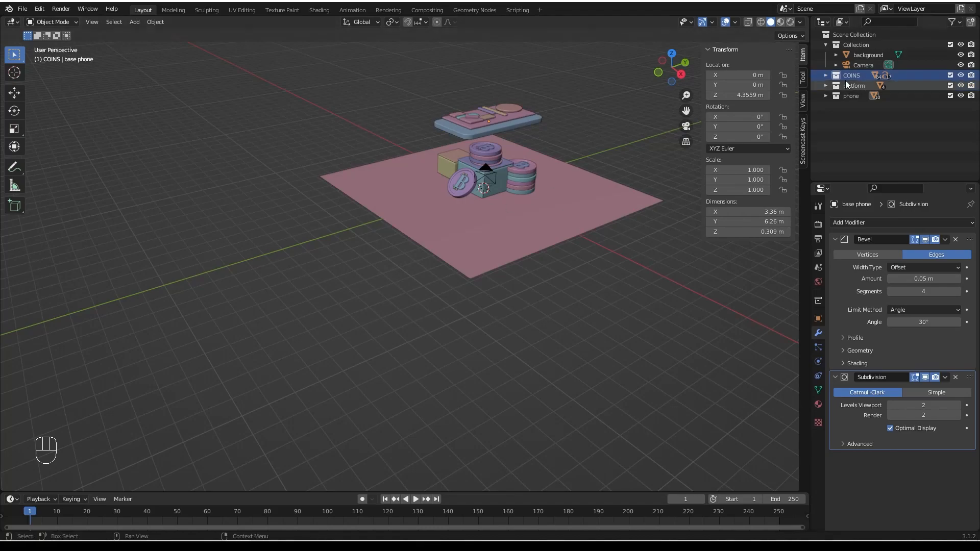
Move the coin group out to the side of the platform blocks and rescale it.
click(760, 155)
middle_drag(470, 163, 508, 176)
drag(522, 174, 571, 181)
mouse_move(426, 232)
middle_down()
mouse_move(442, 216)
mouse_move(475, 230)
mouse_move(418, 234)
middle_up()
scroll(477, 231, up, 4)
key(s)
click(658, 300)
middle_drag(321, 258, 339, 296)
key(KP_1)
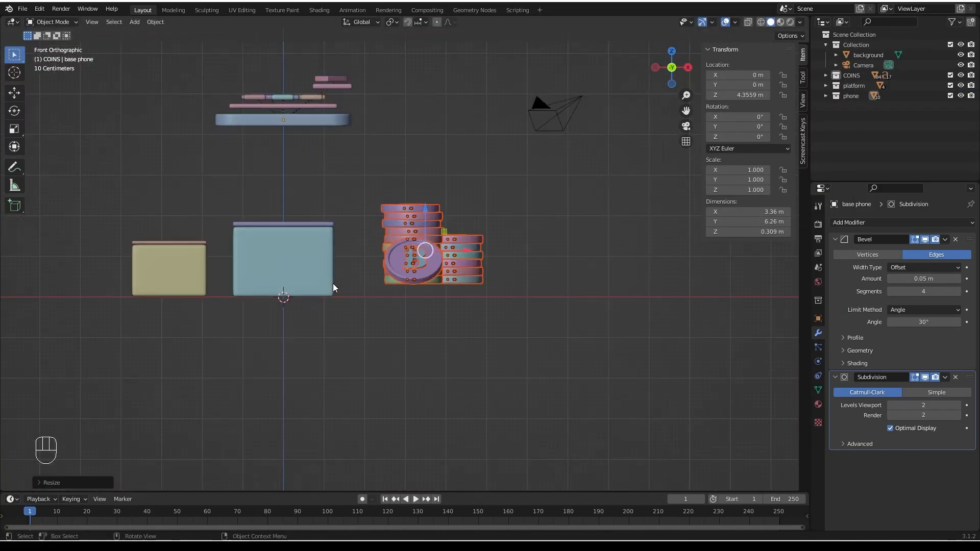
Reposition the coin group beside the larger platform block in front view.
scroll(429, 204, up, 3)
key(g)
click(470, 260)
middle_drag(215, 359, 313, 307)
scroll(341, 309, down, 4)
key(KP_1)
Rescale the two platform blocks with their top slabs and shift their position.
click(352, 289)
shift+click(255, 294)
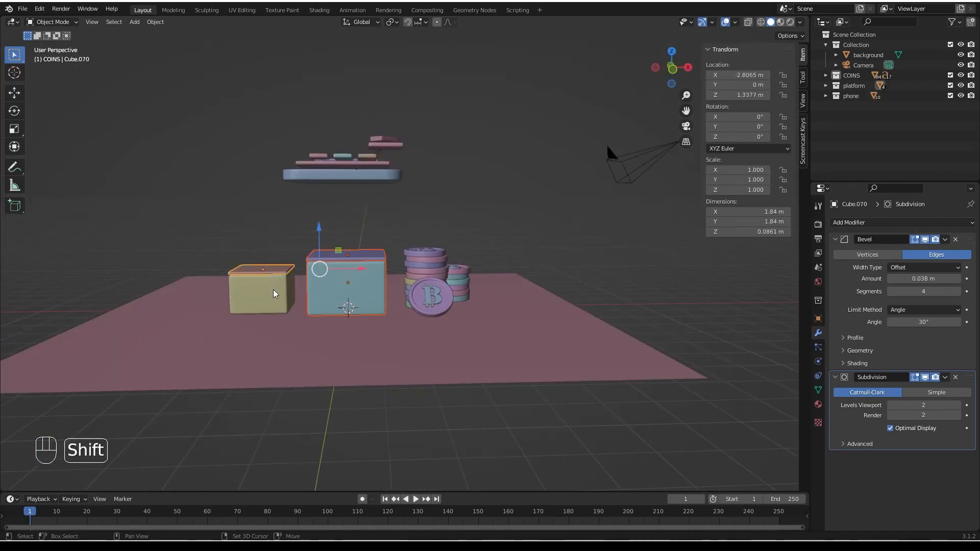
key(s)
click(302, 234)
drag(303, 233, 302, 226)
drag(339, 274, 325, 276)
middle_drag(312, 260, 291, 323)
Select both platform blocks with their top slabs and apply their transform.
click(342, 278)
shift+click(344, 240)
shift+click(258, 261)
key(ctrl+a)
click(325, 249)
Raise the phone assembly above the platform blocks and rotate it freely.
drag(345, 151, 345, 105)
middle_drag(349, 189, 354, 158)
key(r)
key(r)
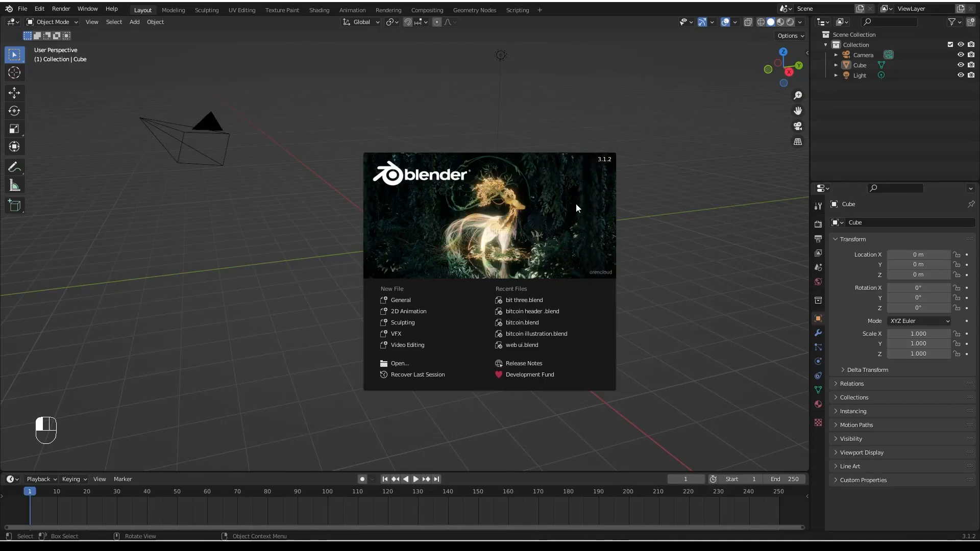
Start a new General file without saving the changes to the current one.
click(401, 299)
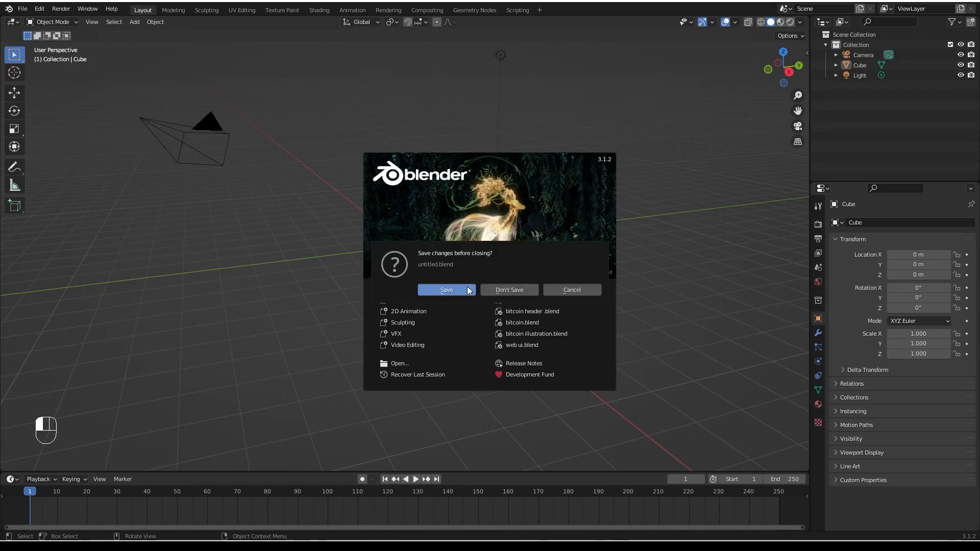
click(501, 289)
middle_drag(414, 266, 449, 269)
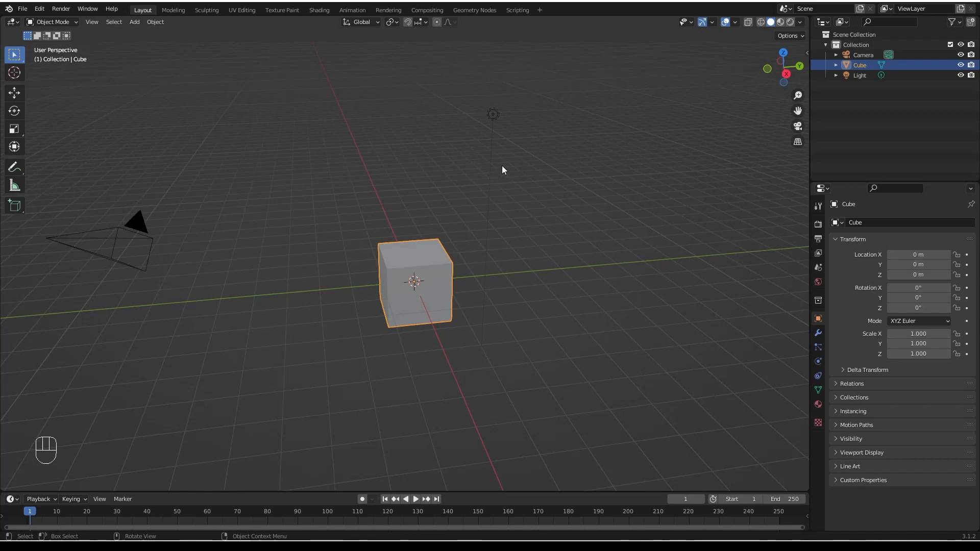
Delete the default cube and light from the scene.
drag(601, 100, 306, 313)
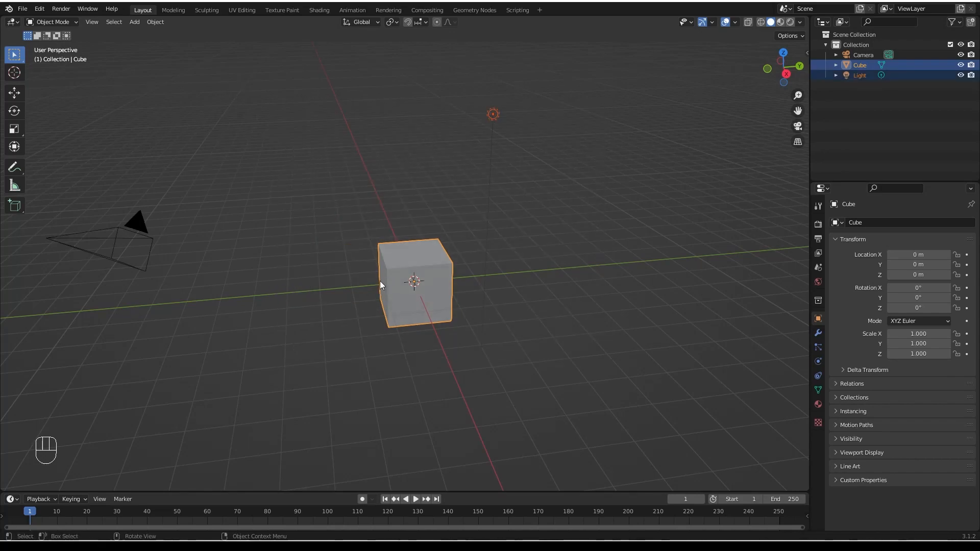
key(x)
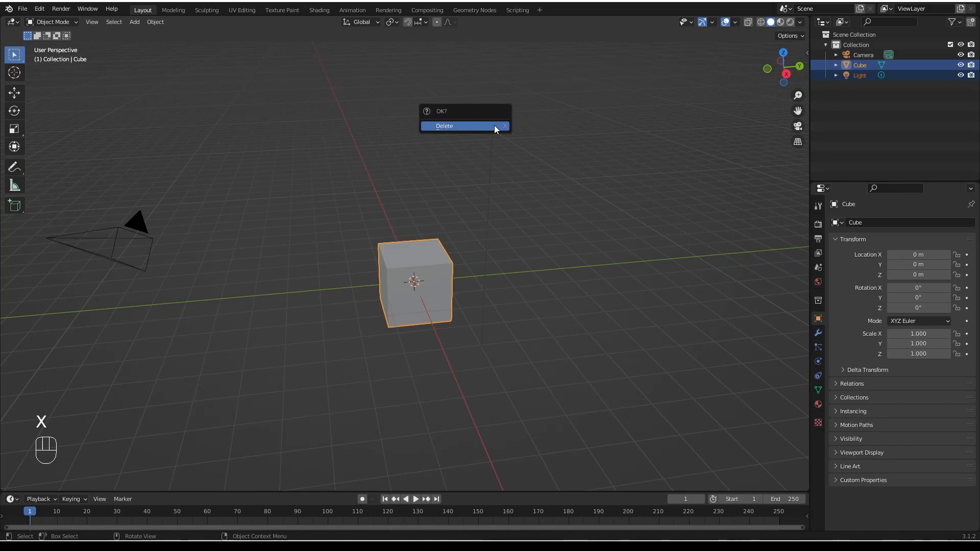
click(494, 125)
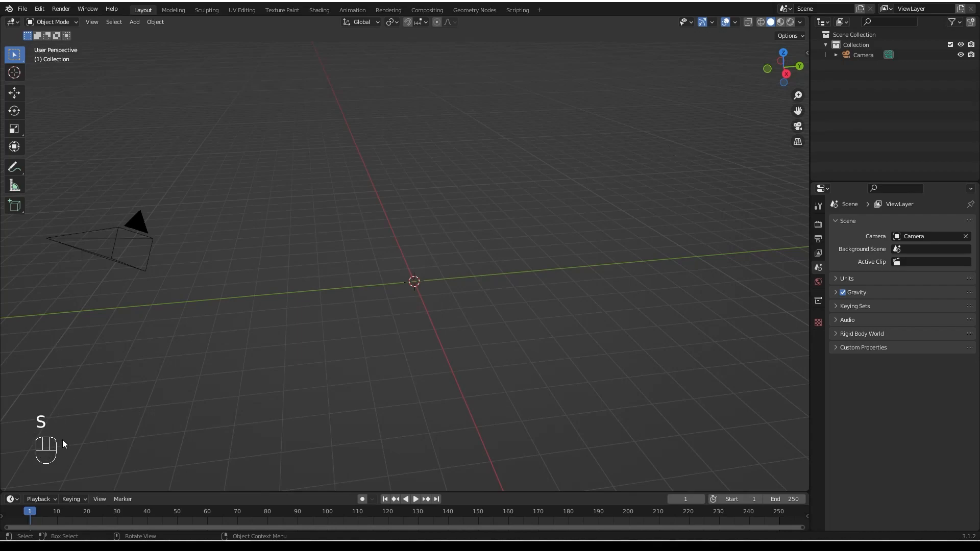
Add a cylinder mesh and snap it to the 3D cursor at the world origin.
middle_drag(449, 357, 442, 317)
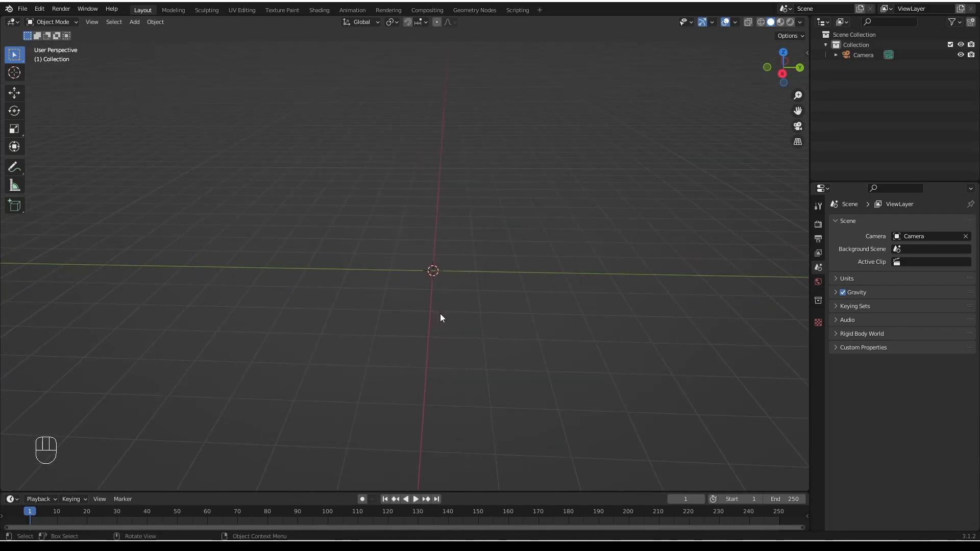
middle_drag(444, 252, 467, 273)
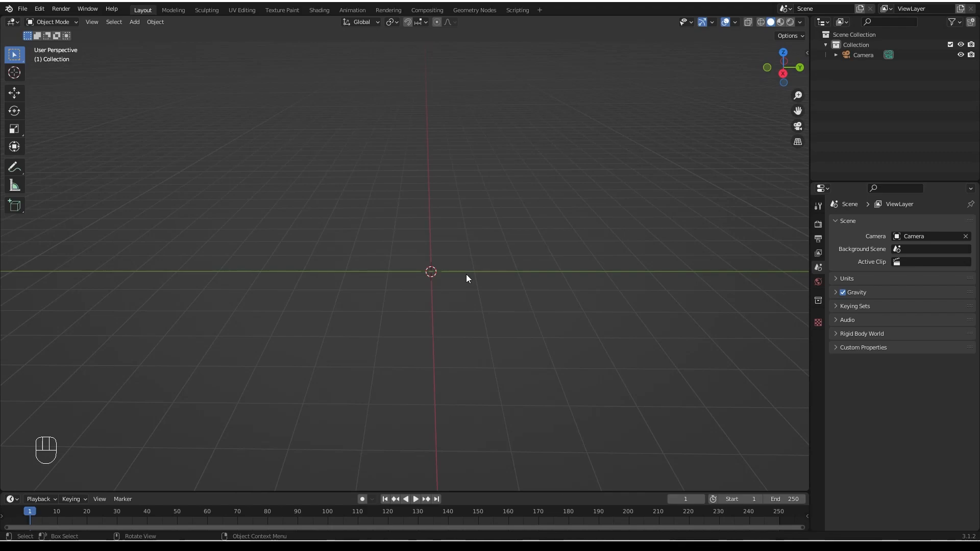
key(shift)
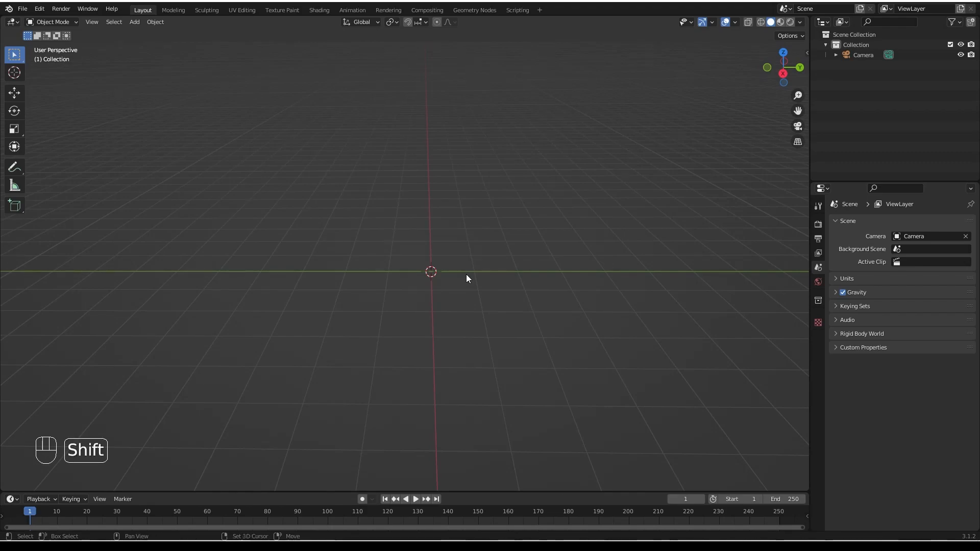
key(shift+a)
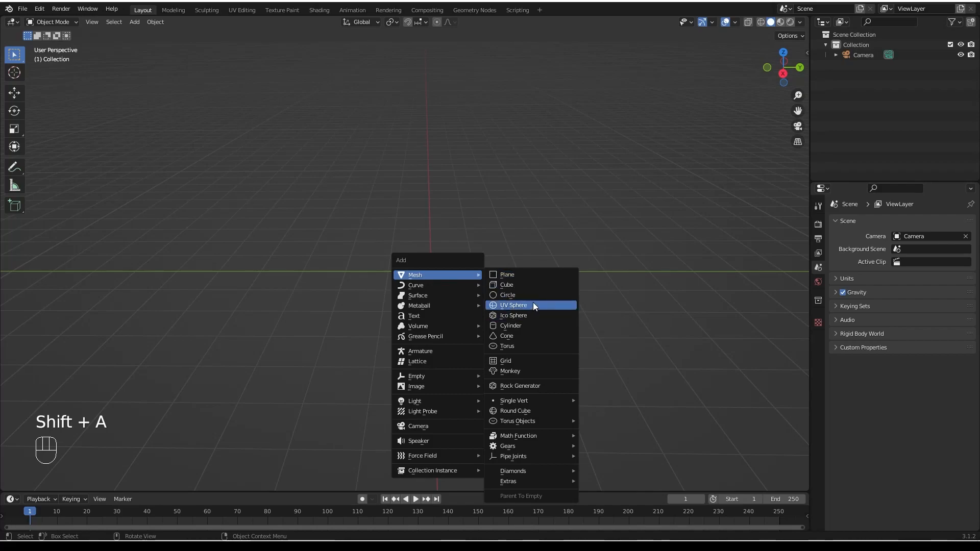
click(526, 326)
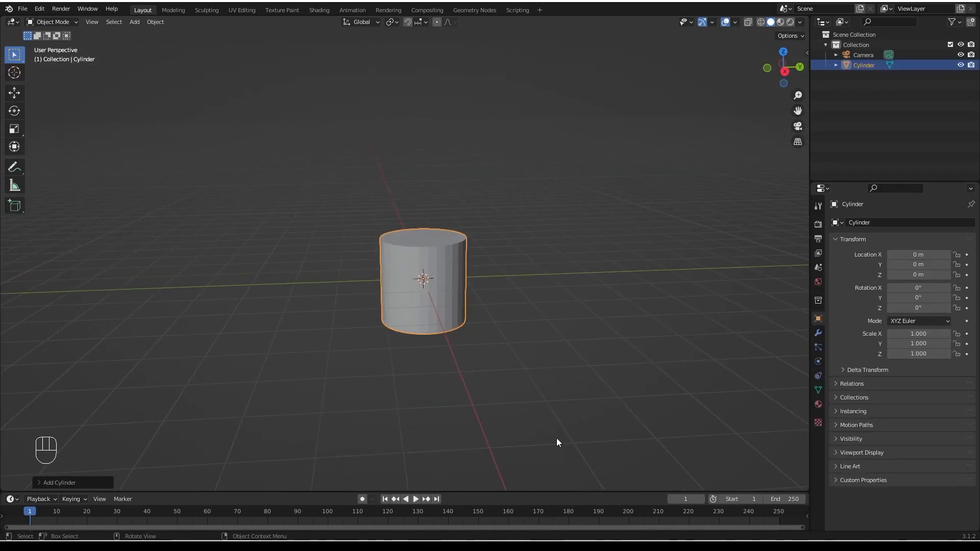
key(shift+s)
click(503, 208)
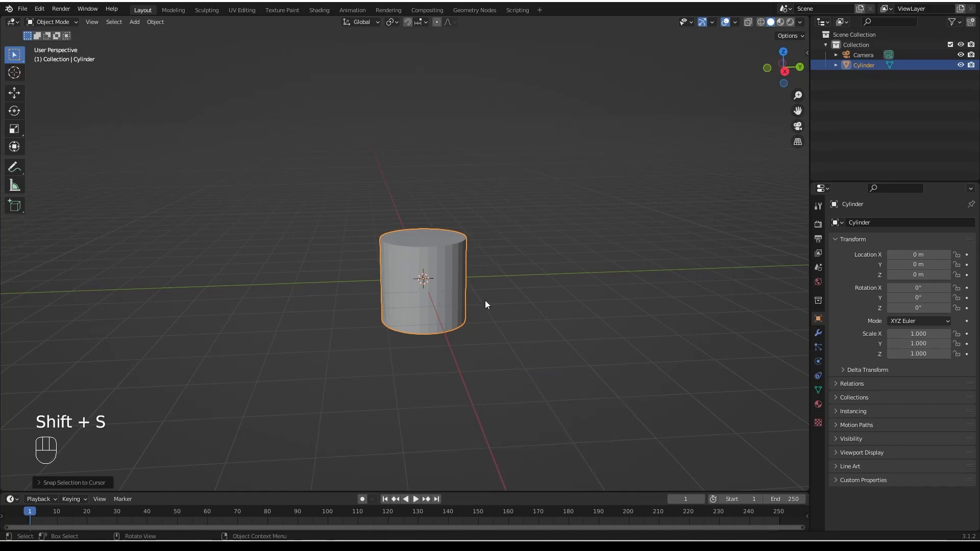
Flatten the cylinder into a disc by scaling it along Z to about 0.138.
key(s)
key(z)
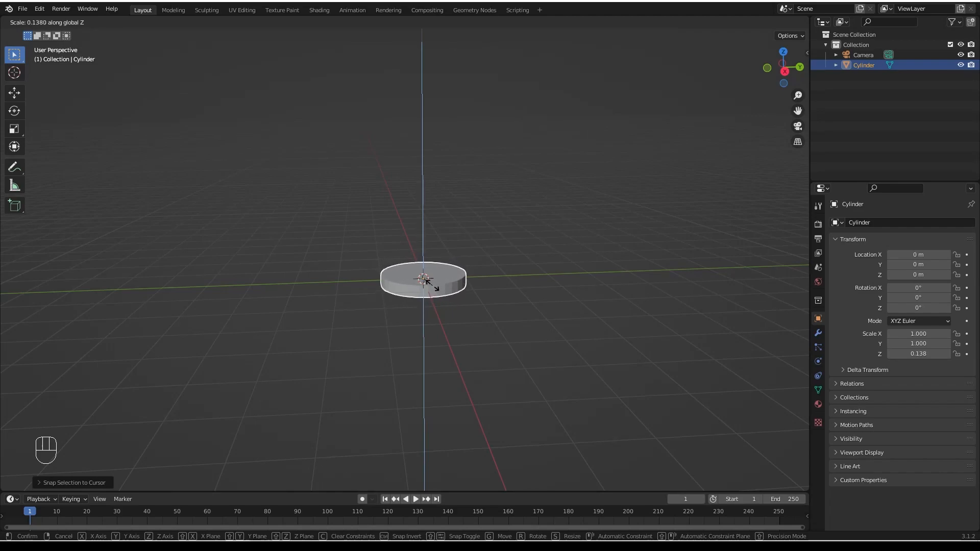
click(448, 295)
Edit the disc's mesh in face selection mode and delete its top face.
scroll(448, 296, up, 5)
middle_drag(445, 302, 438, 311)
key(Tab)
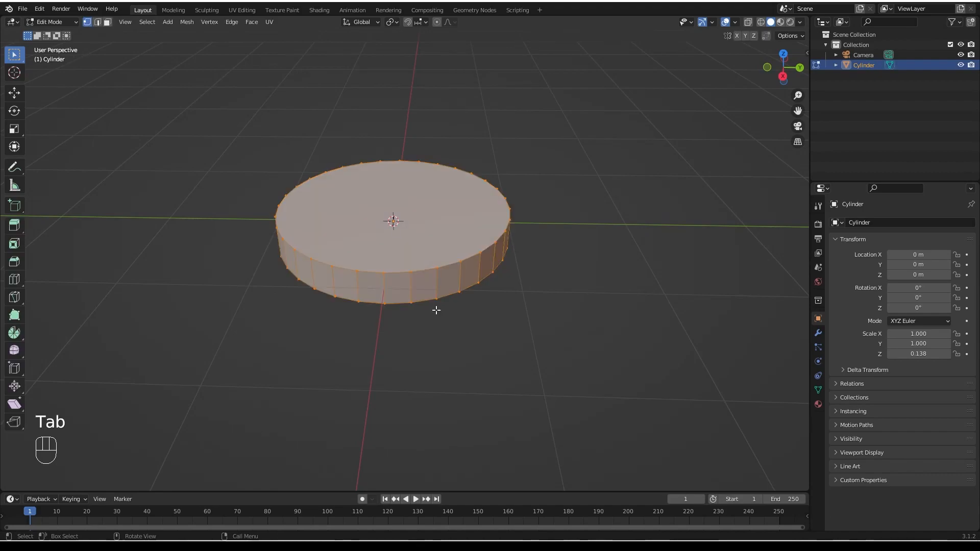
key(3)
click(106, 23)
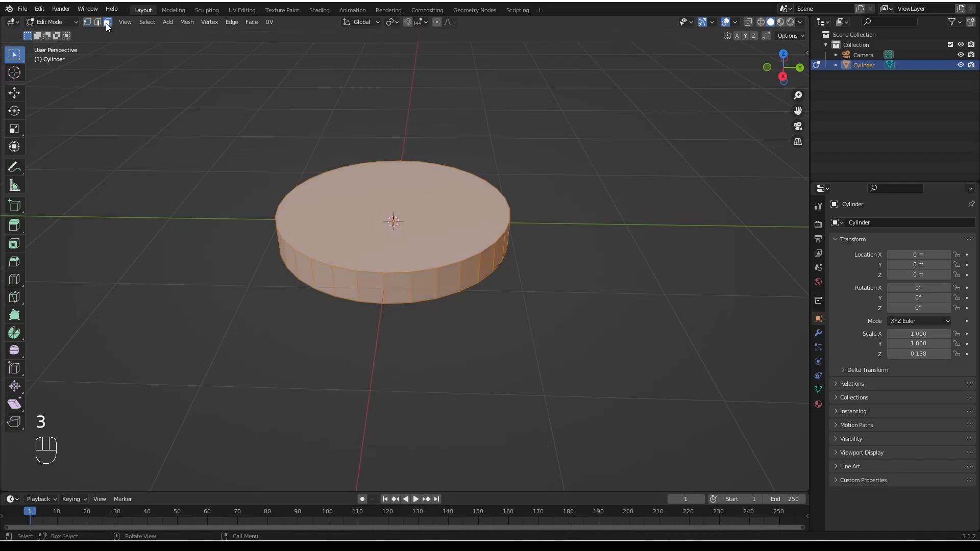
middle_drag(360, 247, 379, 190)
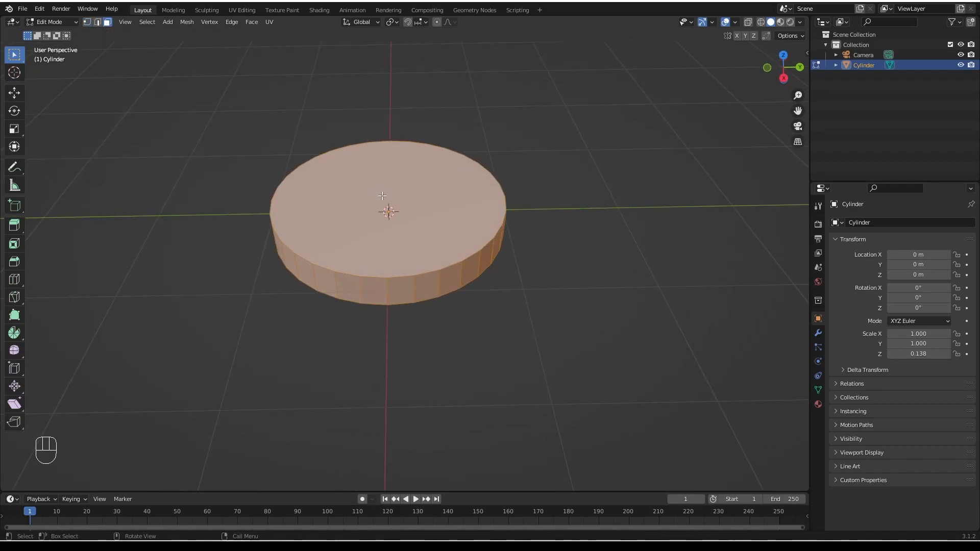
middle_drag(400, 269, 377, 259)
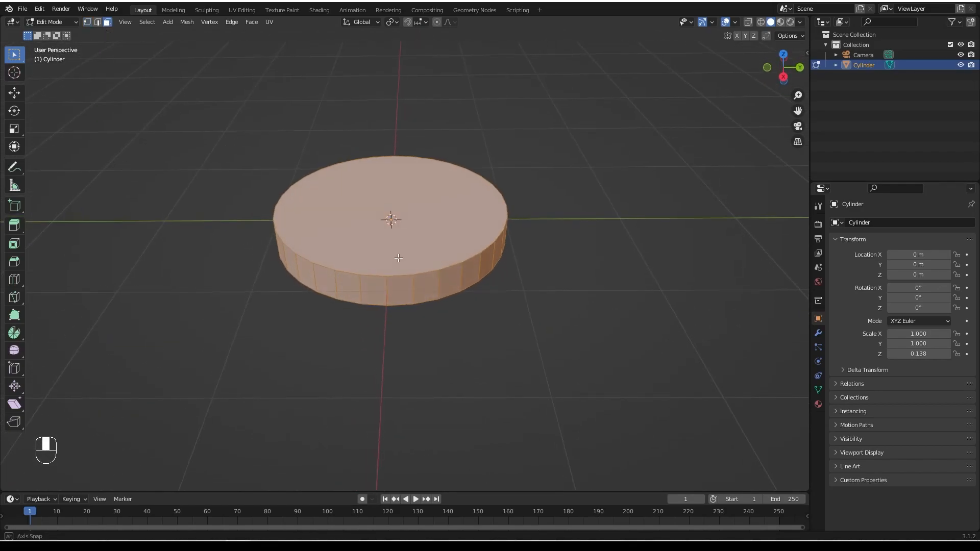
click(377, 259)
key(x)
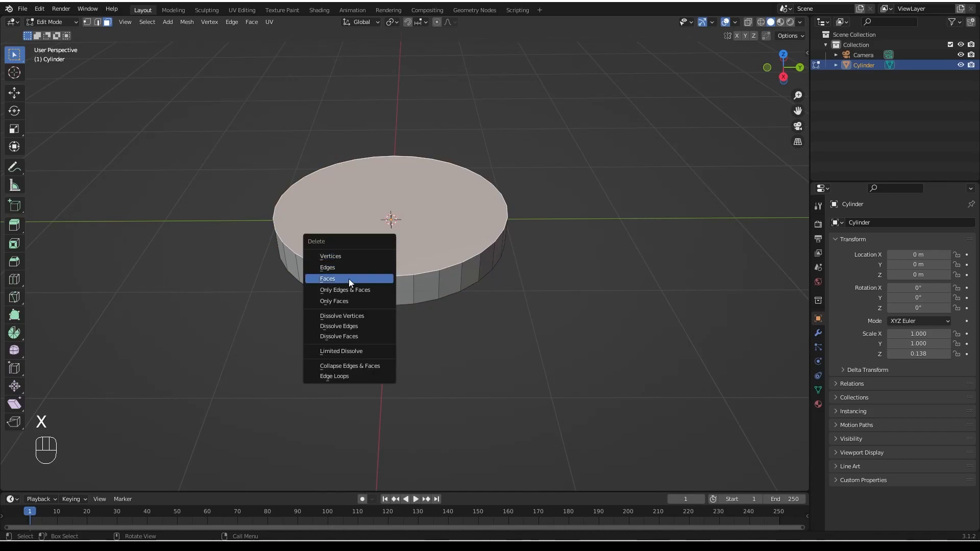
click(344, 281)
Delete the remaining round cap face so only the disc's side wall is left.
middle_drag(344, 281, 332, 316)
click(369, 264)
key(x)
click(381, 256)
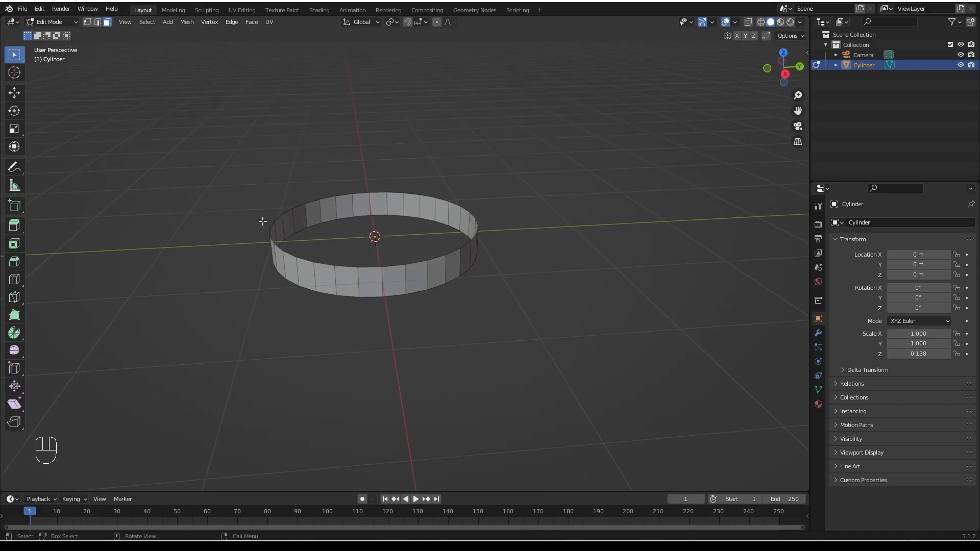
Extrude the wall's top and bottom edge loops in place and scale them inward to about 0.83.
click(98, 21)
alt+click(370, 268)
middle_drag(370, 268, 427, 141)
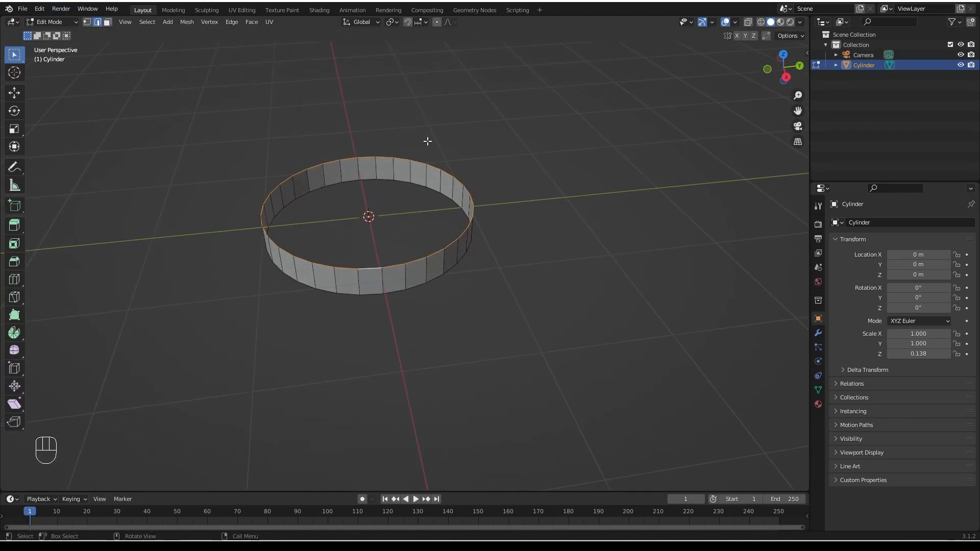
alt+shift+click(418, 185)
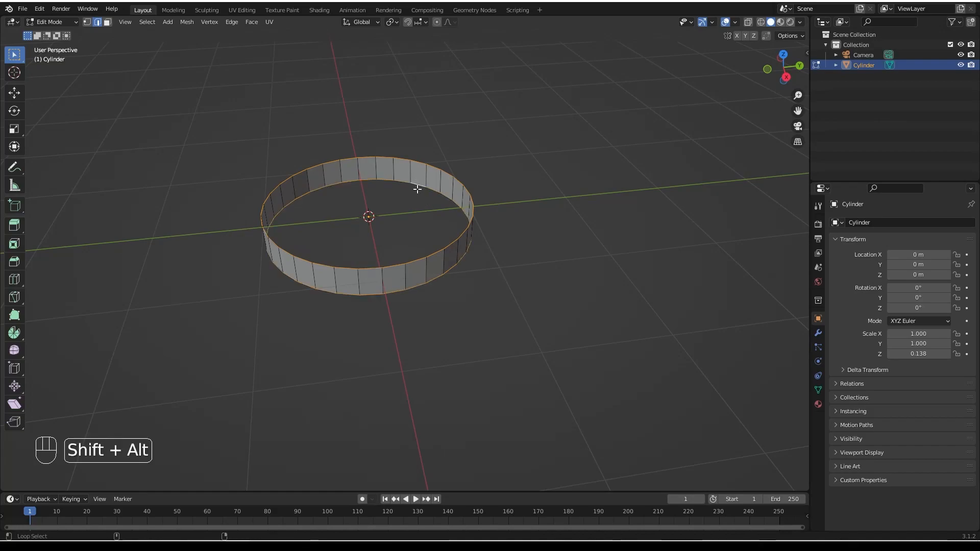
mouse_move(415, 258)
middle_down()
mouse_move(412, 245)
mouse_move(411, 264)
middle_up()
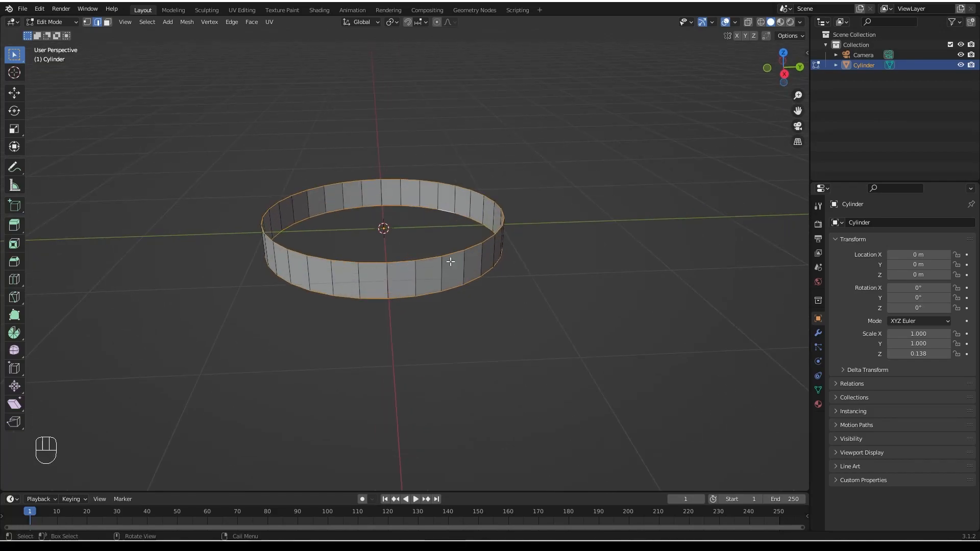
key(e)
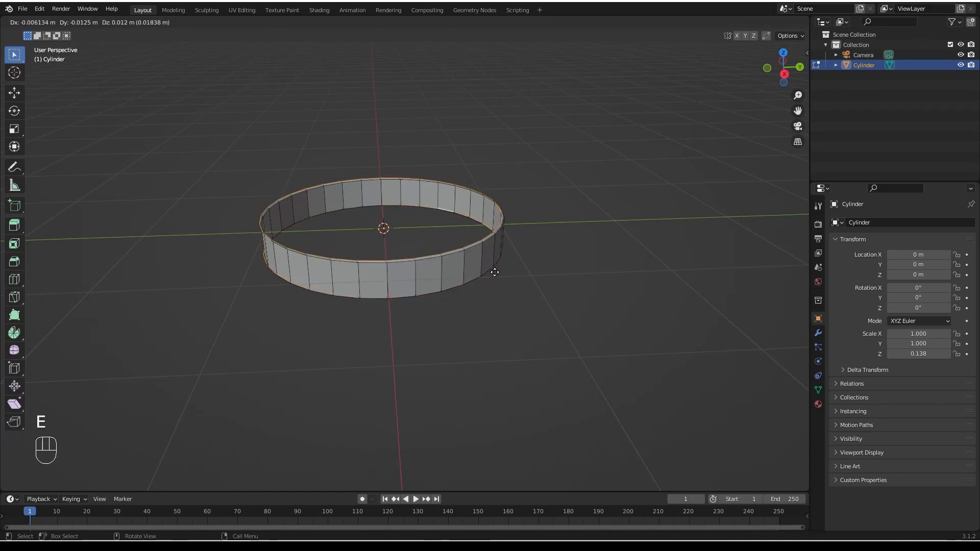
right_click(508, 262)
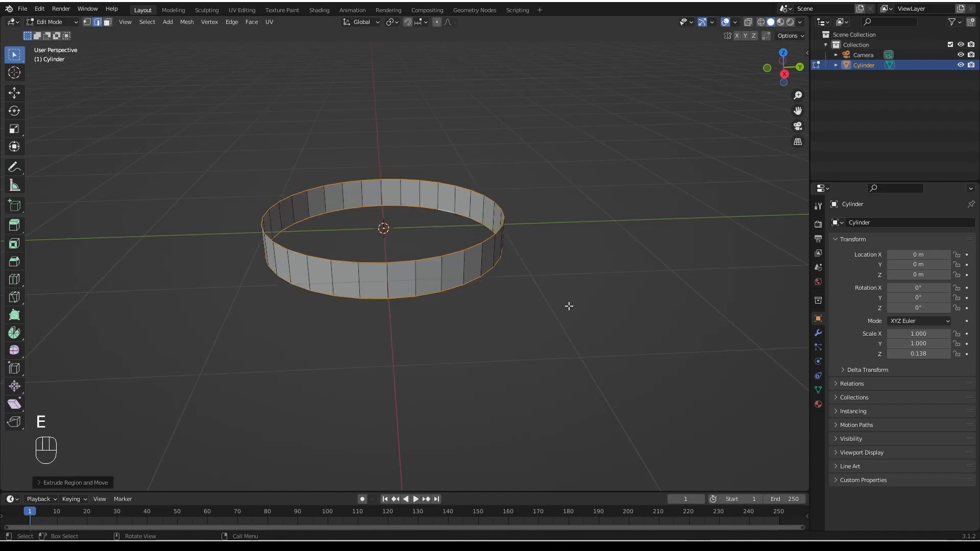
key(s)
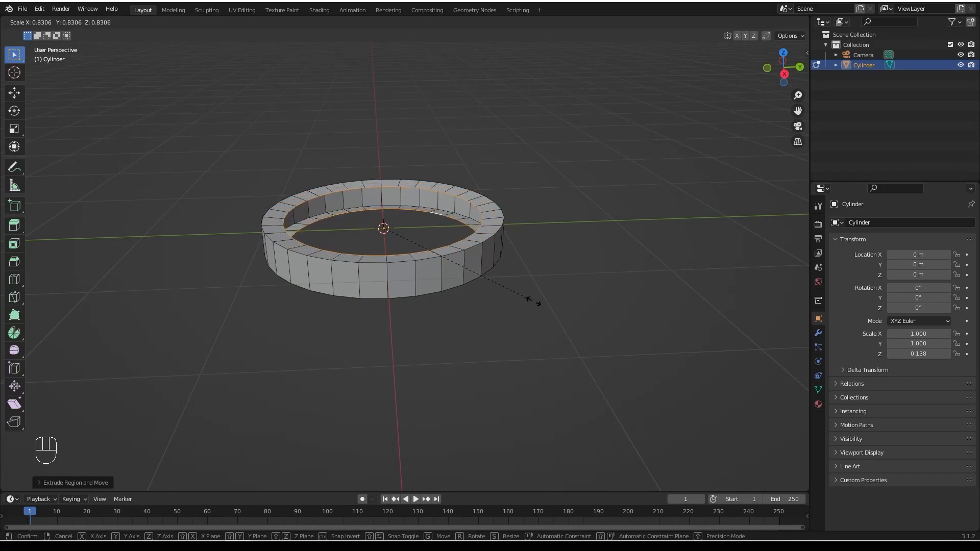
click(536, 304)
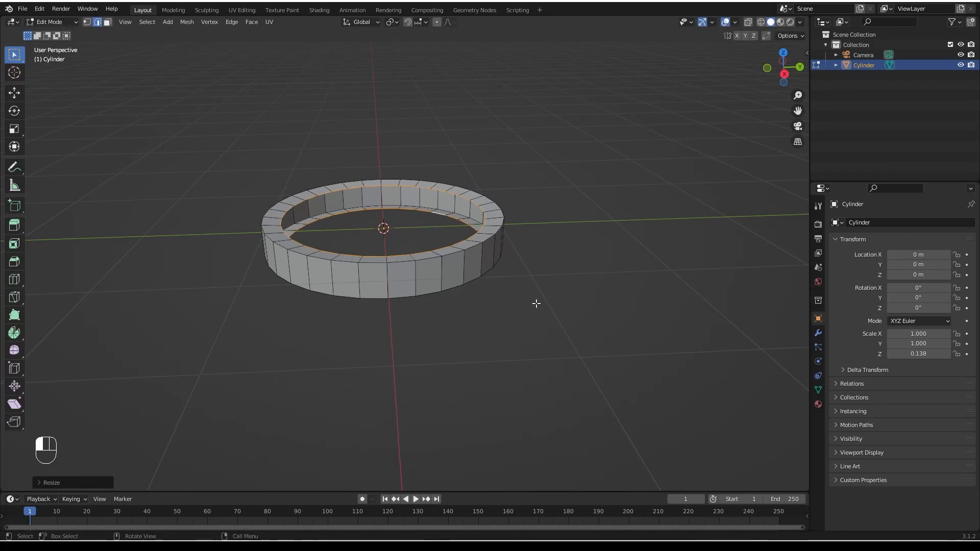
In a wireframe right orthographic view, scale the inner edge loops along Z until they are level with the outer rim.
click(761, 22)
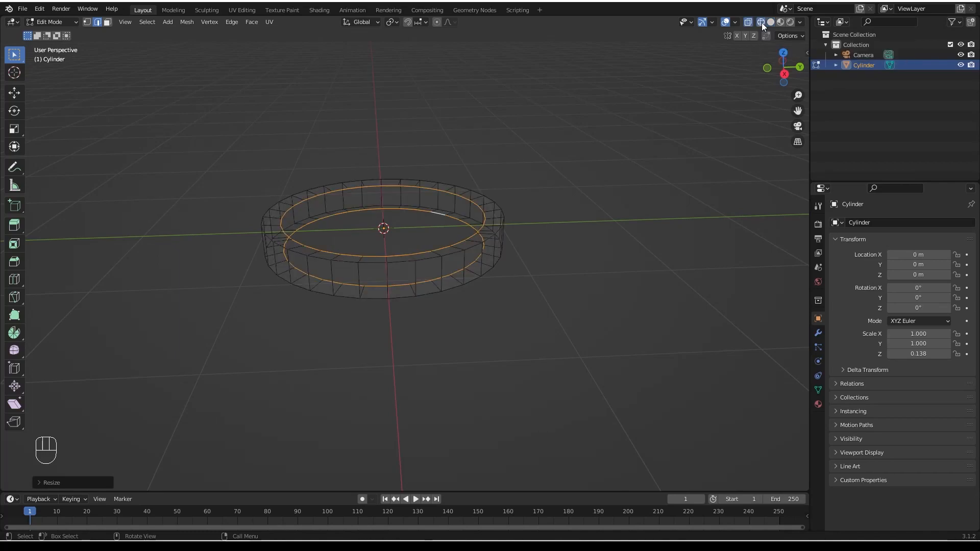
click(785, 76)
key(KP_Decimal)
shift+middle_drag(498, 269, 464, 281)
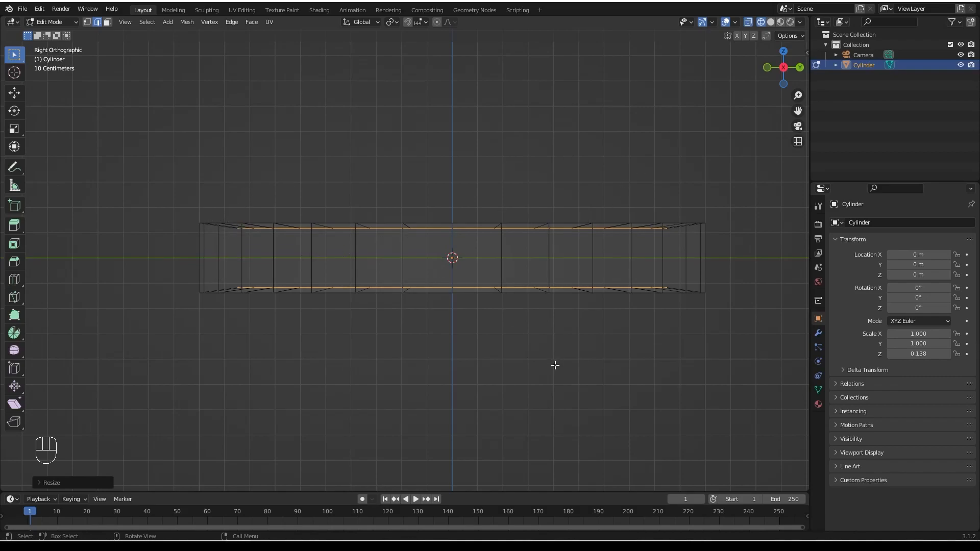
key(s)
key(z)
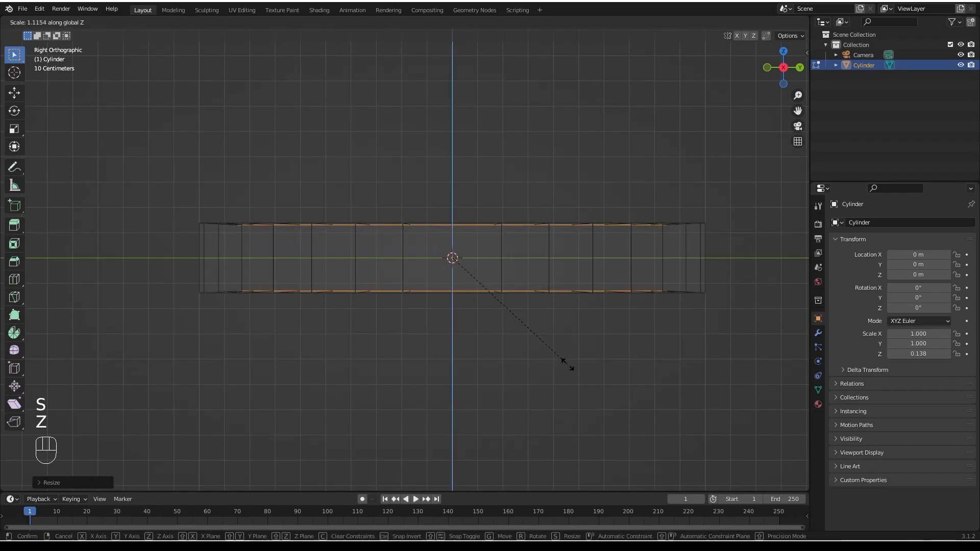
click(570, 372)
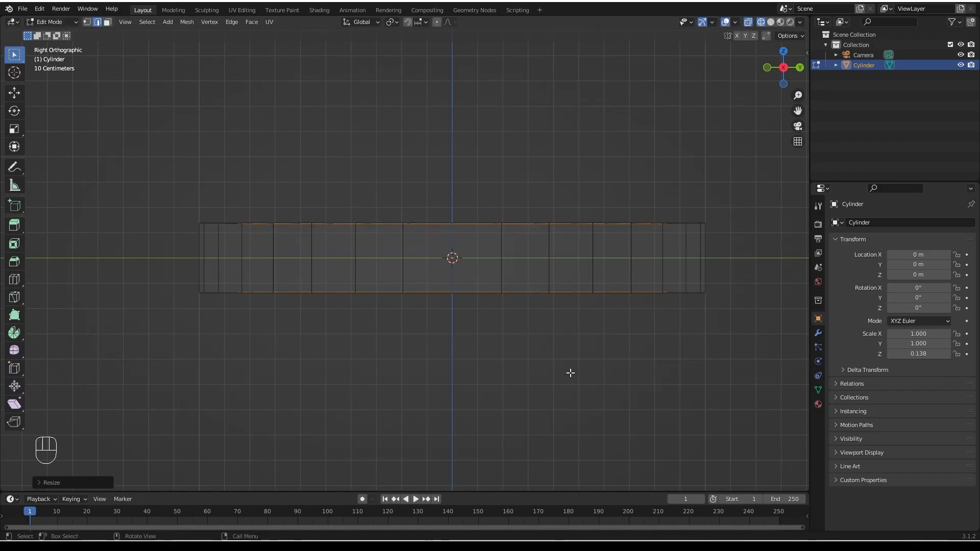
In solid shading, select both inner edge loops of the ring and extrude them in place.
middle_drag(414, 262, 347, 199)
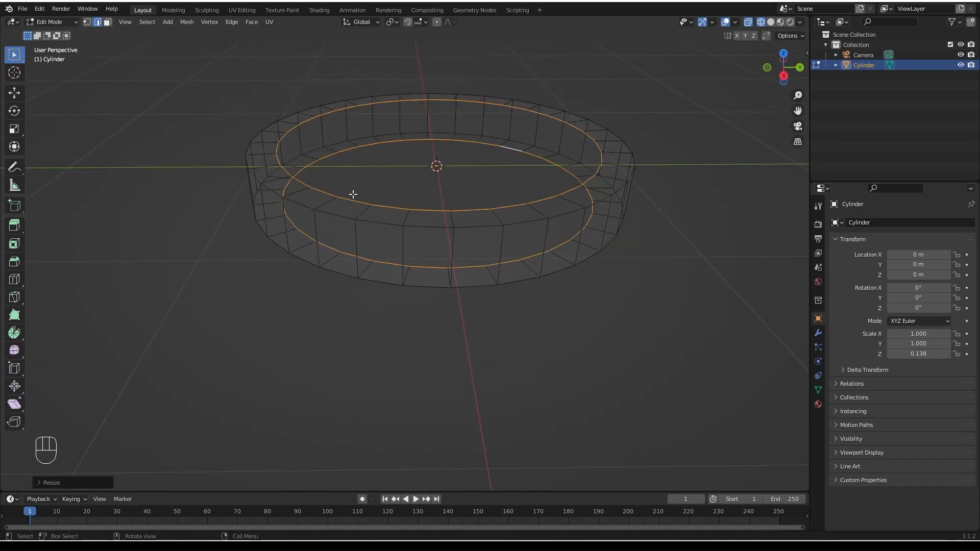
click(354, 204)
click(770, 23)
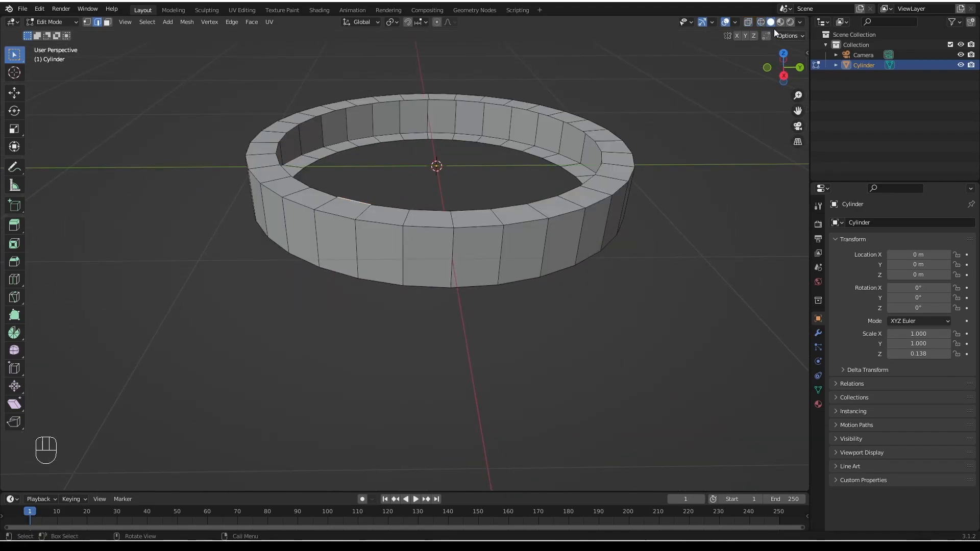
alt+click(354, 204)
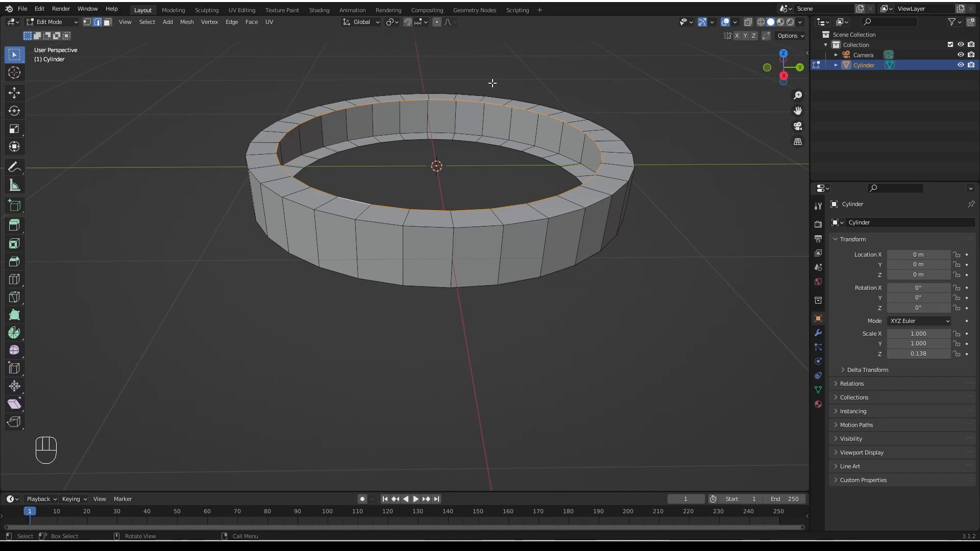
alt+shift+click(553, 159)
middle_drag(612, 225, 593, 257)
key(e)
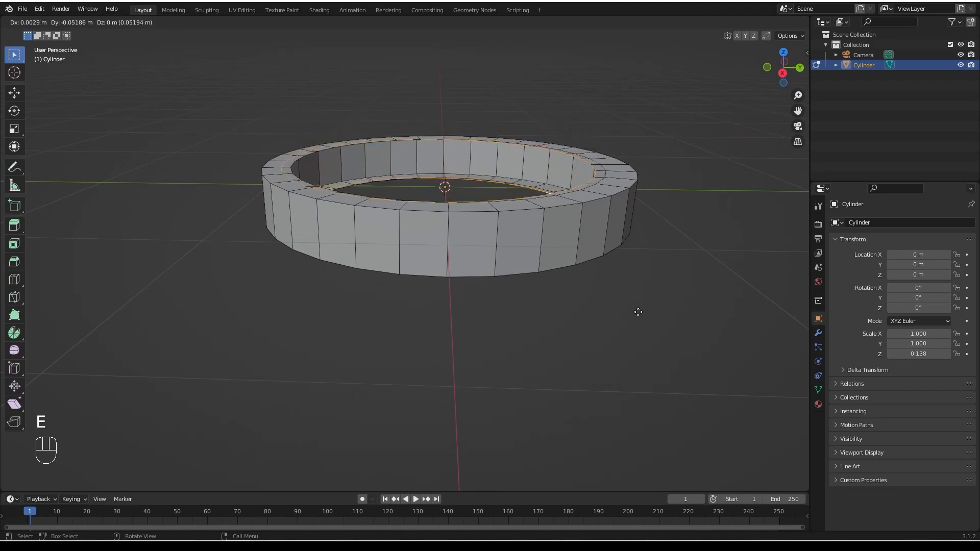
right_click(635, 304)
Scale the extruded inner edge loops along Z to about half, bringing them closer together inside the ring.
mouse_move(509, 251)
middle_down()
mouse_move(538, 258)
mouse_move(526, 259)
middle_up()
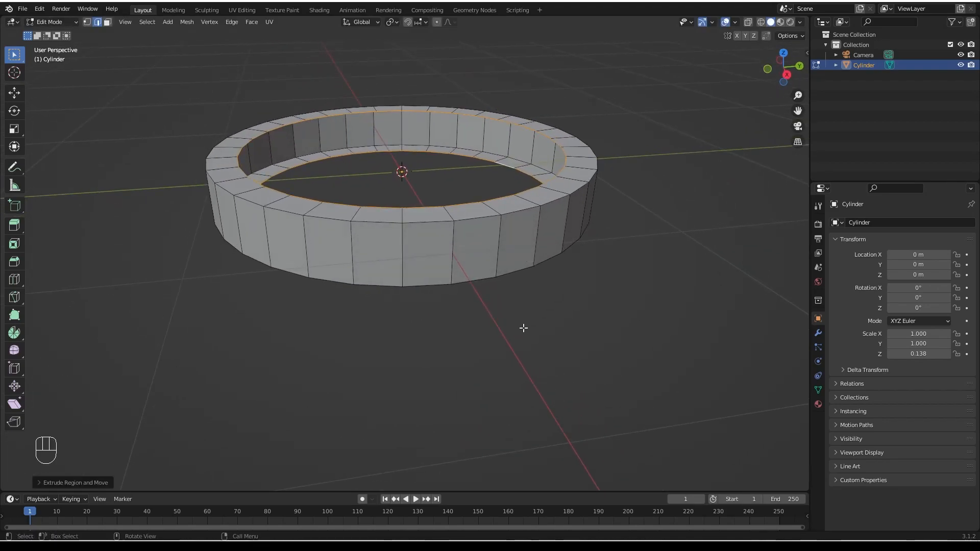
key(s)
key(z)
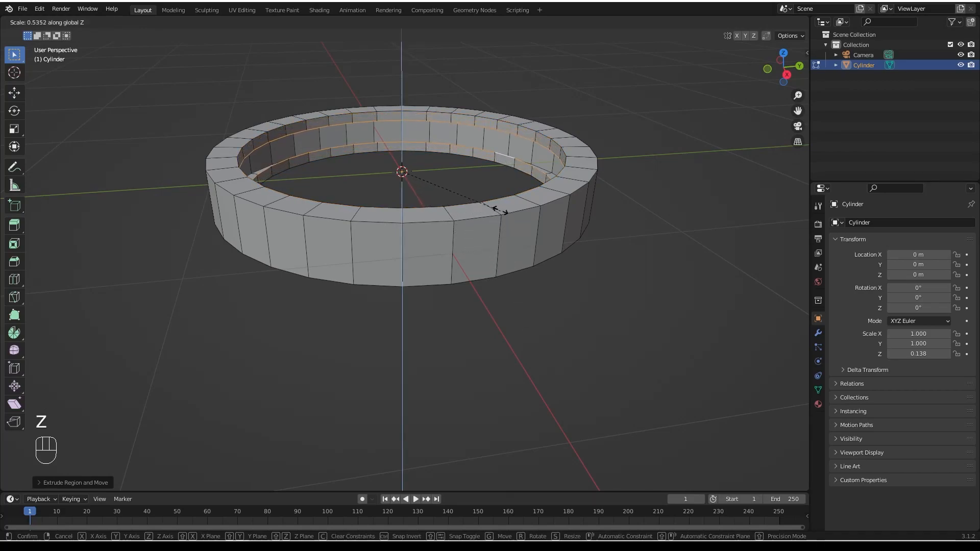
click(478, 222)
middle_drag(478, 223, 471, 202)
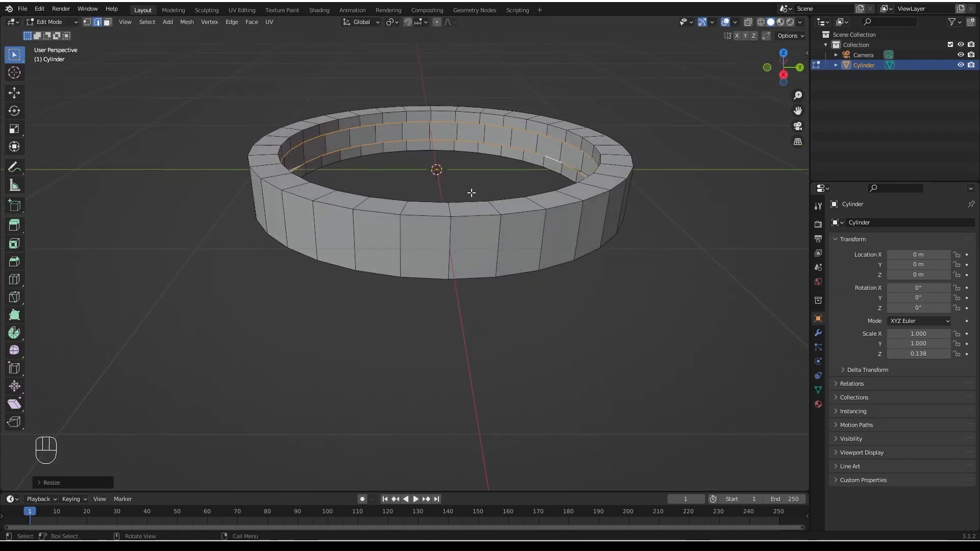
Extrude the upper inner edge loop inward in three successively scaled rings and fill the remaining centre hole with a face.
click(449, 126)
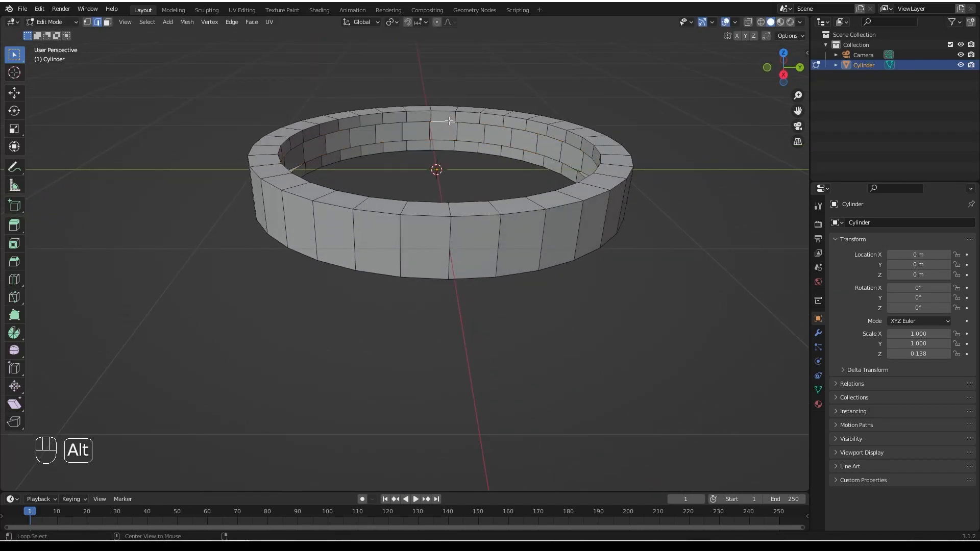
alt+click(449, 121)
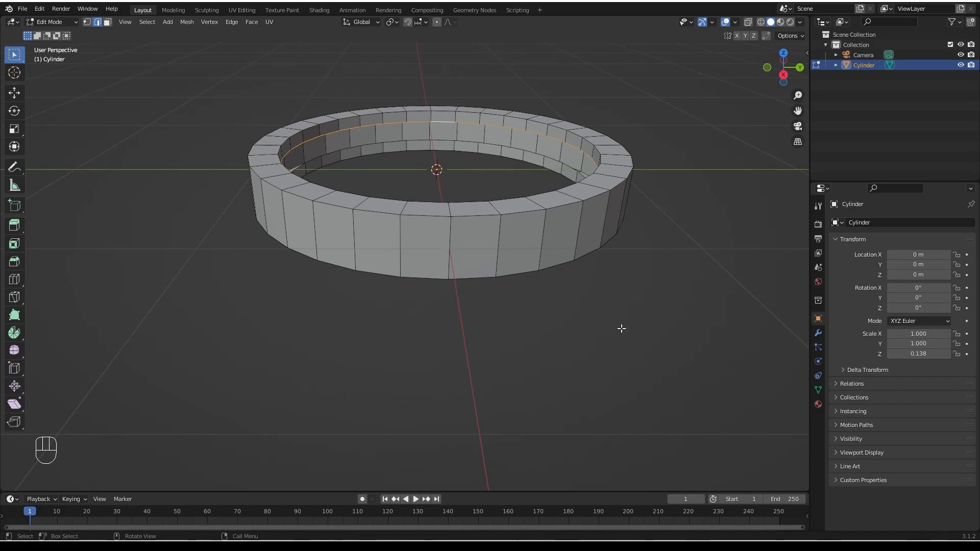
key(e)
key(s)
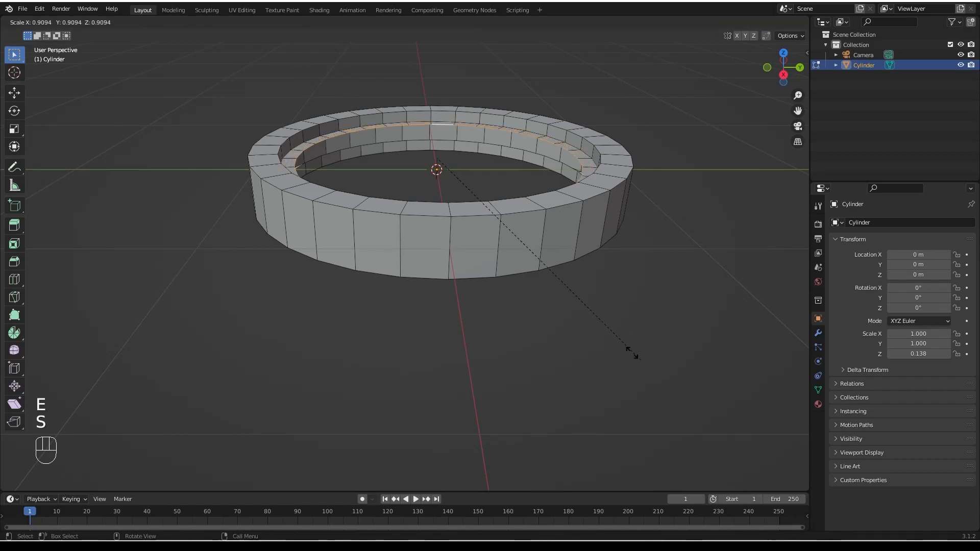
click(566, 298)
key(e)
key(s)
click(526, 232)
key(e)
key(s)
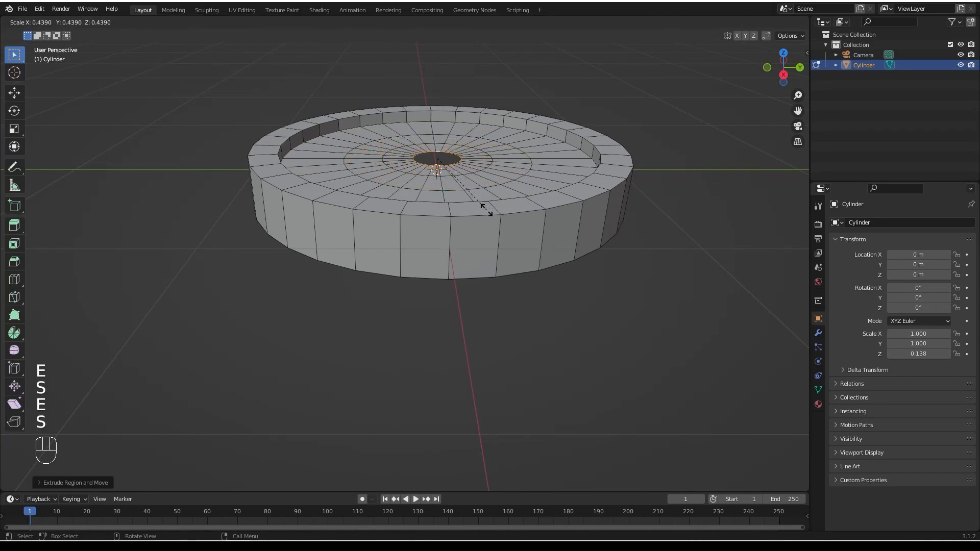
click(442, 176)
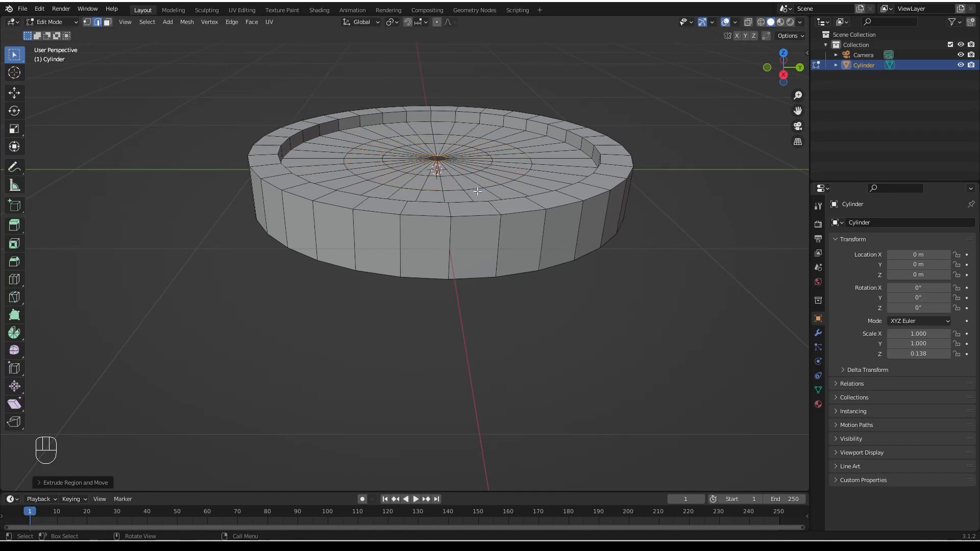
key(f)
On the coin's opposite side, extrude the inner edge loop inward in scaled rings and fill the remaining centre hole.
middle_drag(472, 203, 447, 178)
alt+click(454, 239)
scroll(539, 350, down, 2)
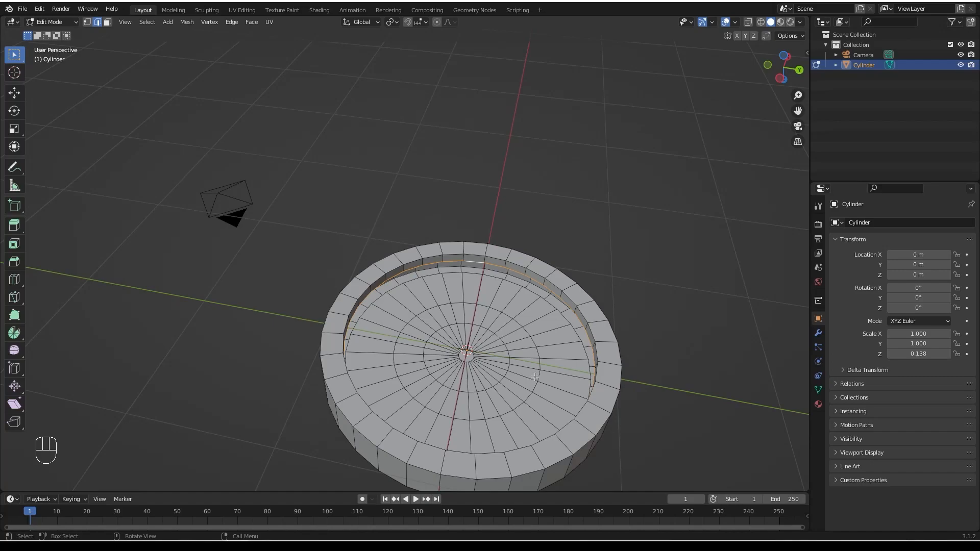
key(e)
key(s)
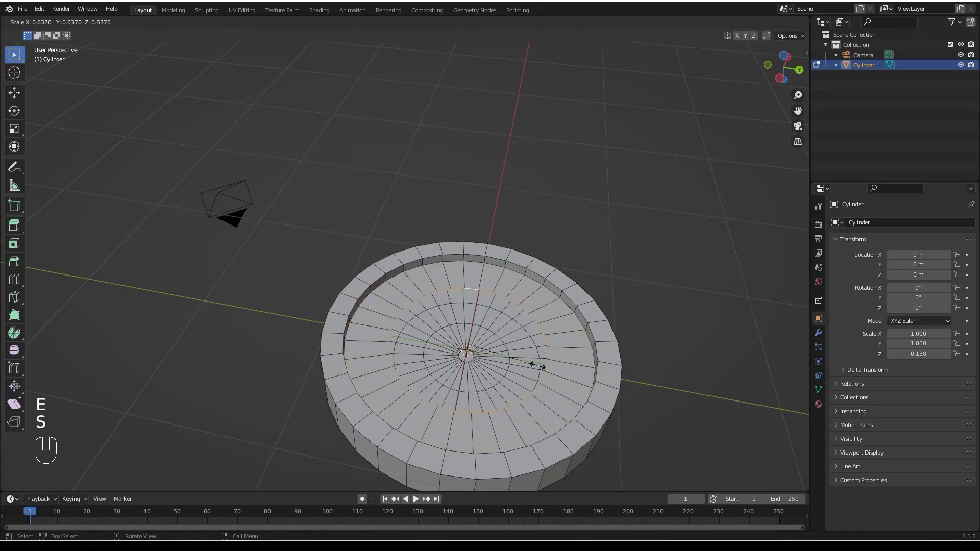
click(546, 382)
key(e)
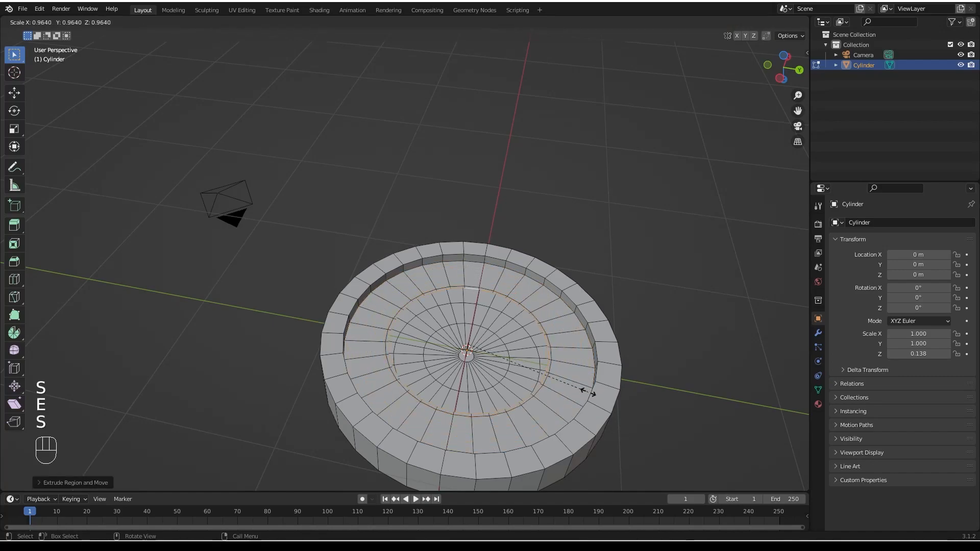
key(s)
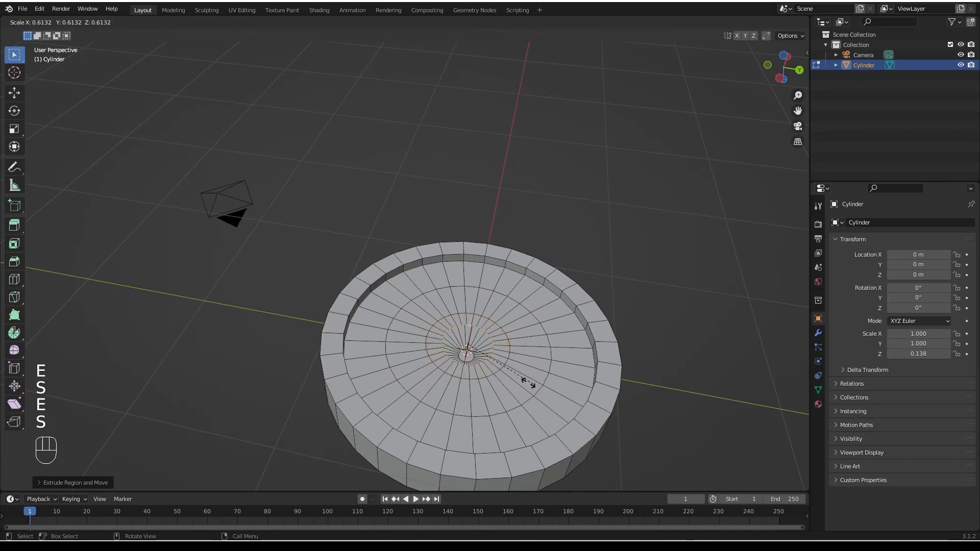
click(469, 351)
key(f)
Add a Bevel modifier to the coin.
scroll(515, 343, down, 2)
middle_drag(515, 342, 497, 464)
middle_drag(485, 345, 444, 337)
scroll(485, 410, up, 2)
scroll(423, 301, up, 2)
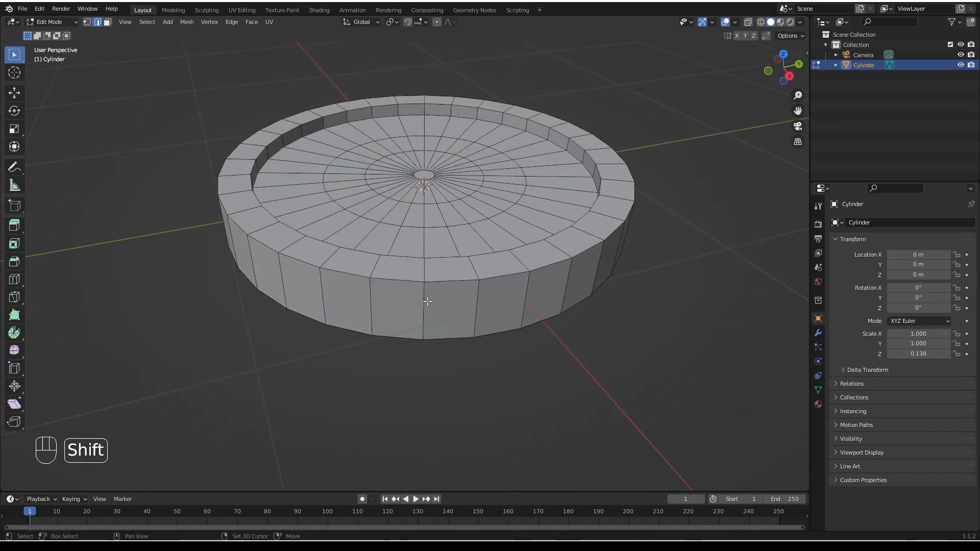
shift+middle_drag(424, 301, 423, 320)
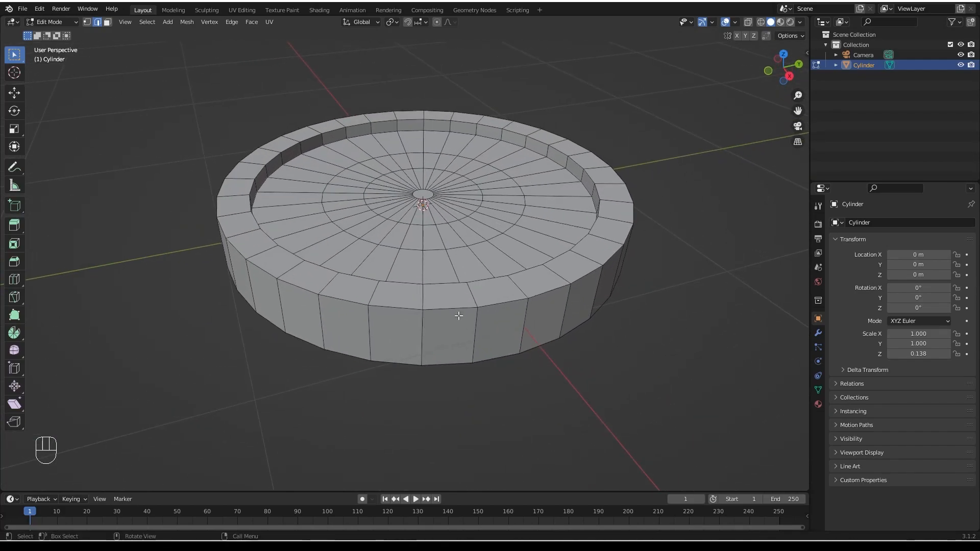
click(818, 334)
click(850, 223)
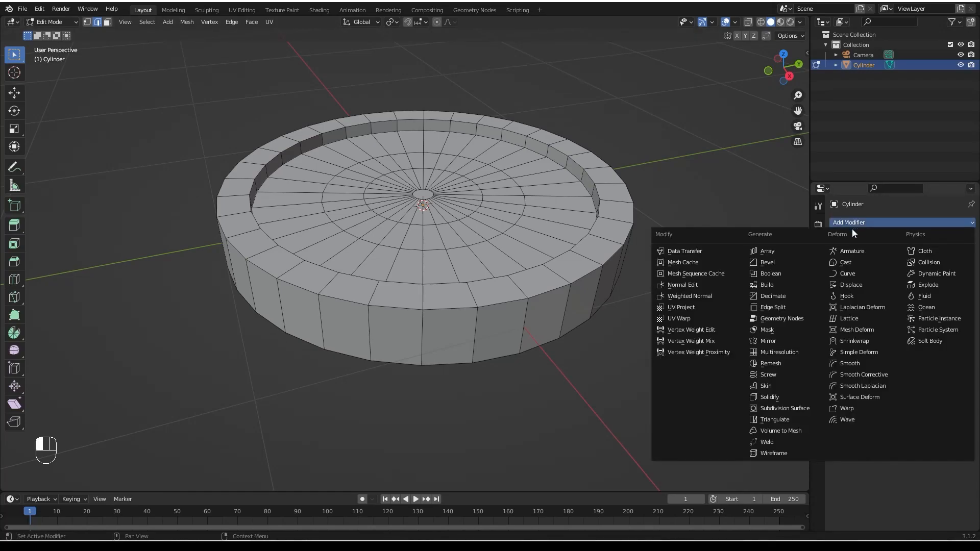
key(Escape)
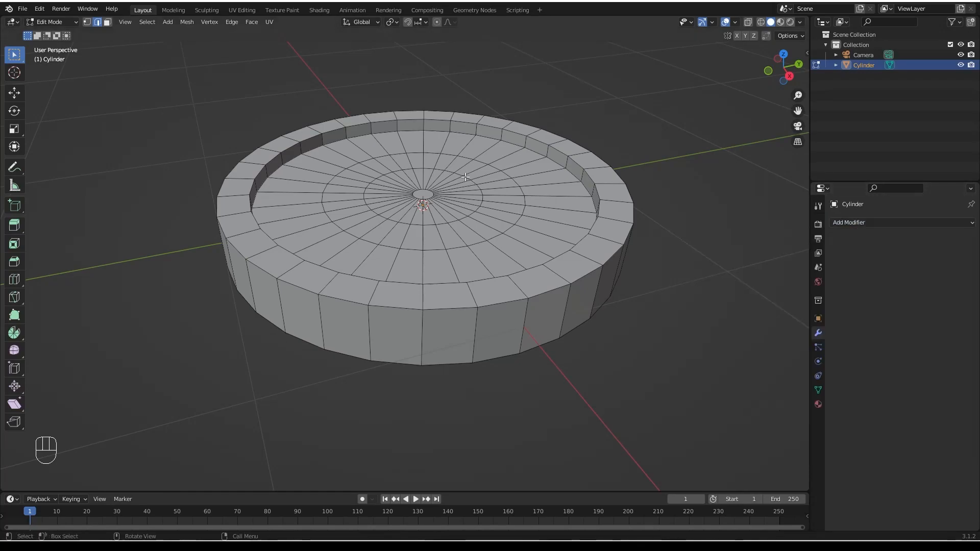
click(868, 225)
click(764, 264)
middle_drag(764, 263, 393, 288)
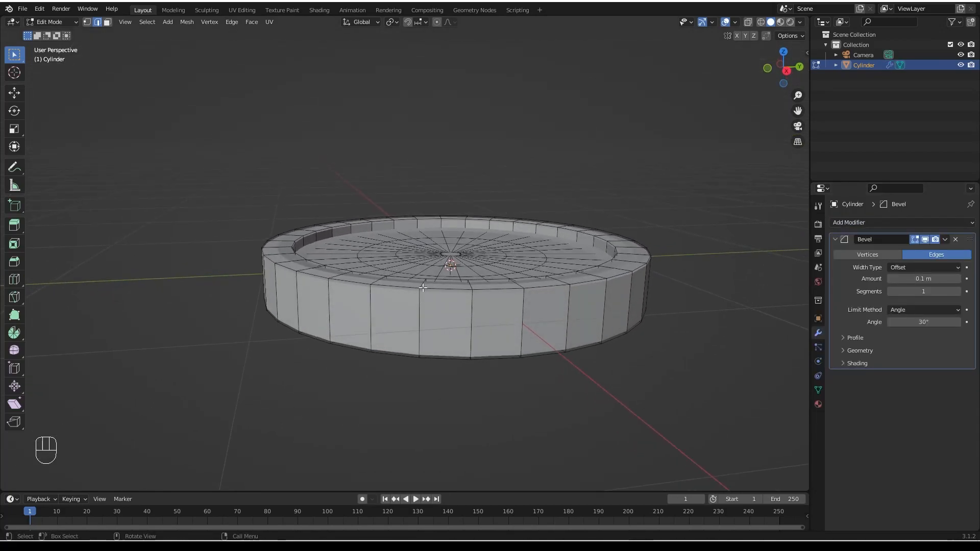
Return to Object Mode, show the object's transform values and apply the coin's scale.
key(Tab)
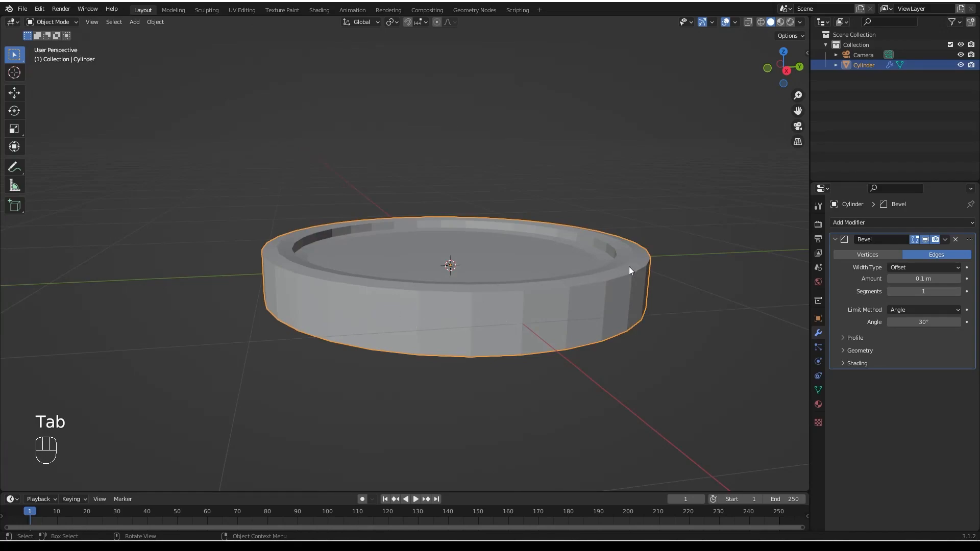
key(n)
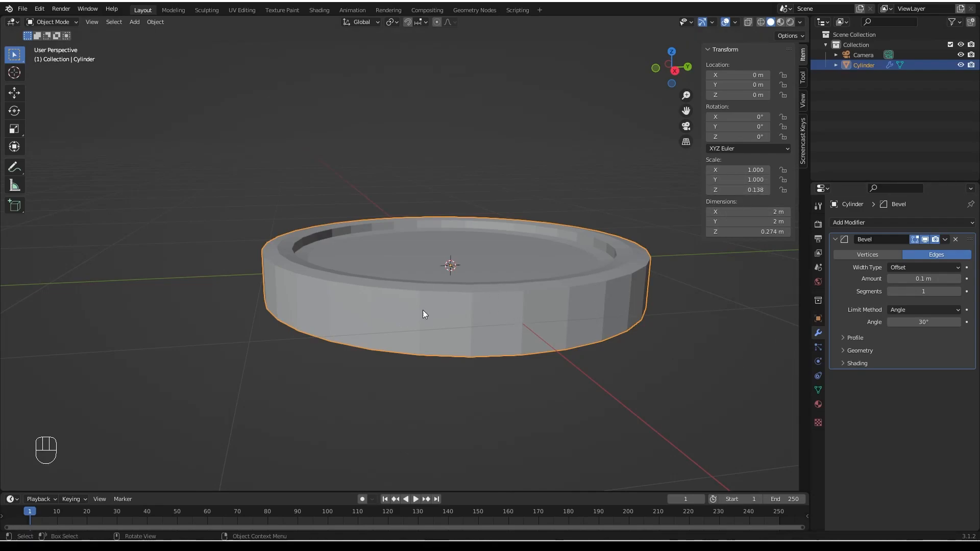
key(ctrl+a)
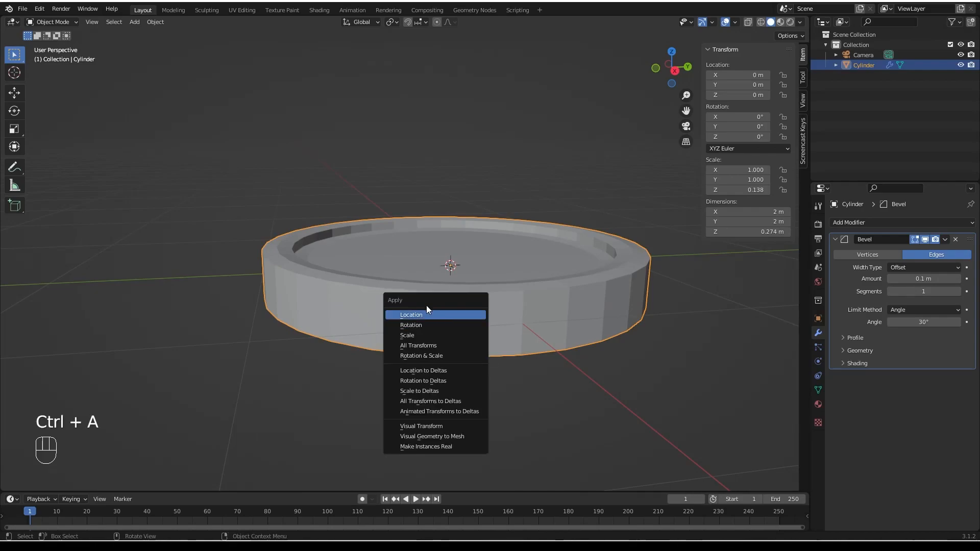
click(413, 335)
middle_drag(393, 309, 497, 302)
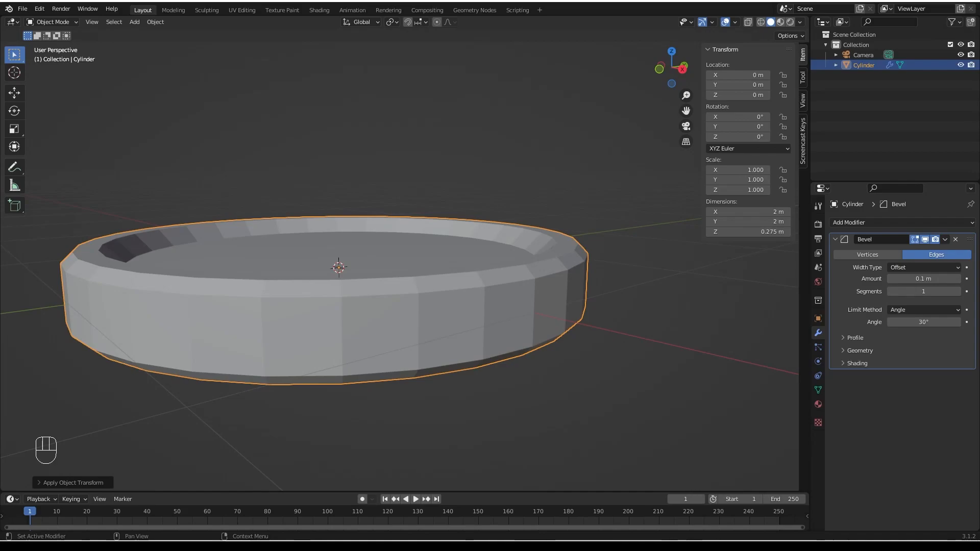
Set the Bevel modifier to 4 segments and an amount of 0.04 m.
middle_drag(510, 285, 493, 306)
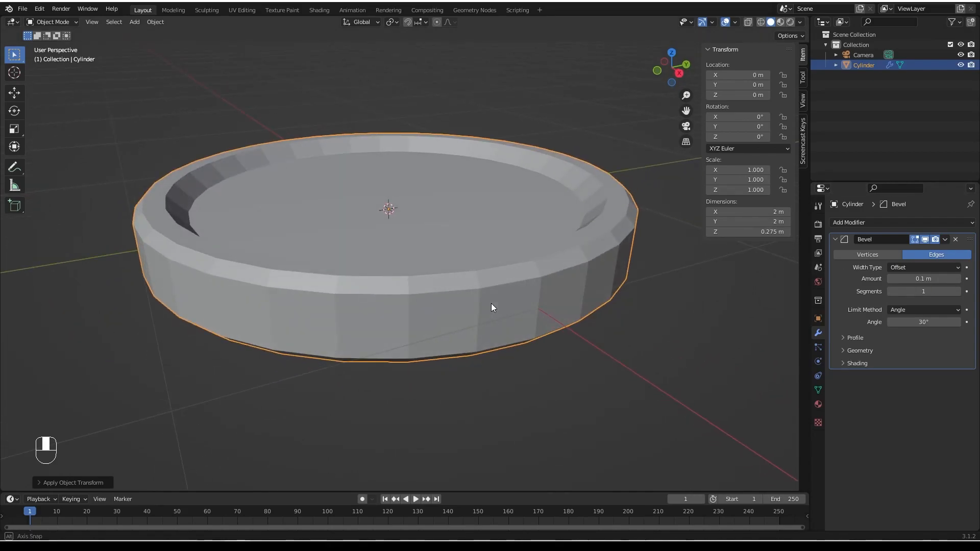
click(957, 292)
click(957, 292)
click(957, 291)
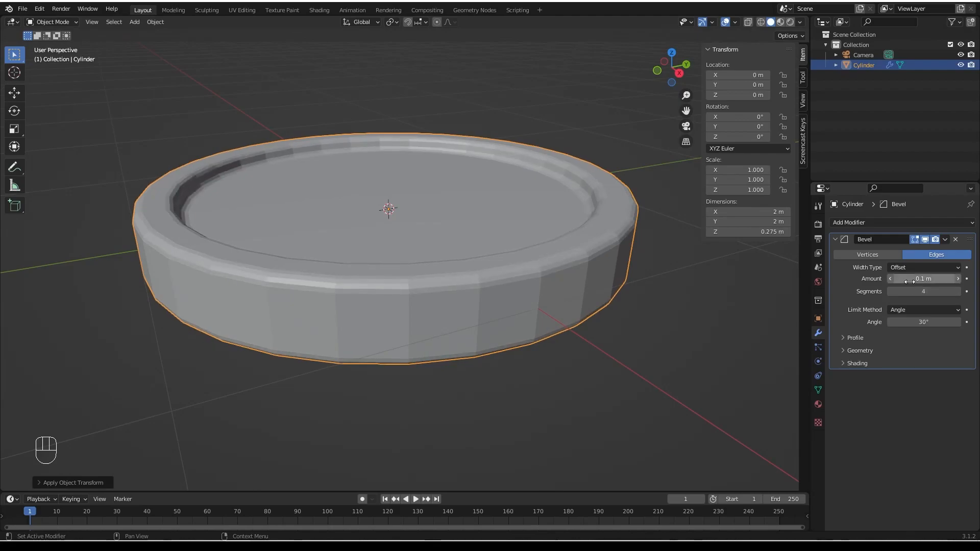
shift+drag(918, 279, 904, 279)
middle_drag(536, 291, 479, 292)
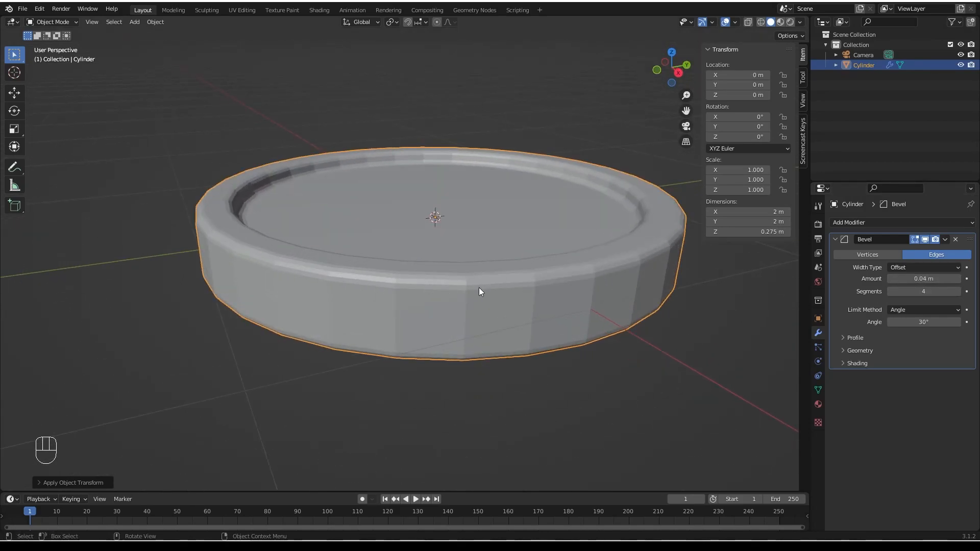
Shade the coin smooth and add a Subdivision Surface modifier to it.
right_click(413, 277)
click(387, 273)
middle_drag(418, 286, 500, 301)
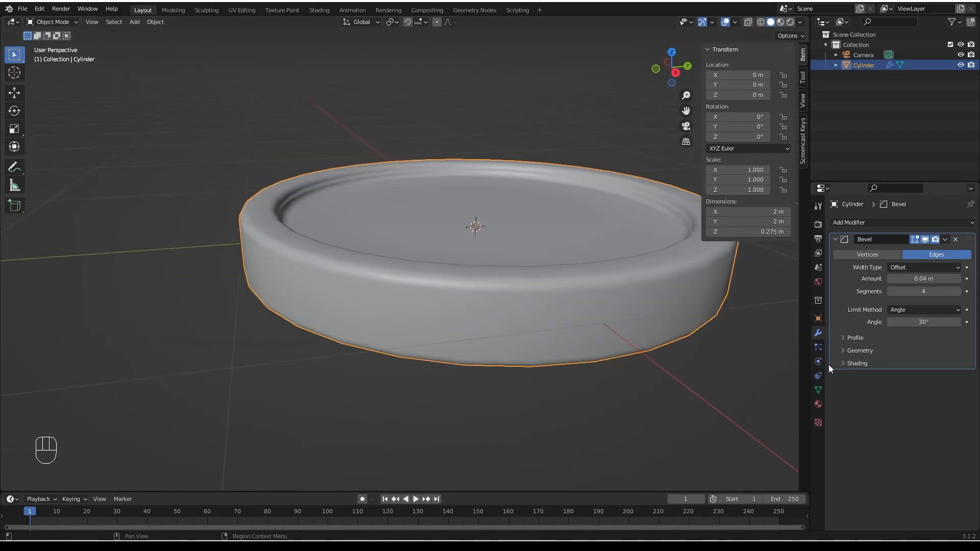
click(880, 225)
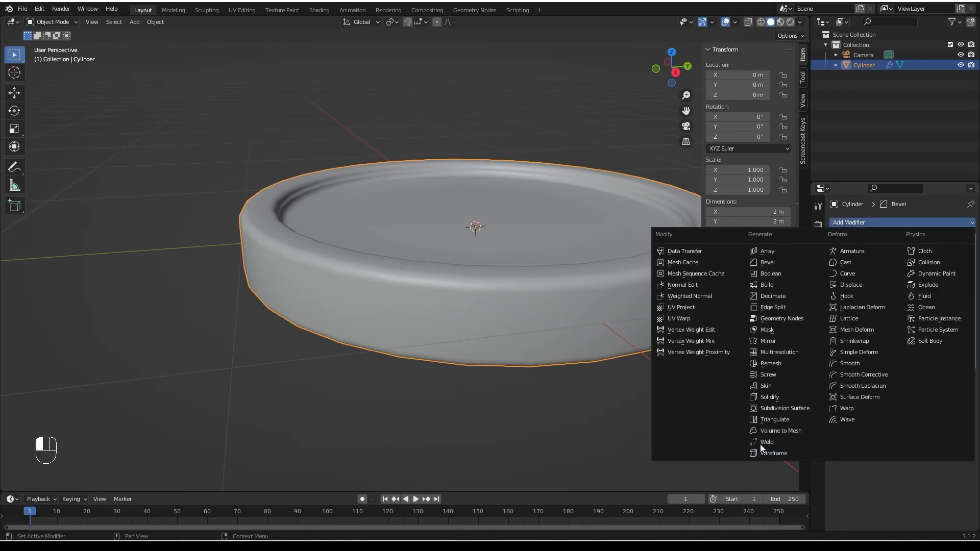
click(768, 406)
middle_drag(582, 367, 508, 358)
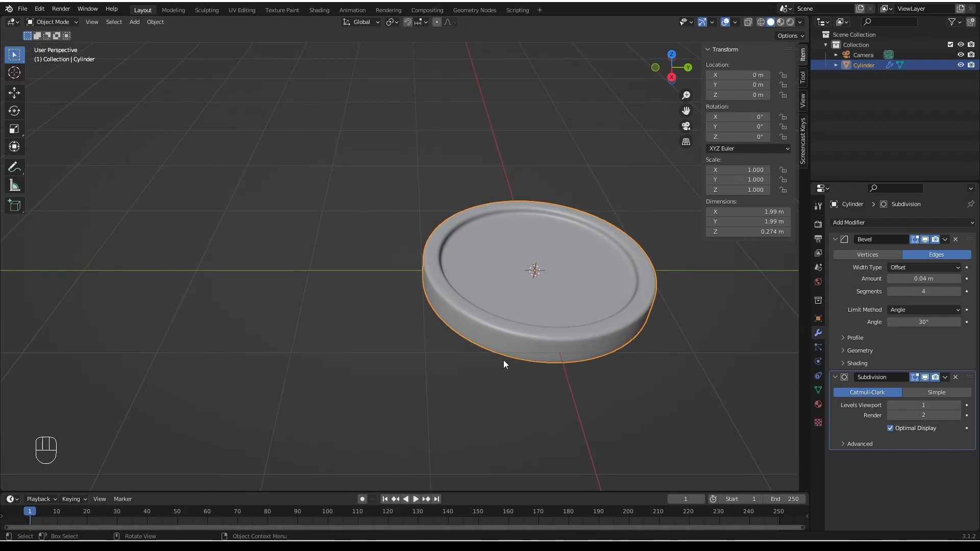
Add a text object at the coin's centre and replace its default text with a capital "B".
key(shift+a)
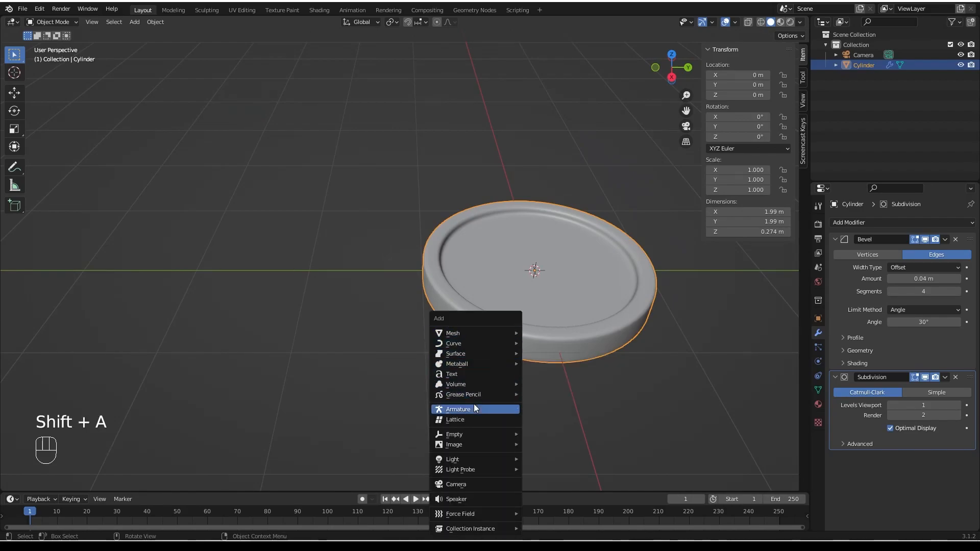
click(483, 373)
middle_drag(595, 417, 638, 409)
key(Tab)
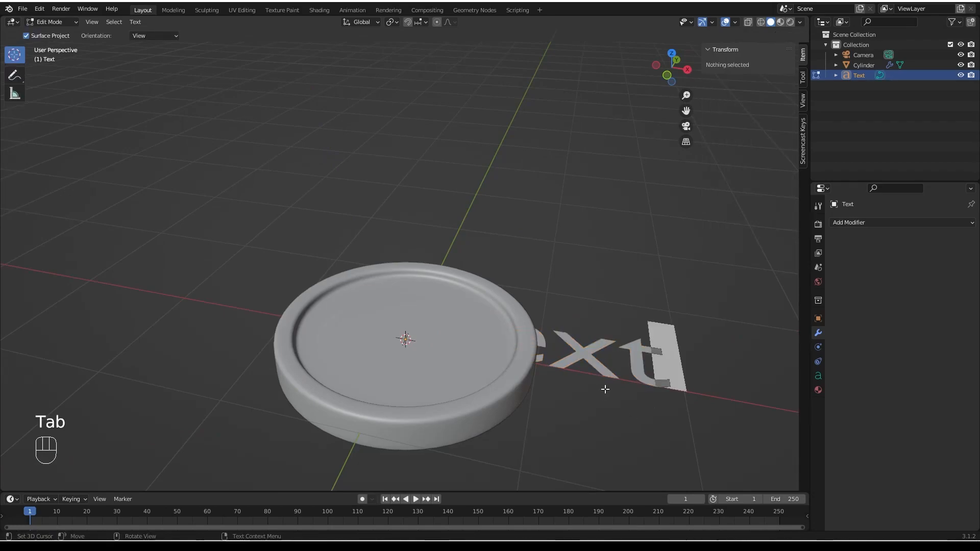
key(BackSpace)
key(BackSpace)
key(BackSpace)
key(BackSpace)
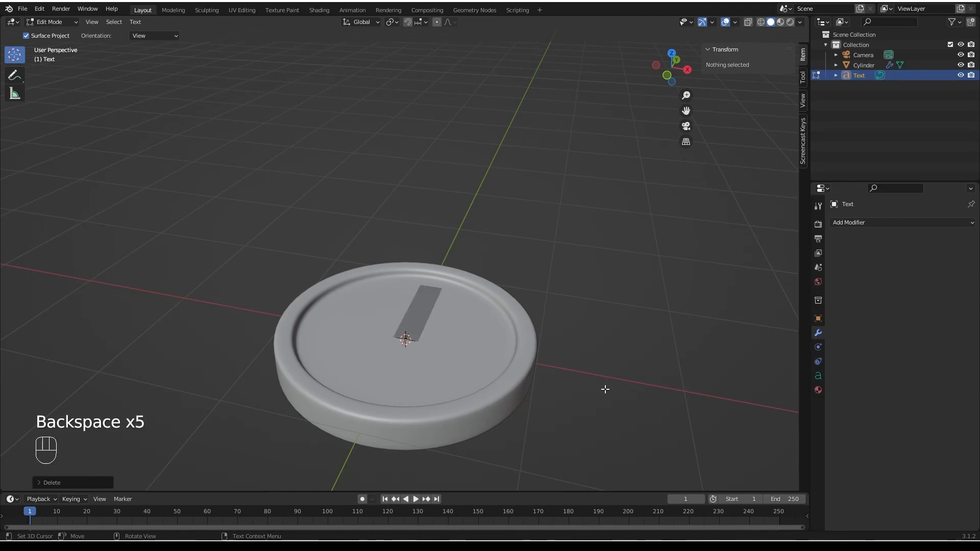
text(B)
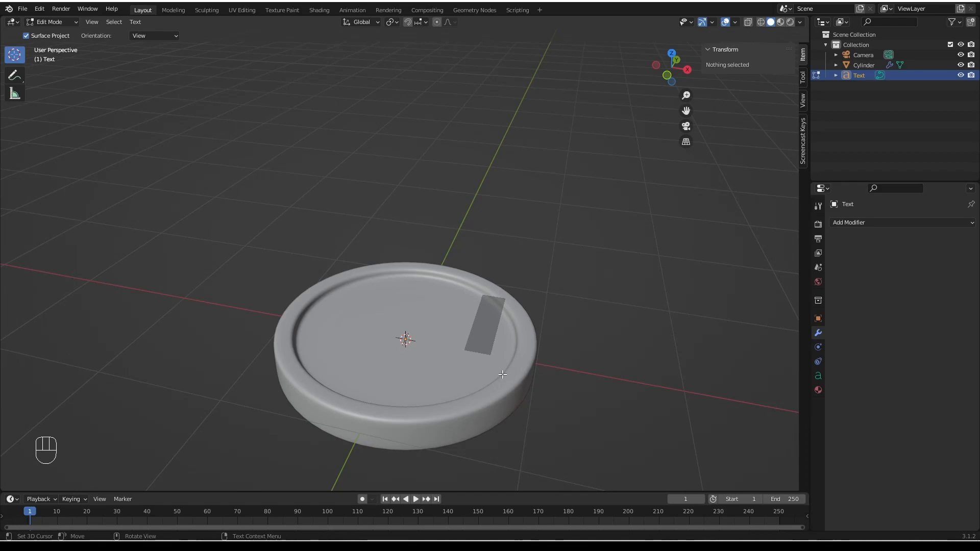
Leave text editing and align the B text to Center both horizontally and vertically on the coin.
key(Tab)
middle_drag(419, 376, 468, 319)
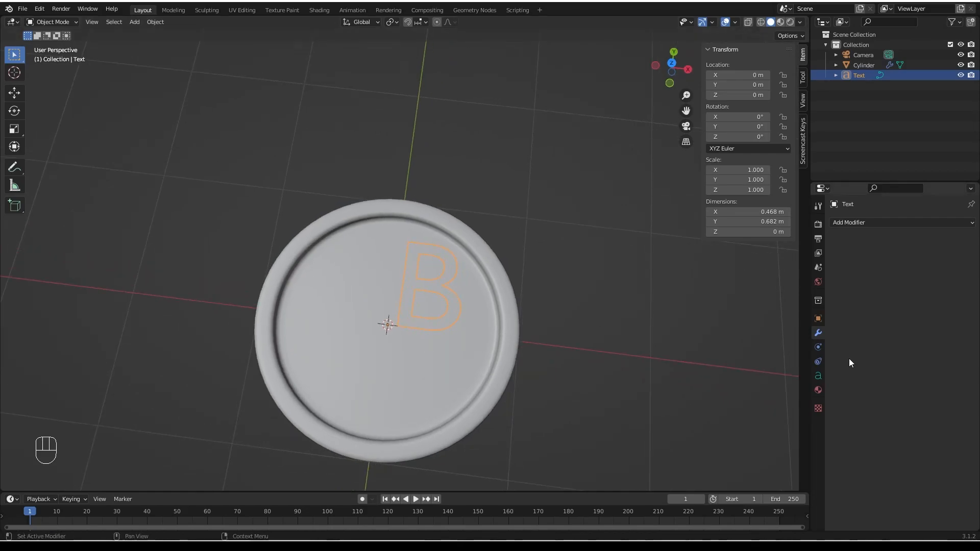
click(818, 377)
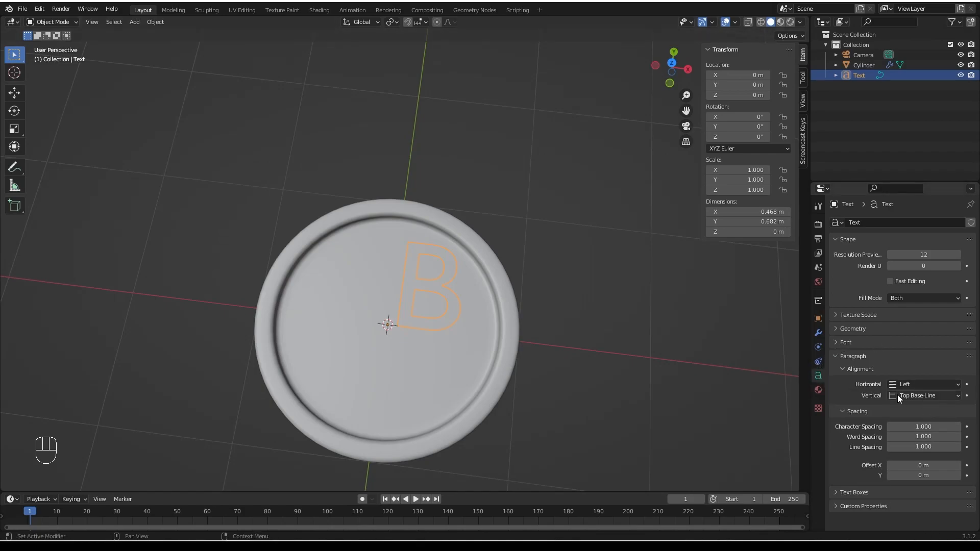
click(914, 384)
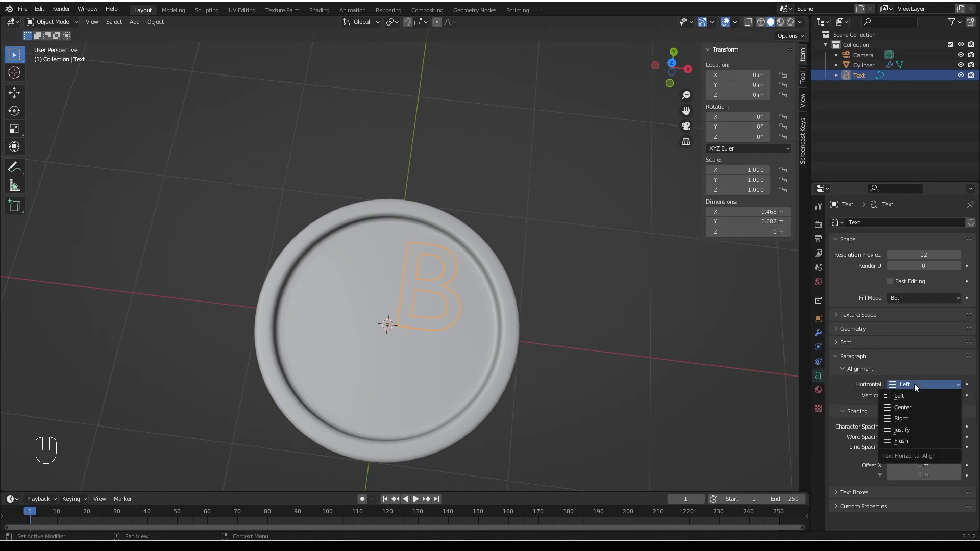
click(906, 409)
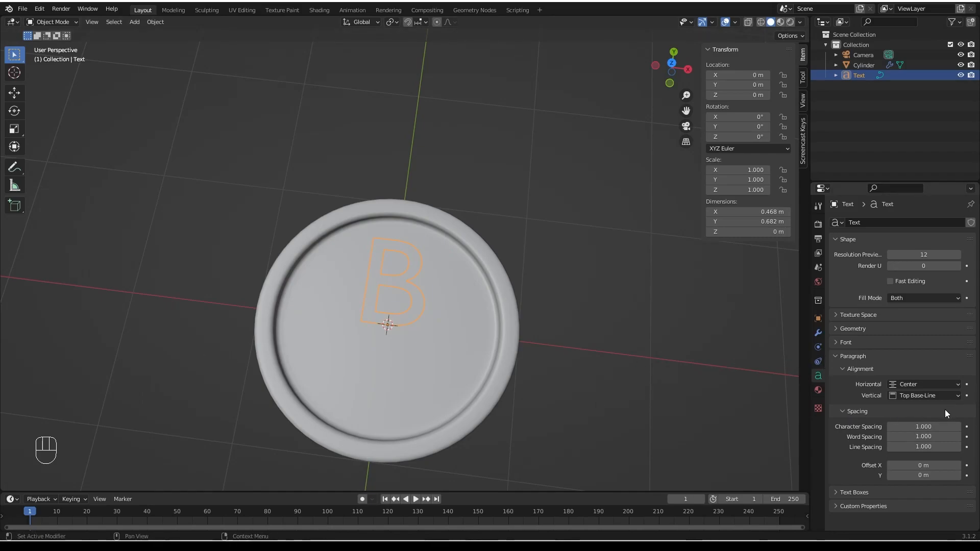
click(924, 396)
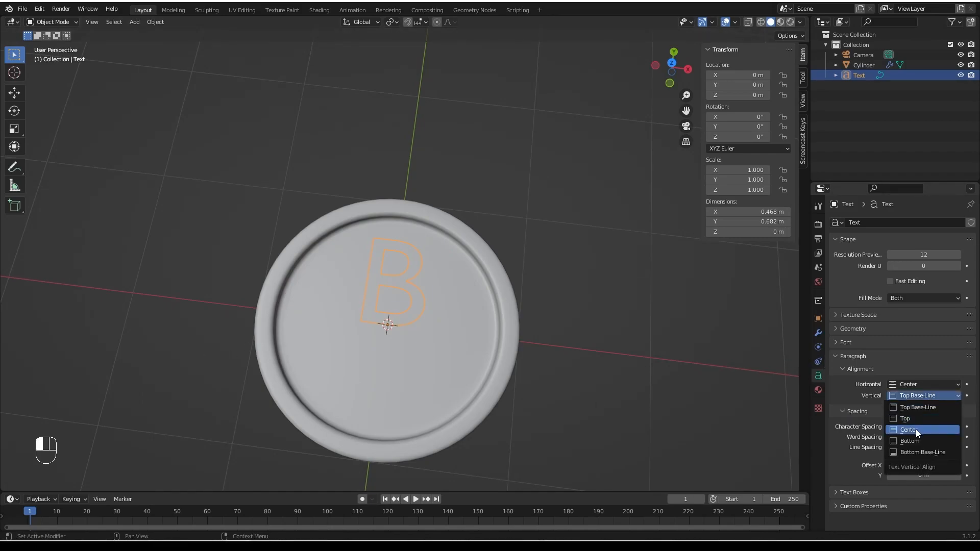
click(914, 430)
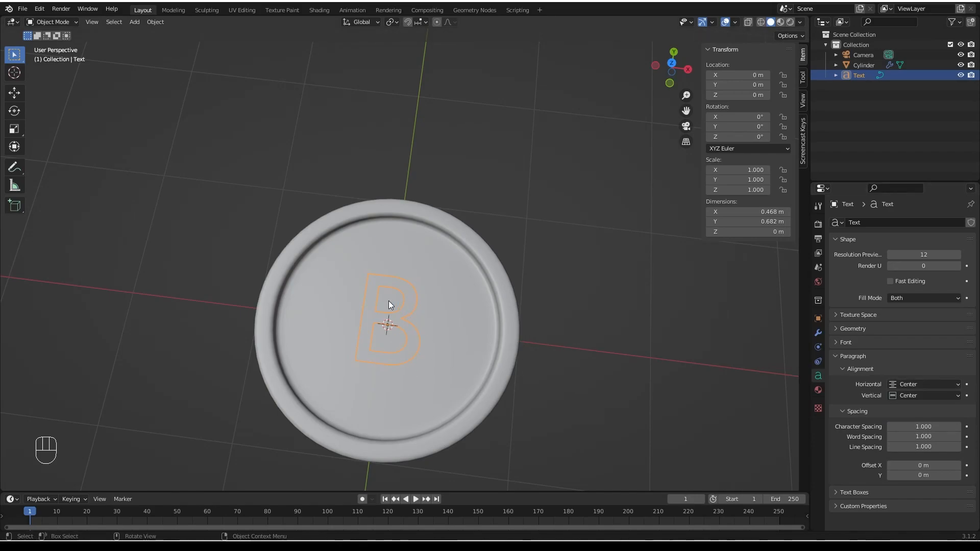
Load Bodoni MT Bold from the Windows fonts folder as the B text's regular font.
scroll(393, 313, down, 2)
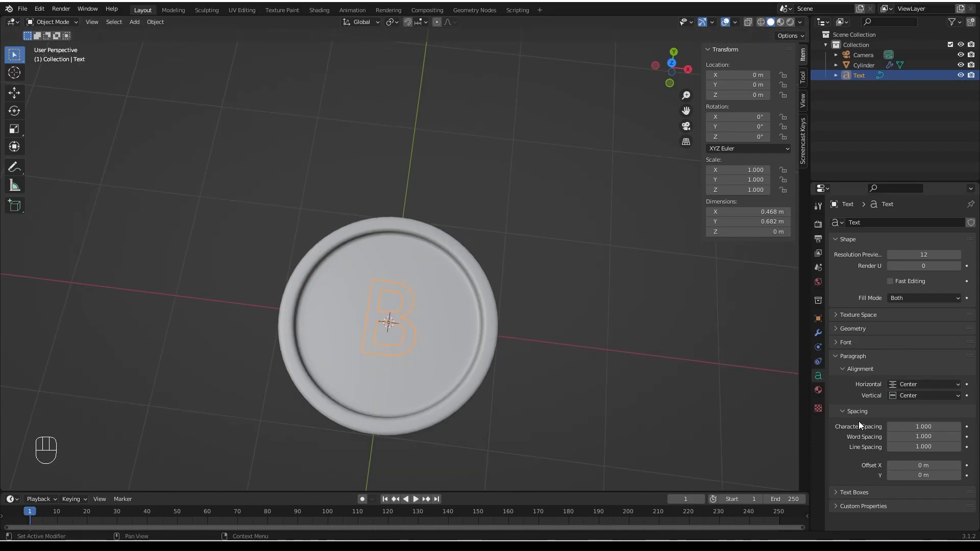
click(838, 342)
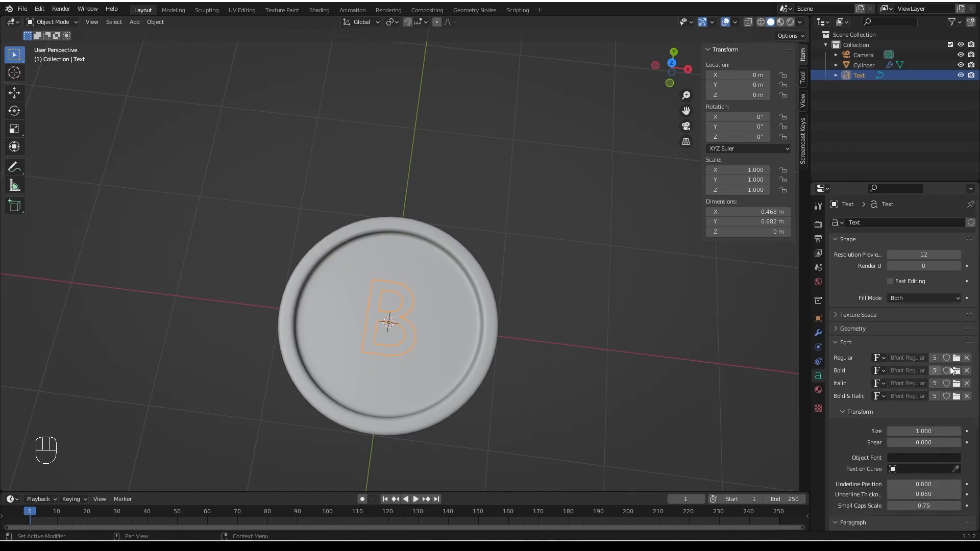
click(956, 358)
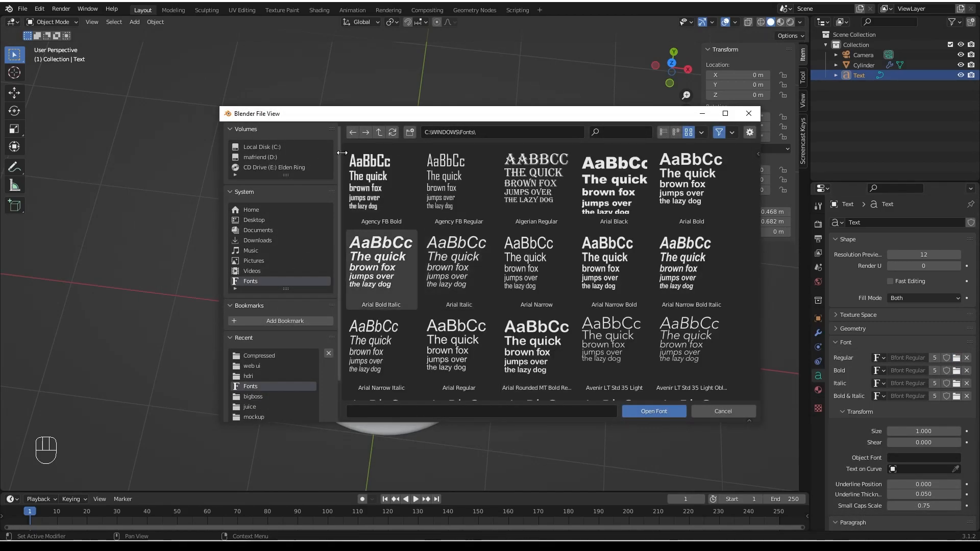
scroll(439, 303, down, 4)
scroll(440, 307, down, 6)
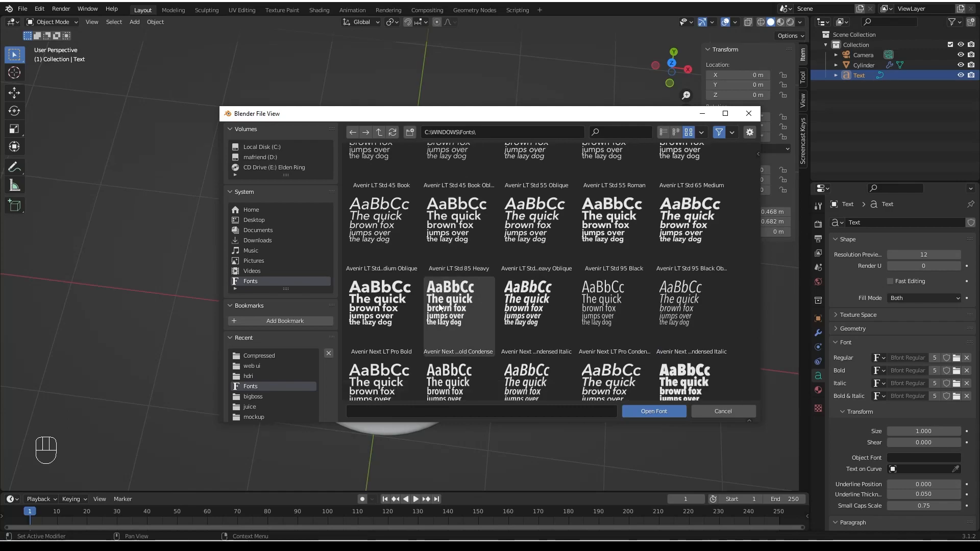
scroll(456, 364, down, 6)
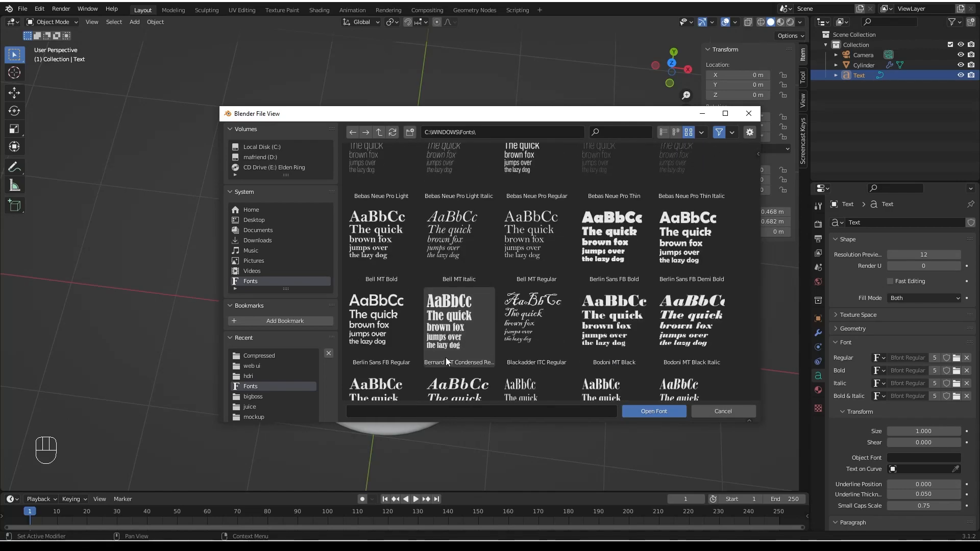
scroll(446, 352, down, 2)
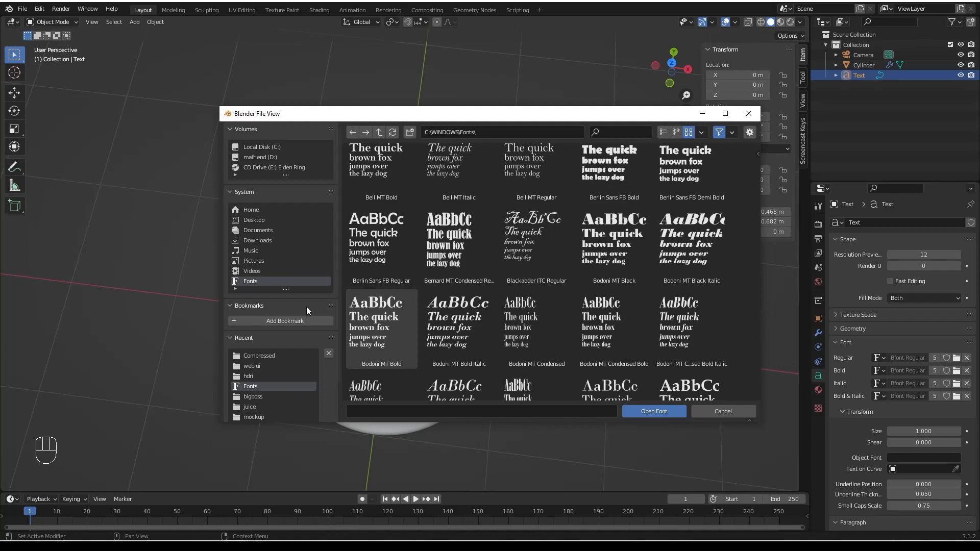
click(369, 319)
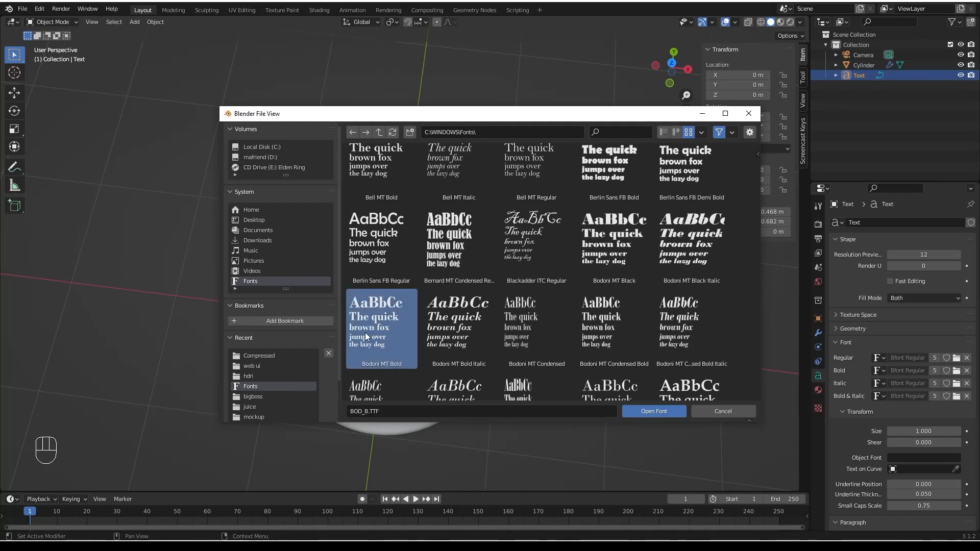
double_click(353, 317)
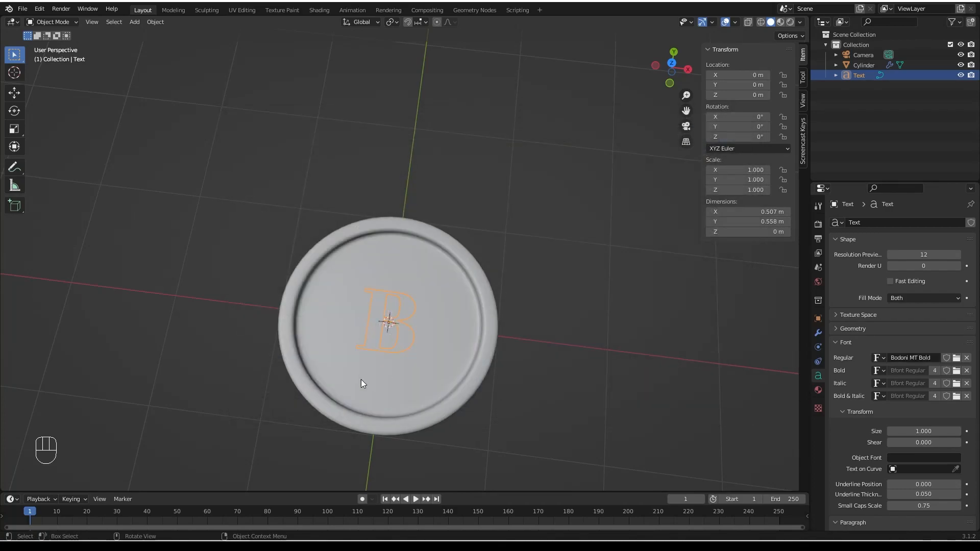
From a top view, enlarge the B on the coin face to a font size of 1.590.
middle_drag(406, 323, 381, 335)
scroll(386, 343, up, 2)
scroll(386, 349, up, 2)
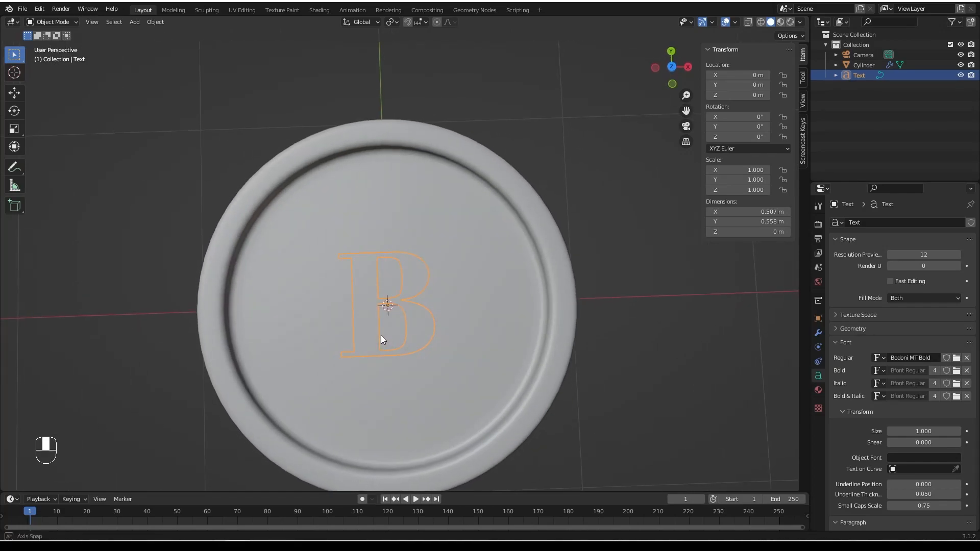
click(671, 71)
shift+middle_drag(351, 333, 358, 294)
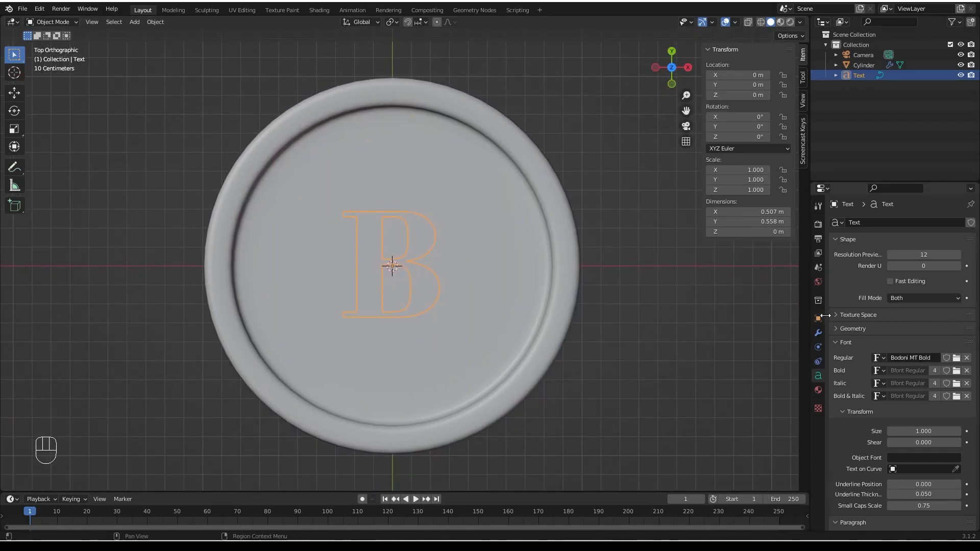
drag(923, 431, 924, 431)
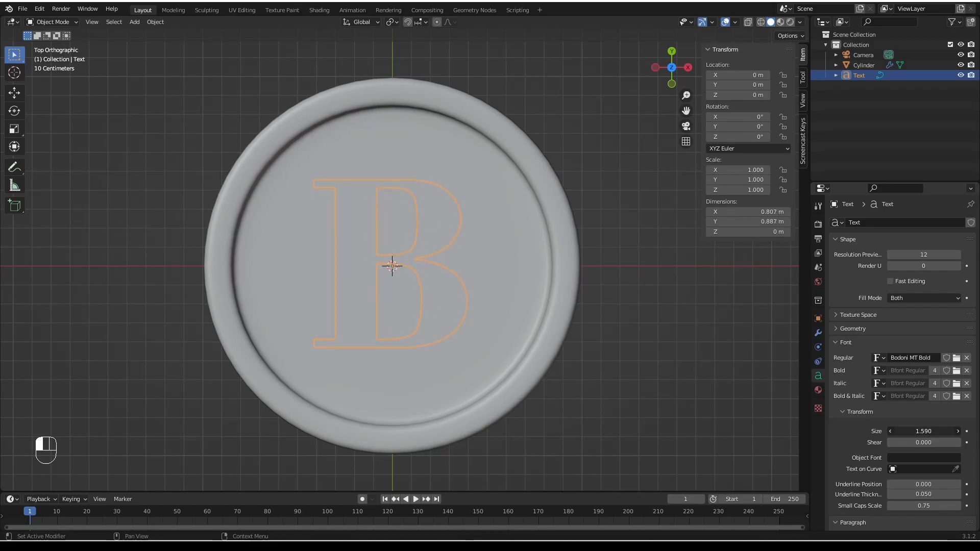
scroll(275, 349, down, 1)
scroll(306, 341, up, 1)
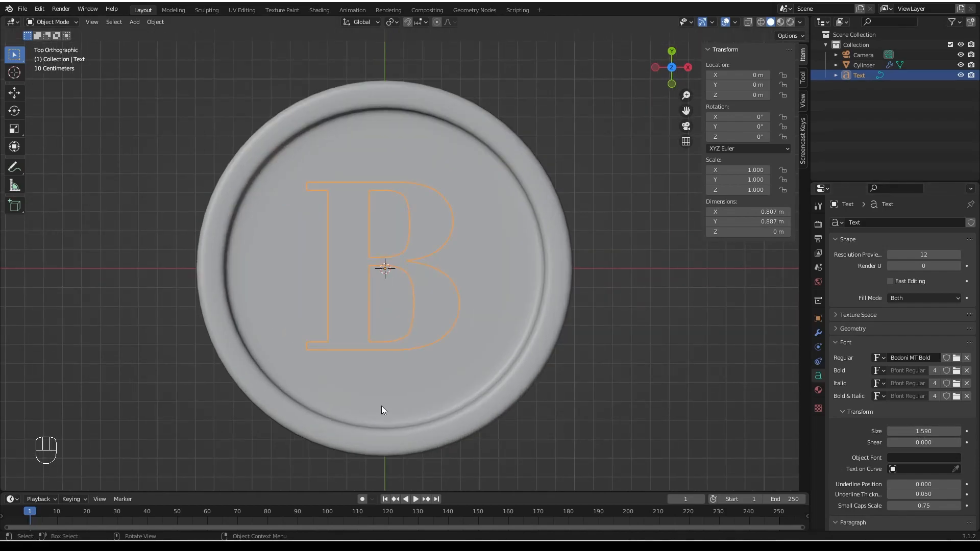
In a right-side wireframe view, extrude the B text by 0.136 m to the coin's rim height, and return to solid shading.
click(688, 68)
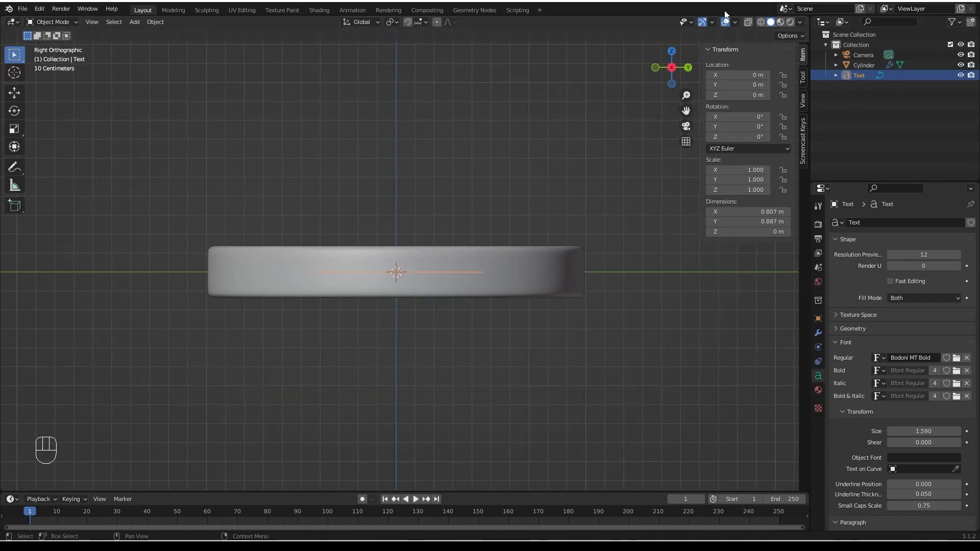
click(761, 22)
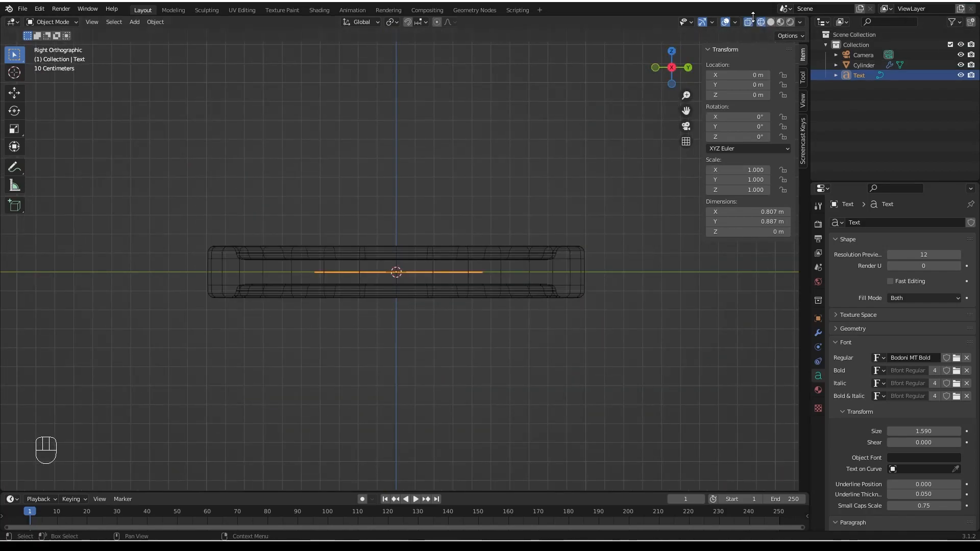
scroll(403, 258, up, 2)
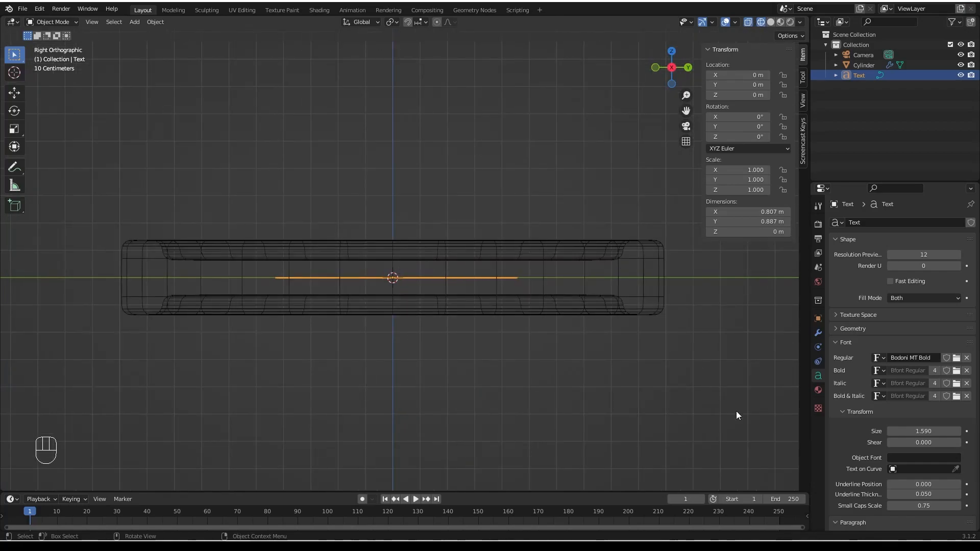
scroll(854, 442, down, 3)
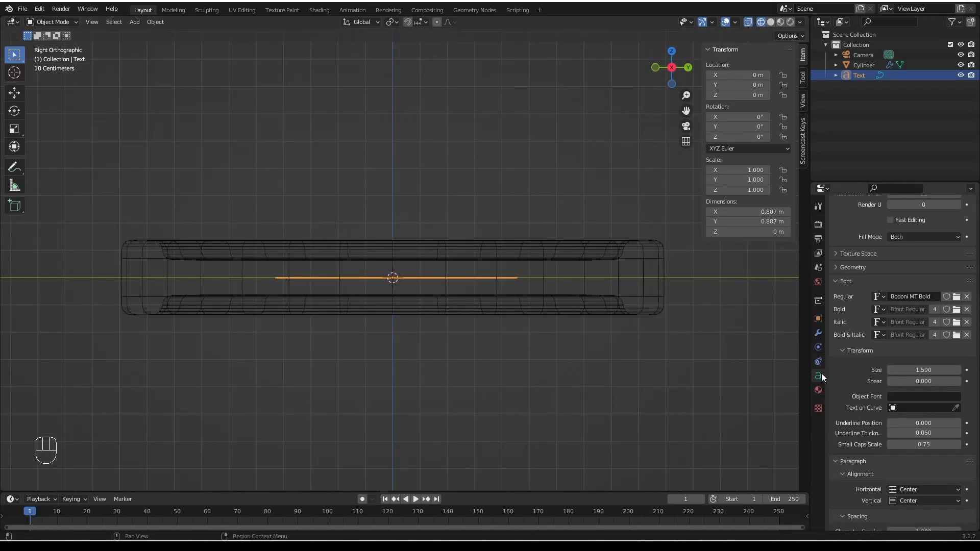
click(838, 268)
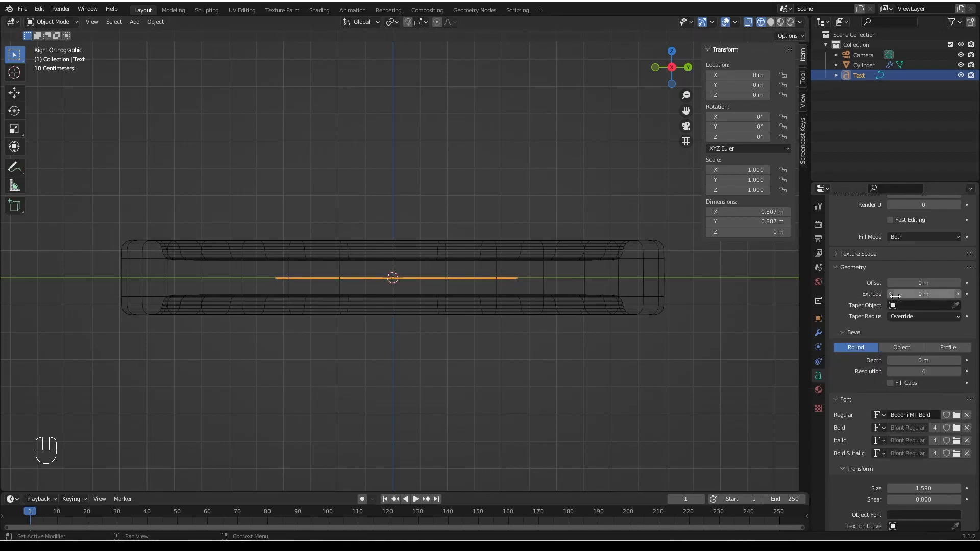
drag(909, 295, 975, 294)
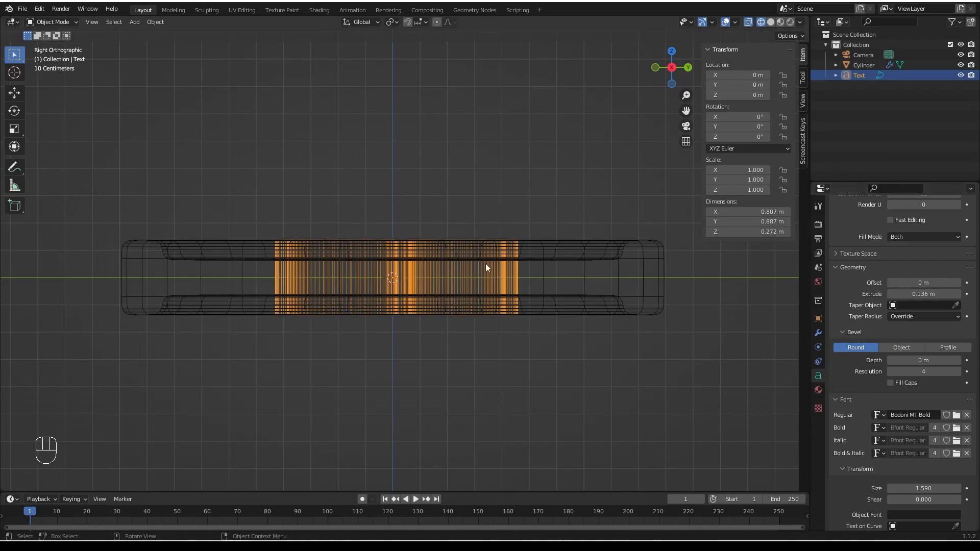
middle_drag(525, 246, 715, 2)
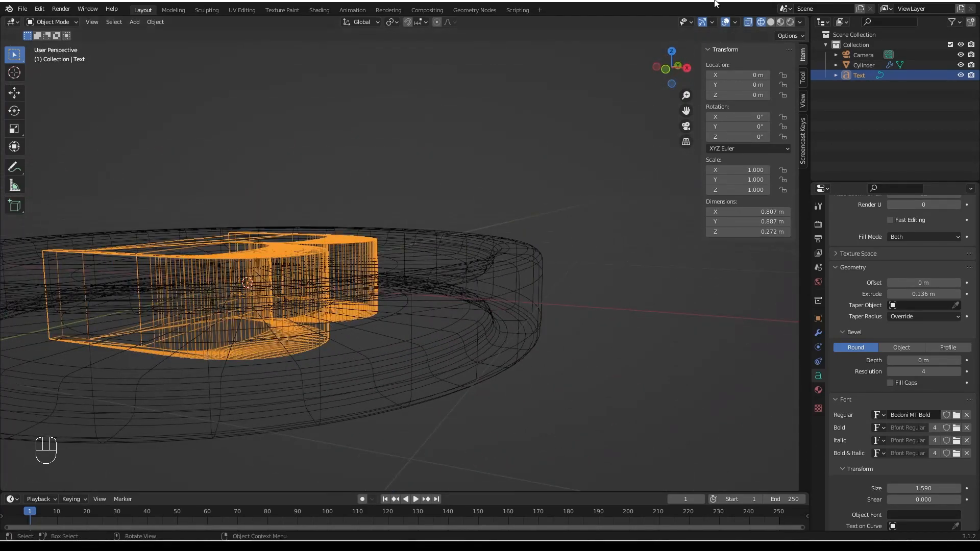
click(771, 22)
Give the extruded B a round bevel with a depth of about 0.014 m.
mouse_move(211, 353)
middle_down()
mouse_move(182, 346)
mouse_move(254, 376)
middle_up()
shift+middle_drag(291, 336, 415, 329)
scroll(416, 329, down, 3)
middle_drag(316, 329, 284, 247)
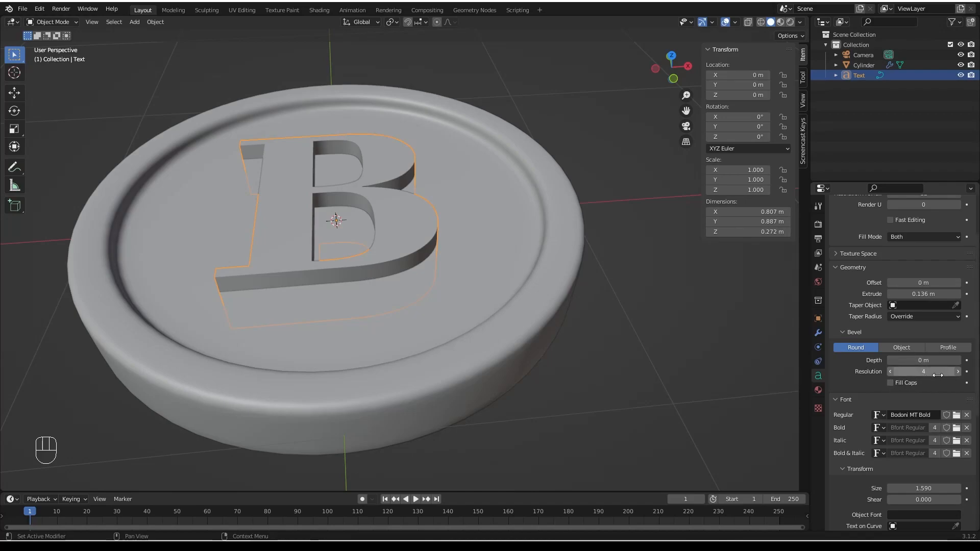
drag(925, 361, 926, 361)
shift+drag(924, 361, 943, 360)
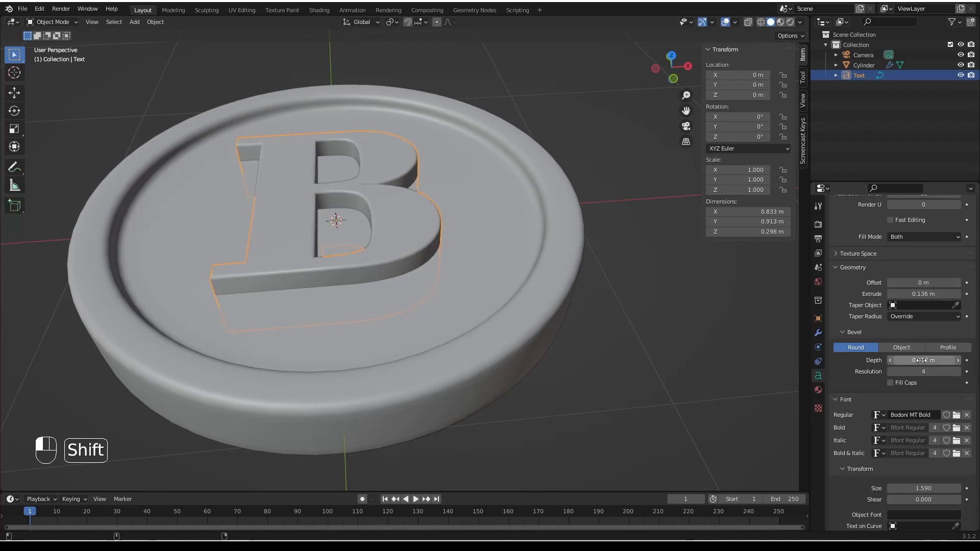
middle_drag(391, 196, 369, 272)
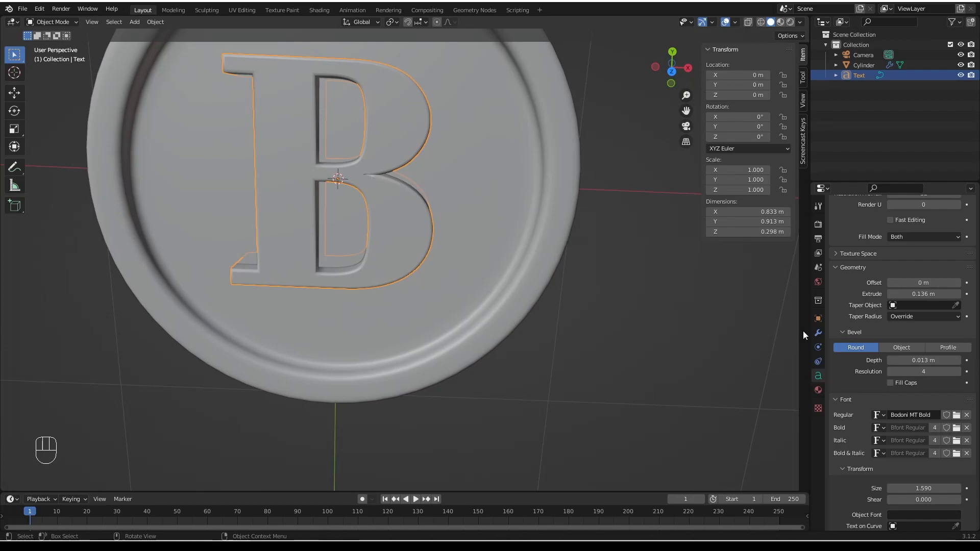
mouse_move(912, 360)
mouse_down()
mouse_move(949, 360)
mouse_move(924, 359)
mouse_up()
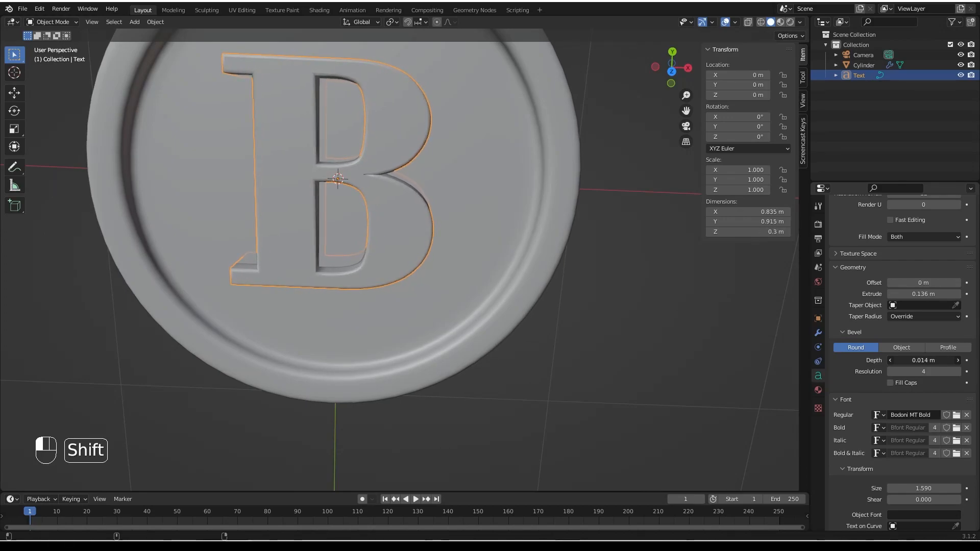
Inspect the B's edges up close and set its bevel depth to 0.015 m.
middle_drag(503, 353, 293, 249)
scroll(250, 296, up, 2)
mouse_move(250, 296)
middle_down()
mouse_move(289, 265)
mouse_move(220, 292)
mouse_move(287, 267)
mouse_move(323, 276)
mouse_move(236, 284)
mouse_move(255, 285)
middle_up()
scroll(230, 291, up, 2)
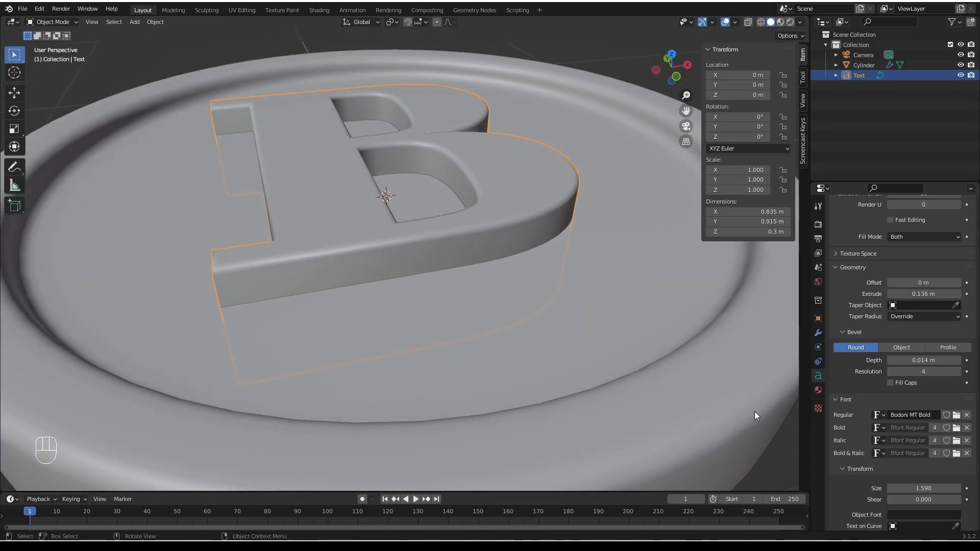
click(926, 361)
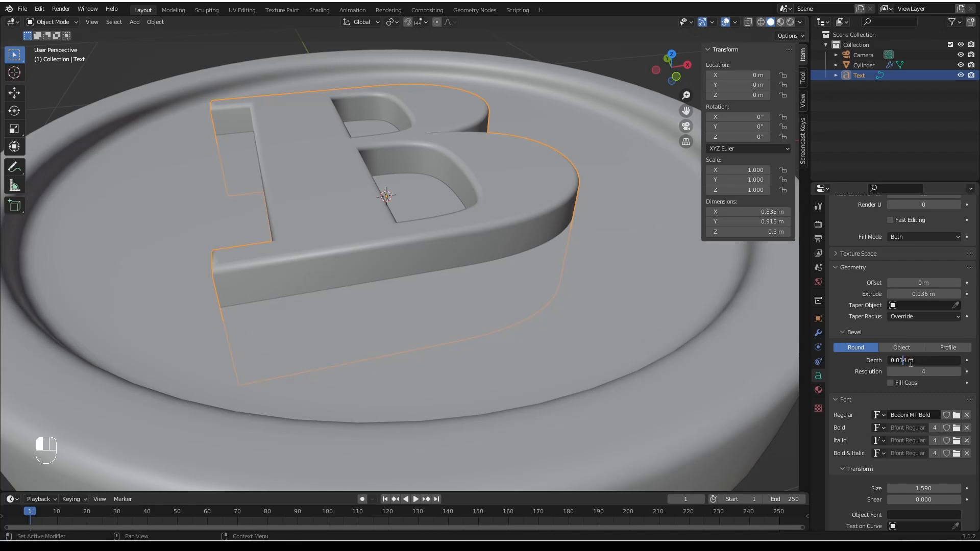
key(Delete)
text(5)
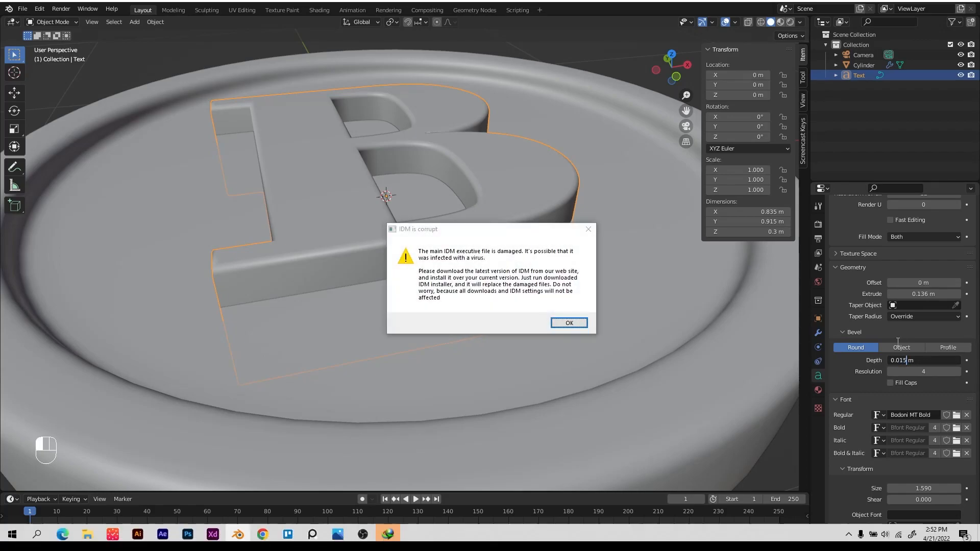
key(Return)
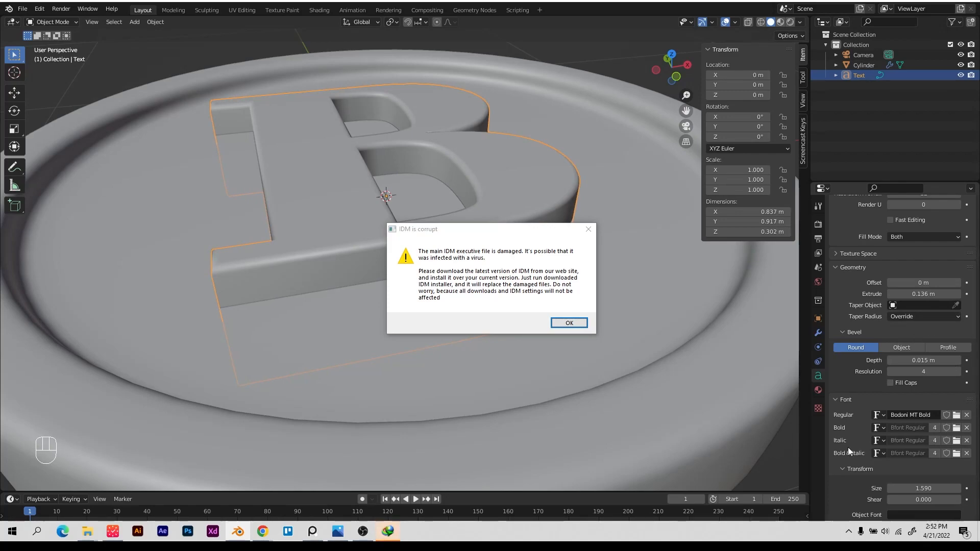
Dismiss the IDM warning, close its download page in the browser and return to Blender.
click(588, 229)
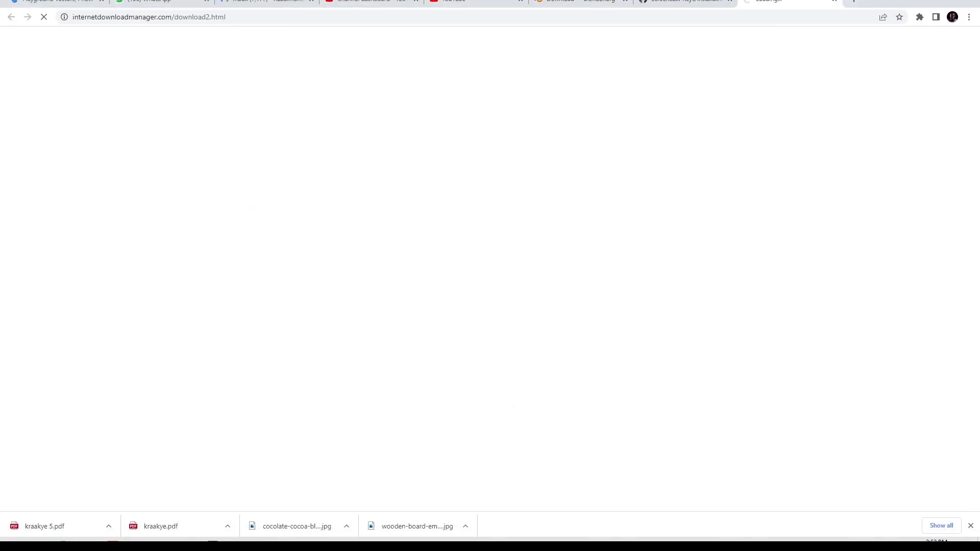
click(835, 1)
click(922, 5)
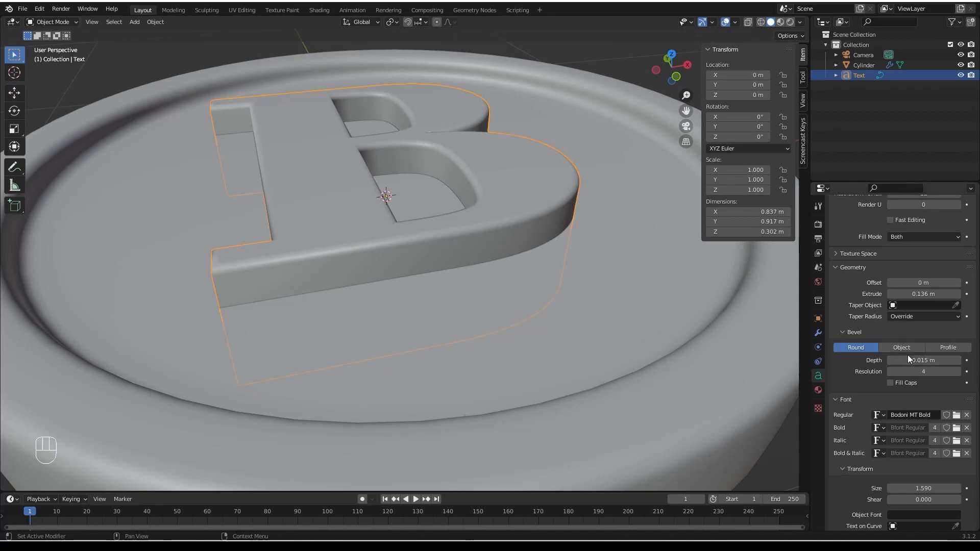
Add a cube at the coin's center and scale it down uniformly to about 0.118 m.
scroll(330, 288, down, 2)
middle_drag(331, 286, 360, 319)
scroll(353, 268, down, 3)
shift+middle_drag(360, 273, 361, 302)
scroll(360, 280, down, 1)
key(shift+a)
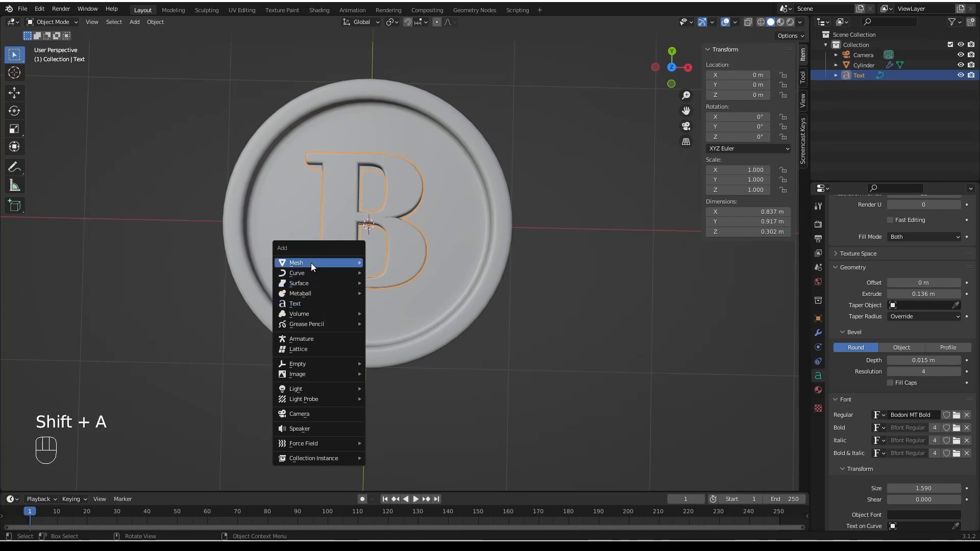
mouse_move(311, 263)
click(412, 274)
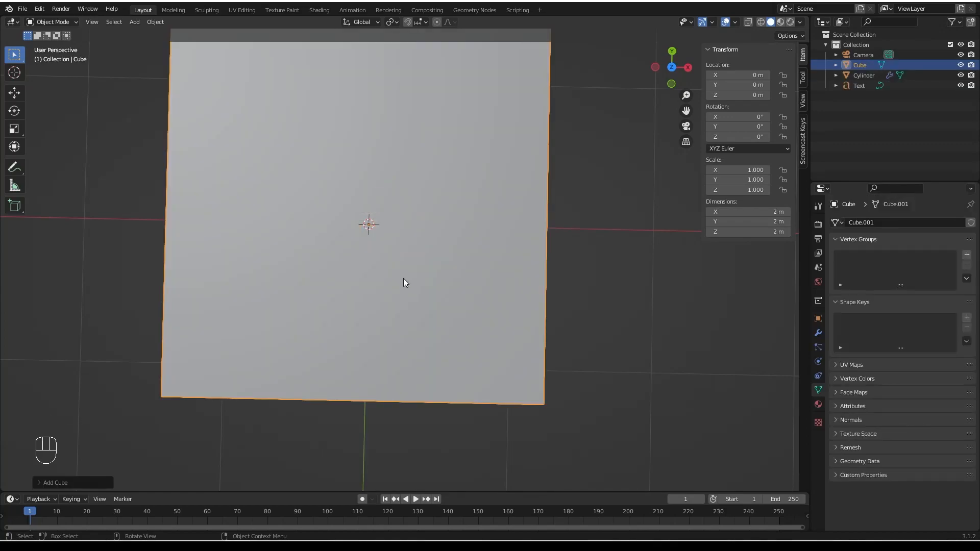
key(s)
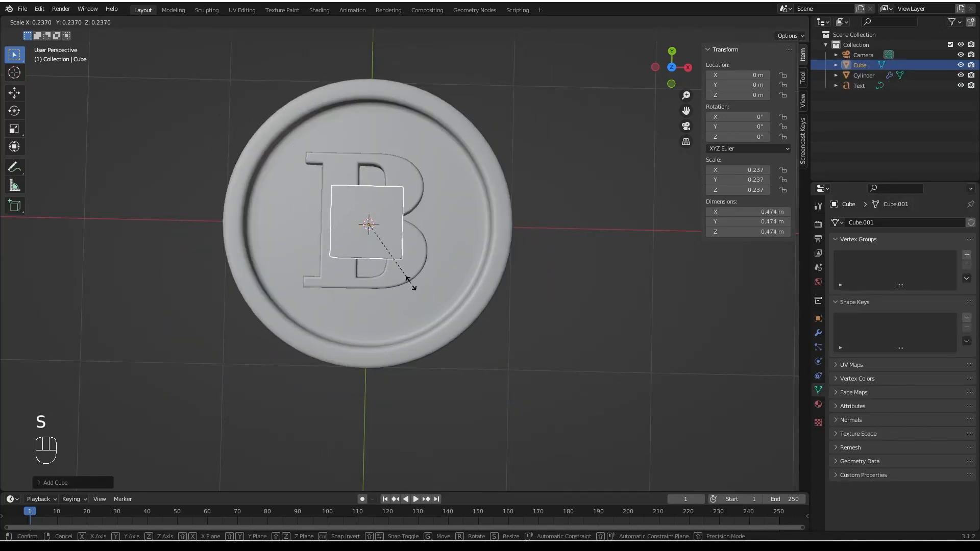
click(375, 241)
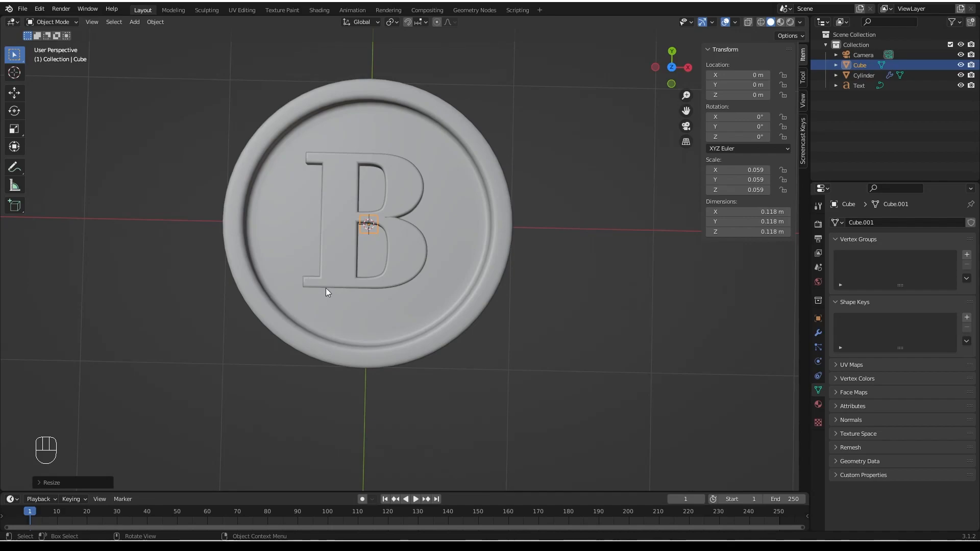
In top view, move the small cube to the B's upper edge above the stem, at about X -0.24 m, Y 0.5 m.
middle_drag(389, 225, 389, 255)
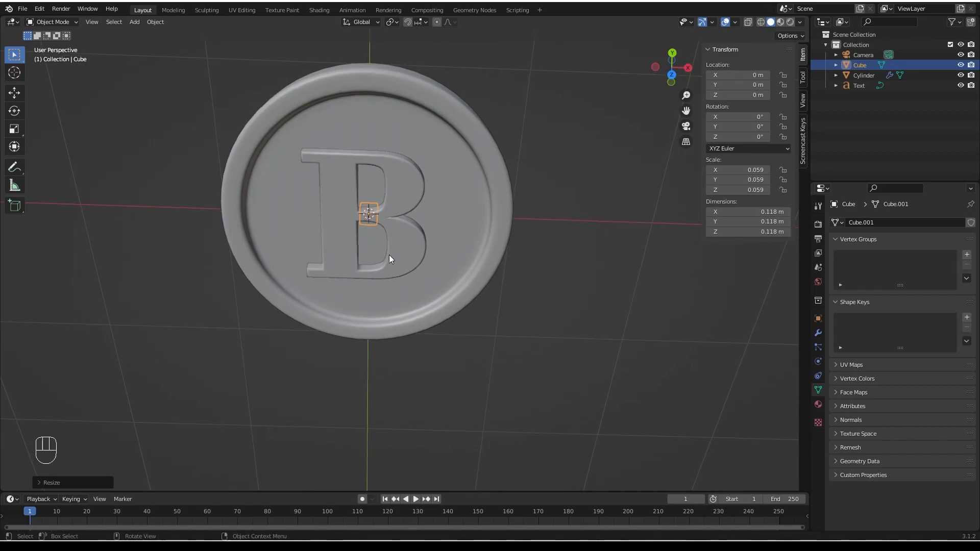
click(671, 74)
scroll(357, 234, up, 4)
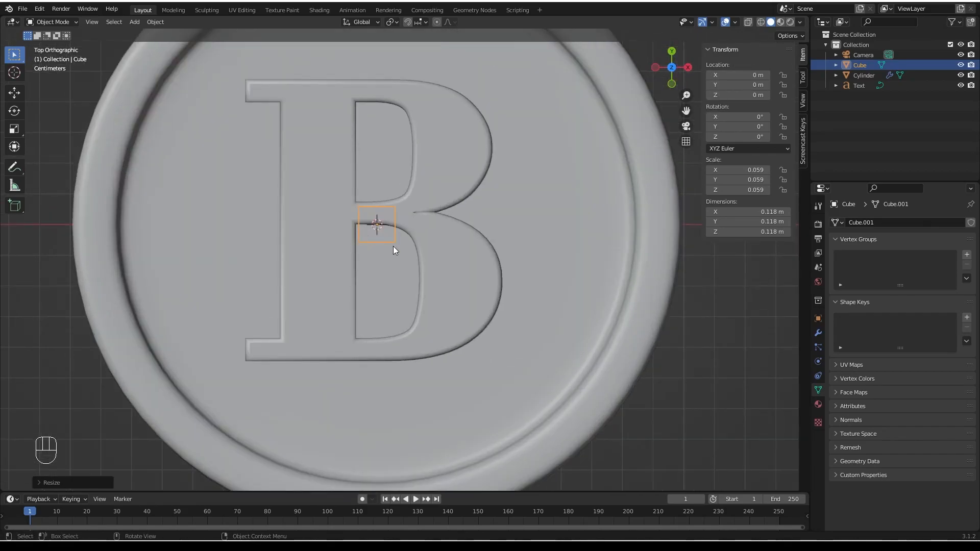
key(g)
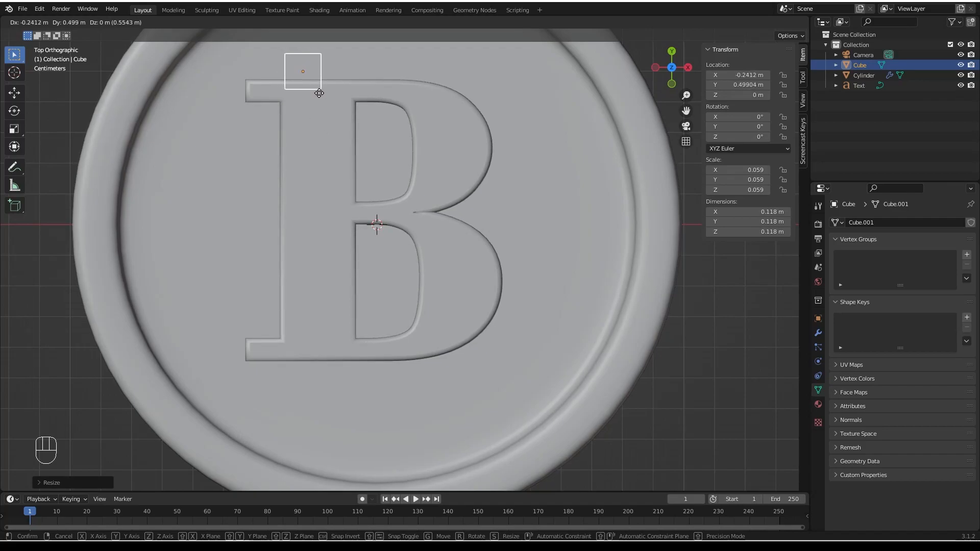
click(319, 93)
Scale the cube to about 0.174 m along Y and 0.089 m along X, and reposition it at about X -0.26 m, Y 0.513 m.
key(s)
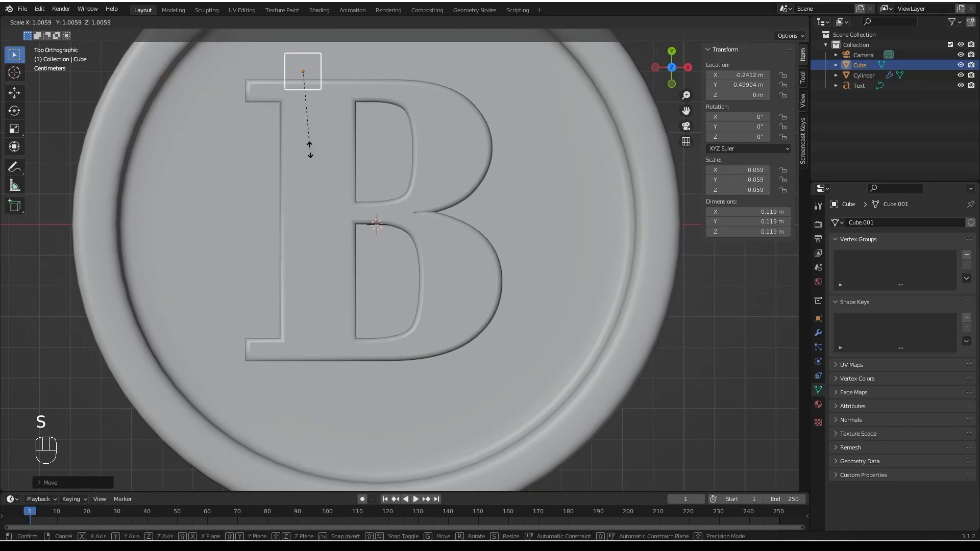
key(y)
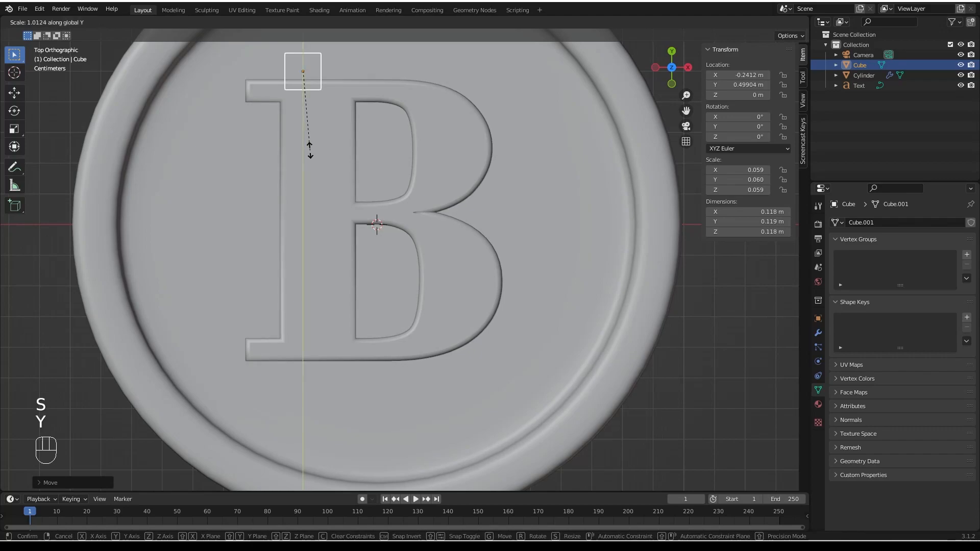
click(306, 183)
scroll(307, 192, down, 2)
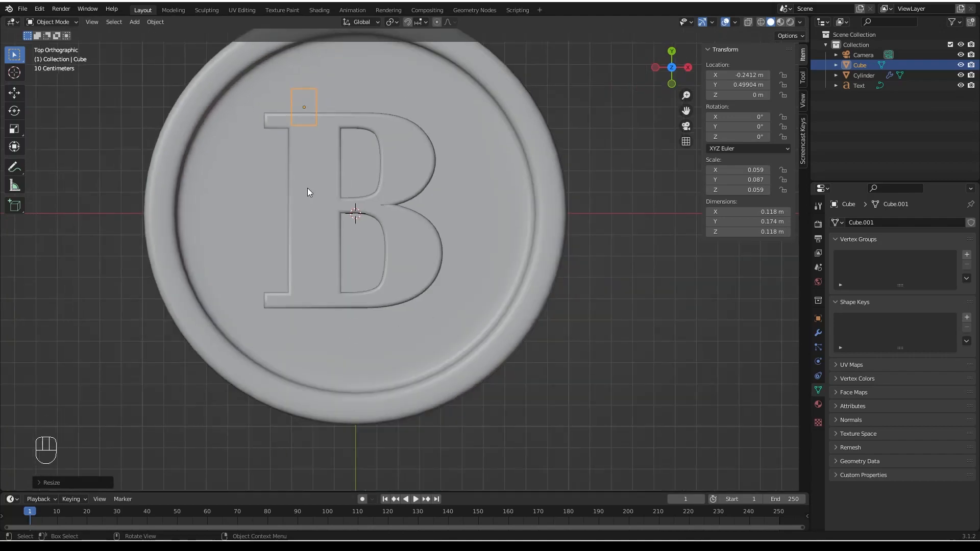
key(s)
key(x)
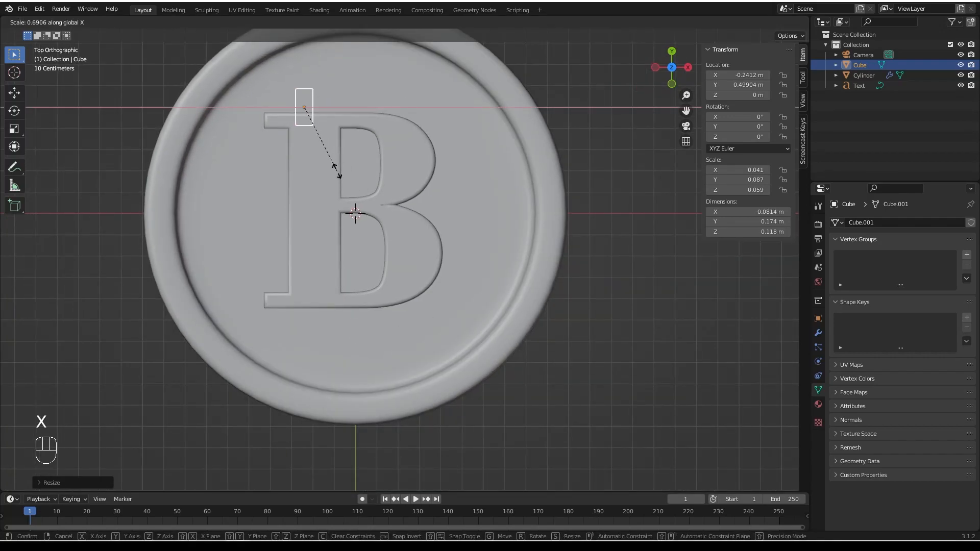
click(339, 176)
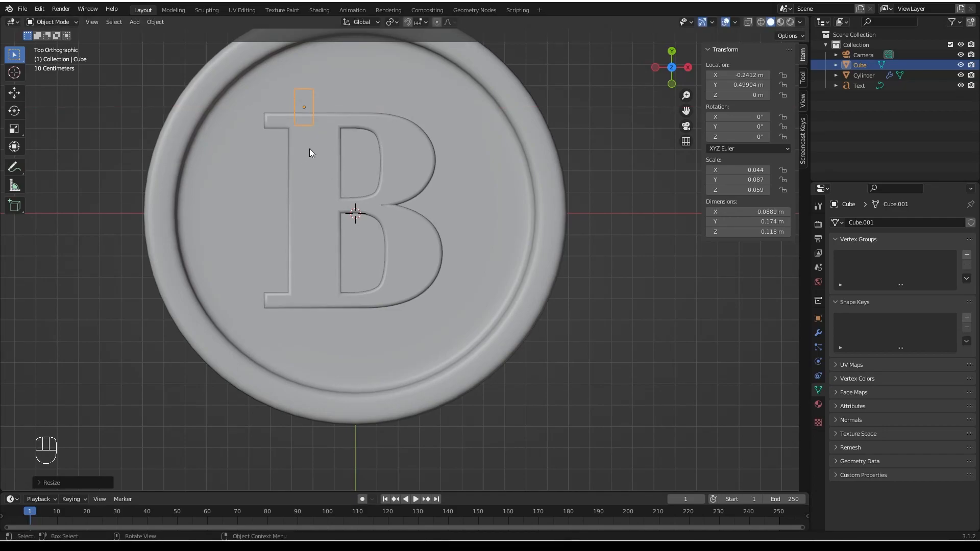
key(g)
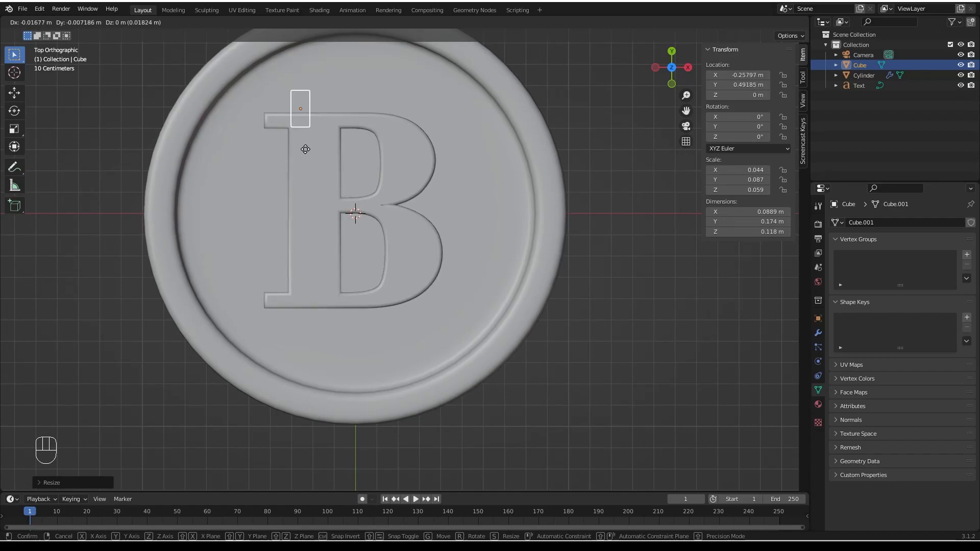
click(305, 146)
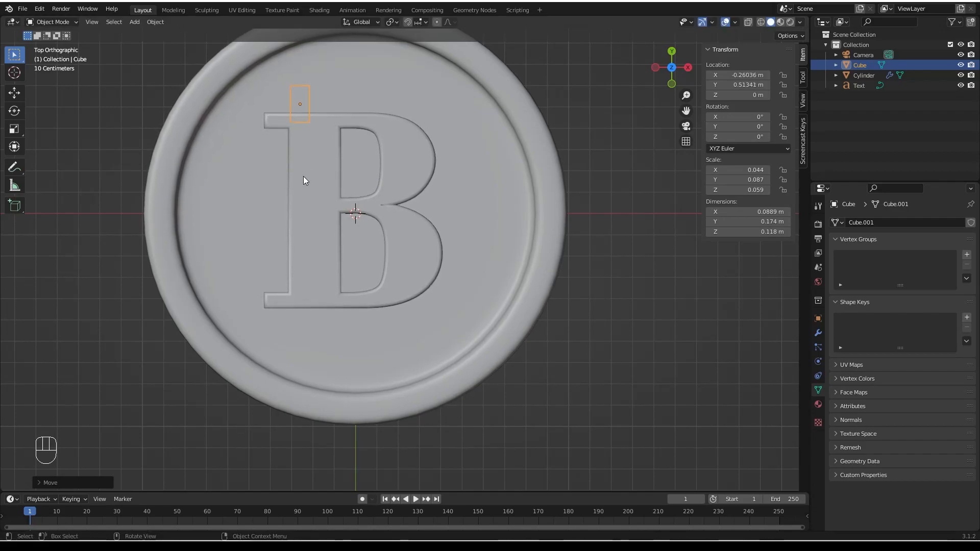
In a right-side wireframe view, stretch the bar along Z to about 0.29 m to nearly match the B's thickness, and return to solid shading.
click(688, 68)
scroll(536, 283, up, 2)
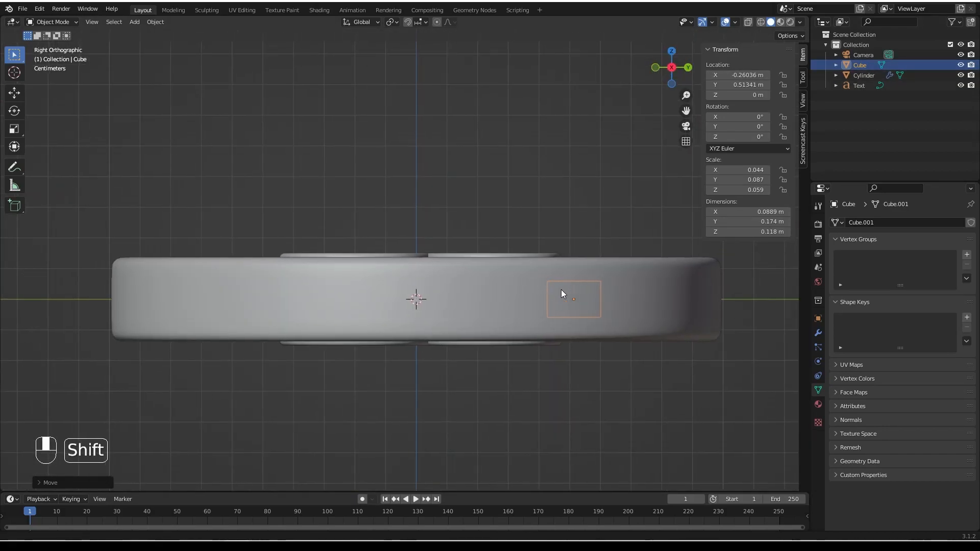
shift+middle_drag(566, 289, 536, 277)
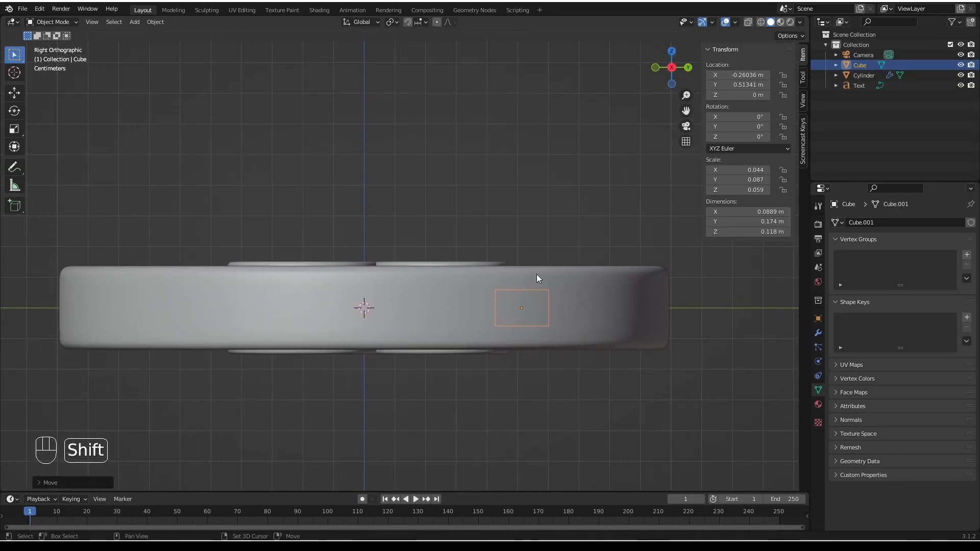
click(761, 22)
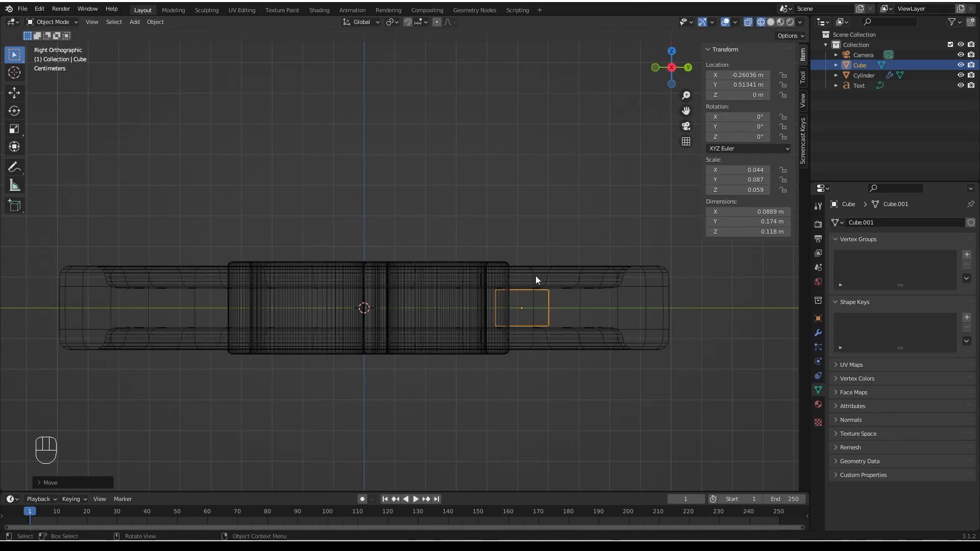
key(s)
key(z)
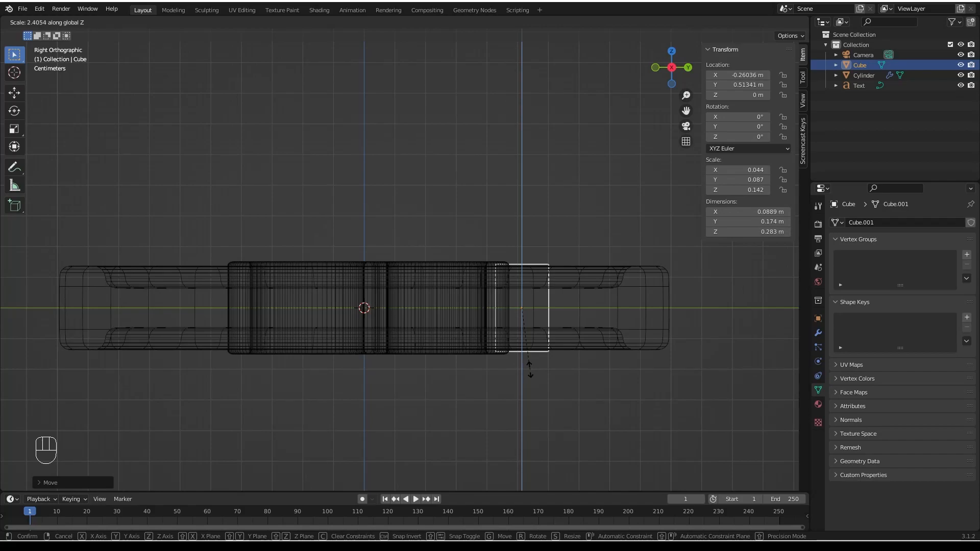
click(525, 373)
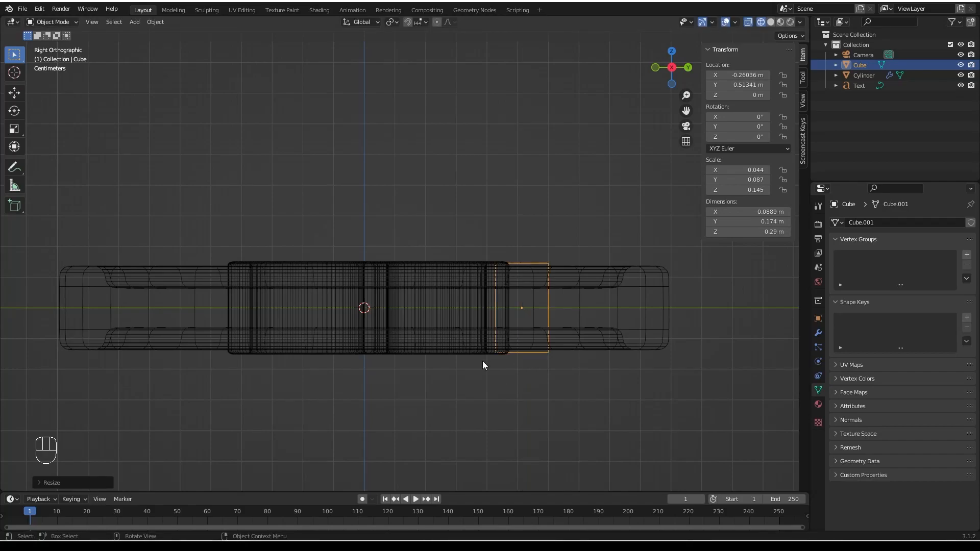
scroll(267, 306, down, 3)
mouse_move(267, 307)
middle_down()
mouse_move(335, 320)
mouse_move(351, 337)
middle_up()
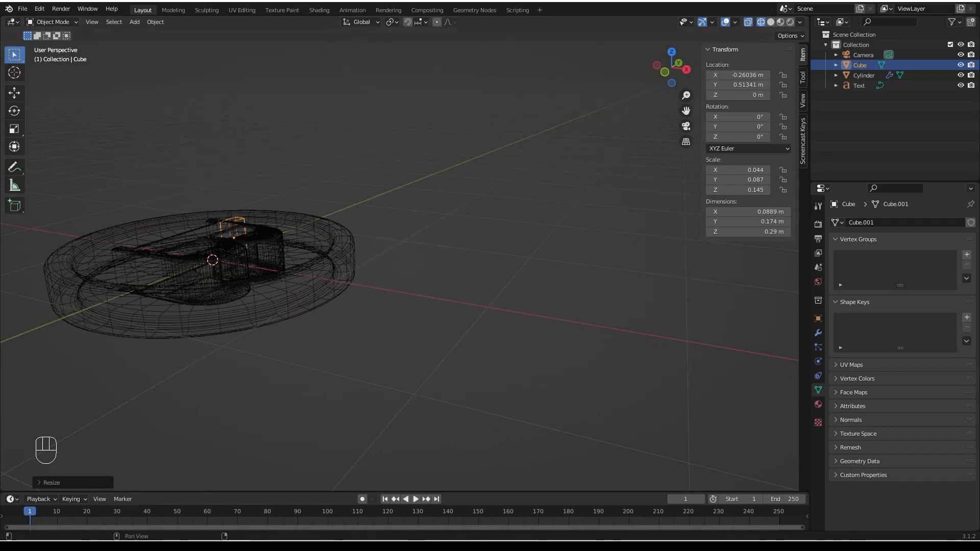
click(771, 22)
Select the bar with the coin cylinder as the active object and copy the cylinder's modifiers to the bar.
mouse_move(60, 250)
middle_down()
mouse_move(148, 247)
mouse_move(148, 228)
mouse_move(244, 243)
mouse_move(273, 224)
mouse_move(265, 250)
middle_up()
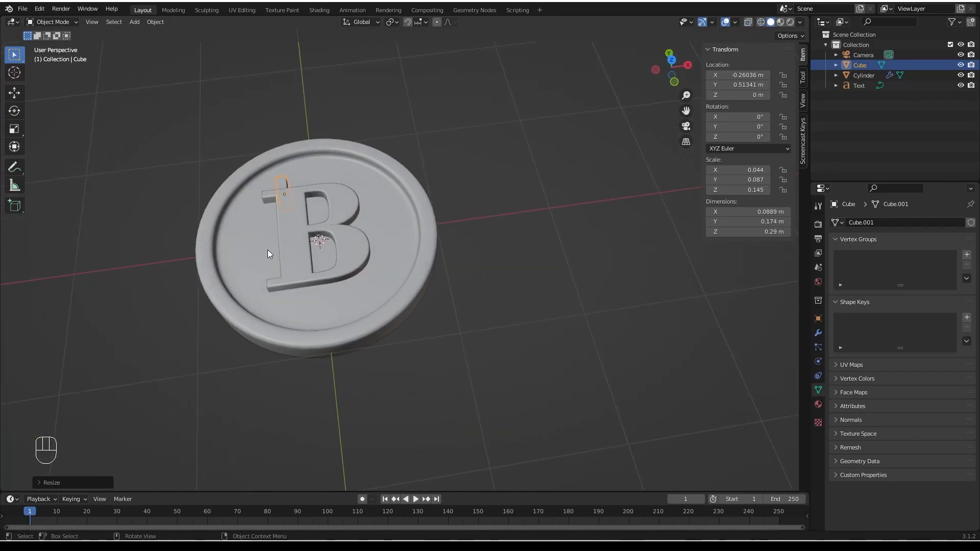
scroll(266, 250, up, 5)
scroll(396, 203, down, 4)
middle_drag(424, 264, 320, 191)
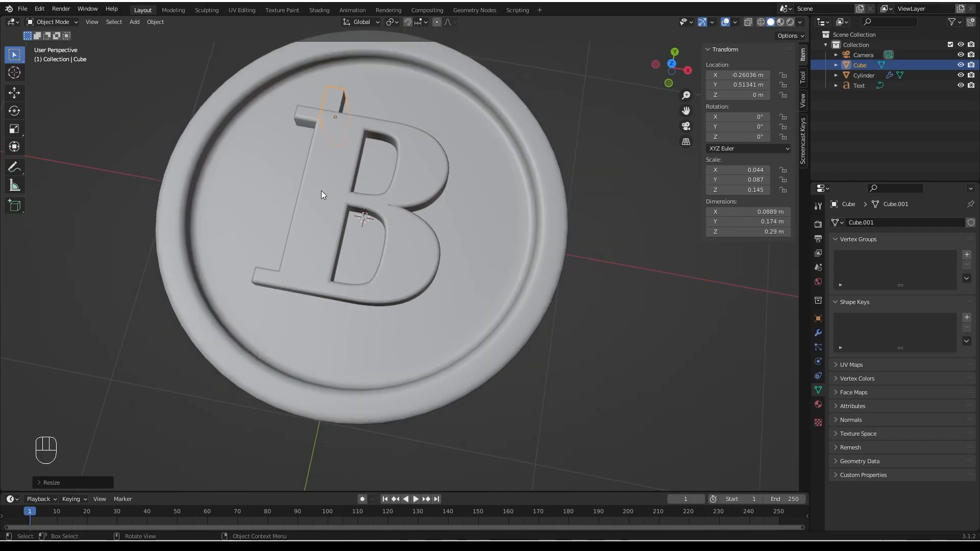
click(672, 64)
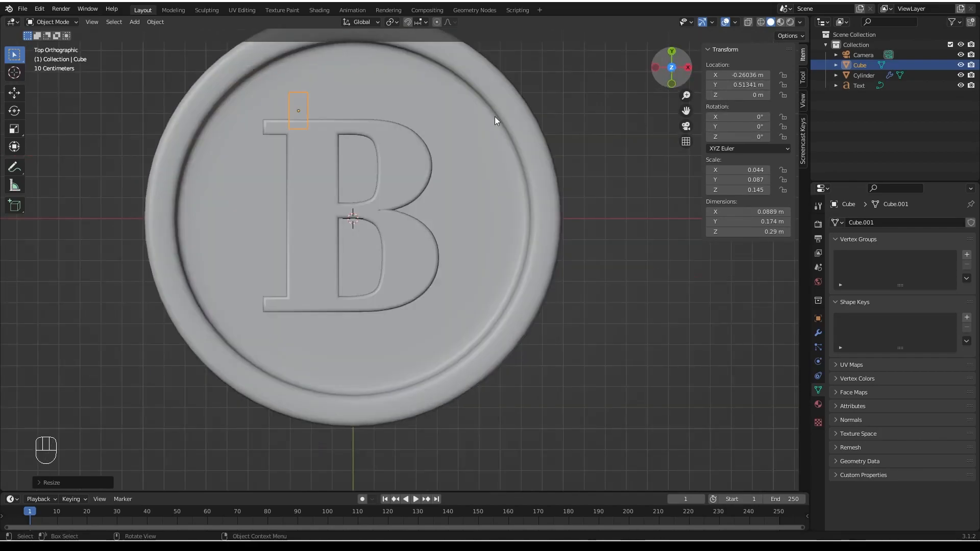
scroll(325, 174, up, 2)
middle_drag(325, 174, 411, 125)
click(231, 172)
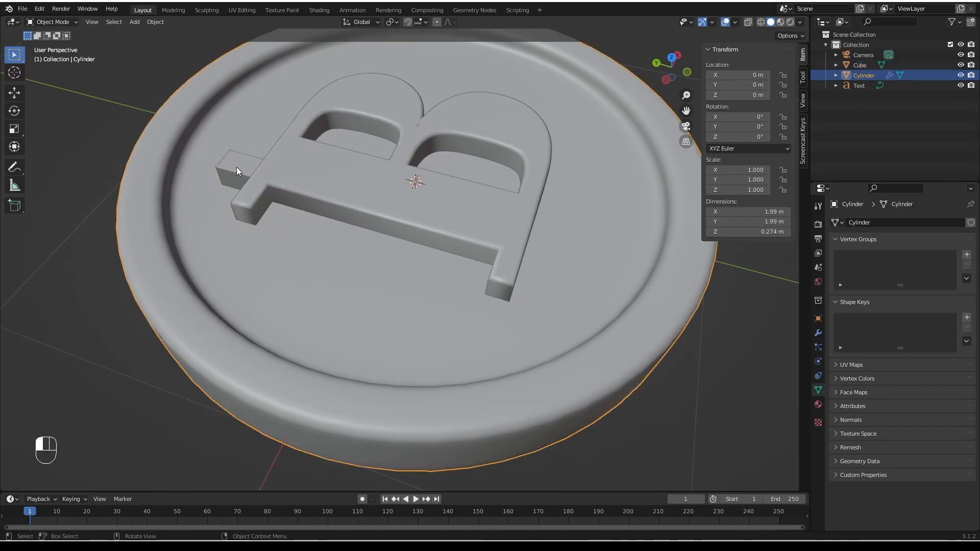
shift+click(233, 169)
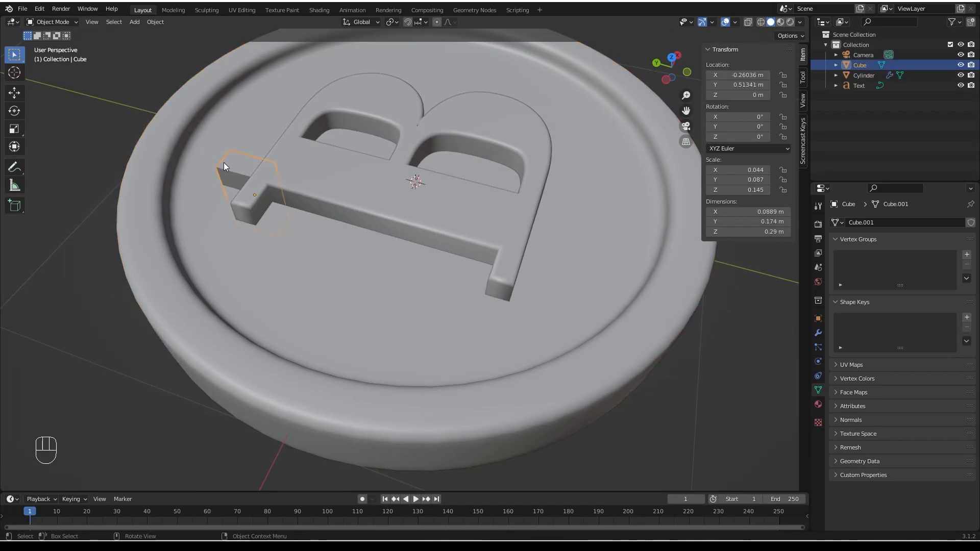
shift+click(295, 317)
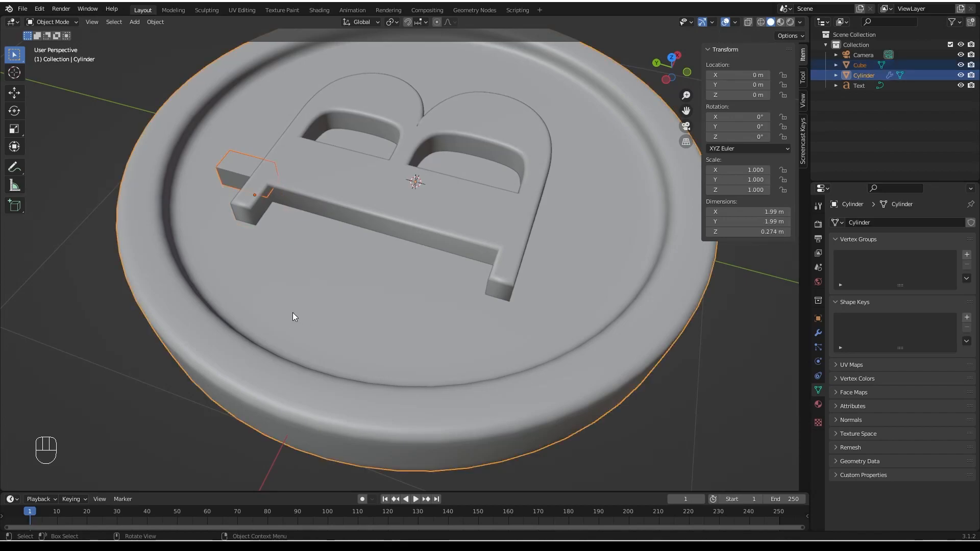
key(ctrl+l)
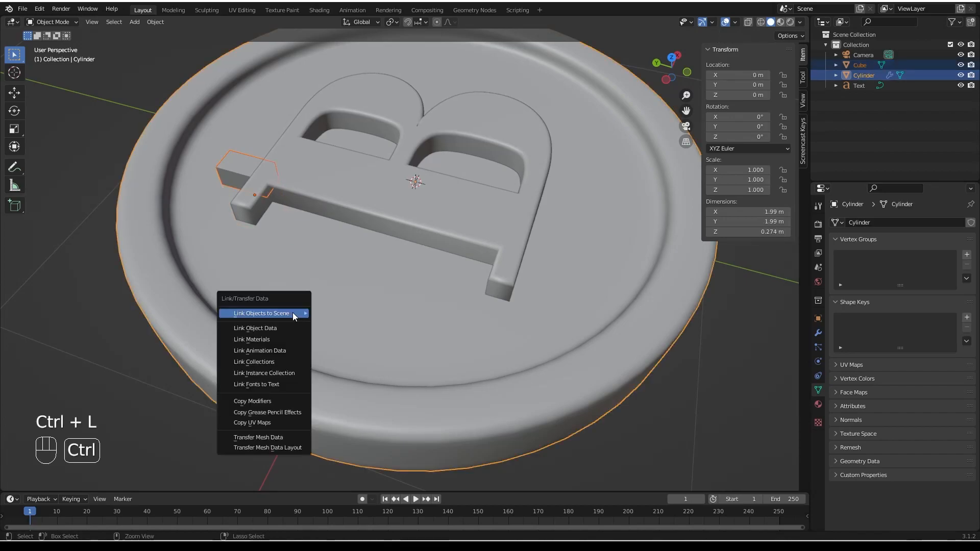
click(251, 400)
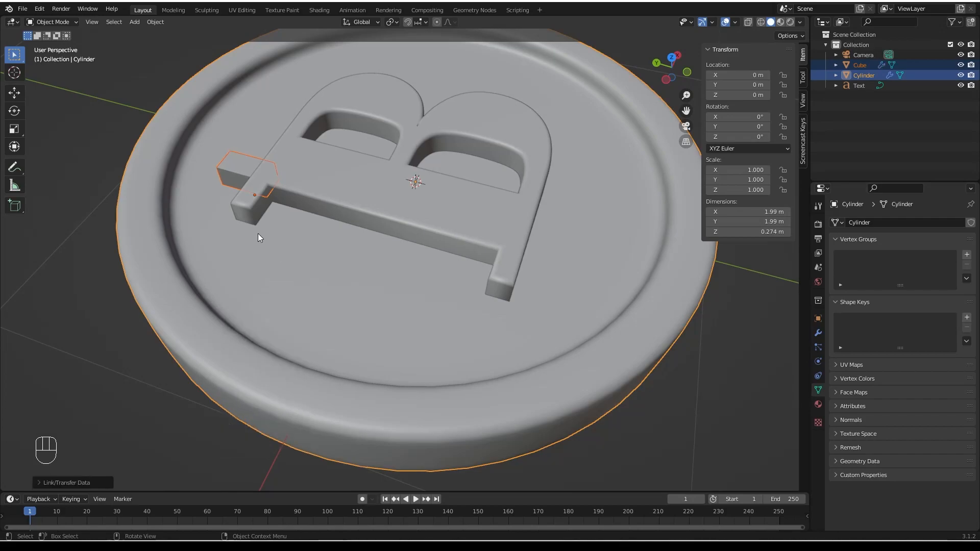
Select only the bar, show its modifiers and apply its scale so the bevel takes effect evenly.
scroll(251, 220, up, 3)
middle_drag(228, 189, 259, 138)
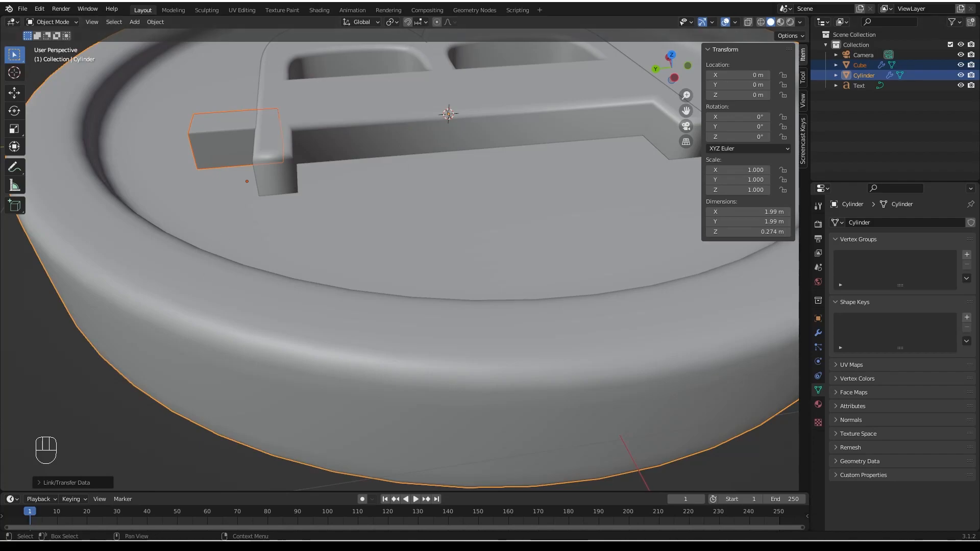
click(218, 136)
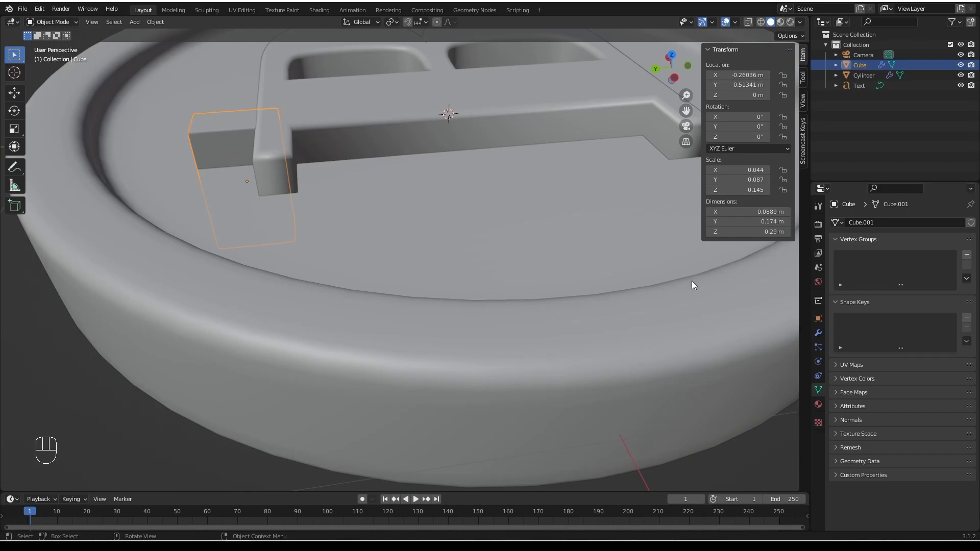
click(818, 333)
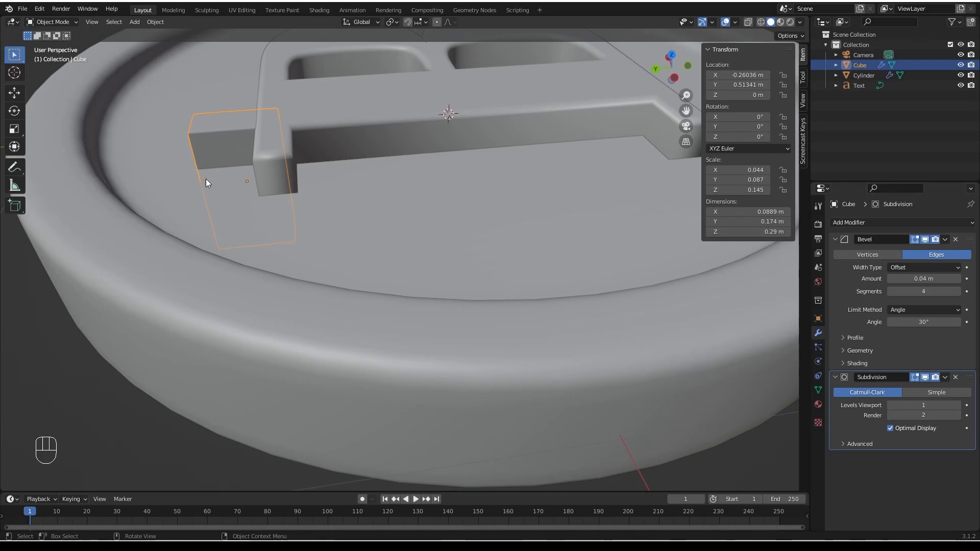
key(ctrl)
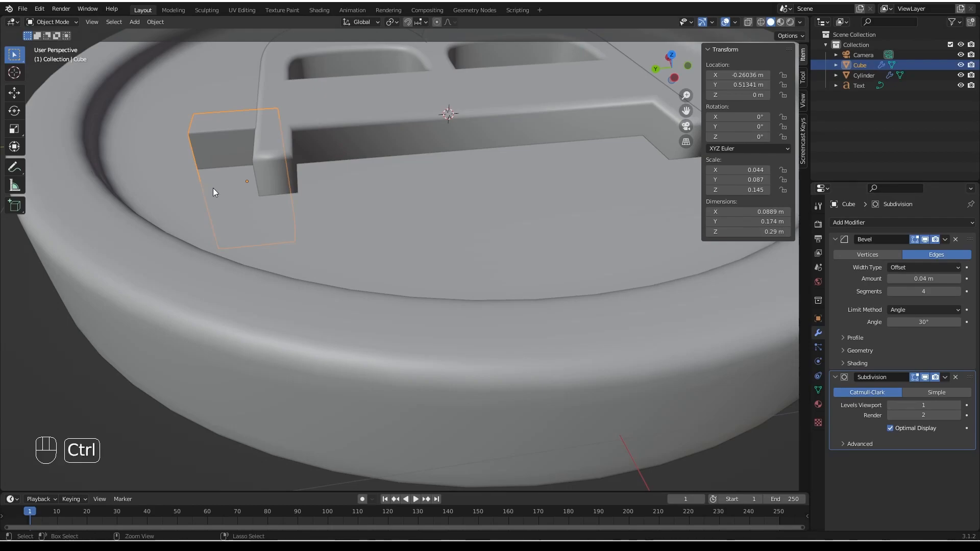
key(ctrl+a)
click(212, 188)
Reduce the bar's Bevel modifier amount to 0.016 m and check its rounded edges beside the B.
mouse_move(222, 188)
middle_down()
mouse_move(244, 172)
mouse_move(284, 178)
mouse_move(203, 153)
mouse_move(206, 177)
middle_up()
scroll(187, 164, up, 4)
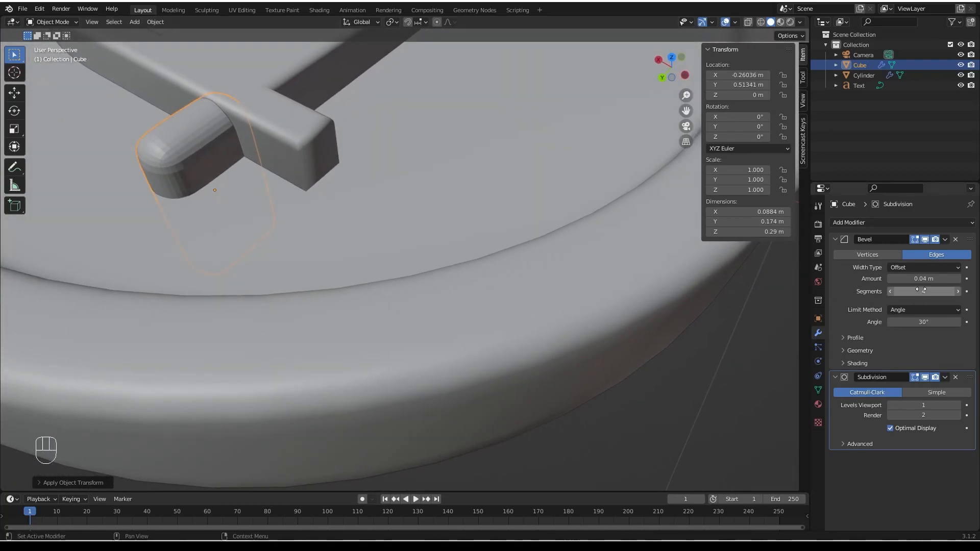
shift+drag(923, 278, 893, 279)
right_click(179, 133)
key(Escape)
middle_drag(176, 134, 234, 179)
scroll(234, 179, down, 4)
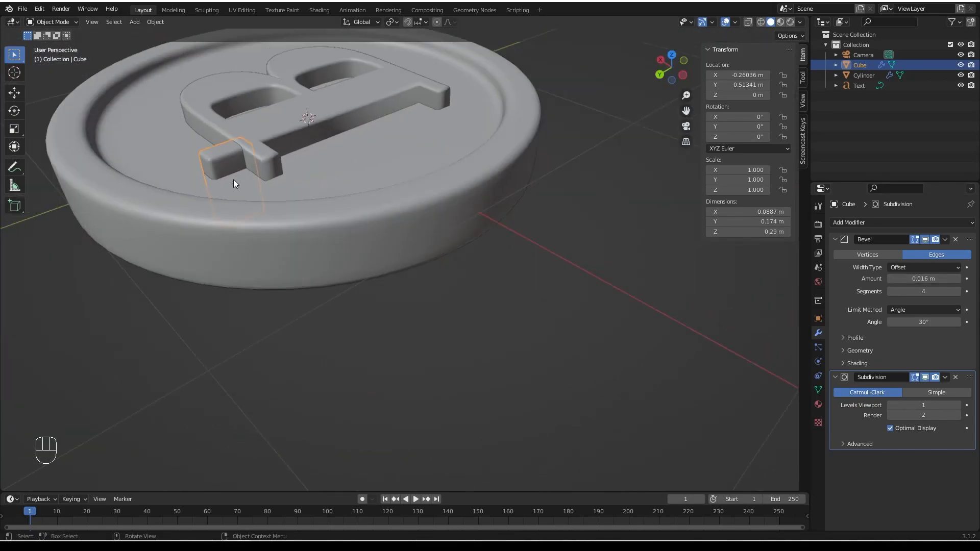
Duplicate the bar about 0.23 m along X to form the second bar on the B's upper edge.
middle_drag(325, 173, 384, 289)
key(shift+d)
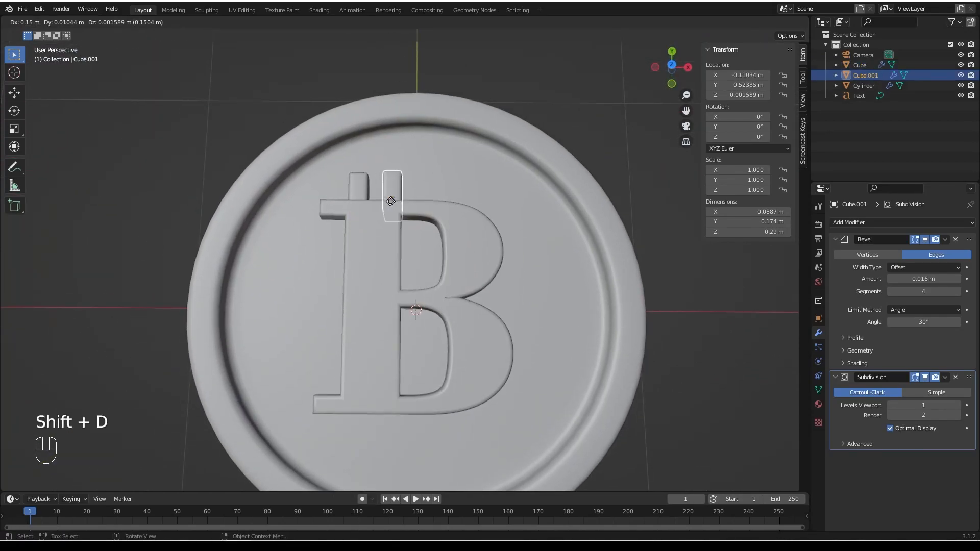
key(x)
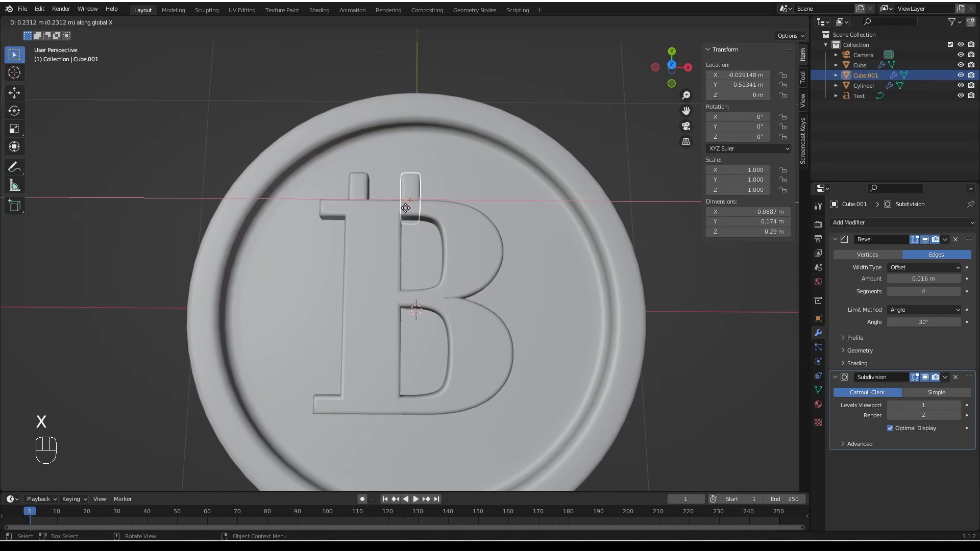
click(405, 207)
Duplicate both upper bars along Y down to the B's lower edge, at Y about -0.49 m.
middle_drag(406, 207, 387, 217)
shift+click(357, 188)
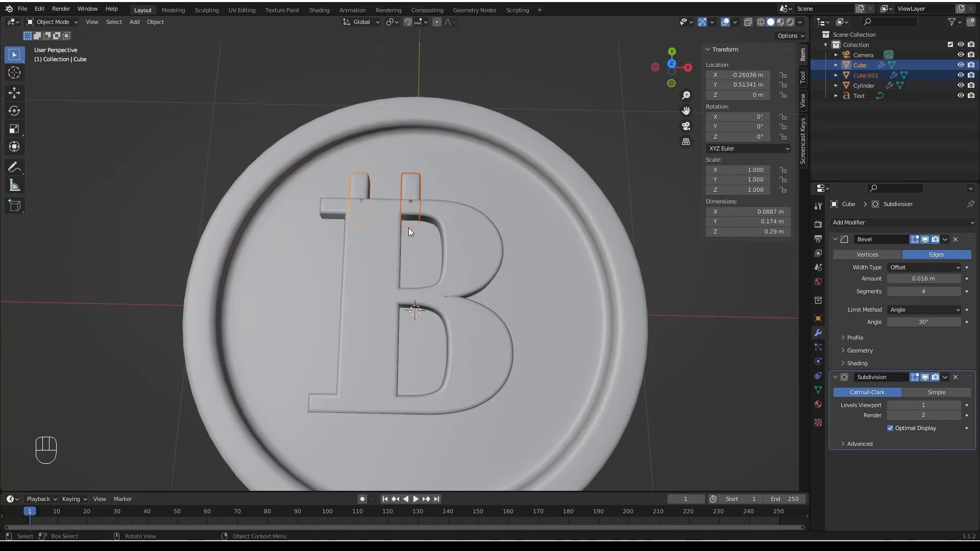
key(shift+d)
key(y)
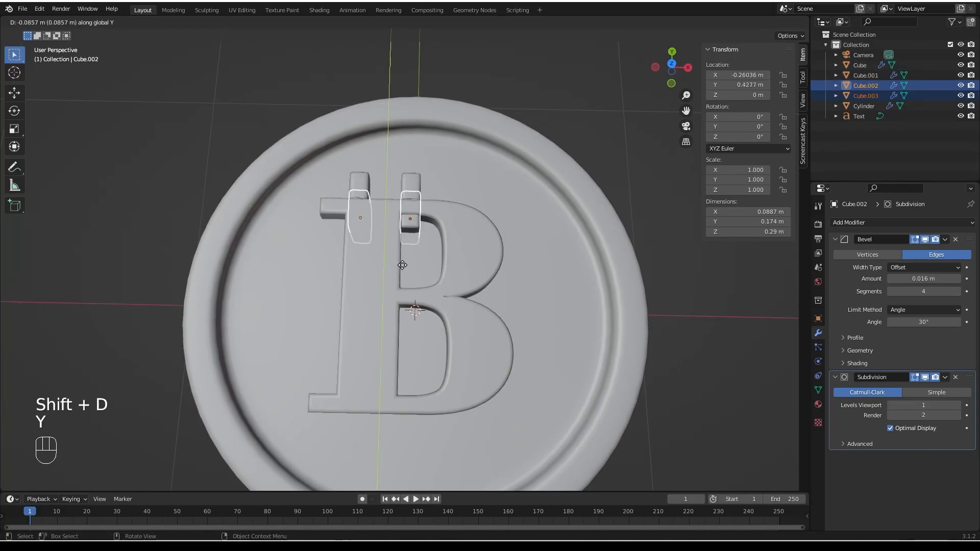
click(413, 452)
scroll(406, 452, down, 4)
mouse_move(411, 314)
middle_down()
mouse_move(406, 341)
mouse_move(406, 317)
middle_up()
scroll(408, 326, up, 4)
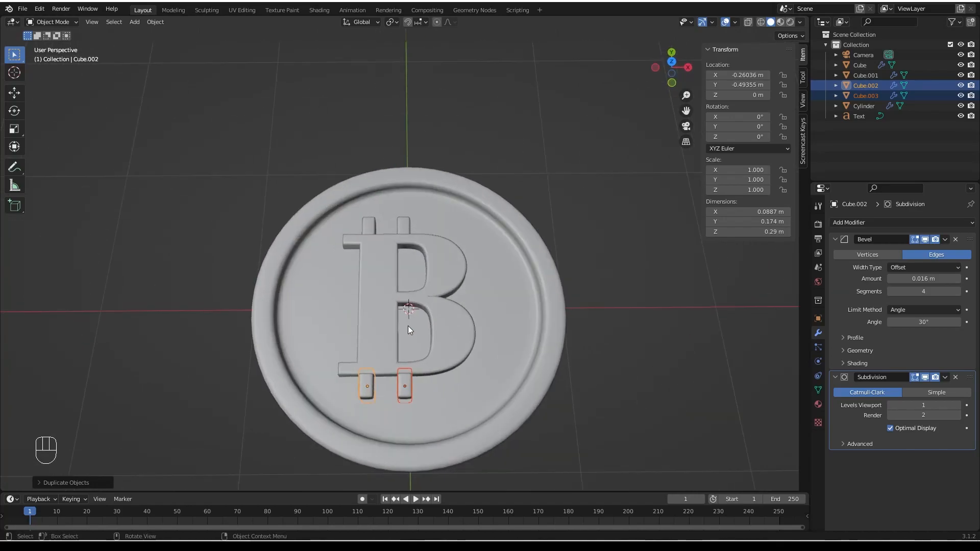
Select the B with all four bars and shift them about 0.05 m along X to center the symbol on the coin.
shift+click(359, 360)
shift+click(360, 199)
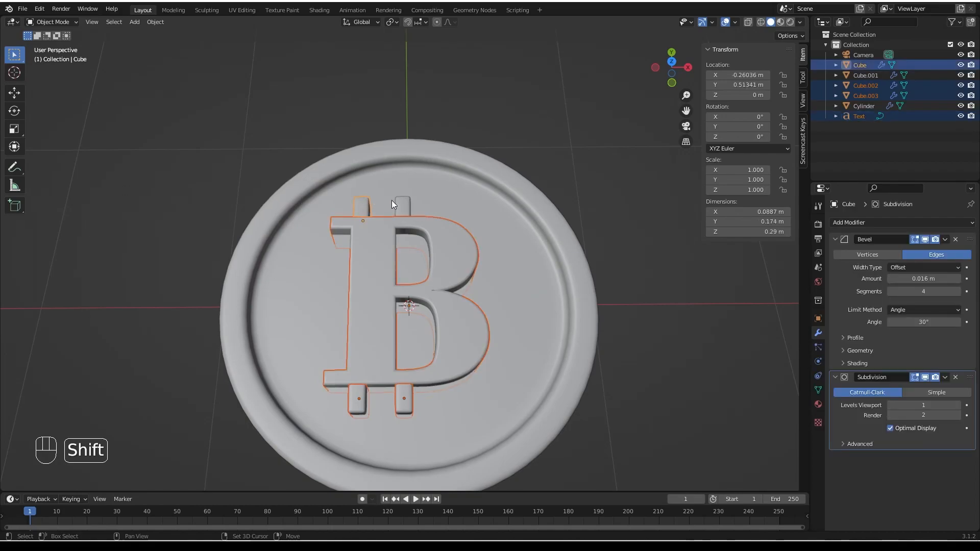
shift+click(403, 207)
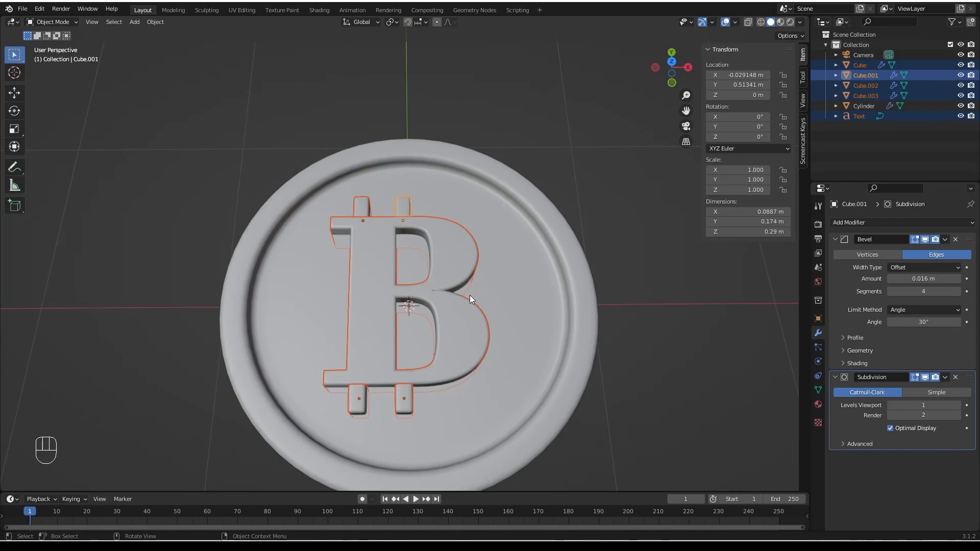
key(g)
key(x)
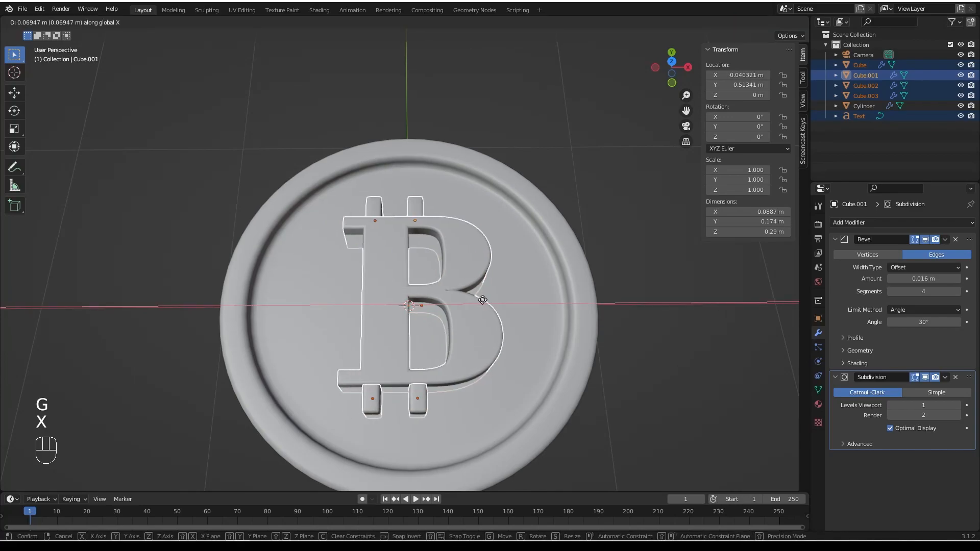
click(483, 299)
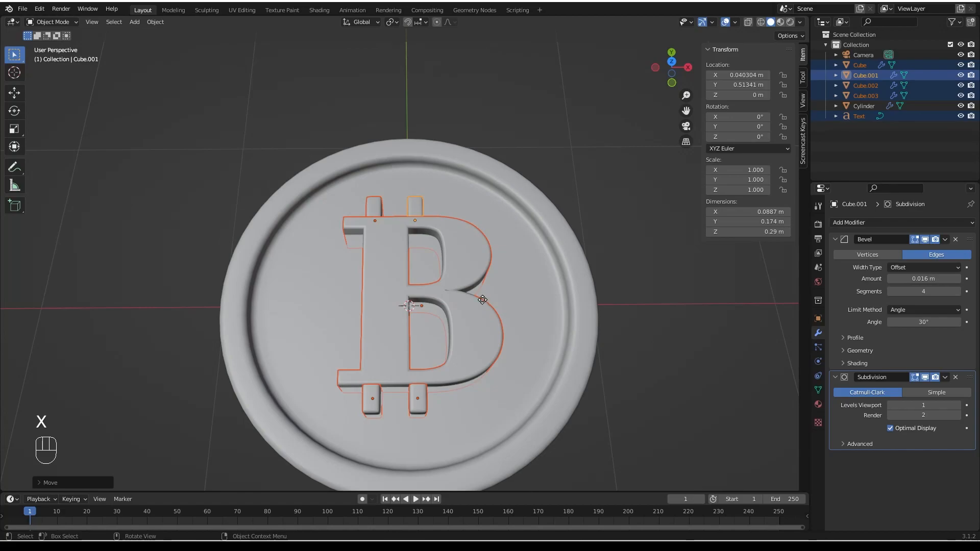
key(g)
key(x)
click(474, 300)
Select all the coin parts with the cylinder active and parent them to it using Object (Keep Transform).
scroll(474, 300, down, 4)
middle_drag(475, 305, 558, 201)
drag(577, 241, 305, 429)
middle_drag(304, 430, 378, 388)
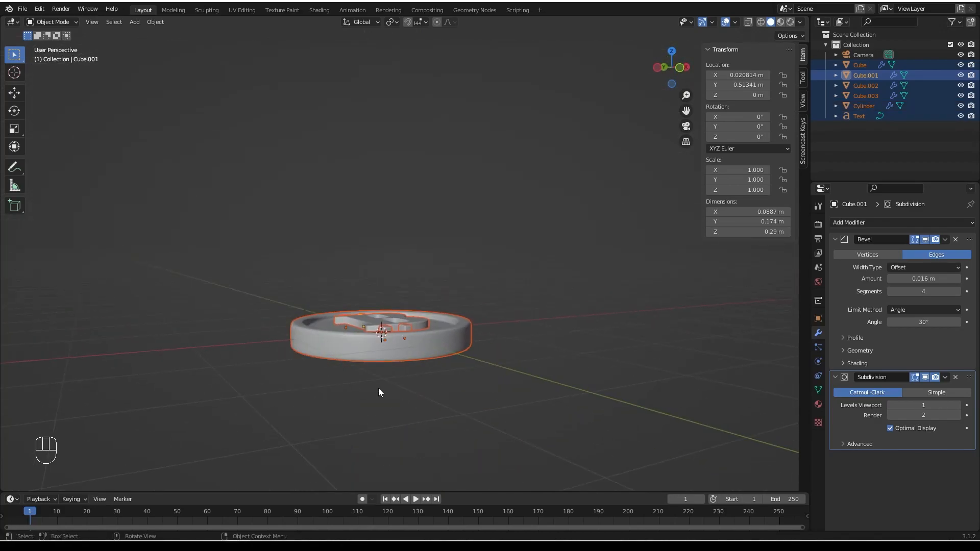
shift+click(443, 338)
middle_drag(443, 339, 418, 308)
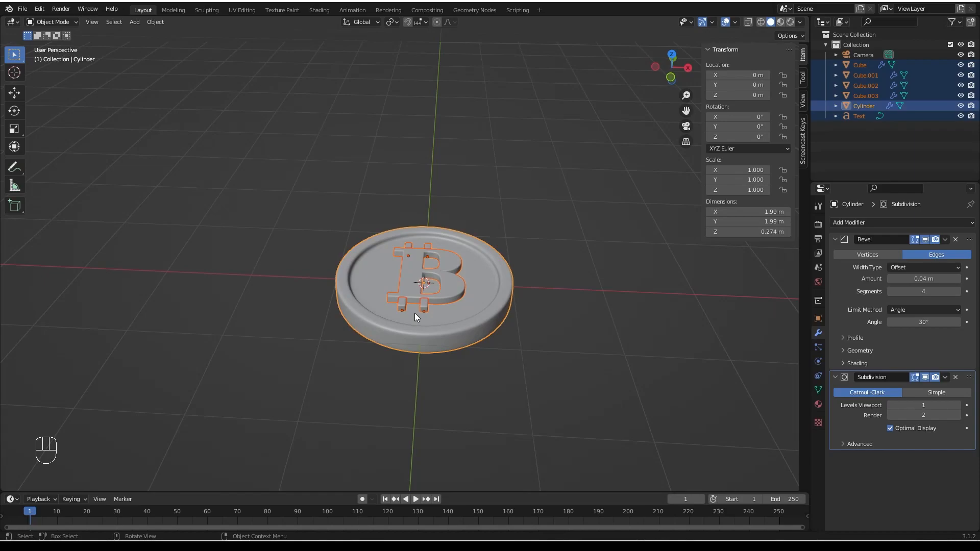
key(ctrl+p)
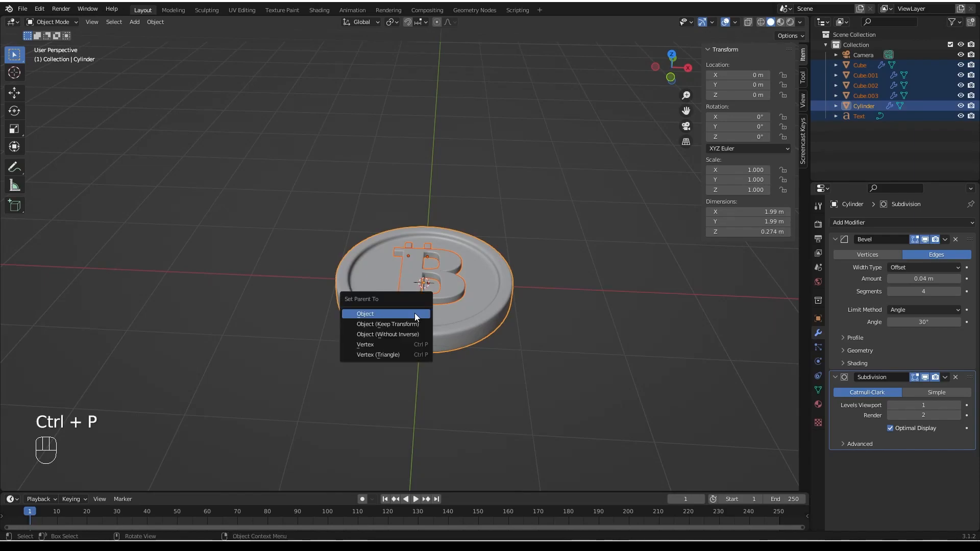
click(406, 324)
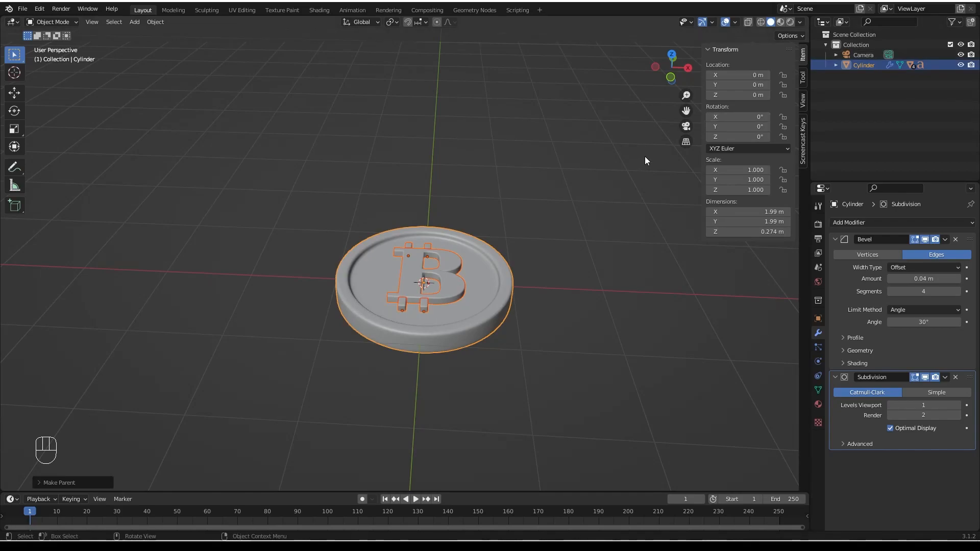
Rename the parent cylinder to COIN and test-move it to check that the parented symbol follows, cancelling the move.
double_click(862, 65)
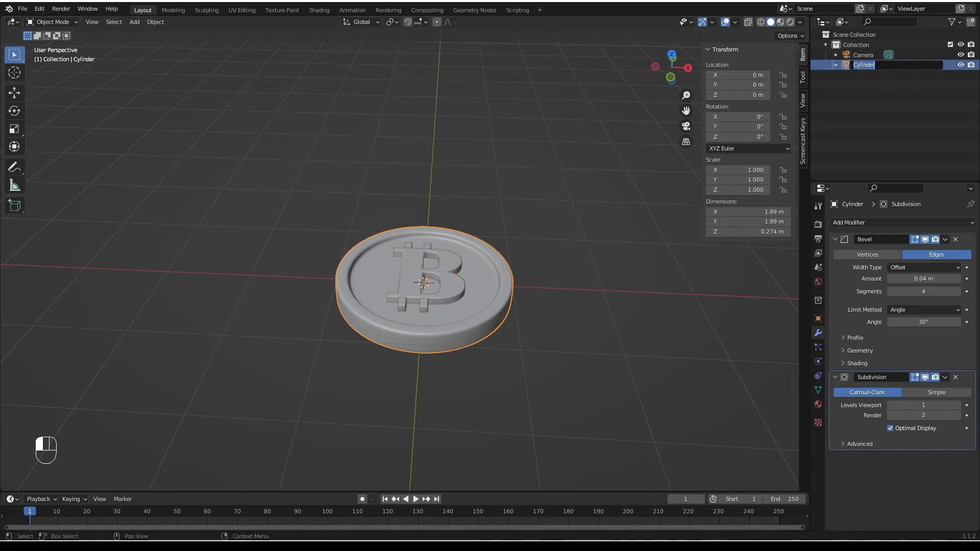
text(COIN)
key(Return)
click(610, 354)
click(442, 320)
key(g)
right_click(559, 298)
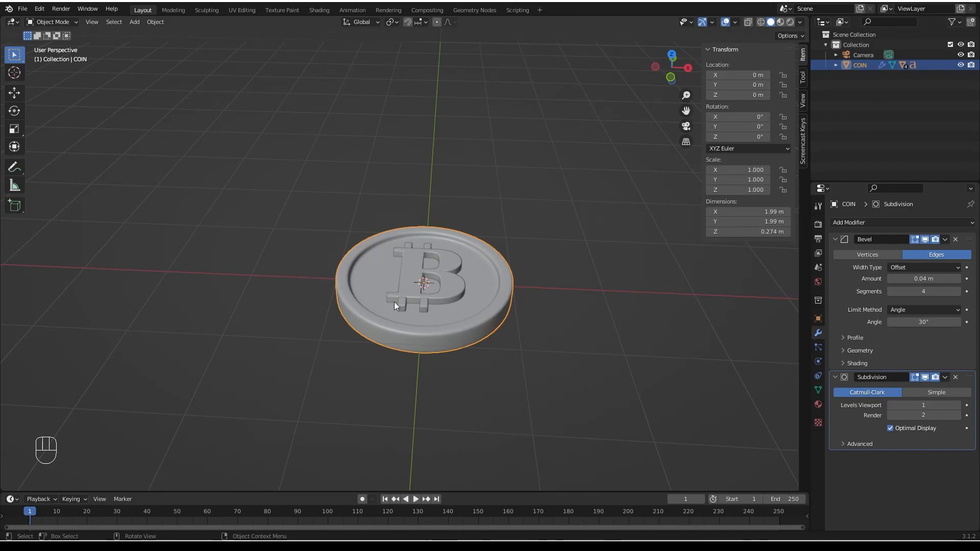
Select the whole coin with its symbol and, in a right-side view, duplicate it about 0.28 m up along Z.
middle_drag(394, 302, 408, 315)
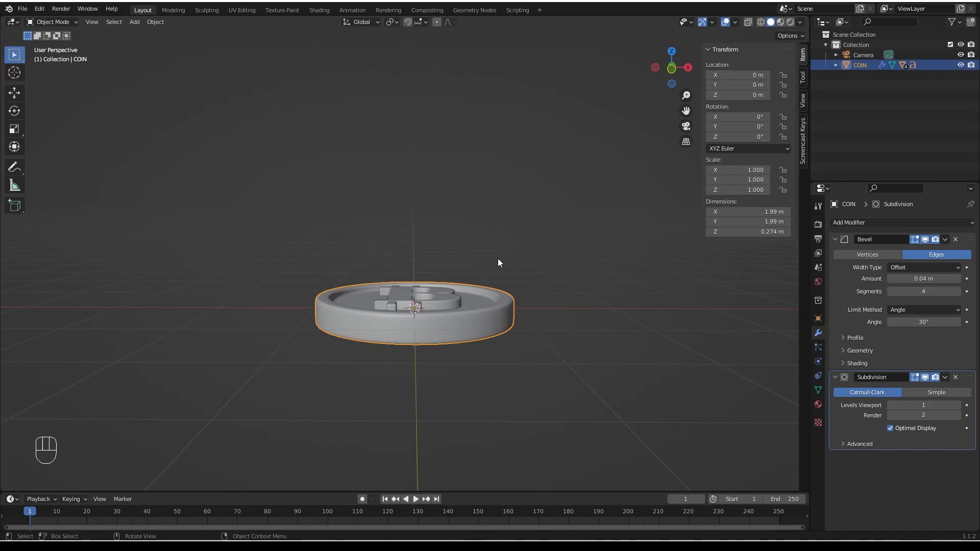
scroll(466, 300, down, 2)
middle_drag(492, 310, 492, 318)
drag(548, 269, 240, 371)
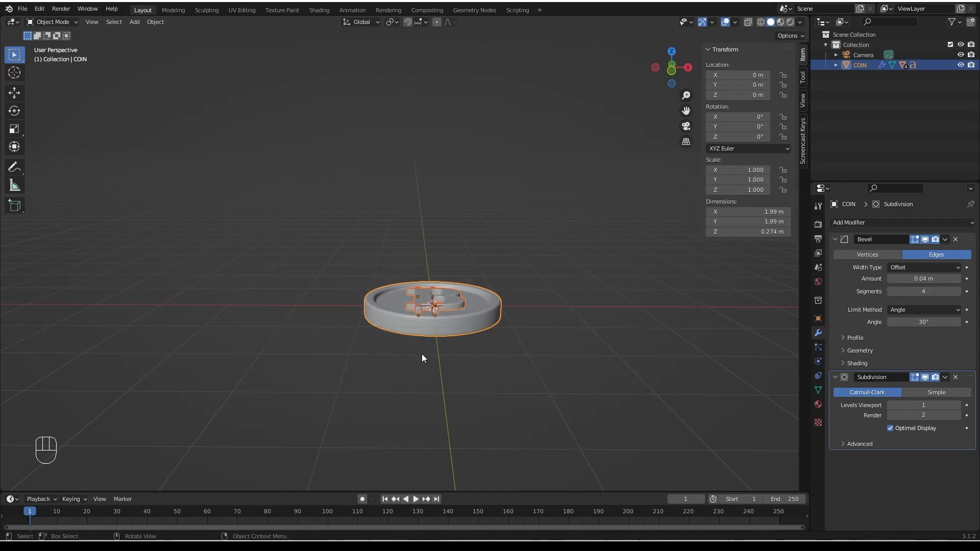
click(690, 67)
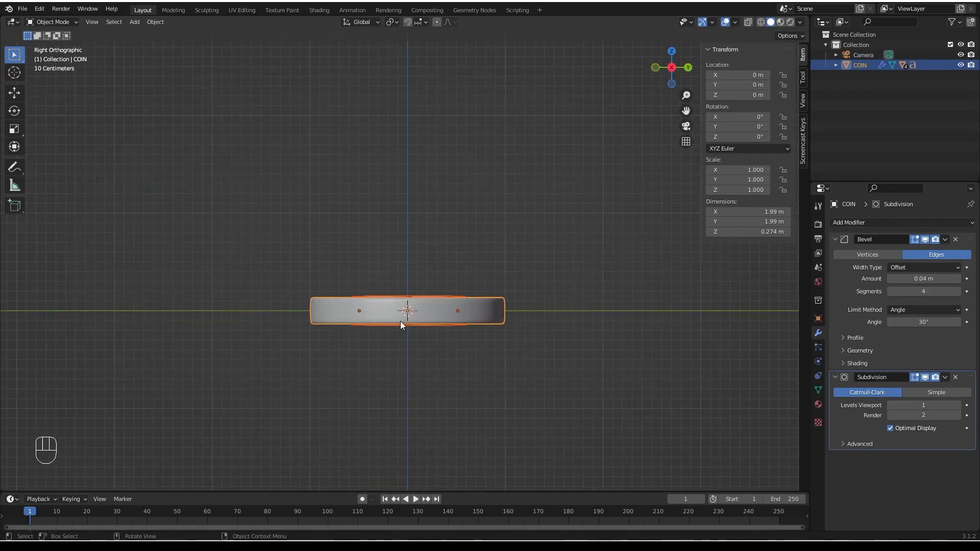
key(shift+d)
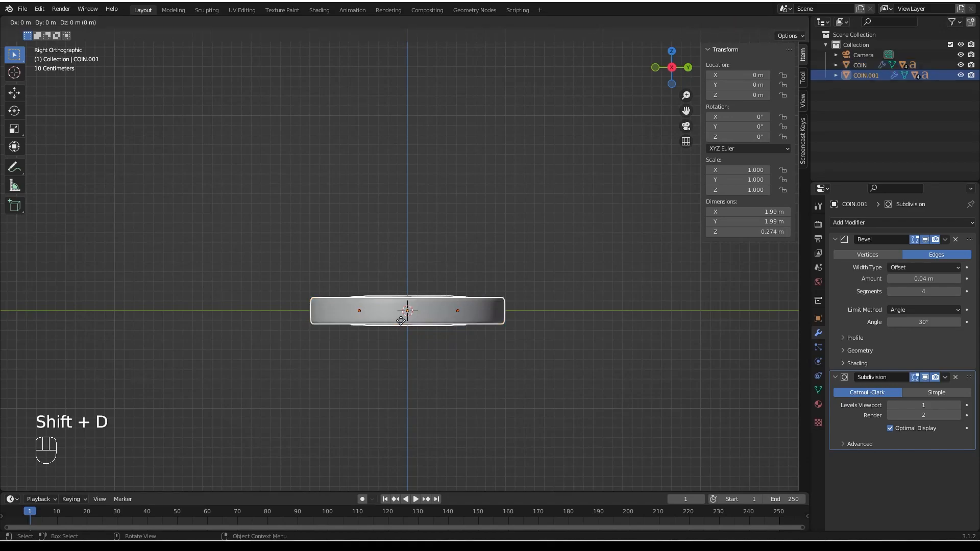
key(z)
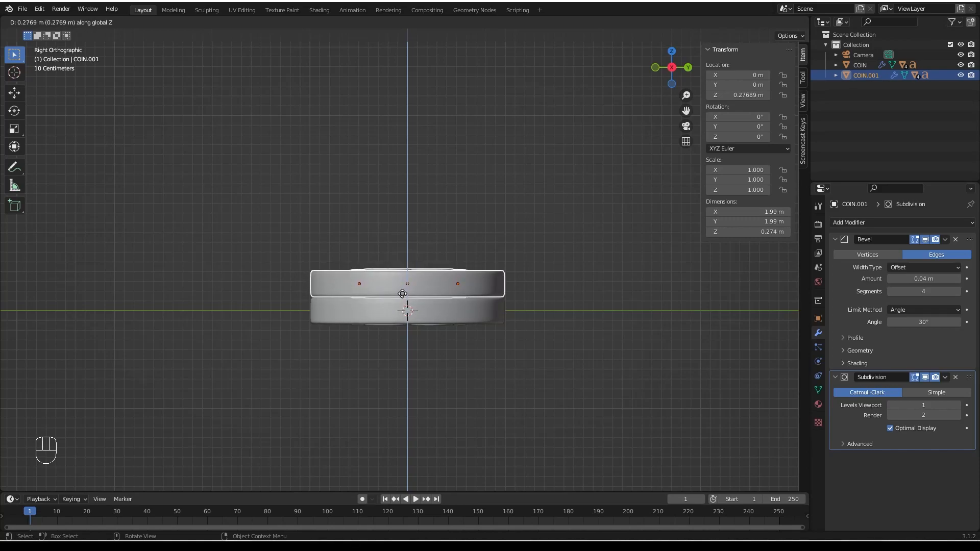
click(402, 294)
Select both stacked coins and duplicate them about 0.55 m up along Z to make four coins.
drag(590, 212, 315, 323)
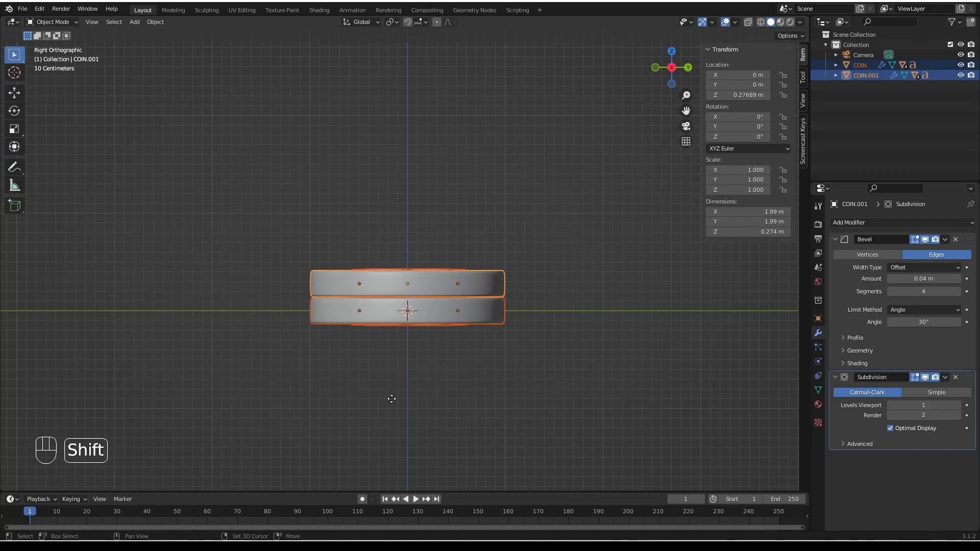
key(shift+d)
key(z)
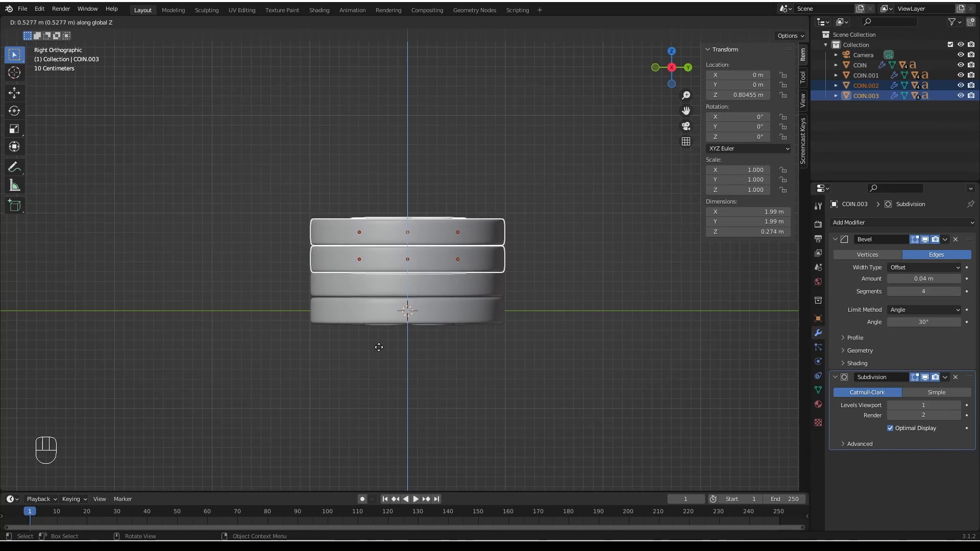
click(381, 345)
Duplicate the four-coin stack about 1.1 m up along Z to make eight coins.
drag(609, 149, 153, 384)
key(shift+d)
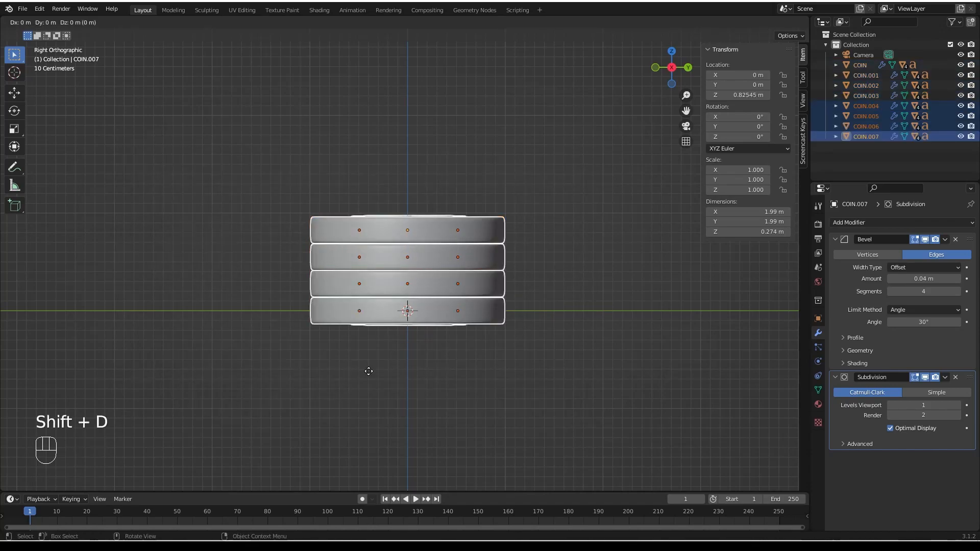
key(x)
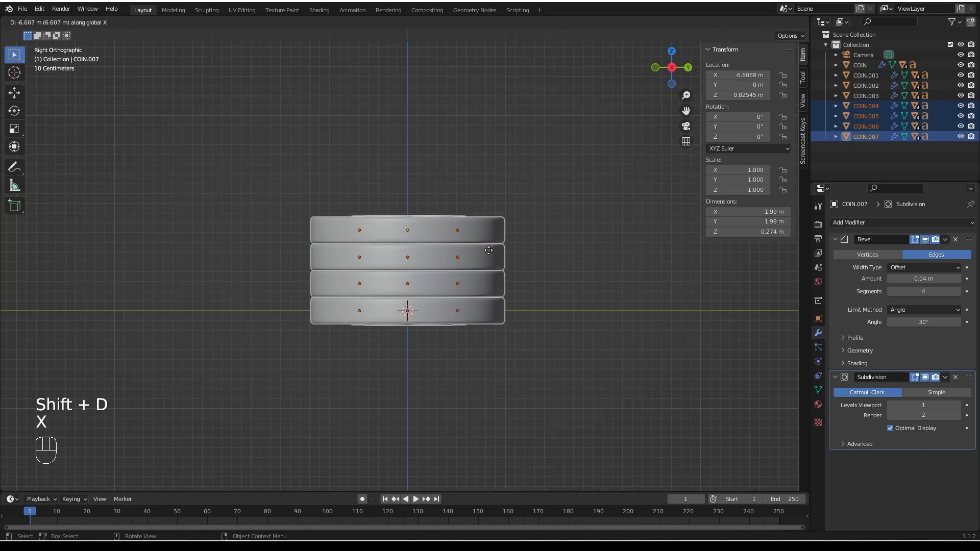
key(z)
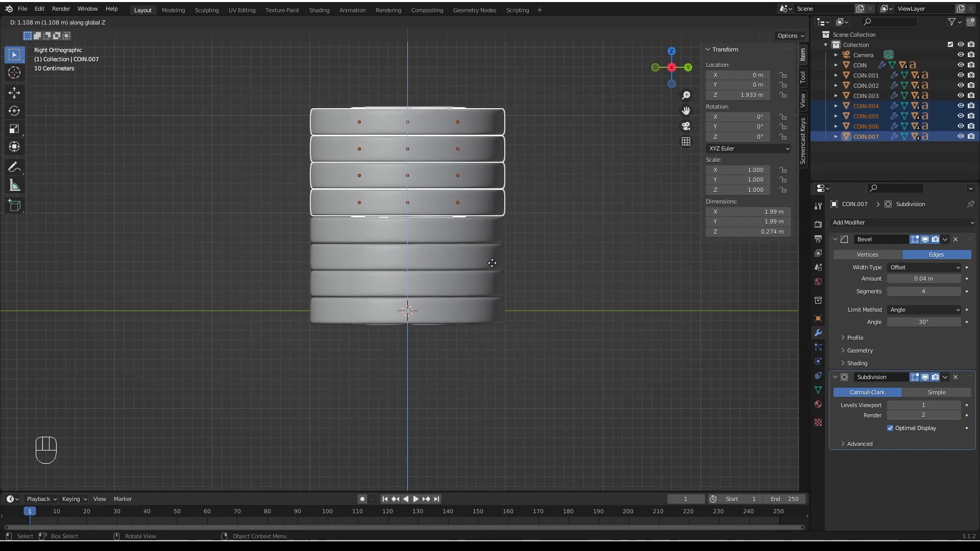
click(491, 264)
Duplicate the three uppermost coins about 0.79 m up along Z, then deselect and inspect the eleven-coin stack.
click(556, 71)
drag(552, 95, 250, 182)
middle_drag(452, 163, 457, 183)
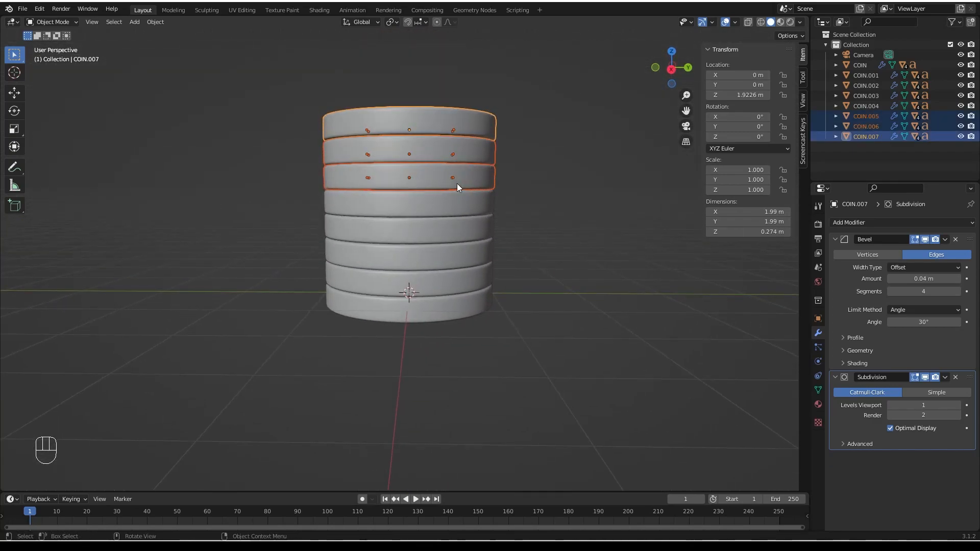
key(shift+d)
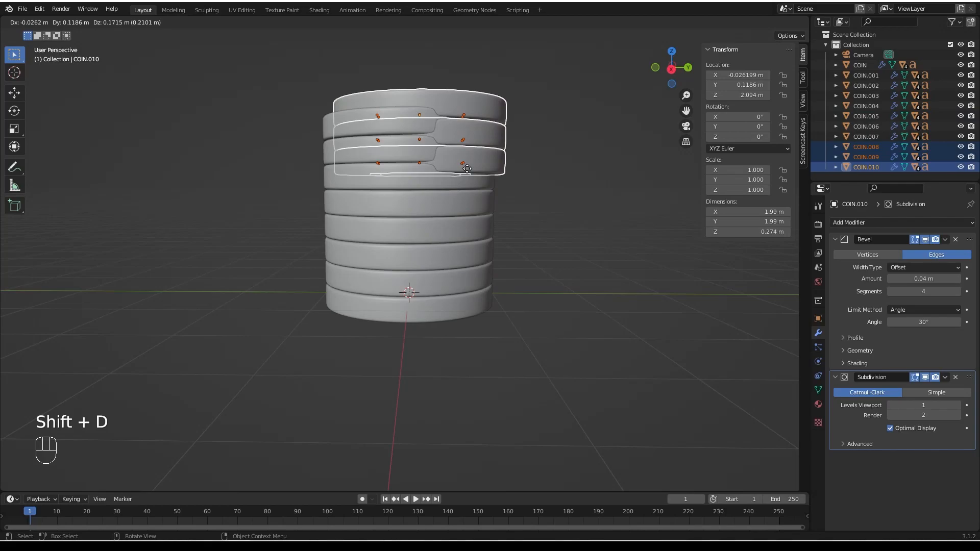
key(z)
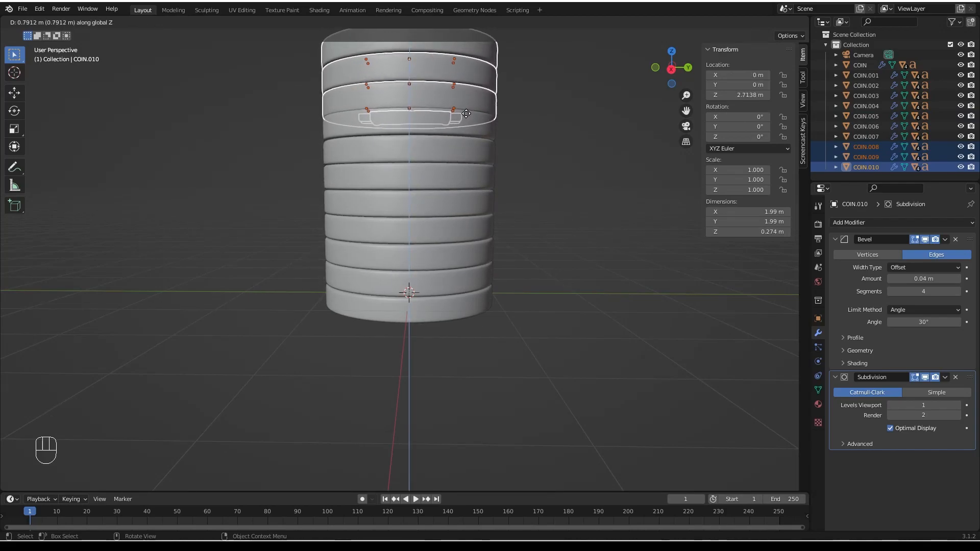
click(466, 114)
scroll(361, 308, down, 3)
middle_drag(361, 308, 283, 218)
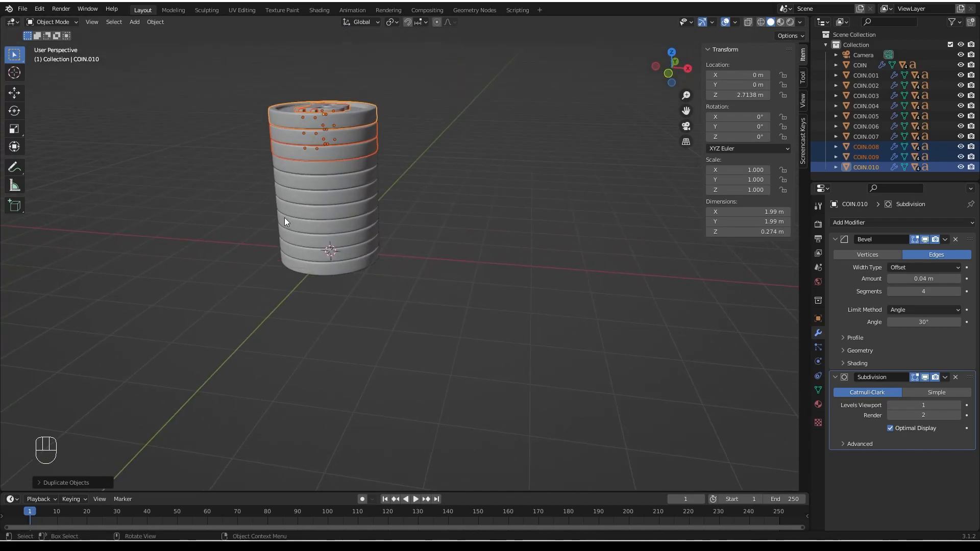
scroll(283, 217, up, 2)
shift+middle_drag(445, 229, 510, 304)
middle_drag(493, 176, 503, 200)
click(498, 201)
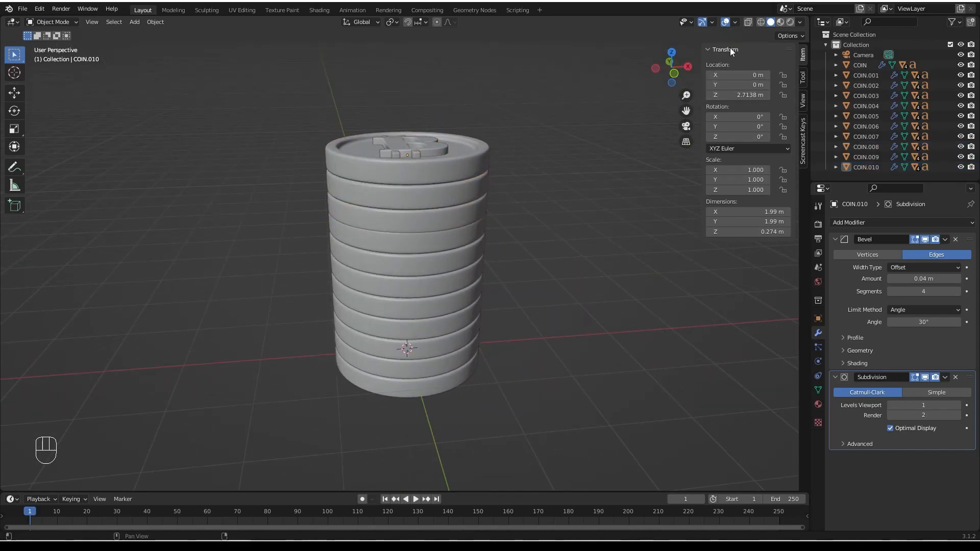
Enable the Move object gizmo in the viewport.
middle_drag(419, 187, 429, 161)
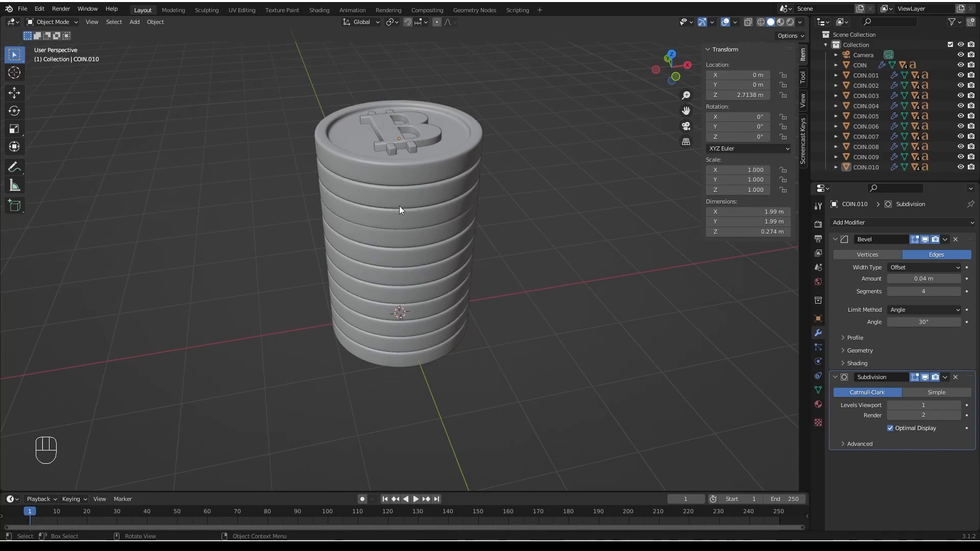
click(709, 23)
click(711, 26)
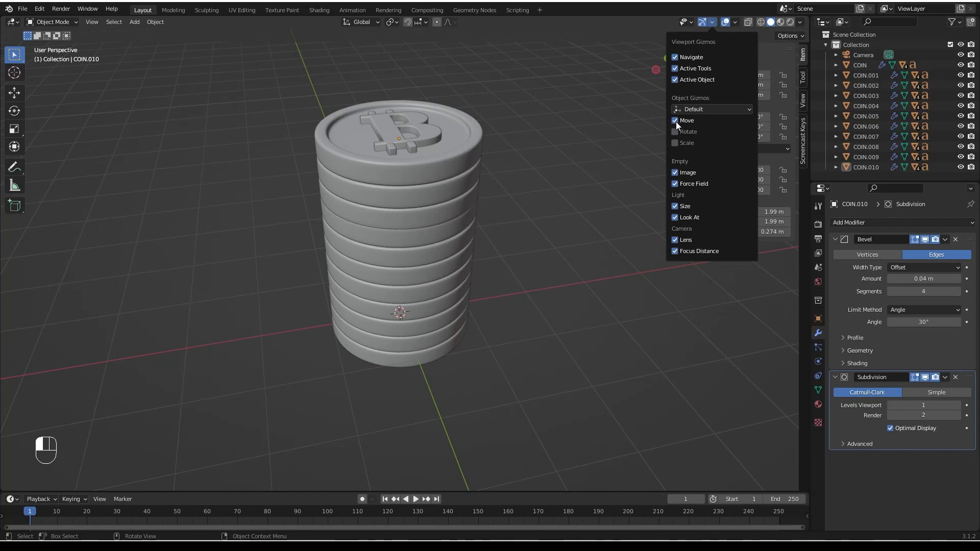
Offset the top coin slightly and shift the second coin from the top about 0.11 m along negative X.
click(456, 165)
middle_drag(455, 167, 370, 136)
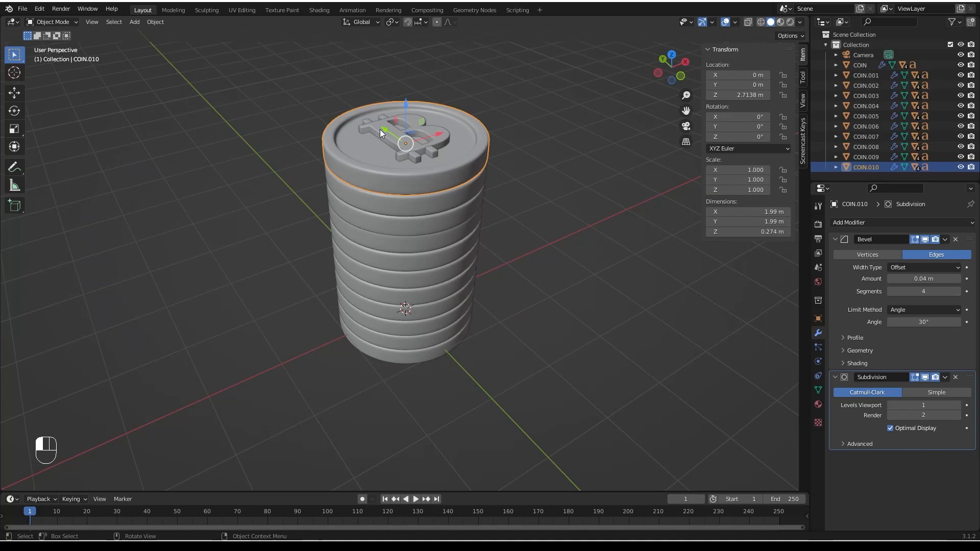
click(458, 189)
middle_drag(458, 189, 465, 163)
key(g)
key(x)
click(458, 159)
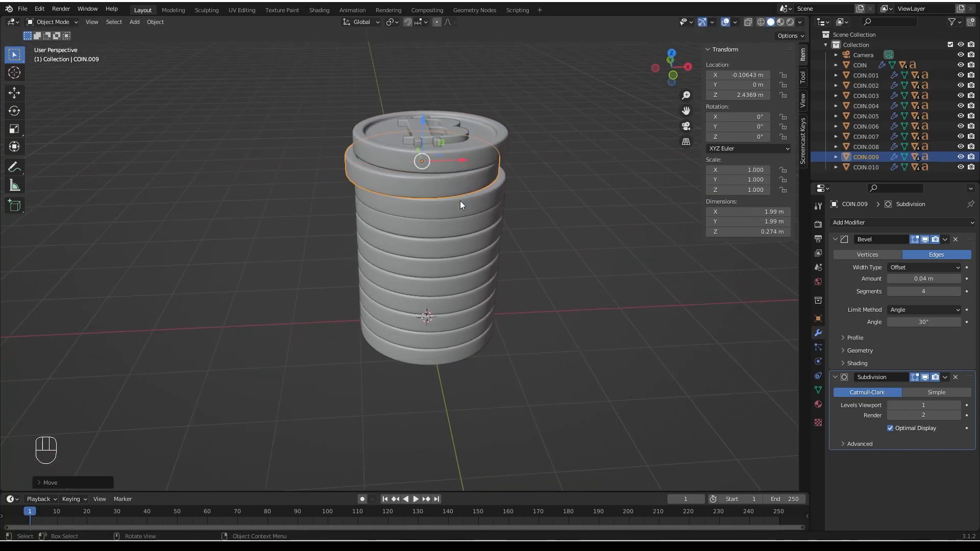
Offset the third and fourth coins from the top of the stack slightly sideways.
click(457, 214)
middle_drag(450, 184, 373, 154)
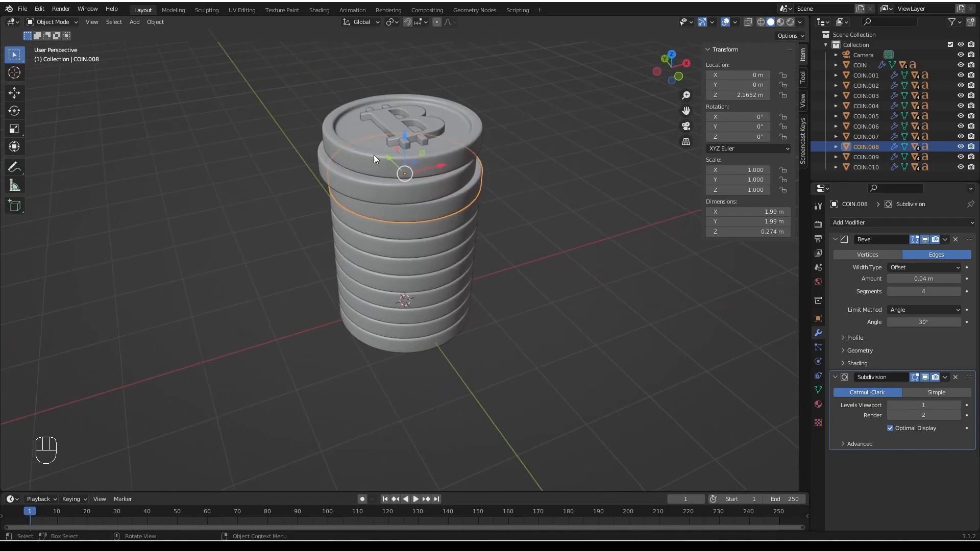
drag(387, 156, 388, 162)
middle_drag(414, 214, 436, 236)
click(433, 233)
middle_drag(478, 210, 463, 246)
Shift the fifth coin from the top slightly along X and the sixth about 0.09 m along negative Y.
click(413, 264)
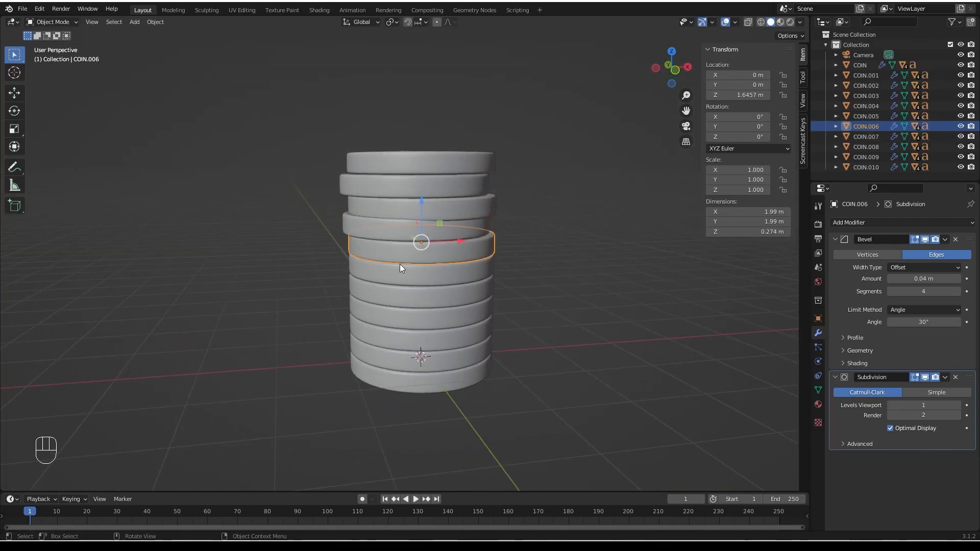
drag(461, 240, 455, 249)
middle_drag(455, 249, 407, 291)
click(414, 292)
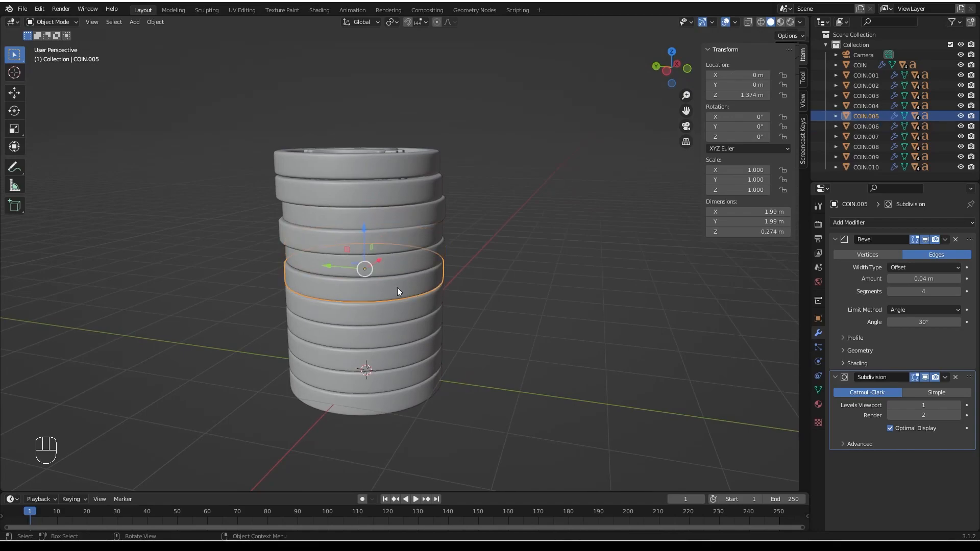
drag(324, 269, 330, 276)
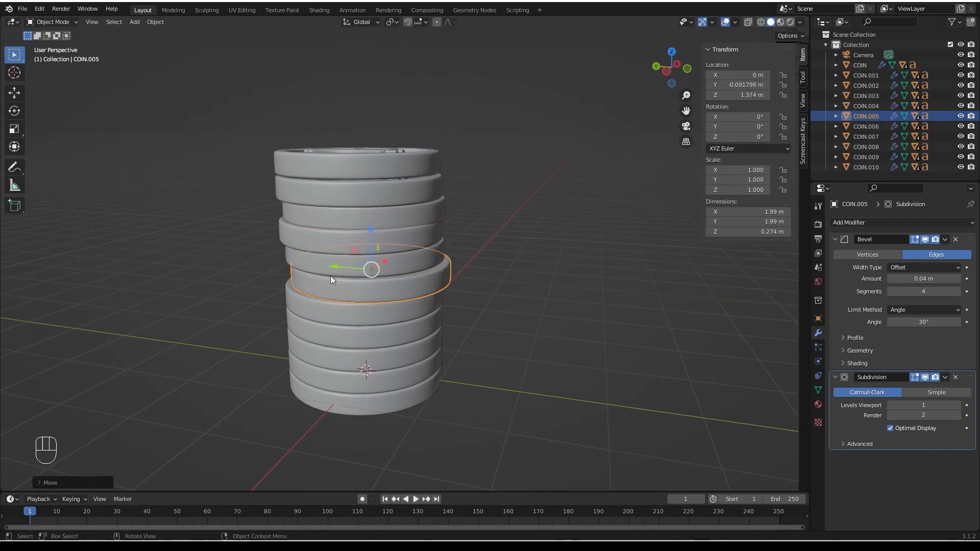
Shift the seventh coin from the top slightly along negative X and the eighth about 0.02 m along negative Y.
click(344, 314)
middle_drag(365, 315, 394, 289)
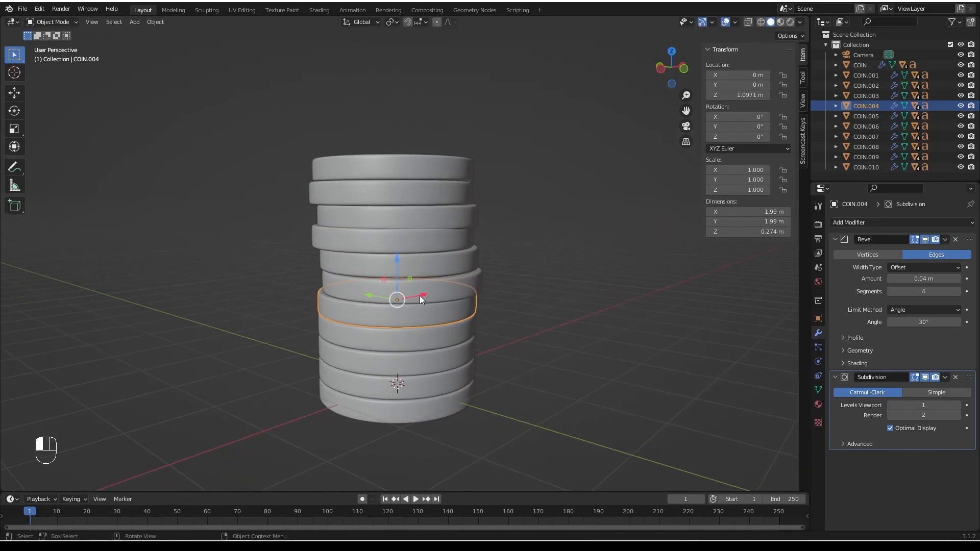
drag(419, 296, 414, 302)
click(356, 336)
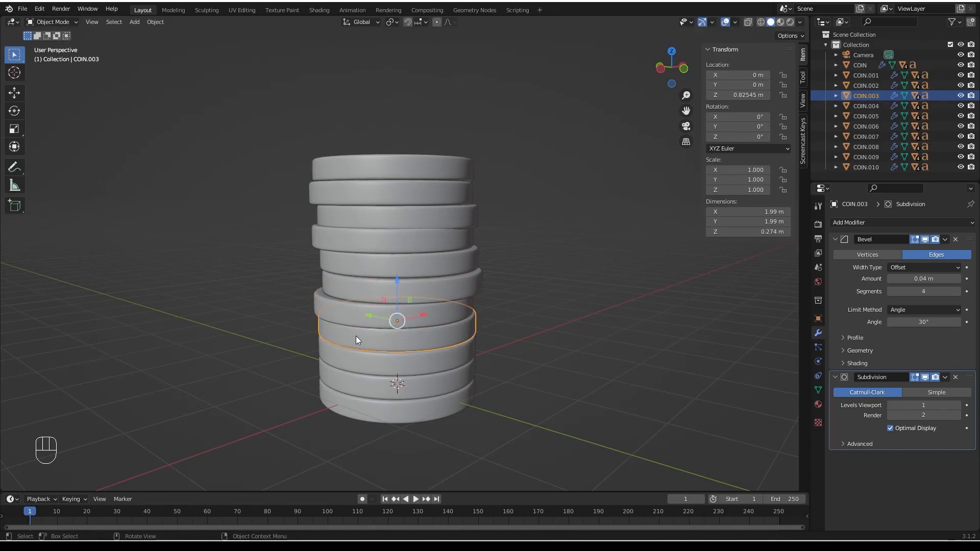
click(392, 357)
middle_drag(392, 356, 400, 354)
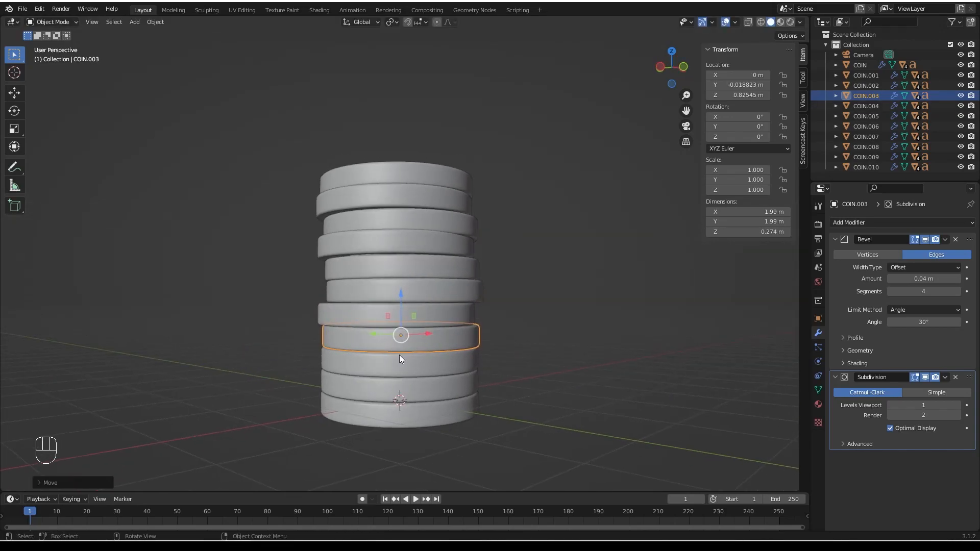
Shift the second coin from the bottom about 0.04 m along negative Y, then deselect and inspect the uneven stack.
middle_drag(407, 402, 366, 376)
click(394, 390)
drag(347, 375, 352, 375)
middle_drag(492, 365, 506, 310)
click(583, 284)
middle_drag(582, 285, 481, 286)
middle_drag(522, 249, 494, 256)
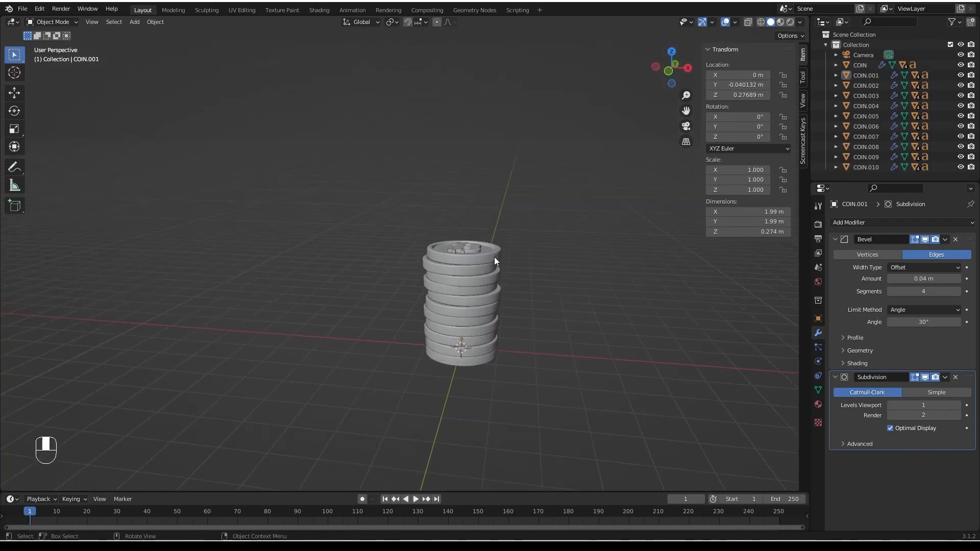
Duplicate the six lowest coins of the stack about 2.07 m along X to form a shorter stack.
drag(521, 240, 414, 291)
middle_drag(564, 382, 531, 335)
drag(531, 335, 439, 387)
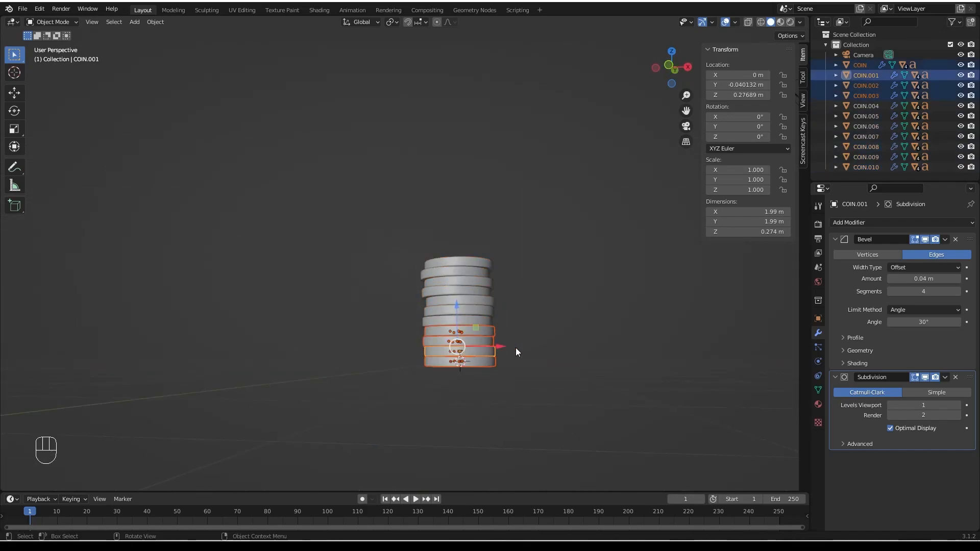
middle_drag(504, 344, 519, 296)
drag(519, 300, 380, 389)
middle_drag(427, 333, 449, 325)
key(shift+d)
key(x)
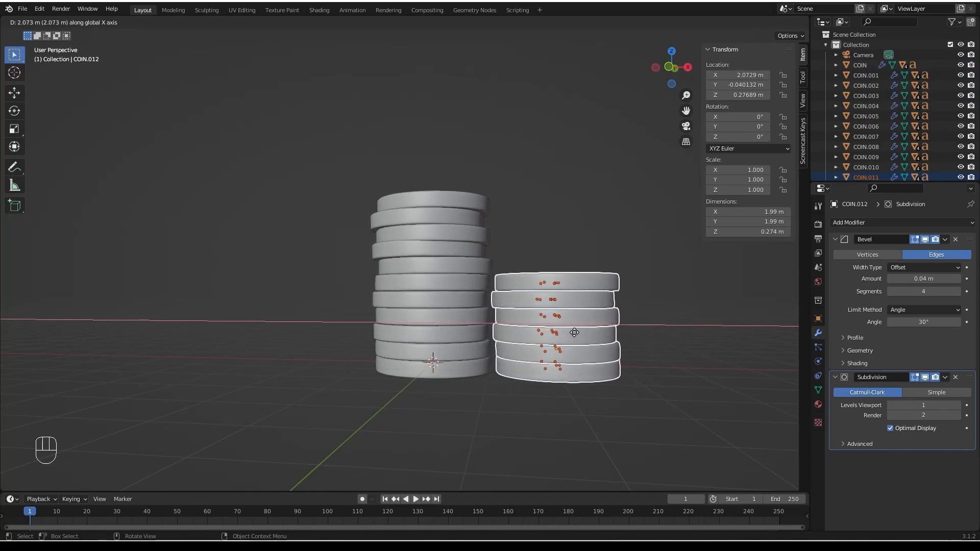
click(577, 333)
Move the new six-coin stack back along Y, behind the tall stack.
middle_drag(576, 333, 516, 300)
drag(515, 296, 519, 334)
middle_drag(520, 334, 334, 340)
Take the top coin off the tall stack and move it along Y to about -2.52 m.
click(323, 277)
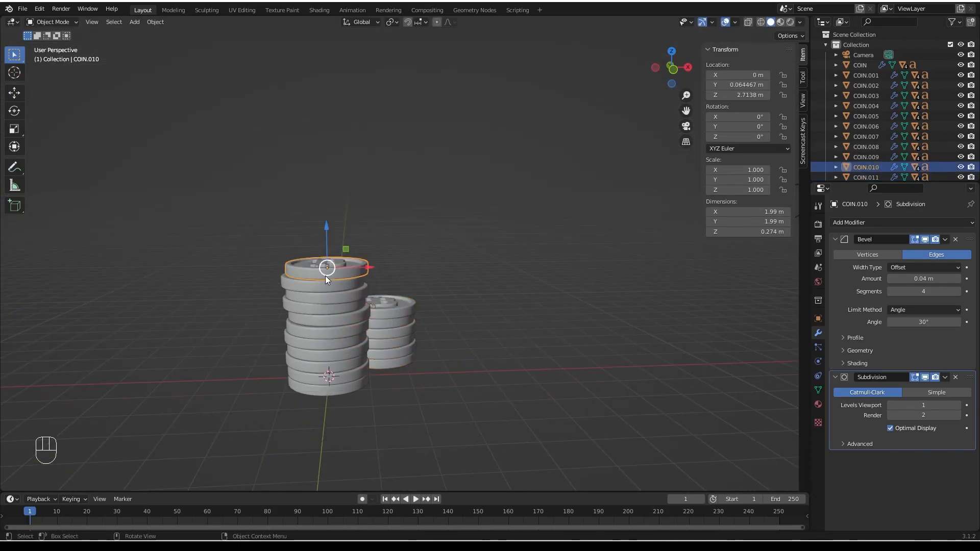
middle_drag(377, 276, 370, 249)
drag(376, 248, 263, 279)
middle_drag(323, 290, 319, 306)
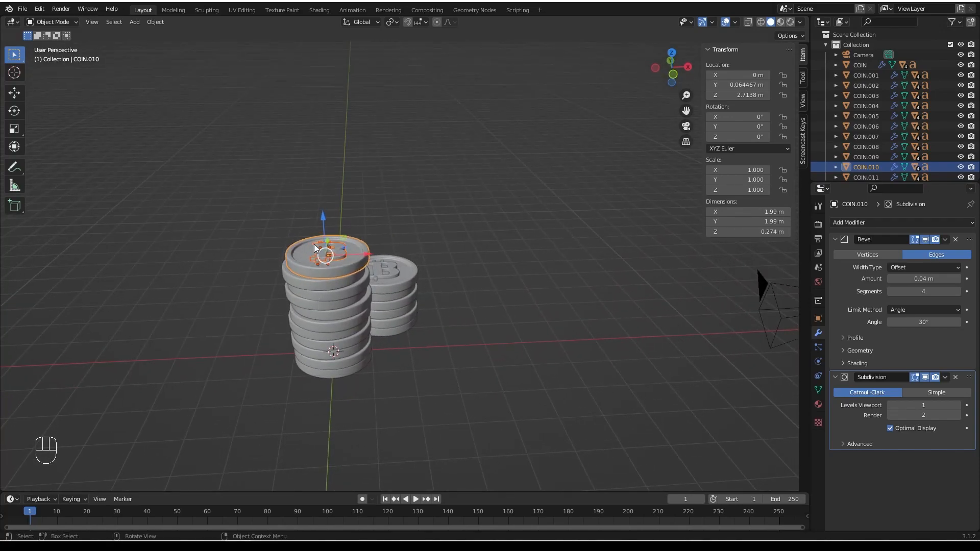
middle_drag(416, 246, 368, 259)
click(438, 219)
click(420, 224)
drag(429, 207, 347, 240)
middle_drag(379, 262, 377, 230)
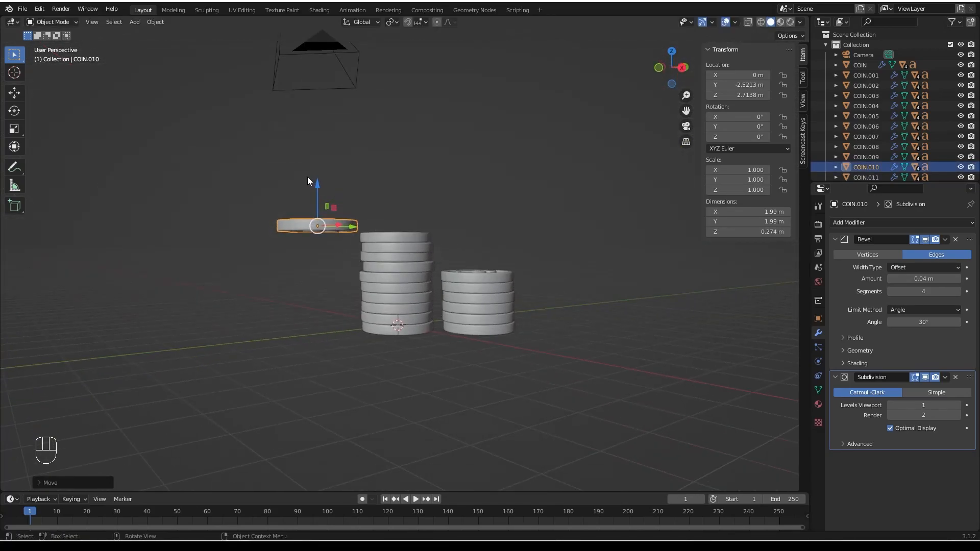
Lower the detached coin to about 1.24 m on Z and tilt it about 46.2° around X.
drag(314, 182, 329, 239)
middle_drag(381, 323, 346, 324)
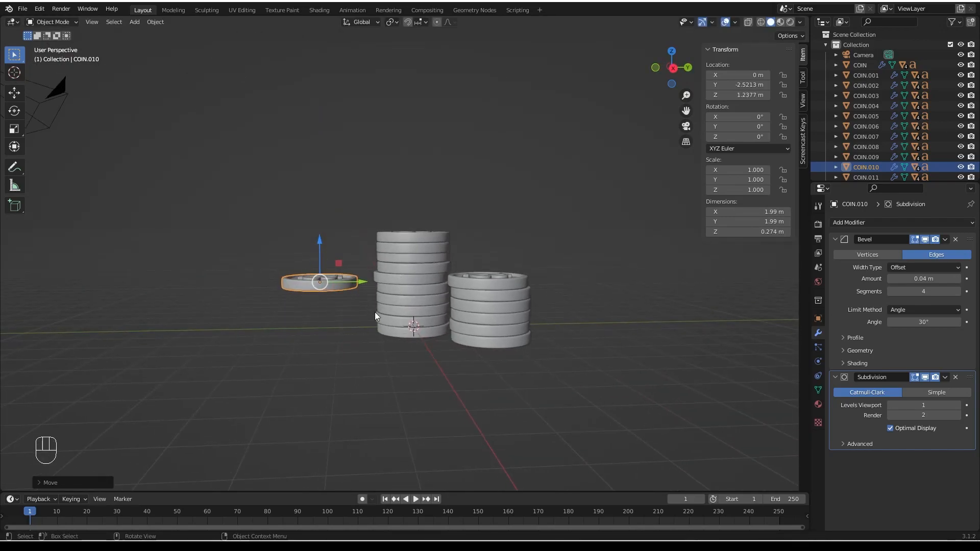
key(r)
key(x)
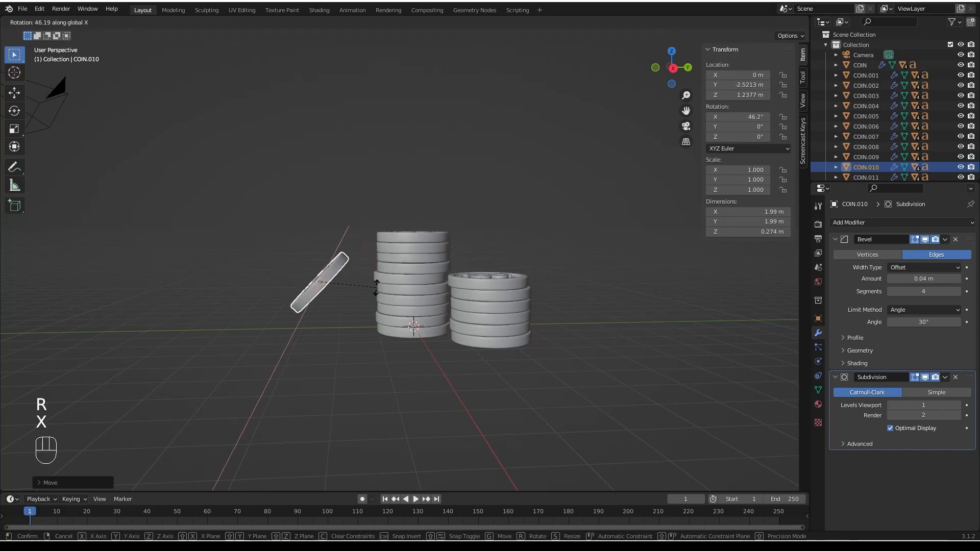
click(369, 304)
middle_drag(369, 305, 324, 269)
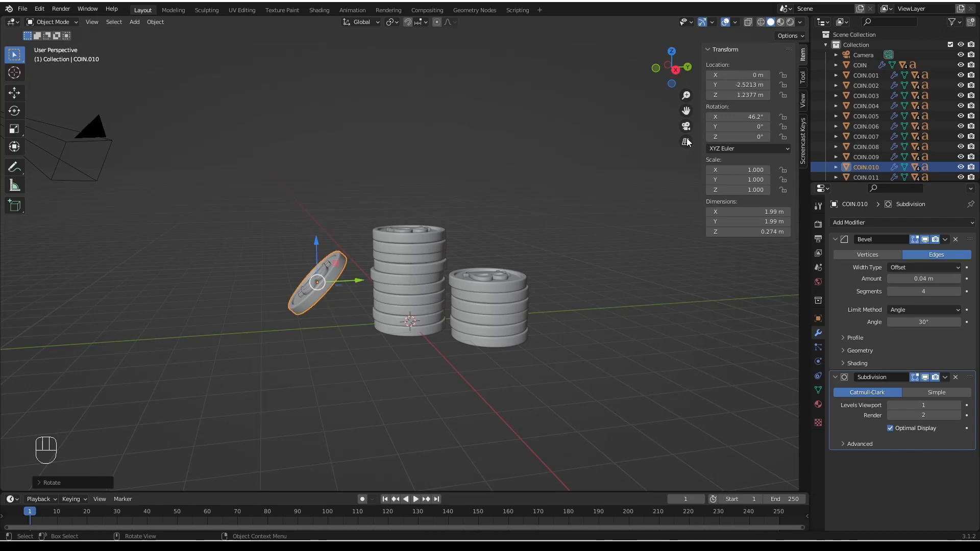
In the right orthographic view, lower the tilted coin to Z about 0.82 m and move it to Y about -1.93 m.
click(675, 70)
drag(314, 220, 316, 249)
click(319, 248)
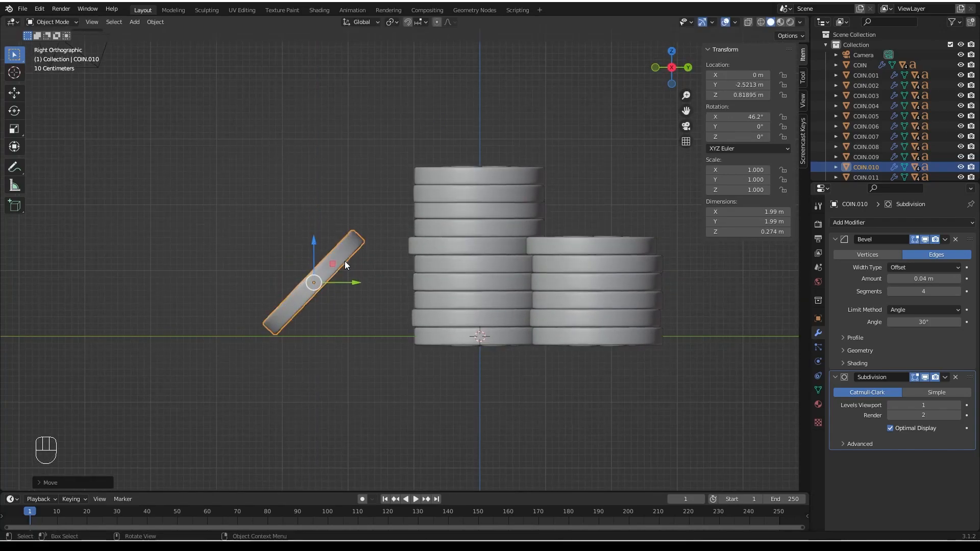
key(g)
key(y)
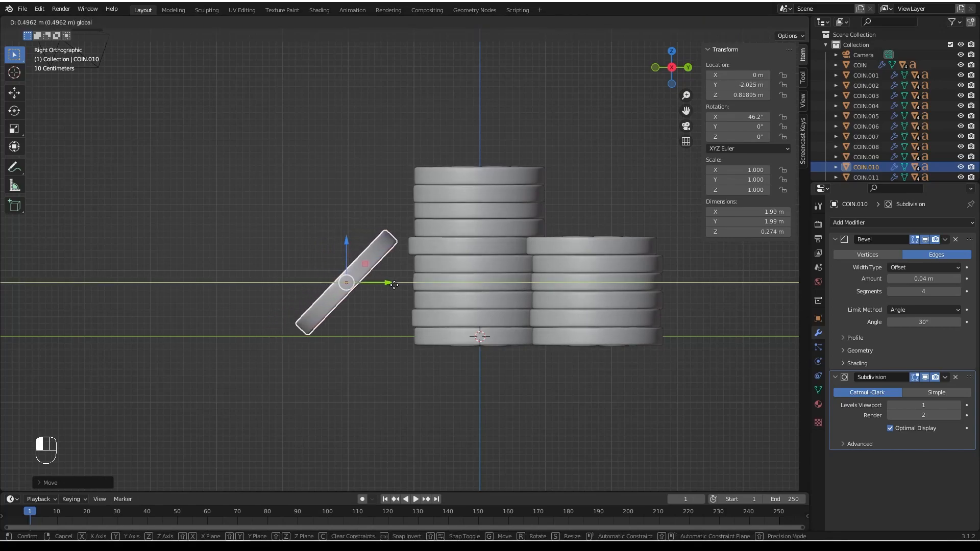
click(399, 282)
Raise both coin stacks together along Z so that they stand on the ground line.
drag(398, 113, 458, 176)
drag(408, 132, 653, 387)
scroll(439, 298, up, 1)
drag(540, 226, 539, 207)
Fine-tune the tilted coin beside the tall stack to Y about -1.85 m and Z about 0.79 m.
click(359, 259)
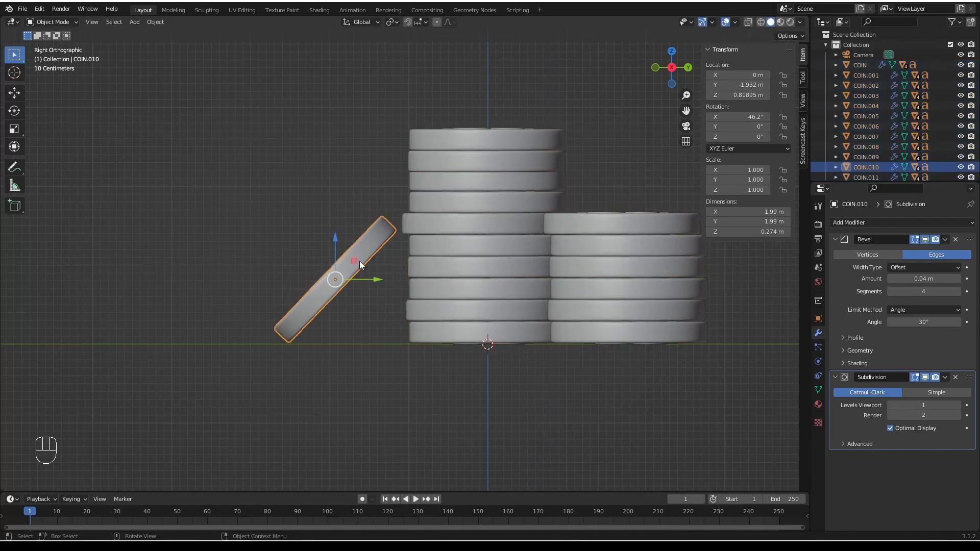
drag(379, 283, 384, 283)
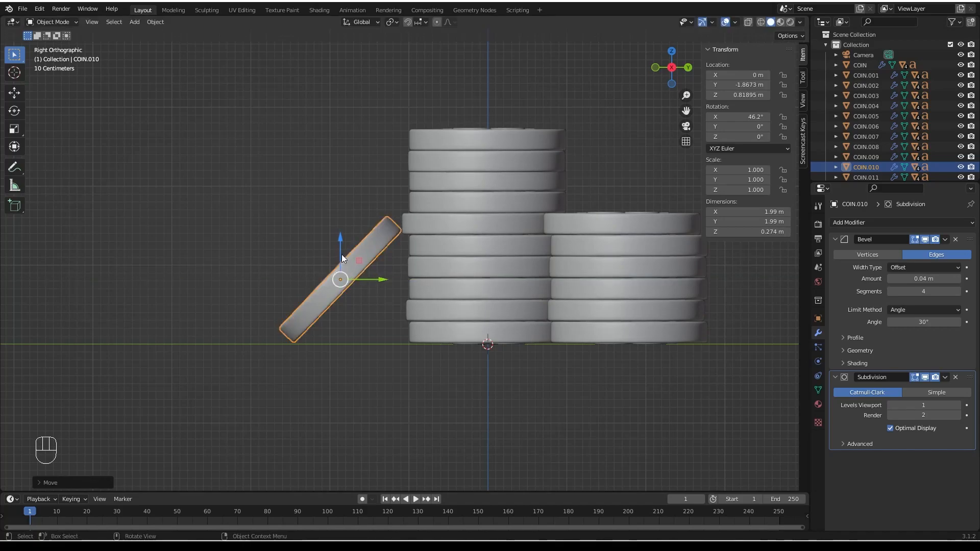
drag(336, 240, 337, 243)
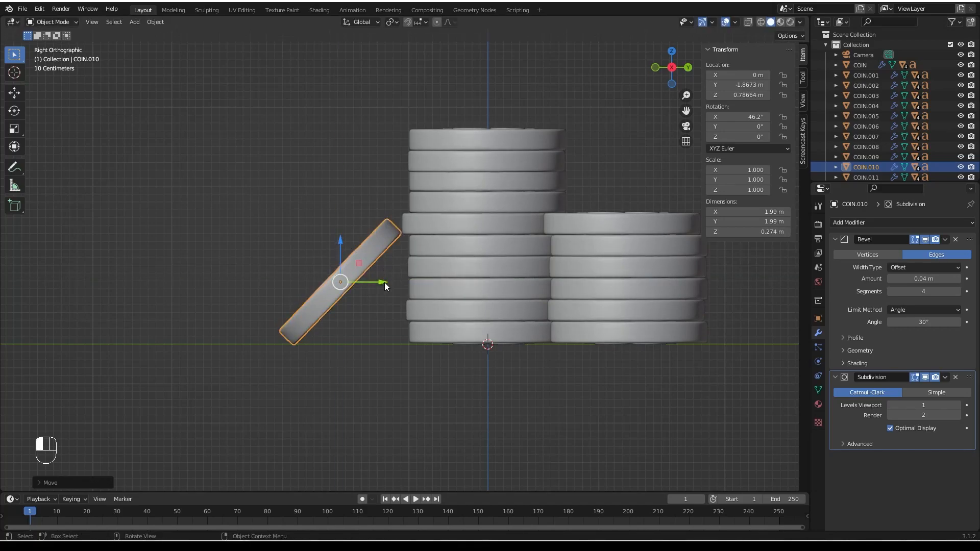
drag(384, 283, 386, 277)
Move all coins into a new collection named COINS, then collapse and hide that collection.
middle_drag(386, 278, 519, 369)
drag(662, 152, 44, 436)
middle_drag(380, 422, 276, 302)
key(m)
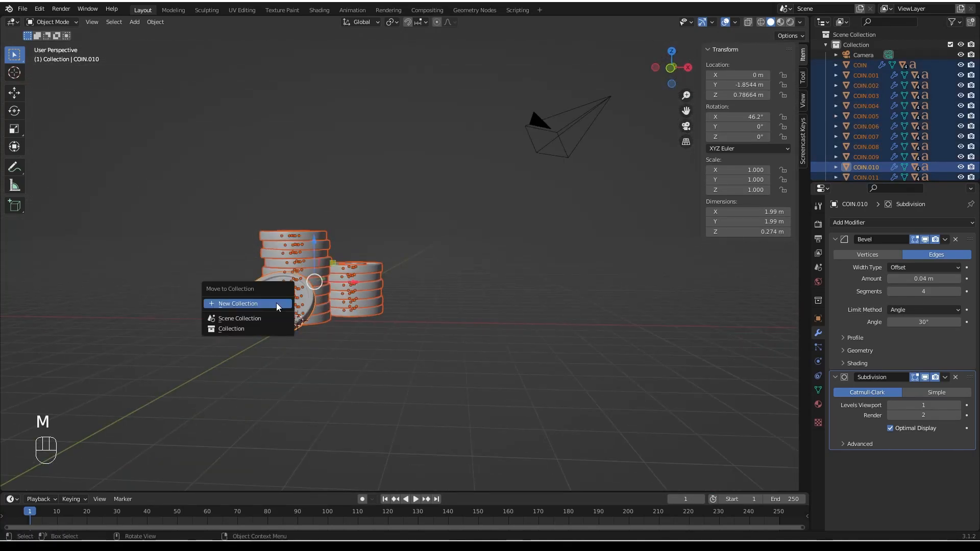
click(277, 302)
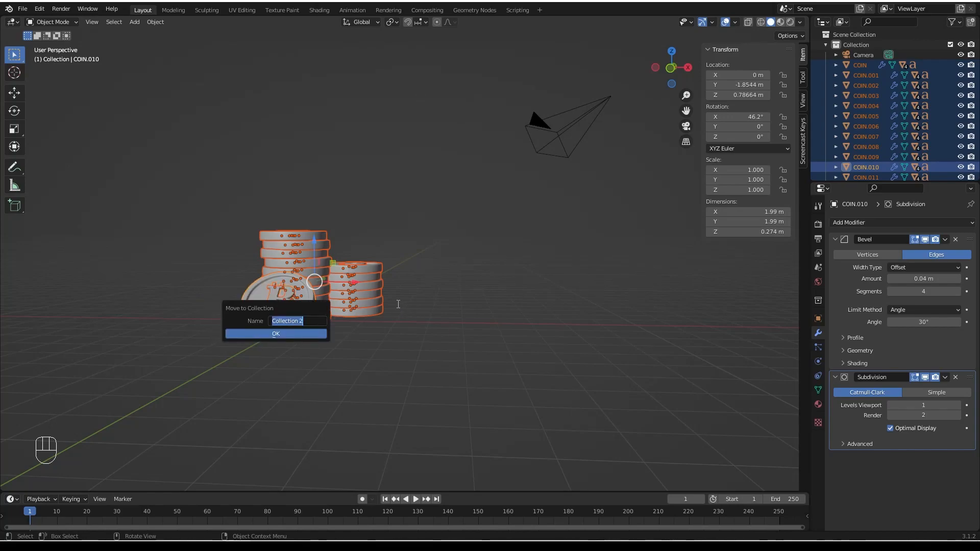
text(CO)
key(BackSpace)
key(BackSpace)
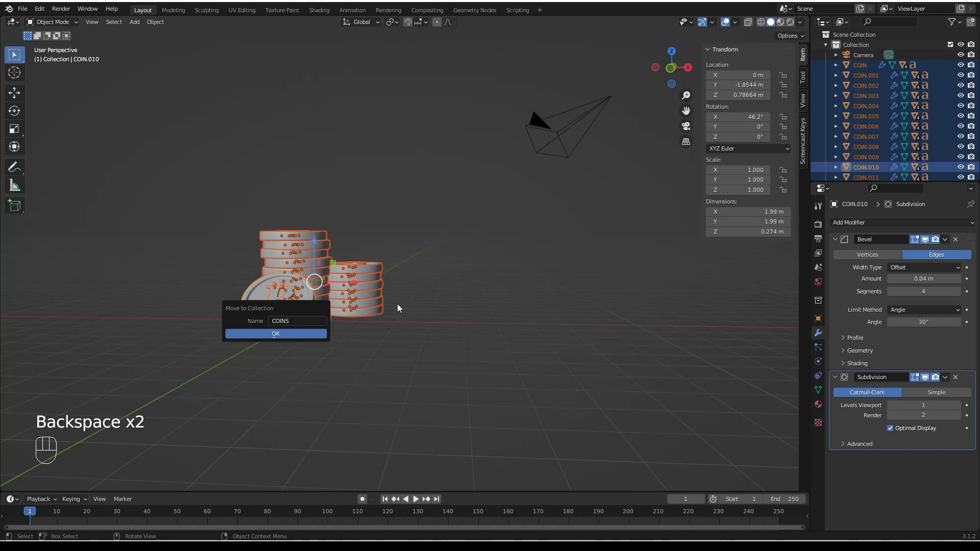
key(Return)
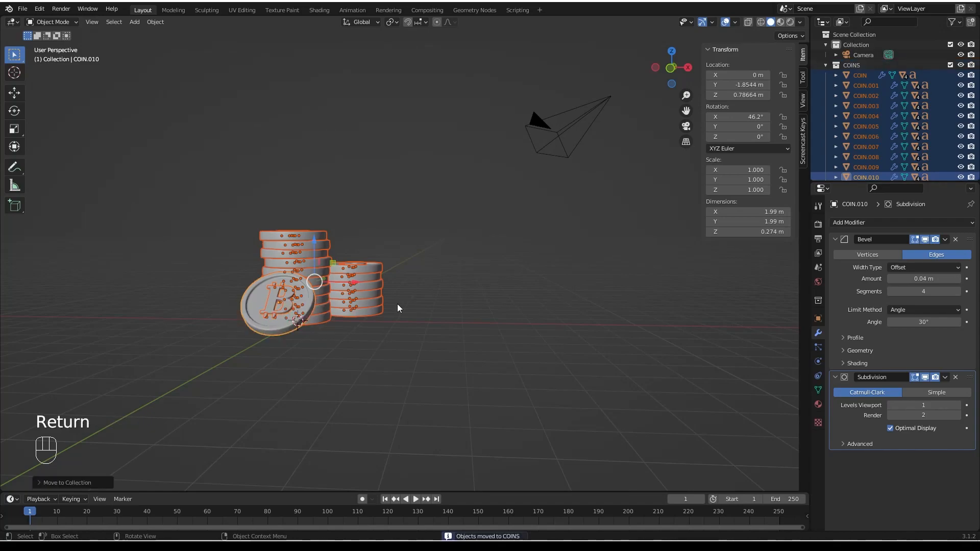
click(826, 65)
click(960, 65)
Add a cube at the origin and scale it to about 0.7 along Z.
middle_drag(433, 221, 394, 295)
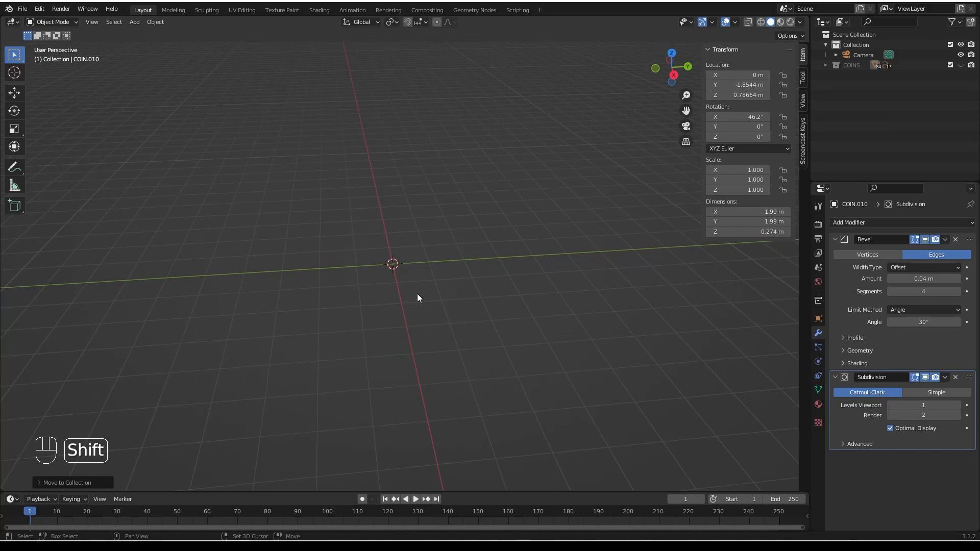
key(shift+a)
mouse_move(417, 293)
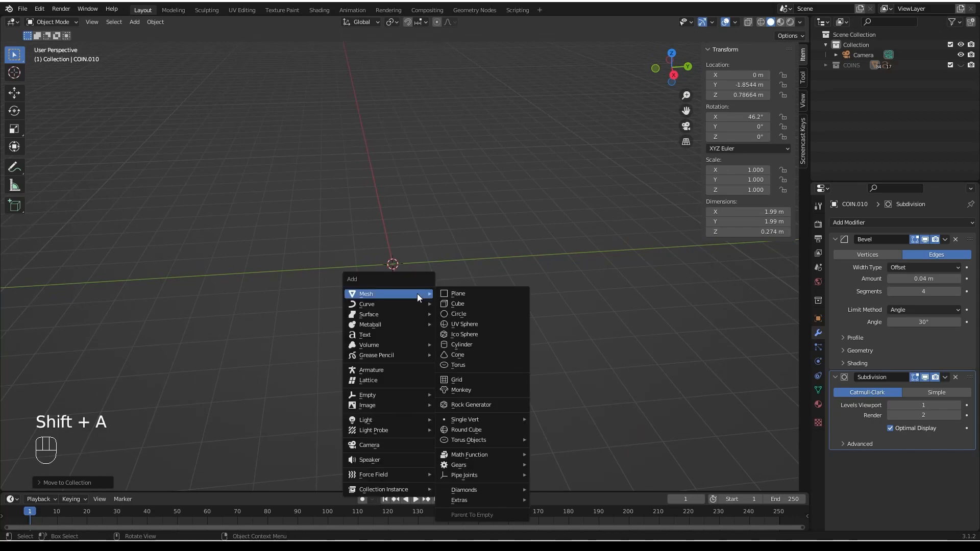
click(459, 304)
mouse_move(431, 311)
middle_down()
mouse_move(421, 298)
mouse_move(429, 329)
middle_up()
key(s)
key(z)
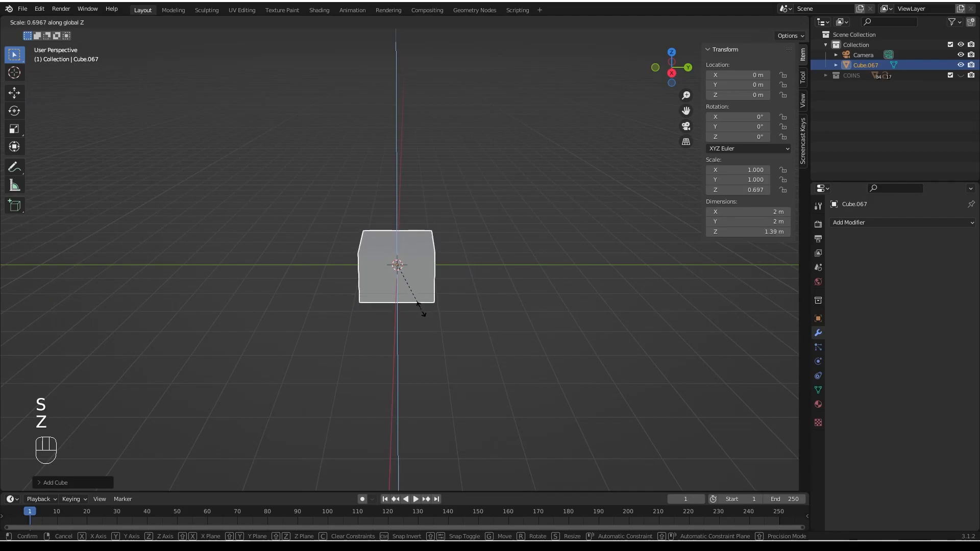
click(417, 320)
middle_drag(414, 325, 390, 366)
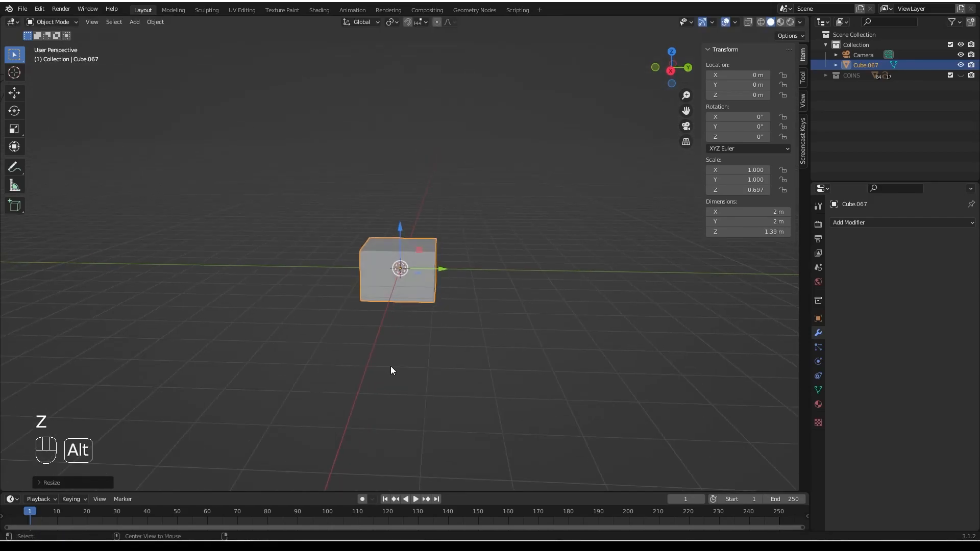
Scale the cube uniformly to about 2.49 m wide and raise it to about 0.87 m on Z.
click(669, 71)
drag(415, 235, 412, 178)
key(s)
click(641, 337)
scroll(404, 237, down, 2)
middle_drag(403, 237, 391, 273)
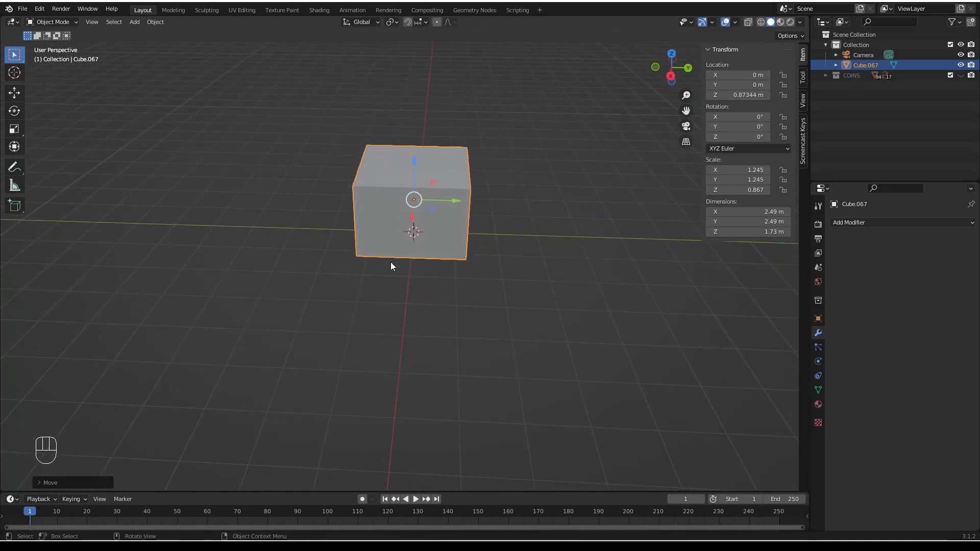
scroll(397, 230, up, 2)
shift+middle_drag(396, 230, 415, 313)
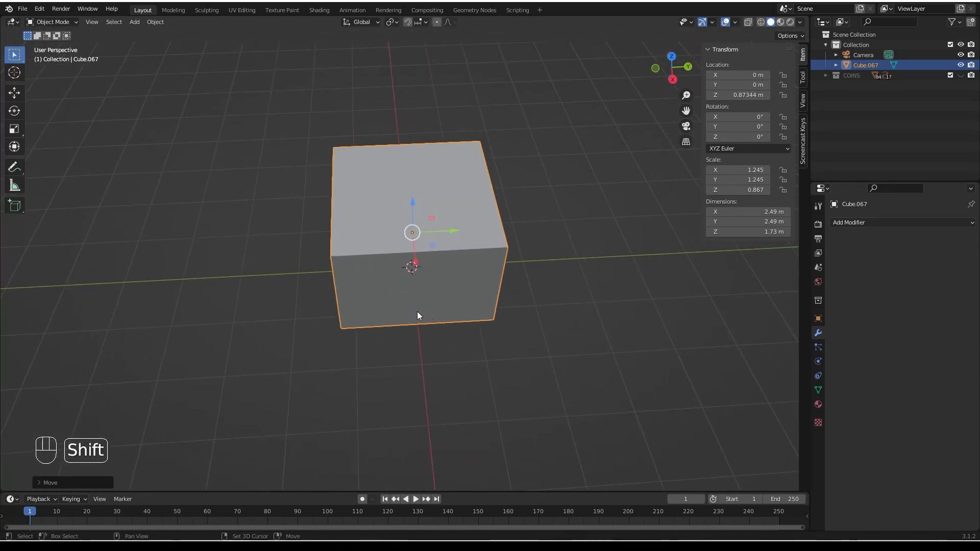
Apply the cube's scale and add a Bevel modifier to it.
click(882, 227)
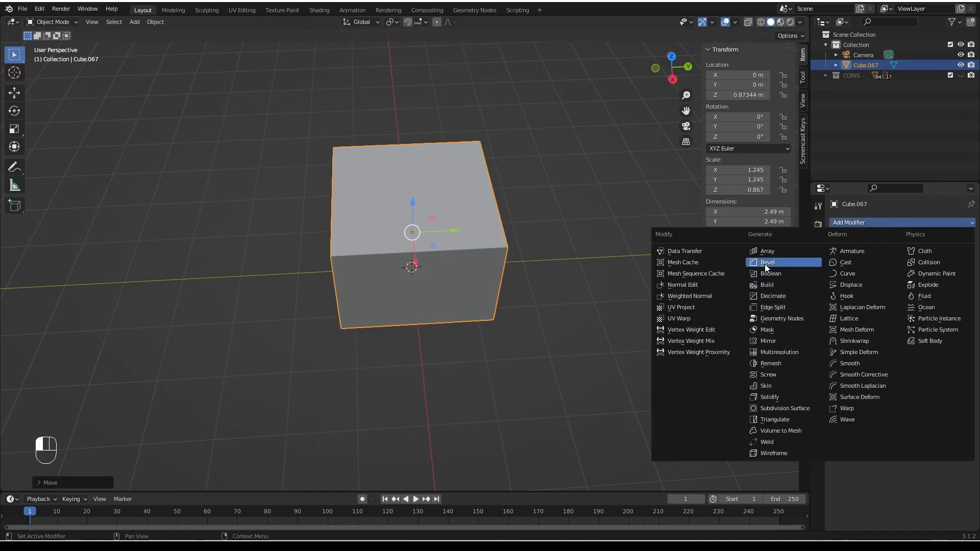
key(ctrl+a)
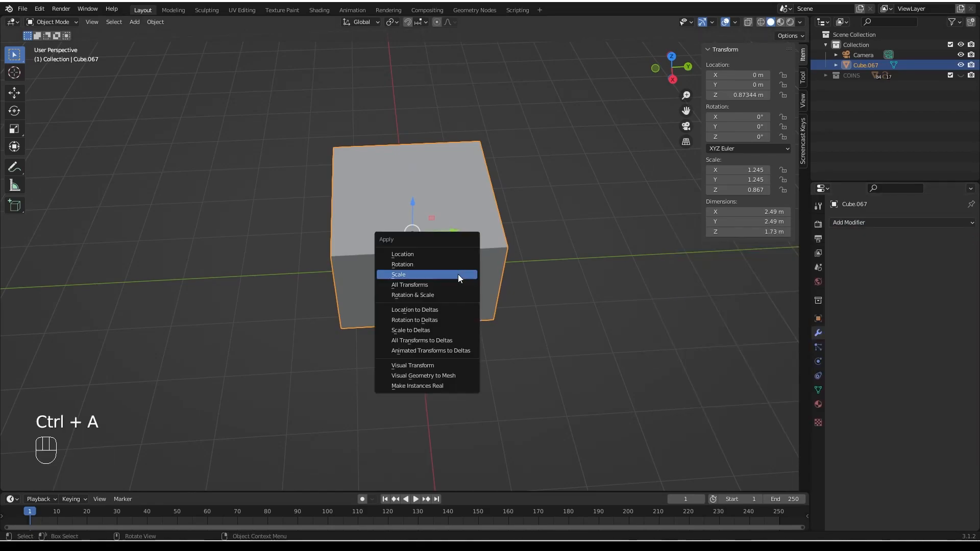
click(452, 274)
click(846, 223)
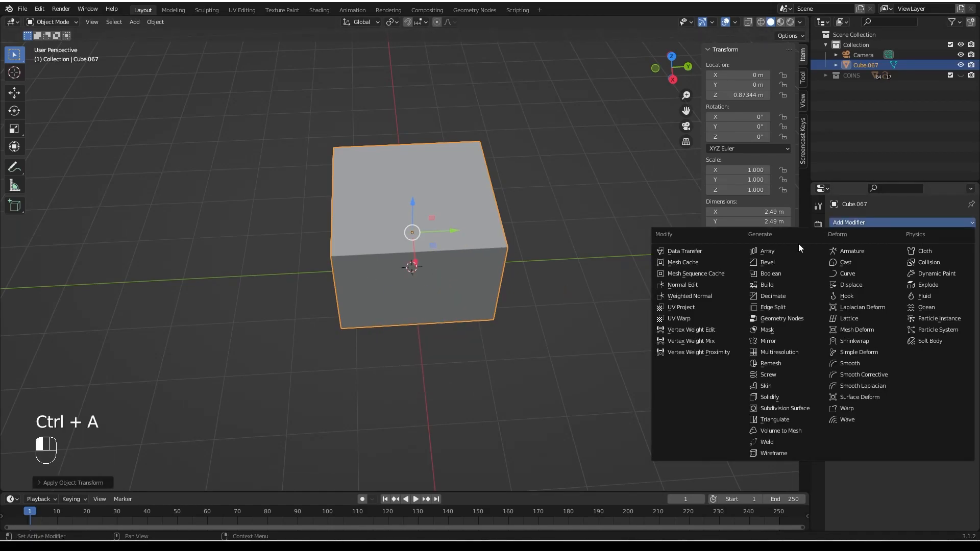
click(772, 263)
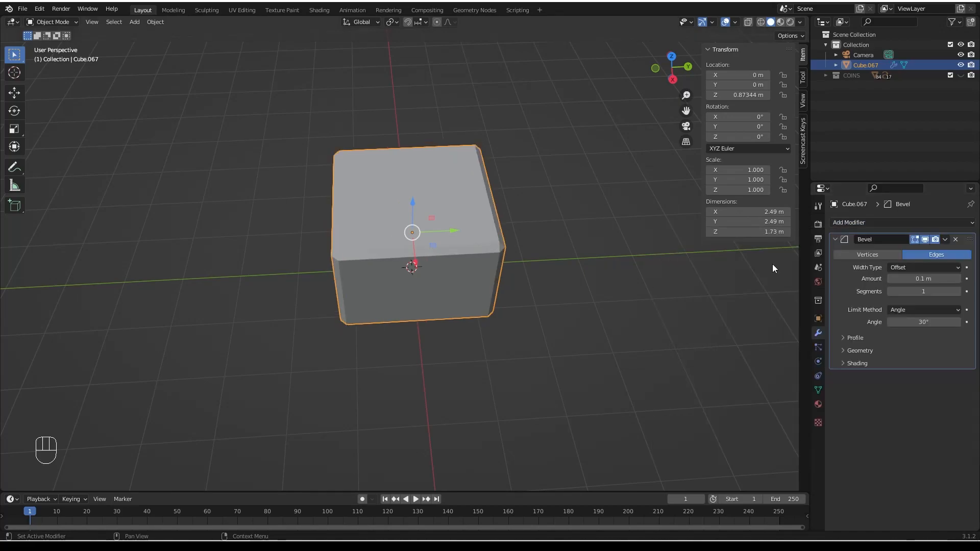
Set the cube's Bevel modifier to 4 segments.
middle_drag(476, 330, 542, 253)
scroll(486, 260, up, 3)
click(958, 291)
click(957, 291)
click(957, 291)
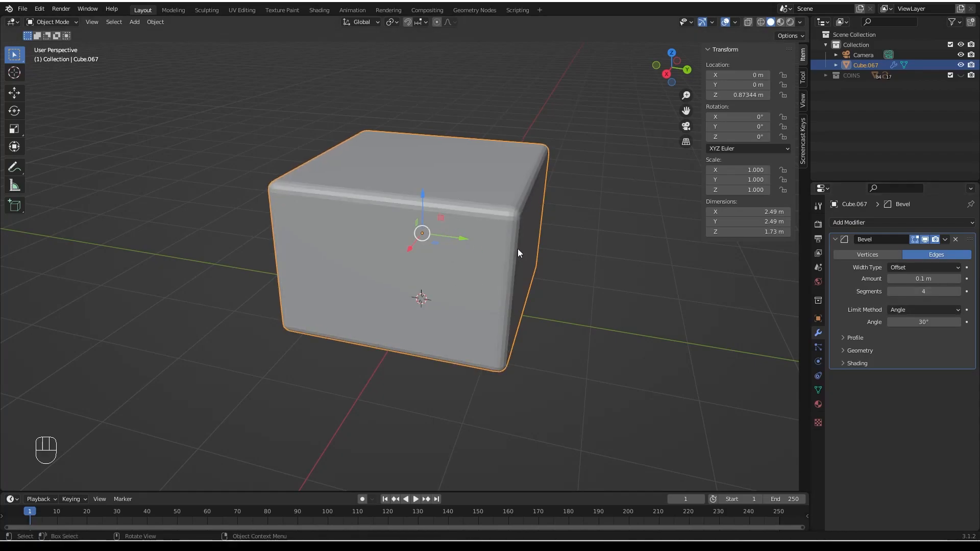
mouse_move(401, 239)
middle_down()
mouse_move(507, 227)
mouse_move(393, 256)
middle_up()
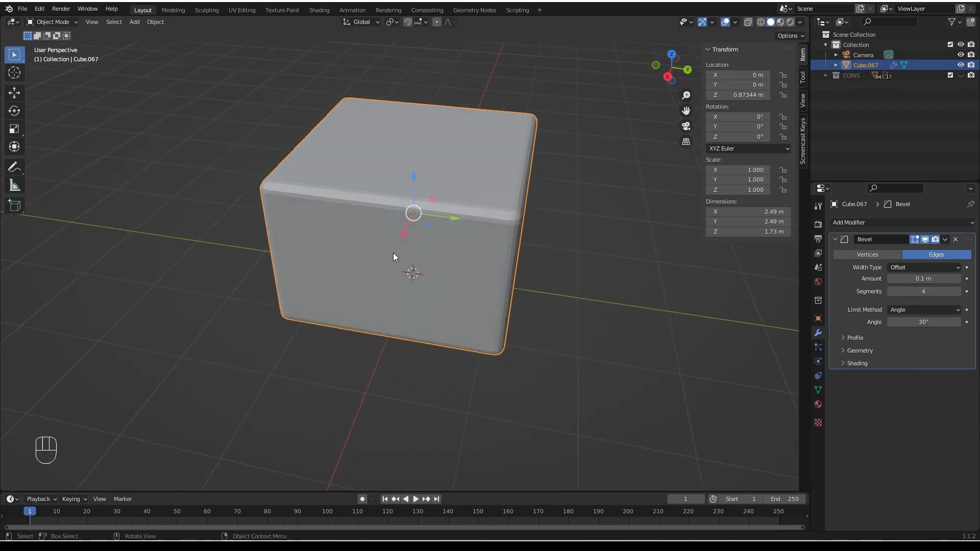
scroll(503, 320, down, 1)
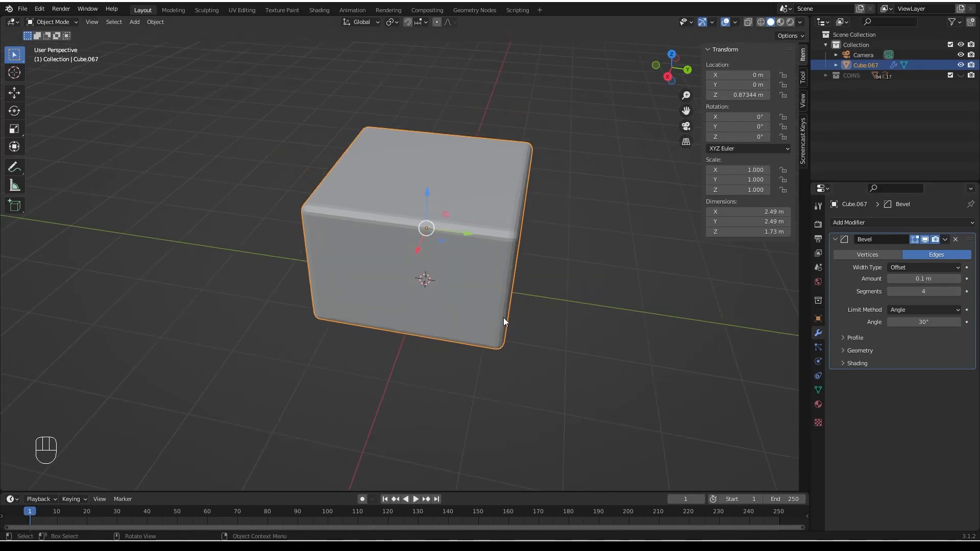
middle_drag(539, 337, 612, 309)
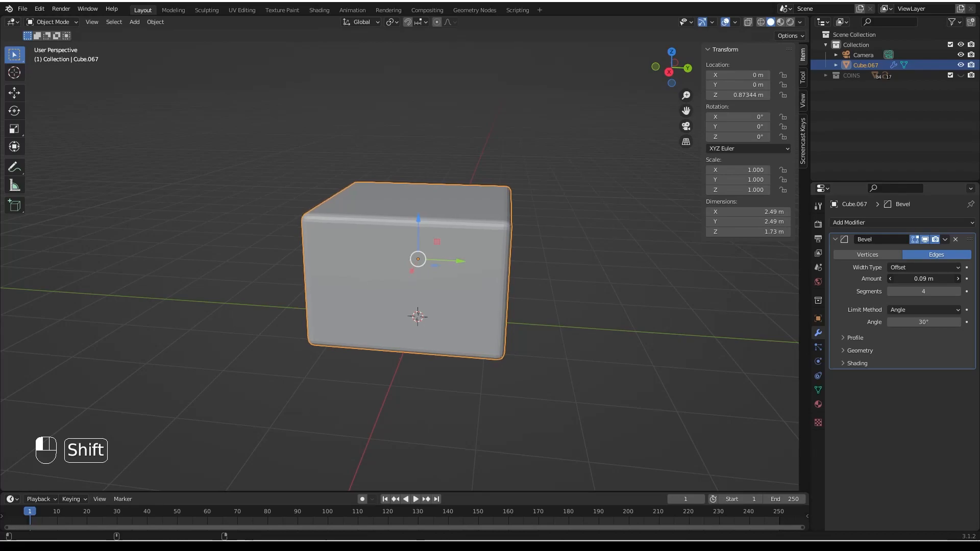
Try bevel amounts of 0.1 m and 0.8 m on the cube.
shift+drag(923, 278, 934, 279)
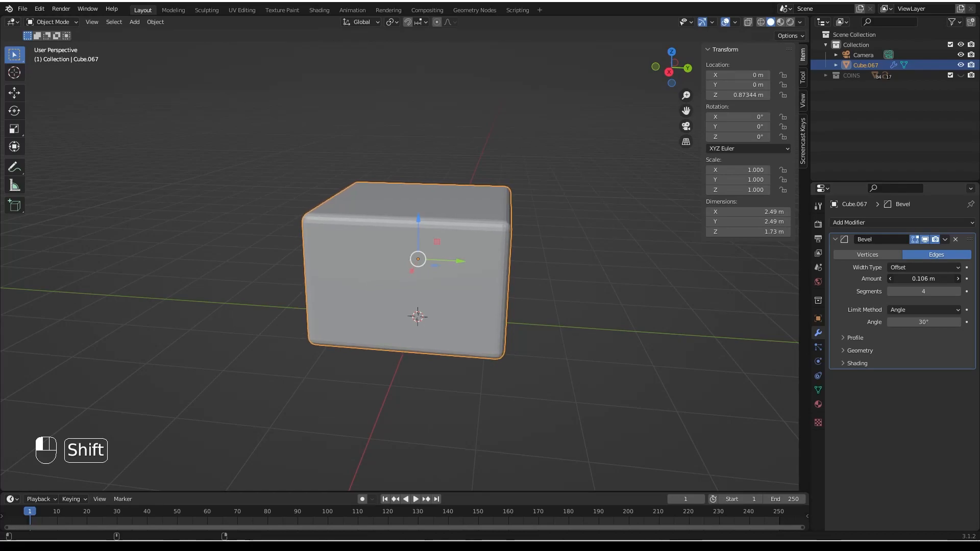
click(929, 279)
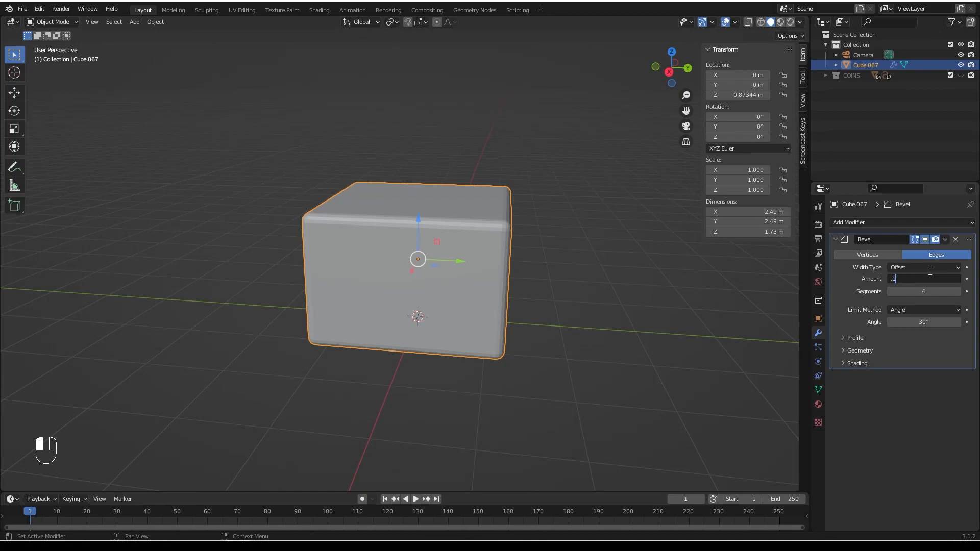
middle_drag(412, 308, 287, 271)
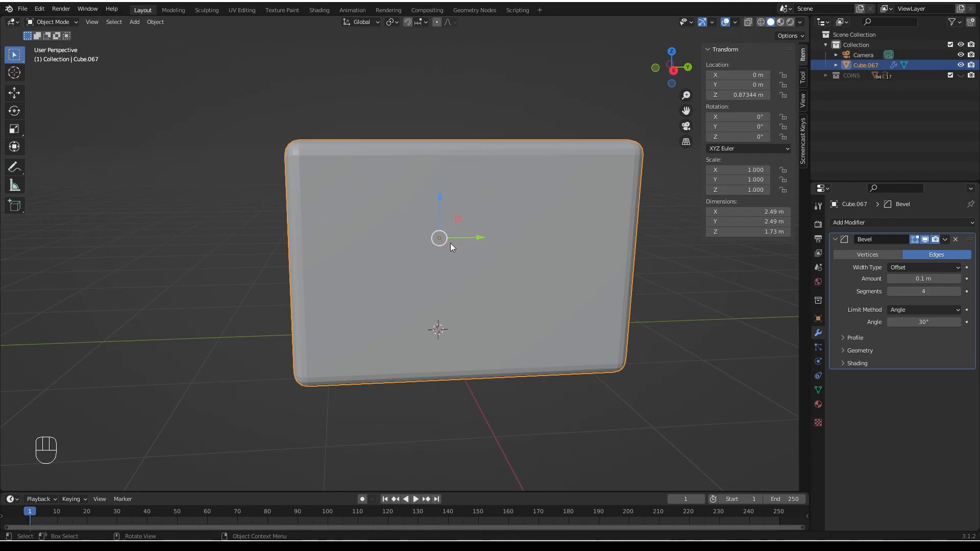
drag(911, 280, 900, 279)
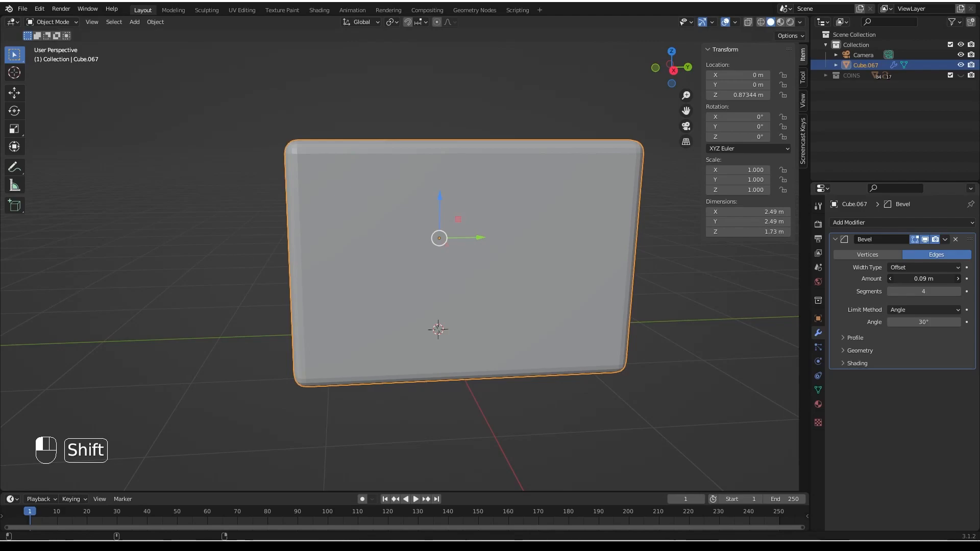
click(924, 279)
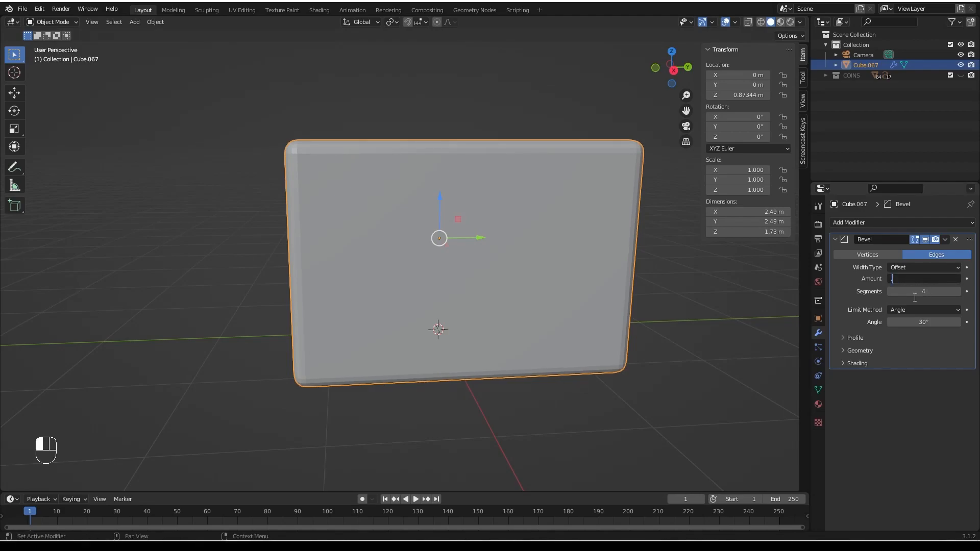
key(Return)
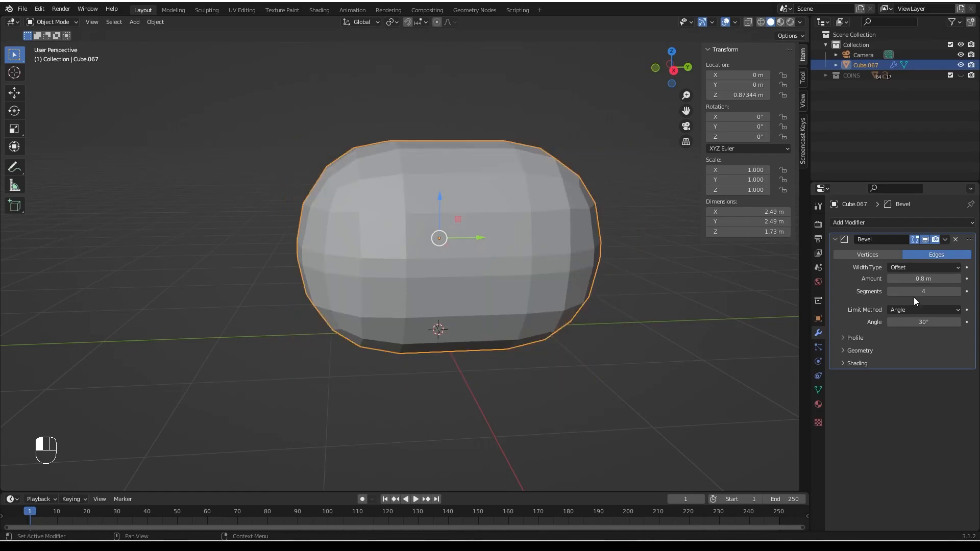
Set the cube's bevel amount to 0.08 m.
click(927, 279)
text(.08)
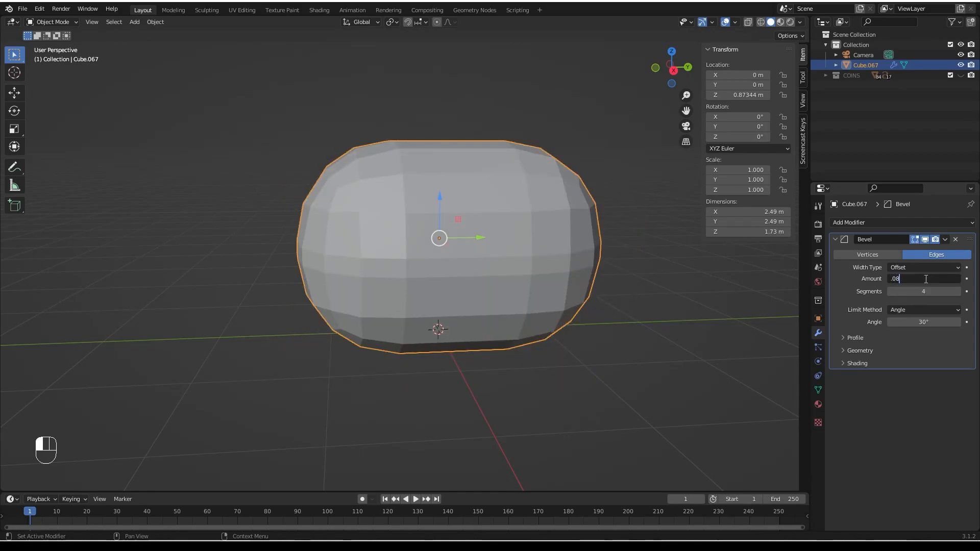
key(Return)
scroll(504, 297, down, 3)
middle_drag(504, 297, 516, 334)
scroll(491, 263, up, 1)
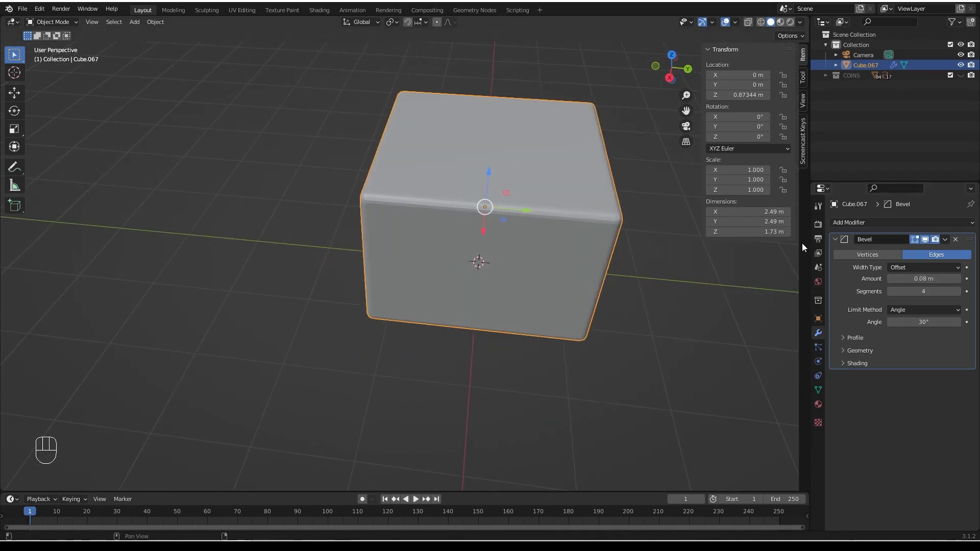
Add a Subdivision Surface modifier with 2 viewport levels to the cube and shade it smooth.
click(869, 222)
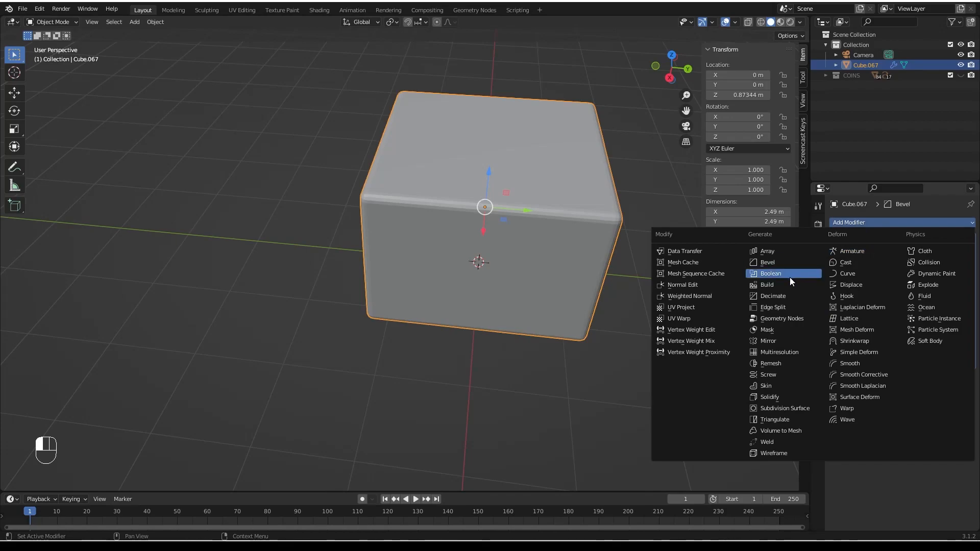
click(776, 410)
scroll(415, 302, up, 3)
click(954, 404)
scroll(499, 303, down, 2)
middle_drag(481, 279, 532, 230)
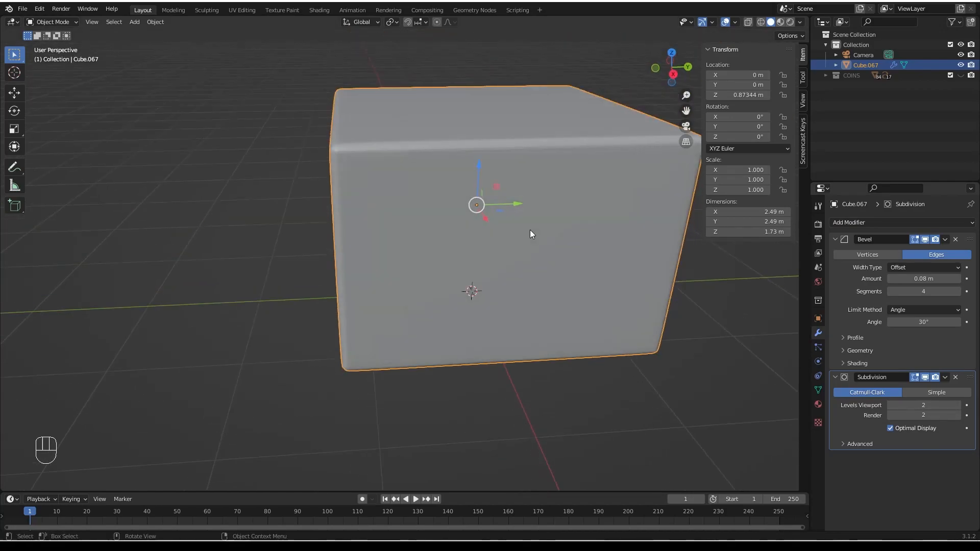
right_click(528, 227)
click(518, 230)
Duplicate the cube in place and raise the copy above the original to about 2.71 m on Z.
scroll(466, 244, down, 2)
mouse_move(467, 244)
middle_down()
mouse_move(573, 214)
mouse_move(555, 243)
mouse_move(444, 256)
mouse_move(458, 206)
mouse_move(448, 234)
mouse_move(465, 237)
middle_up()
scroll(447, 257, down, 1)
key(shift+d)
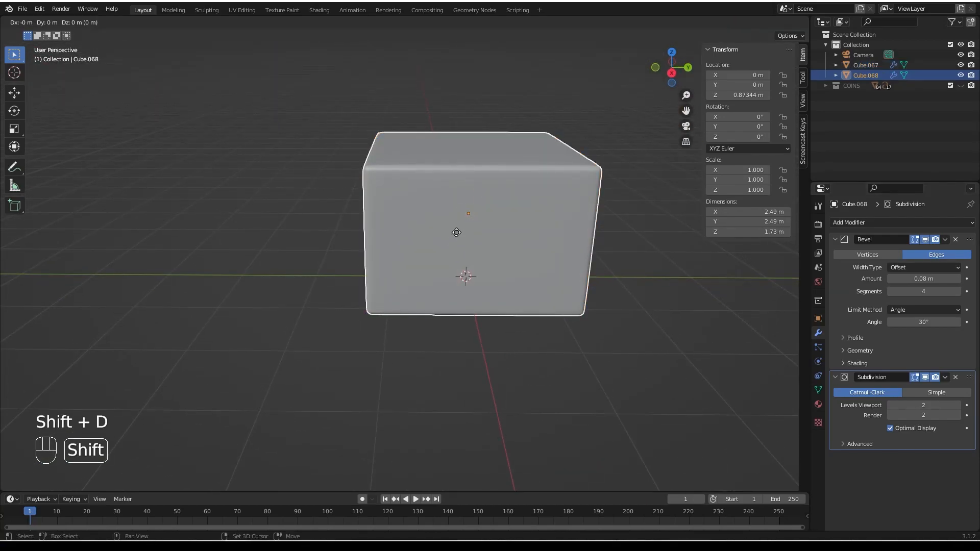
right_click(479, 171)
drag(471, 173, 469, 30)
shift+middle_drag(493, 157, 482, 347)
drag(461, 180, 461, 159)
Flatten the upper cube into a thin slab by scaling it to about 0.067 along Z.
key(s)
key(z)
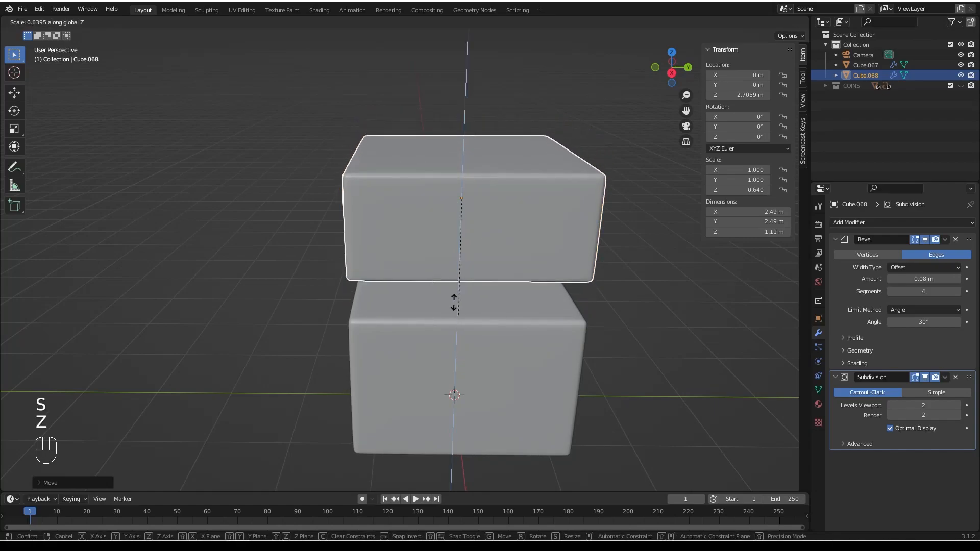
click(459, 207)
middle_drag(459, 214, 458, 241)
key(alt)
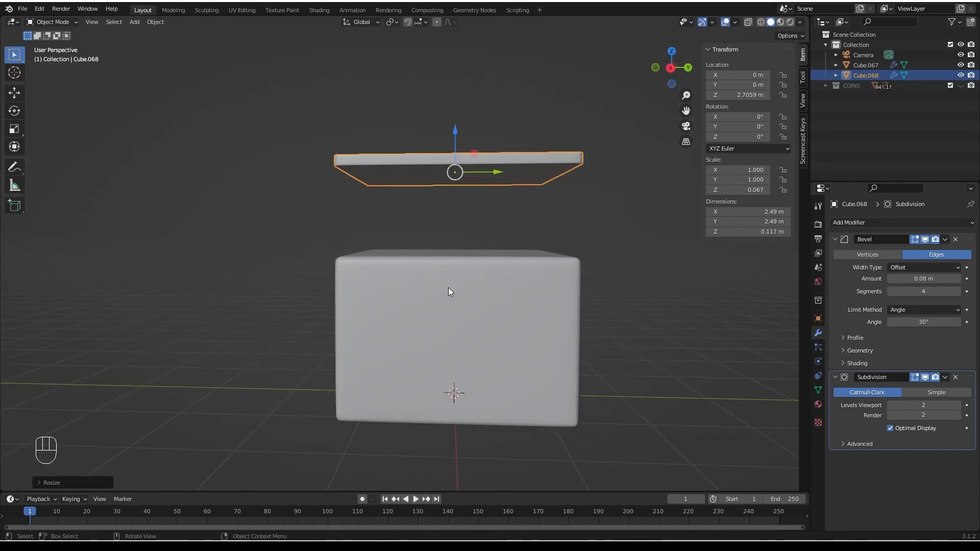
In the right orthographic view, lower the slab onto the cube's top at about 1.80 m on Z.
click(669, 69)
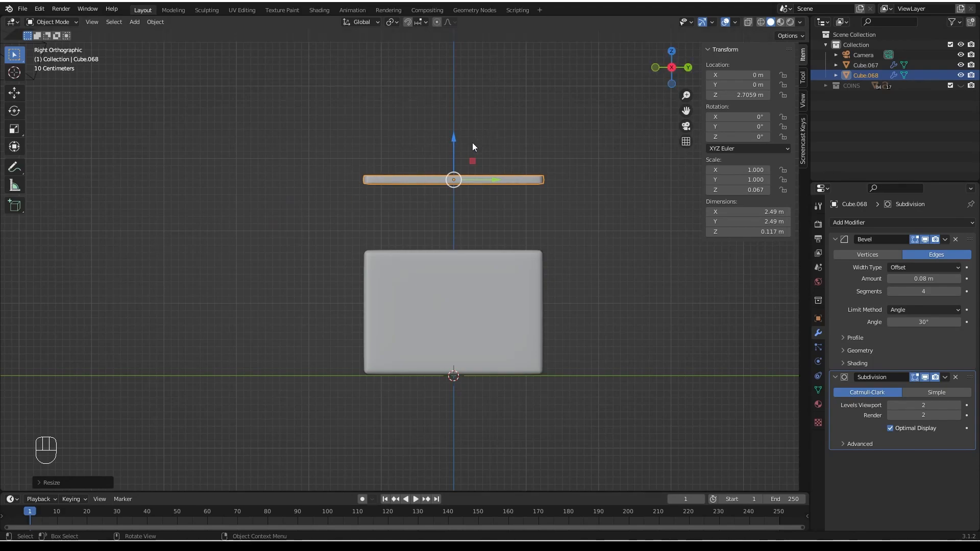
drag(453, 139, 461, 206)
scroll(430, 269, up, 1)
scroll(430, 269, up, 5)
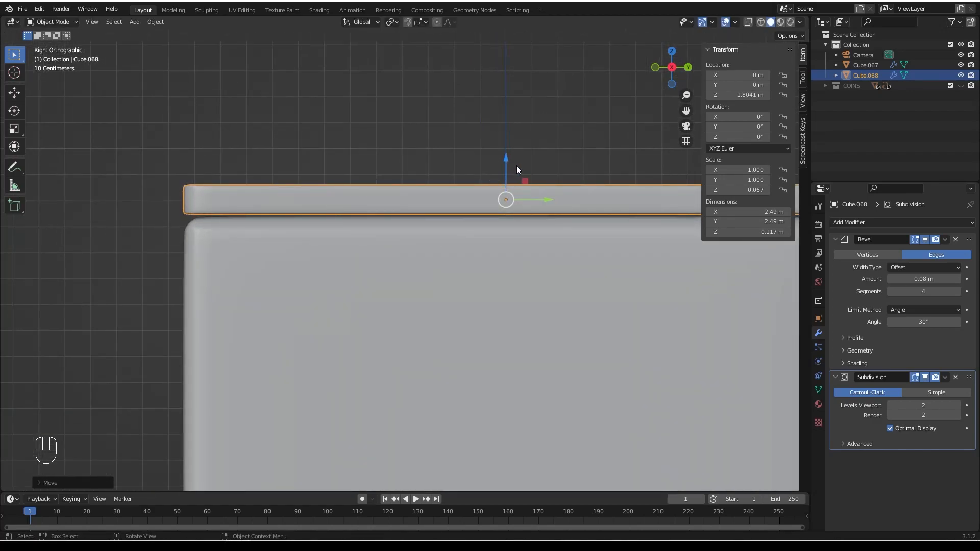
drag(505, 163, 507, 165)
scroll(451, 220, down, 5)
middle_drag(452, 219, 449, 266)
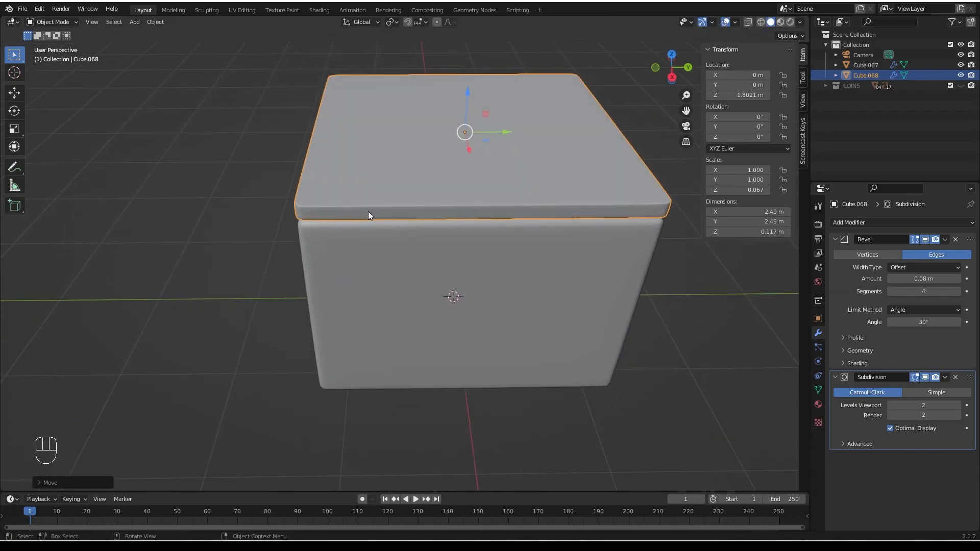
Apply the thin slab's scale.
key(ctrl+a)
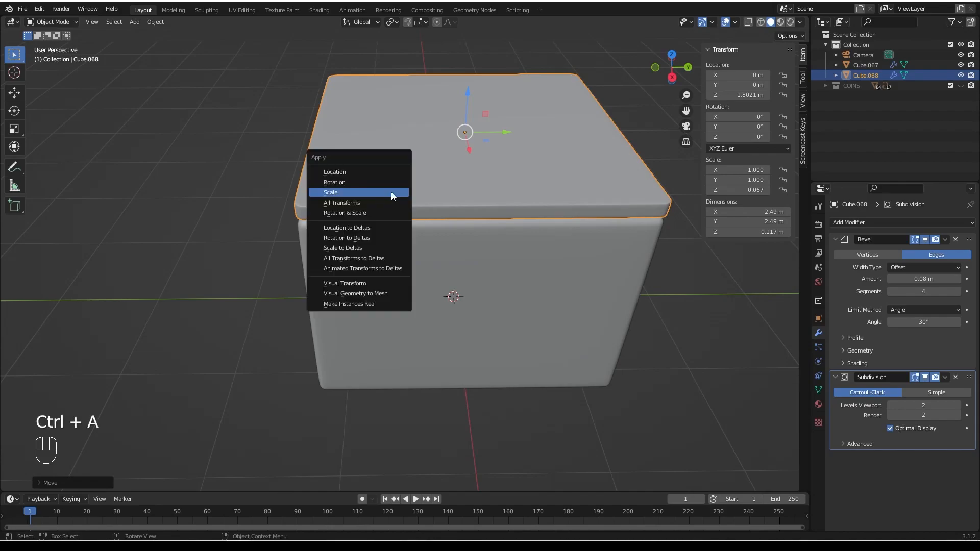
click(391, 192)
middle_drag(391, 192, 547, 179)
scroll(547, 180, up, 2)
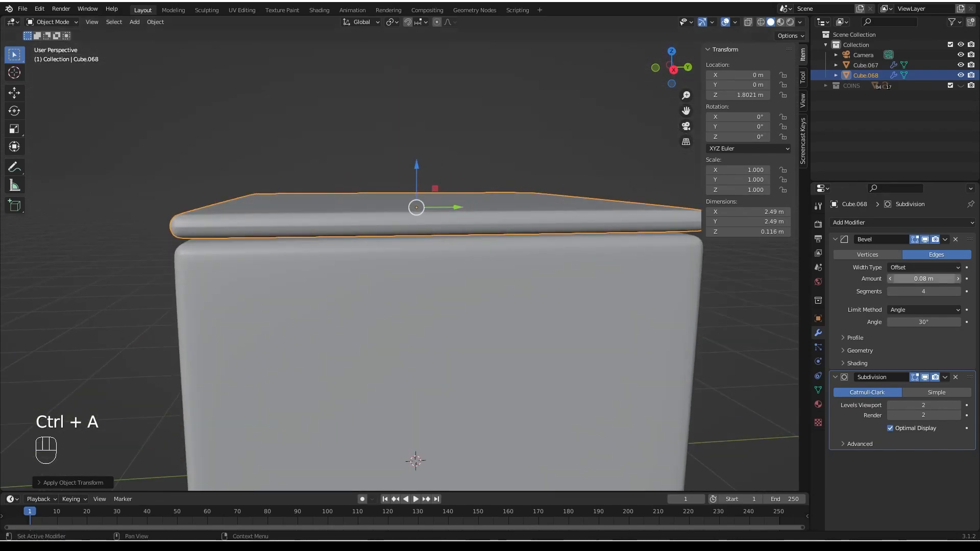
Set the thin slab's bevel amount to 0.038 m.
click(449, 222)
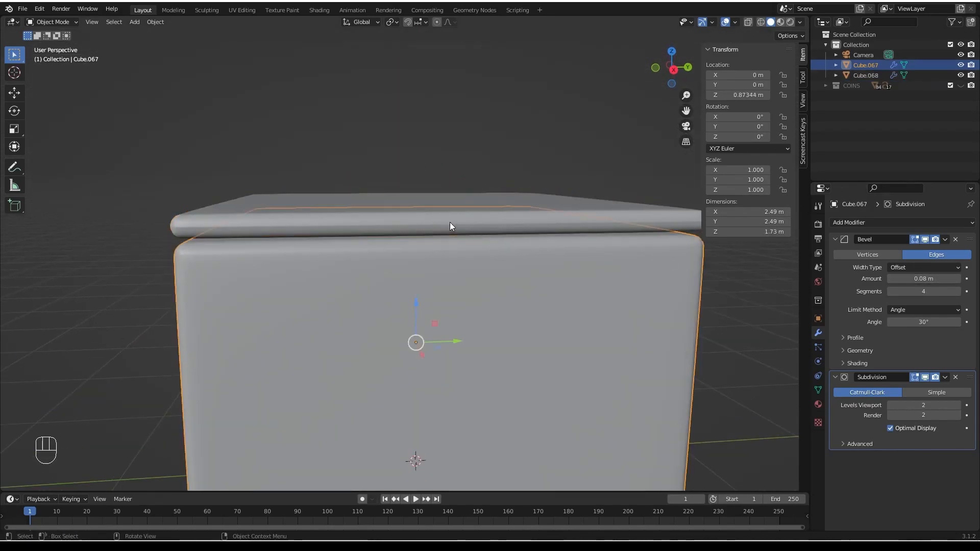
click(581, 148)
click(572, 201)
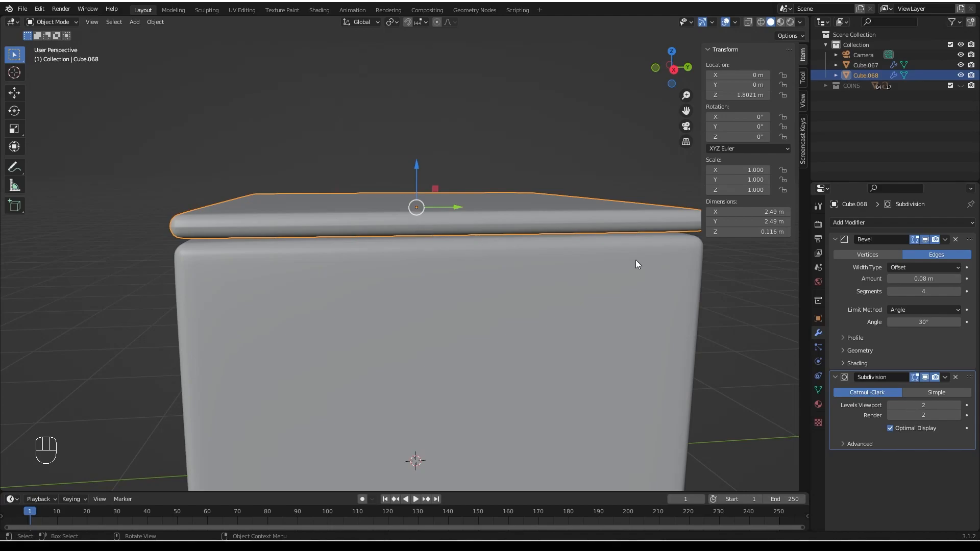
shift+drag(923, 278, 912, 279)
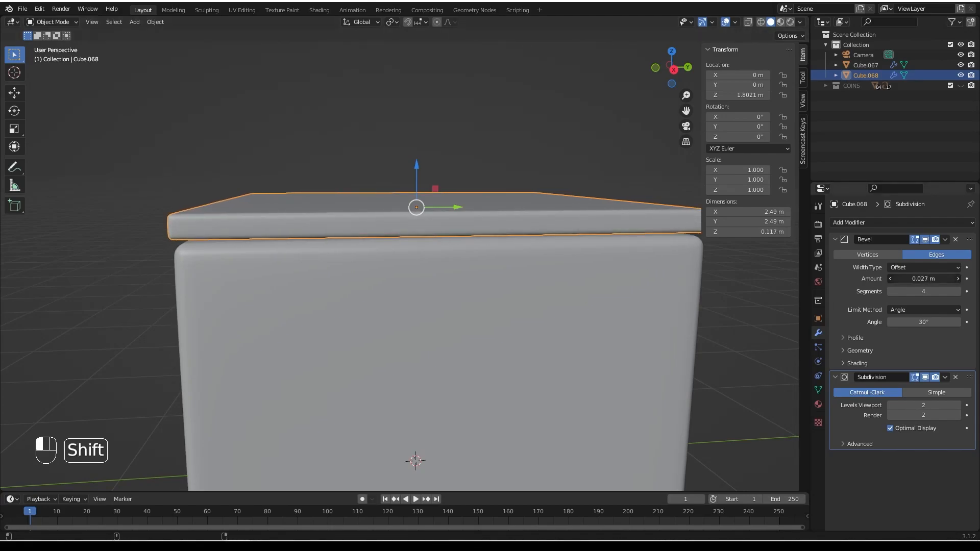
click(914, 278)
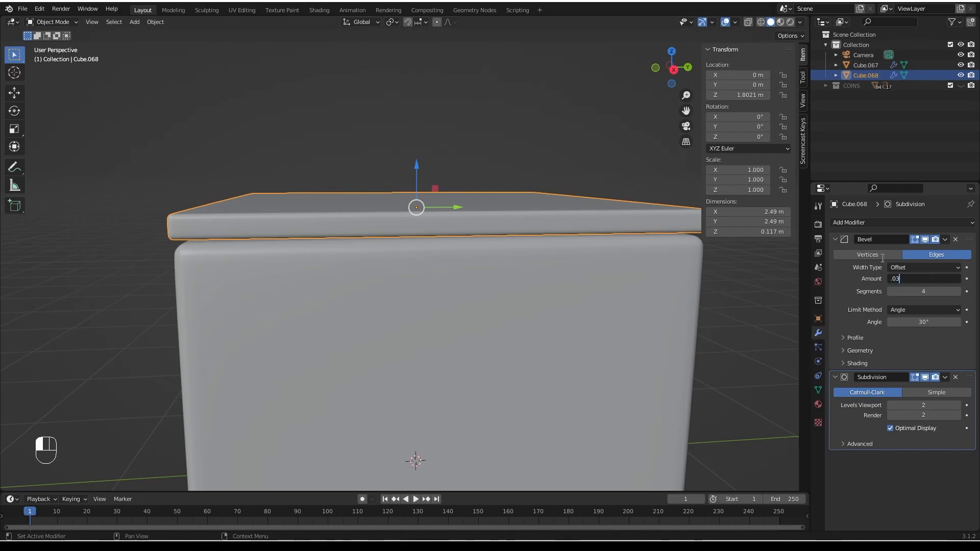
key(Return)
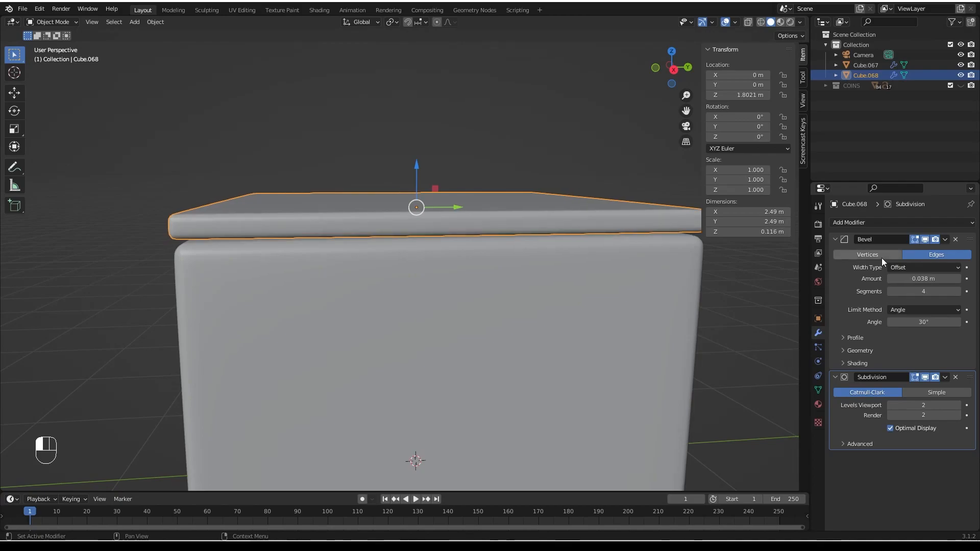
Duplicate the cube and its slab together and move the copy along X to about -3.27 m.
middle_drag(409, 112, 561, 267)
scroll(576, 274, up, 3)
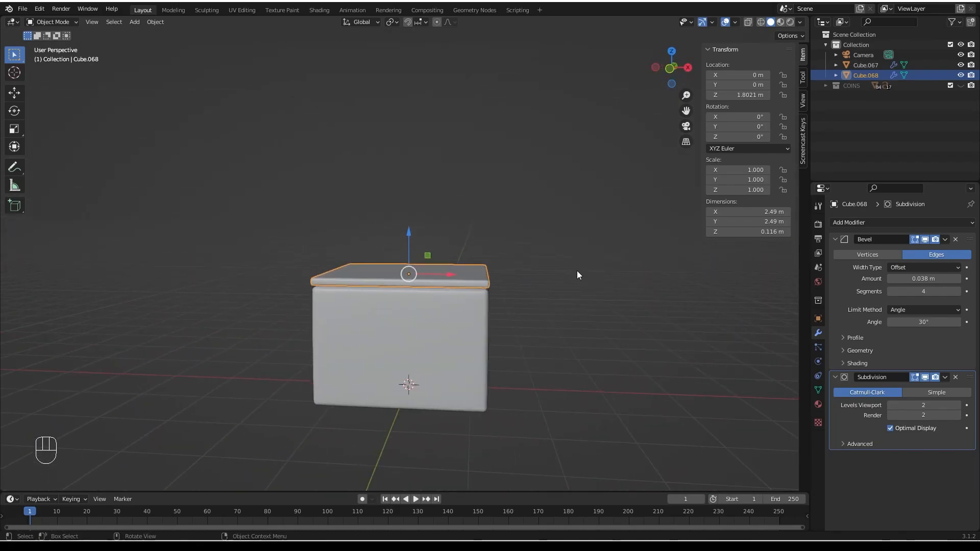
shift+click(394, 332)
key(ctrl+d)
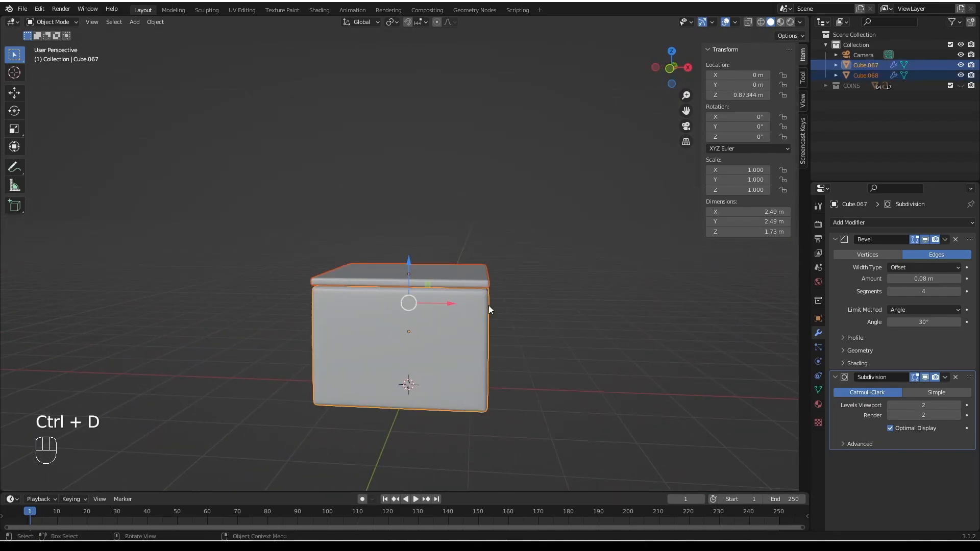
key(shift+d)
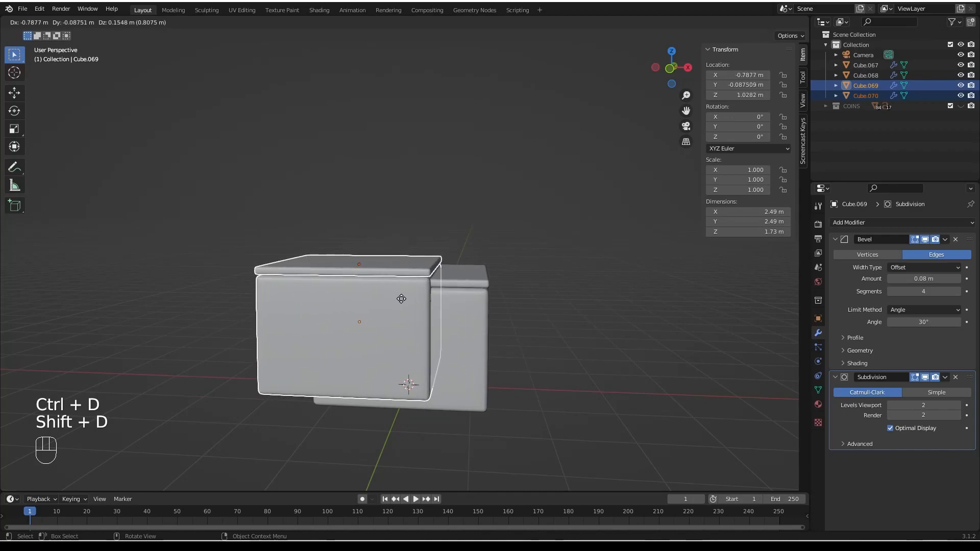
key(x)
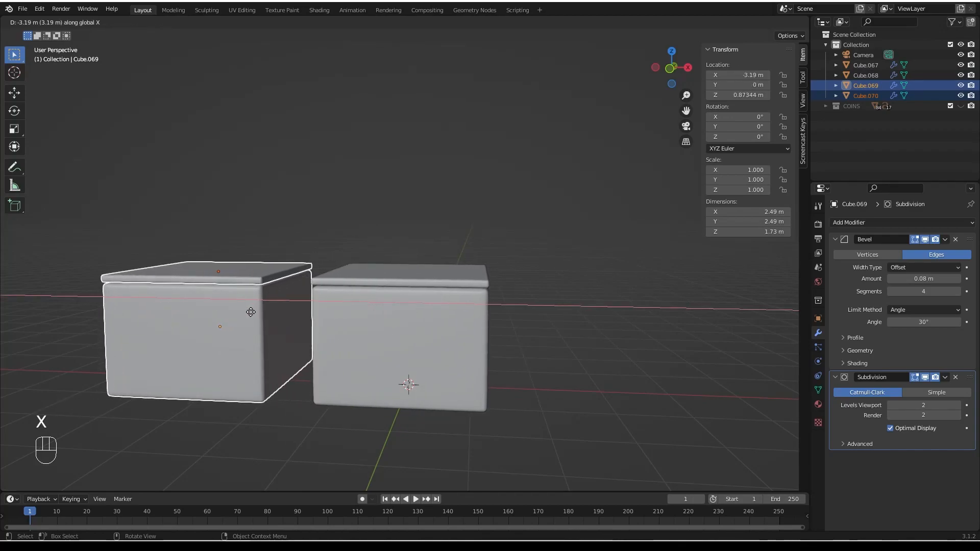
click(225, 305)
middle_drag(271, 335, 302, 349)
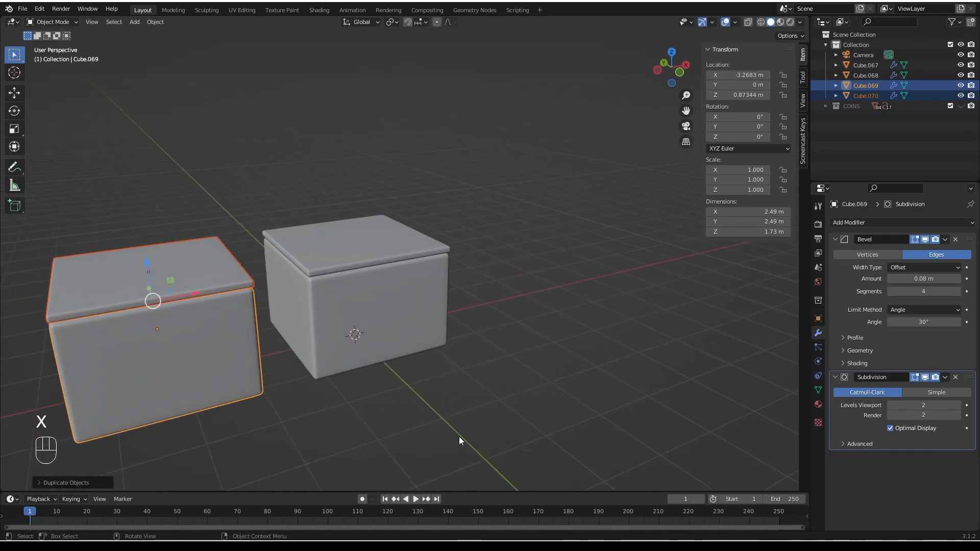
Scale the duplicated platform uniformly to about 0.741.
key(s)
click(247, 383)
middle_drag(247, 383, 217, 345)
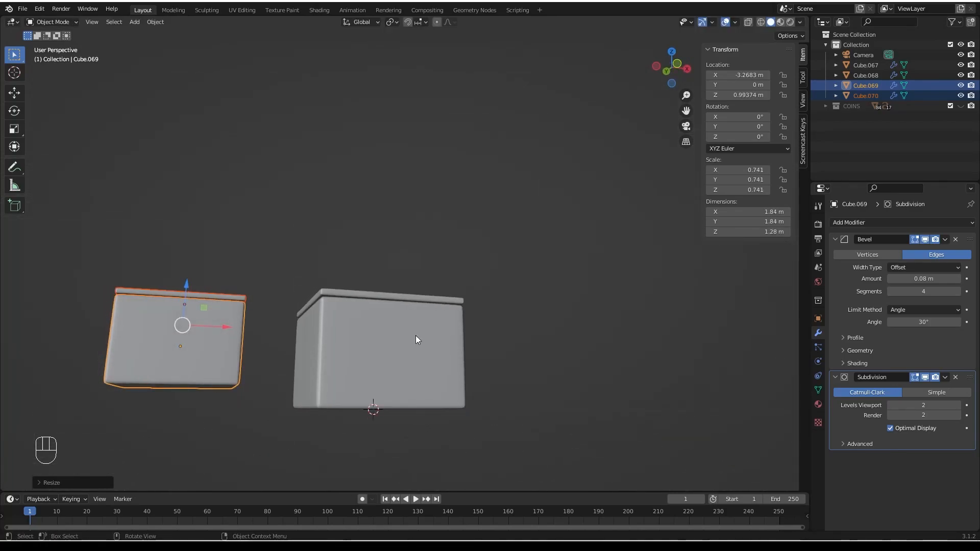
In the front orthographic view, lower the smaller platform to the ground line, its cube at about 0.65 m on Z.
click(687, 69)
middle_drag(458, 379, 618, 317)
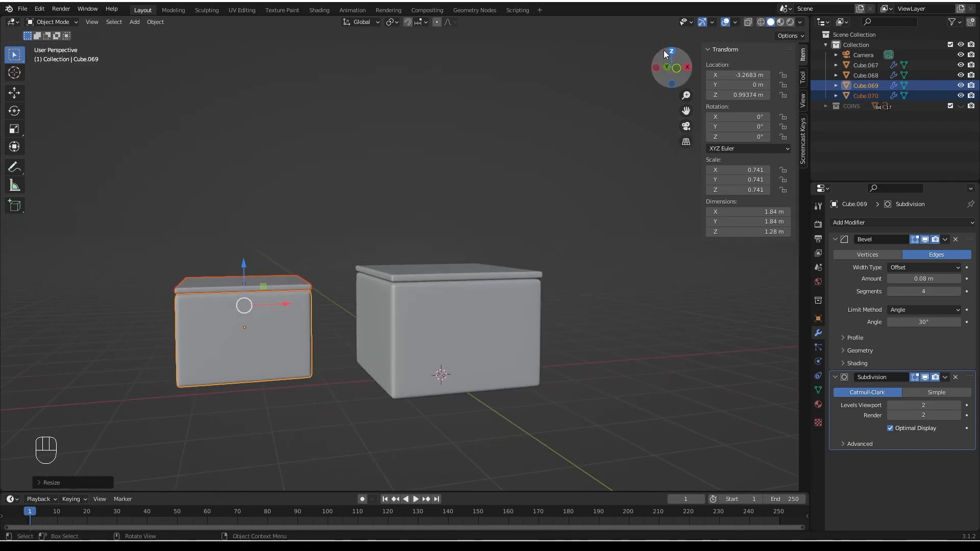
click(677, 69)
drag(251, 267, 253, 296)
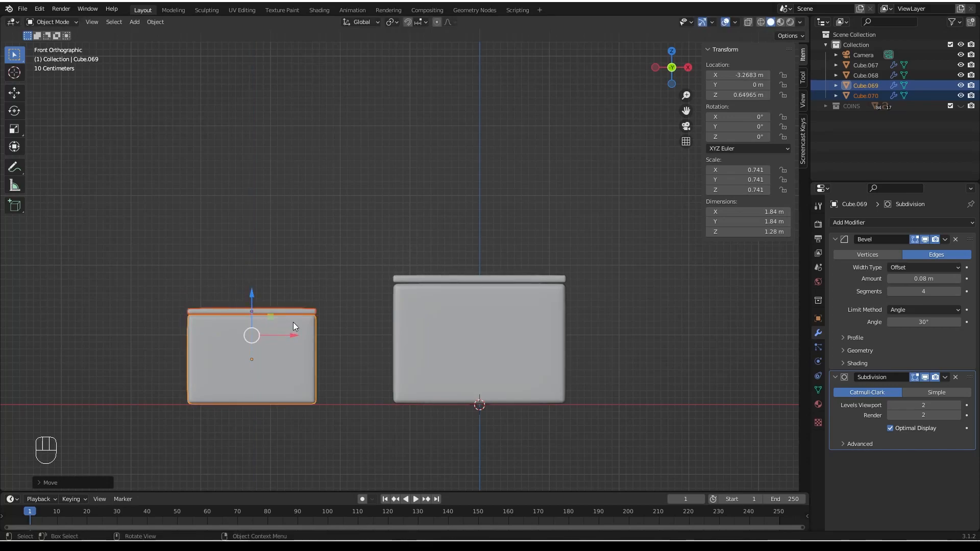
Select the larger platform's cube and slab together and lower them slightly along Z to the ground line.
scroll(274, 359, up, 3)
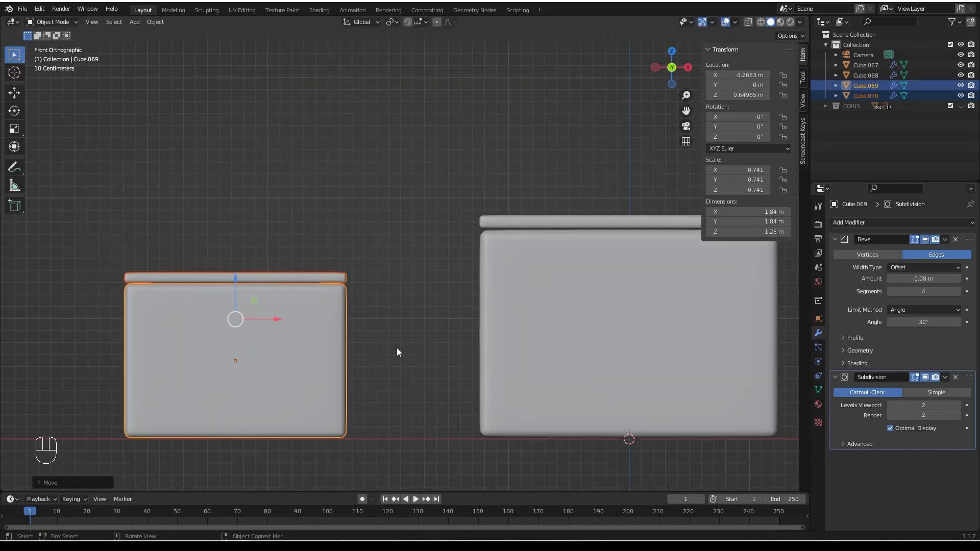
click(545, 224)
shift+click(571, 284)
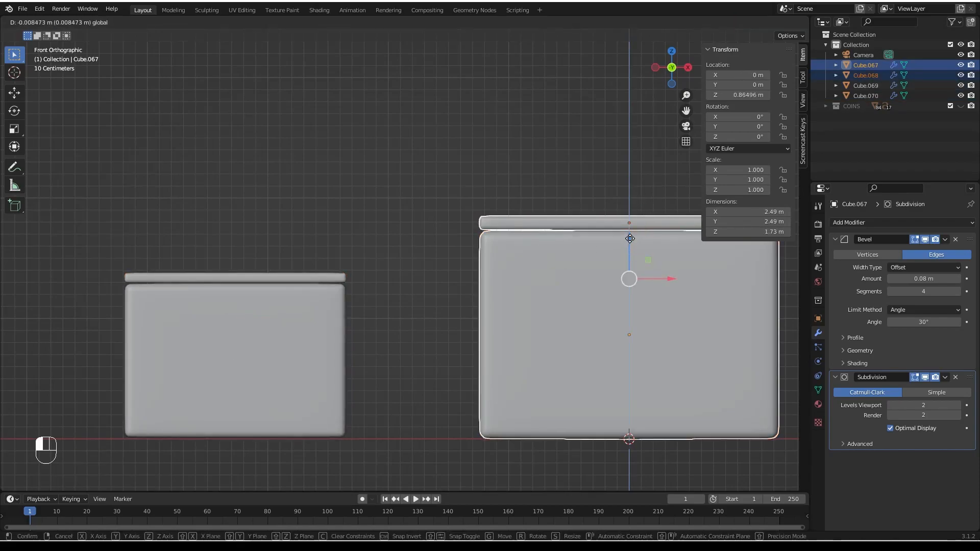
Move the smaller platform's cube and slab together along X, closer to the larger platform, to about -2.81 m.
click(275, 345)
shift+click(295, 281)
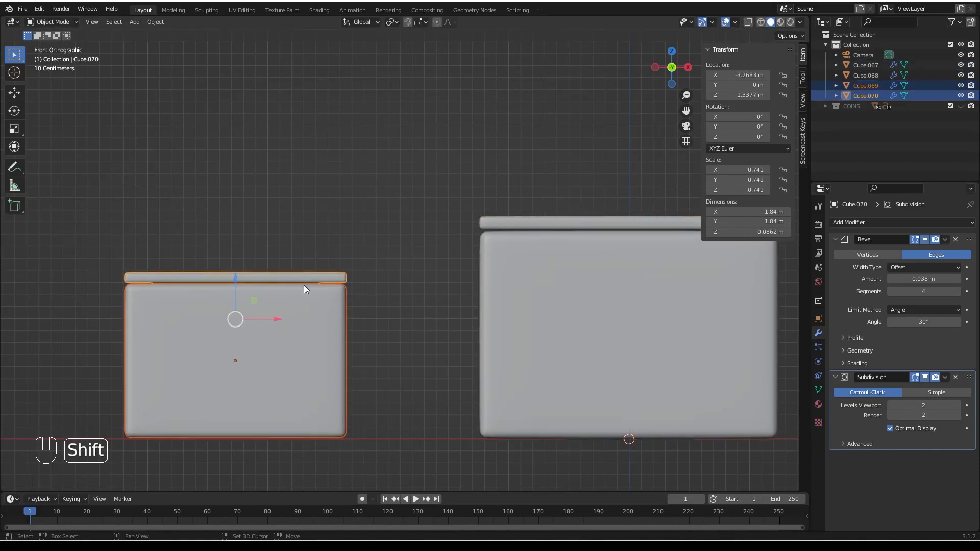
drag(284, 319, 342, 327)
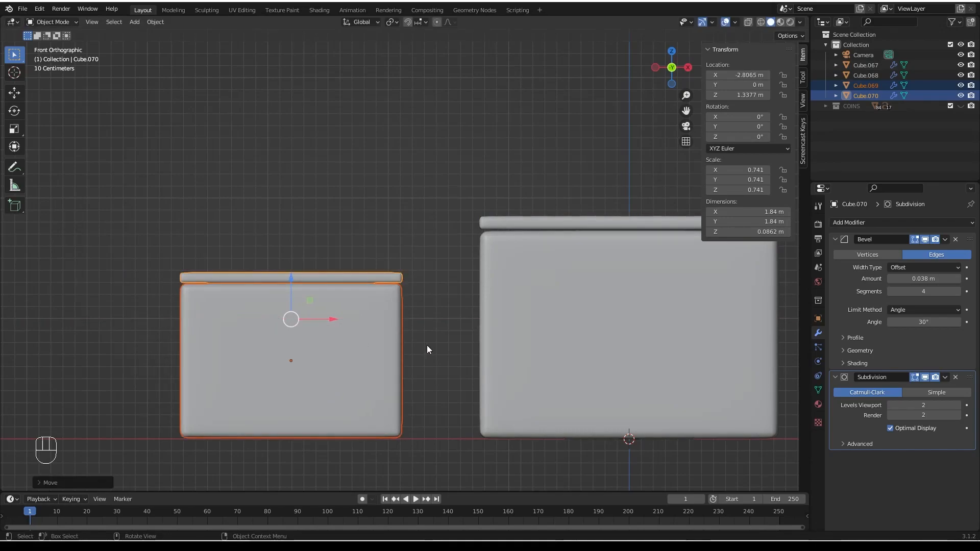
Apply the scale of the smaller platform's cube and slab.
scroll(689, 314, down, 3)
middle_drag(489, 305, 485, 335)
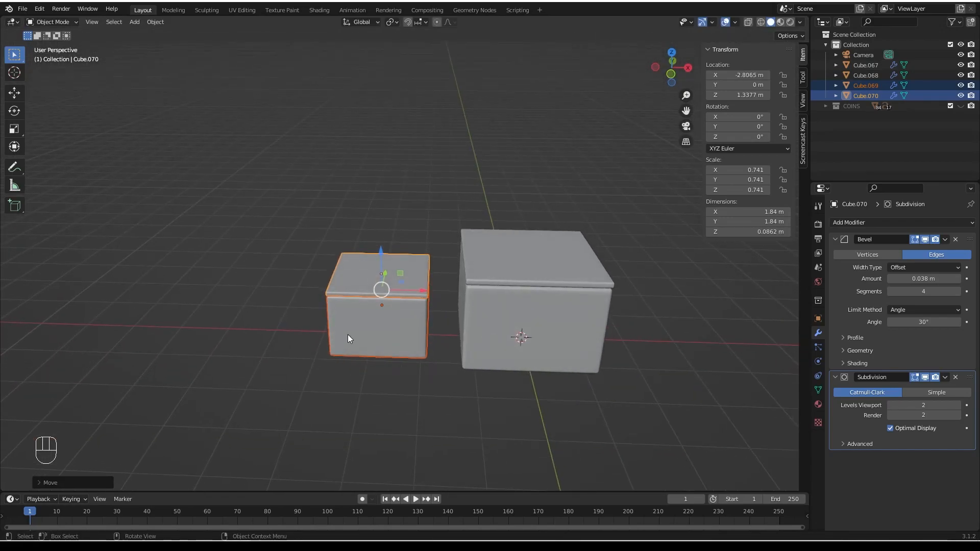
scroll(466, 321, up, 3)
scroll(459, 306, up, 1)
scroll(433, 304, down, 1)
key(ctrl+a)
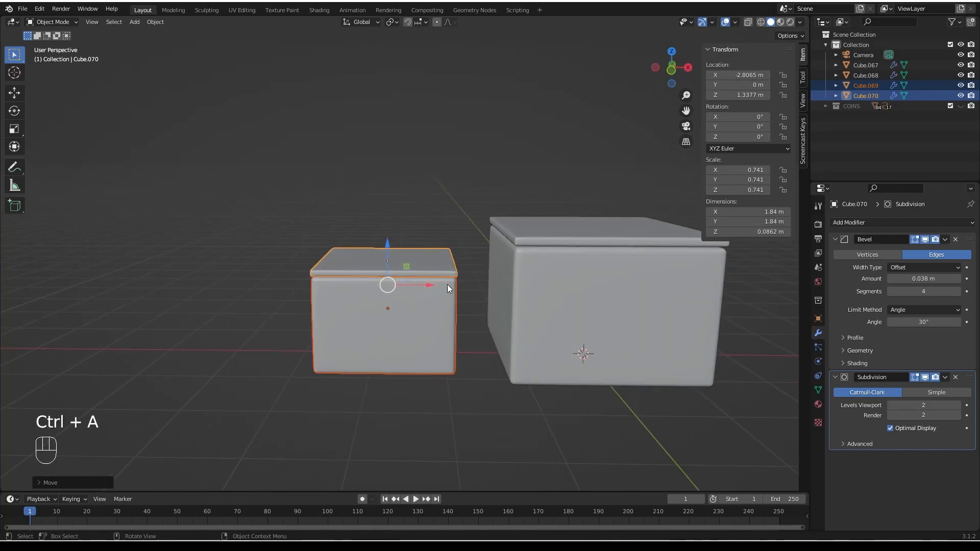
key(ctrl+a)
click(330, 313)
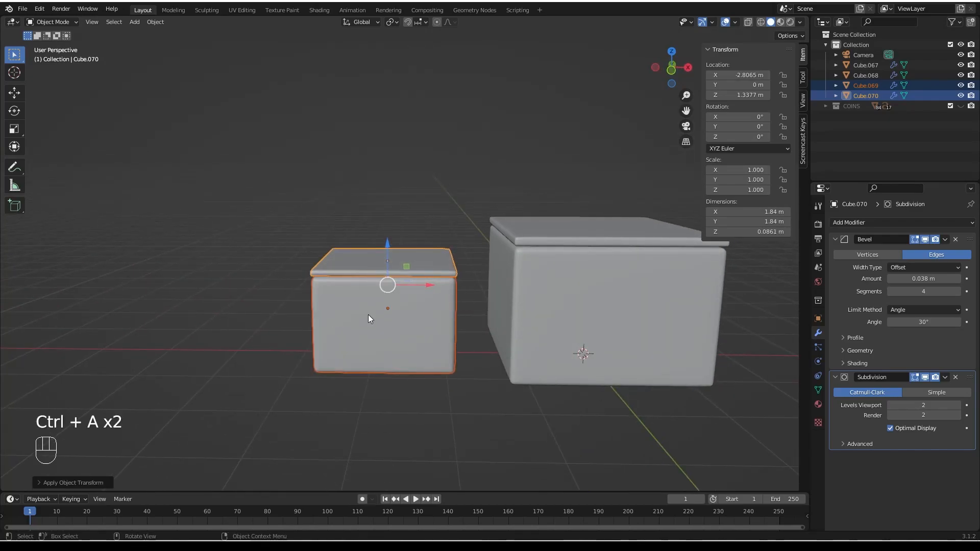
scroll(359, 312, up, 2)
middle_drag(354, 308, 423, 342)
Move both platforms' cubes and slabs into a new collection named "platform".
scroll(403, 331, down, 3)
scroll(428, 327, down, 2)
scroll(426, 327, down, 1)
click(549, 351)
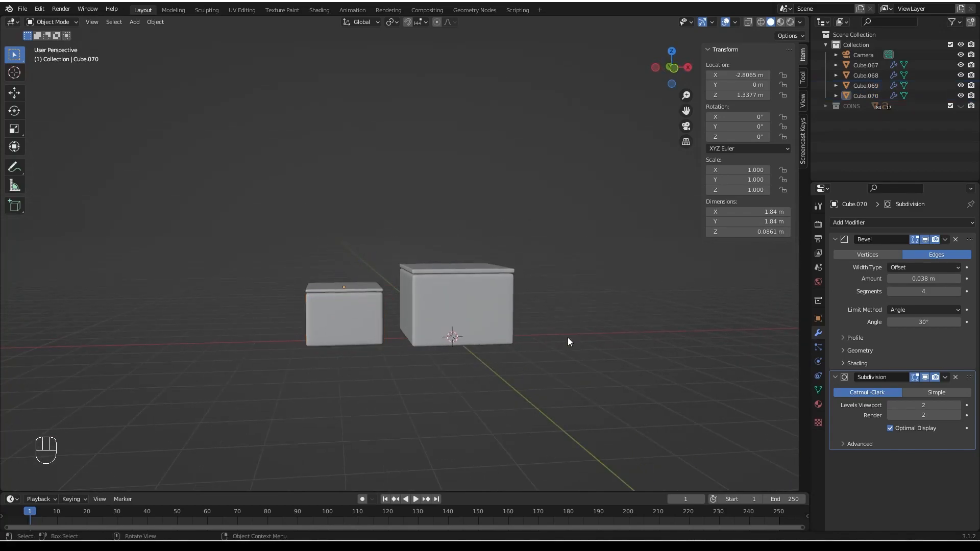
drag(286, 194, 641, 403)
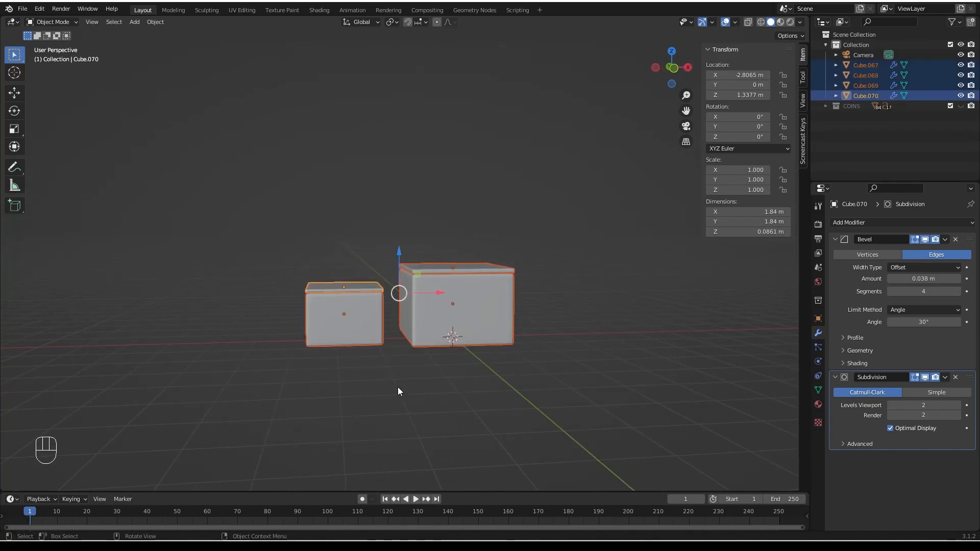
key(ctrl+m)
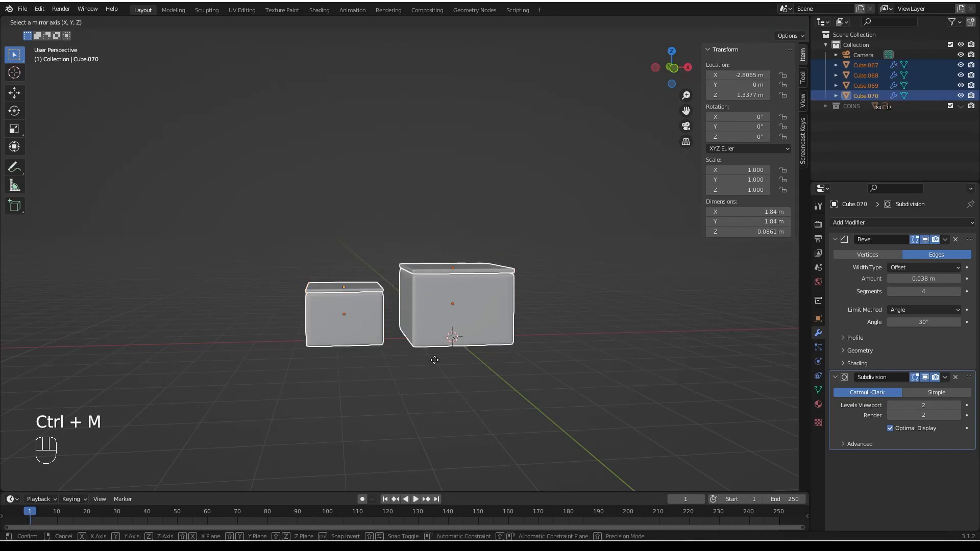
right_click(393, 337)
key(m)
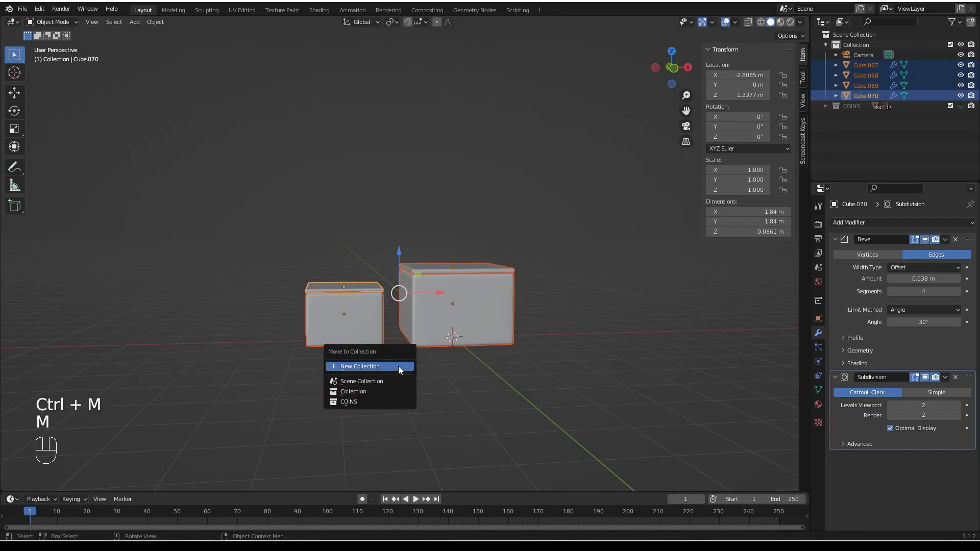
click(399, 366)
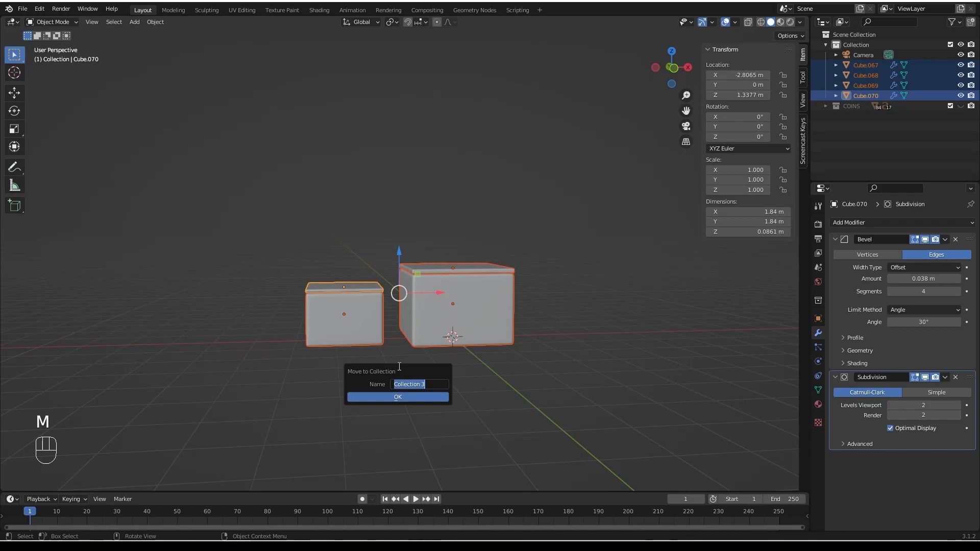
text(PLATFRO)
key(BackSpace)
key(BackSpace)
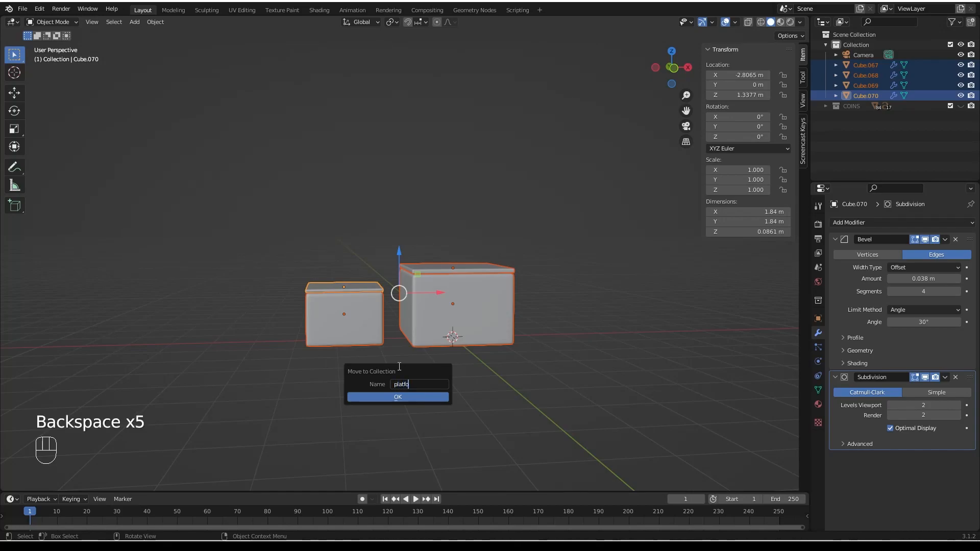
key(Return)
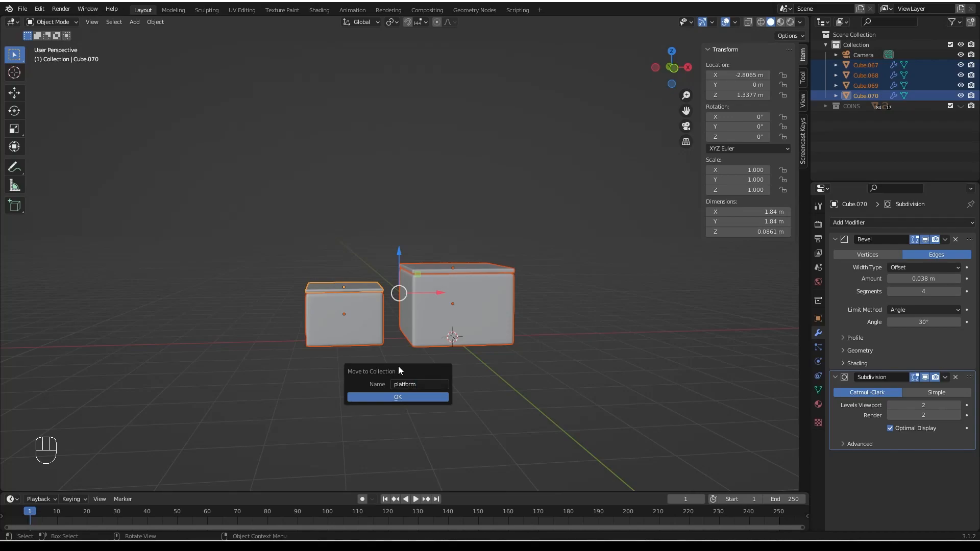
key(Return)
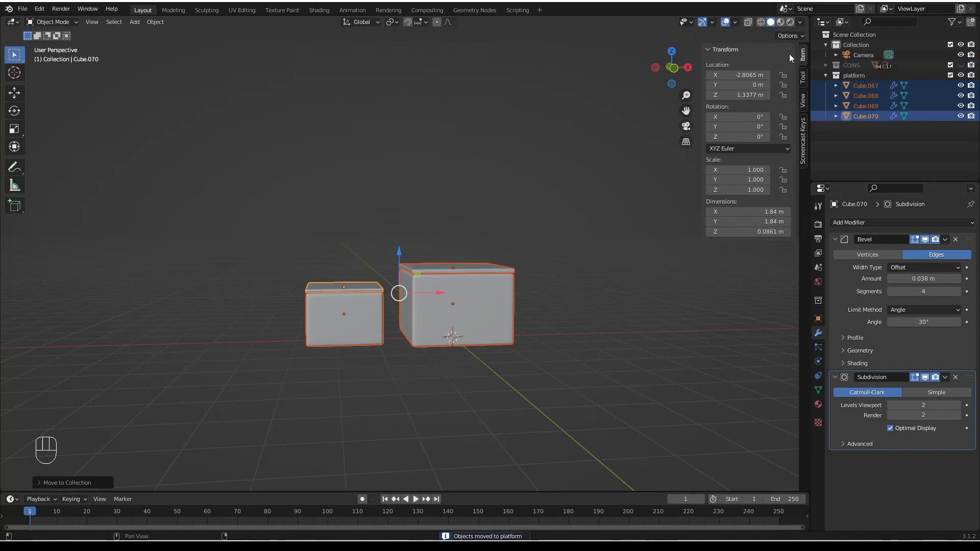
Collapse the platform collection in the outliner and hide it in the viewport.
click(824, 75)
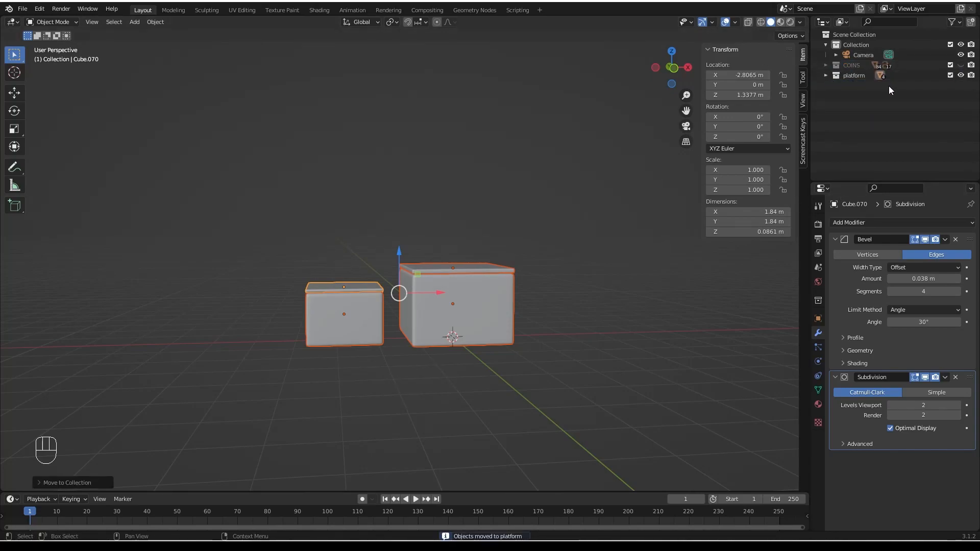
click(961, 75)
click(961, 76)
click(961, 75)
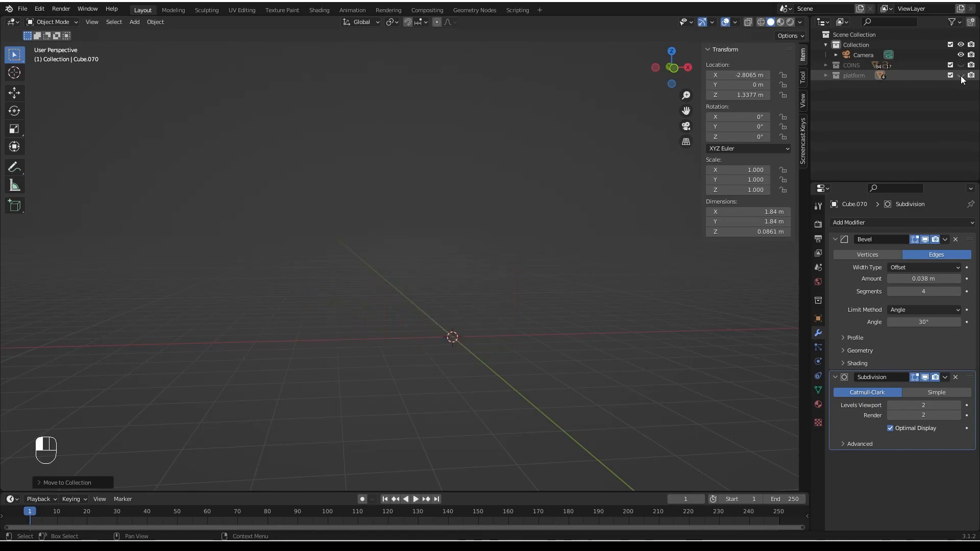
Add a mesh cube at the world origin for the phone body.
middle_drag(617, 236, 350, 385)
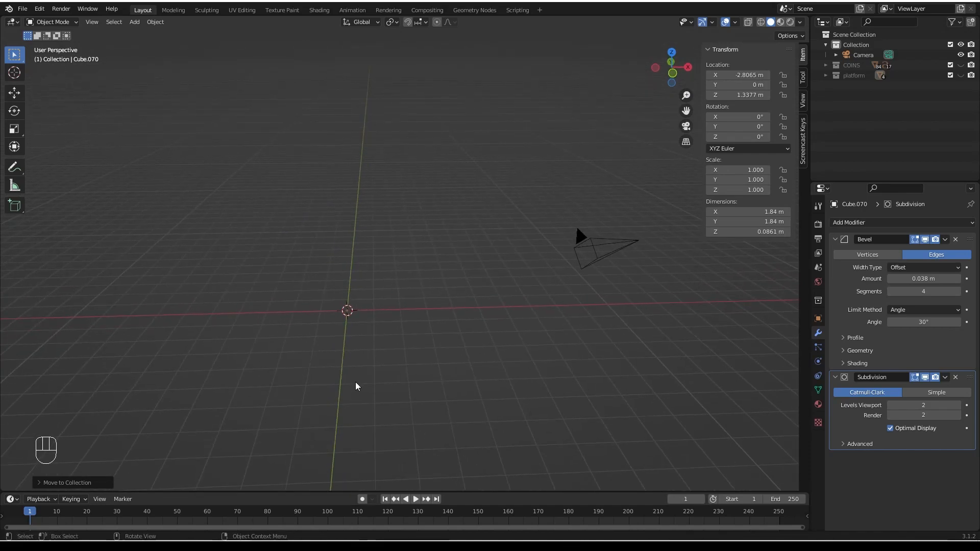
key(shift+a)
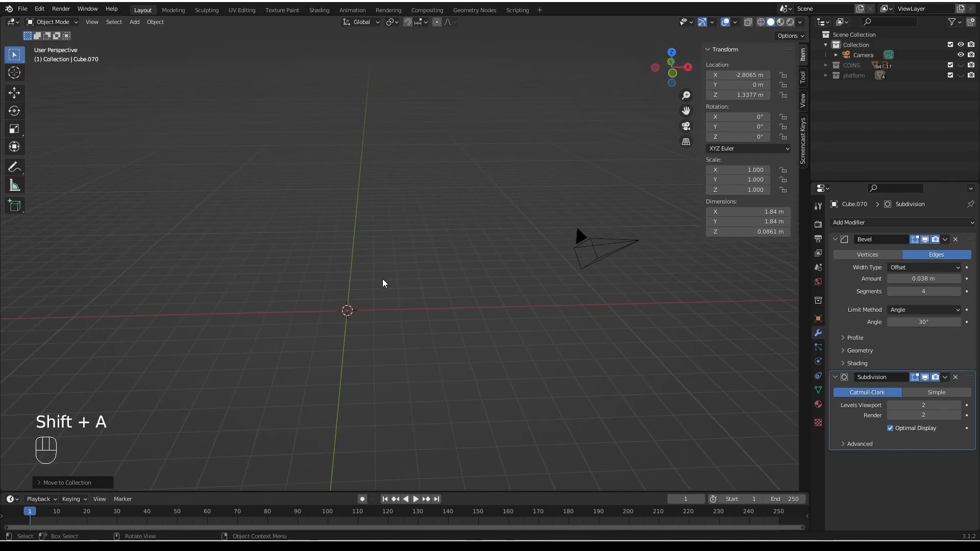
key(shift+a)
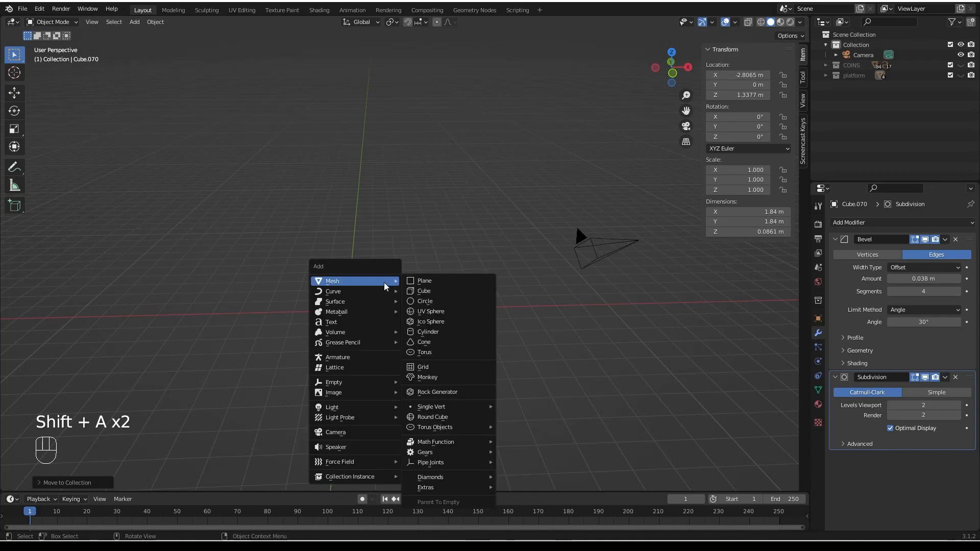
click(420, 291)
mouse_move(373, 319)
middle_down()
mouse_move(371, 331)
mouse_move(354, 329)
mouse_move(368, 316)
mouse_move(357, 326)
mouse_move(355, 310)
mouse_move(370, 305)
middle_up()
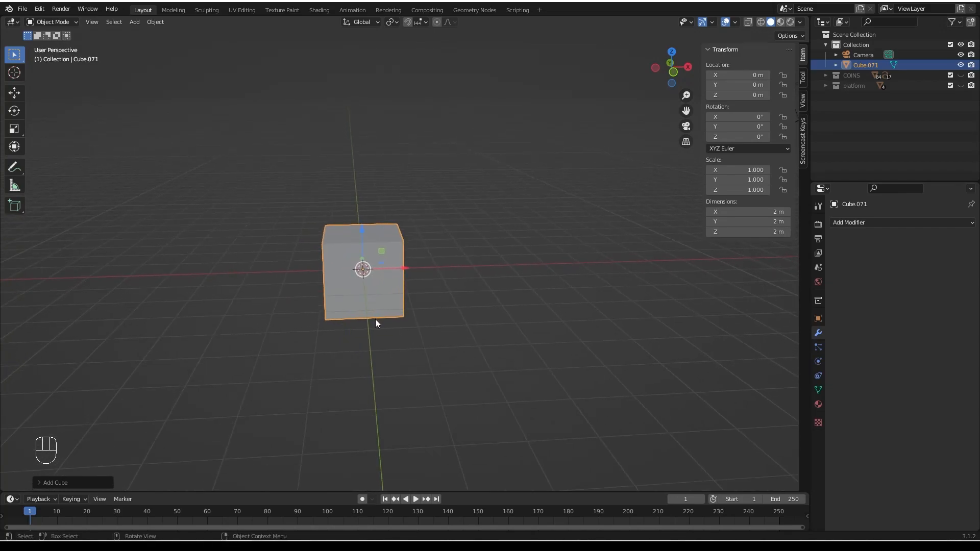
Flatten the new cube along Z to a thickness of about 0.309 m.
key(s)
key(z)
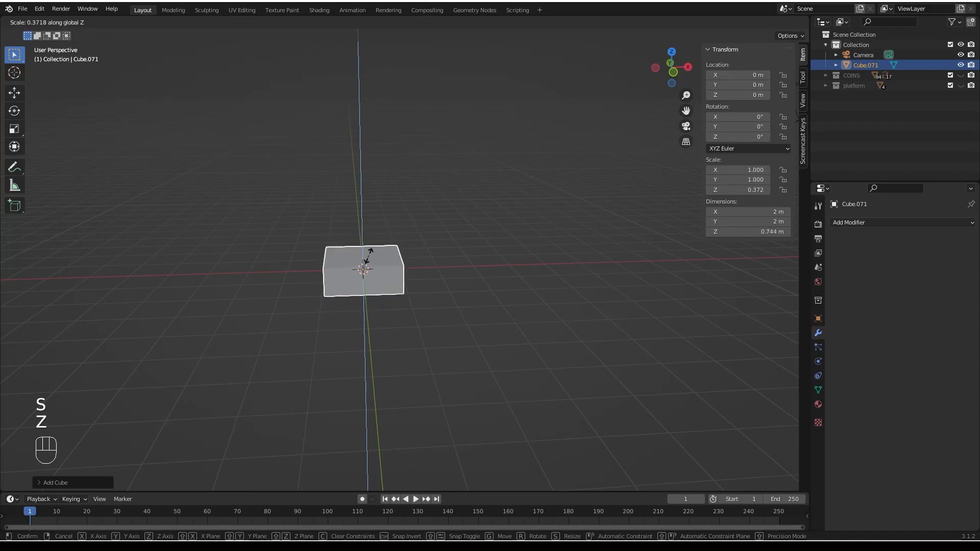
click(405, 269)
middle_drag(398, 296, 379, 309)
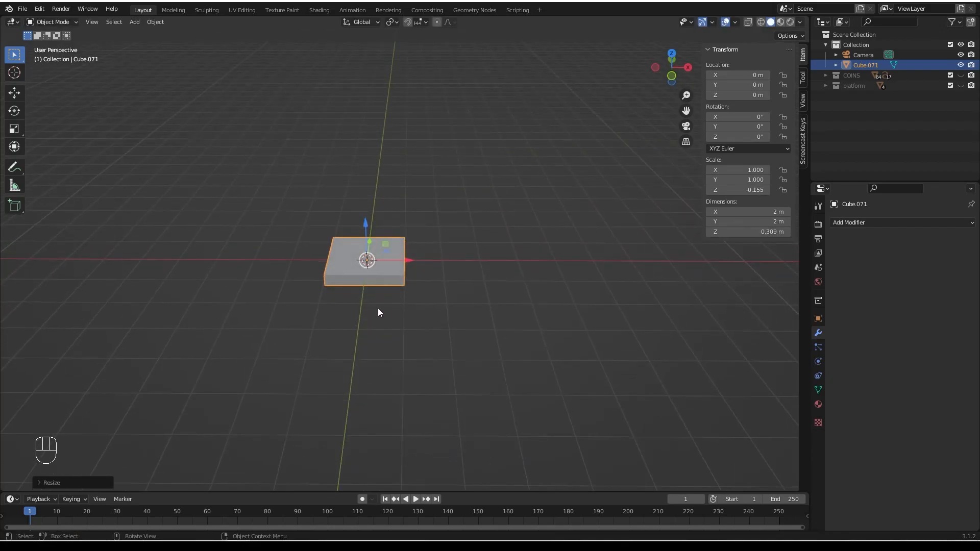
In the top orthographic view, stretch the flat cube to about 3.1 m along X and 6.26 m along Y.
click(672, 54)
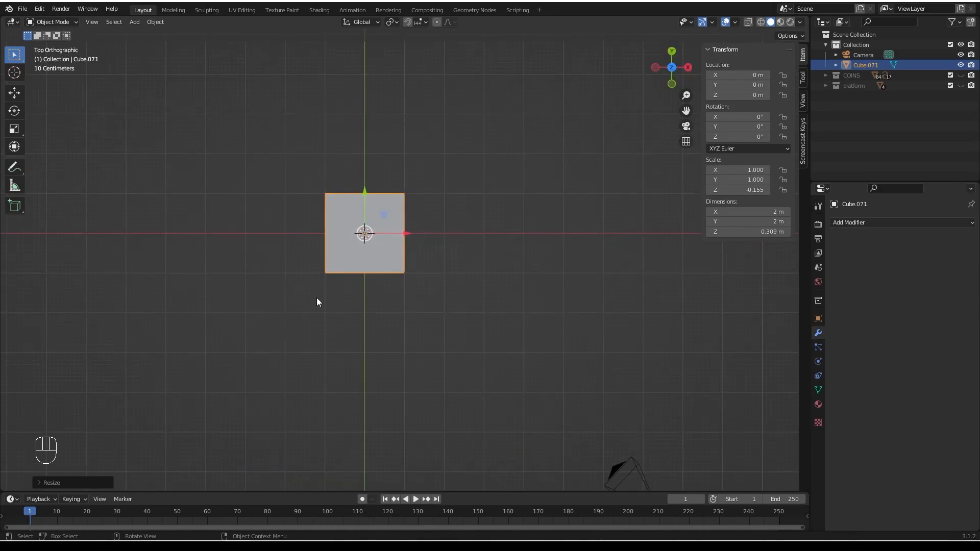
scroll(380, 209, down, 2)
shift+middle_drag(393, 226, 442, 266)
key(s)
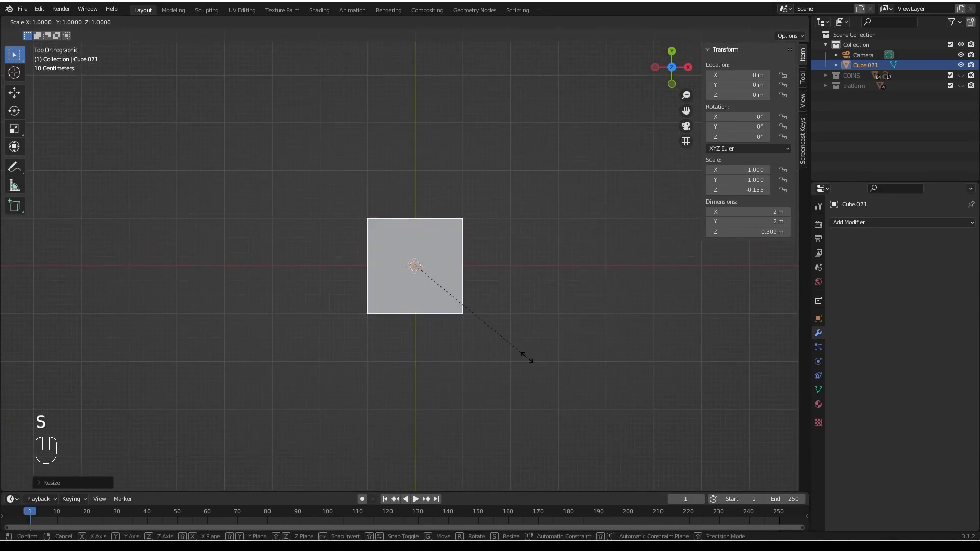
key(x)
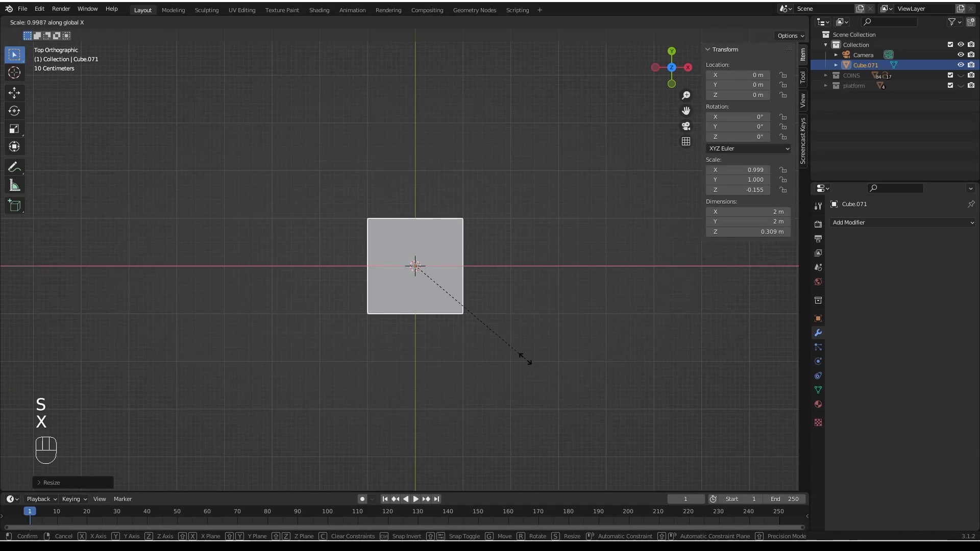
click(625, 335)
key(s)
key(y)
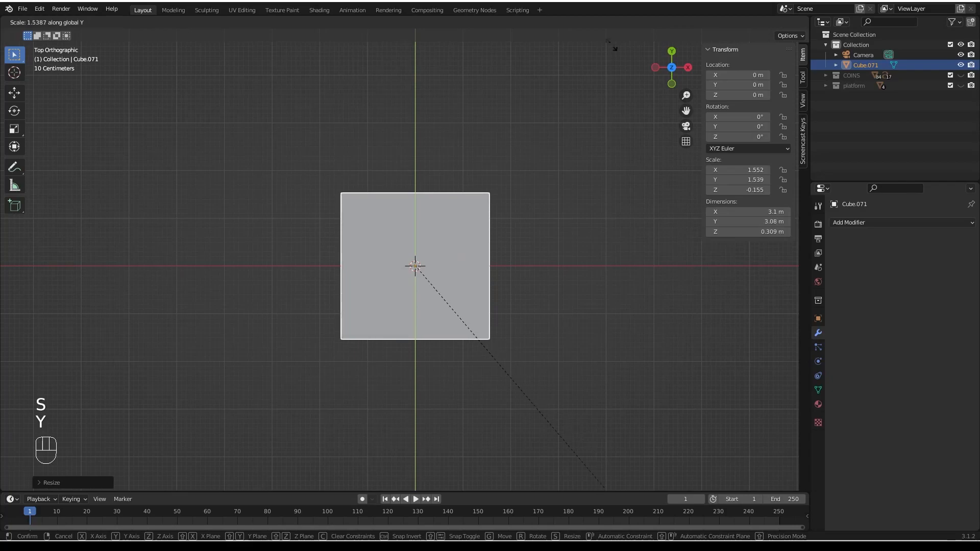
click(655, 345)
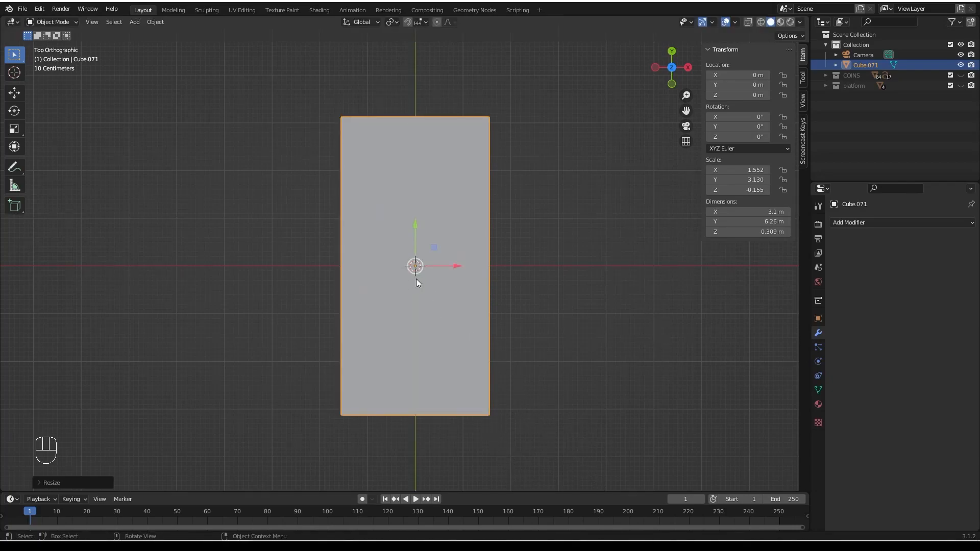
Widen the phone body along X to about 3.36 m.
key(s)
key(x)
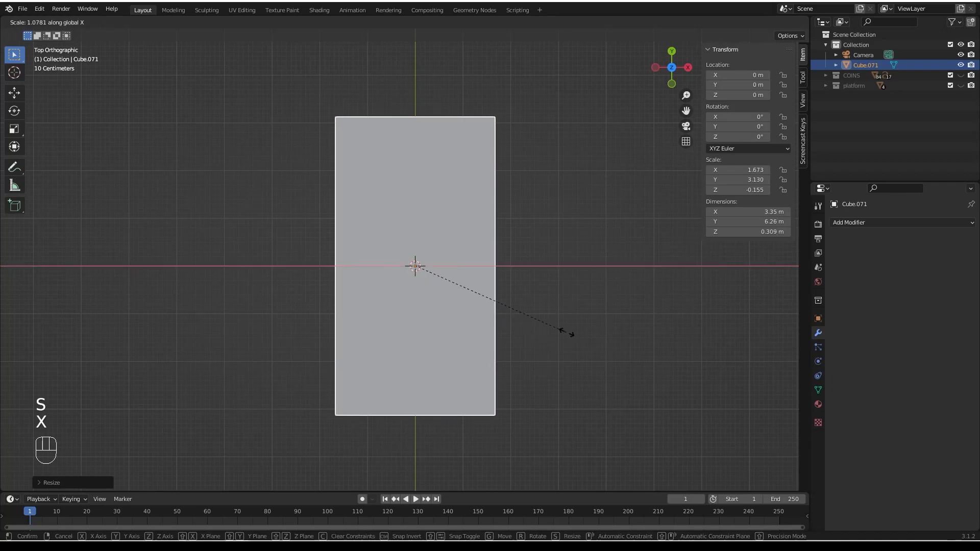
click(535, 361)
Apply the phone body's scale.
middle_drag(520, 338, 376, 351)
scroll(393, 357, down, 2)
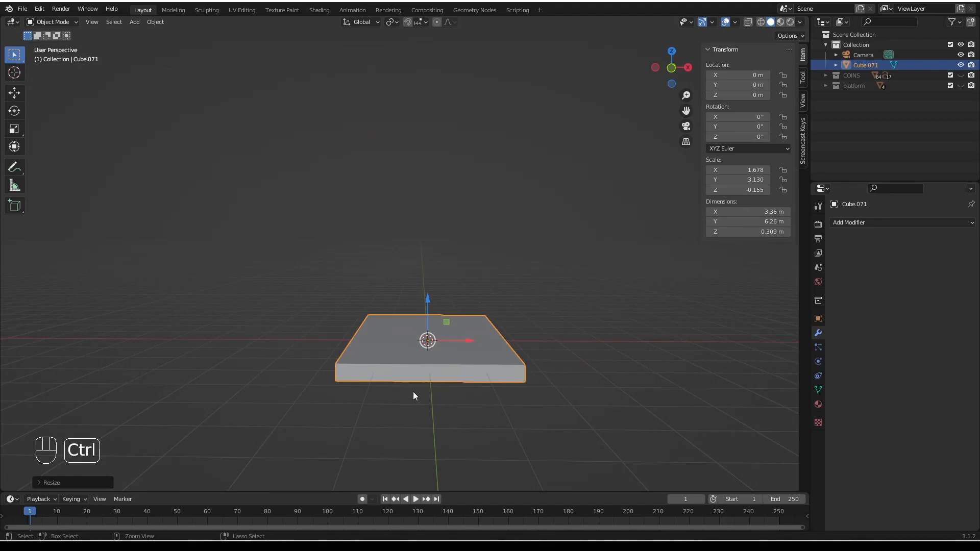
key(ctrl+a)
click(412, 390)
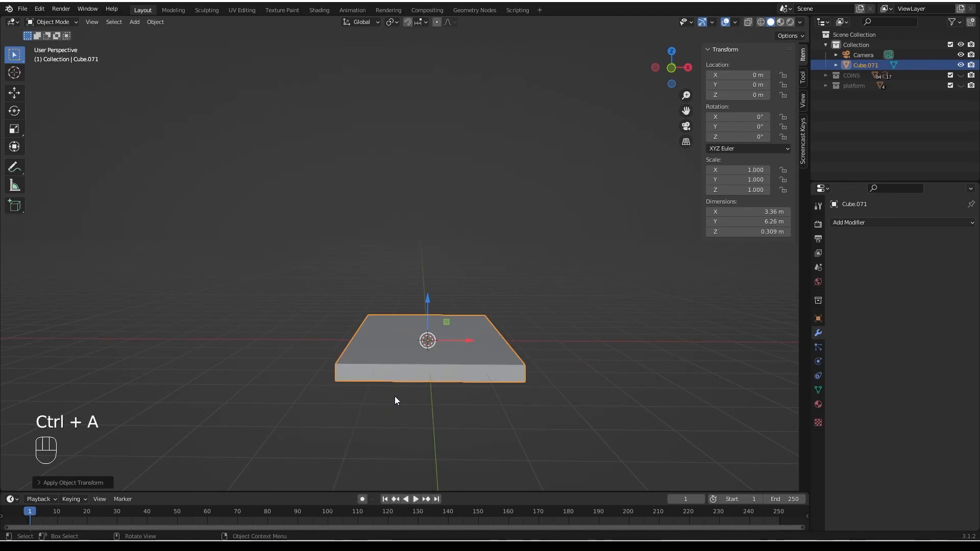
In Edit Mode, bevel the slab's four vertical corner edges about 0.55 m wide with 6 segments.
key(Tab)
scroll(365, 395, up, 2)
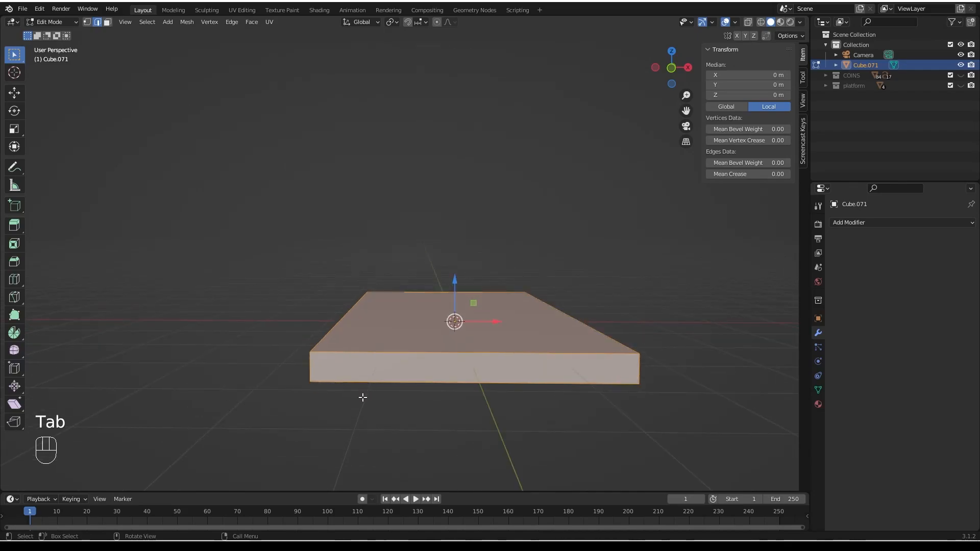
click(314, 372)
middle_drag(314, 372, 376, 377)
middle_drag(276, 399, 326, 398)
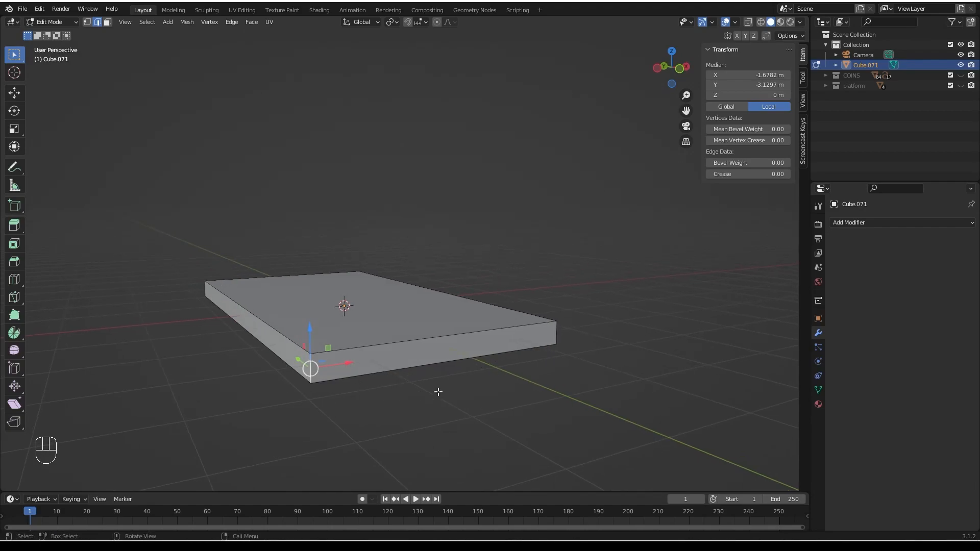
middle_drag(438, 392, 454, 390)
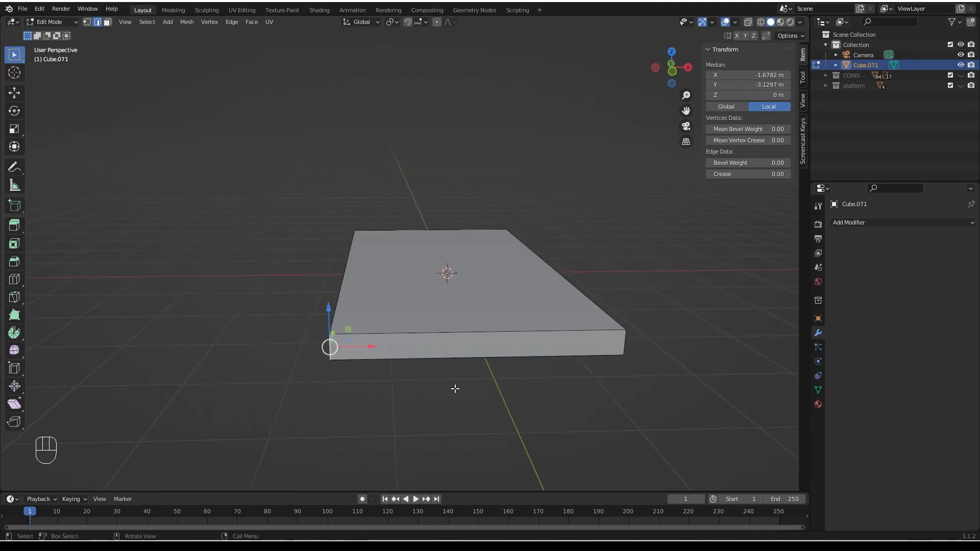
shift+click(626, 341)
middle_drag(626, 341, 606, 309)
shift+click(364, 335)
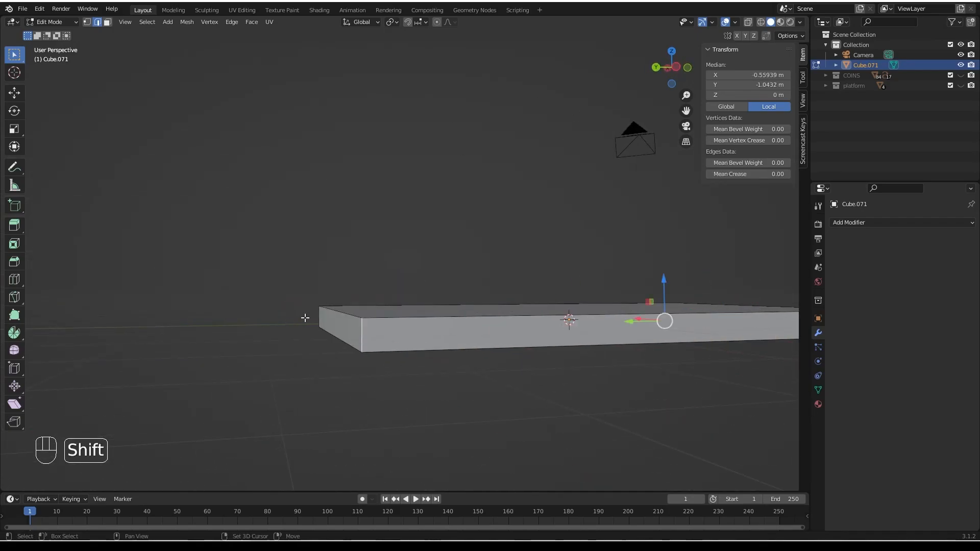
shift+click(319, 317)
middle_drag(331, 336, 427, 341)
scroll(419, 388, up, 4)
key(ctrl)
key(ctrl+b)
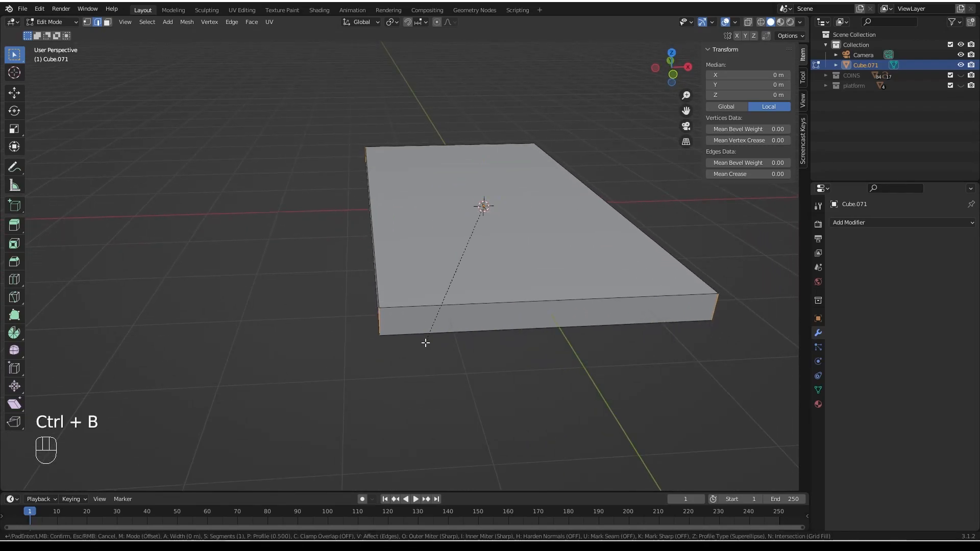
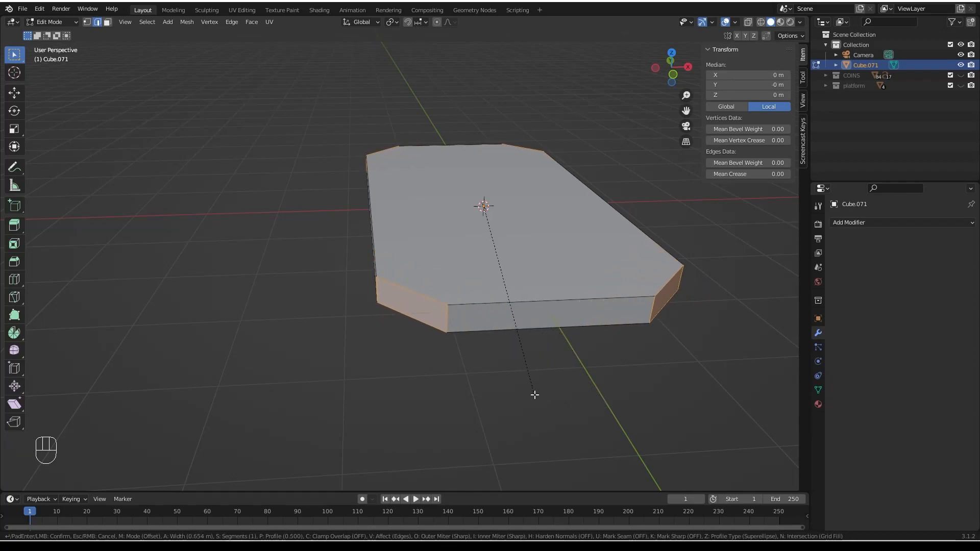
scroll(546, 383, up, 3)
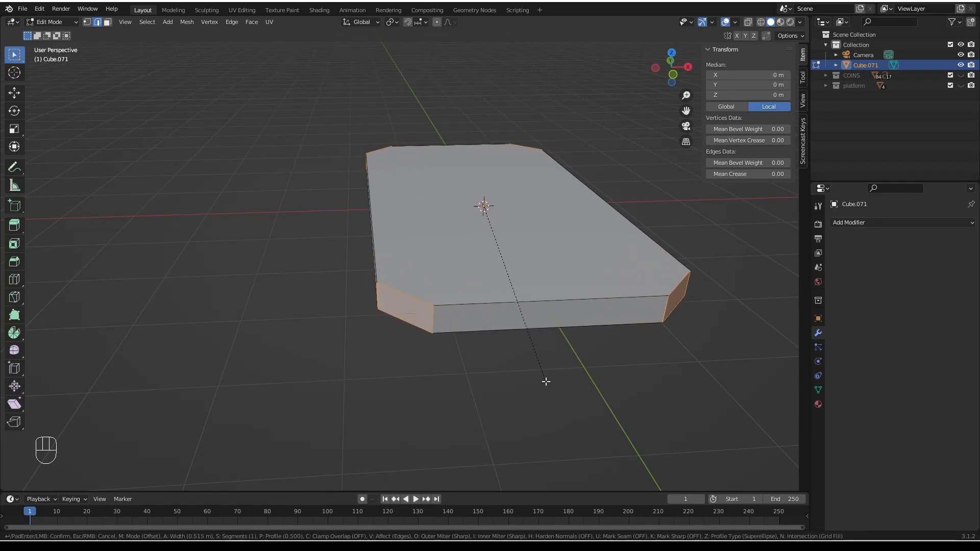
scroll(545, 384, up, 1)
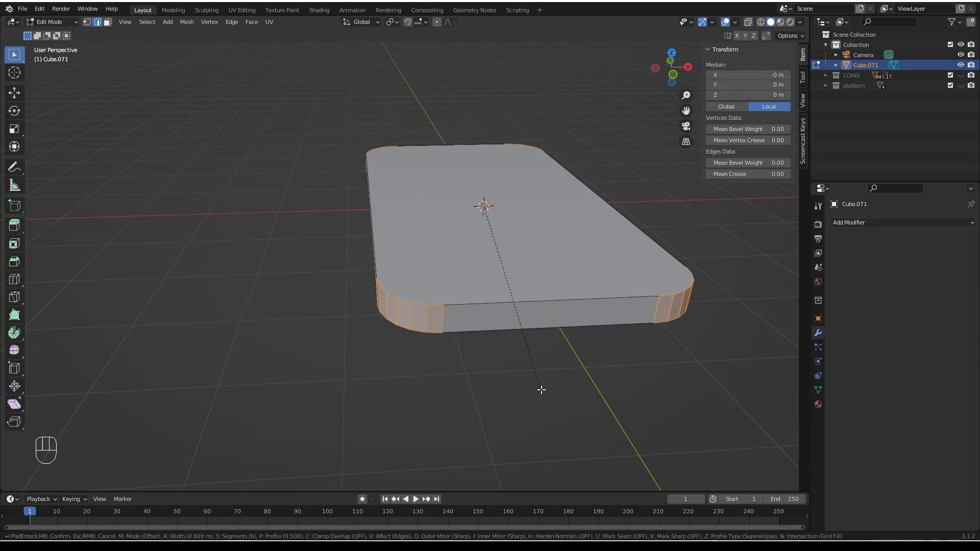
click(537, 386)
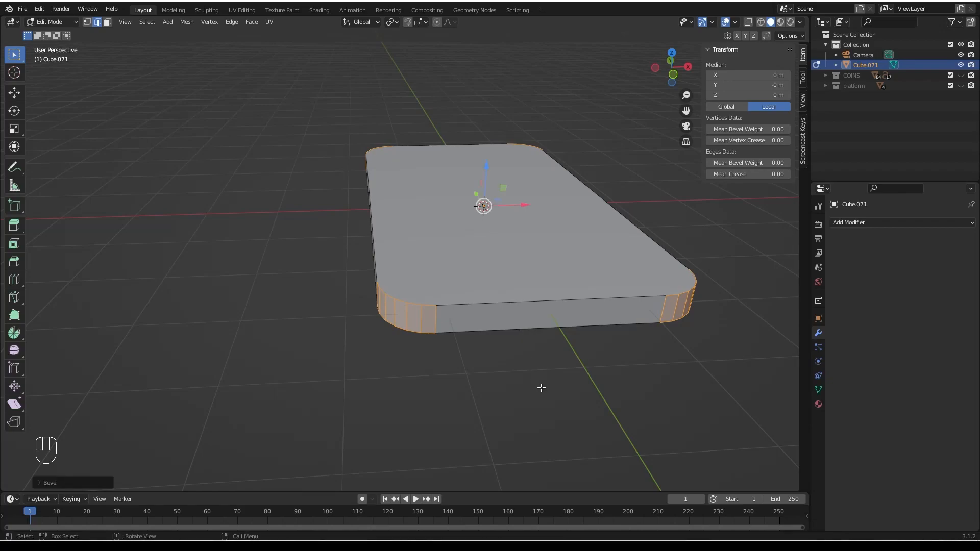
Examine the slab's rounded corners from the side, bottom, top and perspective views.
scroll(539, 387, down, 3)
middle_drag(540, 388, 345, 324)
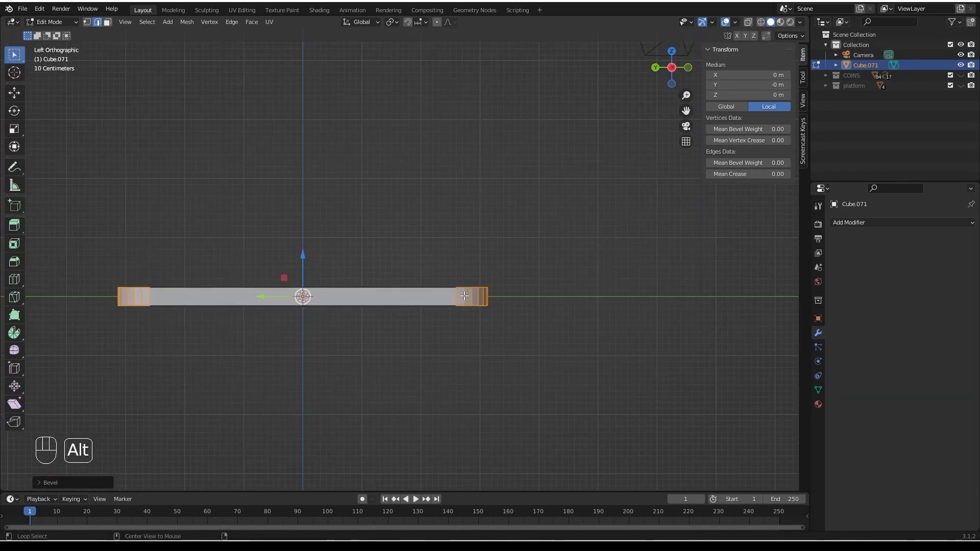
alt+middle_drag(464, 295, 472, 240)
click(673, 71)
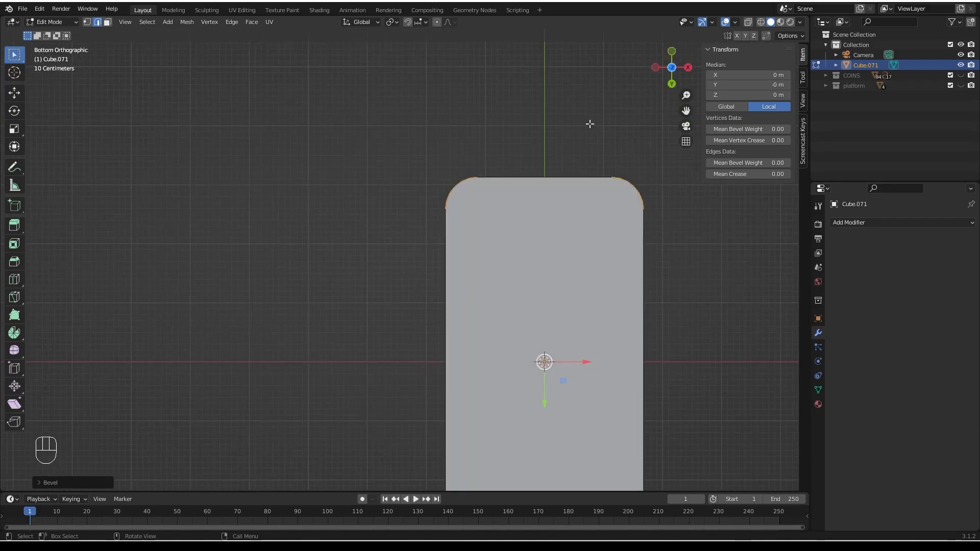
scroll(595, 129, down, 2)
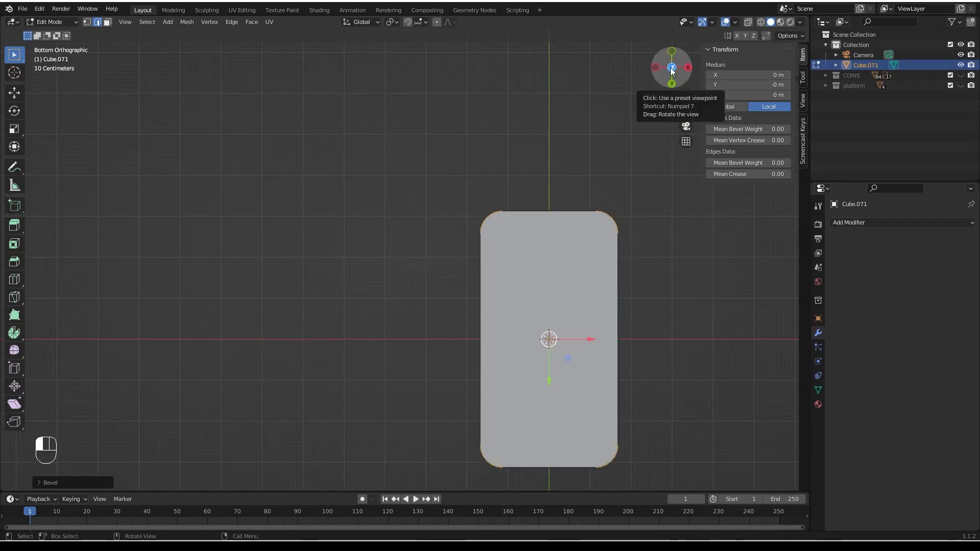
click(672, 70)
scroll(572, 152, up, 2)
shift+middle_drag(608, 152, 501, 254)
middle_drag(515, 381, 380, 400)
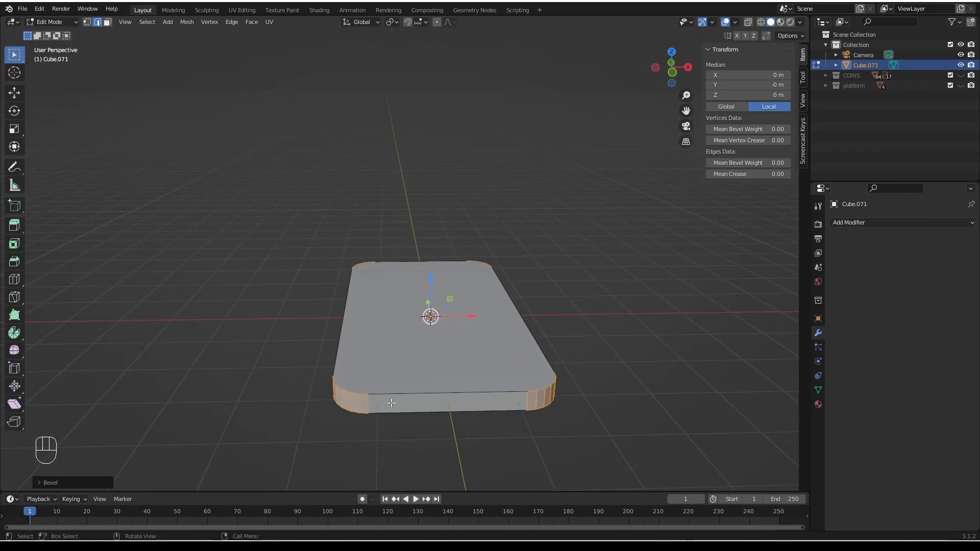
Increase the corner bevel to 8 segments.
key(F9)
key(F9)
drag(582, 373, 583, 373)
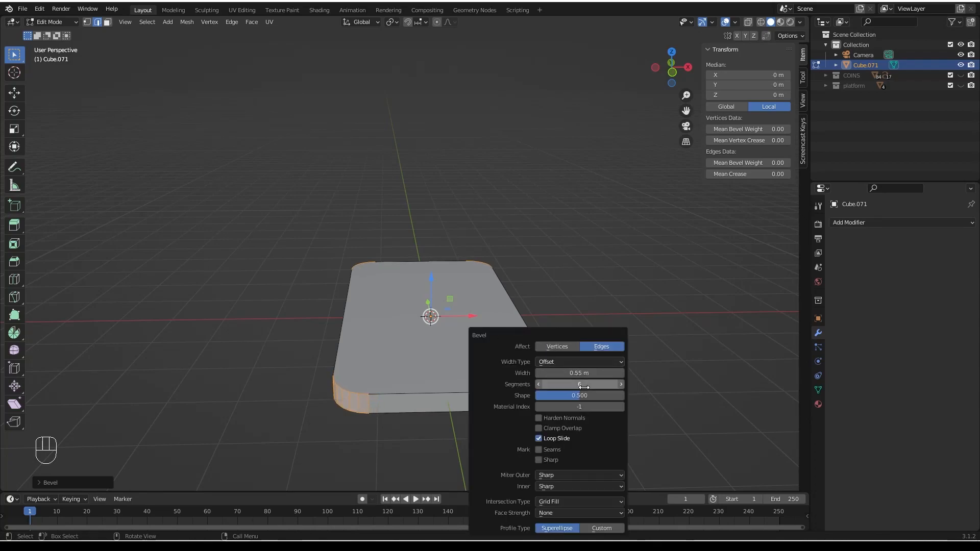
click(622, 384)
click(622, 384)
click(623, 384)
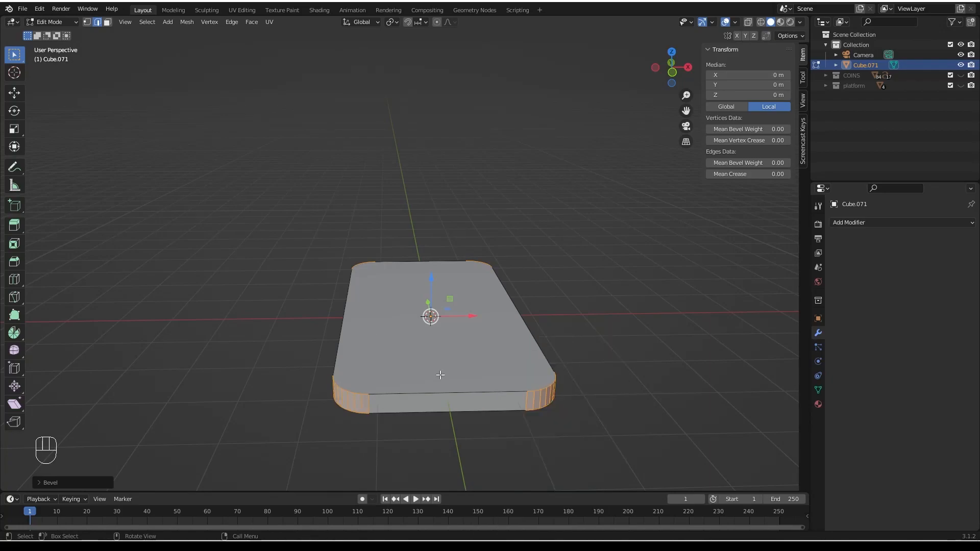
Set the corner bevel's width to 0.05 m.
scroll(439, 375, down, 3)
middle_drag(440, 375, 459, 356)
key(F9)
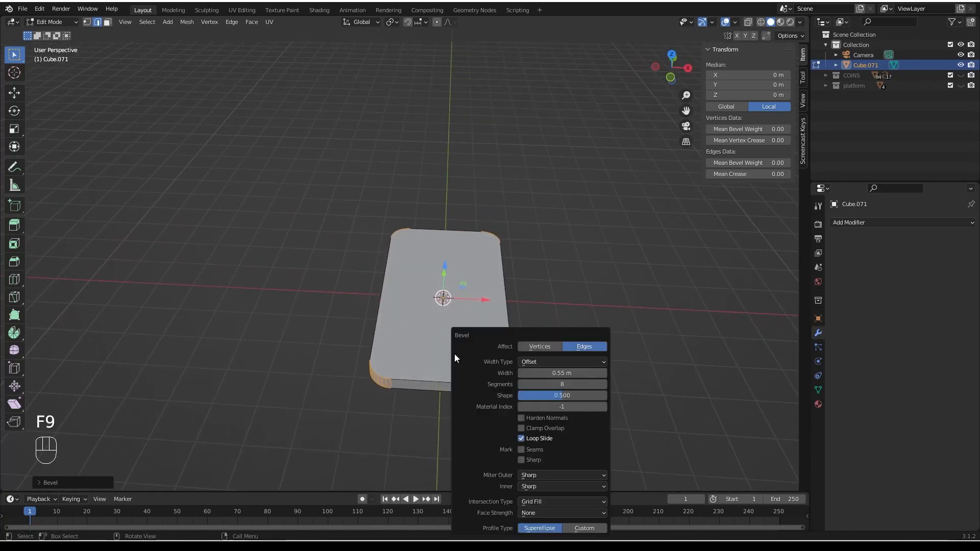
click(553, 373)
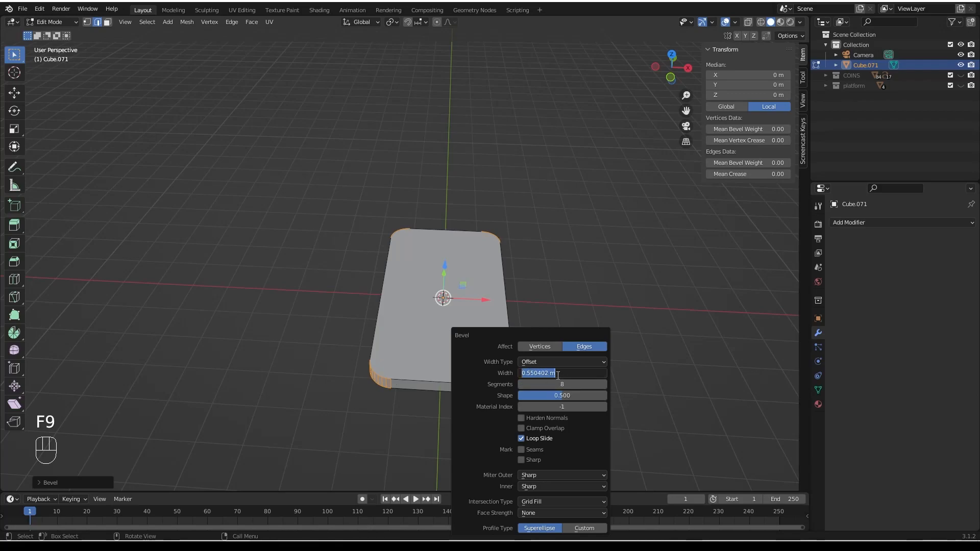
key(BackSpace)
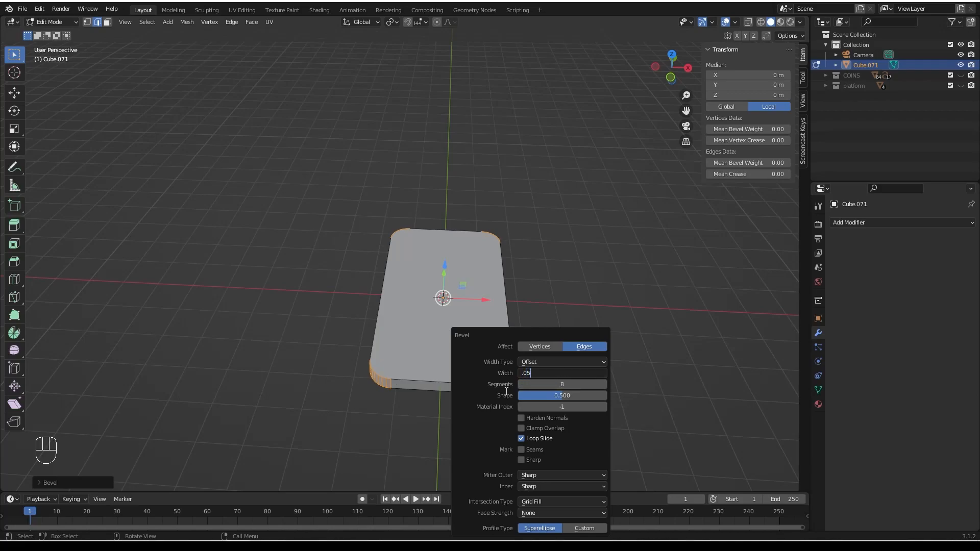
text(.05)
key(Return)
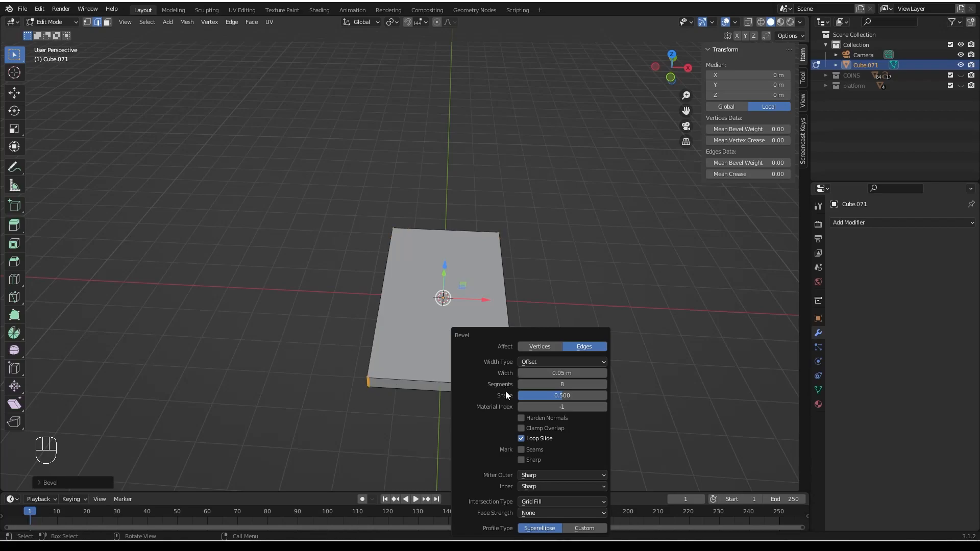
Set the corner bevel's width to 0.5 m and return to Object Mode.
key(F9)
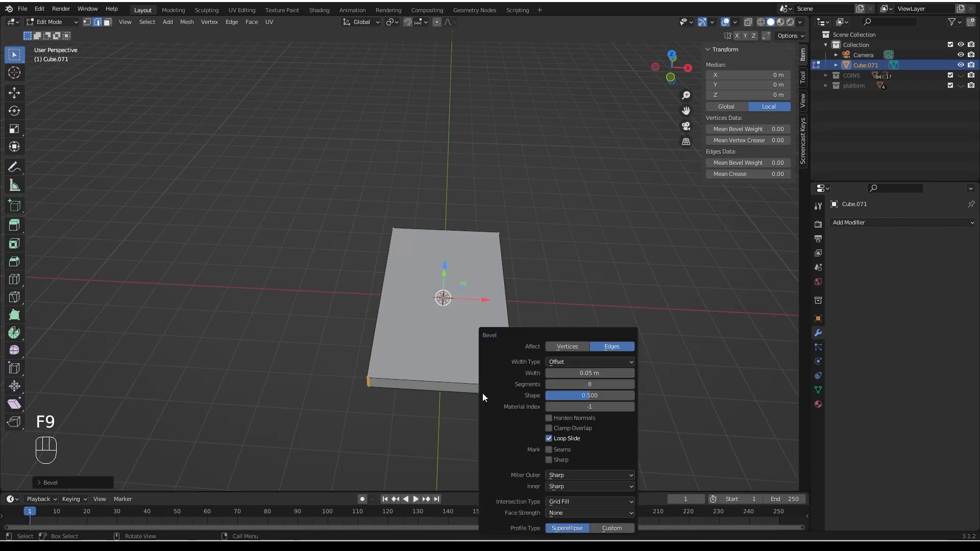
click(594, 373)
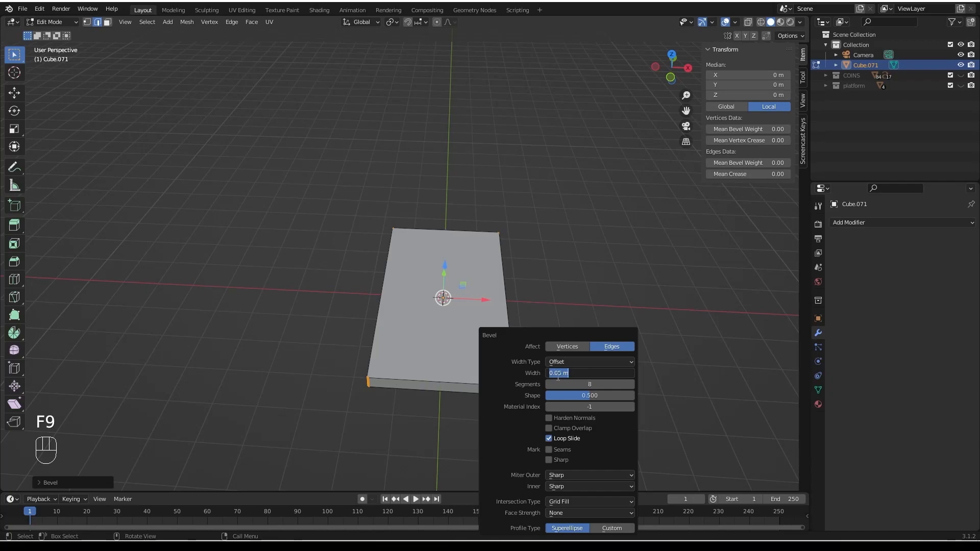
text(.5)
key(Return)
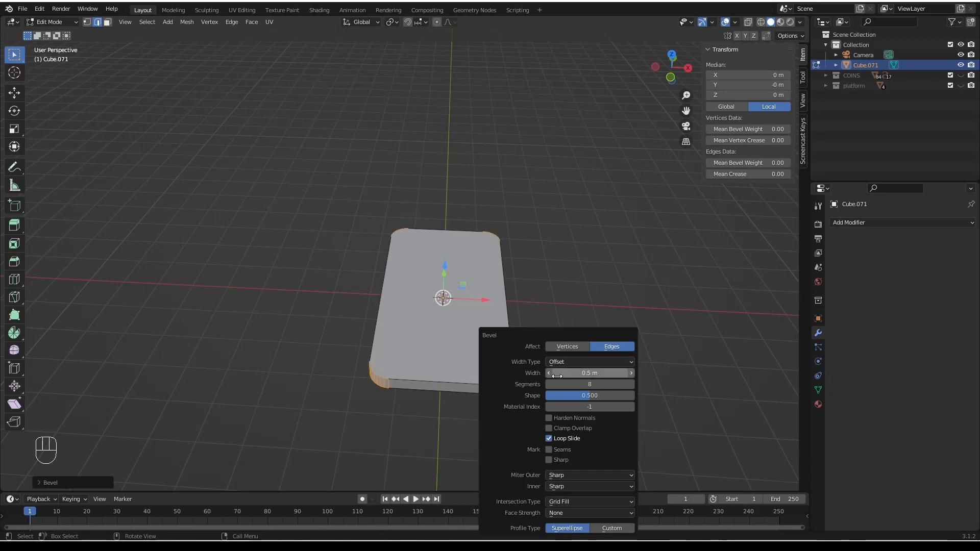
scroll(484, 359, up, 2)
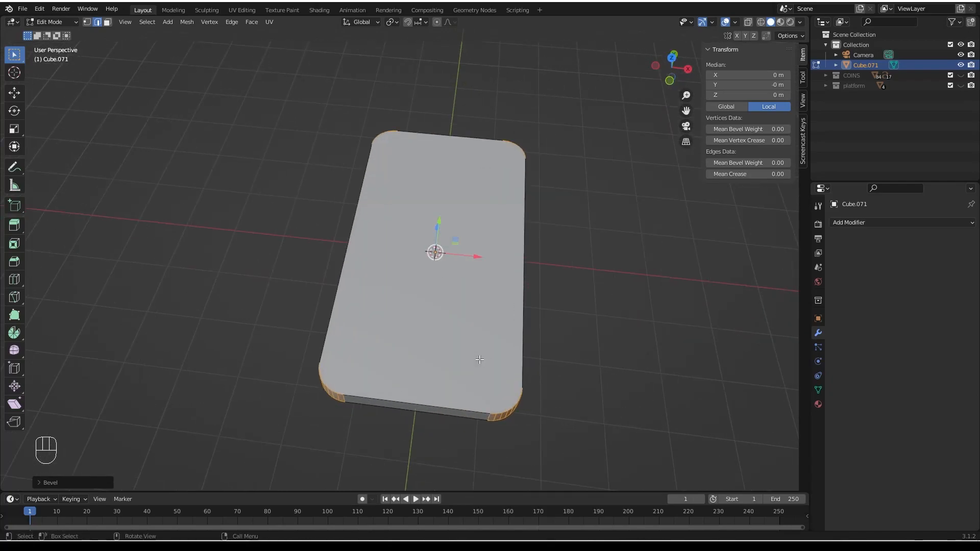
key(Tab)
Add a Bevel modifier to the slab and give it 4 segments.
middle_drag(486, 357, 494, 309)
scroll(420, 398, up, 2)
right_click(389, 357)
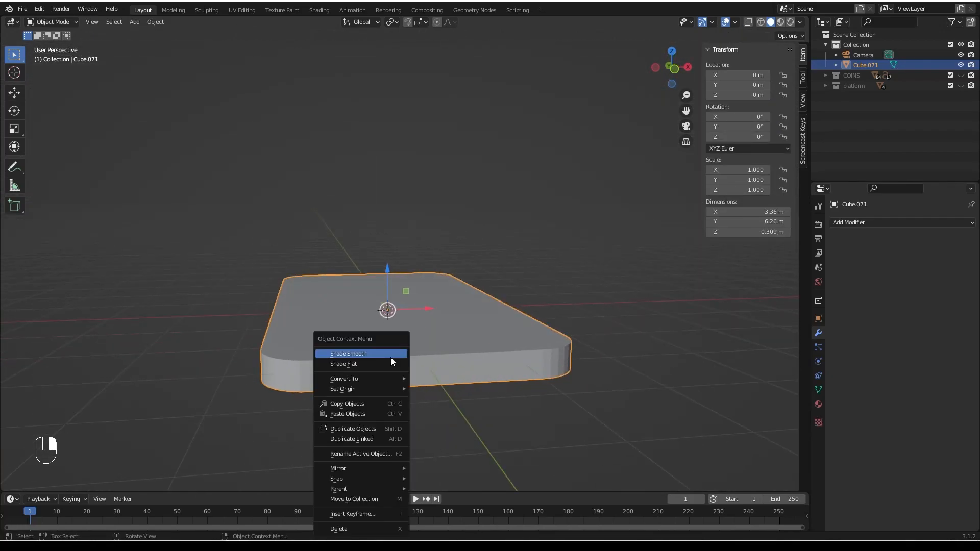
scroll(390, 394, up, 5)
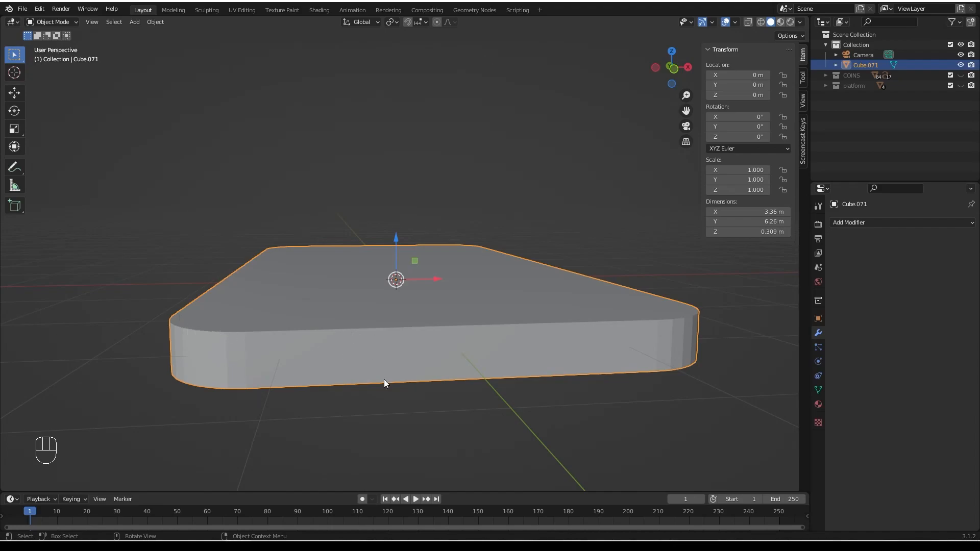
mouse_move(351, 387)
middle_down()
mouse_move(358, 363)
mouse_move(338, 389)
middle_up()
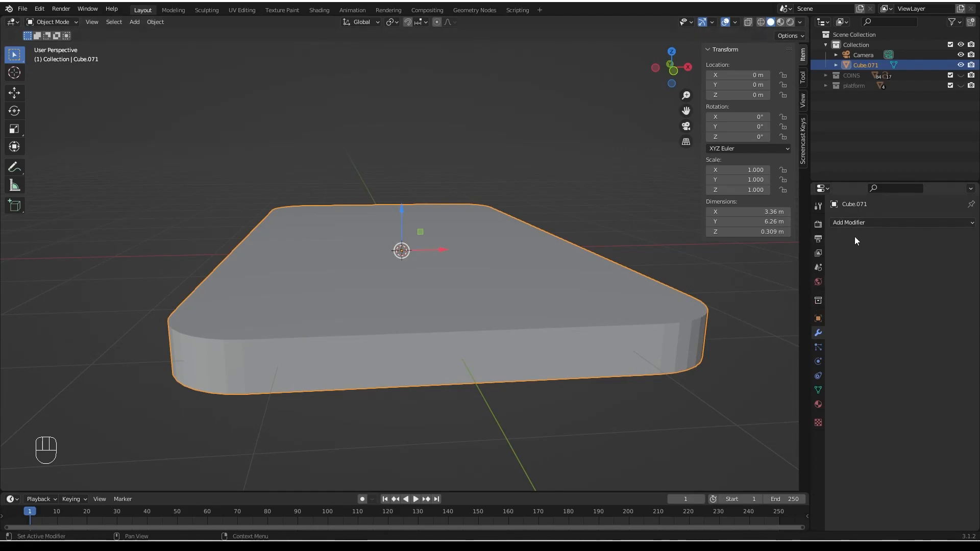
click(848, 224)
click(771, 263)
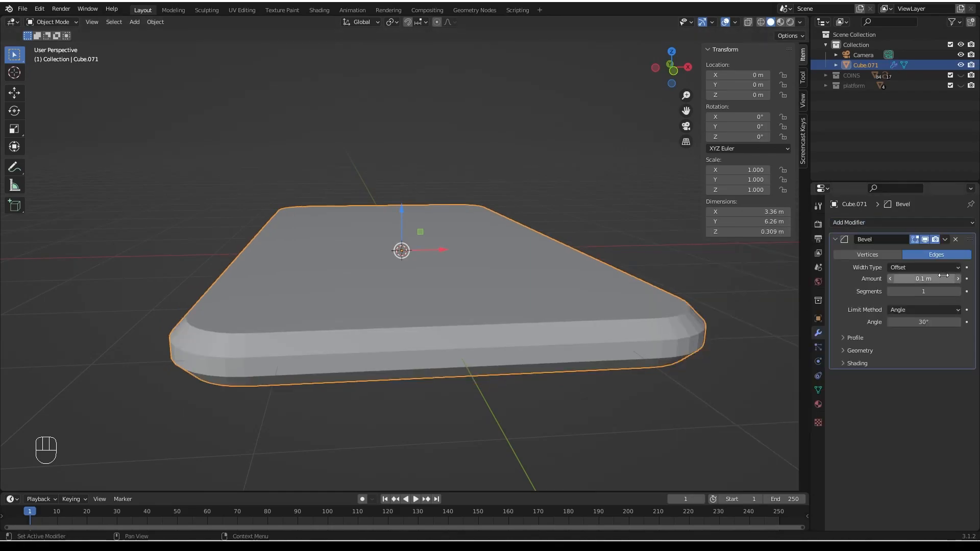
click(958, 291)
click(958, 291)
click(958, 292)
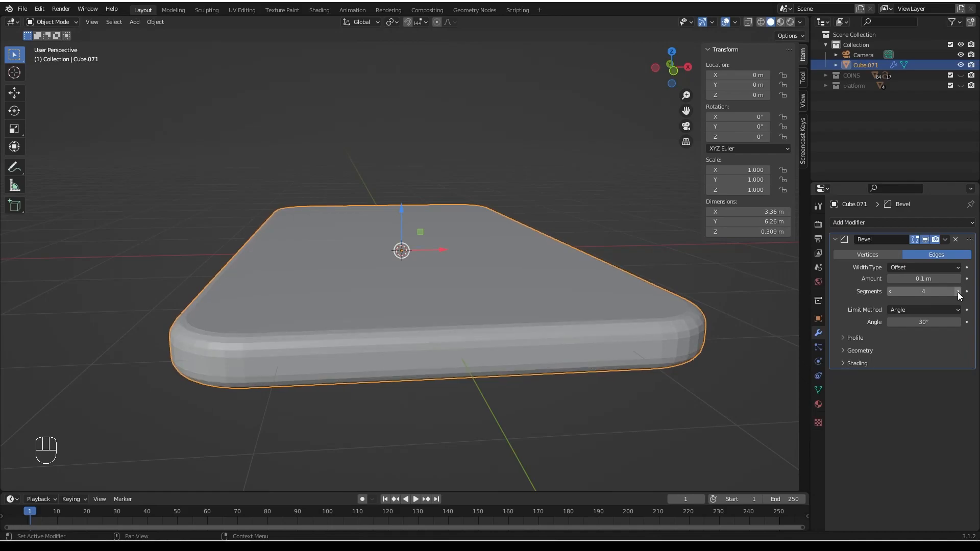
Set the Bevel modifier's amount to 0.05 m.
drag(921, 278, 909, 278)
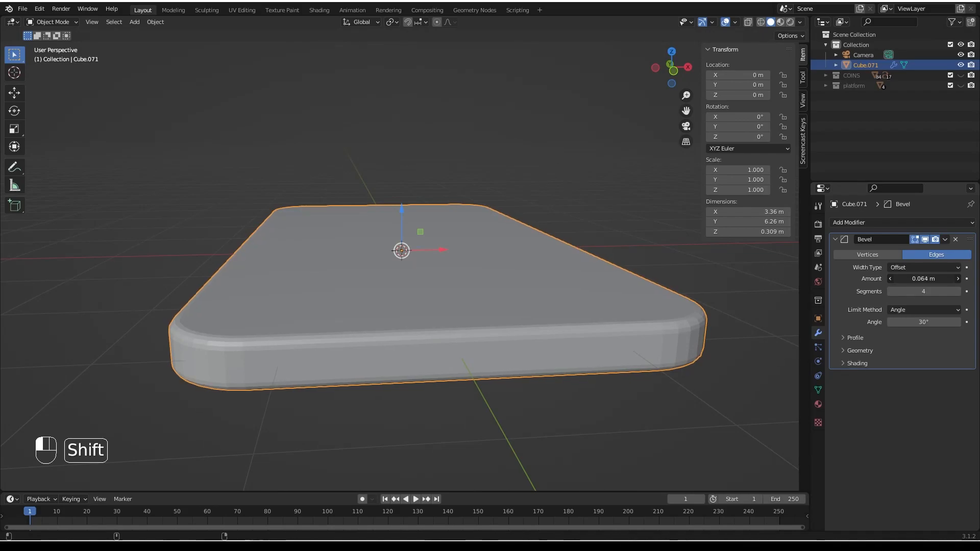
click(927, 279)
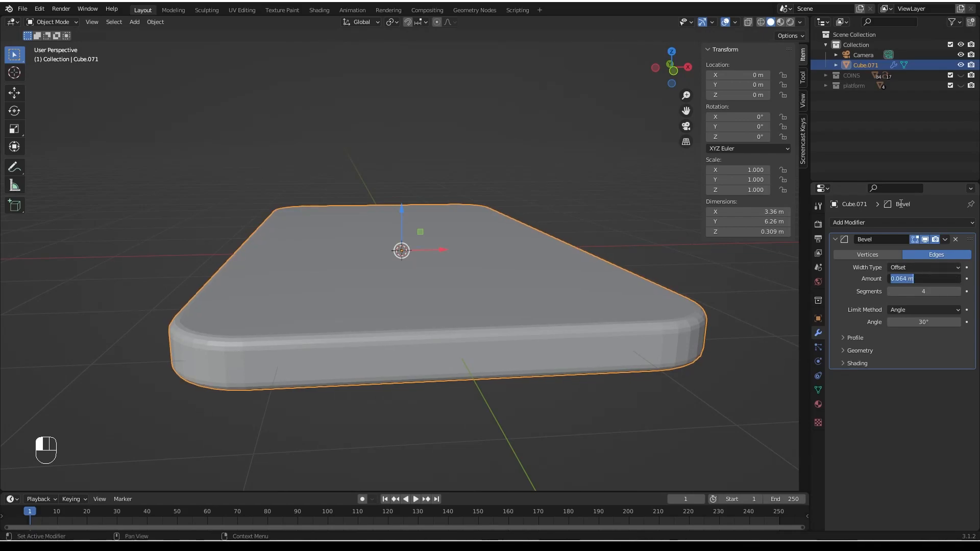
text(.05)
key(Return)
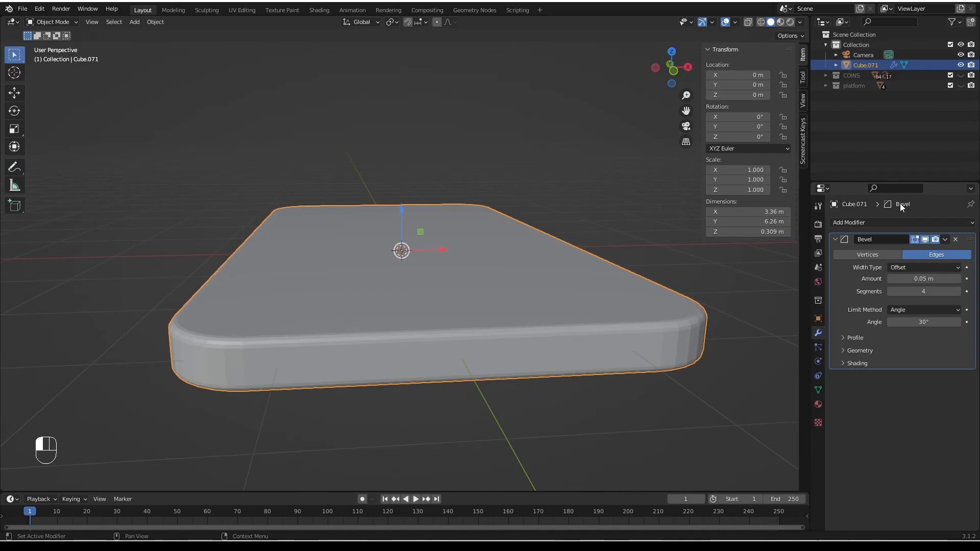
Shade the slab smooth and add a Subdivision Surface modifier to it.
middle_drag(571, 376, 446, 357)
right_click(451, 306)
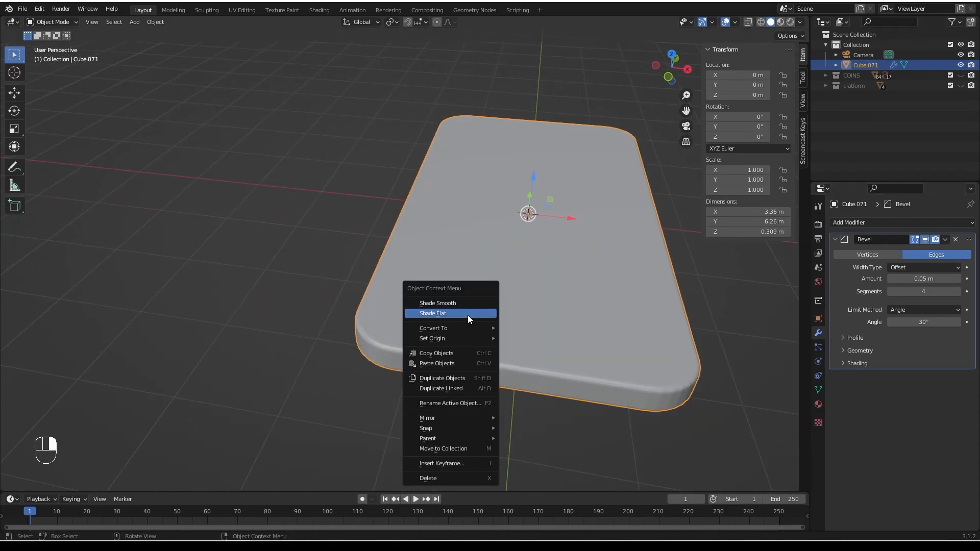
click(471, 303)
middle_drag(475, 325, 510, 308)
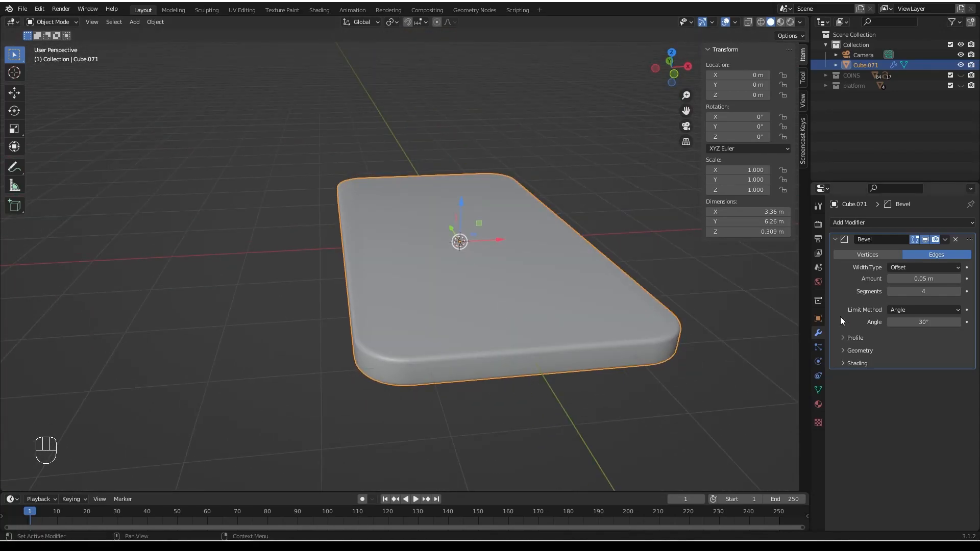
click(862, 222)
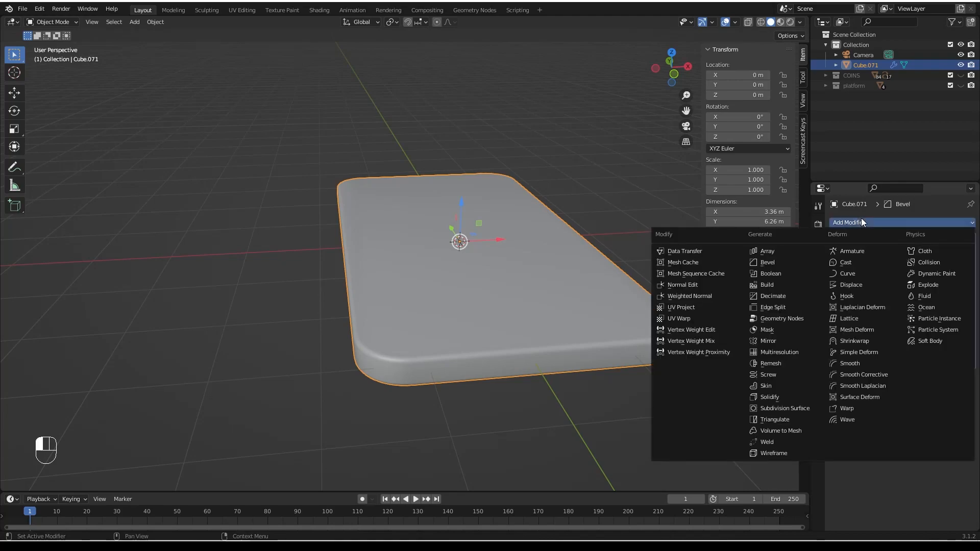
click(784, 408)
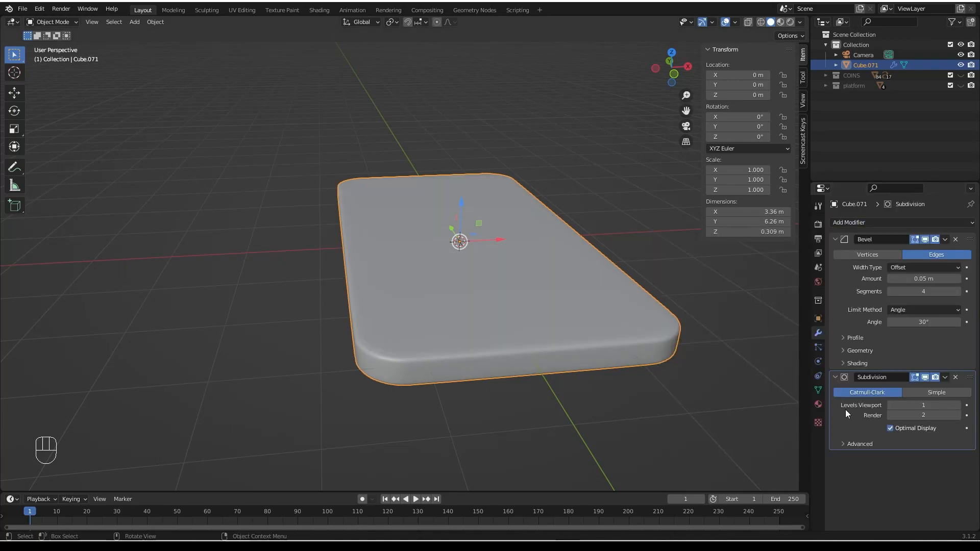
Set the Subdivision modifier's viewport level to 2 on the slab.
click(958, 405)
middle_drag(445, 413, 412, 231)
scroll(481, 251, down, 3)
middle_drag(482, 252, 475, 281)
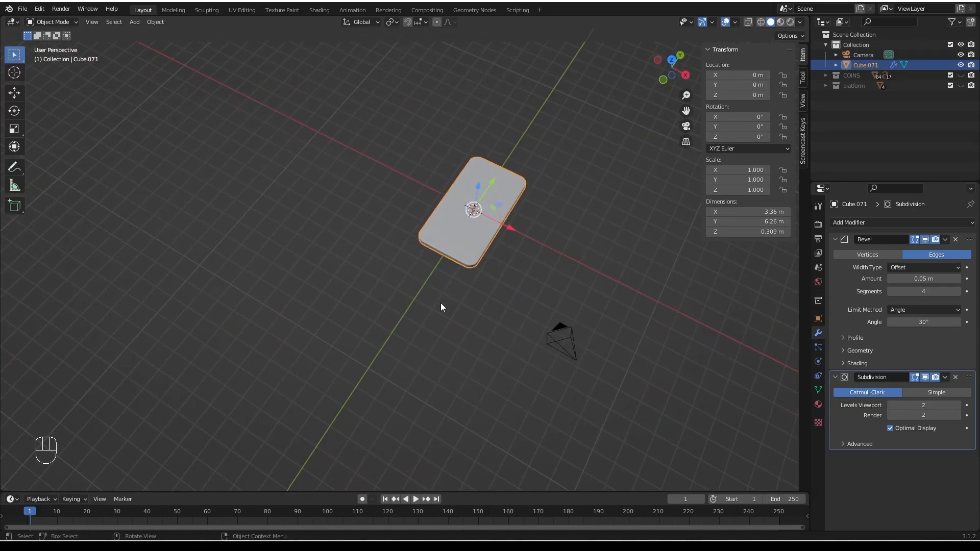
middle_drag(449, 339, 414, 311)
middle_drag(369, 276, 457, 278)
shift+middle_drag(366, 228, 462, 287)
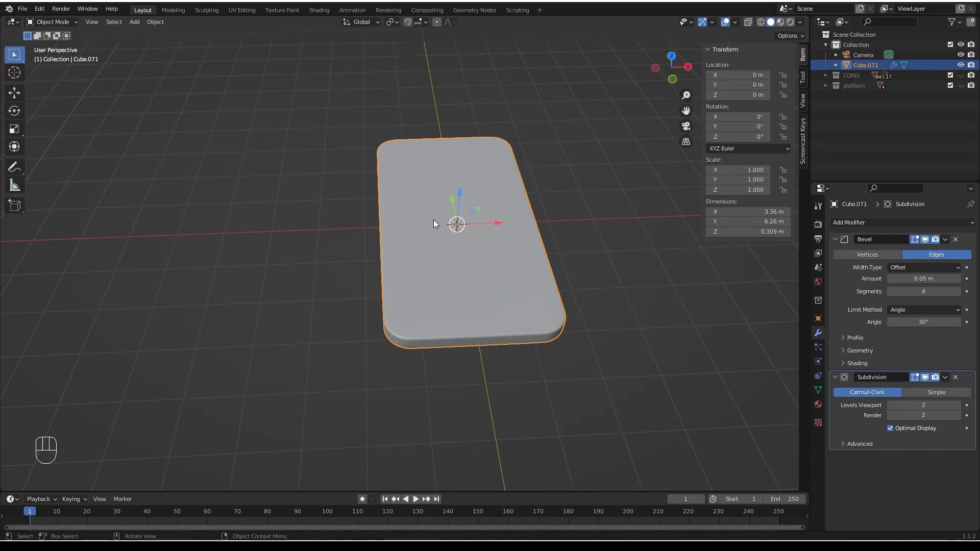
Add a cube at the slab's centre and flatten it along Z.
key(shift+a)
mouse_move(484, 320)
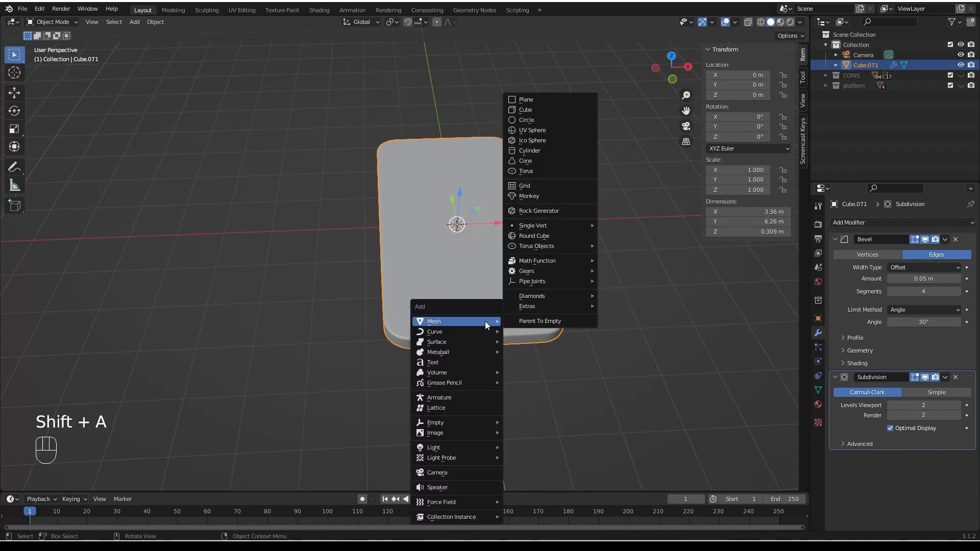
key(shift+a)
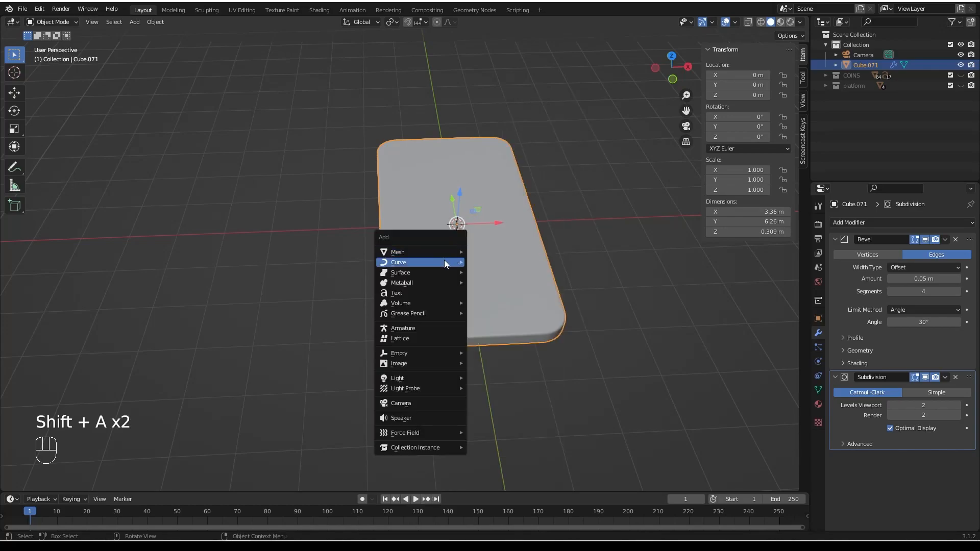
mouse_move(463, 255)
click(499, 262)
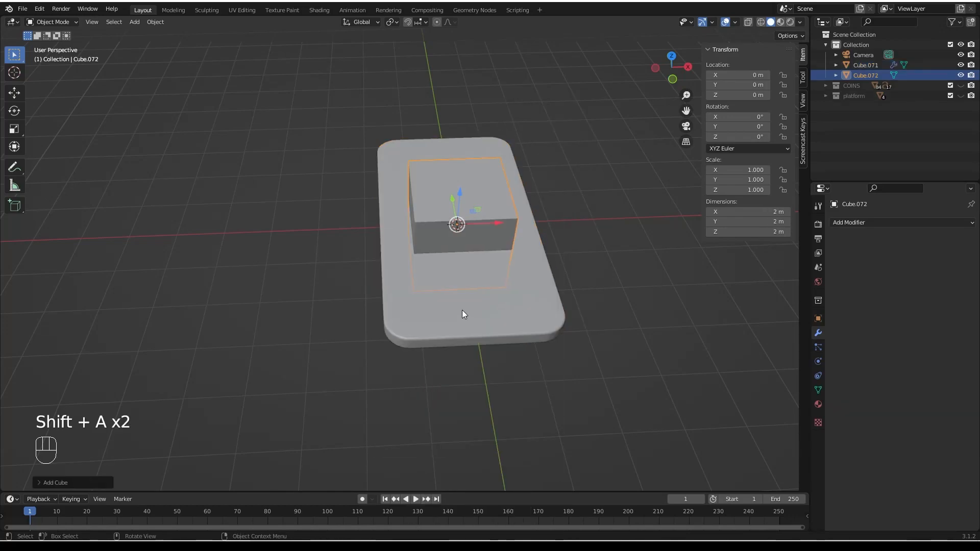
middle_drag(461, 314, 482, 277)
key(s)
key(z)
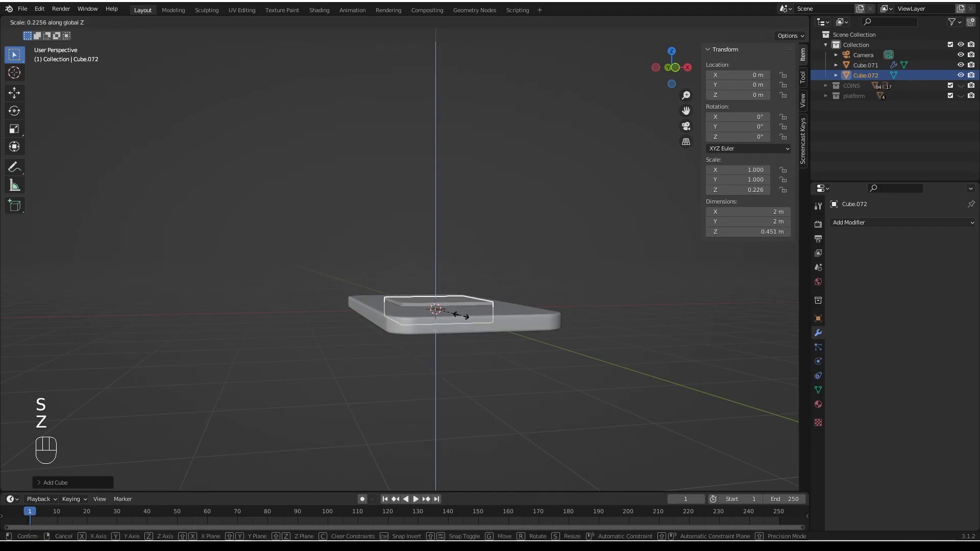
click(440, 300)
Raise the flattened cube above the slab to about 0.53 m on Z and thin it to about 0.125 m.
drag(436, 268, 436, 257)
middle_drag(436, 258, 457, 386)
key(s)
key(z)
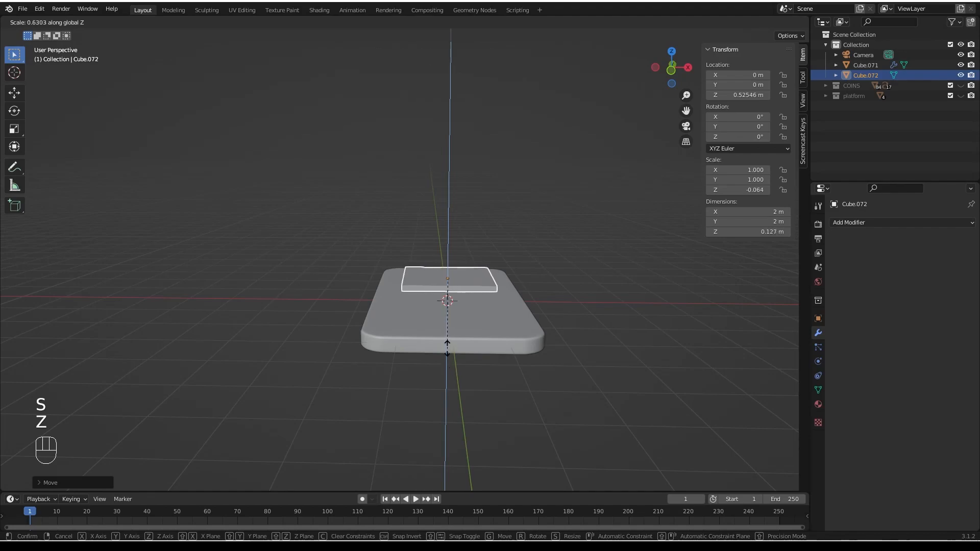
click(443, 354)
middle_drag(443, 354, 443, 304)
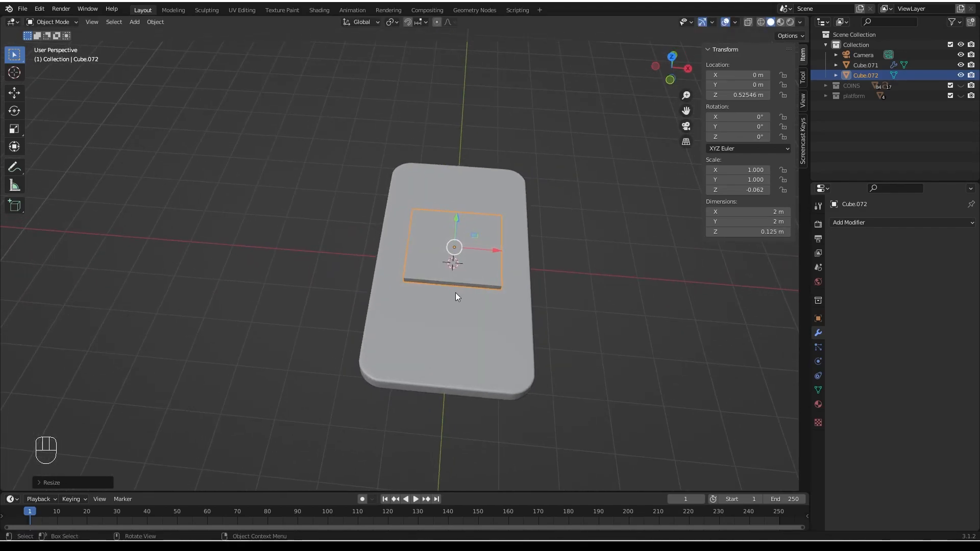
In top view, stretch the thin panel to about 5.18 m along Y and about 2.67 m along X.
click(669, 59)
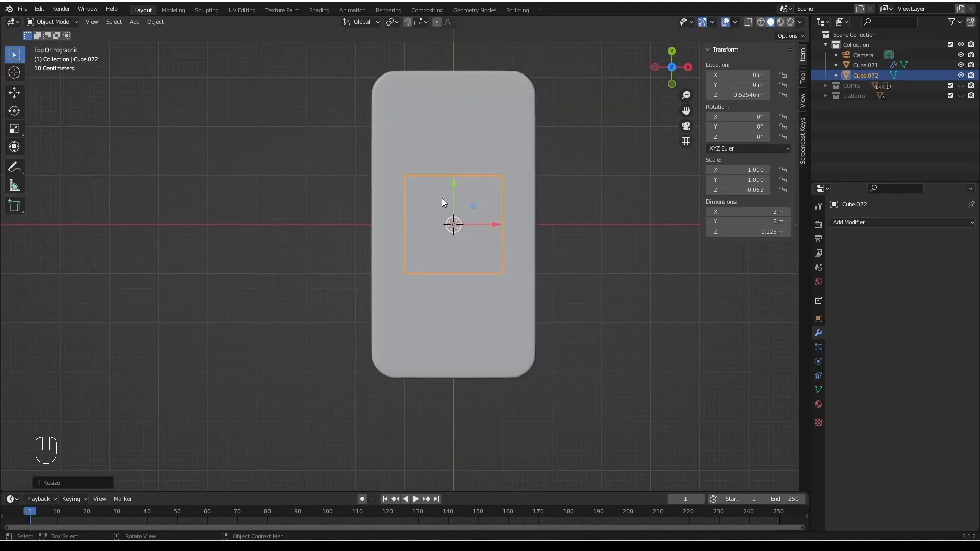
key(s)
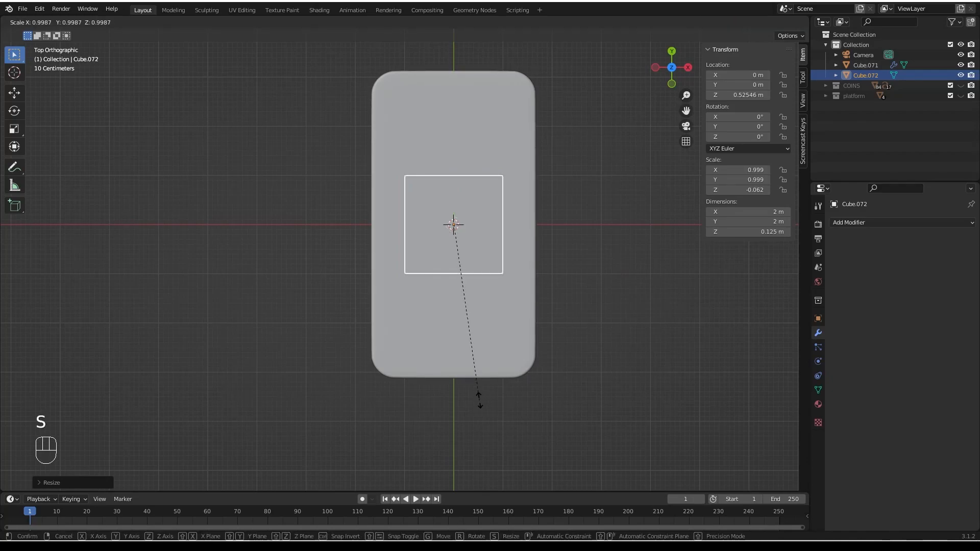
key(y)
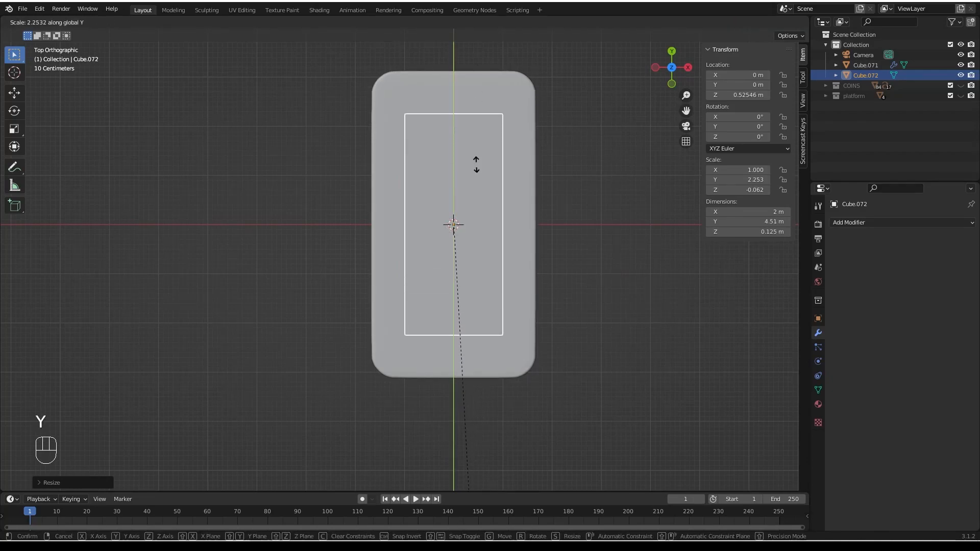
click(485, 224)
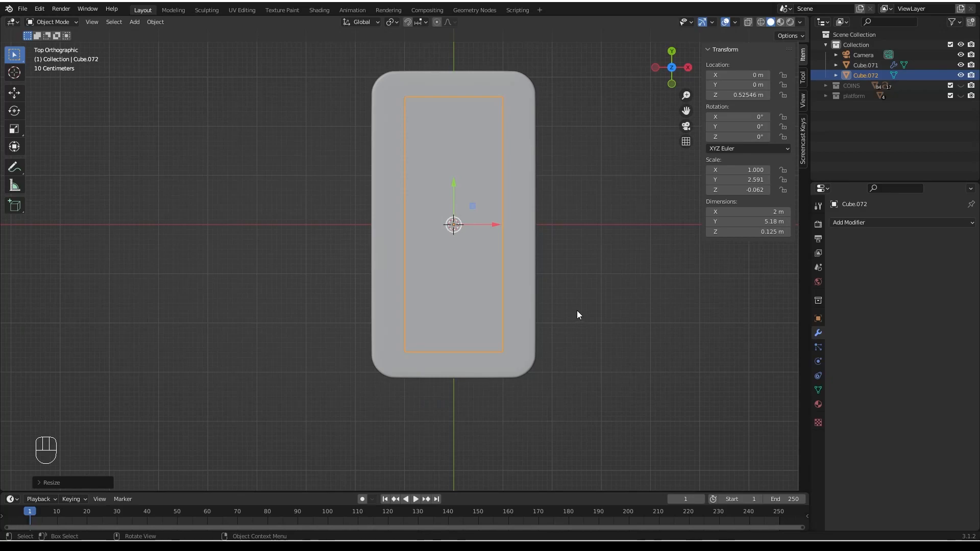
key(s)
key(x)
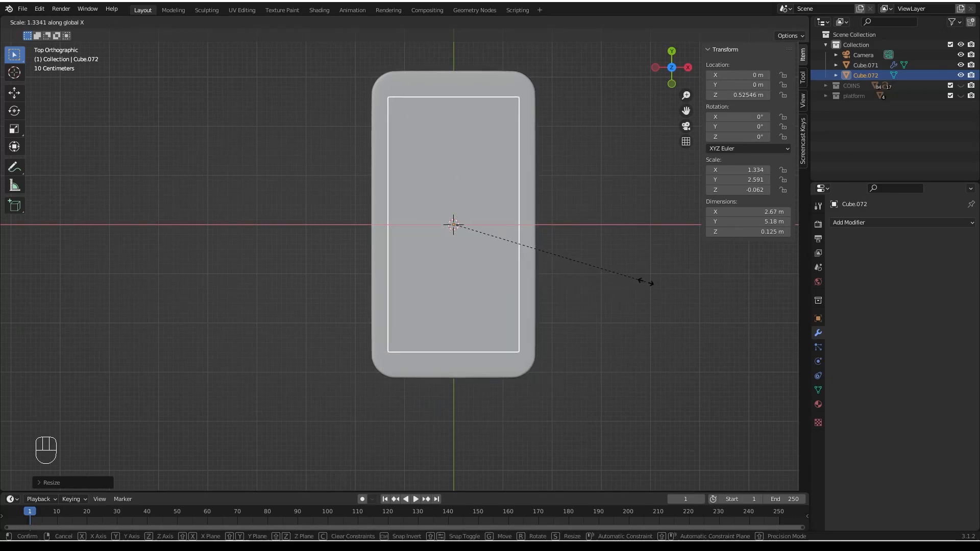
click(644, 284)
Copy the slab's Bevel and Subdivision modifiers to the thin panel above it.
middle_drag(566, 312, 531, 230)
click(494, 330)
click(498, 317)
shift+click(503, 348)
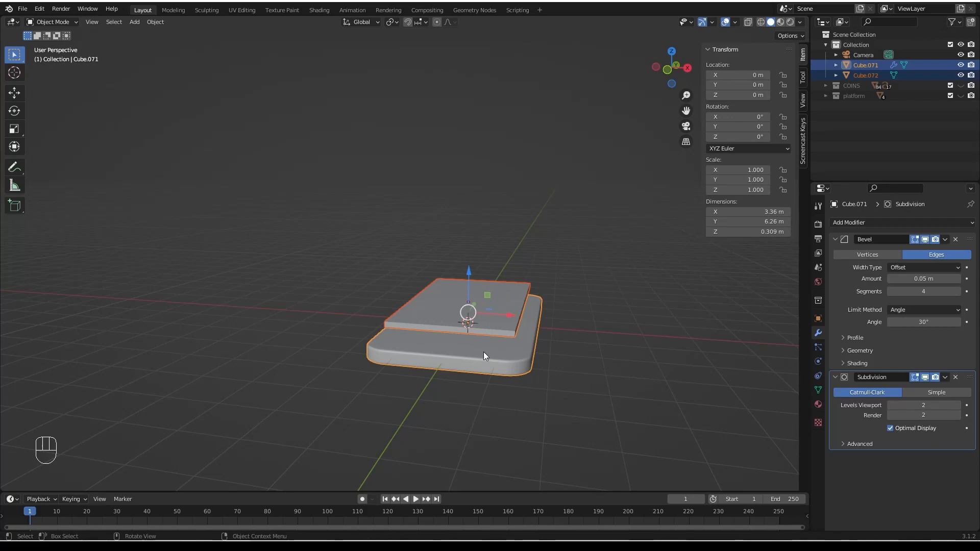
key(ctrl+l)
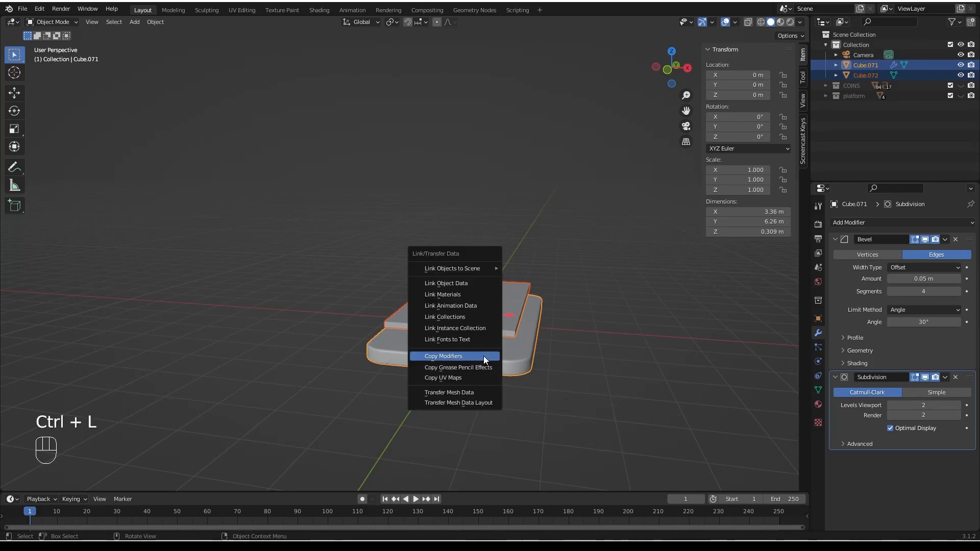
click(482, 356)
scroll(468, 341, up, 4)
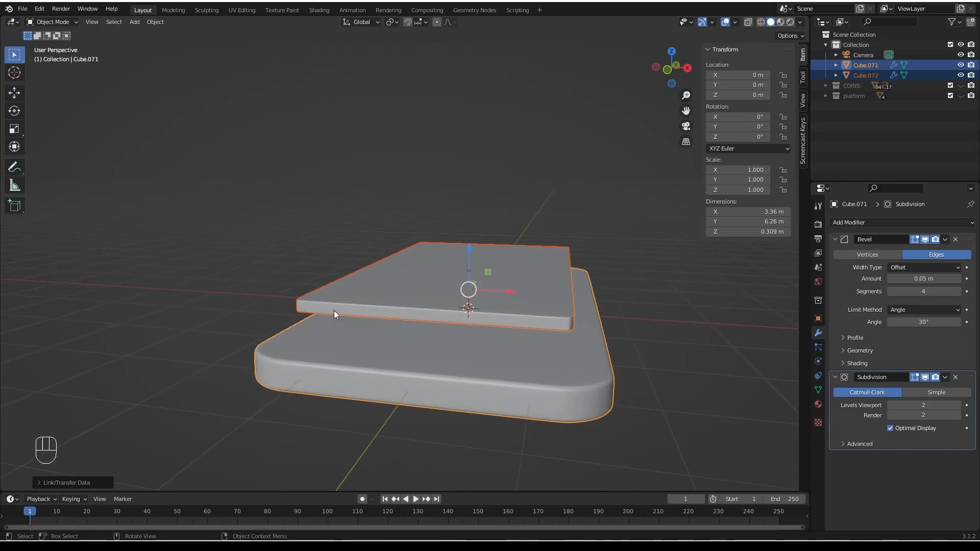
Apply the scale of the upper panel alone so its bevel is even, and inspect its rounded edges.
click(502, 307)
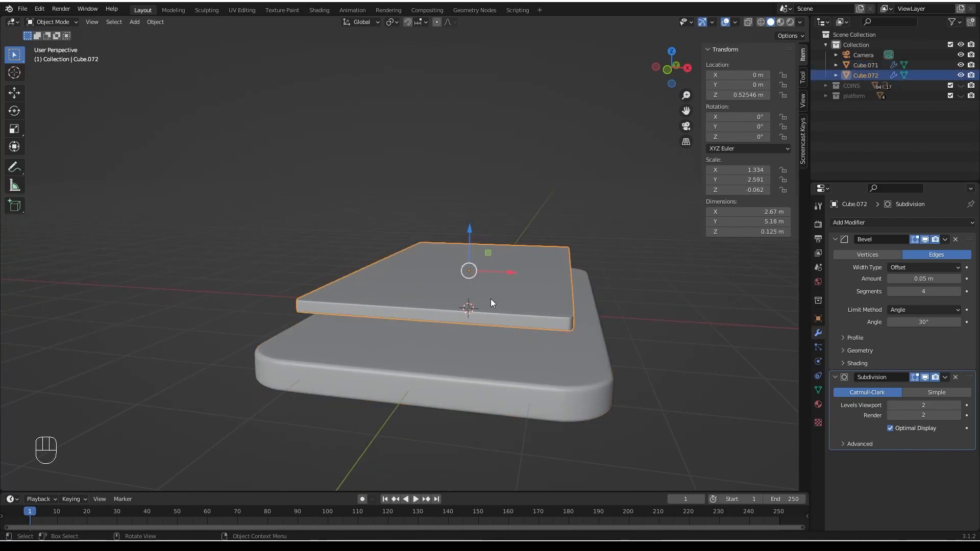
middle_drag(498, 313, 460, 313)
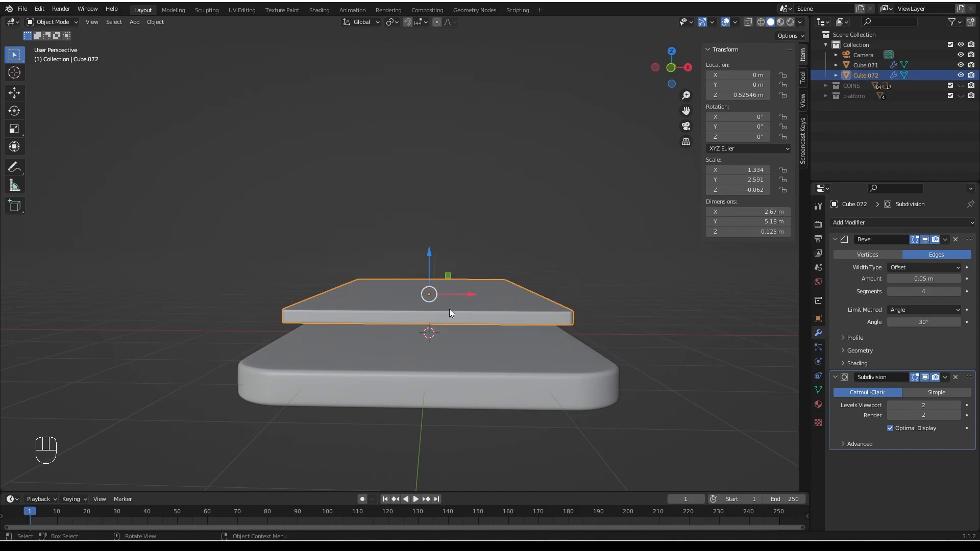
key(ctrl+a)
click(452, 309)
middle_drag(375, 326, 381, 341)
scroll(386, 382, up, 3)
middle_drag(386, 382, 424, 342)
middle_drag(541, 407, 613, 389)
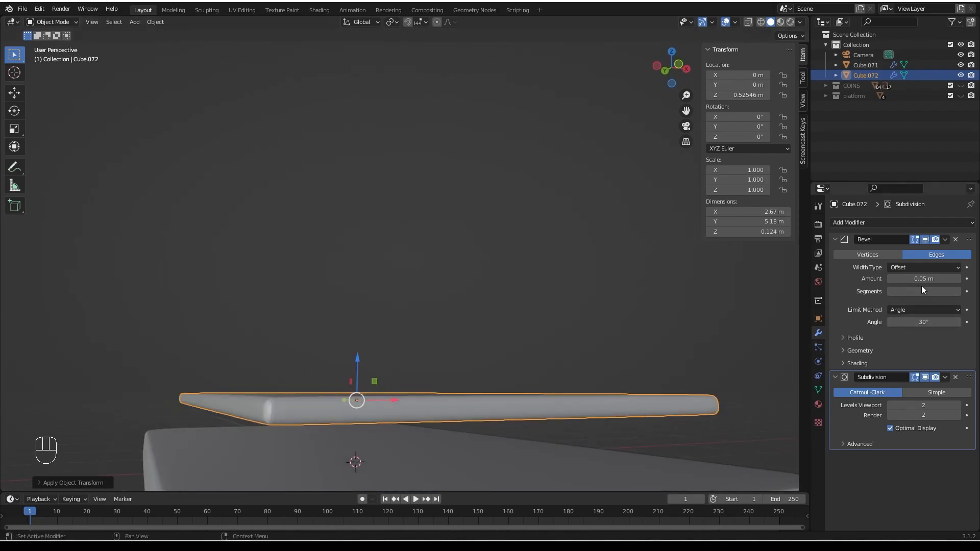
middle_drag(552, 394, 529, 422)
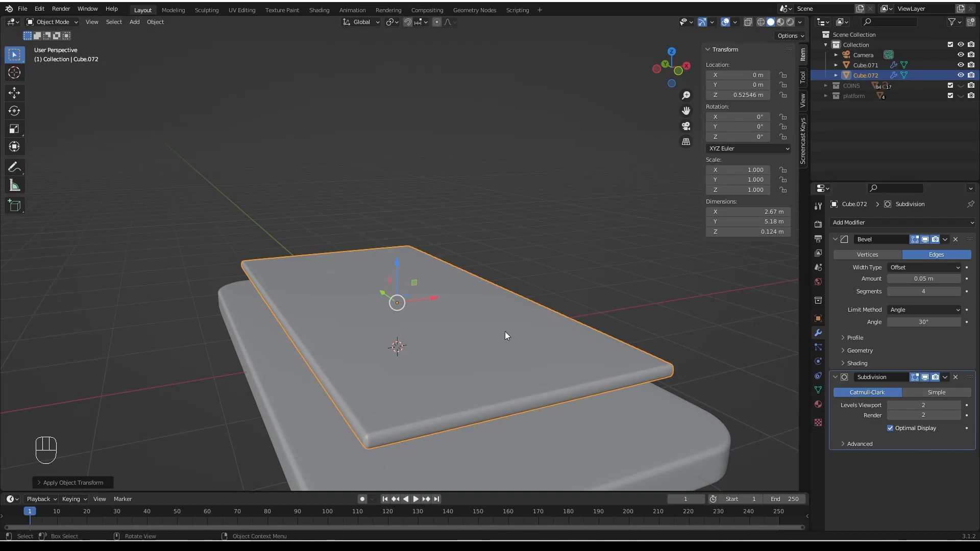
Shade the upper panel smooth and lower it towards the slab to about 0.34 m on Z.
right_click(426, 343)
click(422, 344)
middle_drag(478, 403, 483, 342)
drag(473, 333, 474, 344)
middle_drag(474, 344, 493, 382)
Rename the slab object as "base phone" and the upper panel object as "screen".
click(533, 421)
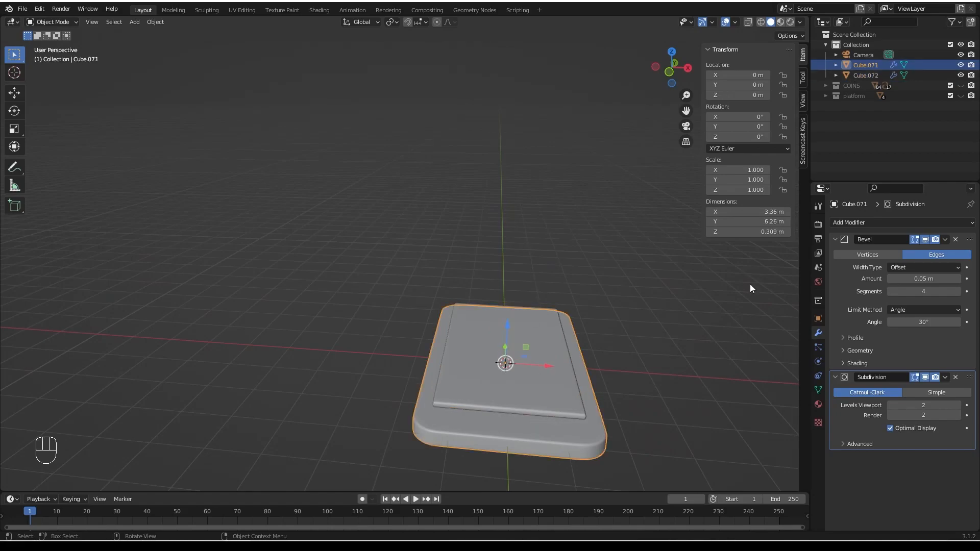
double_click(865, 66)
text(p)
text(ase)
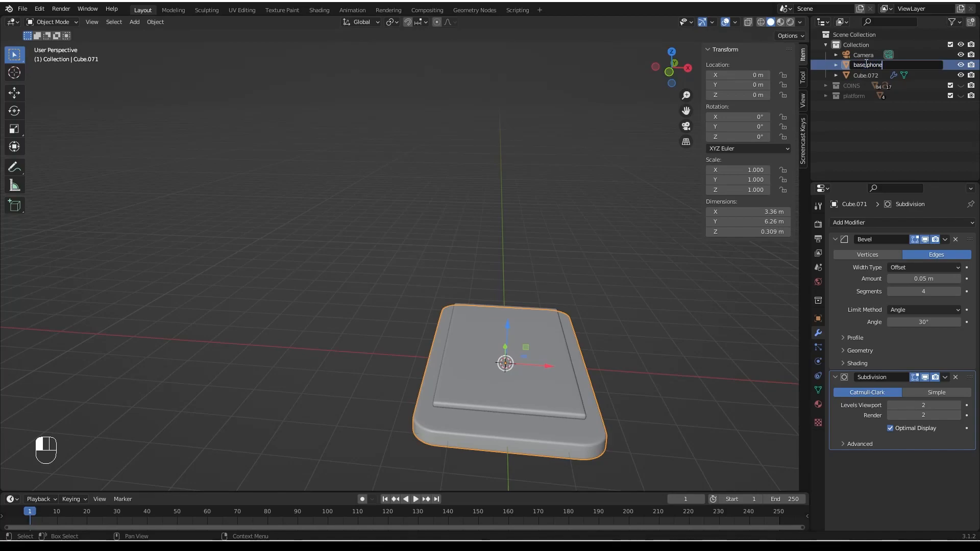
key(Return)
double_click(864, 75)
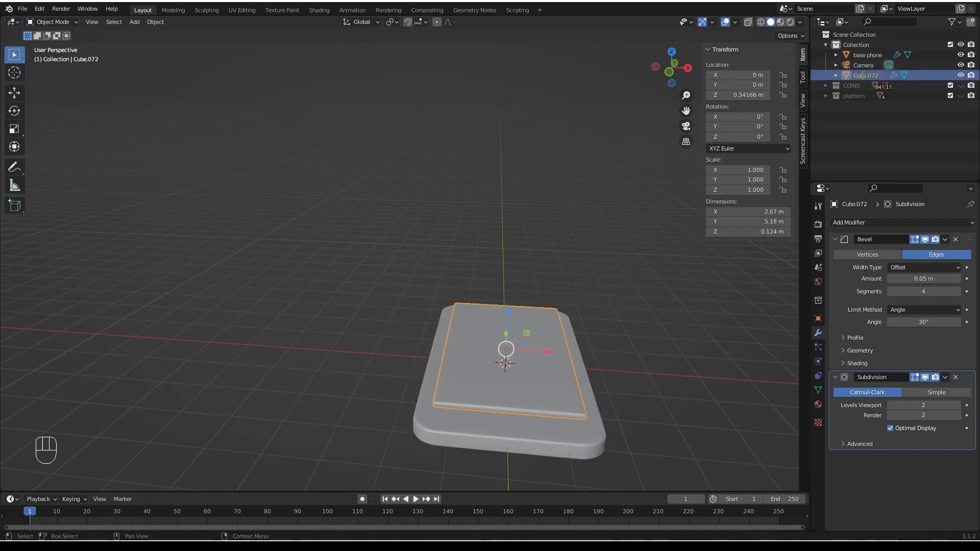
text(screen)
key(Return)
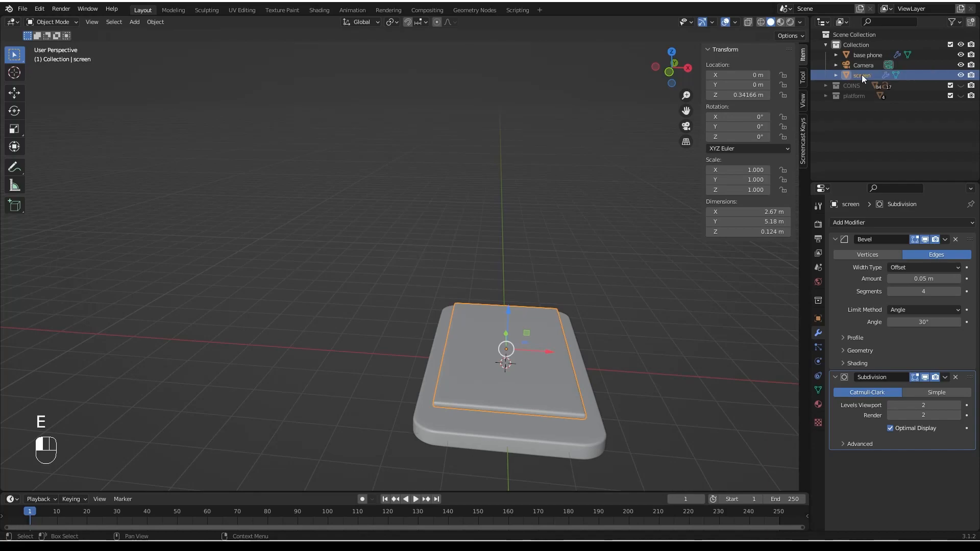
Add a cylinder at the phone's centre and flatten it along Z to about 0.13 m thick.
mouse_move(556, 302)
middle_down()
mouse_move(562, 361)
mouse_move(565, 311)
middle_up()
key(shift+a)
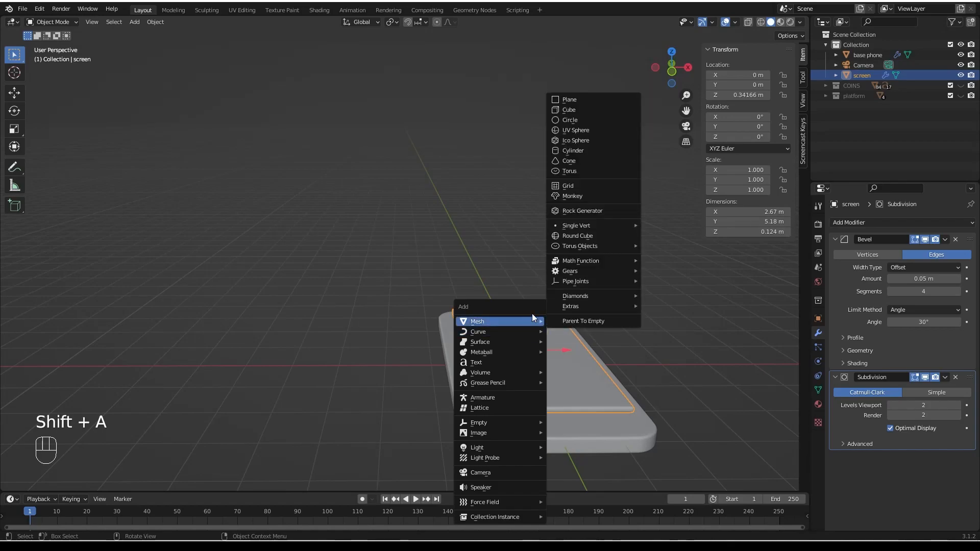
mouse_move(475, 322)
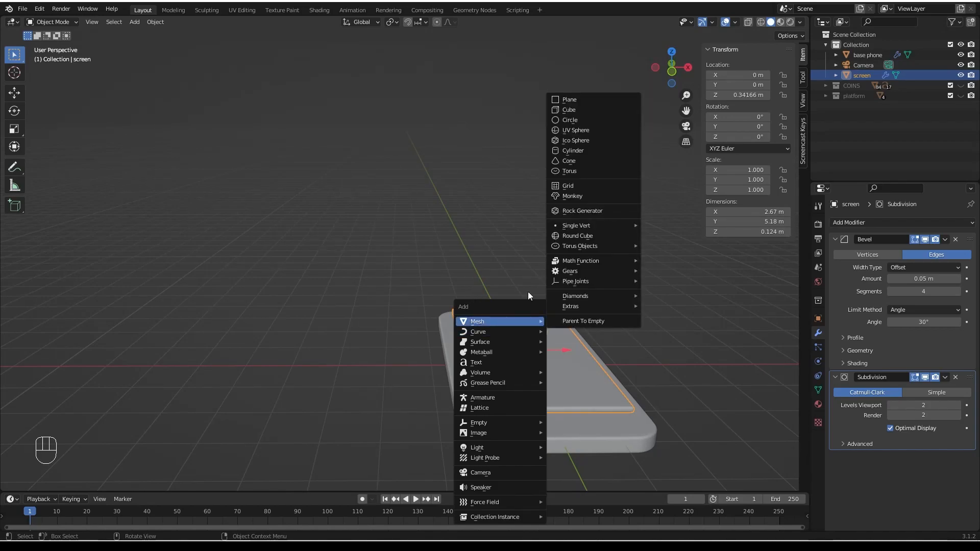
click(578, 150)
middle_drag(578, 227, 583, 414)
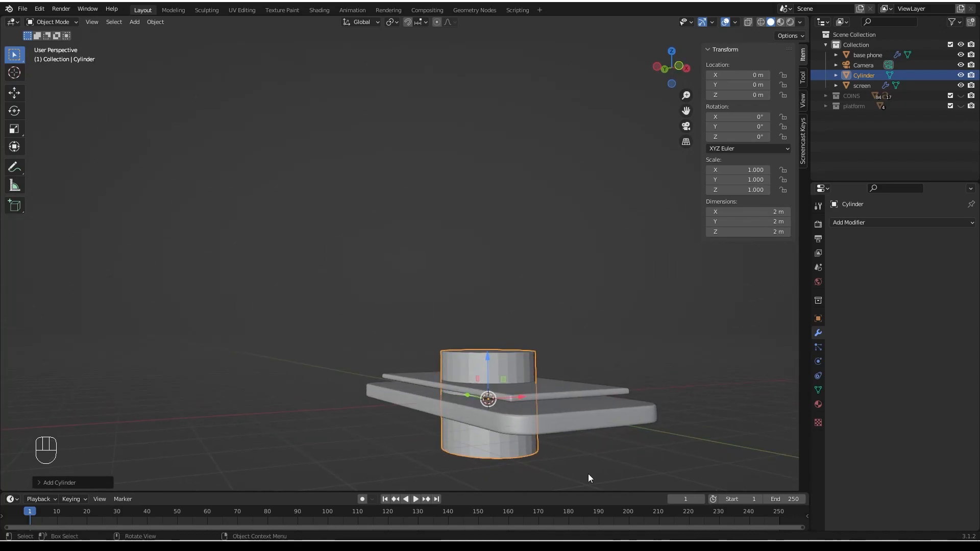
key(s)
key(s)
key(z)
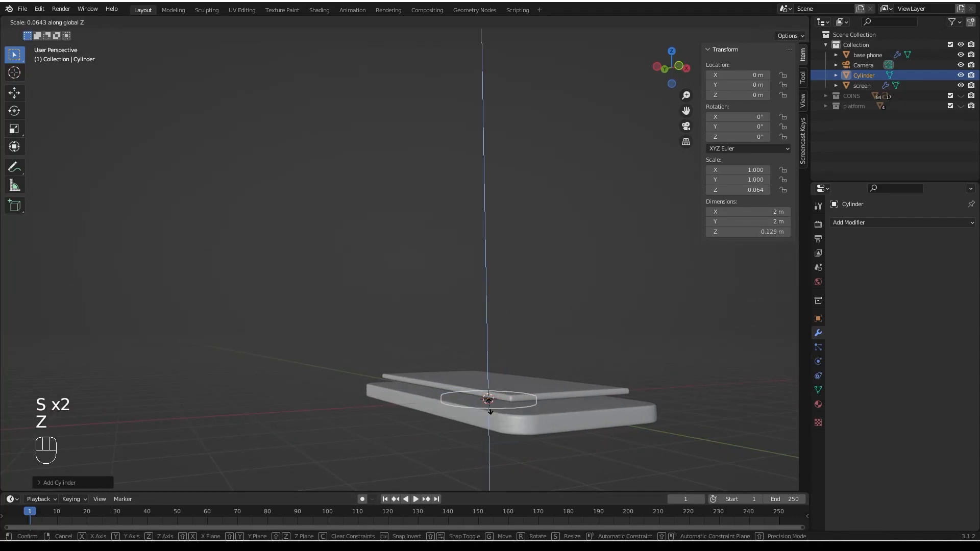
click(490, 410)
Raise the flat cylinder to about 0.69 m on Z and shift it to about 1.36 m on Y.
drag(485, 355, 481, 314)
middle_drag(482, 316, 474, 388)
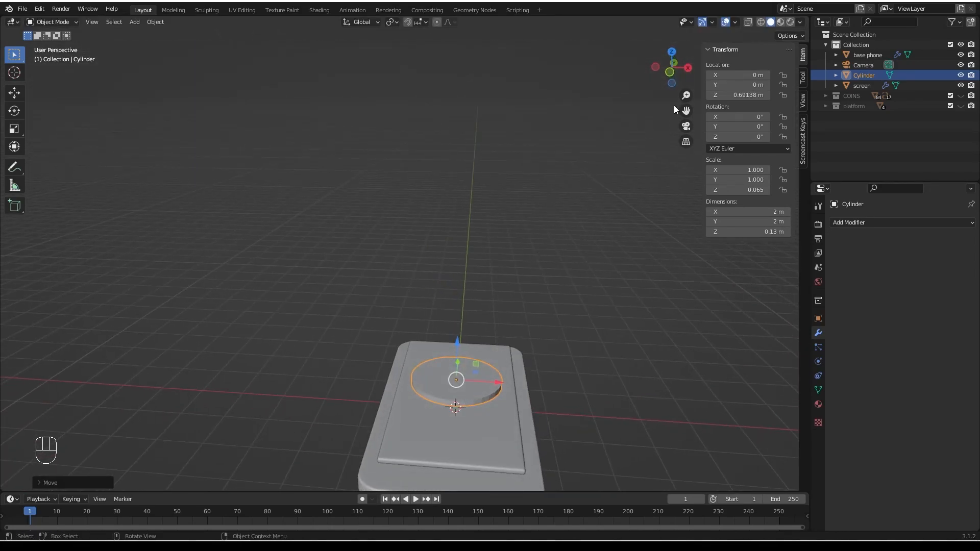
click(670, 50)
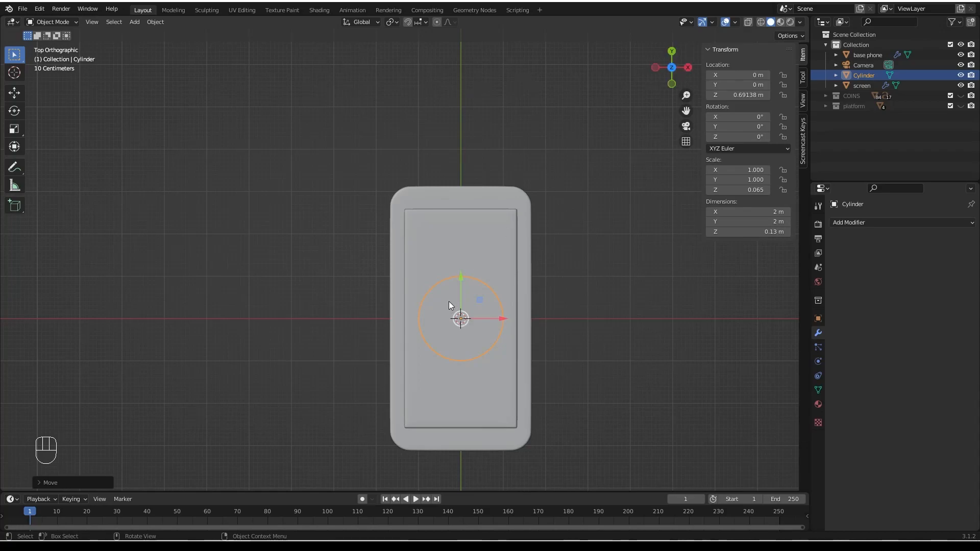
drag(458, 277, 459, 214)
Shrink the flat cylinder to about 1.63 m in diameter, scaling only in X and Y.
middle_drag(462, 326, 501, 265)
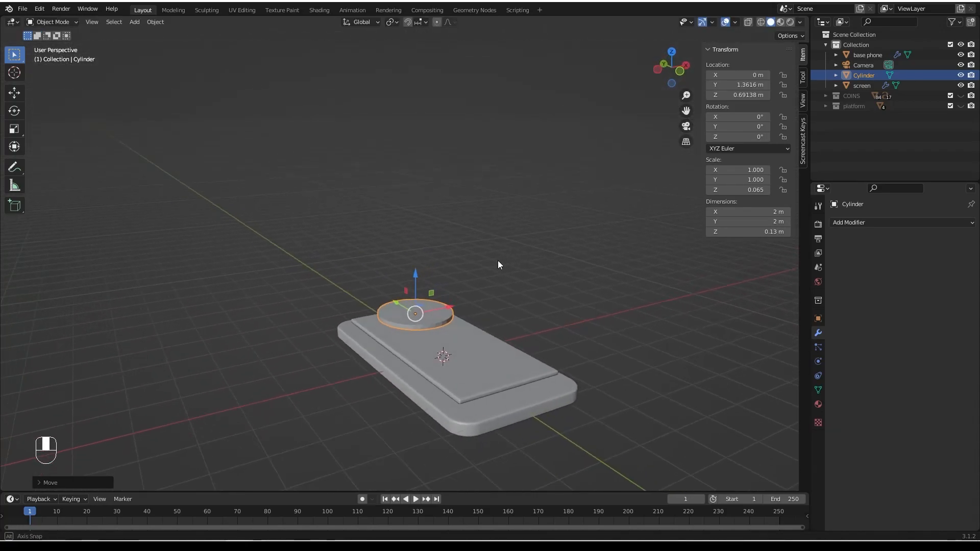
middle_drag(495, 400, 455, 357)
scroll(455, 357, up, 3)
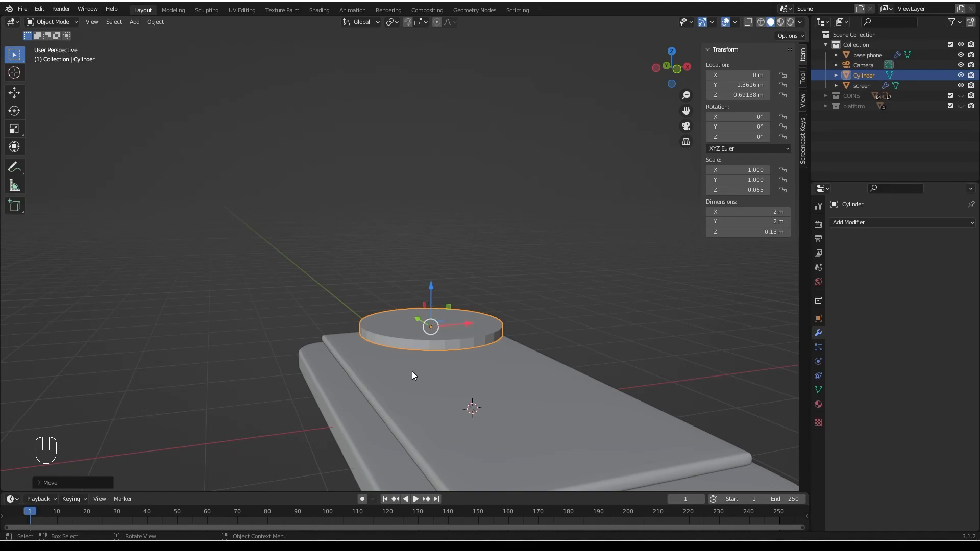
key(s)
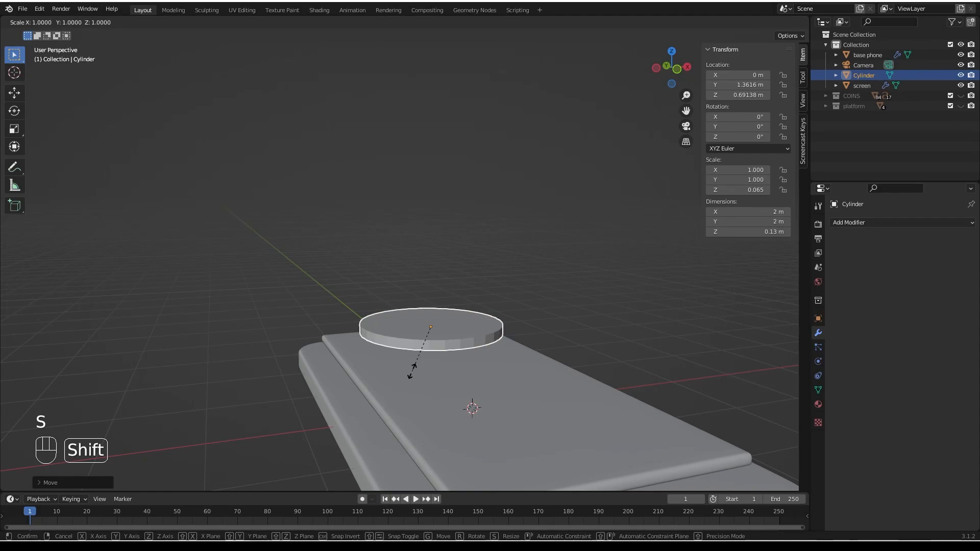
key(shift+z)
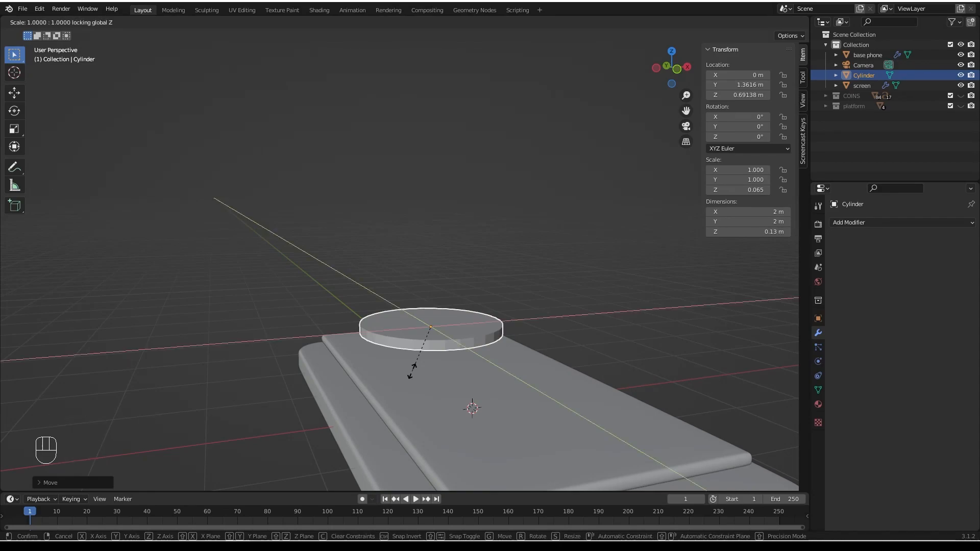
click(419, 364)
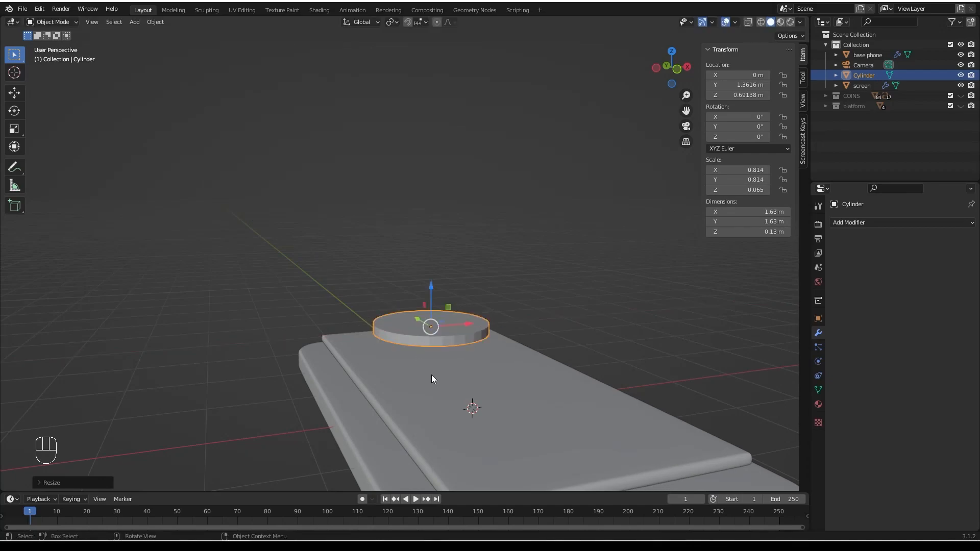
Shift the flat cylinder to about 1.6 m on Y and lower it to about 0.56 m on Z.
scroll(460, 403, down, 2)
middle_drag(470, 411, 458, 454)
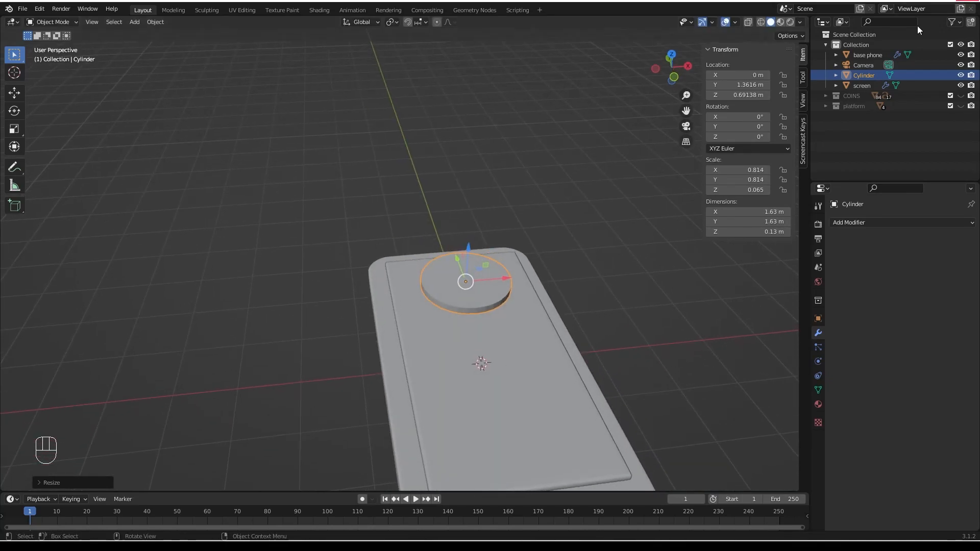
click(672, 55)
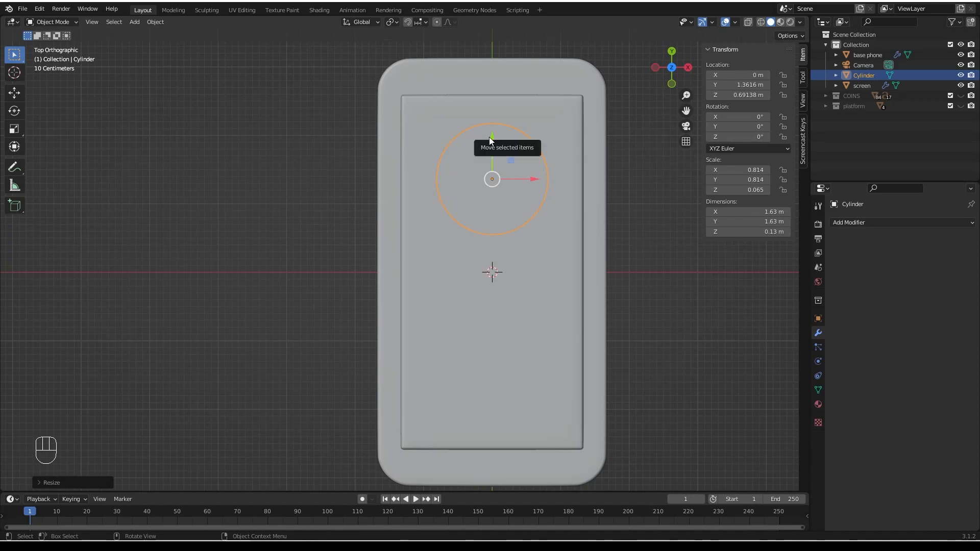
drag(490, 136, 489, 120)
click(489, 118)
middle_drag(485, 185, 494, 152)
drag(491, 156, 491, 170)
middle_drag(491, 169, 460, 312)
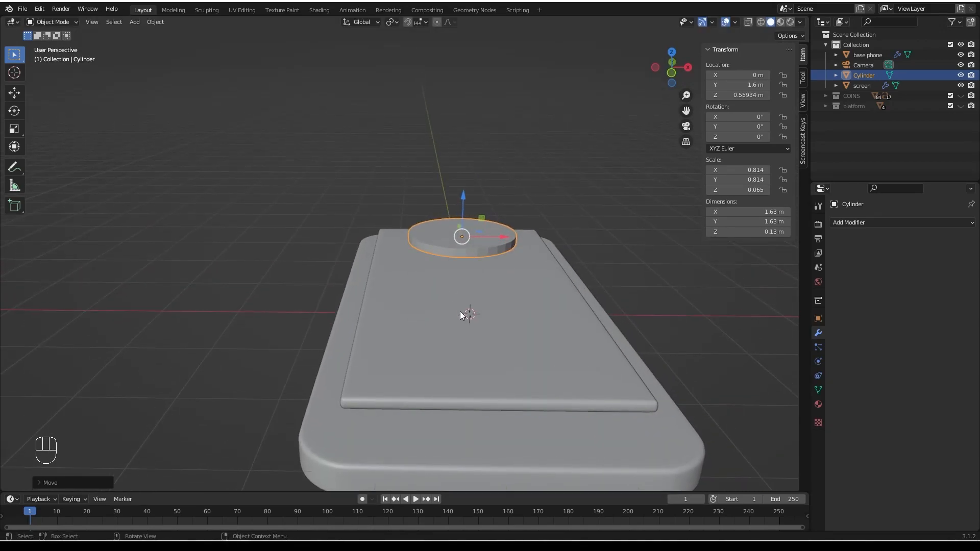
Copy the Bevel and Subdivision modifiers from the screen object to the flat cylinder.
click(518, 202)
click(493, 246)
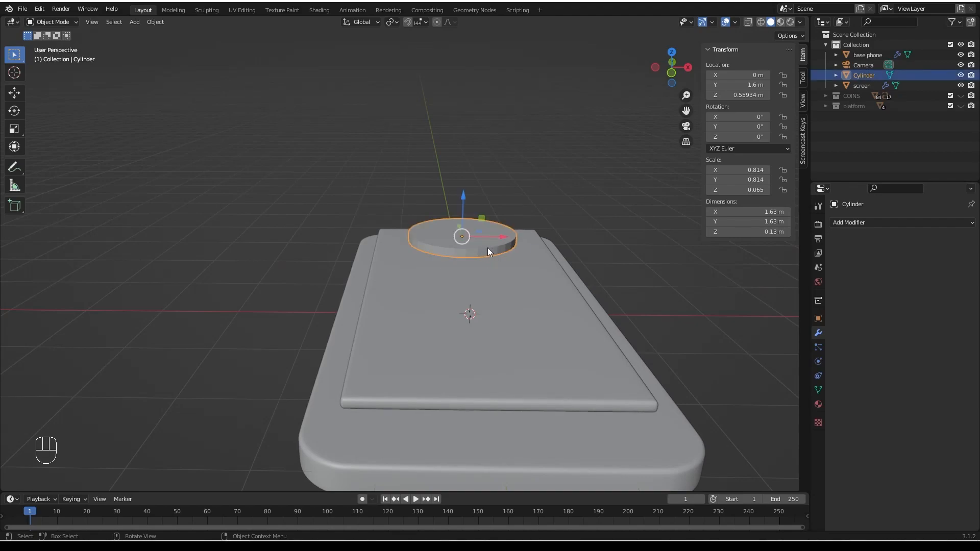
shift+click(473, 333)
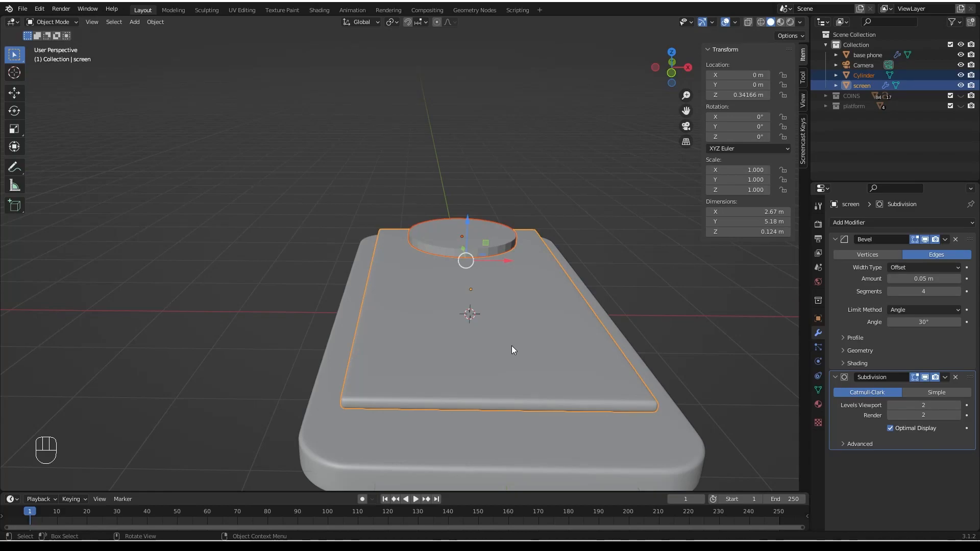
key(ctrl+l)
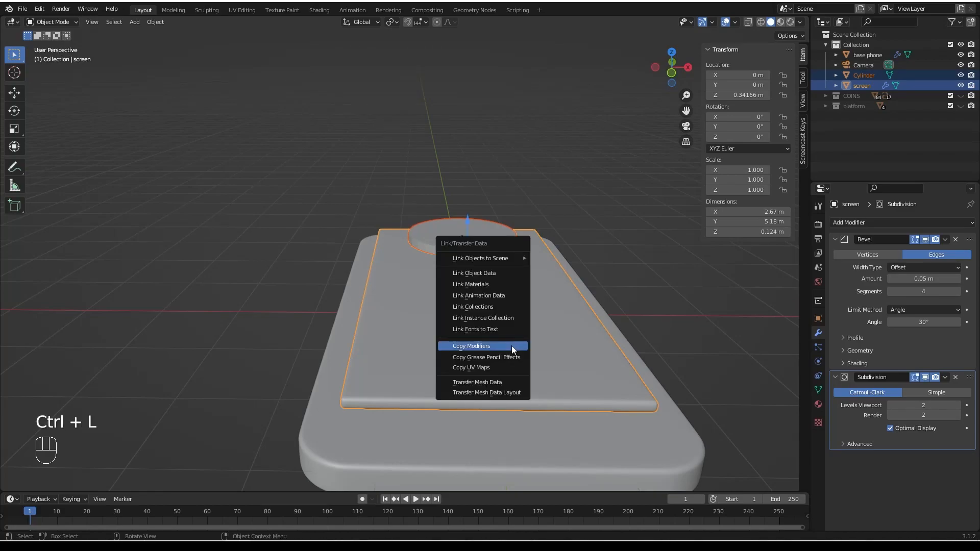
click(511, 346)
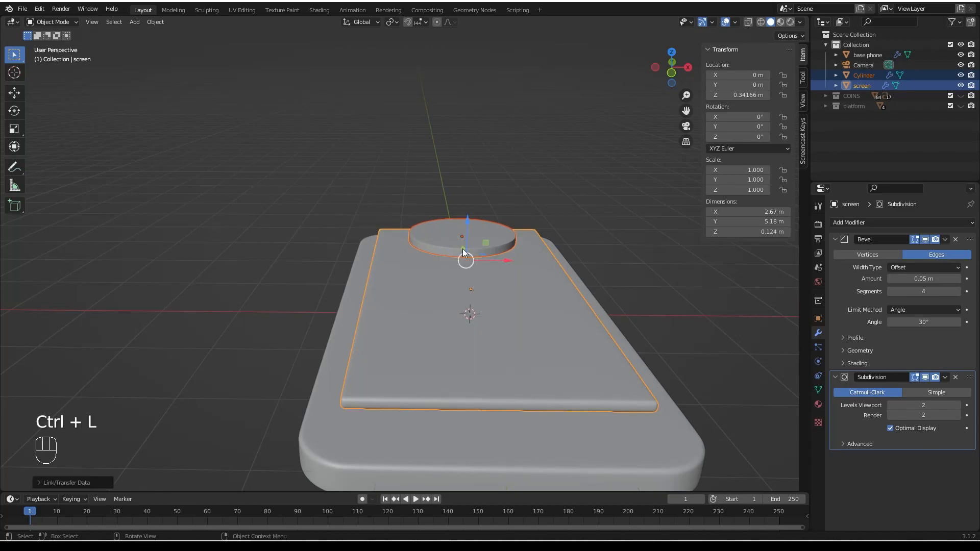
Apply the flat cylinder's scale and shade it smooth.
click(610, 158)
click(505, 236)
key(ctrl+a)
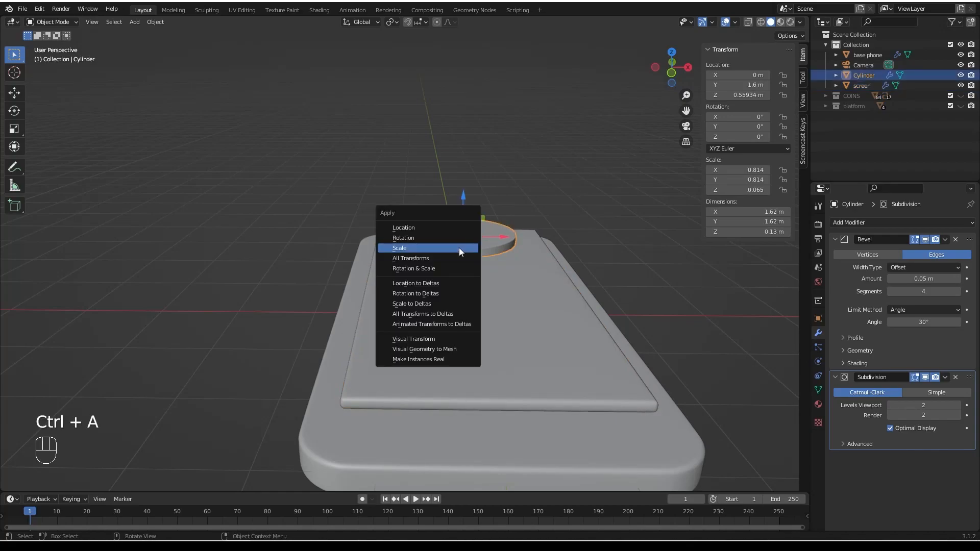
click(459, 247)
scroll(462, 252, up, 5)
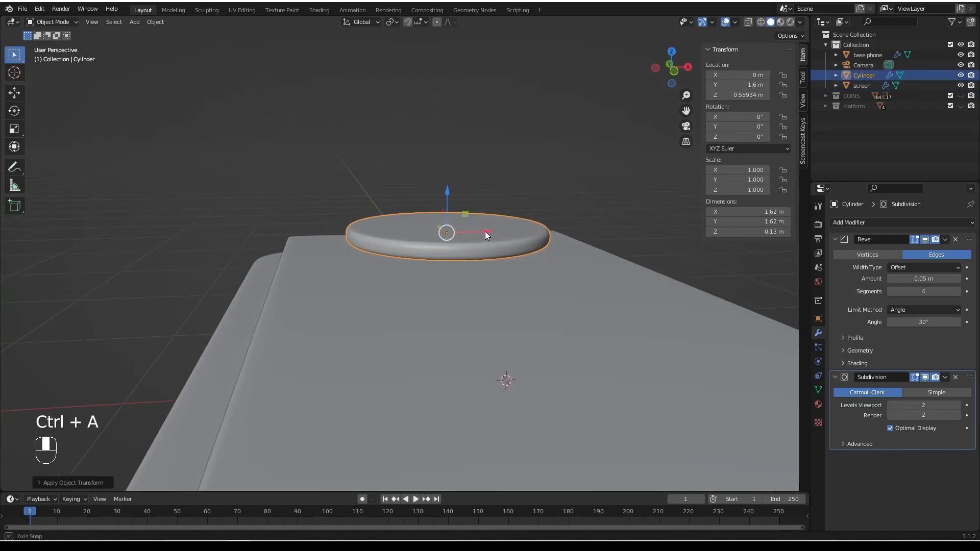
right_click(460, 237)
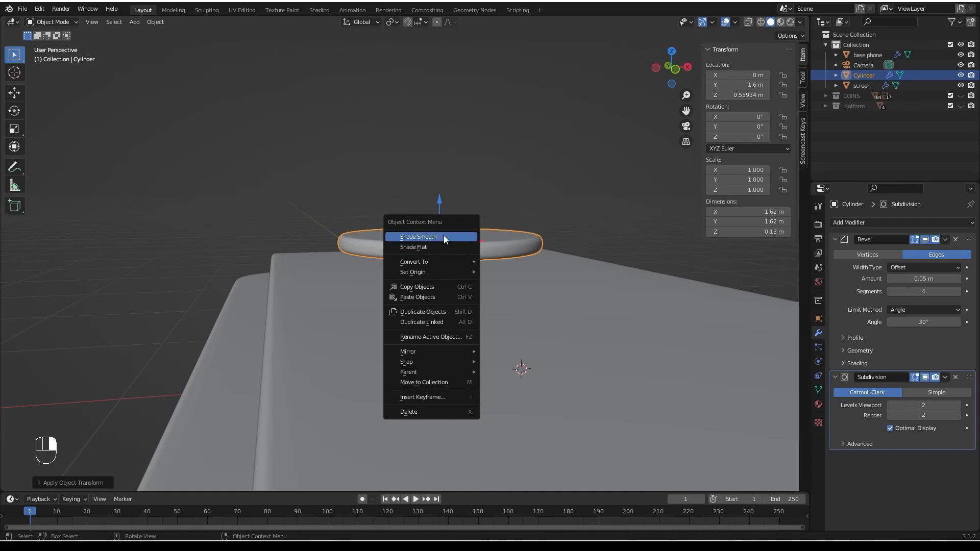
click(444, 237)
middle_drag(453, 246, 422, 304)
middle_drag(422, 247, 476, 225)
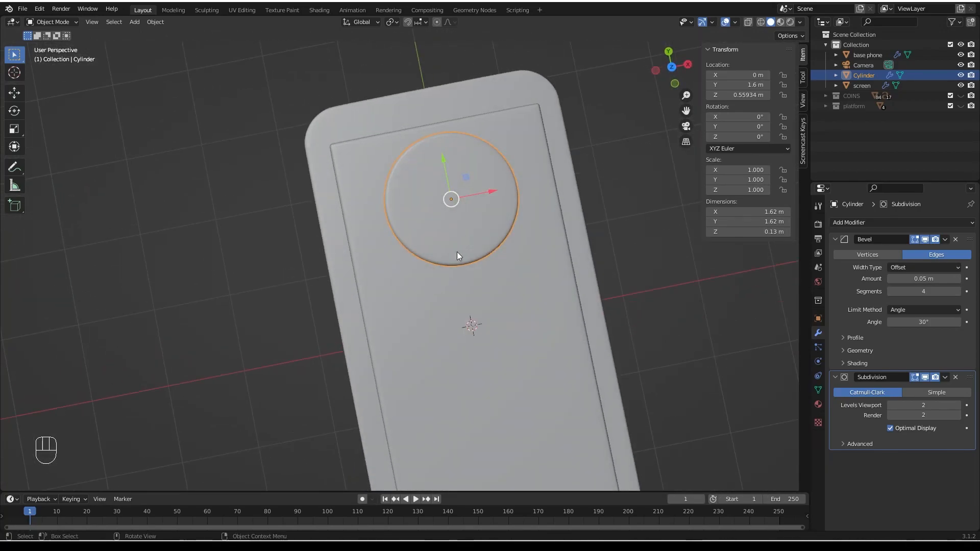
Duplicate the screen panel in place and raise the copy to about 0.56 m on Z.
middle_drag(436, 212, 420, 345)
click(425, 329)
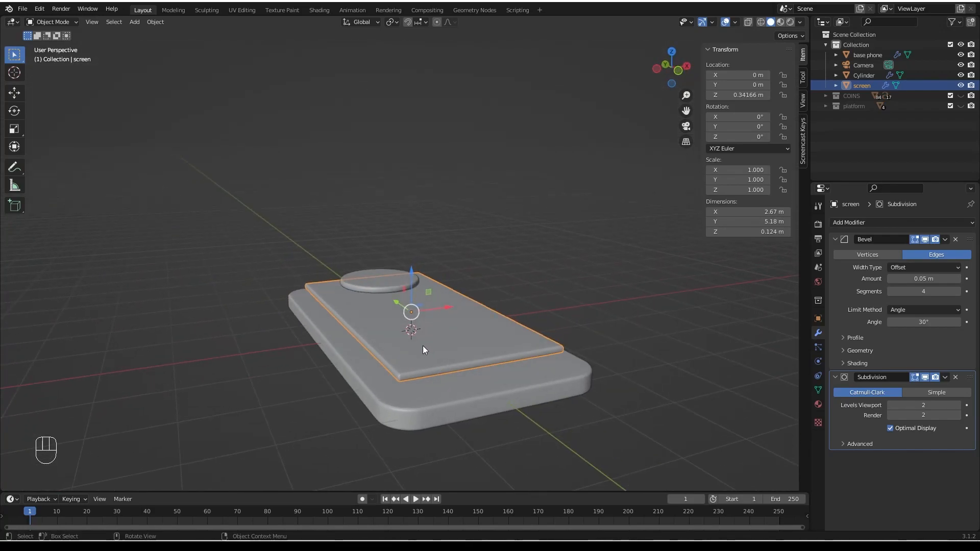
key(shift+d)
right_click(422, 313)
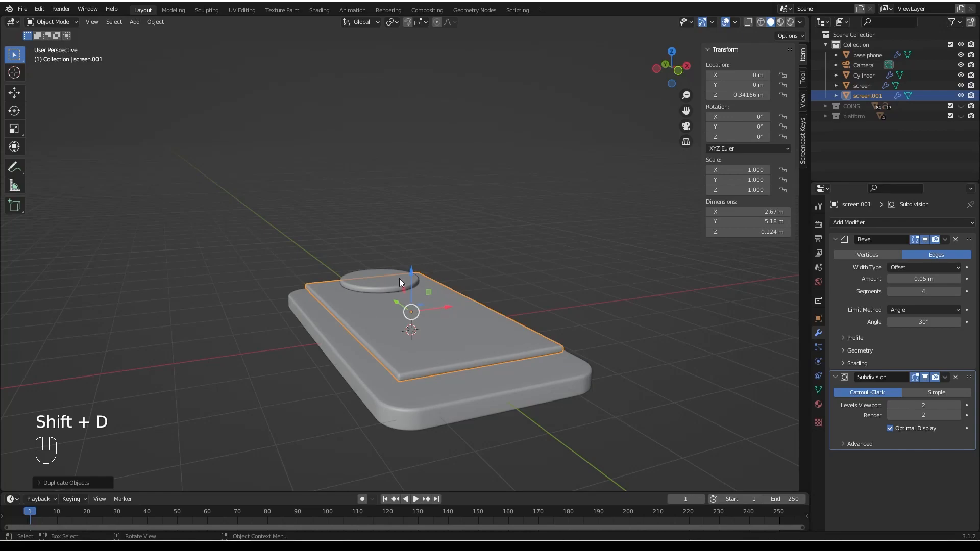
click(686, 68)
scroll(493, 331, up, 2)
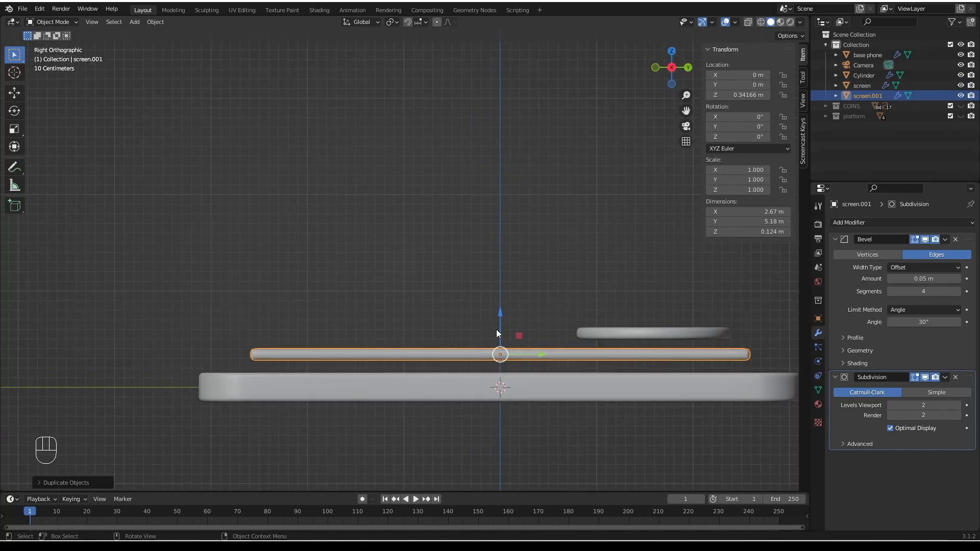
drag(501, 313, 501, 292)
middle_drag(650, 334, 601, 285)
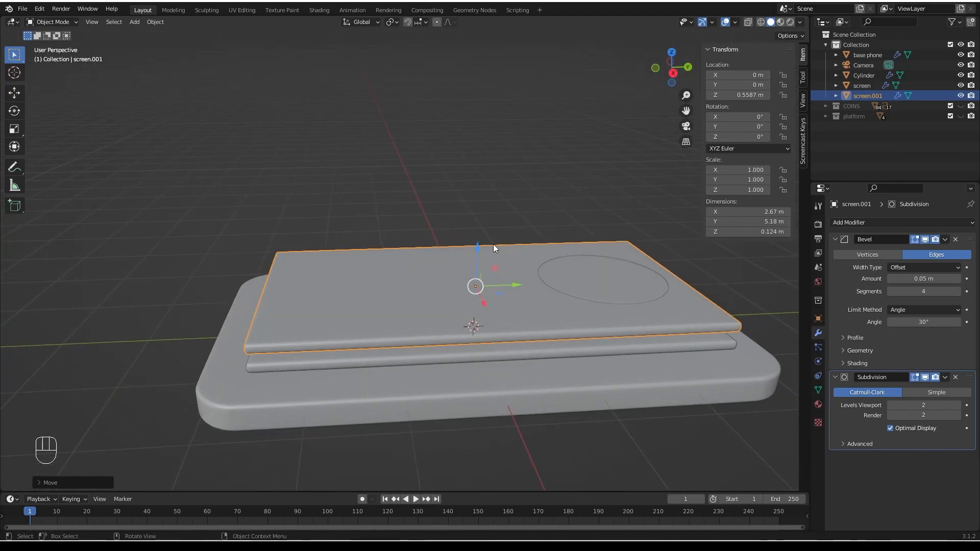
Set the viewport shading colour to Random so each object is displayed in its own colour.
click(799, 23)
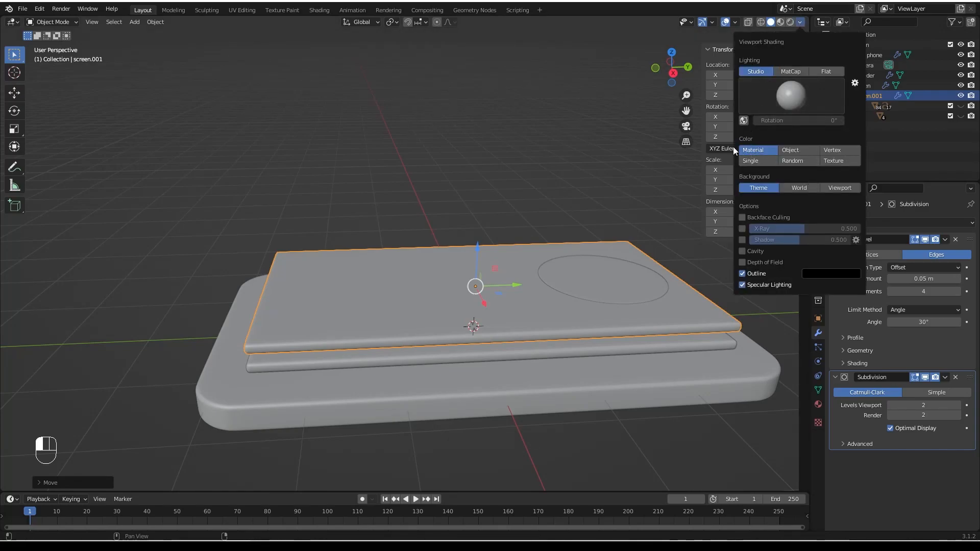
click(799, 23)
click(791, 160)
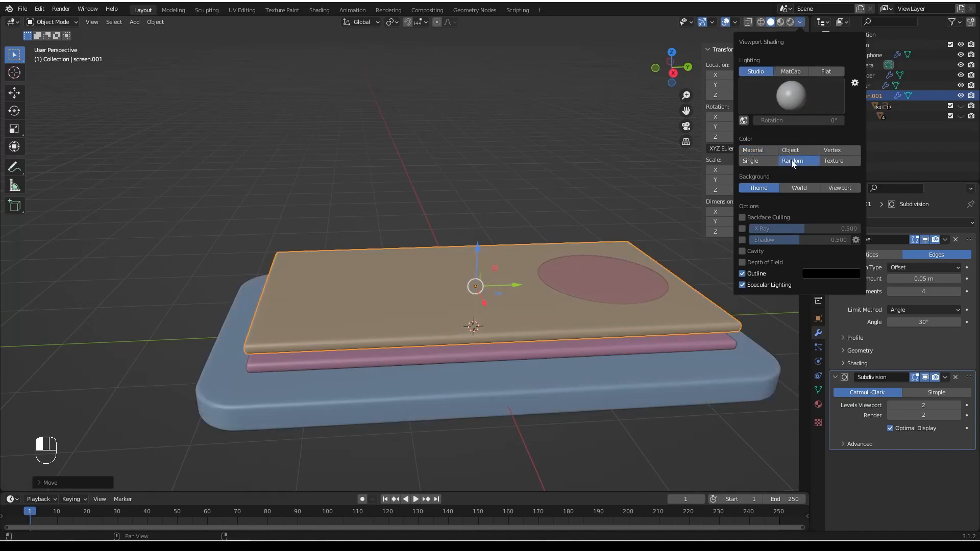
Scale the duplicated panel into a narrow bar, about 0.36 m along Y and 2.08 m along X.
middle_drag(457, 361, 378, 360)
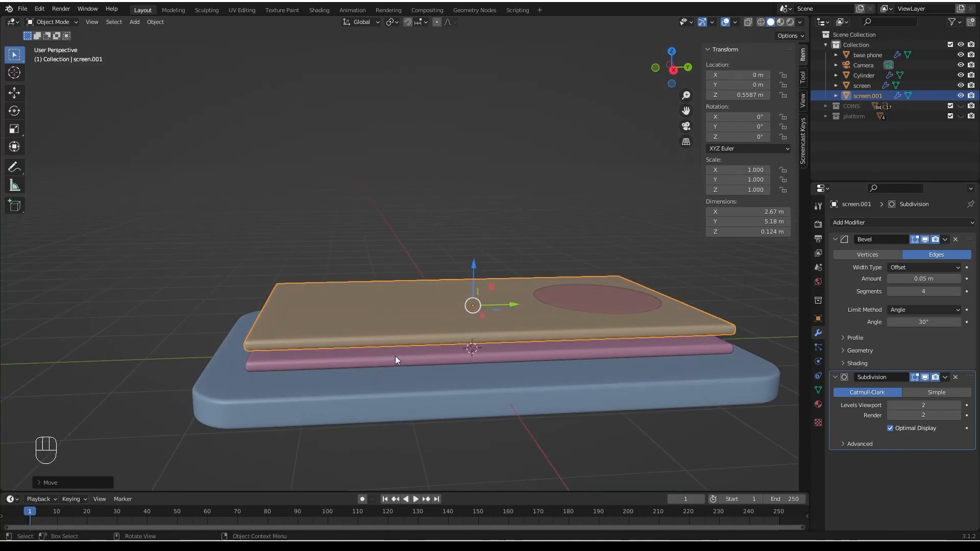
middle_drag(420, 345, 335, 310)
middle_drag(357, 213, 330, 259)
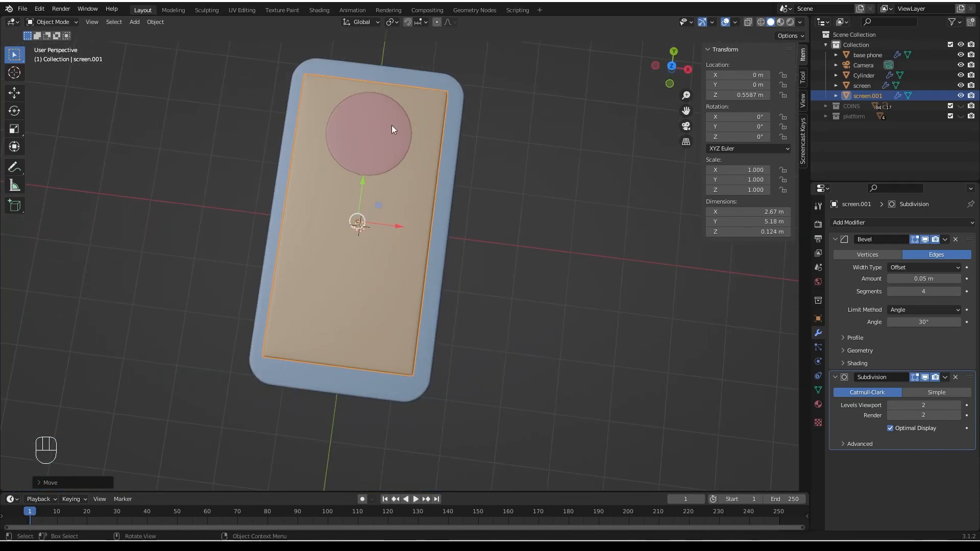
middle_drag(377, 331, 288, 247)
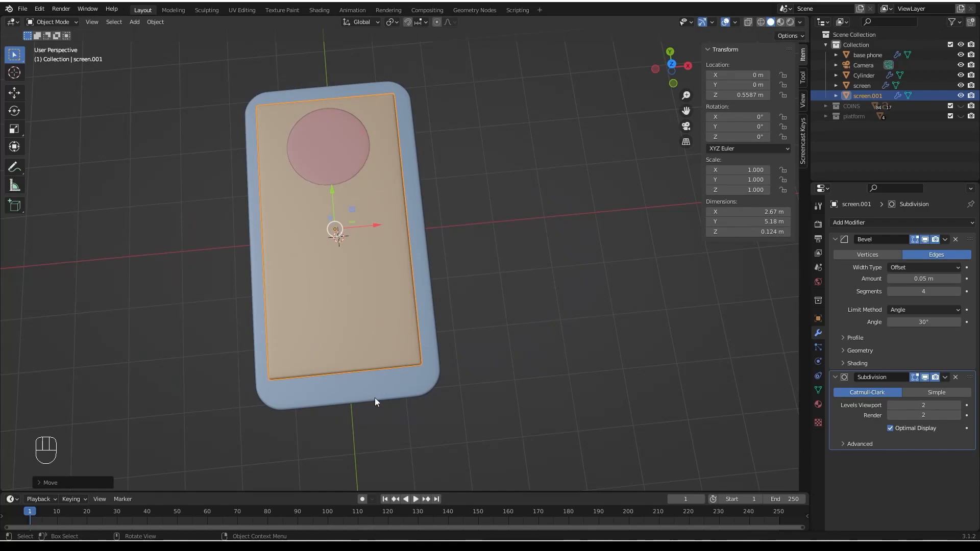
key(s)
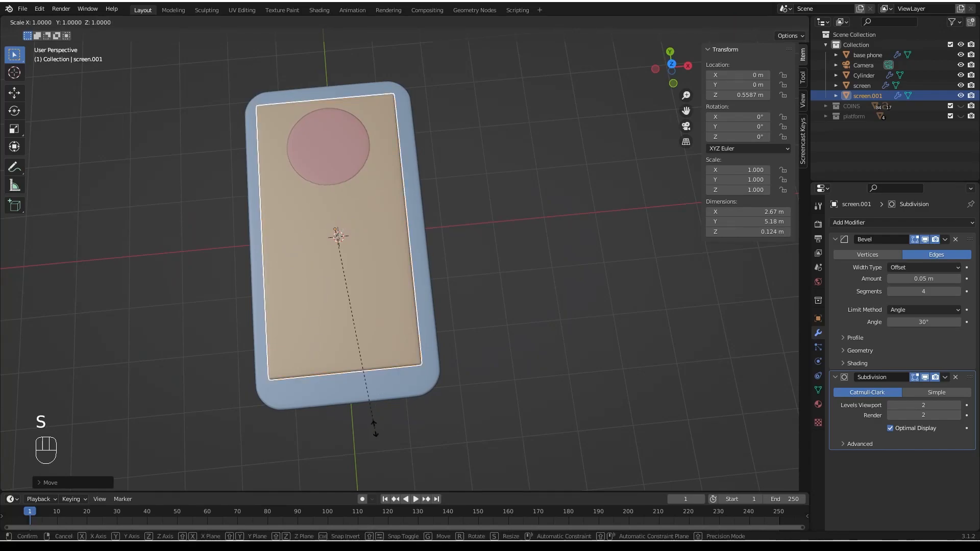
key(y)
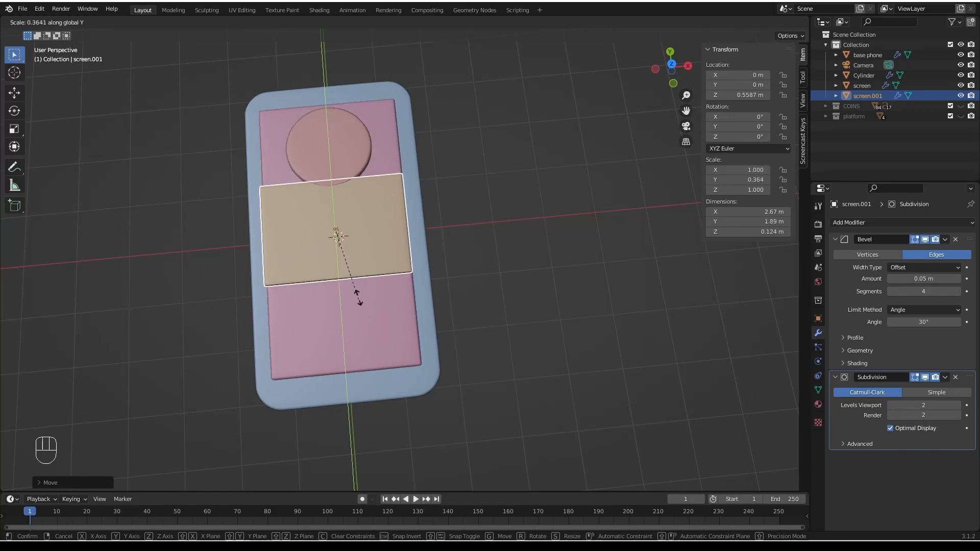
click(340, 242)
key(s)
key(x)
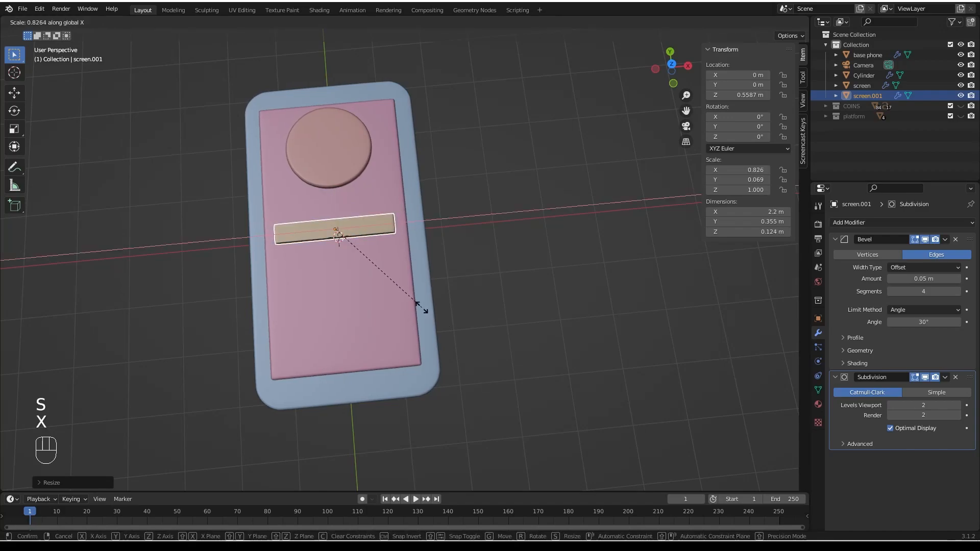
click(384, 314)
Move the bar to about 0.41 m on Y, below the disc, and thin it to about 0.25 m along Y.
middle_drag(384, 315, 320, 336)
click(671, 64)
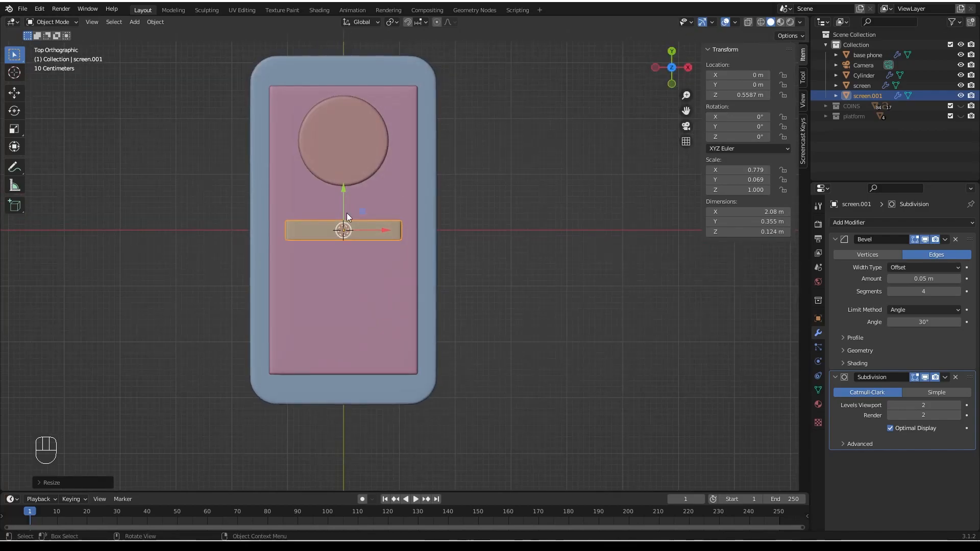
scroll(299, 236, up, 2)
drag(363, 184, 363, 154)
key(s)
key(x)
key(y)
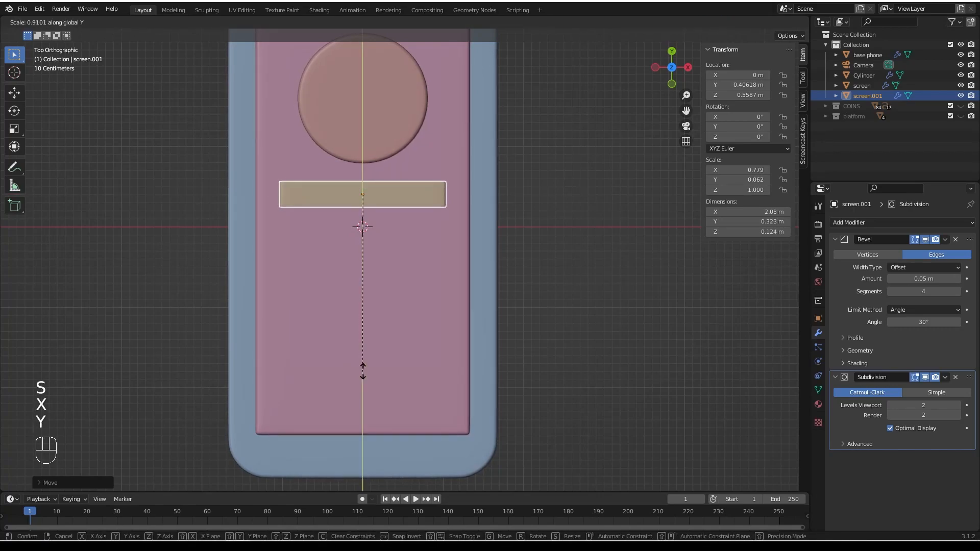
click(375, 333)
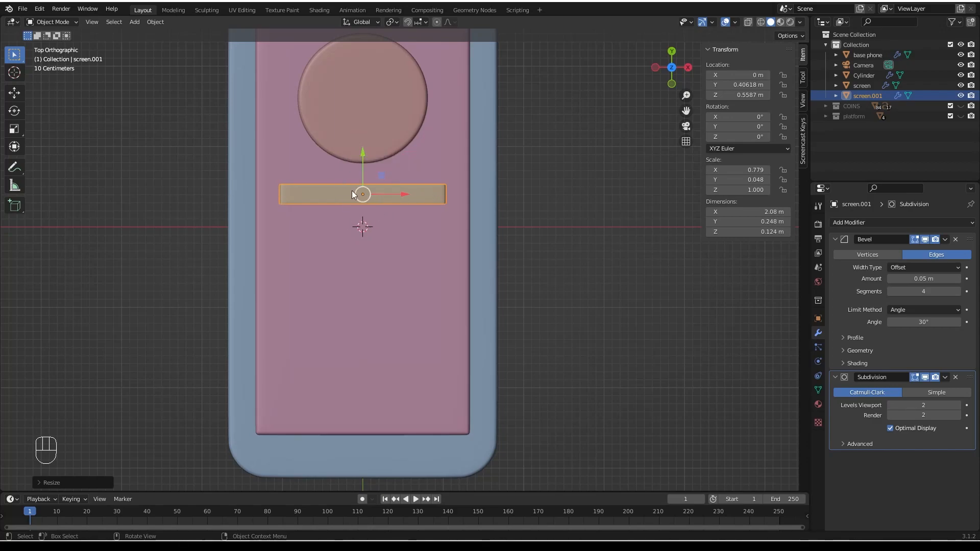
Duplicate the bar and place the copy just below it, at about 0.03 m on Y.
key(shift+d)
right_click(360, 162)
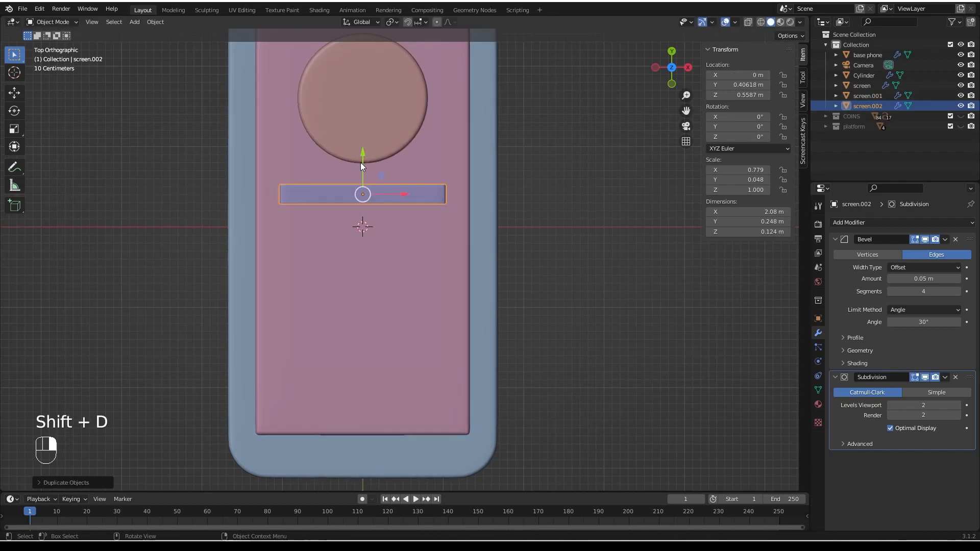
drag(360, 154, 369, 183)
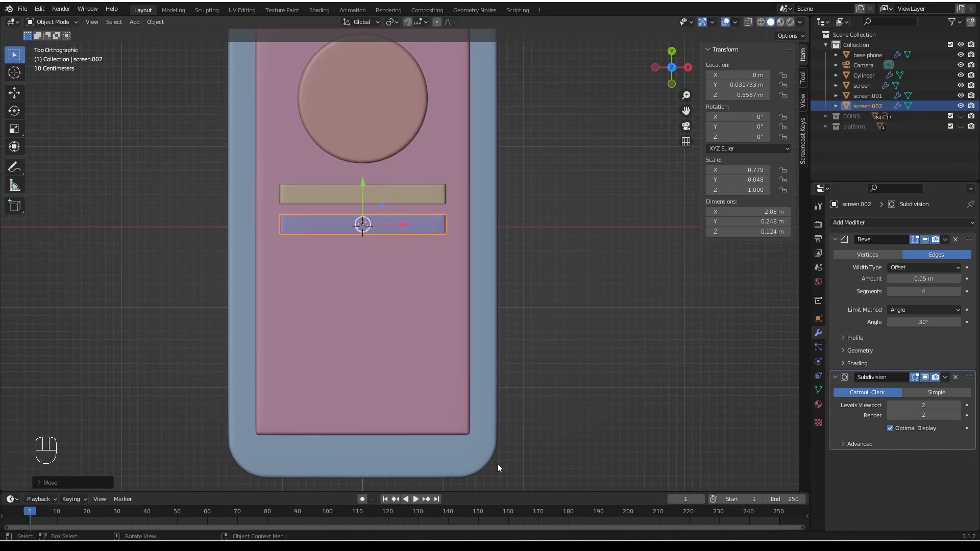
Shorten the lower bar to about 1.43 m along X and align its left end with the upper bar, at about -0.32 m on X.
key(s)
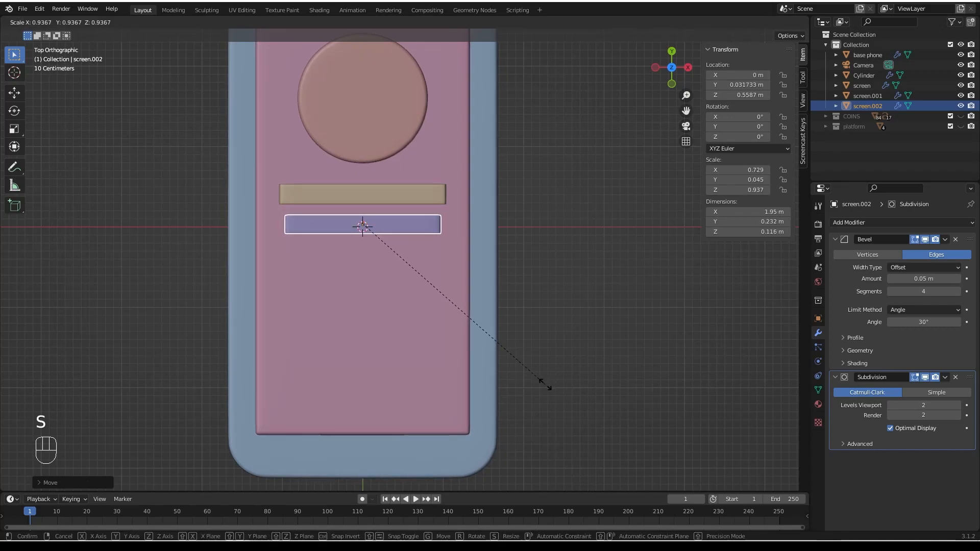
key(x)
click(462, 326)
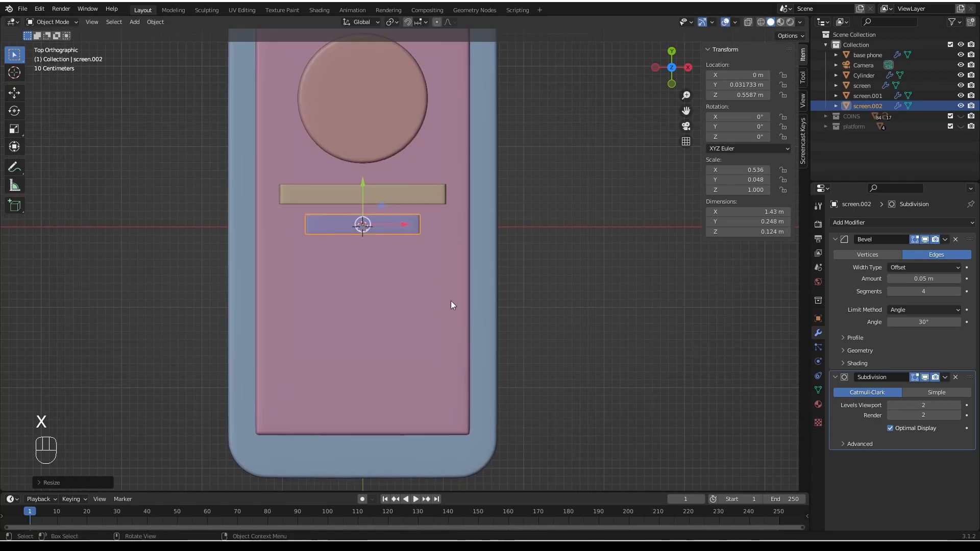
drag(402, 223, 374, 230)
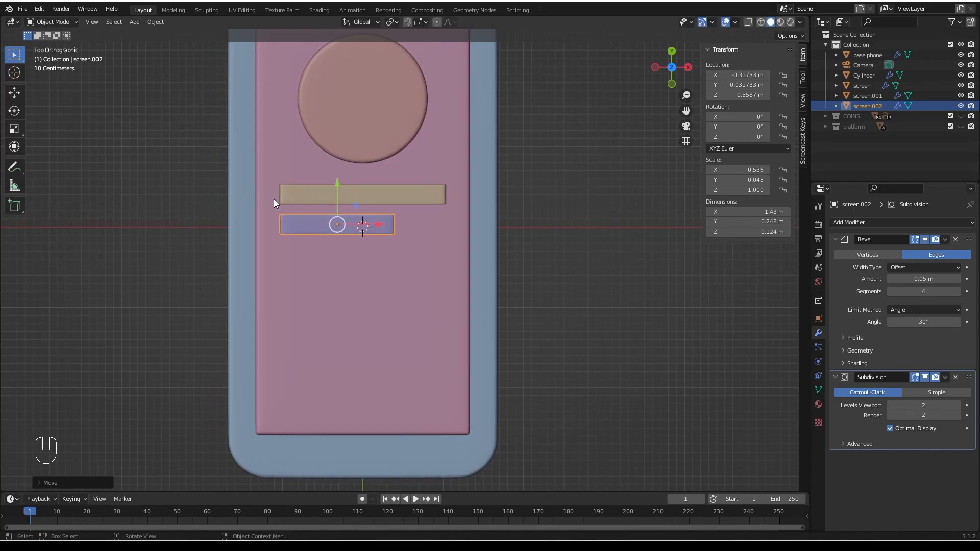
scroll(268, 205, up, 3)
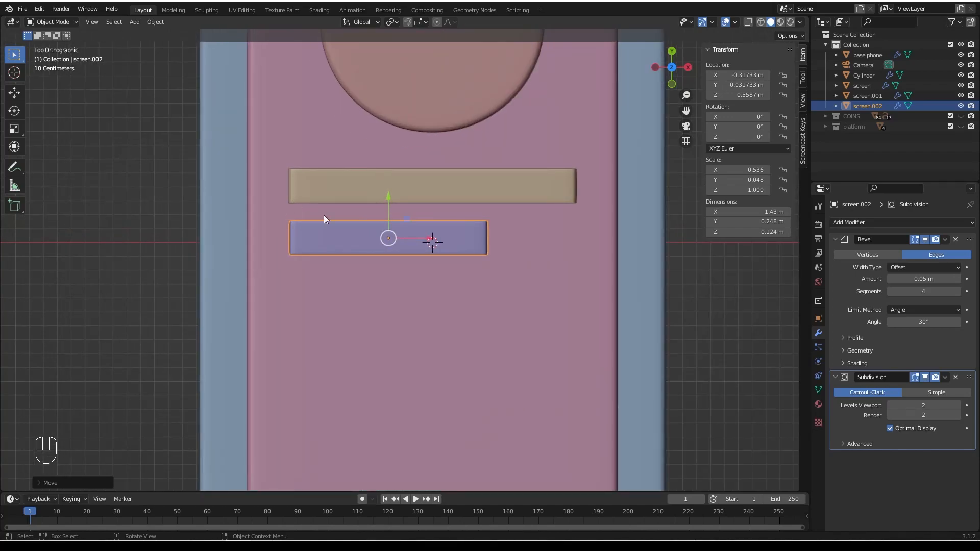
scroll(360, 242, down, 1)
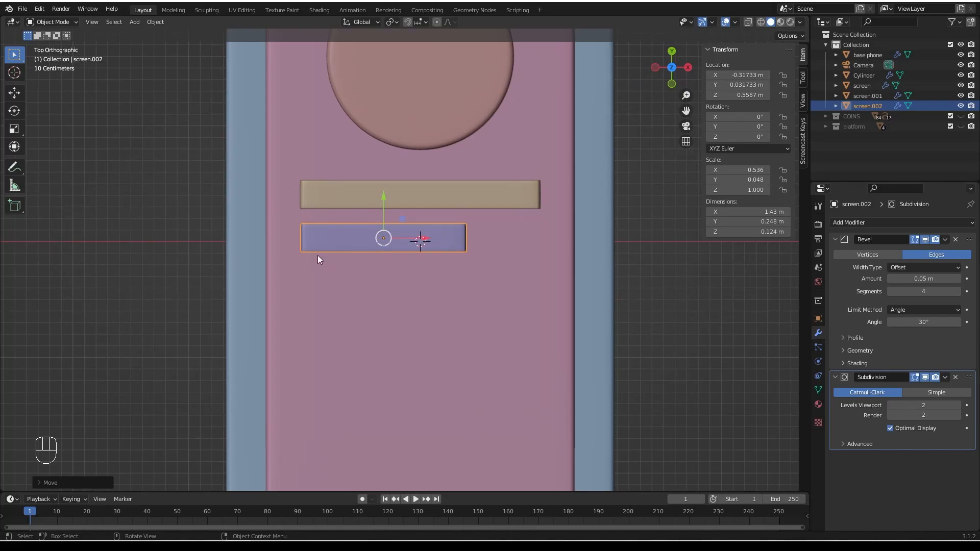
Select both bars and apply their scale.
shift+click(349, 195)
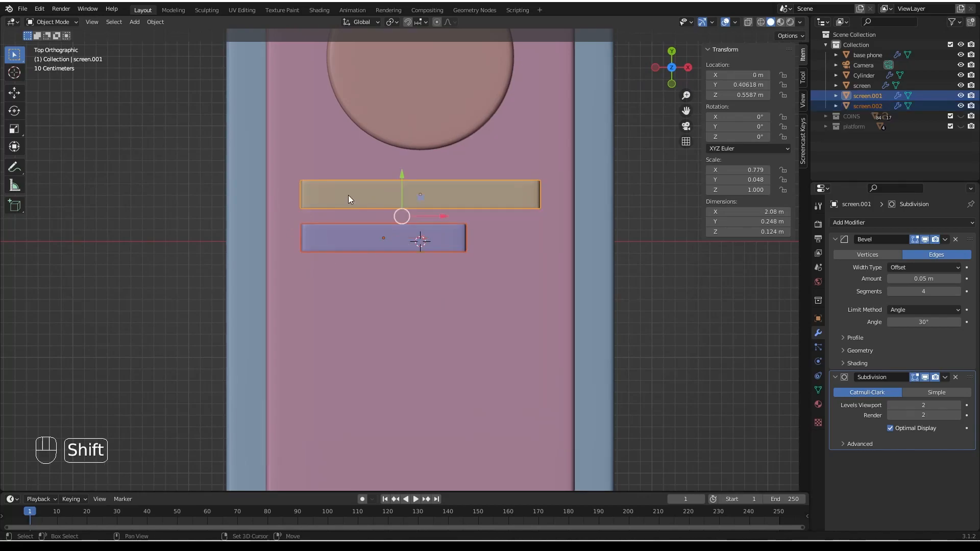
key(ctrl+a)
click(373, 233)
middle_drag(373, 230, 377, 298)
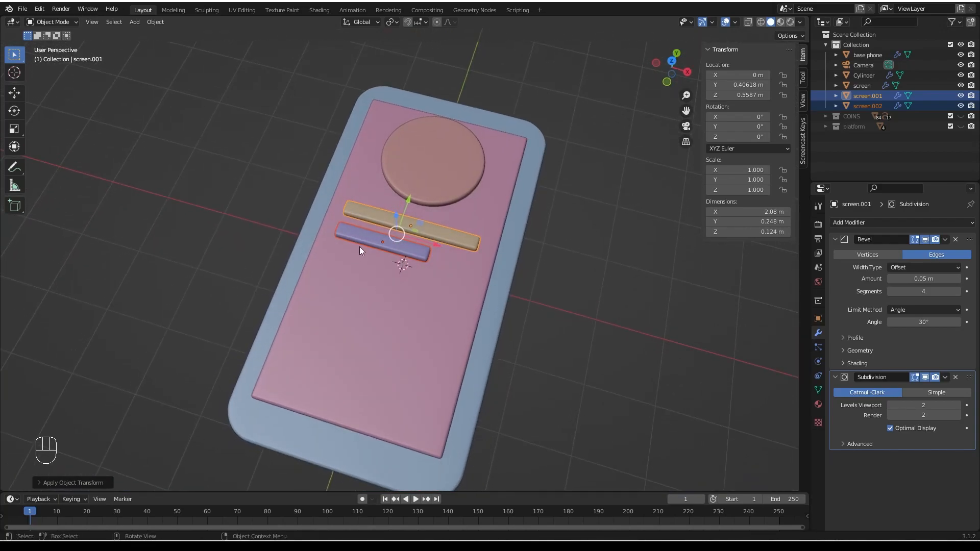
Duplicate the shorter lower bar and move the copy down the screen panel to about -1.67 m on Y.
click(361, 239)
click(546, 286)
click(383, 247)
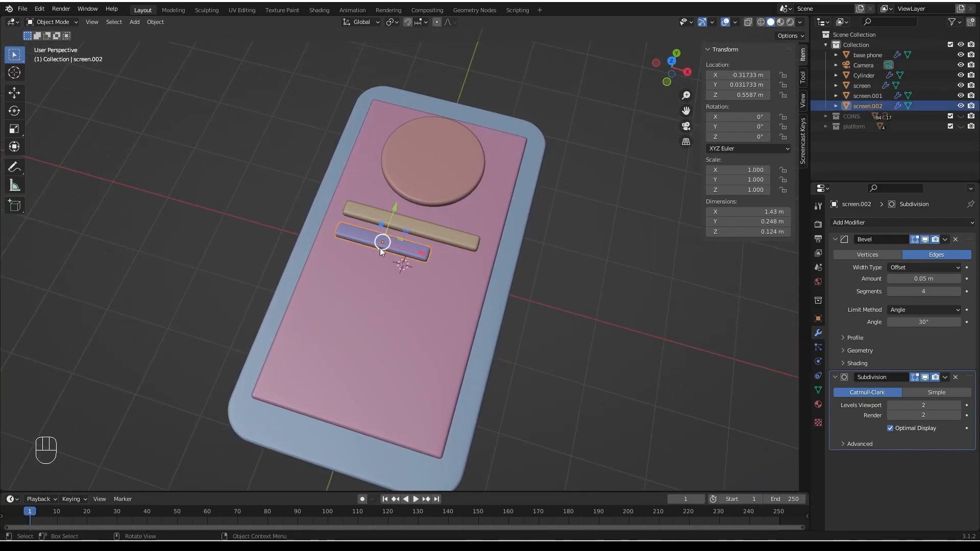
key(shift+d)
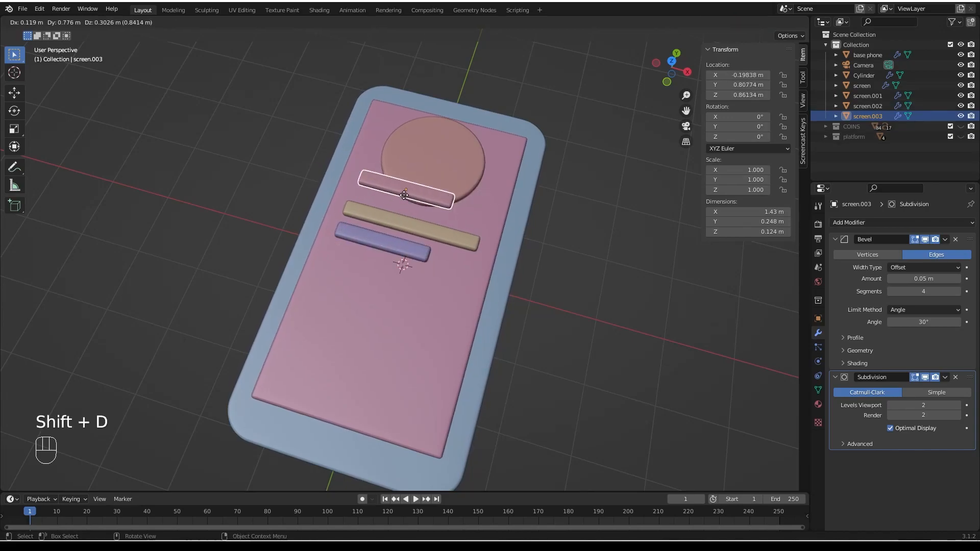
right_click(403, 199)
middle_drag(305, 302, 315, 291)
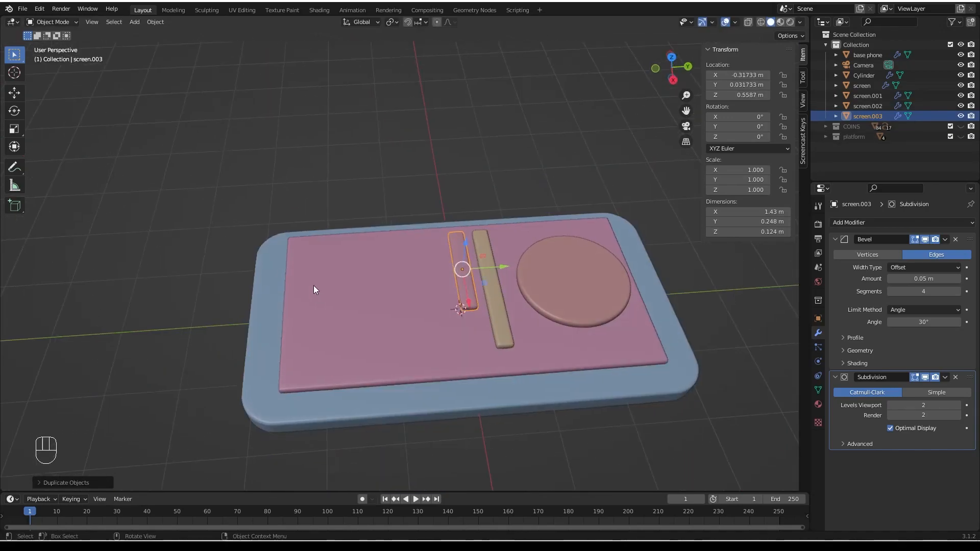
middle_drag(467, 274, 514, 264)
drag(505, 270, 347, 372)
middle_drag(347, 371, 440, 354)
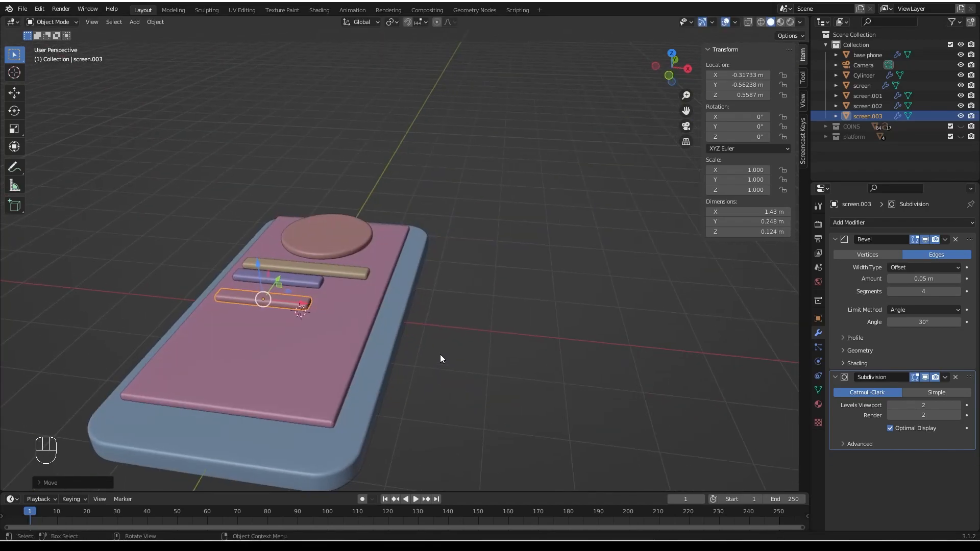
click(674, 55)
click(671, 51)
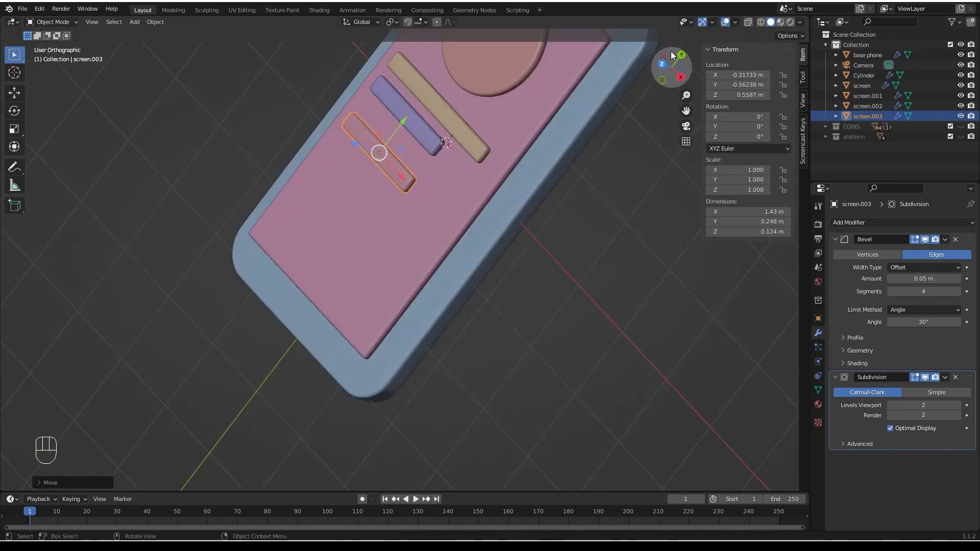
shift+middle_drag(173, 223, 368, 280)
drag(411, 222, 411, 310)
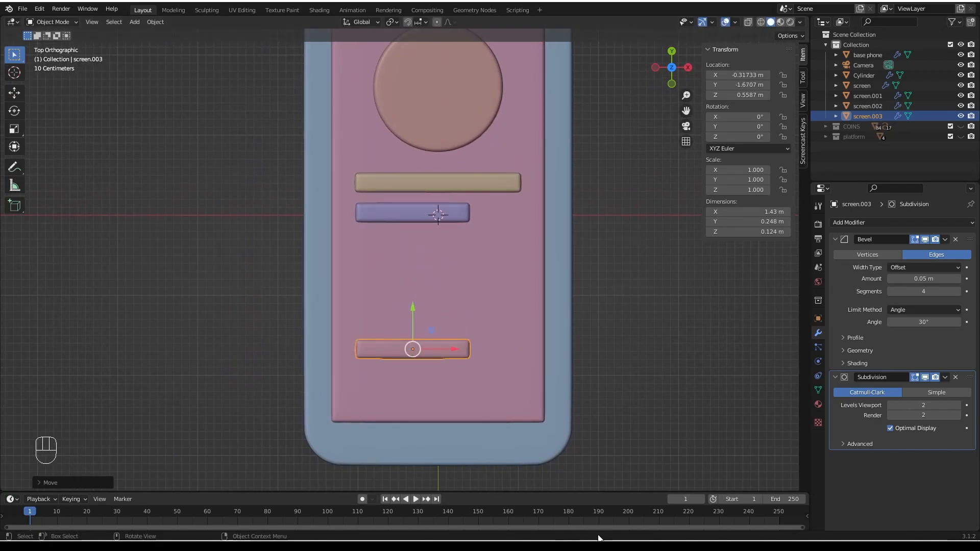
Shorten the copied bar to about 0.5 m along X.
key(s)
key(x)
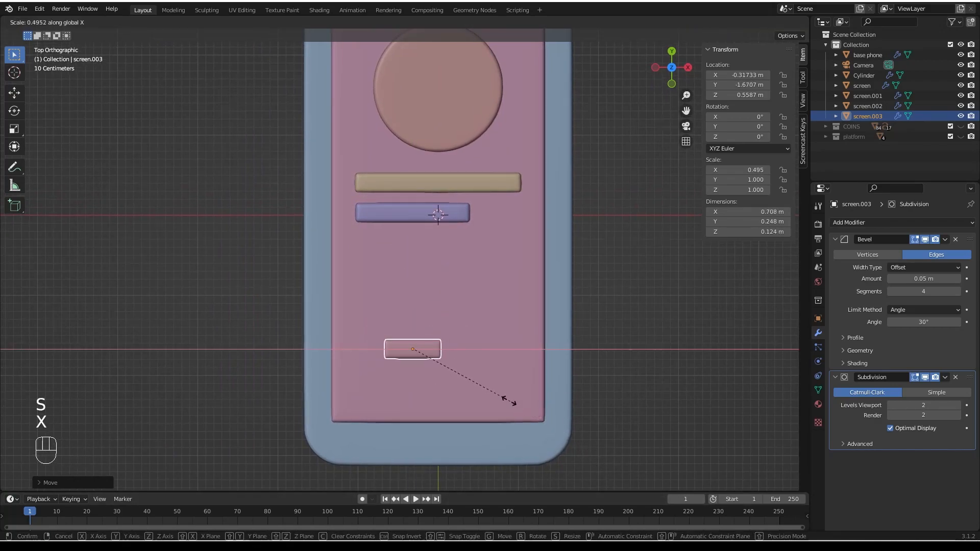
click(477, 396)
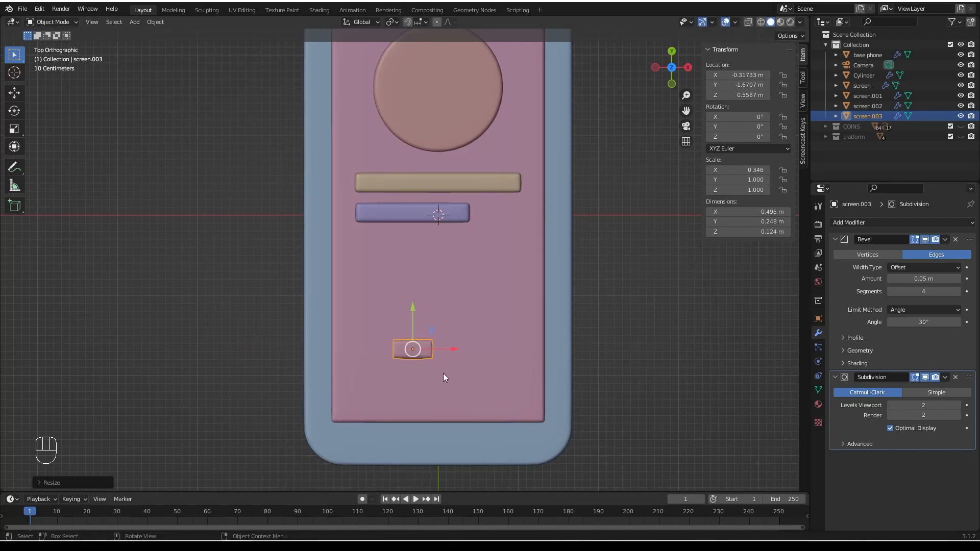
Duplicate the small block twice along X to form a row of three, with the last copy at about 0.95 m on X.
key(shift+d)
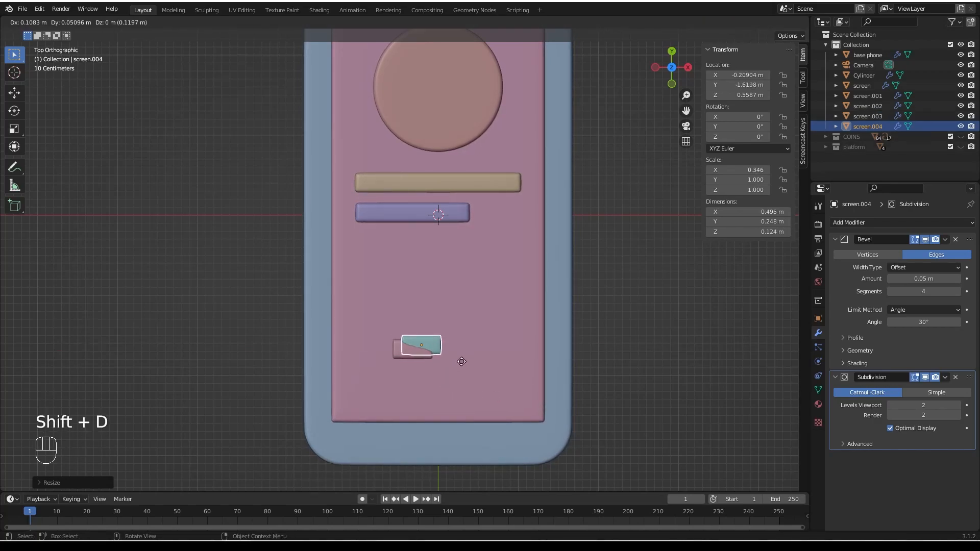
right_click(456, 357)
drag(456, 350, 559, 353)
key(shift+d)
click(528, 373)
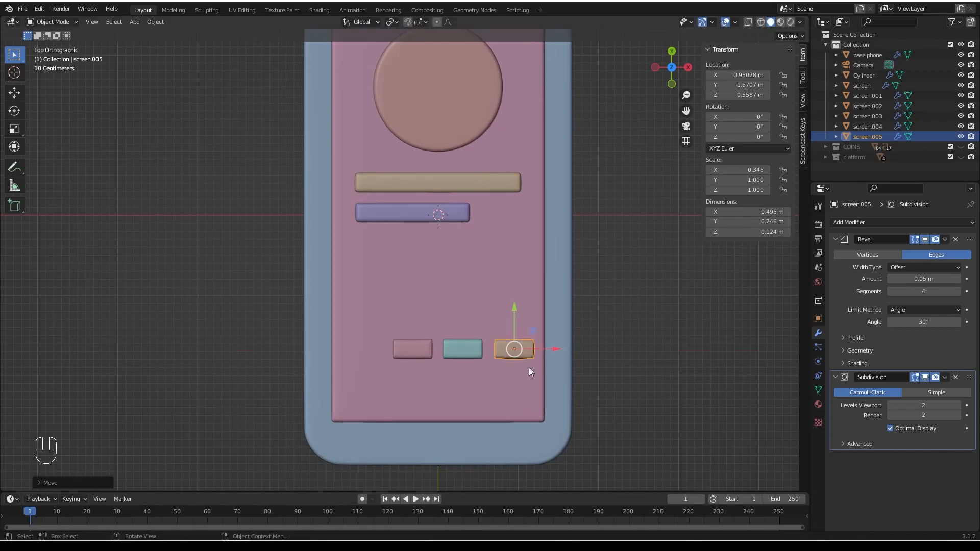
Select all three blocks, scale them up by about 1.1 and centre the row, with the leftmost block at about -0.72 m on X.
shift+click(465, 353)
shift+click(414, 354)
drag(504, 348, 481, 364)
key(s)
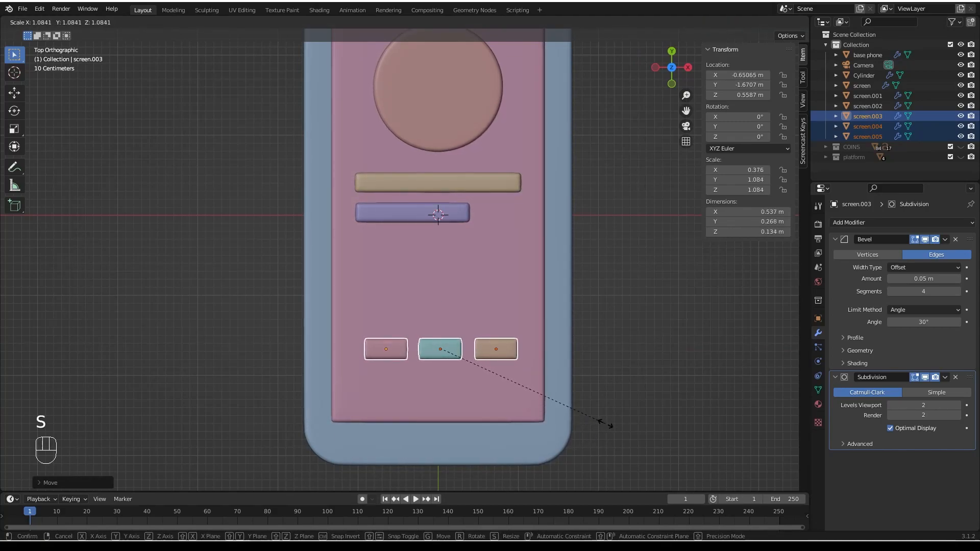
click(605, 424)
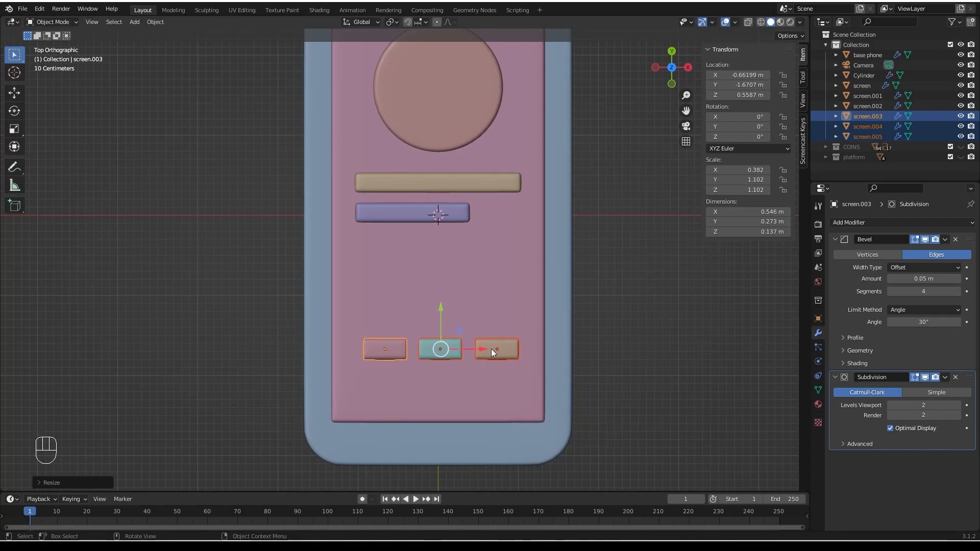
drag(481, 350, 475, 351)
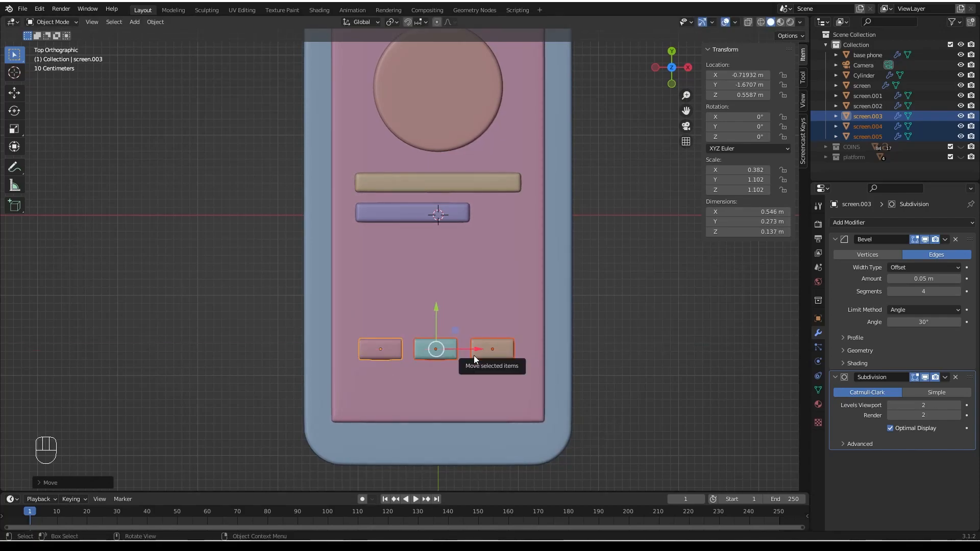
Stretch the three blocks to about 0.86 m along Y.
key(s)
key(x)
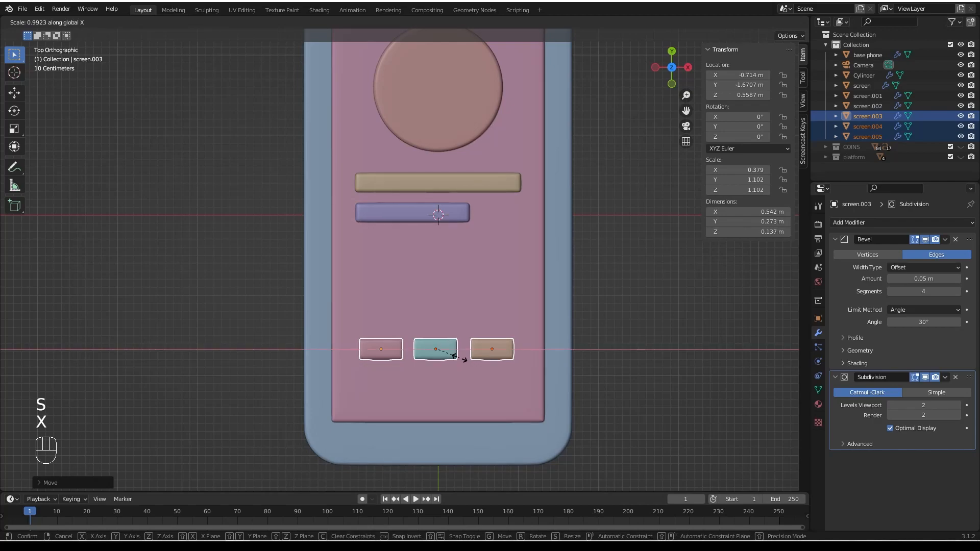
key(y)
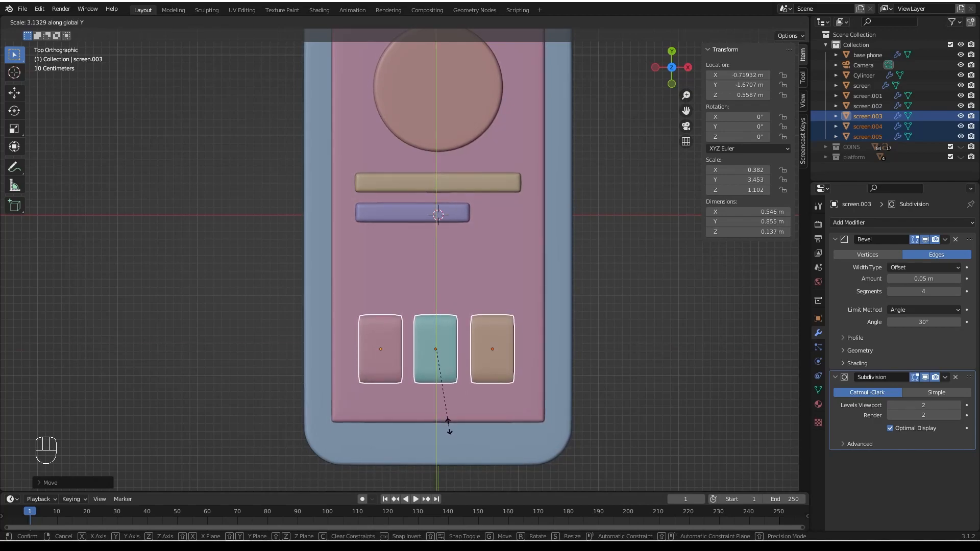
click(449, 426)
Stretch the middle and rightmost blocks to about 1.36 m along Y.
click(434, 362)
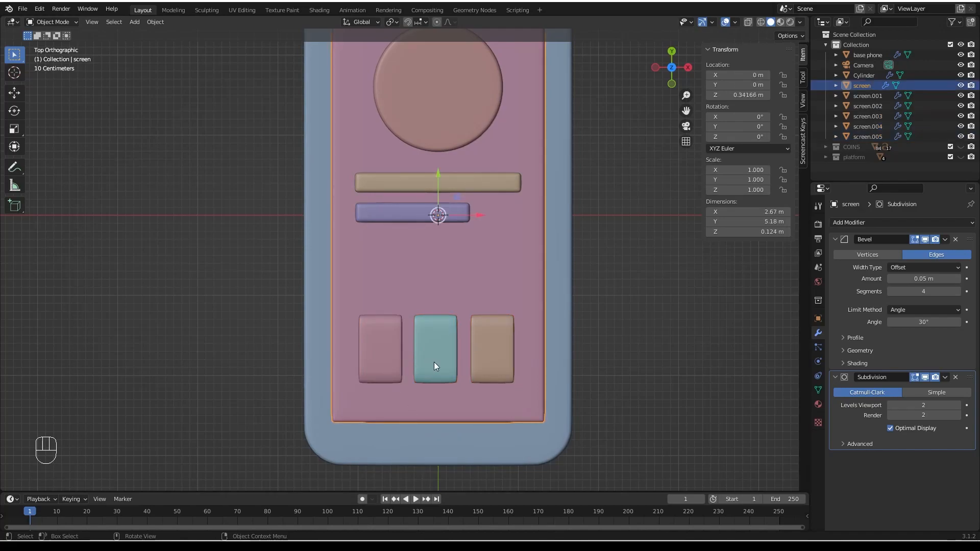
shift+click(501, 355)
key(s)
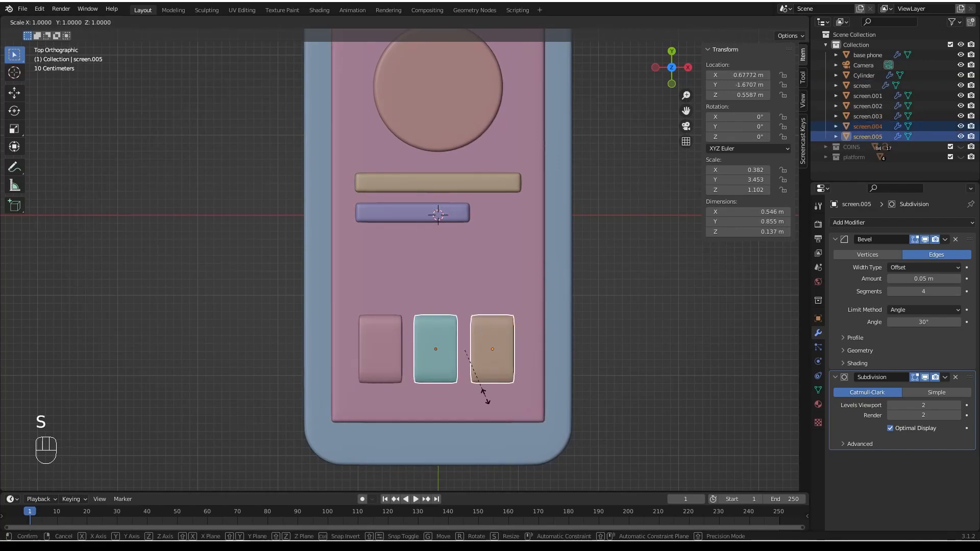
key(y)
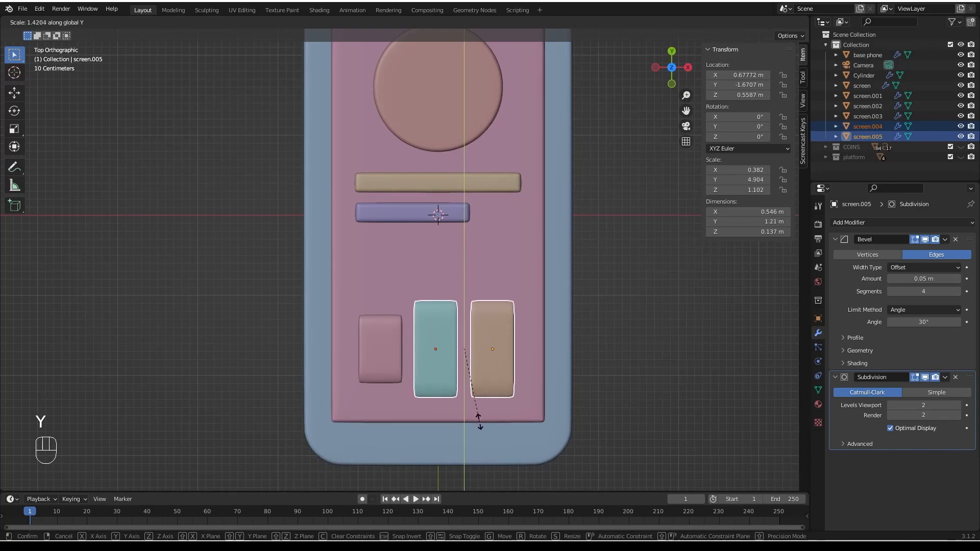
click(479, 431)
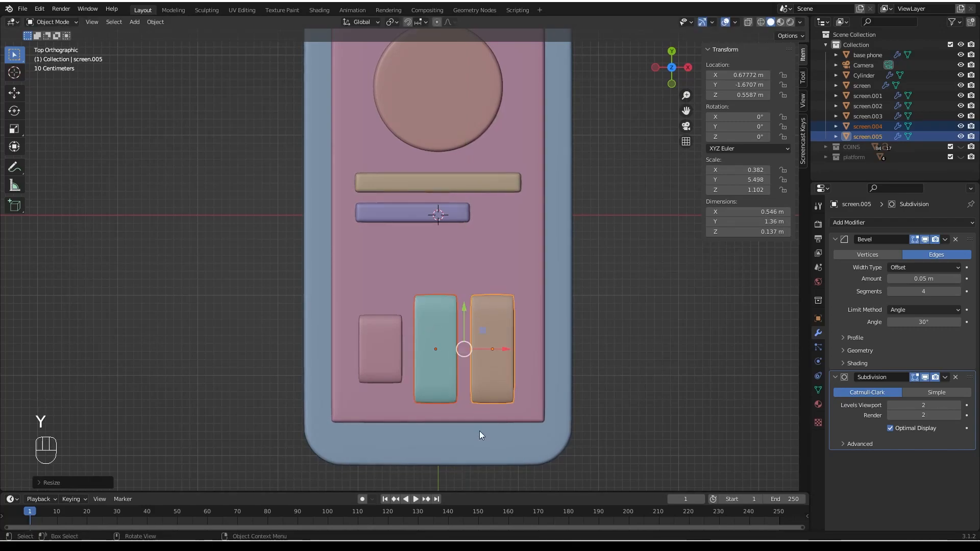
Stretch only the rightmost block to about 1.98 m along Y.
click(427, 378)
click(505, 375)
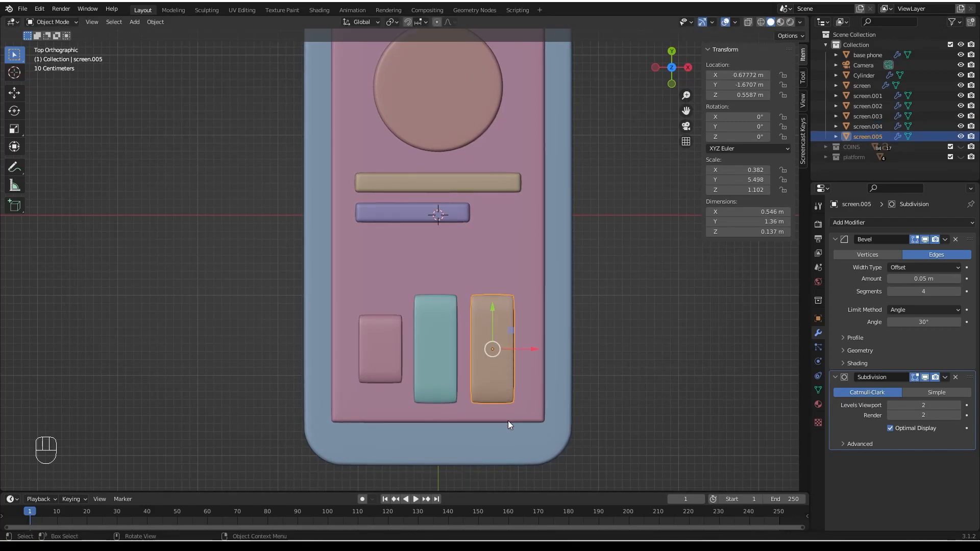
key(s)
key(y)
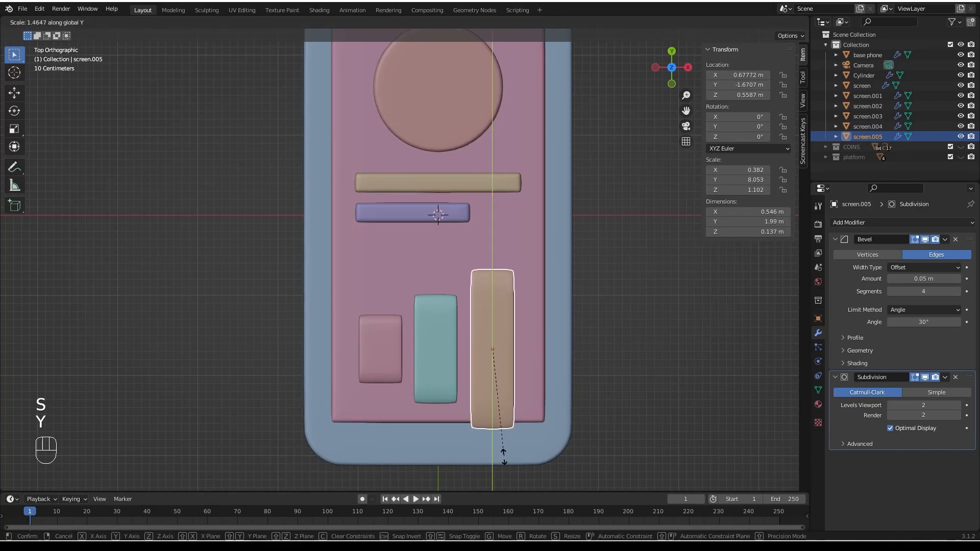
click(499, 454)
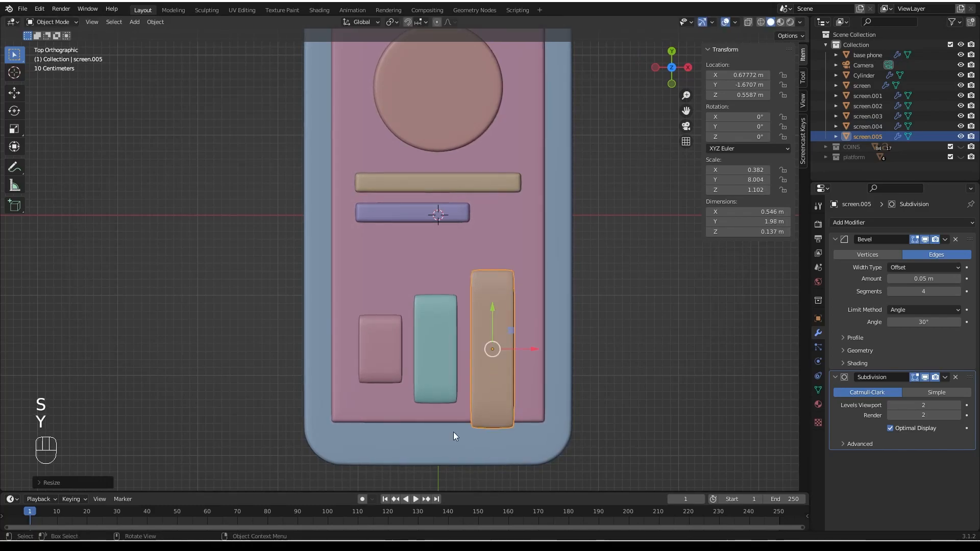
Raise the two taller blocks along Y so their lower ends align with the shortest one, placing the middle block at about -1.44 m.
shift+click(428, 367)
scroll(453, 328, up, 1)
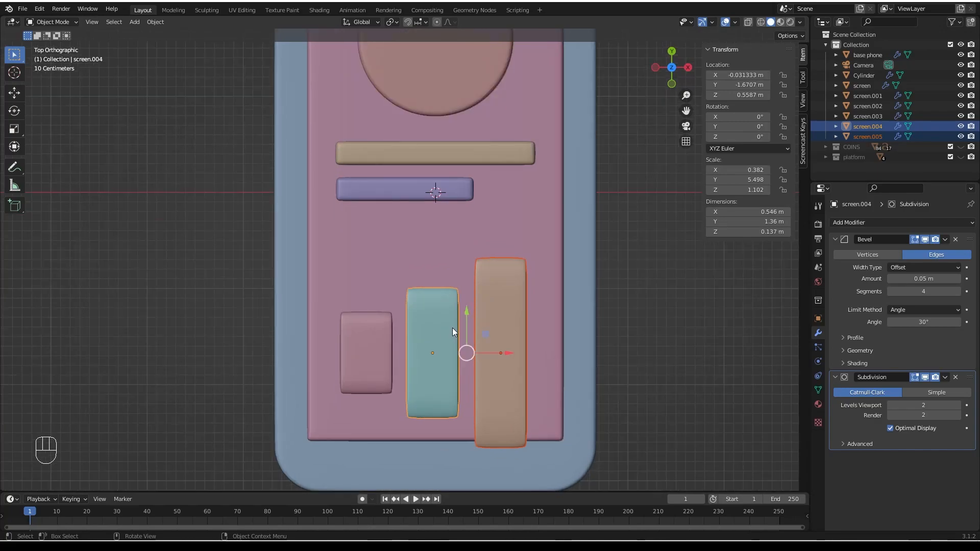
scroll(452, 328, up, 1)
key(g)
key(y)
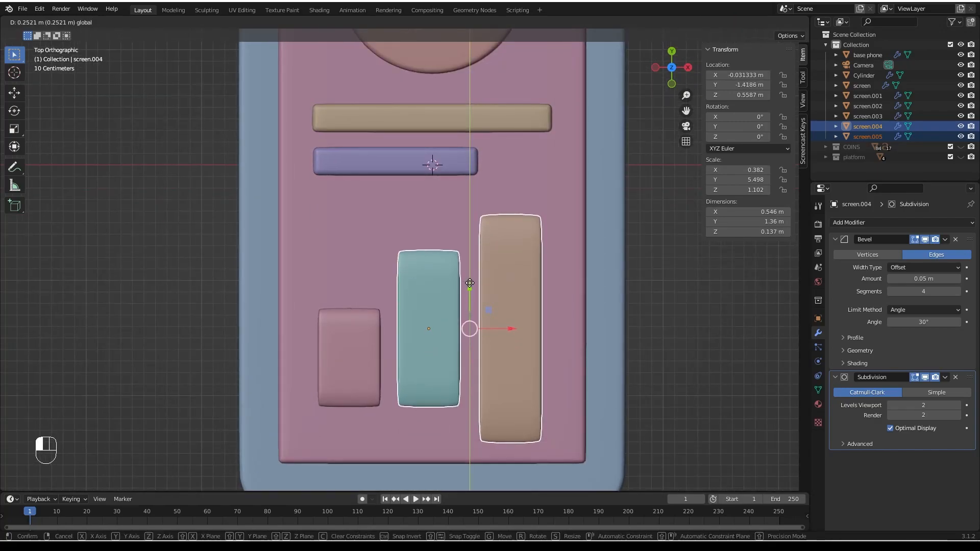
click(469, 285)
click(498, 353)
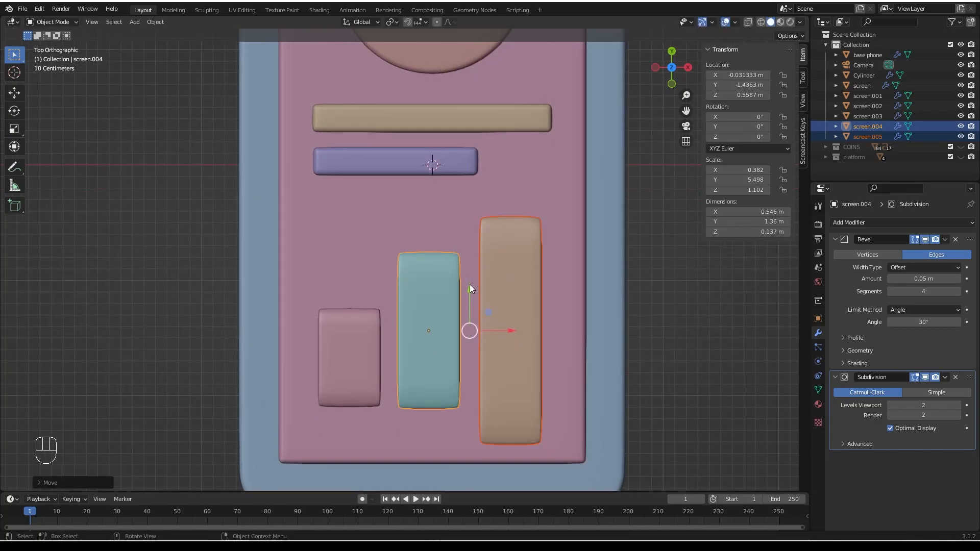
drag(510, 287, 511, 250)
Move all three blocks together nearer the screen's lower edge, with the shortest at about -0.70 m on X and -1.91 m on Y.
shift+click(372, 352)
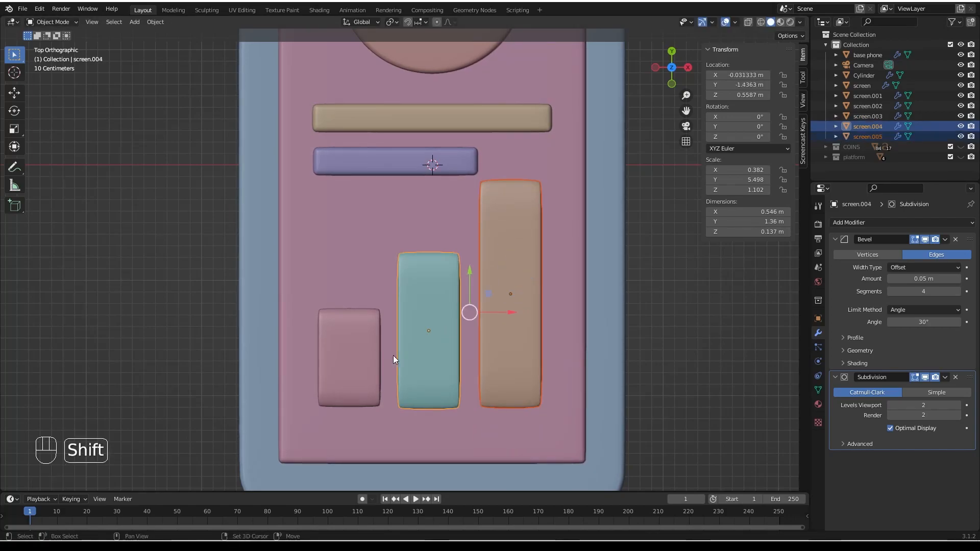
shift+click(409, 353)
drag(429, 287, 433, 315)
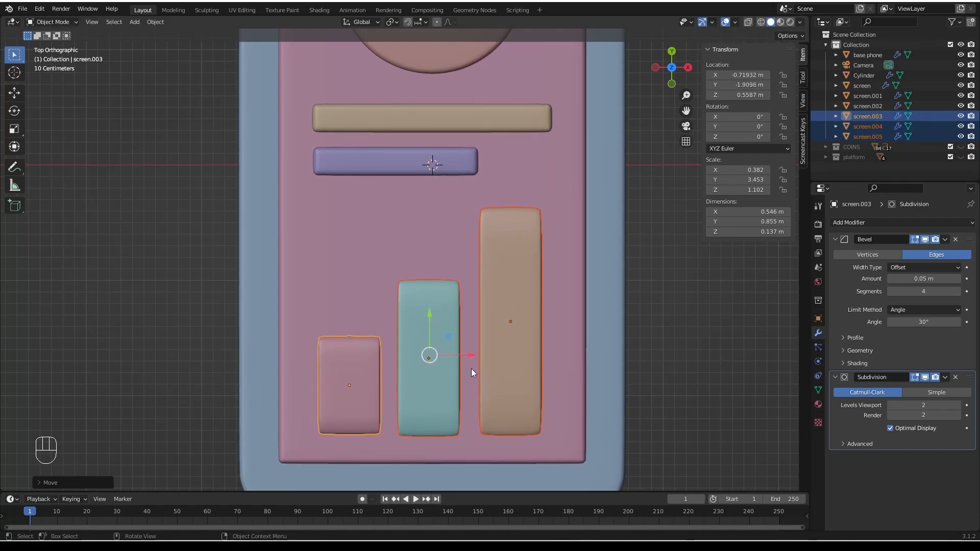
drag(470, 355, 472, 356)
Apply the scale of the three chart blocks.
scroll(406, 380, down, 3)
mouse_move(405, 385)
middle_down()
mouse_move(428, 320)
mouse_move(400, 387)
middle_up()
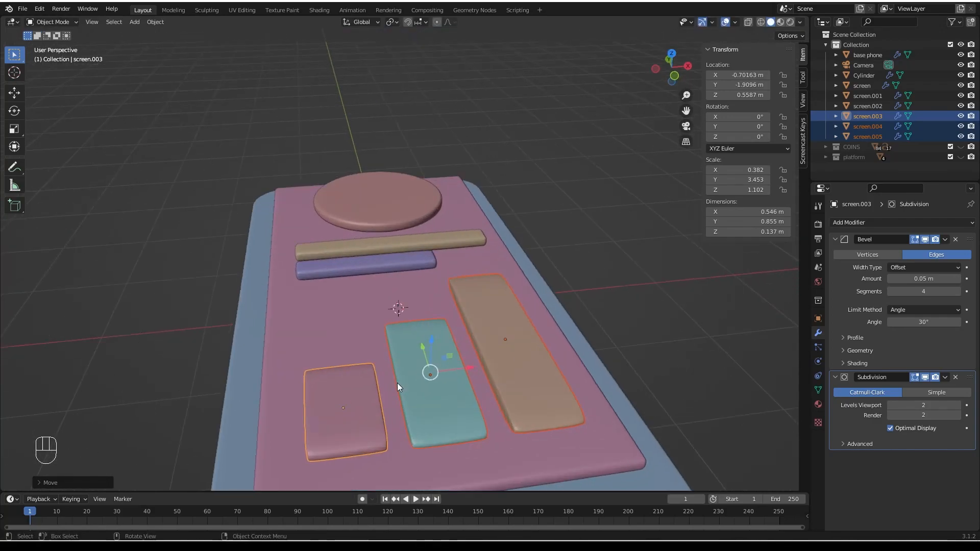
scroll(442, 416, down, 1)
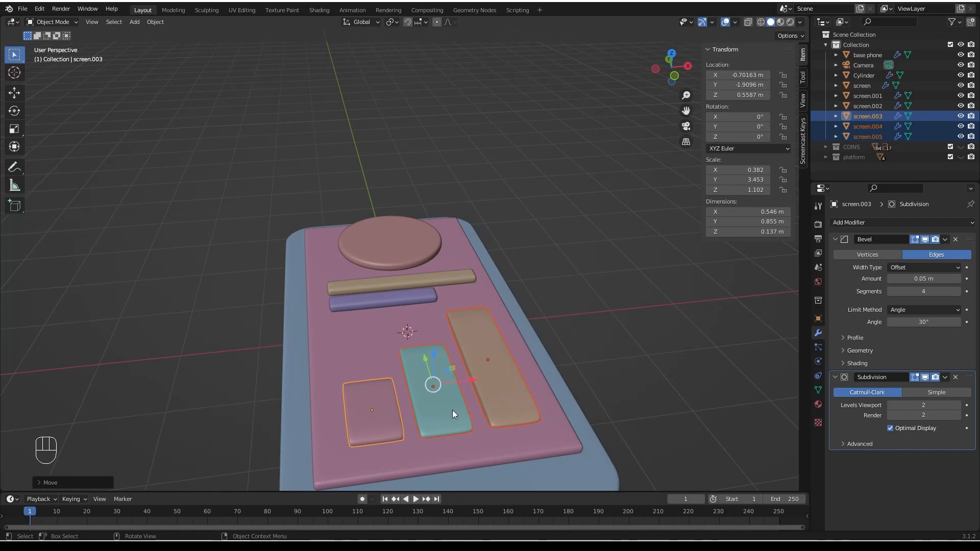
key(ctrl+a)
click(417, 412)
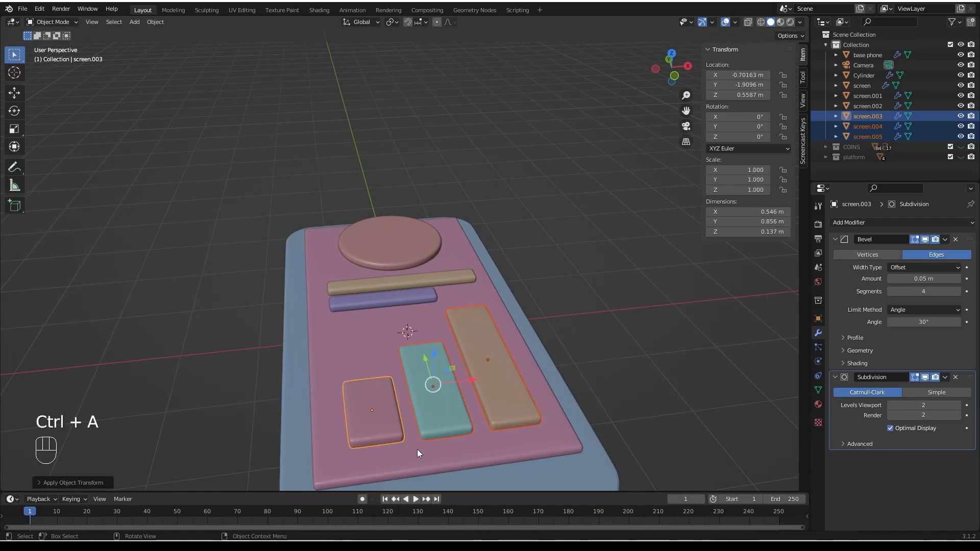
Examine the chart blocks' rounded edges and the whole phone from several angles, and select the tallest block.
scroll(439, 434, up, 2)
middle_drag(382, 450, 349, 432)
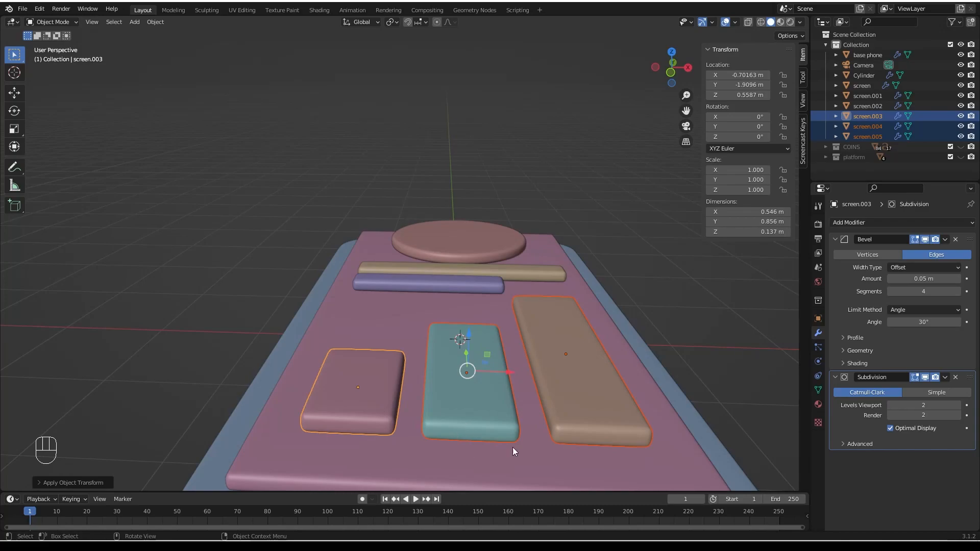
scroll(525, 436, down, 2)
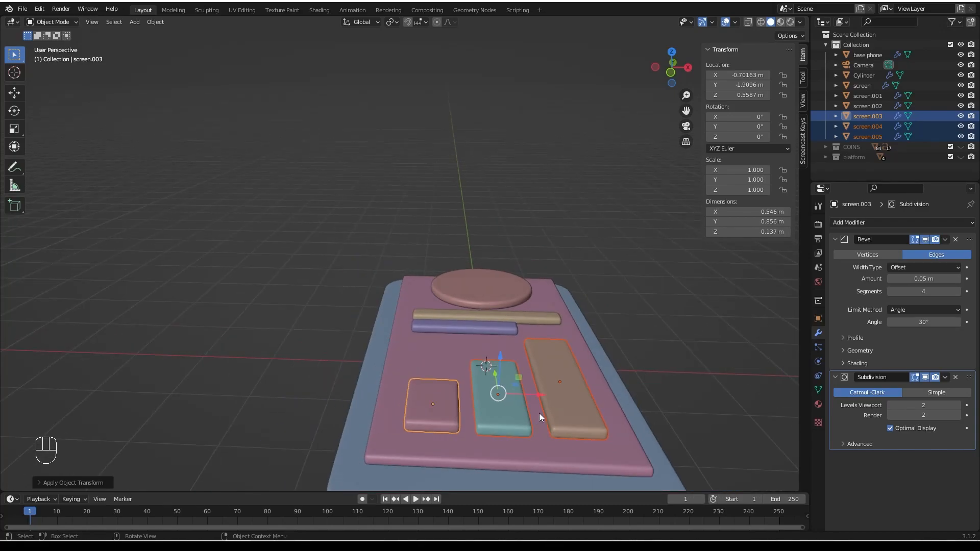
scroll(494, 381, down, 2)
middle_drag(514, 326, 525, 362)
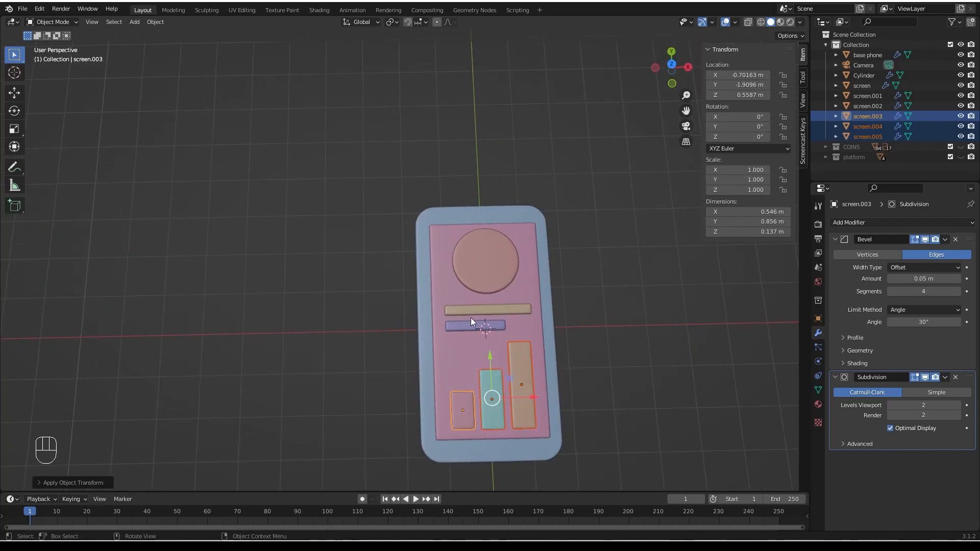
click(579, 360)
middle_drag(511, 428, 552, 437)
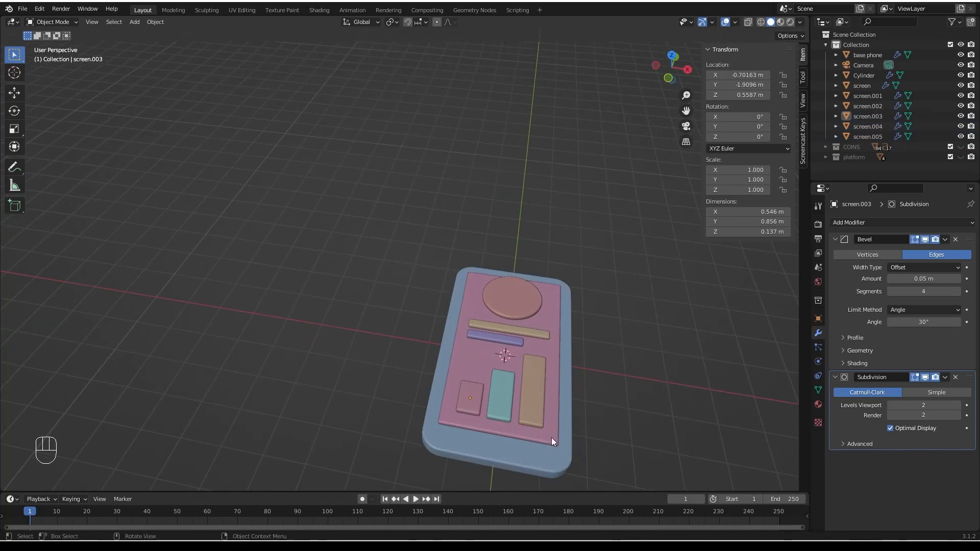
middle_drag(546, 469, 514, 366)
click(518, 310)
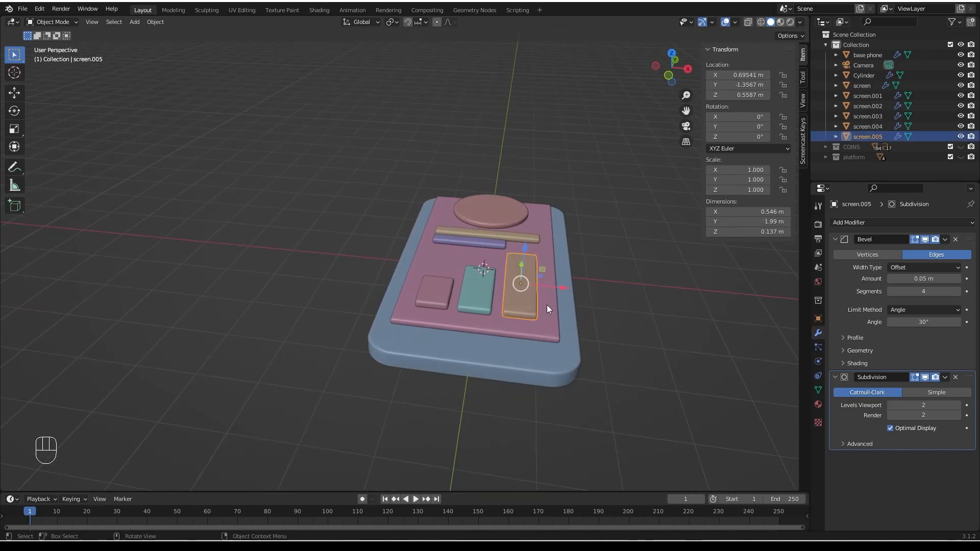
Duplicate the shortest chart block in place and move the copy along X to about 1.52 m, beside the screen.
click(434, 297)
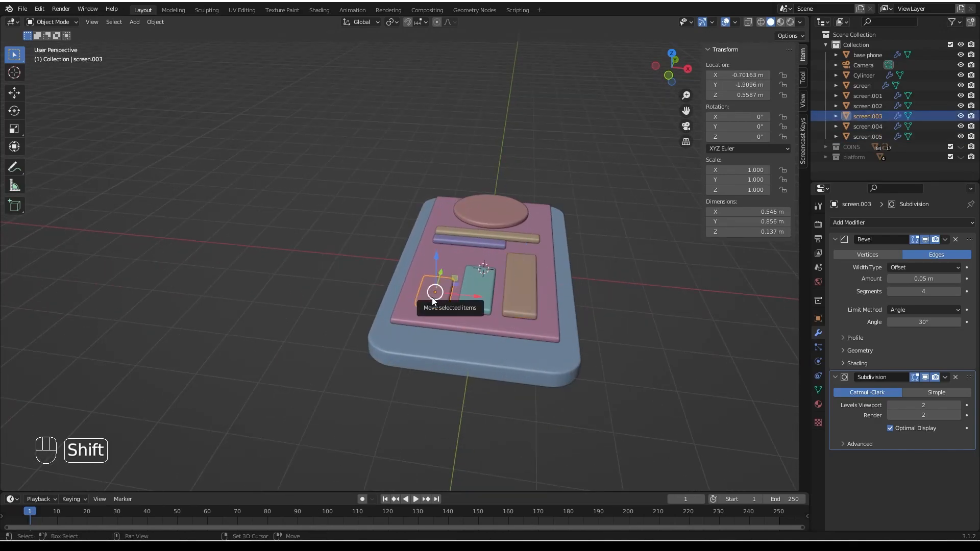
key(shift+d)
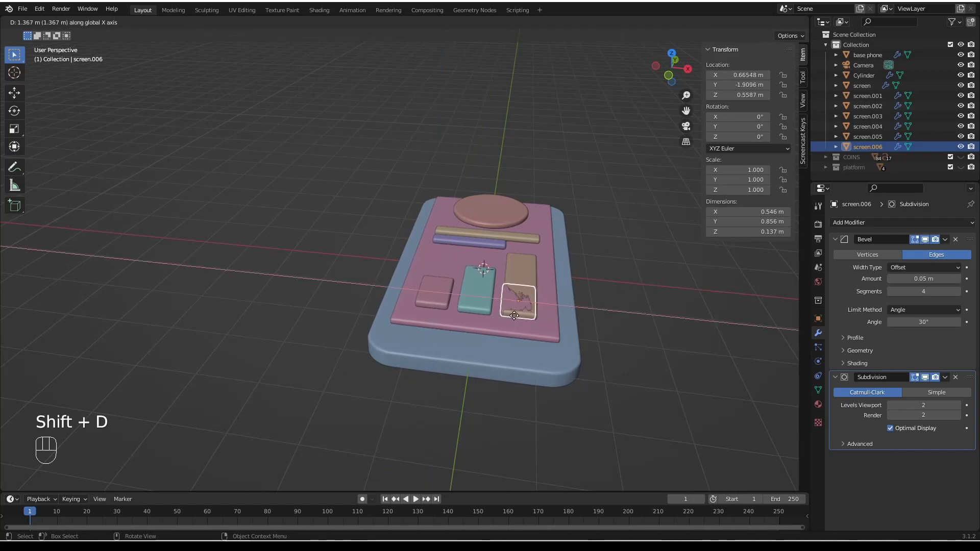
right_click(518, 298)
drag(478, 296, 607, 334)
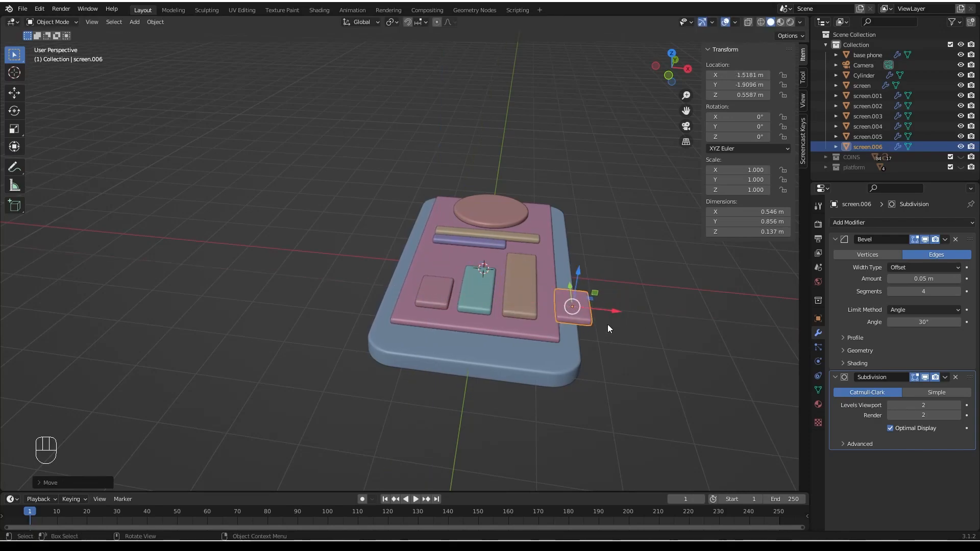
Raise the copy and place it over the phone's lower corner at about 1.21 m X, -2.47 m Y and 0.83 m Z.
drag(583, 272, 584, 255)
drag(613, 295, 593, 294)
drag(552, 269, 555, 294)
middle_drag(561, 338, 595, 304)
drag(595, 304, 607, 305)
mouse_move(607, 304)
middle_down()
mouse_move(572, 312)
mouse_move(612, 289)
middle_up()
drag(566, 266, 553, 325)
middle_drag(553, 326, 620, 318)
drag(602, 271, 602, 263)
middle_drag(602, 263, 602, 375)
Scale the copied block along X and Y into a plate of about 0.975 by 1.01 m, and apply its scale.
key(s)
key(x)
click(654, 357)
middle_drag(654, 357, 580, 387)
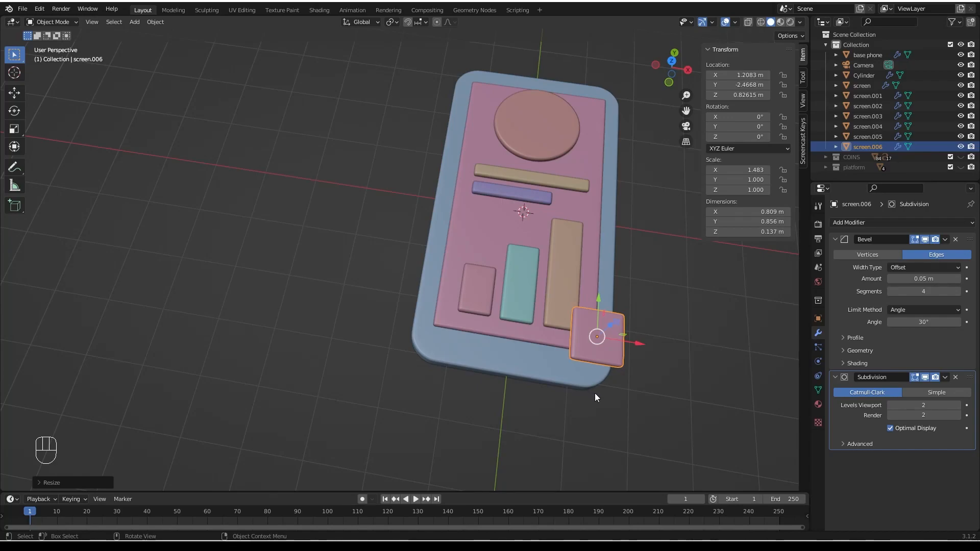
key(s)
key(y)
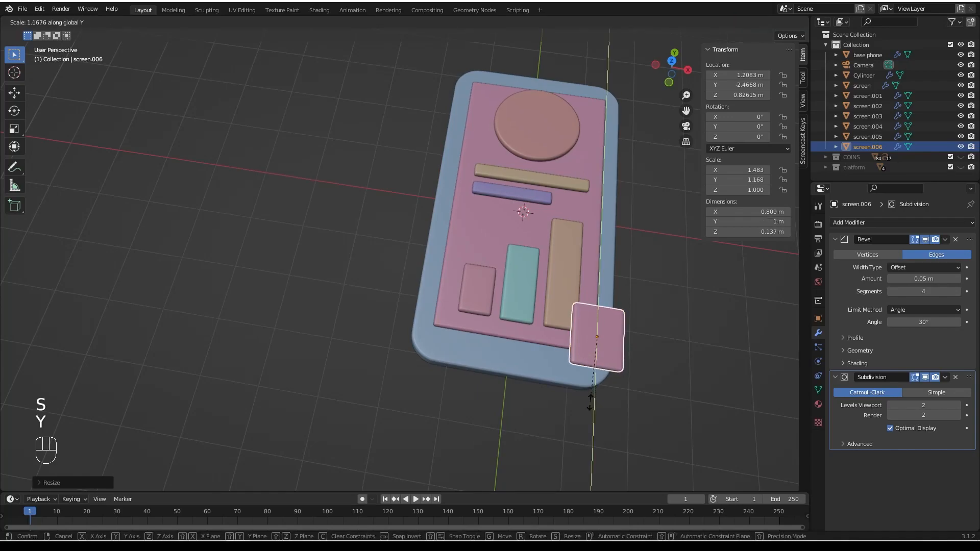
click(594, 407)
key(s)
key(x)
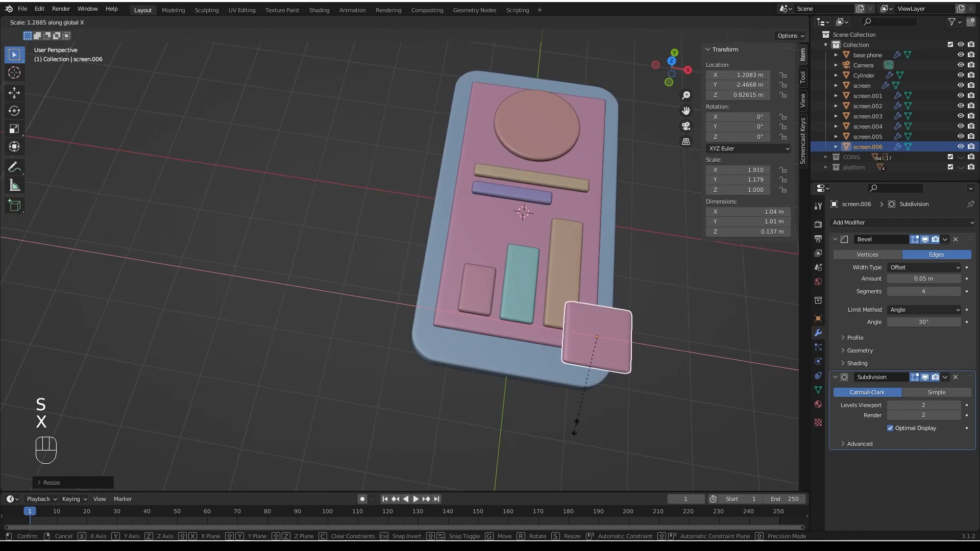
click(576, 426)
middle_drag(577, 425, 557, 350)
key(ctrl+a)
click(582, 400)
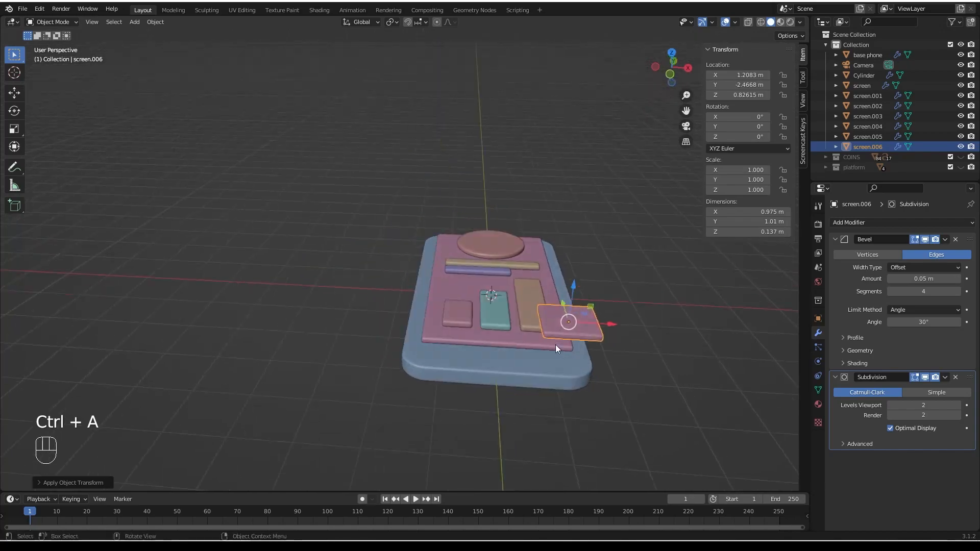
Duplicate the square plate in place and raise the copy along Z to about 1.01 m.
scroll(565, 334, up, 3)
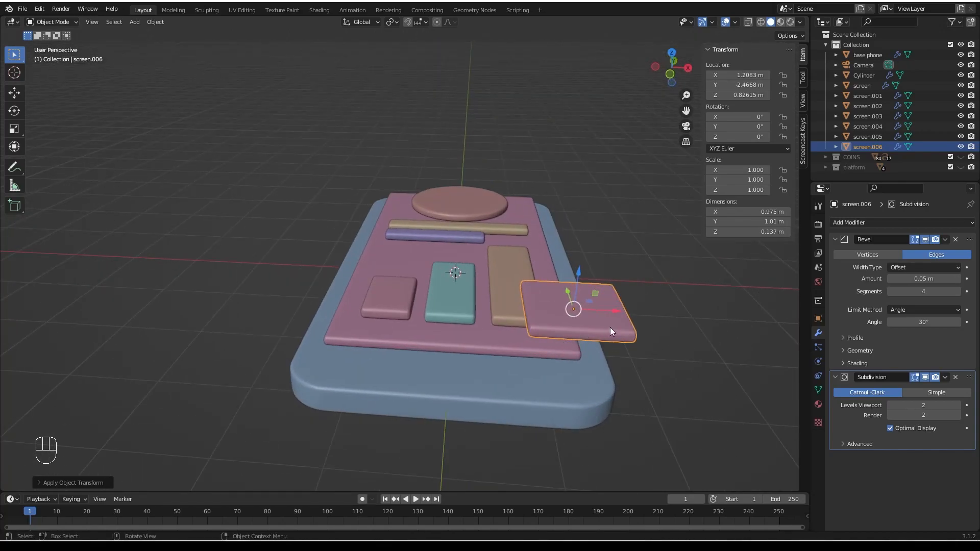
key(shift+d)
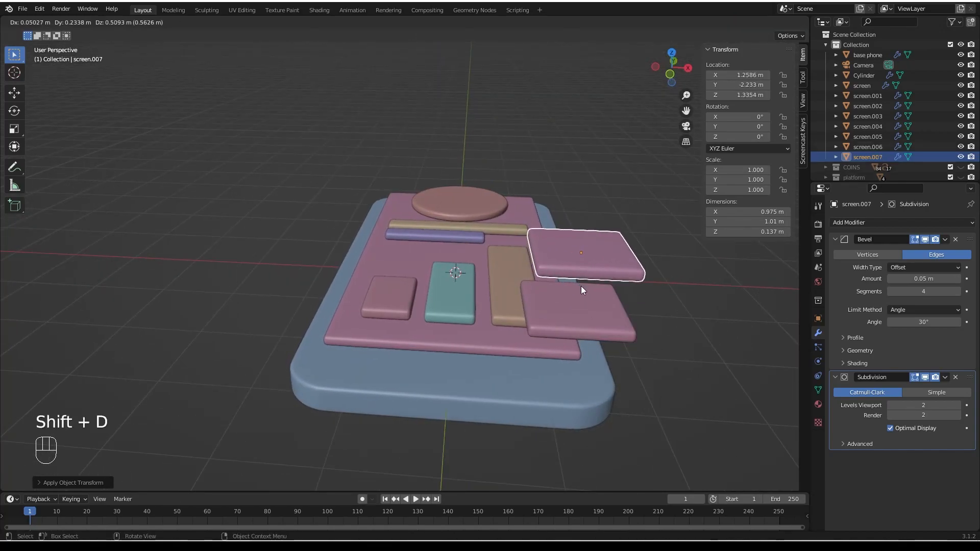
right_click(622, 354)
middle_drag(622, 354, 539, 237)
drag(574, 261, 575, 239)
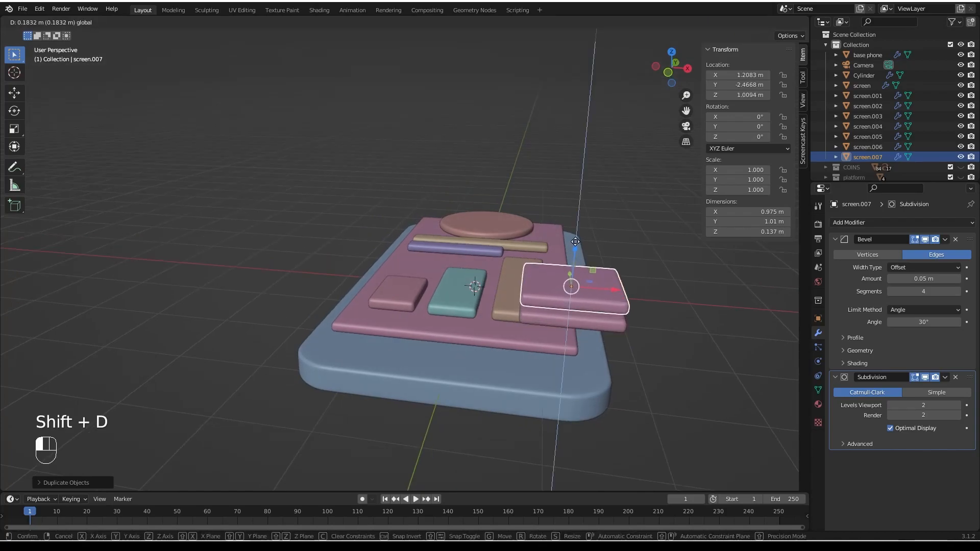
middle_drag(584, 321, 501, 375)
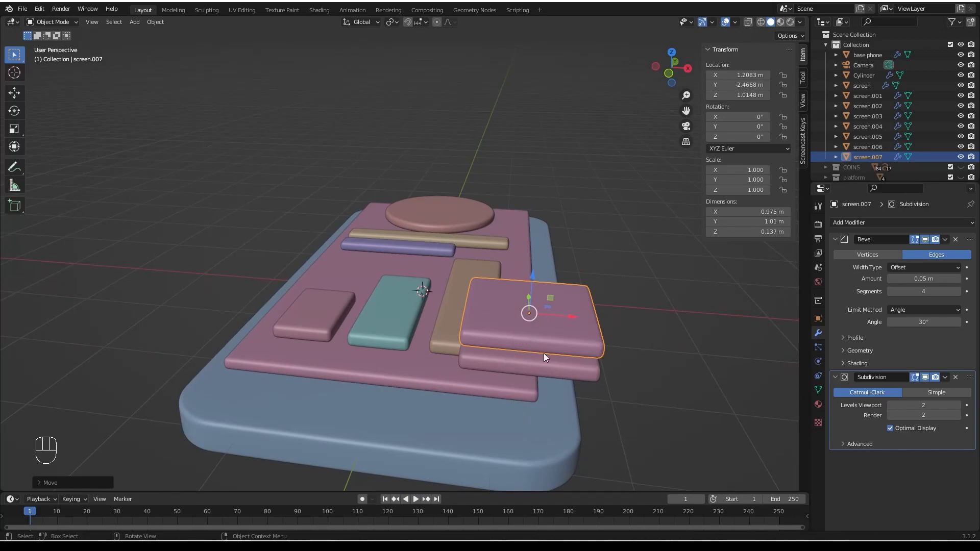
Narrow the upper copy to about 0.135 m along X with its scale applied, and set its bevel amount to 0.038 m.
key(s)
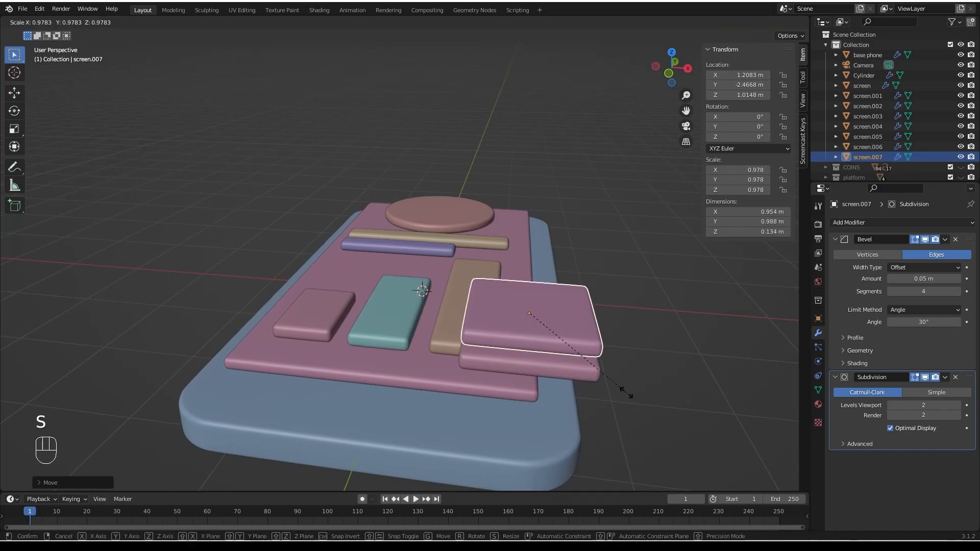
key(x)
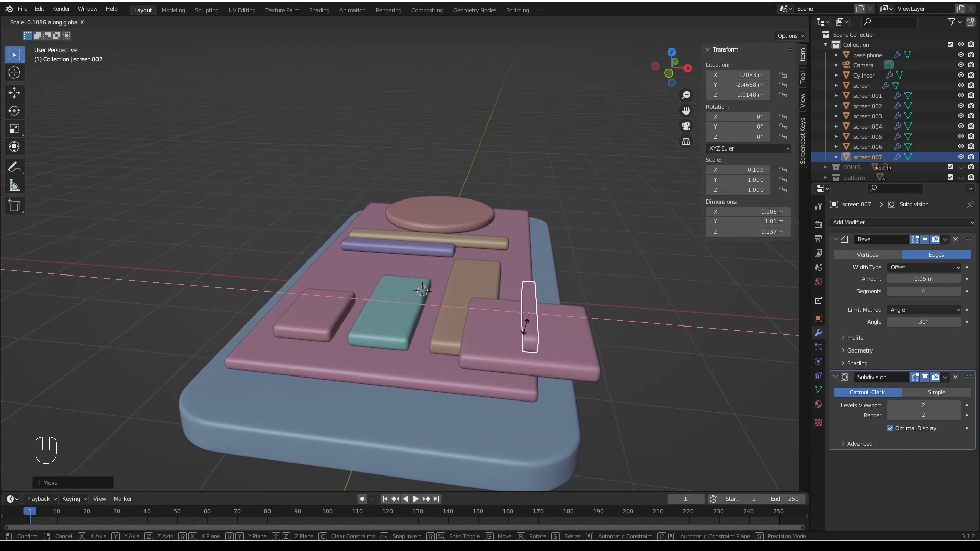
click(521, 352)
key(ctrl+a)
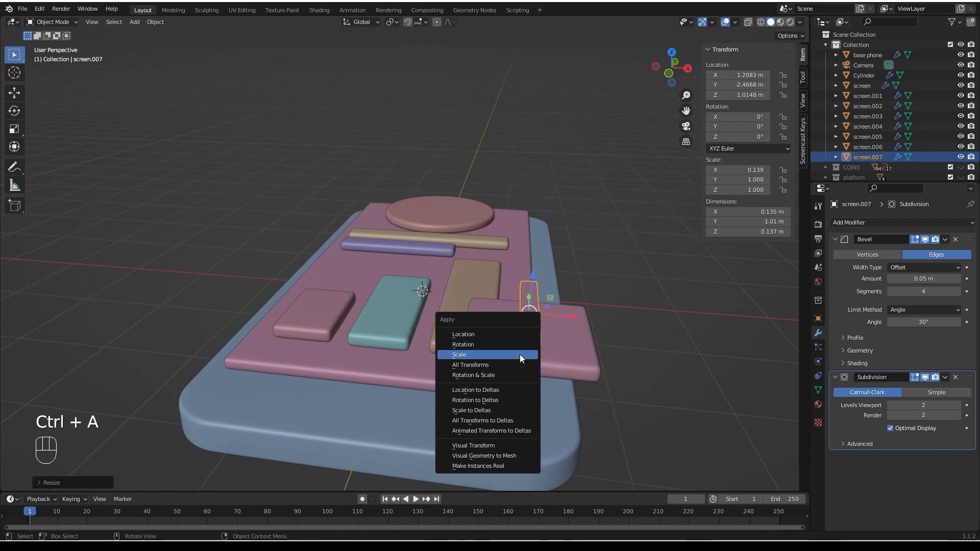
click(519, 354)
mouse_move(531, 351)
middle_down()
mouse_move(541, 399)
mouse_move(540, 337)
mouse_move(540, 350)
mouse_move(565, 298)
mouse_move(545, 313)
mouse_move(557, 327)
mouse_move(536, 330)
mouse_move(528, 344)
middle_up()
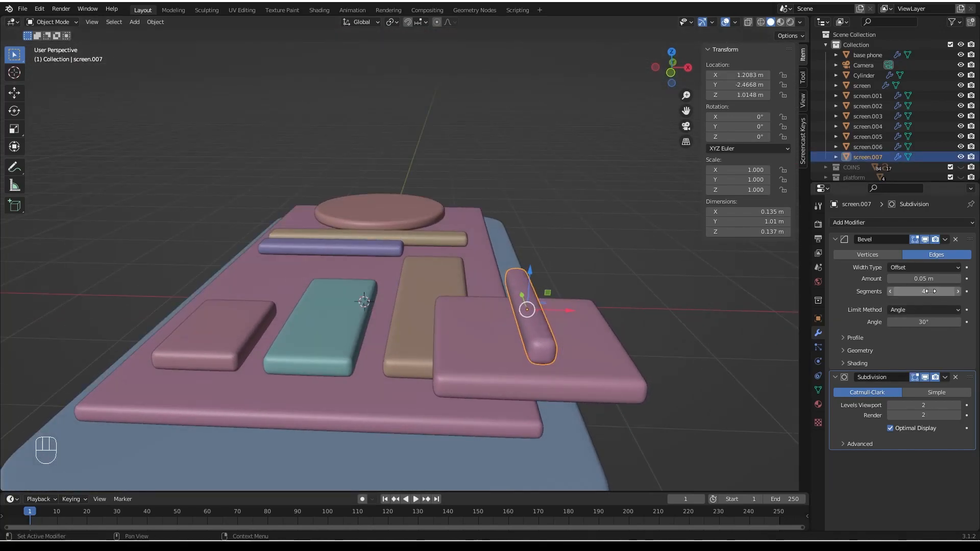
shift+drag(931, 279, 916, 278)
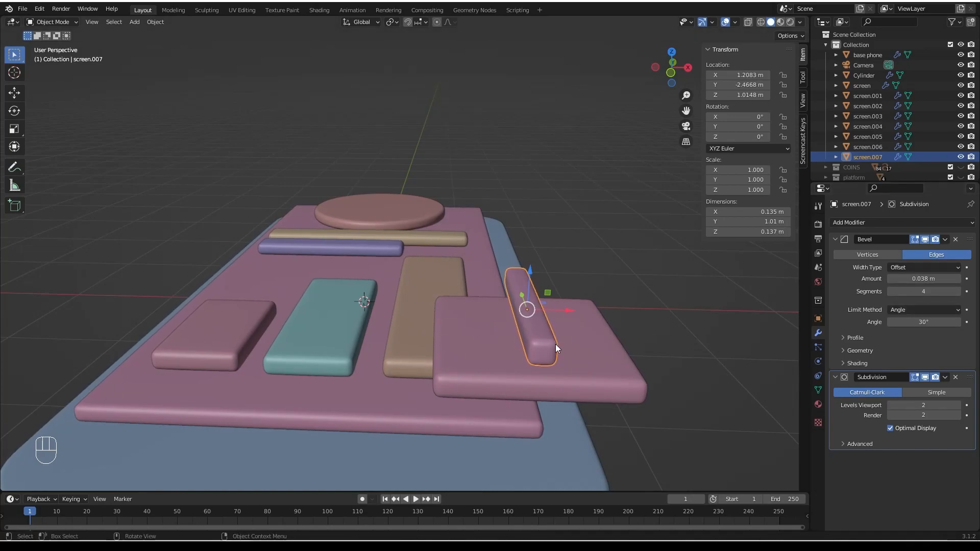
Add a loop cut across the narrow bar near its lower end, at about -0.358 m on local Y.
key(Tab)
middle_drag(555, 344, 507, 350)
key(ctrl+r)
click(509, 344)
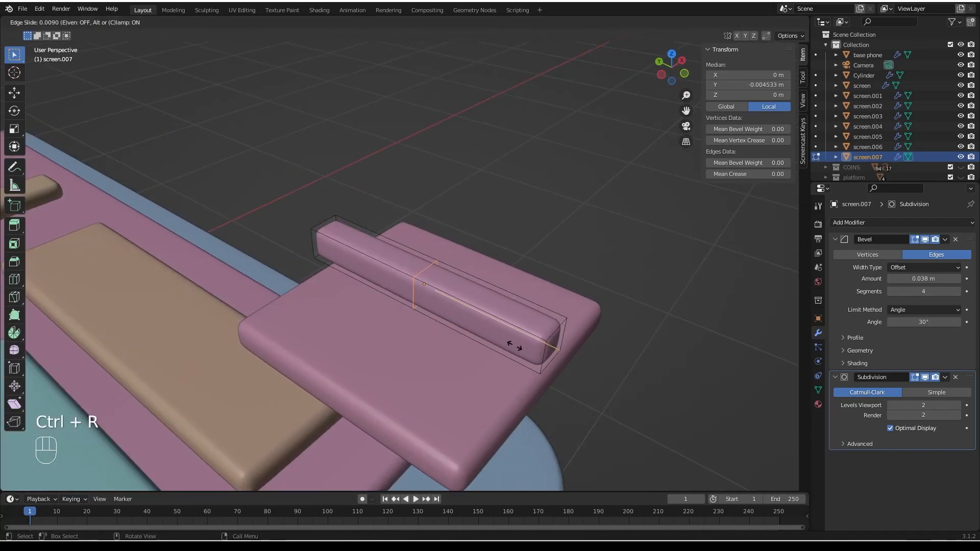
click(583, 388)
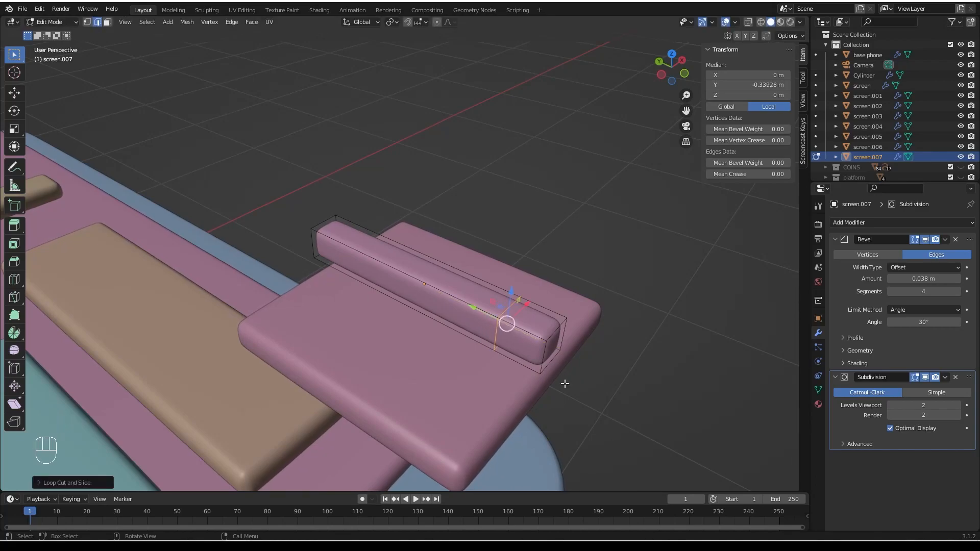
drag(472, 309, 481, 312)
middle_drag(516, 352, 505, 344)
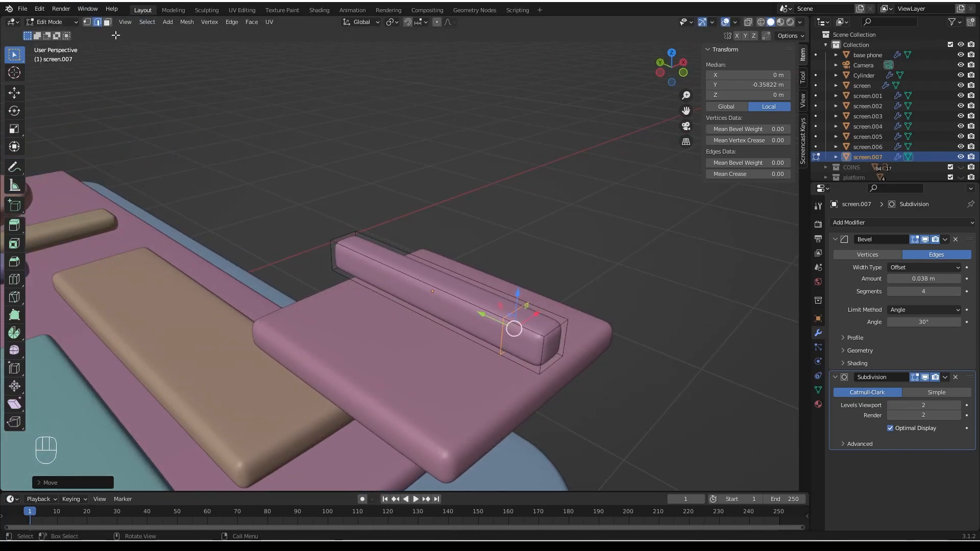
Extrude the small side face at the bar's lower end about 0.215 m outward to form an L shape.
click(107, 22)
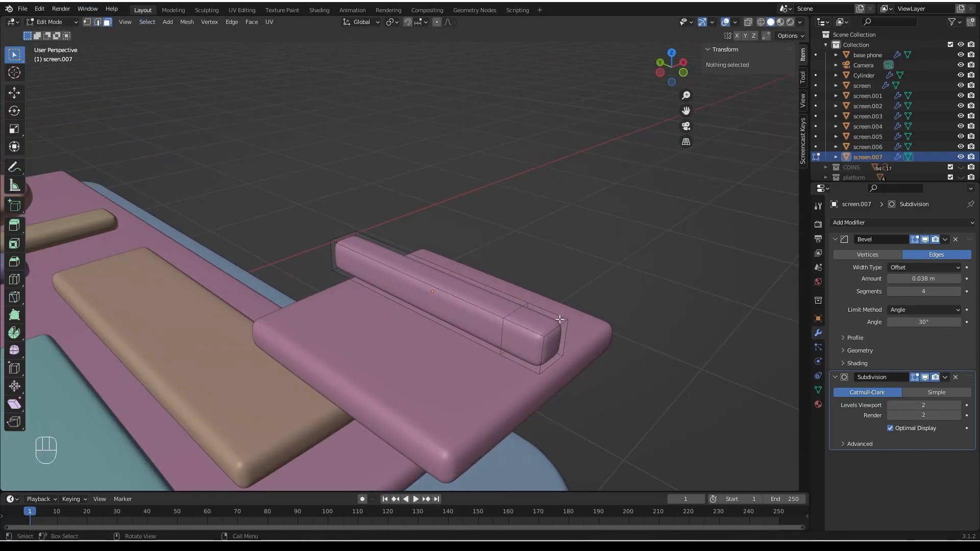
click(522, 348)
middle_drag(523, 348, 475, 344)
key(e)
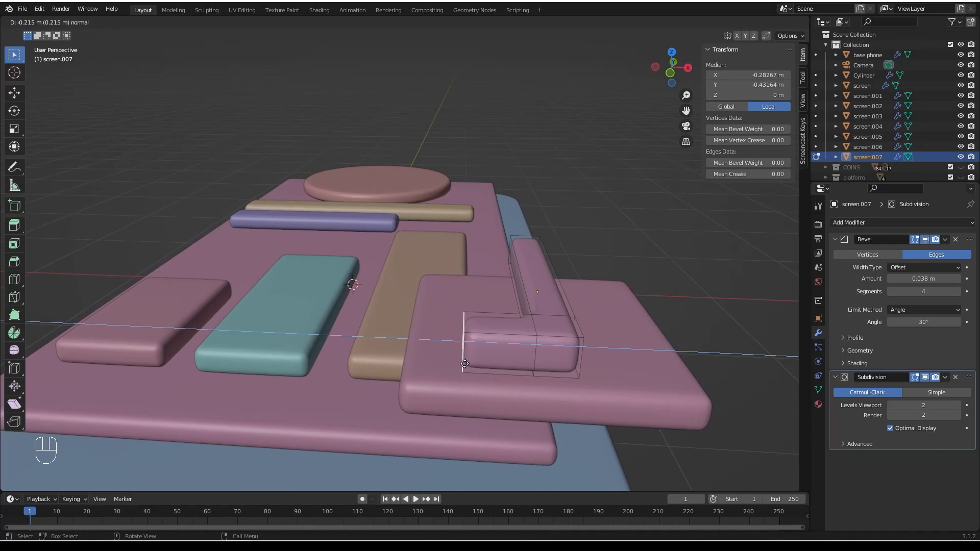
click(464, 363)
Add supporting loop cuts beside the L's inner corner, at about -0.09 m local X and -0.25 m local Y.
middle_drag(465, 364, 529, 394)
key(ctrl+r)
click(498, 329)
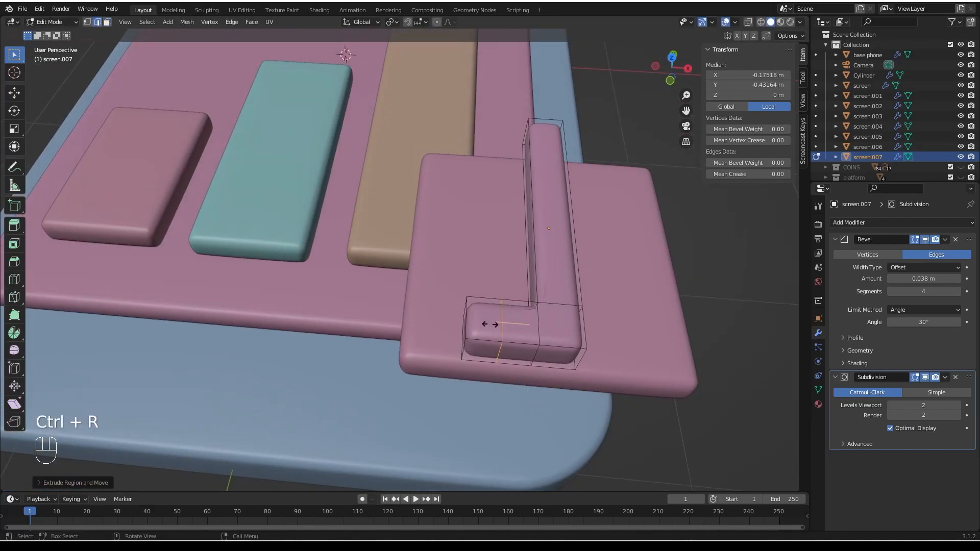
click(515, 326)
key(ctrl+r)
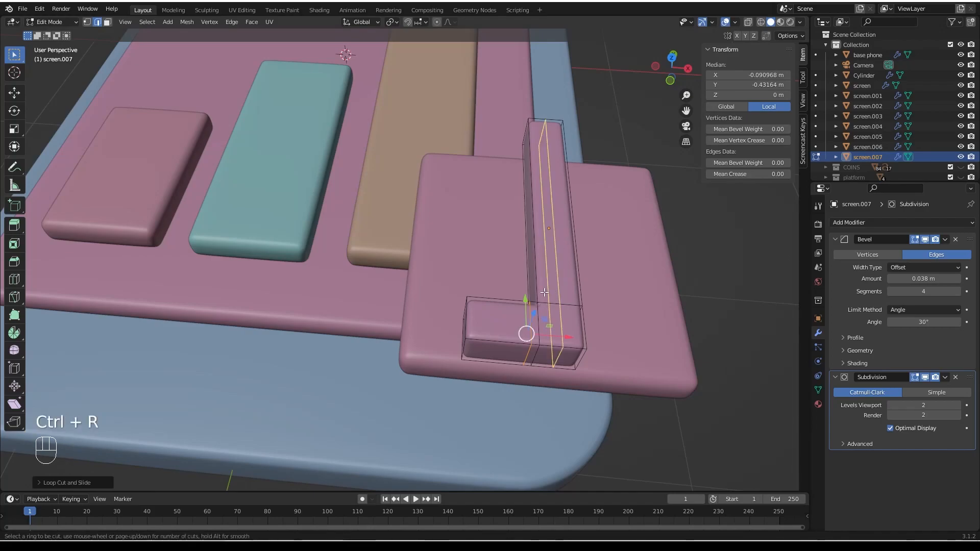
click(541, 293)
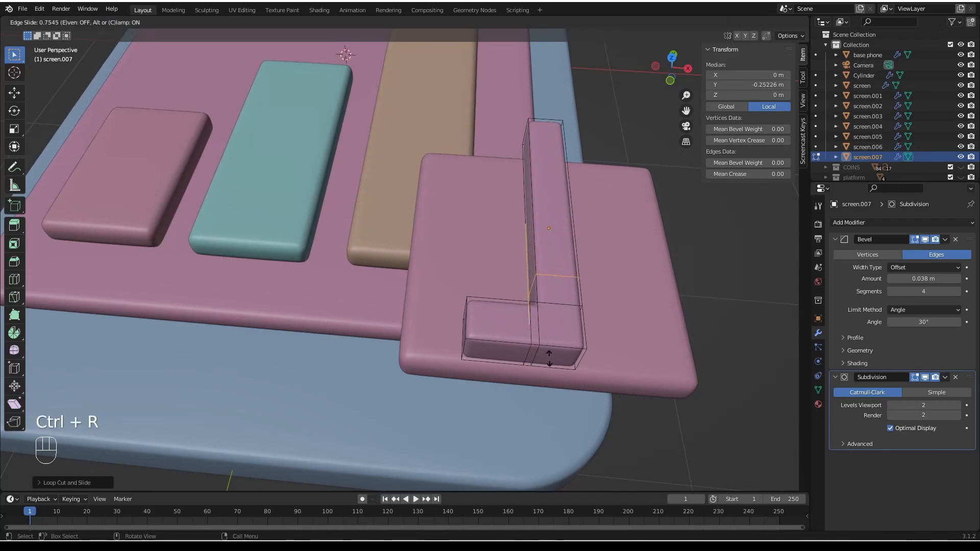
click(549, 347)
mouse_move(549, 349)
middle_down()
mouse_move(539, 333)
mouse_move(541, 387)
mouse_move(558, 354)
mouse_move(549, 352)
middle_up()
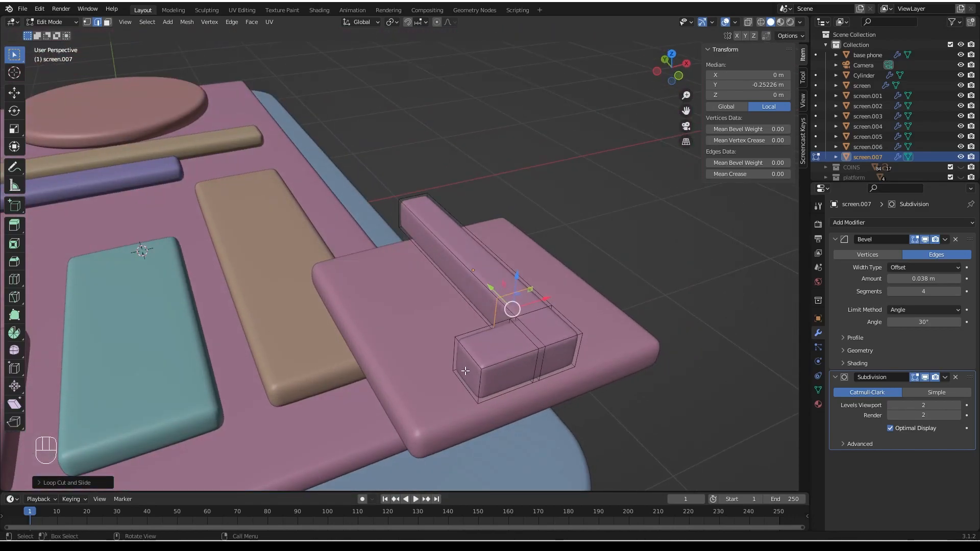
Lengthen the L's short leg by moving its end face to about -0.364 m on local X, and leave mesh editing.
click(107, 22)
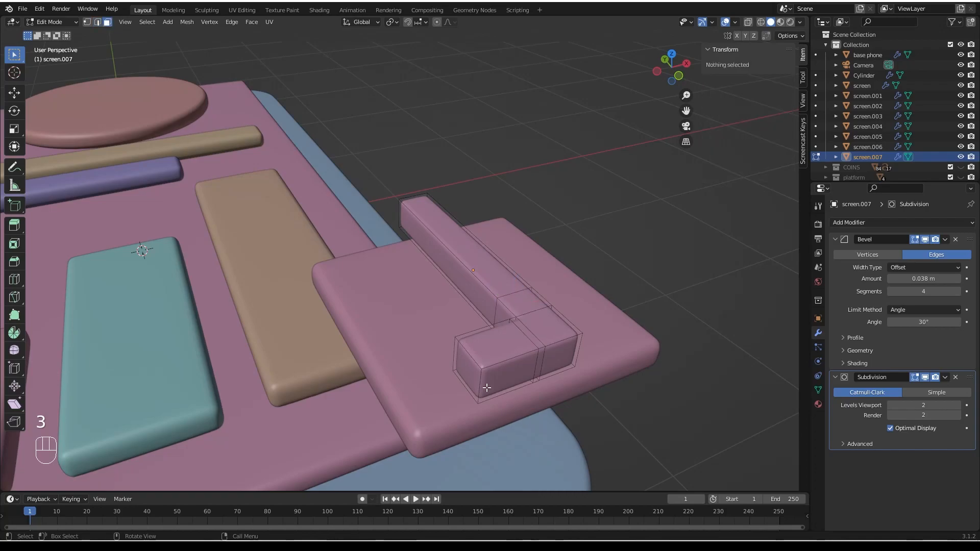
click(468, 372)
drag(495, 359, 478, 371)
middle_drag(515, 356, 471, 386)
scroll(513, 349, down, 2)
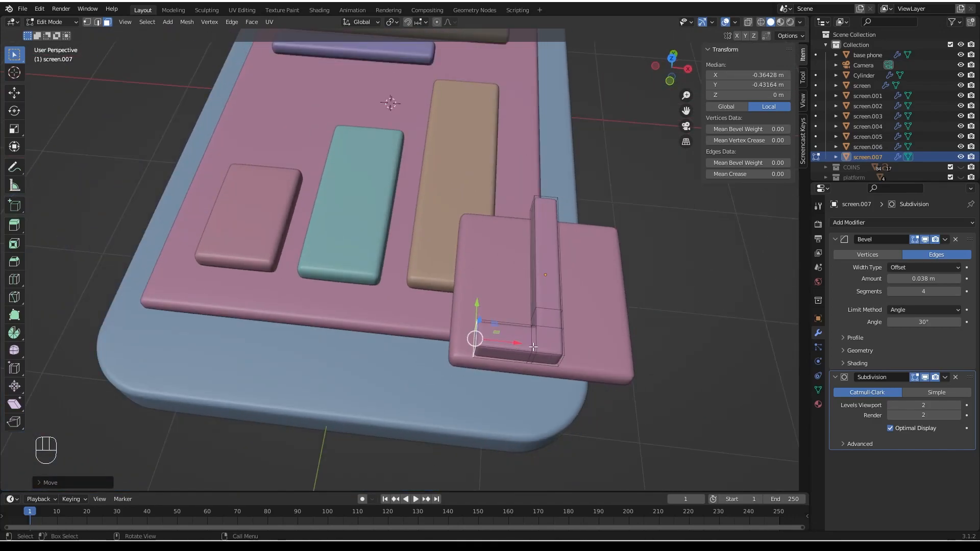
key(Tab)
Rotate the L shape about -41° around the Z axis so it reads as a check mark.
middle_drag(568, 358, 572, 357)
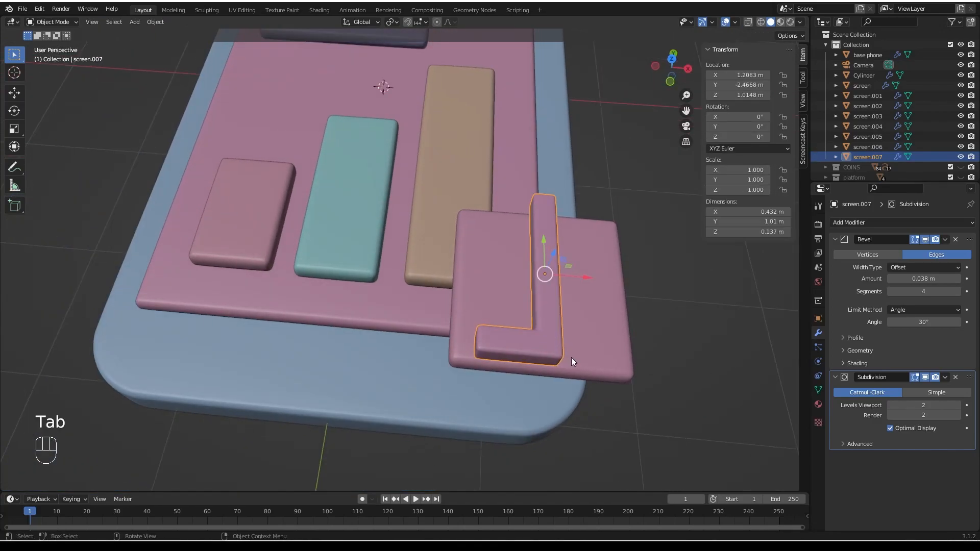
key(r)
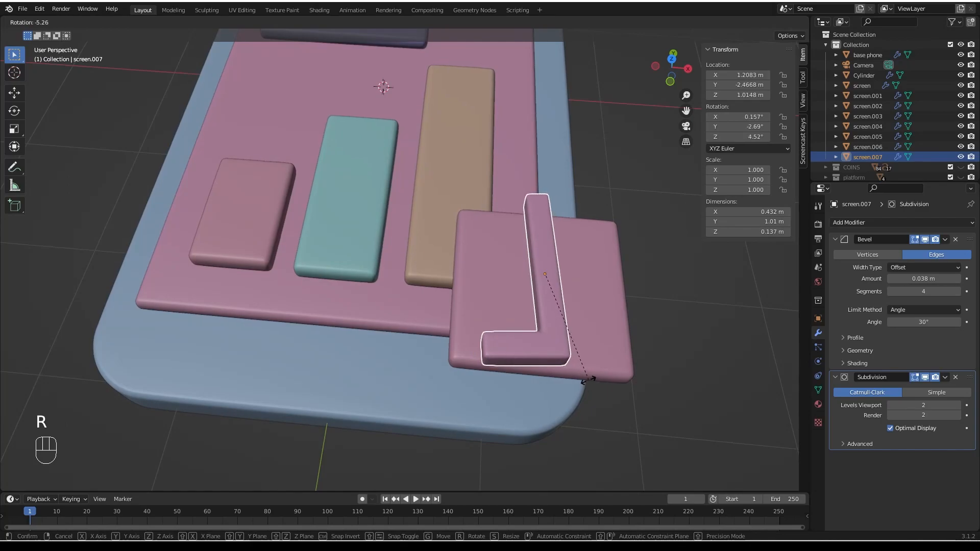
key(z)
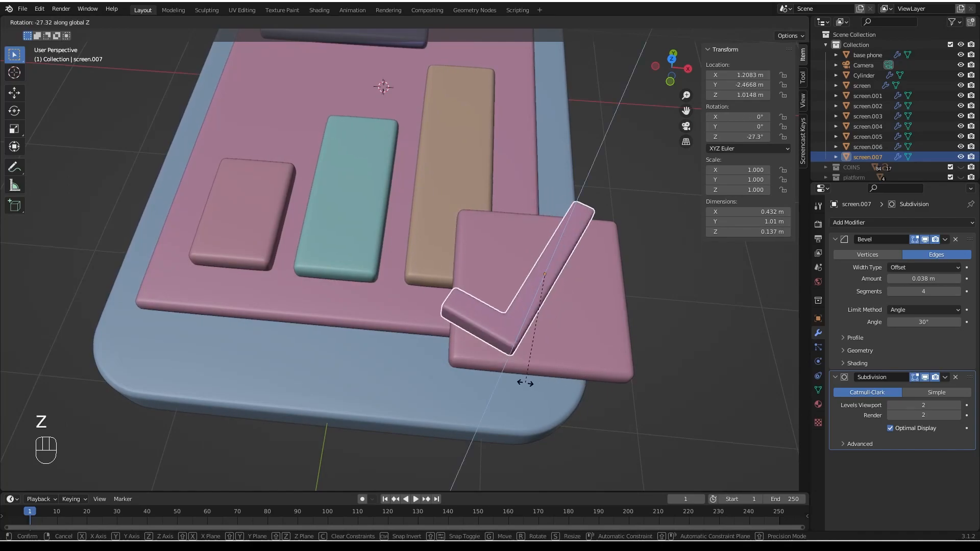
click(498, 384)
Shift the check mark along X to position it over the square plate.
middle_drag(499, 385, 561, 351)
key(g)
key(x)
click(630, 313)
middle_drag(630, 313, 609, 332)
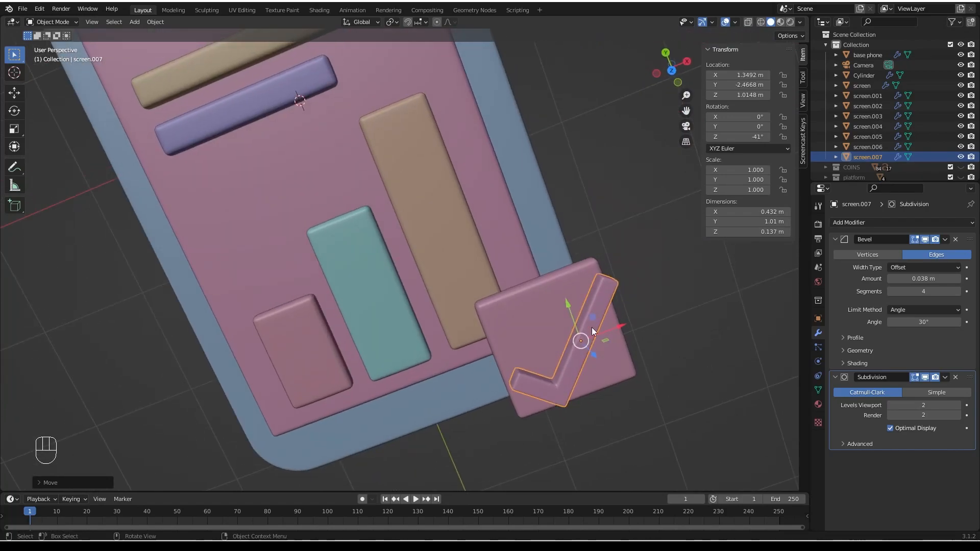
drag(621, 324, 577, 301)
Shorten the check mark's long leg by moving its end face along its normal to about 0.237 m on local Y, using Normal orientation.
middle_drag(551, 376, 654, 357)
key(Tab)
click(599, 301)
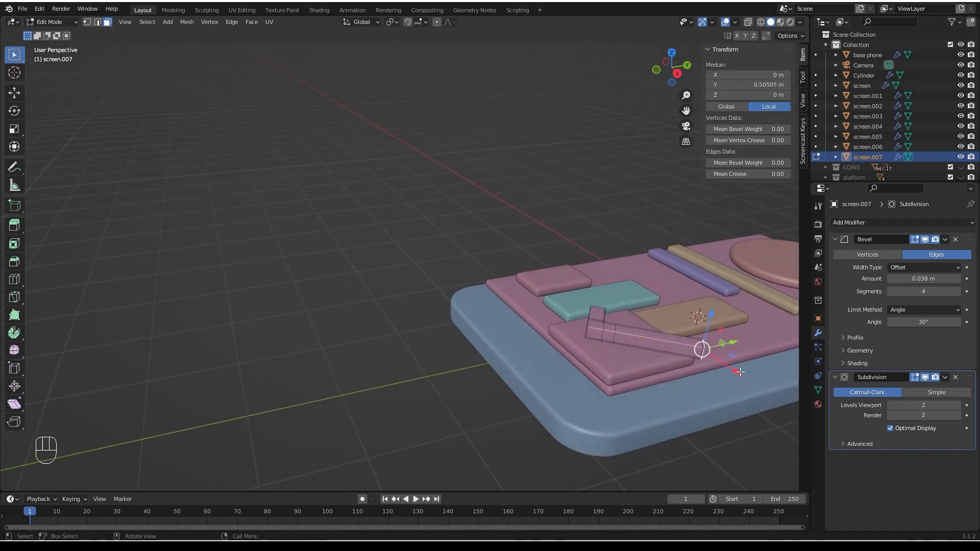
click(377, 22)
middle_drag(703, 371, 739, 345)
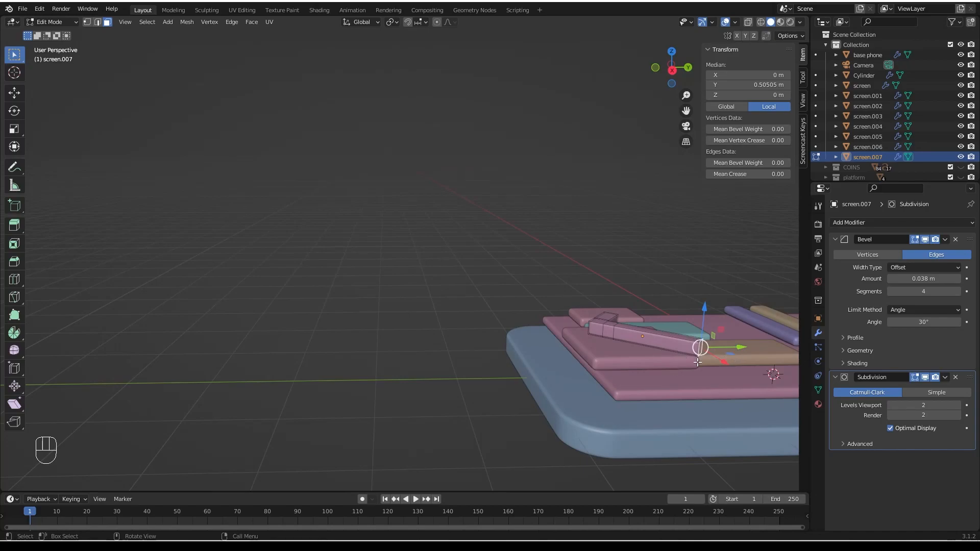
click(353, 22)
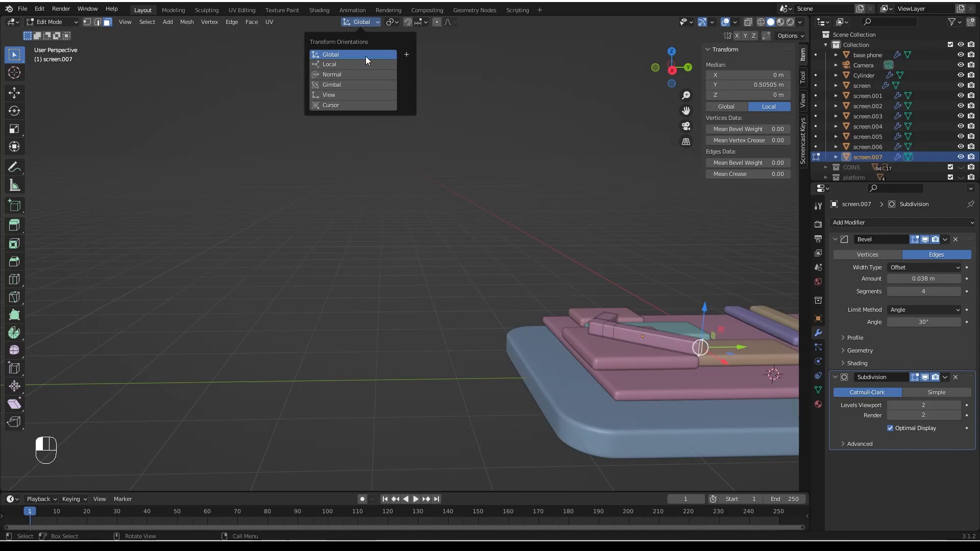
click(337, 75)
middle_drag(619, 296, 673, 360)
drag(648, 345, 621, 353)
middle_drag(621, 352, 678, 352)
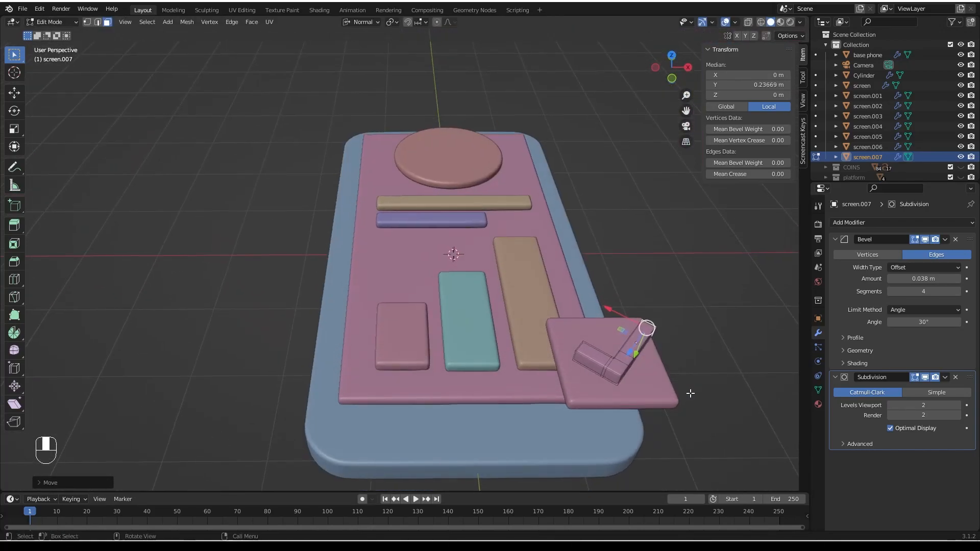
Restore Global orientation in Object Mode and reposition the check mark on the square plate to about X 1.372 m, Y -2.413 m.
click(360, 22)
click(348, 57)
key(Tab)
middle_drag(636, 348, 677, 351)
drag(678, 351, 666, 342)
Select every phone part, with the phone base as the active object, and put them in a new collection named phone.
middle_drag(650, 371, 507, 447)
scroll(582, 296, down, 5)
mouse_move(532, 408)
middle_down()
mouse_move(521, 372)
mouse_move(525, 418)
middle_up()
scroll(525, 419, up, 2)
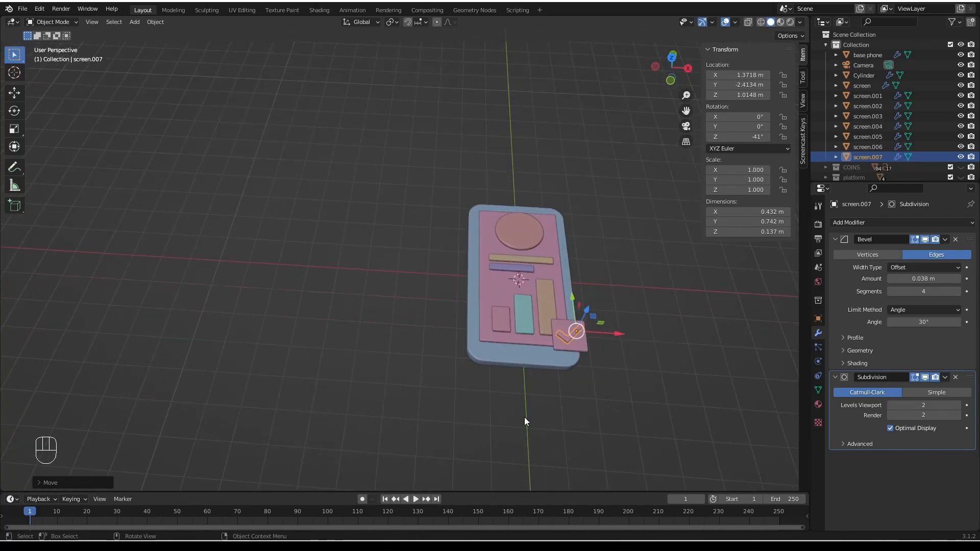
scroll(525, 417, up, 1)
drag(636, 152, 347, 415)
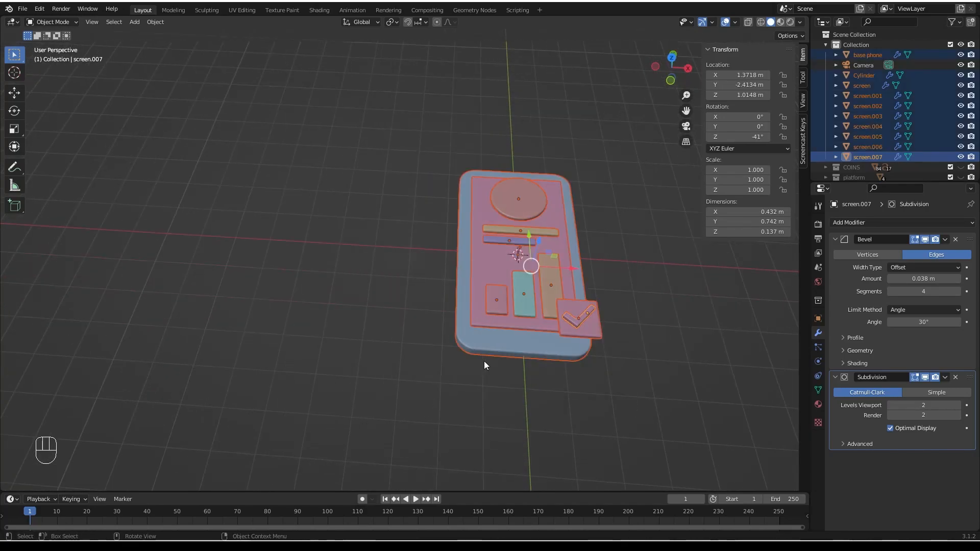
shift+click(489, 347)
middle_drag(486, 350, 512, 343)
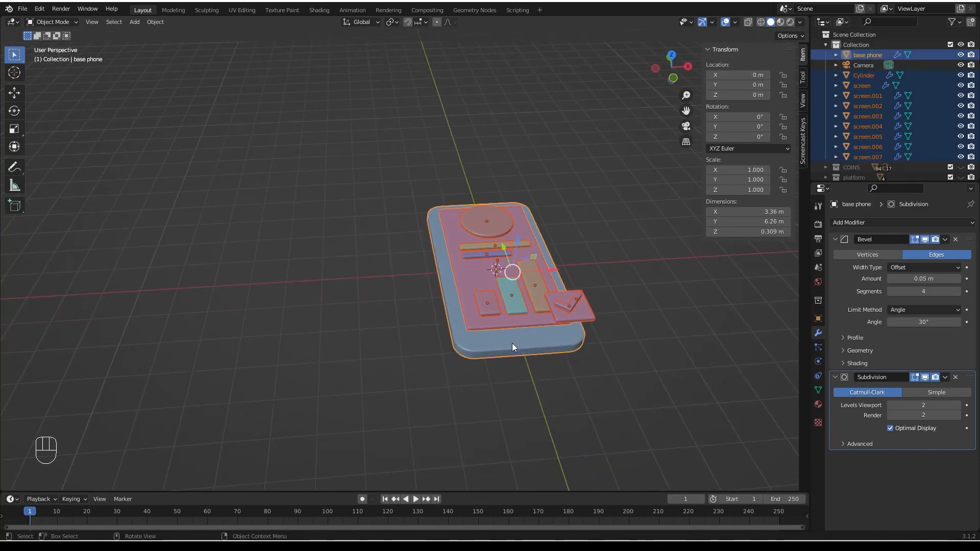
key(m)
click(488, 332)
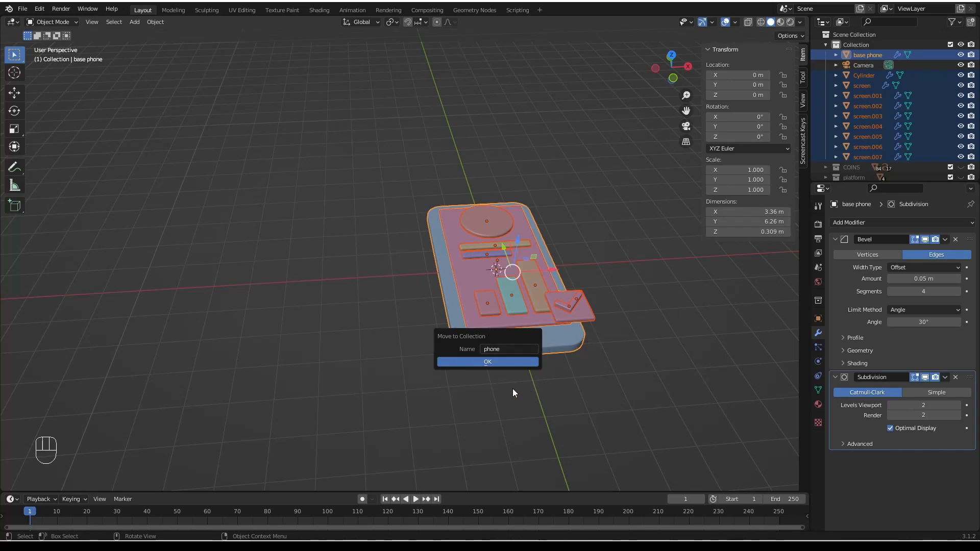
click(481, 363)
scroll(549, 365, down, 2)
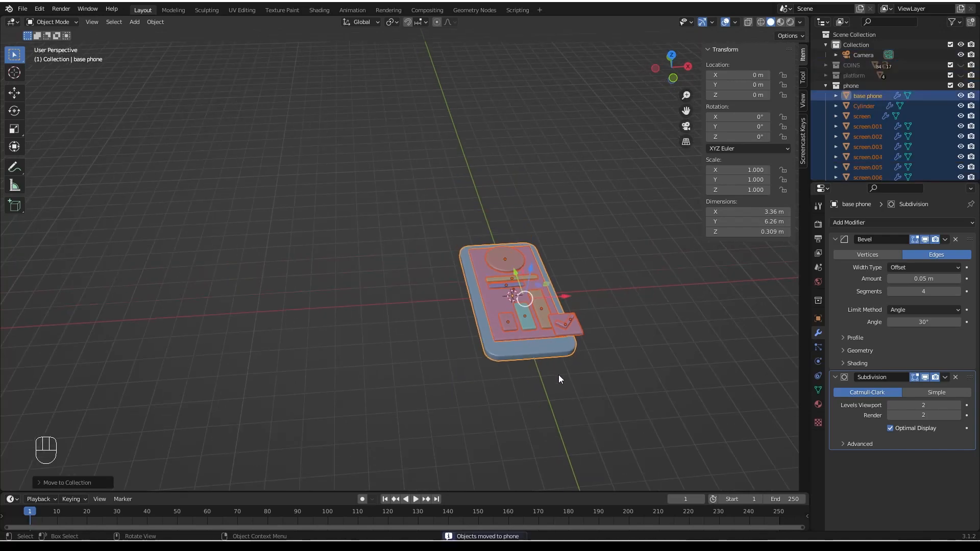
Collapse the phone collection and hide it in the viewport.
click(826, 86)
middle_drag(556, 341, 553, 339)
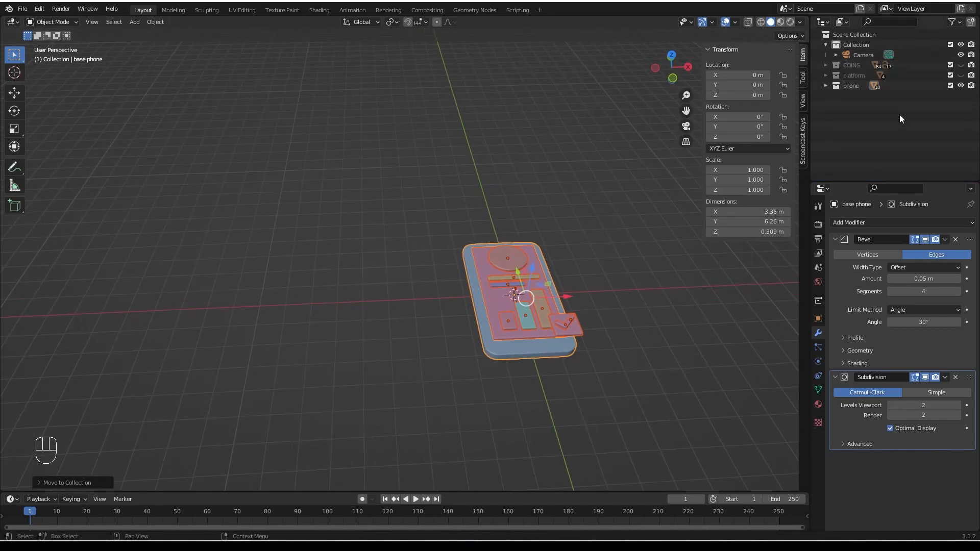
click(960, 86)
middle_drag(577, 323, 439, 380)
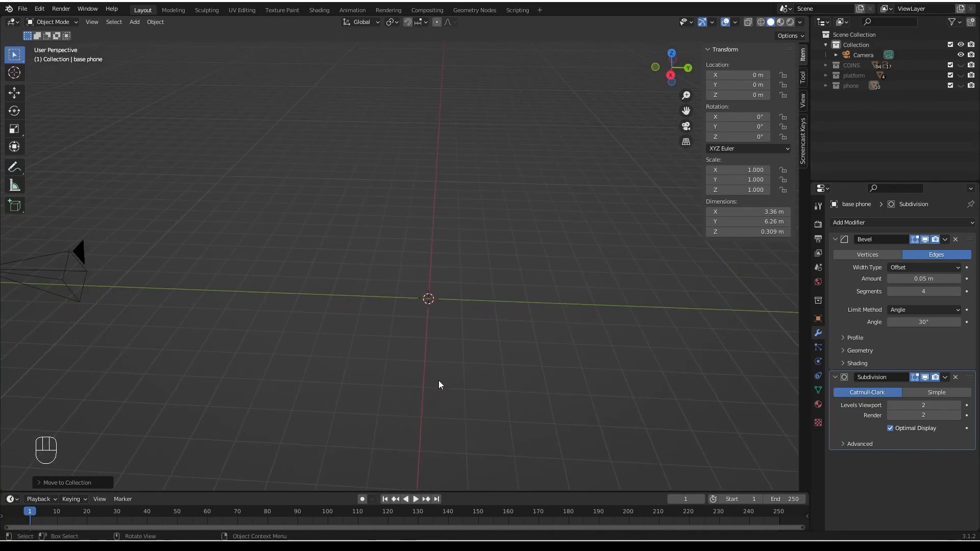
Add a mesh plane at the origin and scale it uniformly by about 7.8 as the ground.
key(shift+a)
mouse_move(440, 333)
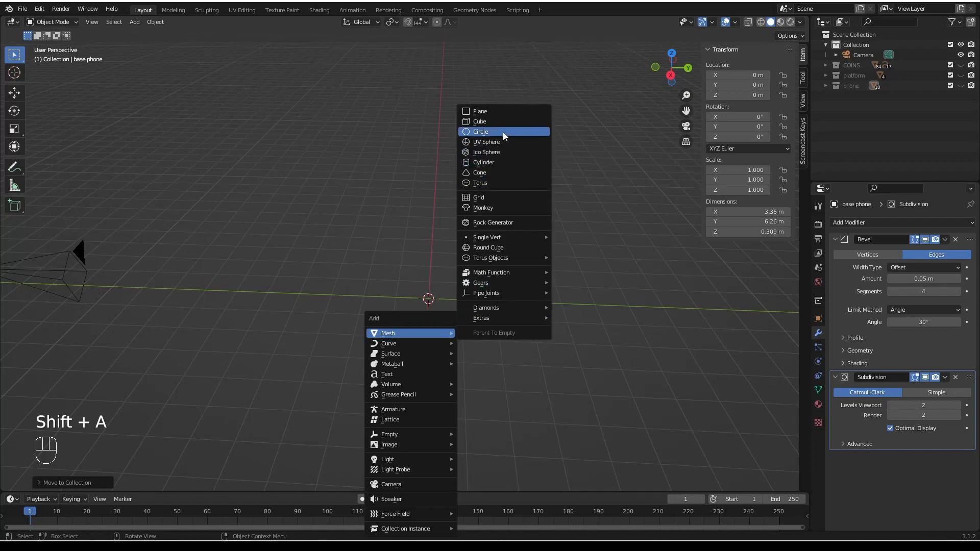
click(503, 112)
key(s)
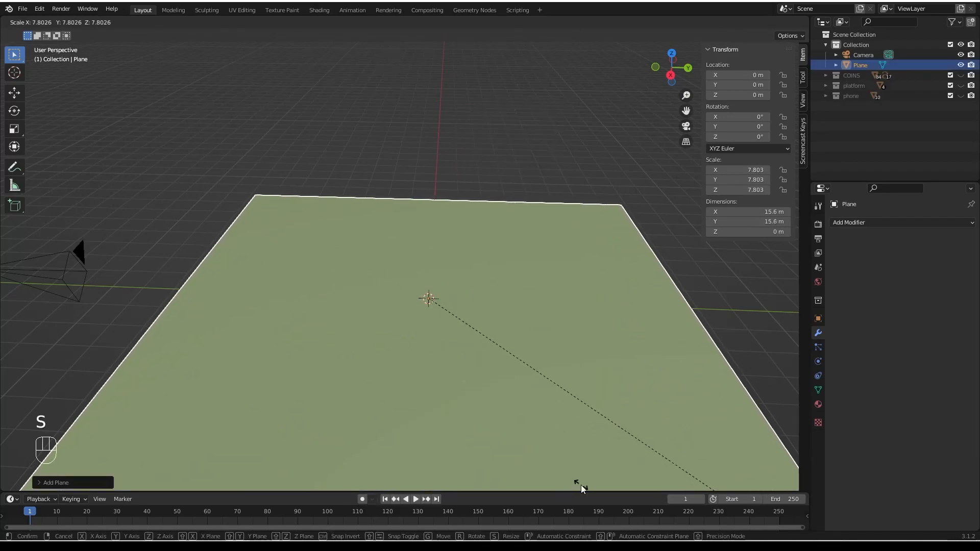
click(702, 360)
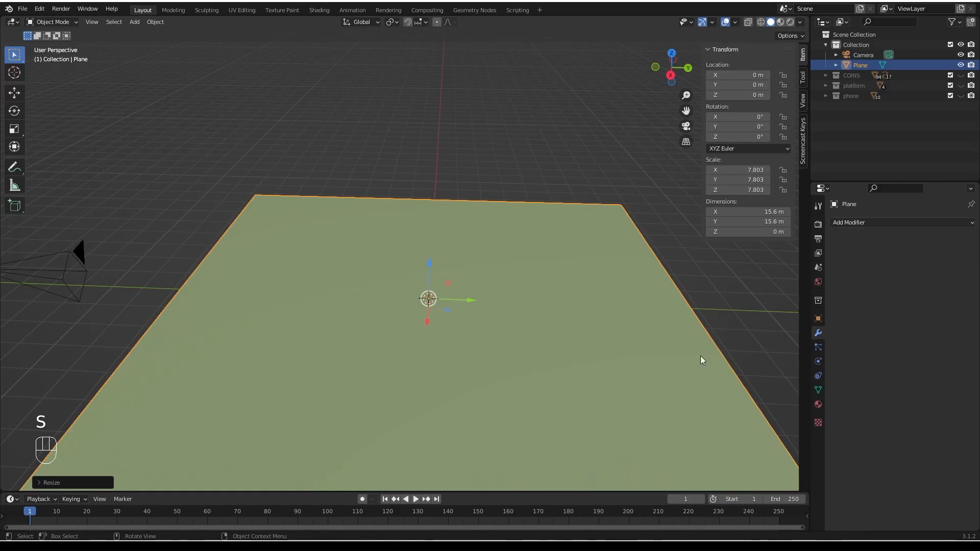
Show the phone collection again and hide the ground plane.
click(960, 96)
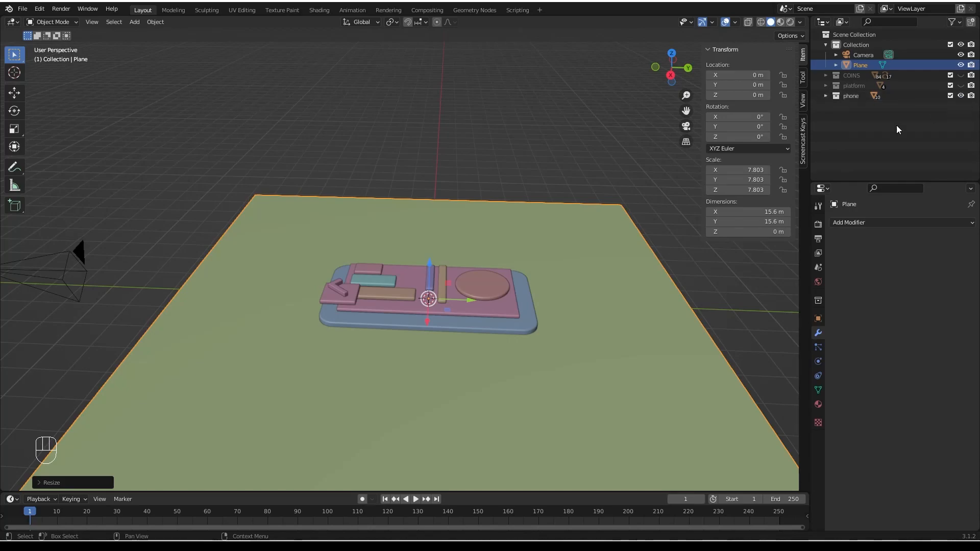
click(826, 96)
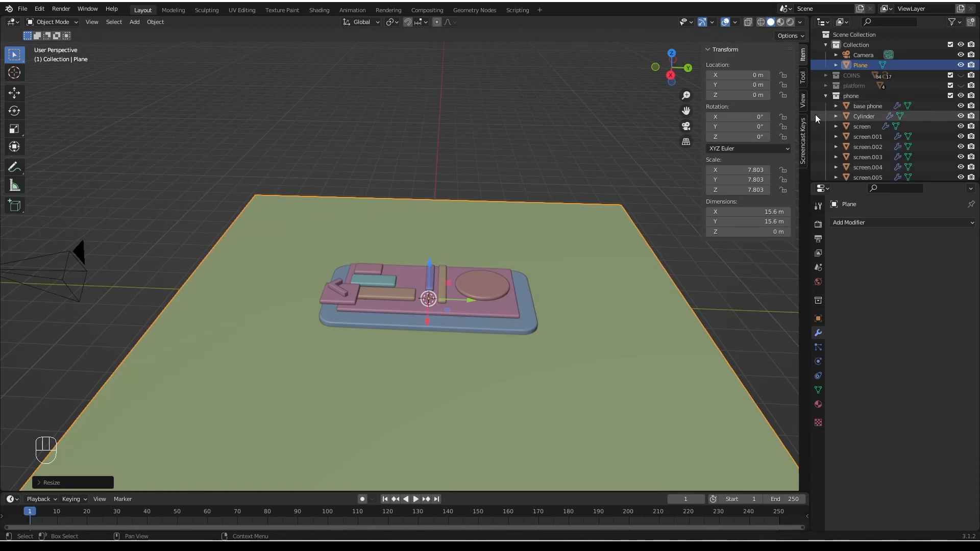
click(826, 96)
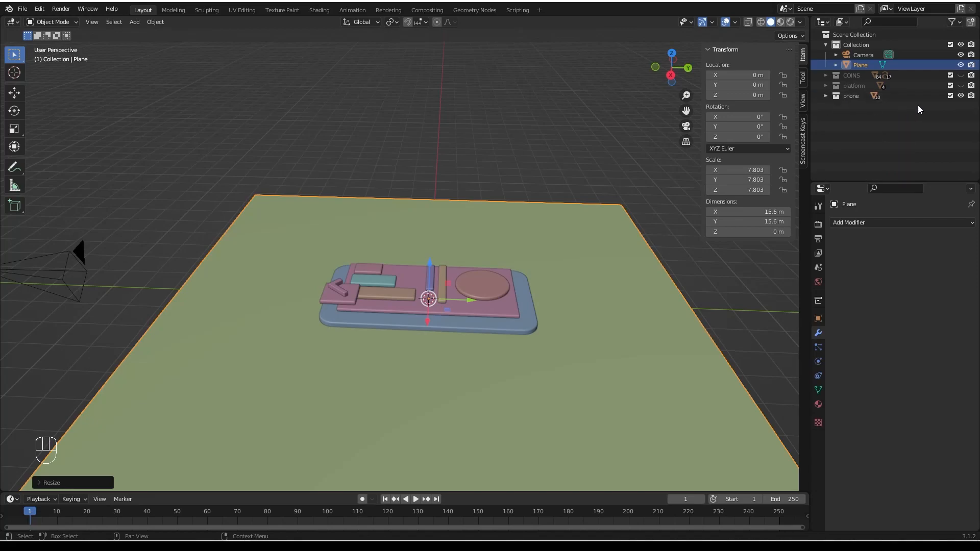
click(961, 66)
Parent all the phone parts to the phone base using Object (Keep Transform).
middle_drag(455, 247, 574, 230)
drag(524, 181, 307, 373)
middle_drag(353, 344, 460, 326)
shift+click(402, 315)
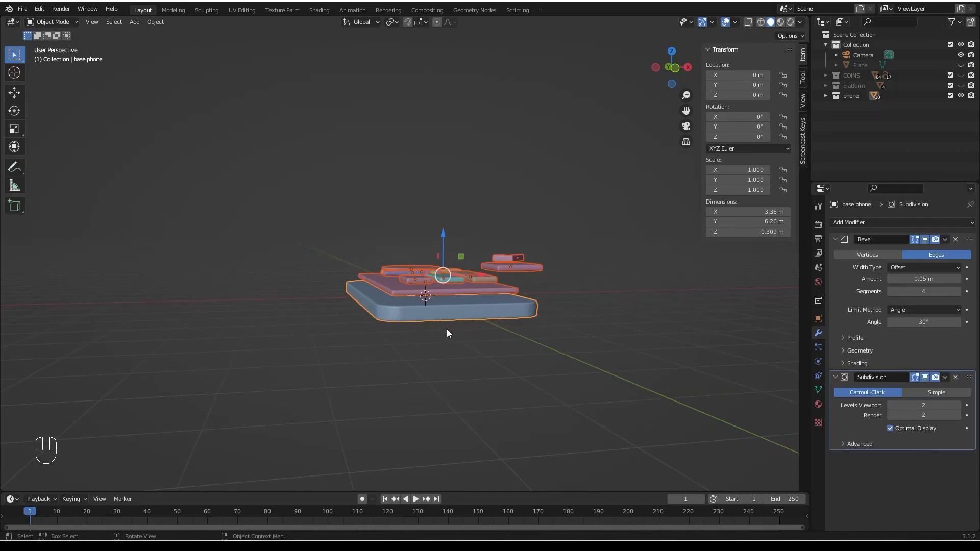
key(ctrl+p)
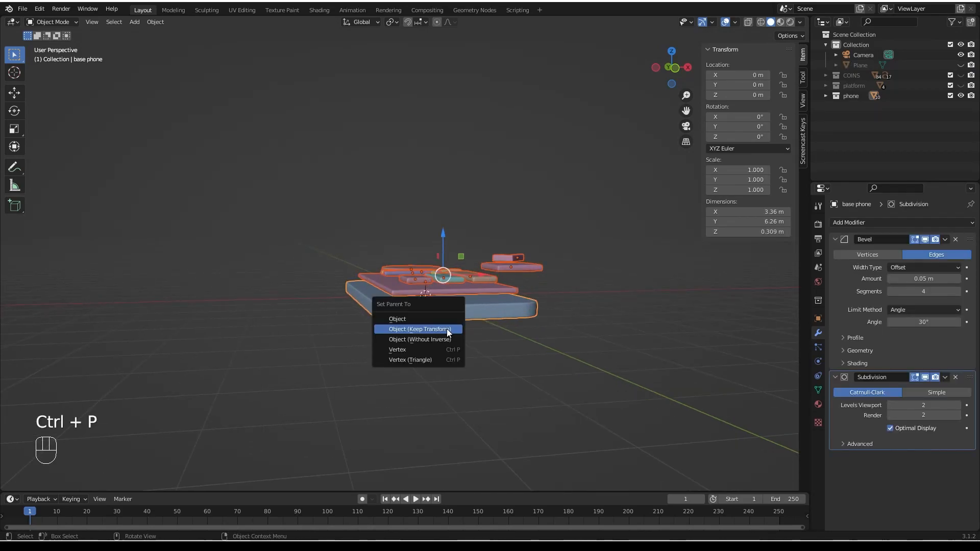
click(446, 329)
Test the parenting by raising the phone base about 0.47 m along Z, and undo the move.
click(500, 318)
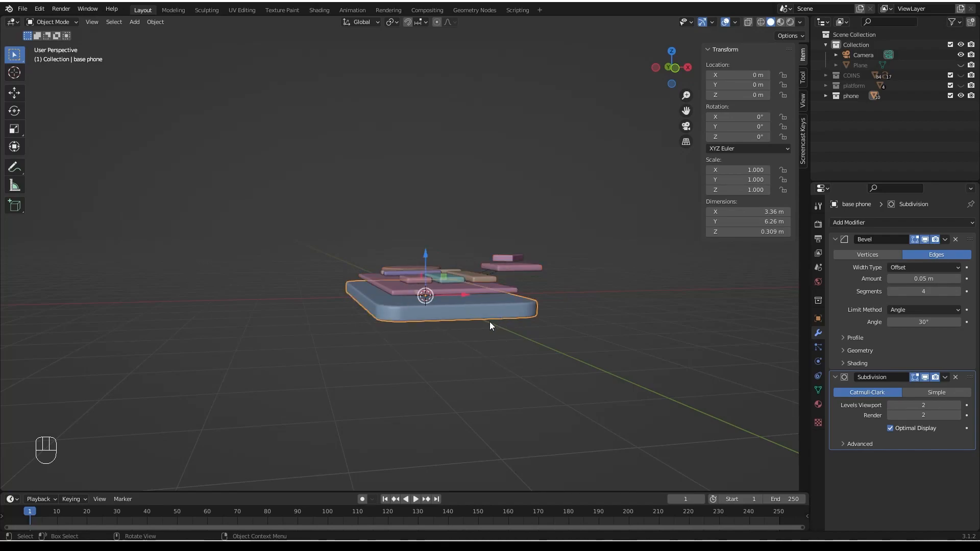
drag(427, 256, 444, 224)
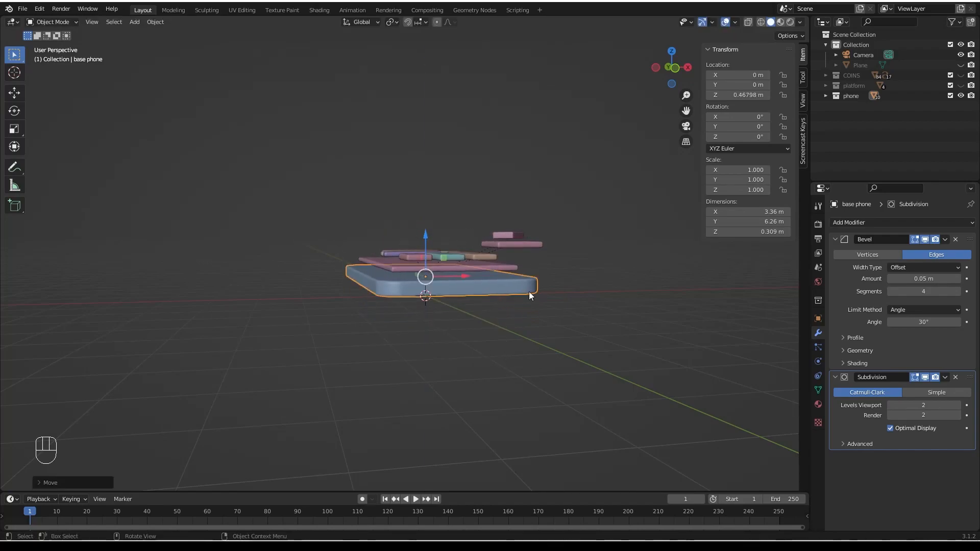
middle_drag(498, 341, 481, 352)
key(ctrl+z)
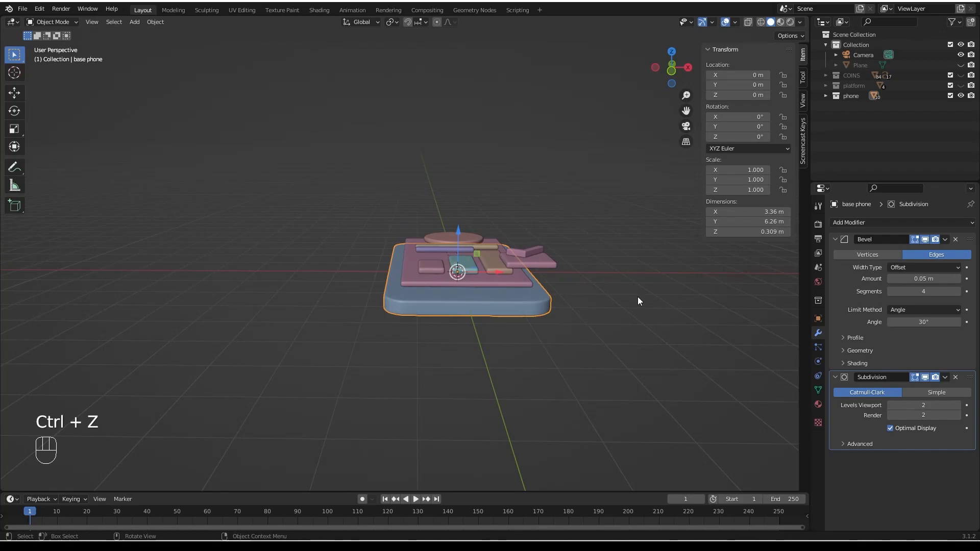
Show the ground plane again and rename it background.
click(961, 65)
double_click(860, 65)
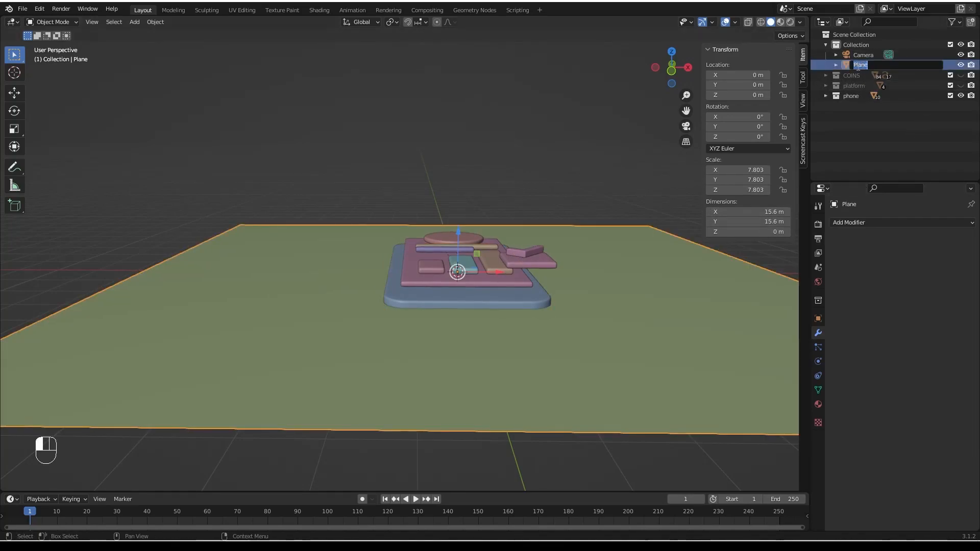
text(background)
key(Return)
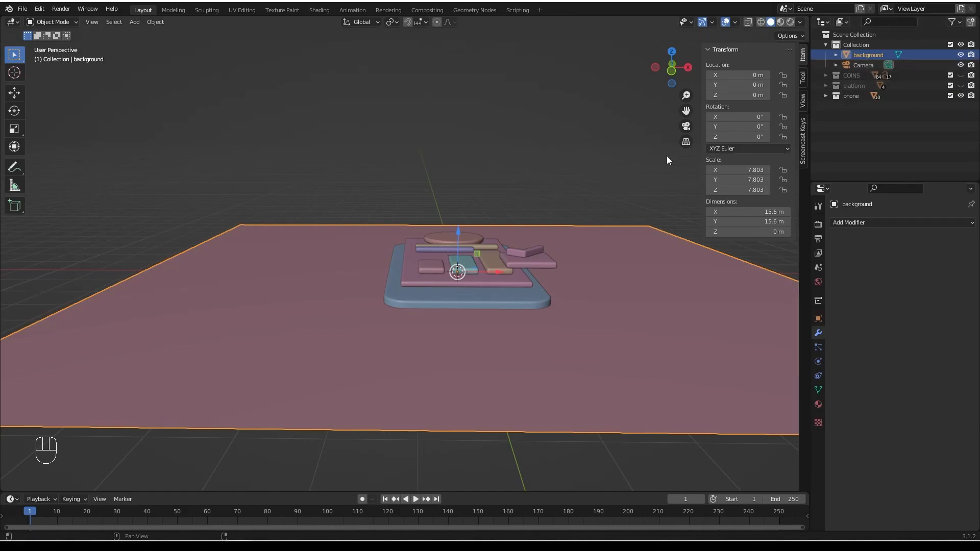
Raise the phone by its base to about 4.36 m on Z, above the background plane.
drag(457, 231, 462, 204)
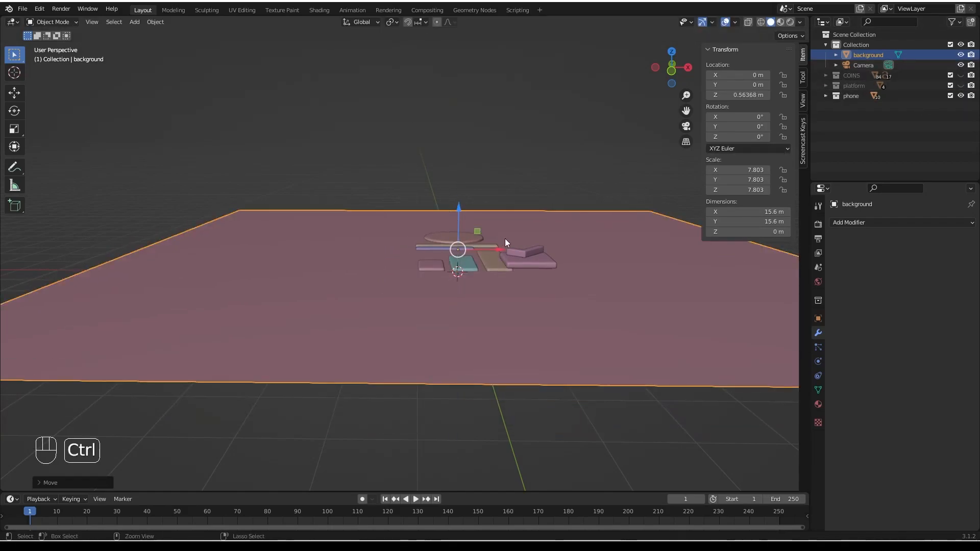
key(ctrl+z)
click(493, 301)
drag(455, 241, 449, 192)
middle_drag(449, 195, 454, 207)
scroll(455, 206, down, 3)
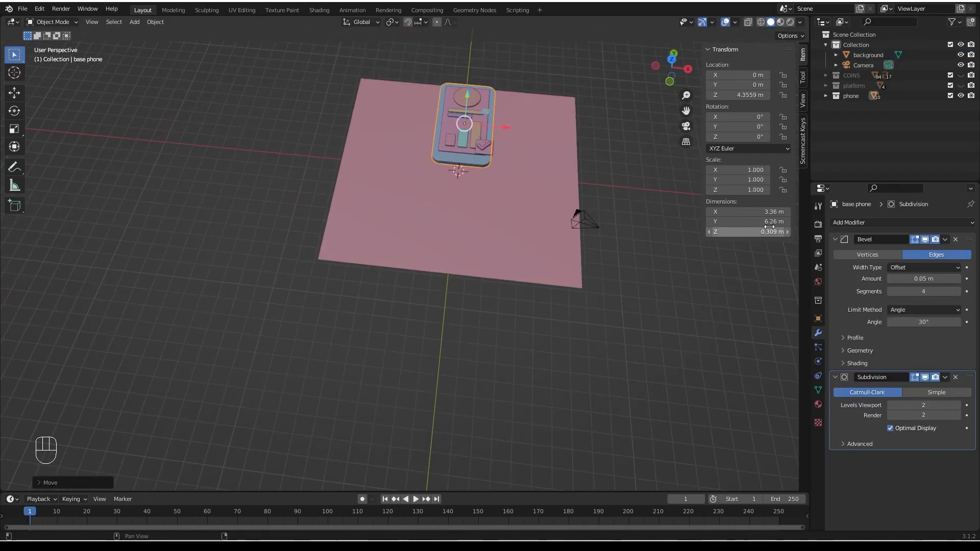
Show the platform and COINS collections in the viewport.
click(960, 86)
middle_drag(452, 207, 518, 182)
click(960, 76)
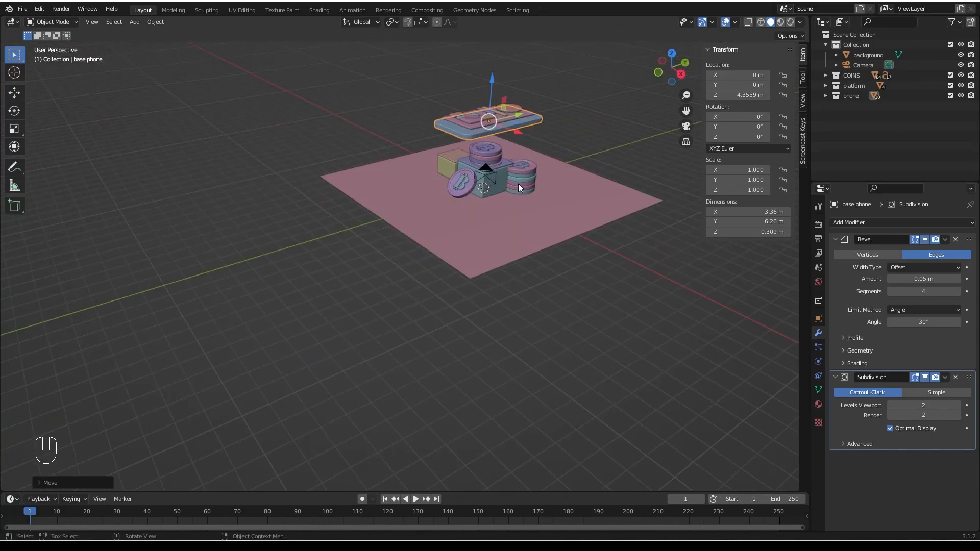
Select all objects in the COINS collection and move them along X to stand beside the large platform block.
click(844, 75)
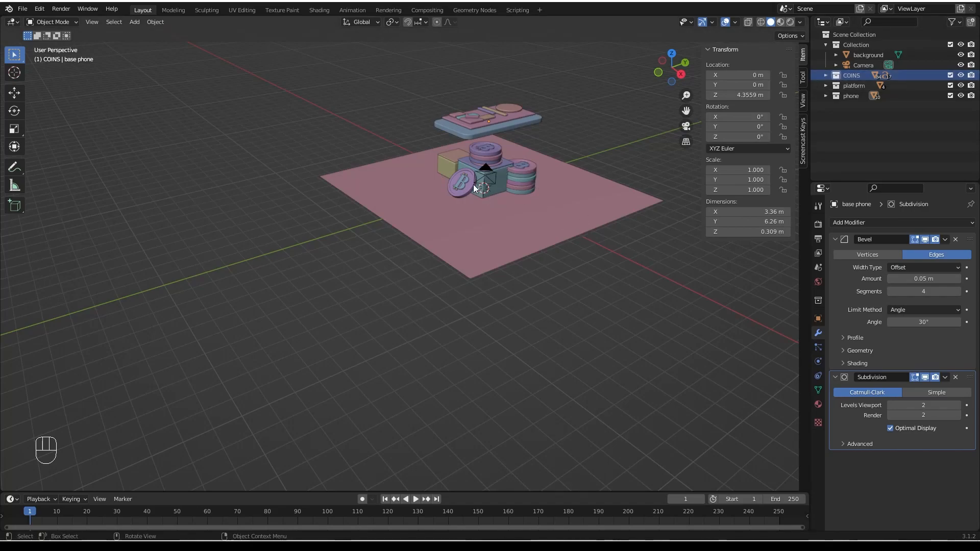
right_click(851, 75)
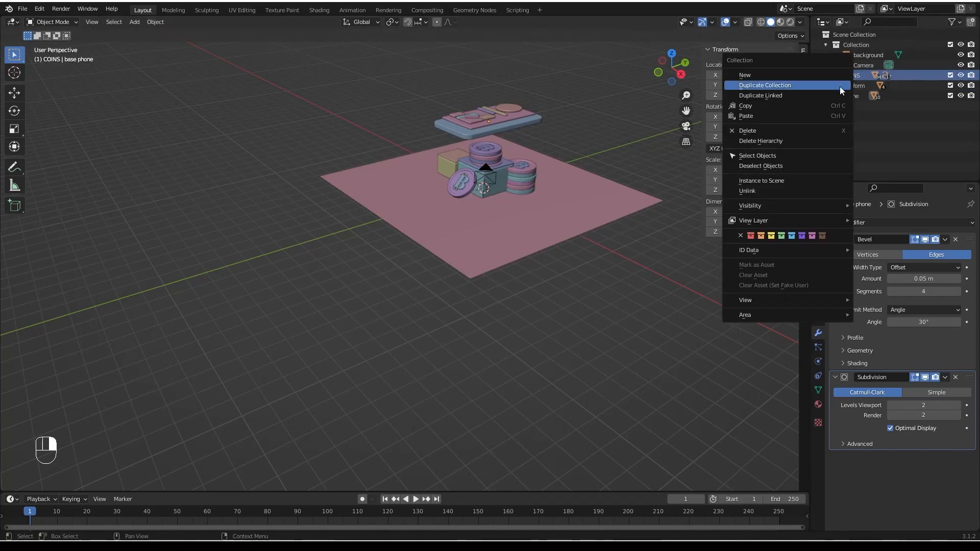
click(758, 156)
middle_drag(447, 205, 513, 189)
key(g)
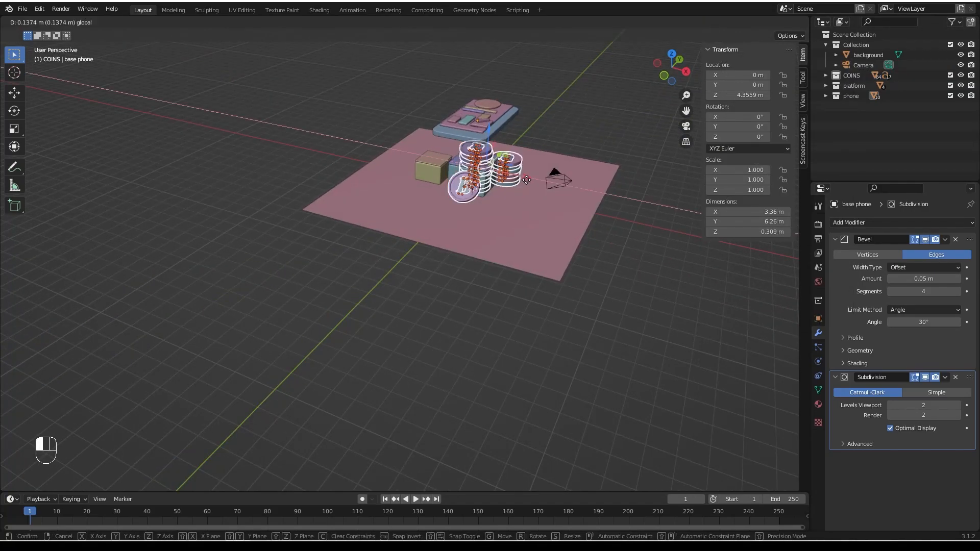
click(569, 184)
Scale all the selected coins down uniformly as one group.
middle_drag(569, 184, 574, 272)
scroll(454, 213, up, 5)
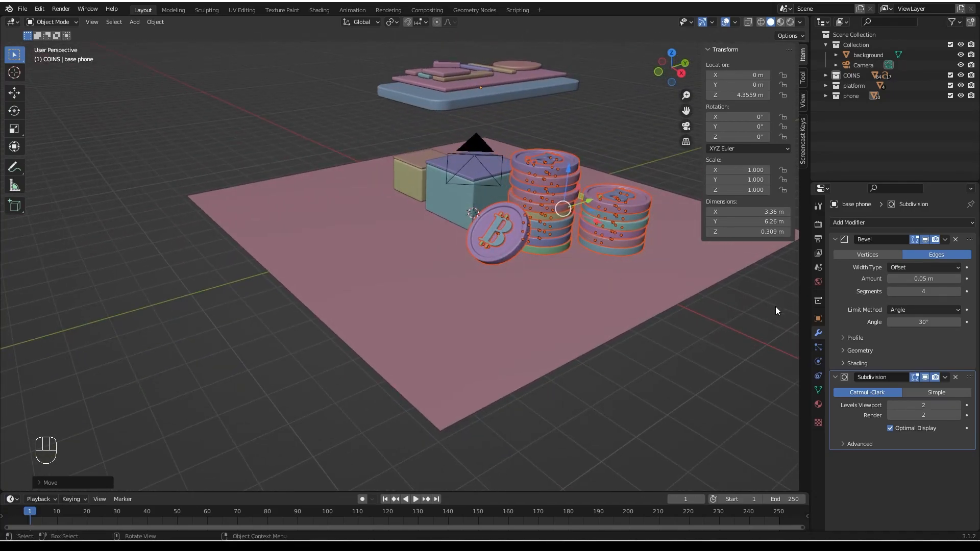
key(s)
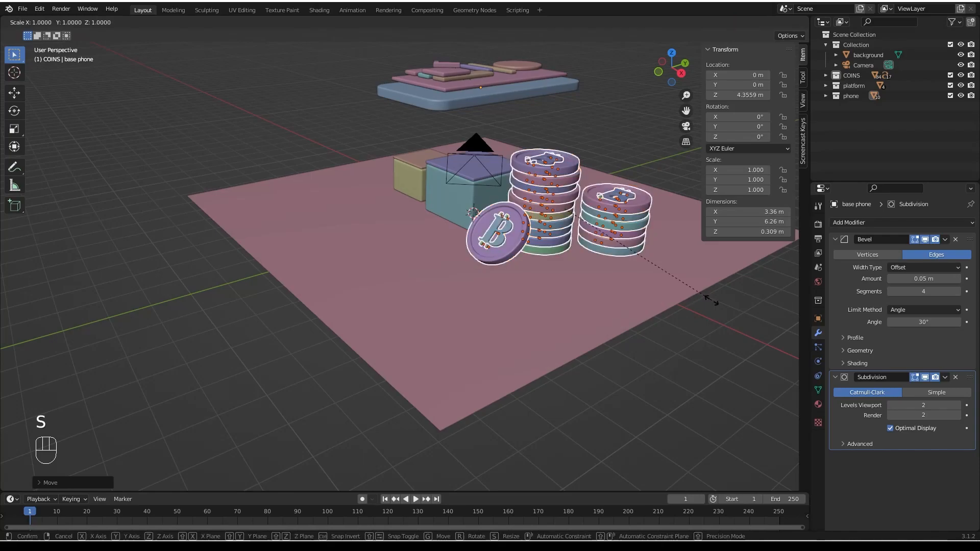
click(647, 299)
In front view, lower the coins to the ground line and place them just beside the large block along X.
middle_drag(522, 289, 341, 336)
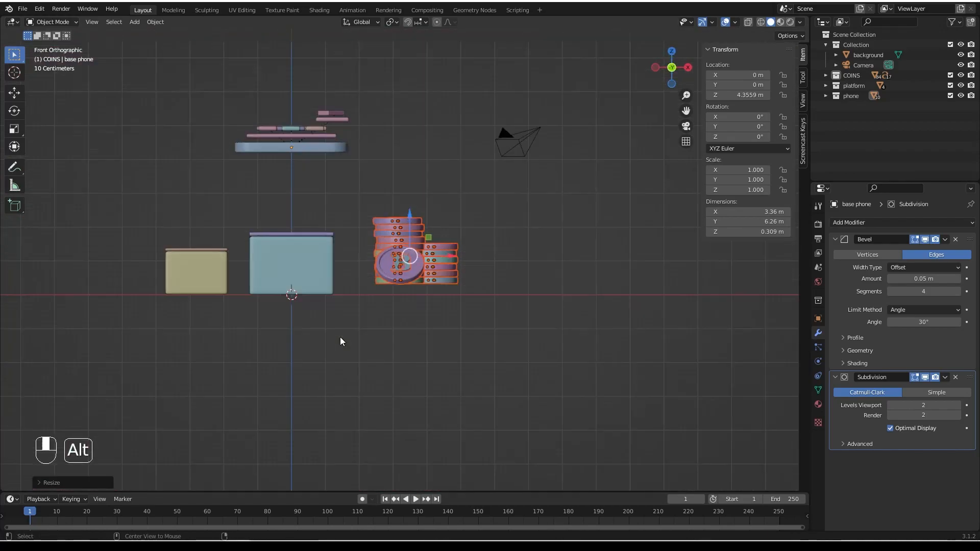
scroll(332, 281, up, 3)
drag(506, 236, 428, 218)
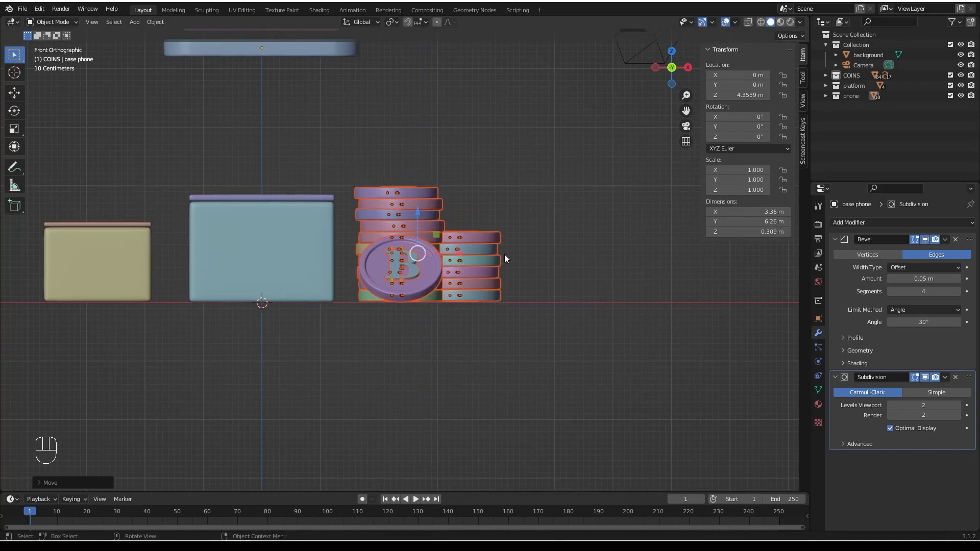
drag(461, 254, 468, 254)
drag(421, 223, 409, 249)
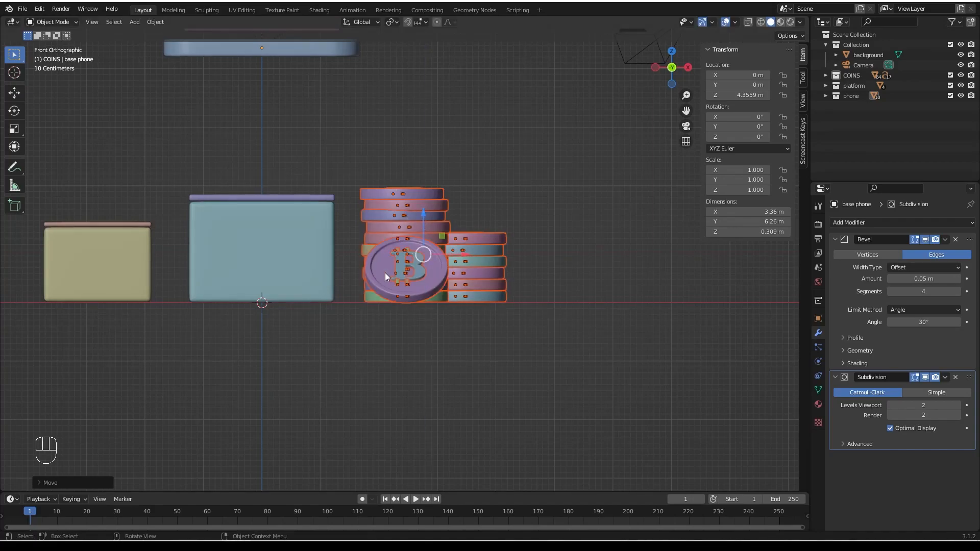
middle_drag(216, 359, 444, 283)
drag(427, 286, 435, 291)
middle_drag(690, 400, 432, 321)
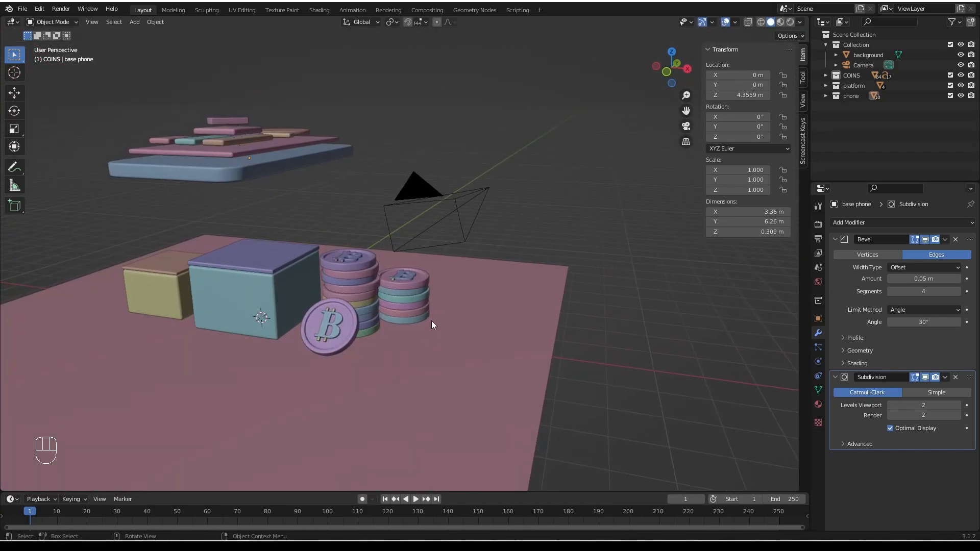
shift+middle_drag(281, 343, 376, 330)
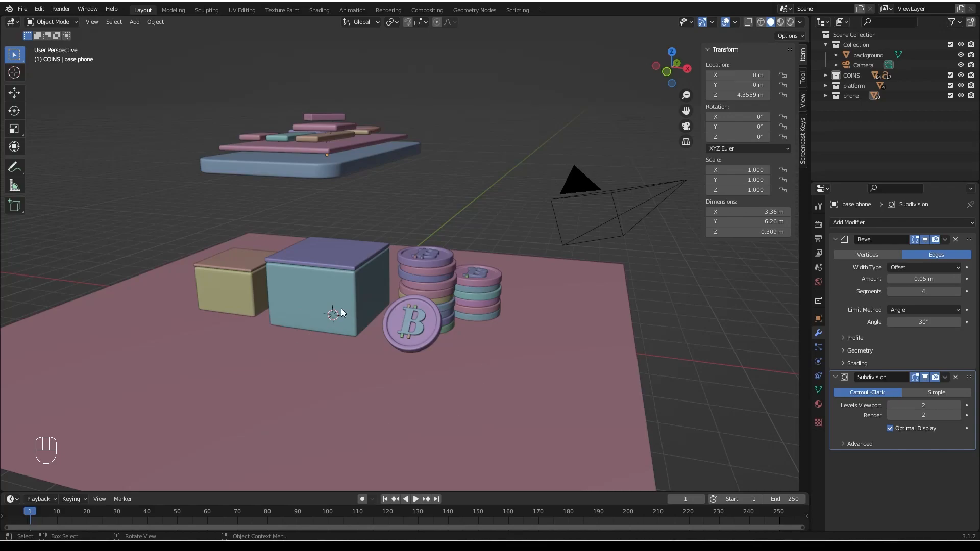
scroll(350, 295, down, 2)
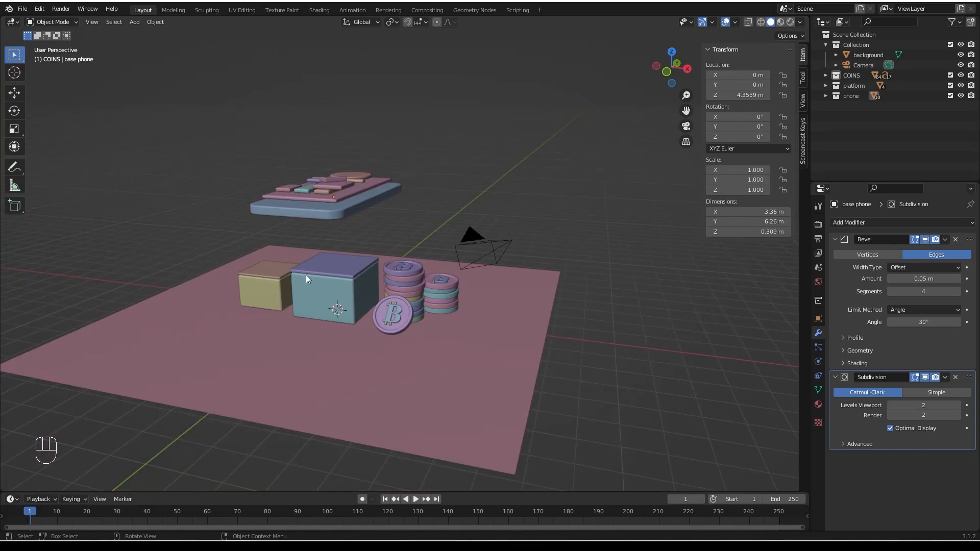
middle_drag(366, 308, 445, 283)
middle_drag(384, 307, 327, 294)
scroll(337, 299, up, 3)
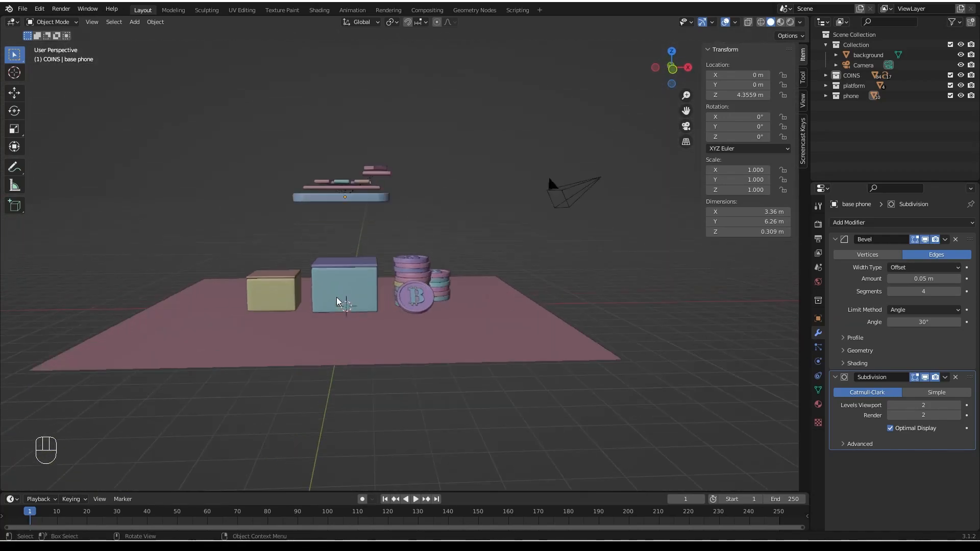
Select both platform blocks with their top slabs and scale them up uniformly by about 1.18.
click(317, 270)
shift+click(274, 281)
key(s)
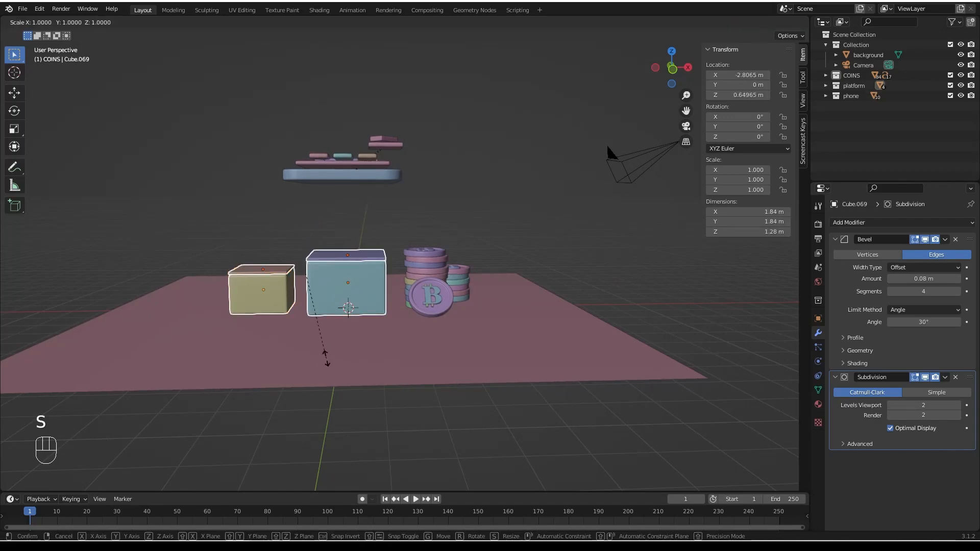
click(331, 374)
In front view, raise the scaled blocks onto the ground line and shift them along X away from the coins.
alt+middle_drag(284, 225, 301, 232)
drag(301, 236, 301, 226)
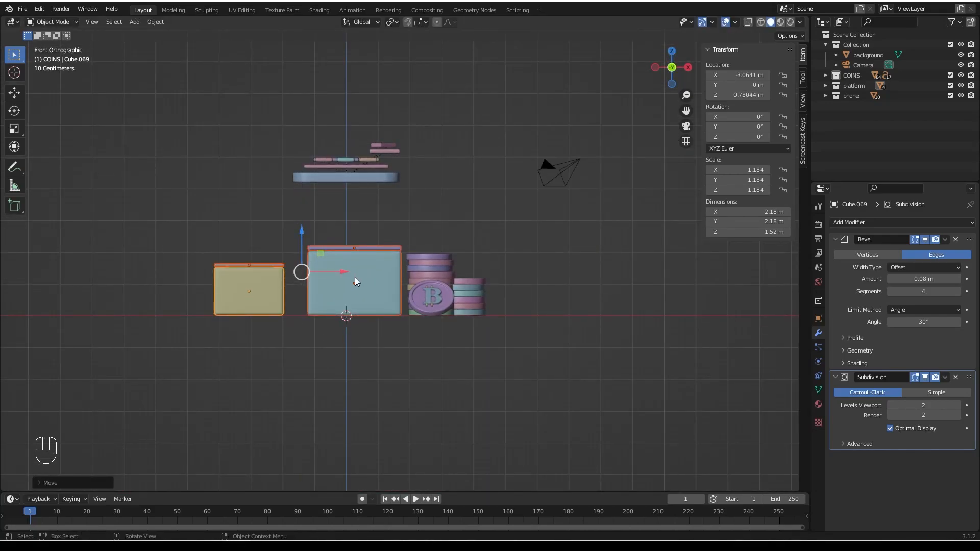
drag(345, 277, 327, 288)
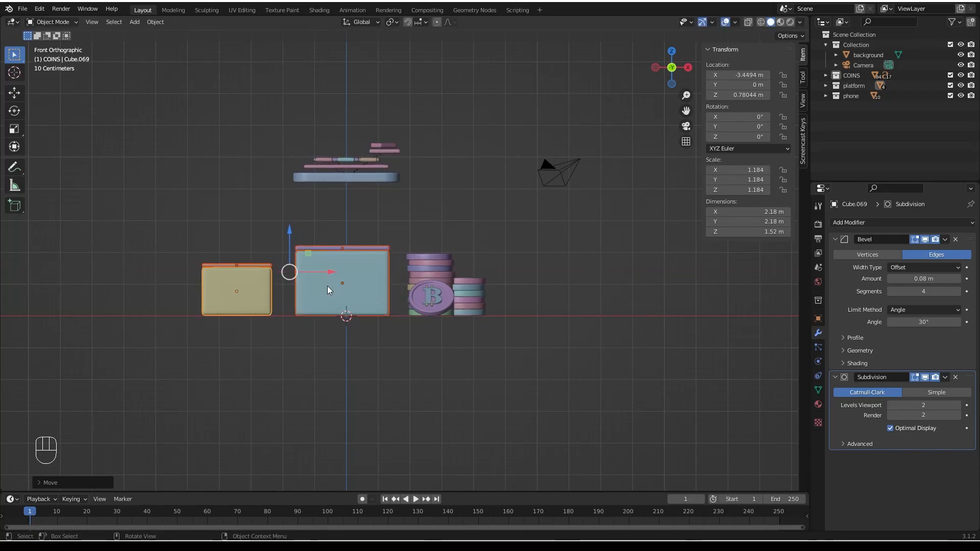
click(529, 289)
Select all the platform pieces and apply their scale.
middle_drag(307, 256, 297, 287)
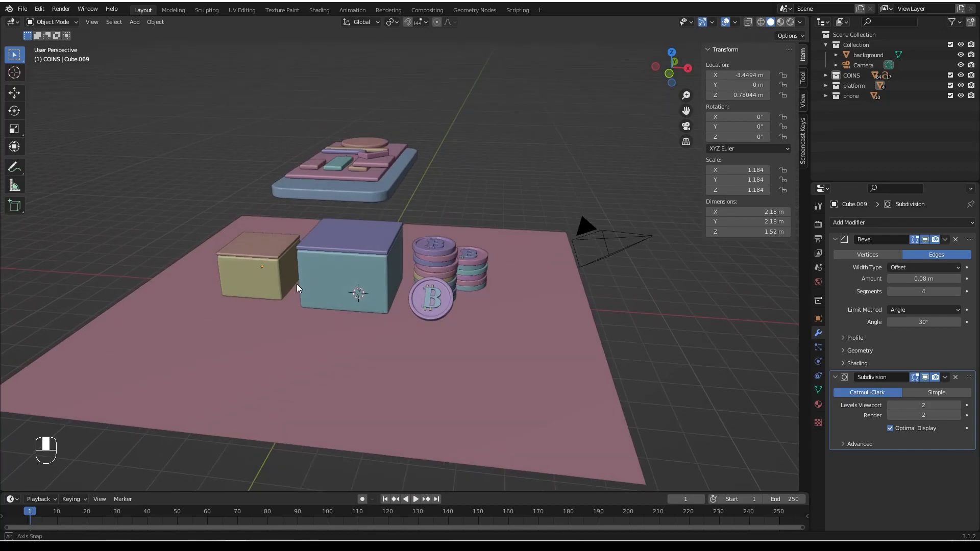
click(329, 263)
shift+click(300, 254)
shift+click(259, 255)
shift+click(259, 278)
click(262, 286)
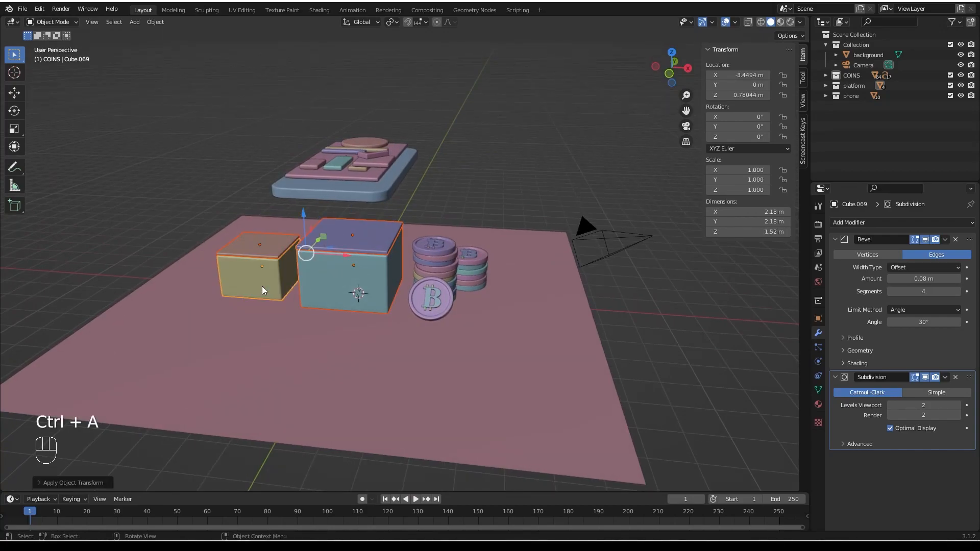
Raise the base phone along Z to a height of about 6.68 m above the platforms.
scroll(344, 268, up, 2)
scroll(337, 245, down, 3)
click(347, 204)
middle_drag(347, 204, 337, 296)
drag(341, 155, 341, 113)
middle_drag(341, 112, 371, 251)
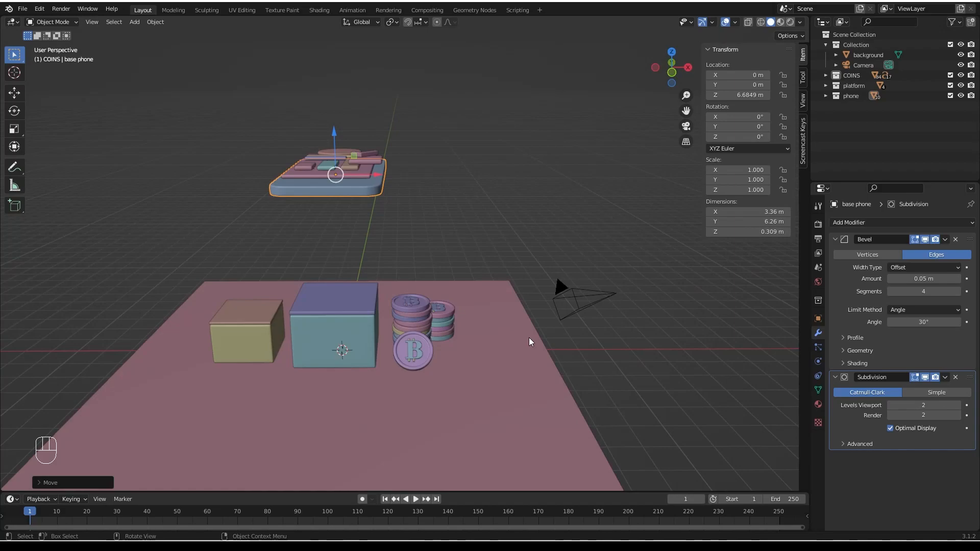
Trackball-rotate the phone upright with its screen facing forward, to about 81.3° X, 11.5° Y and 11.5° Z.
key(r)
key(r)
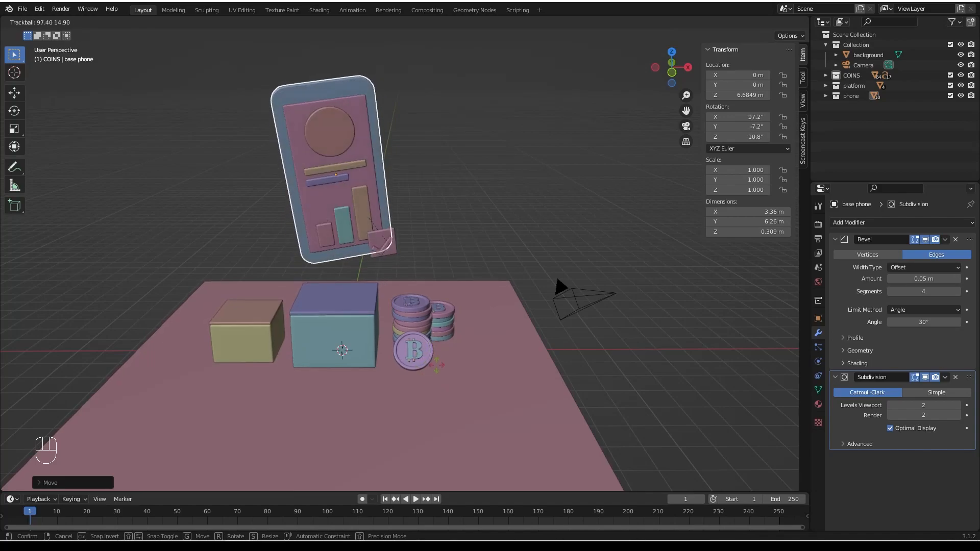
click(411, 351)
key(r)
key(r)
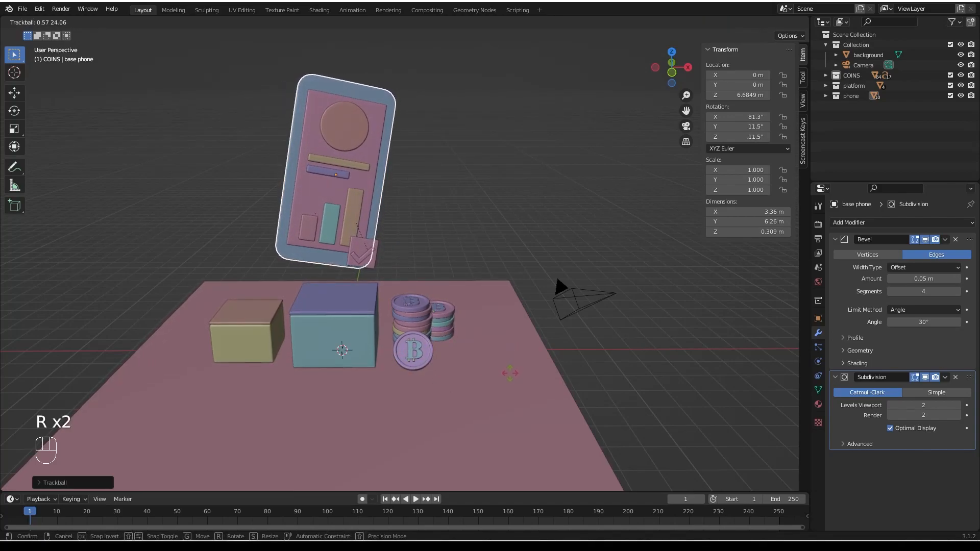
click(510, 372)
middle_drag(379, 294, 347, 283)
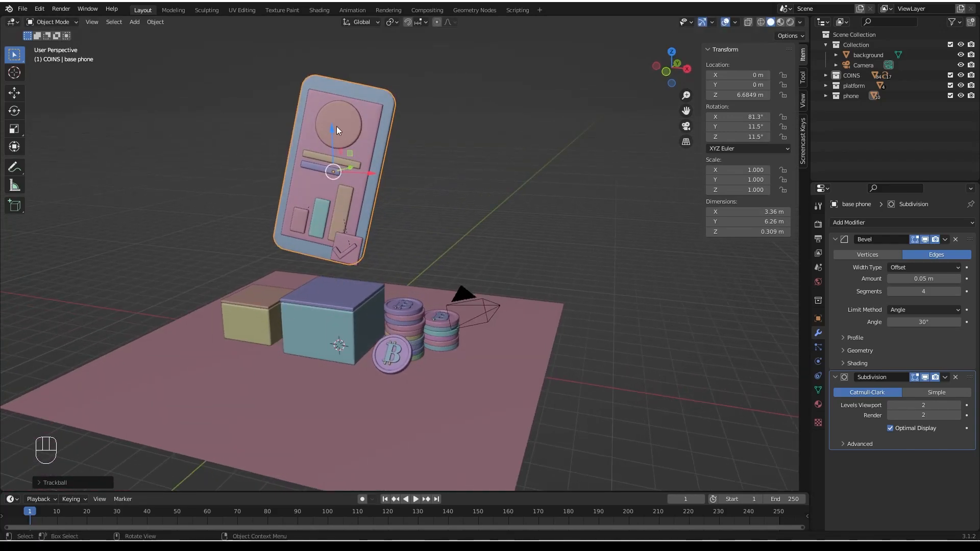
Lower the phone to about 5.92 m on Z and trackball-rotate it to about 74.9° X, 20.9° Y and 29.1° Z.
drag(333, 131, 333, 153)
middle_drag(373, 308, 483, 343)
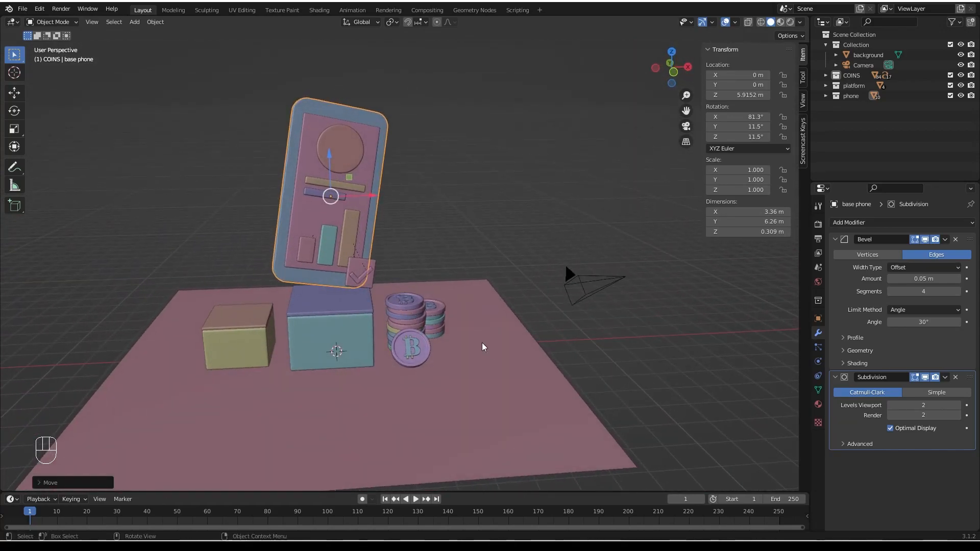
key(r)
key(r)
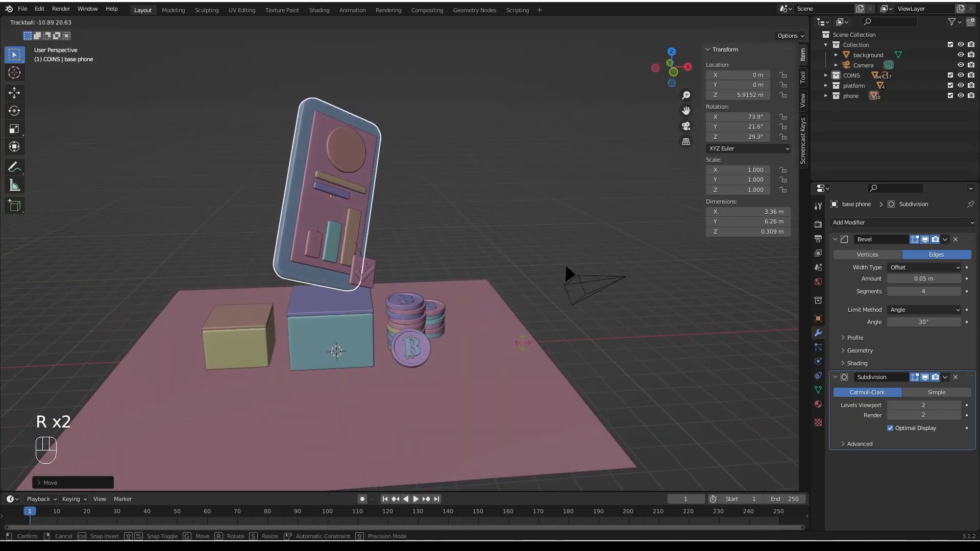
click(522, 342)
middle_drag(521, 342, 364, 326)
Scale the phone down to about 0.908 and lower it to about 5.75 m on Z, just above the large block.
key(s)
click(522, 379)
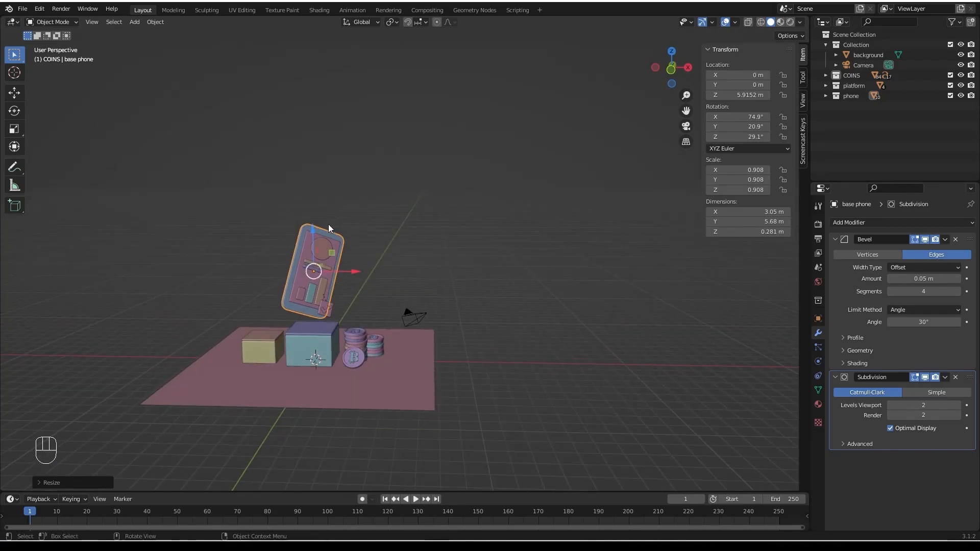
key(g)
key(z)
click(313, 297)
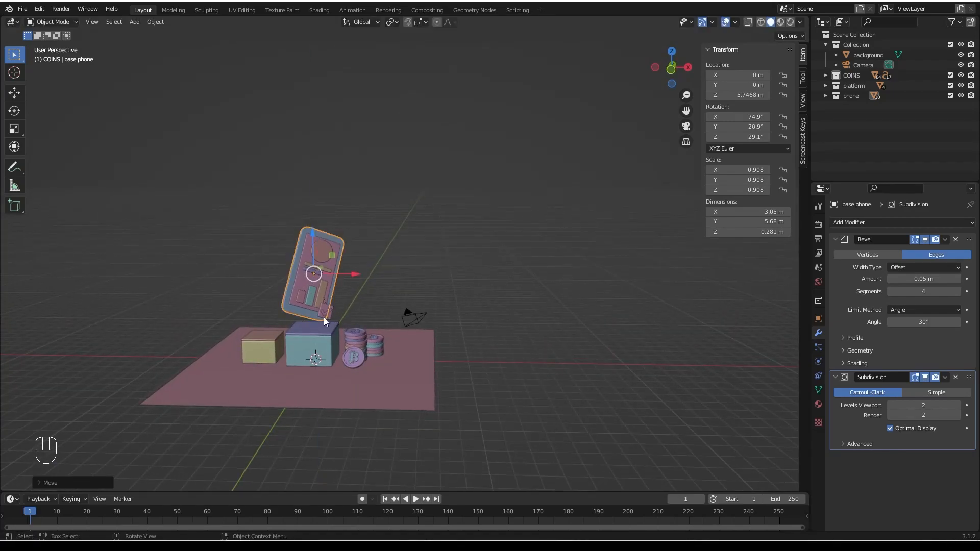
Apply the phone's scale and move it back along Y to about 0.43 m.
scroll(326, 317, up, 4)
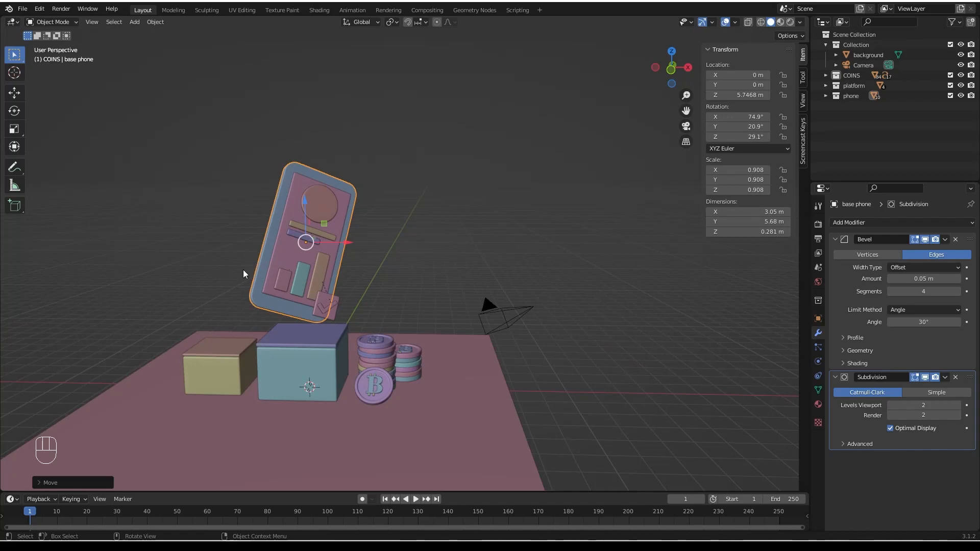
middle_drag(356, 256, 342, 253)
key(ctrl+a)
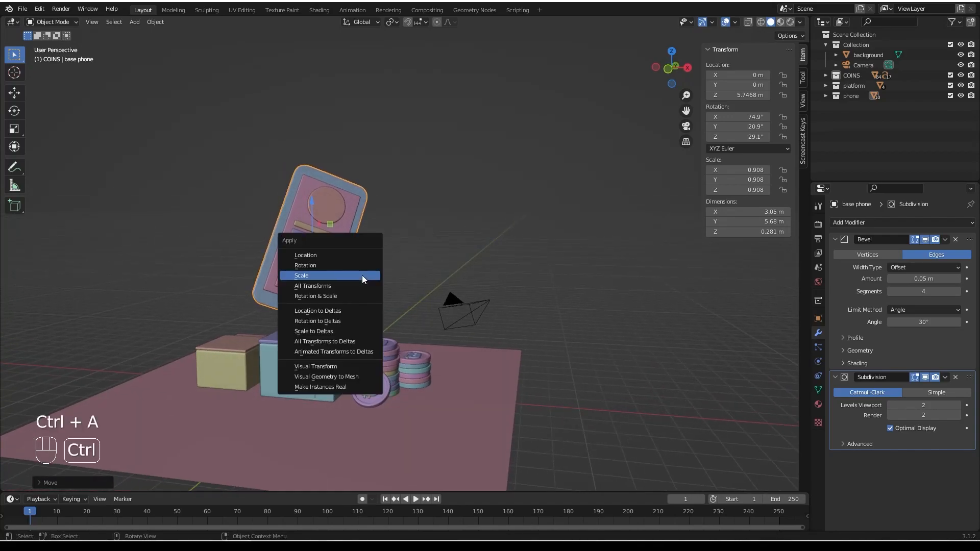
click(354, 276)
middle_drag(384, 293, 398, 234)
drag(407, 216, 425, 214)
middle_drag(396, 283, 513, 256)
shift+middle_drag(461, 342, 440, 350)
scroll(426, 326, up, 1)
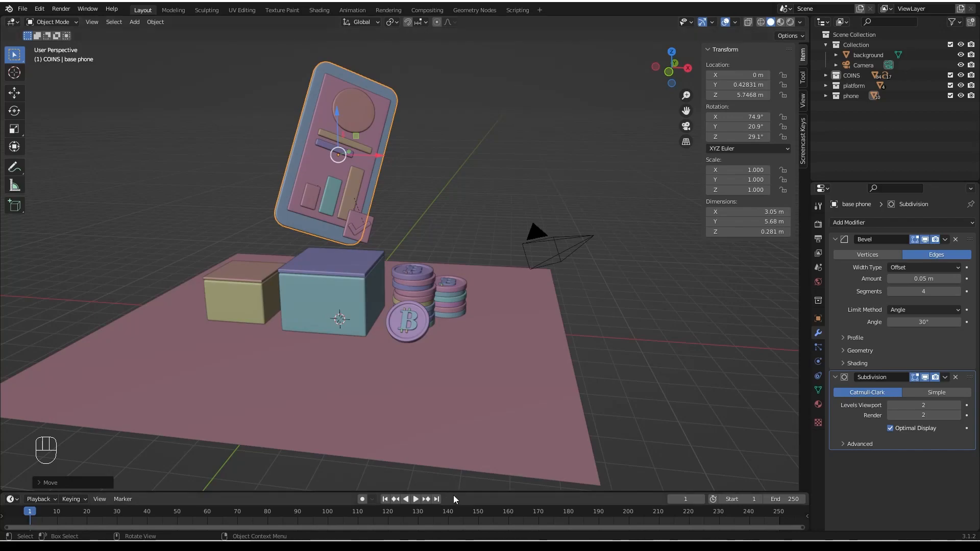
Split the 3D viewport side by side above an enlarged timeline area and show the camera view in the second viewport.
drag(452, 494, 452, 336)
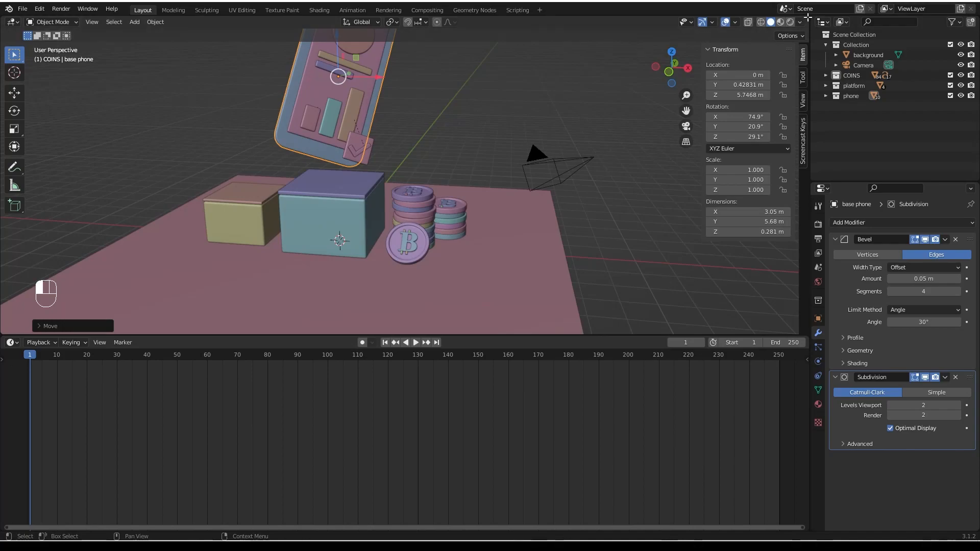
drag(805, 19, 504, 107)
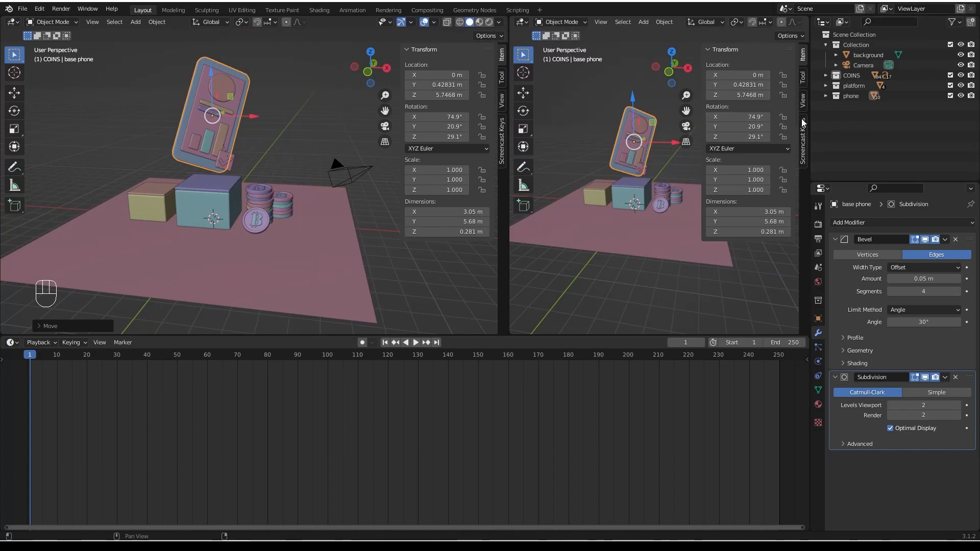
click(687, 127)
key(n)
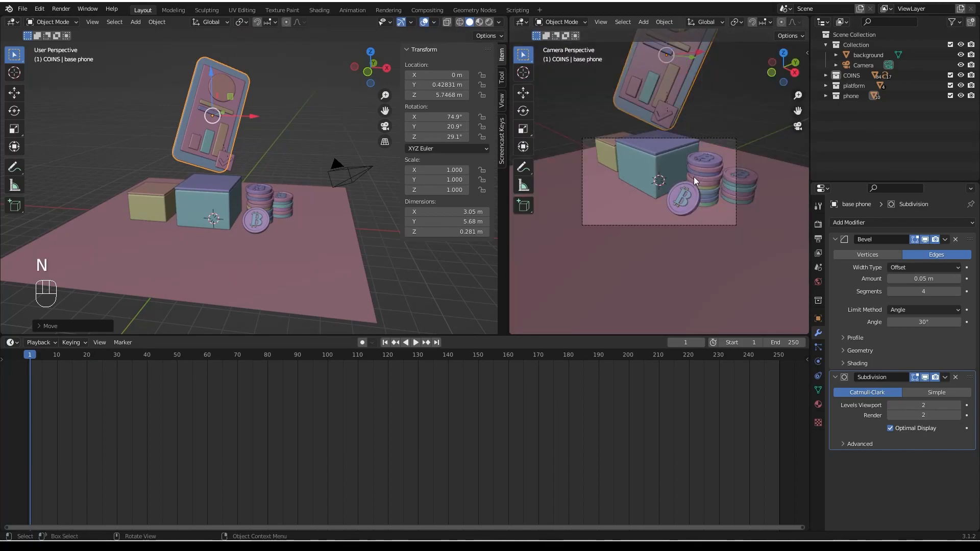
scroll(679, 264, up, 4)
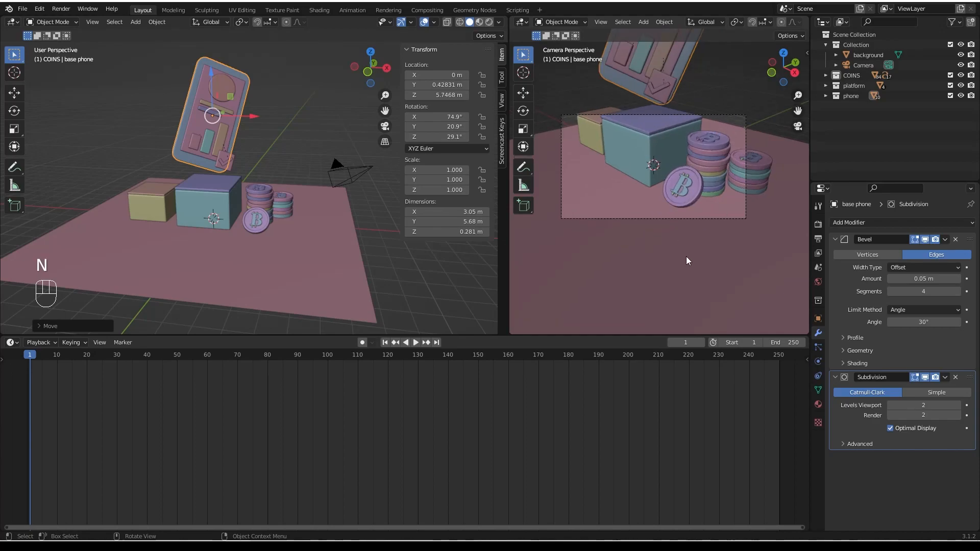
shift+middle_drag(673, 266, 700, 284)
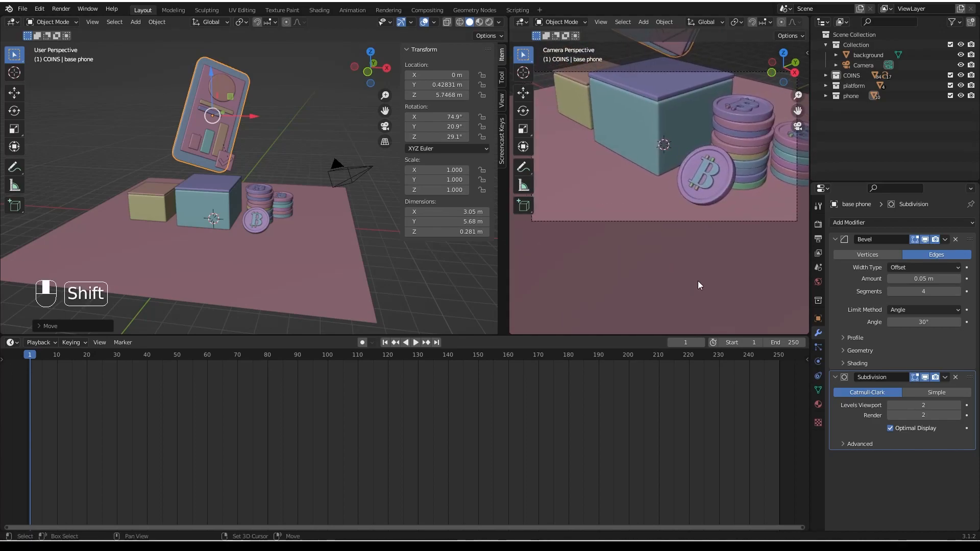
Change the timeline area to the Shader Editor and hide the sidebar of the first viewport.
click(41, 342)
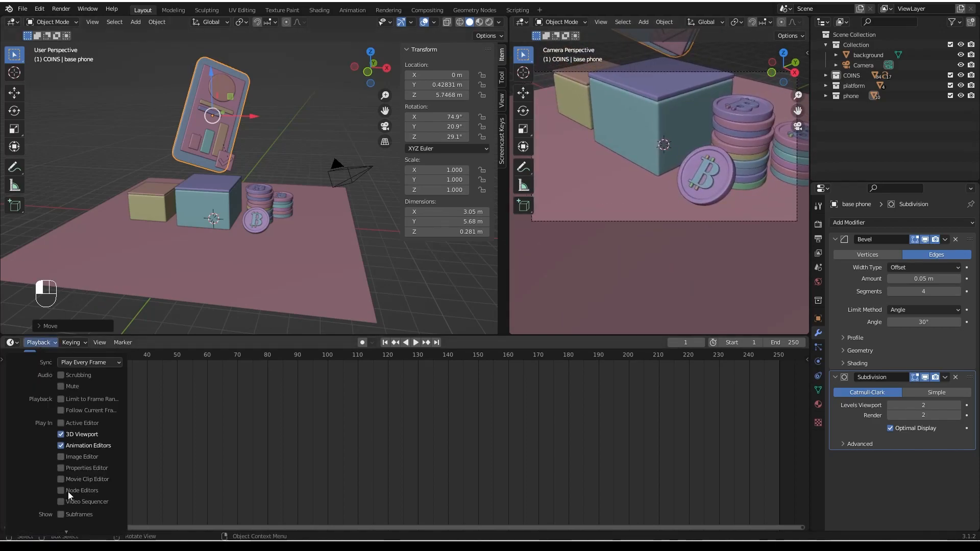
click(15, 343)
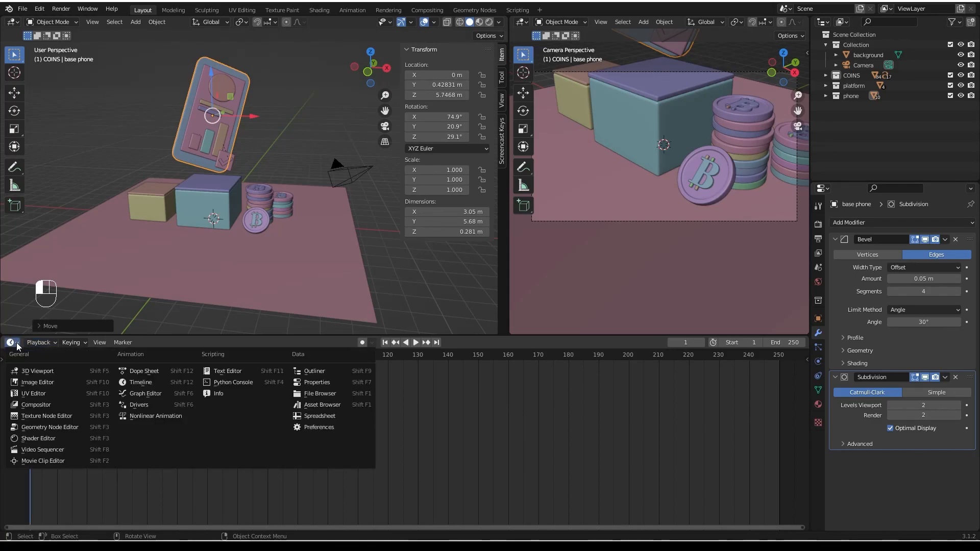
click(38, 439)
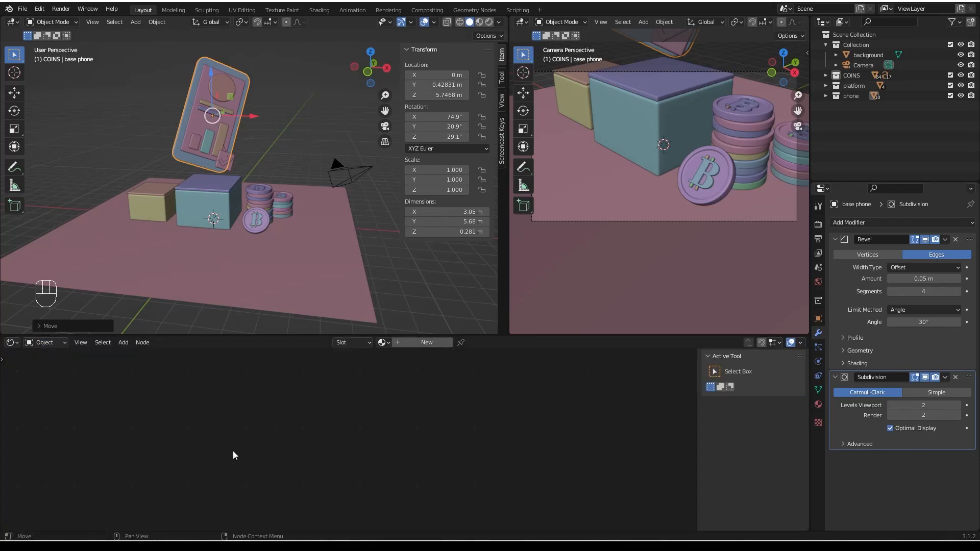
middle_drag(212, 161, 265, 227)
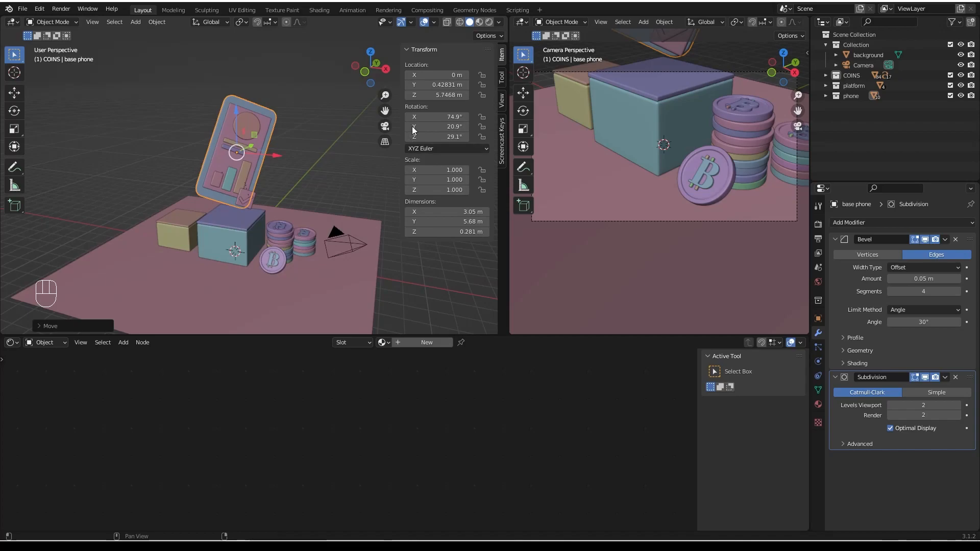
key(n)
middle_drag(230, 268, 208, 190)
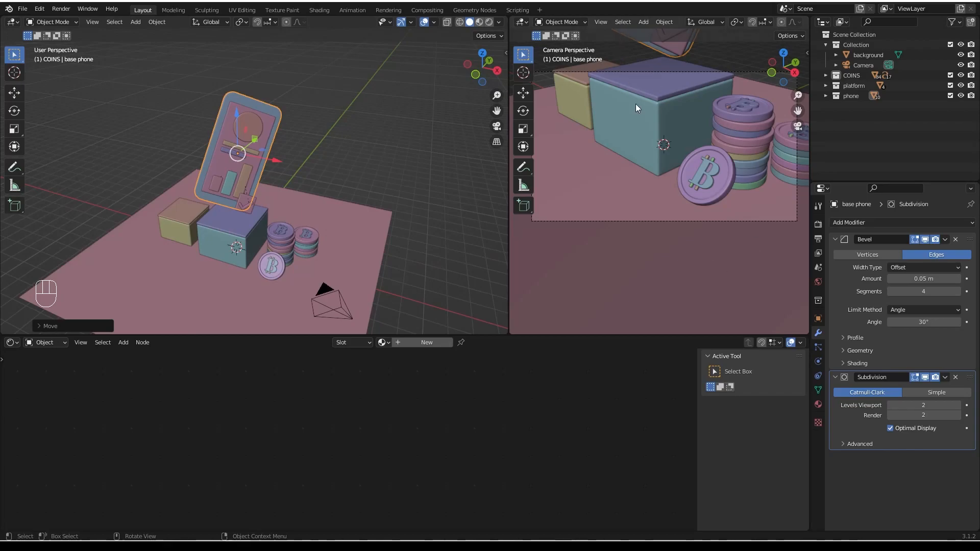
Lock the camera to the view in the camera viewport and hide that viewport's sidebar.
key(n)
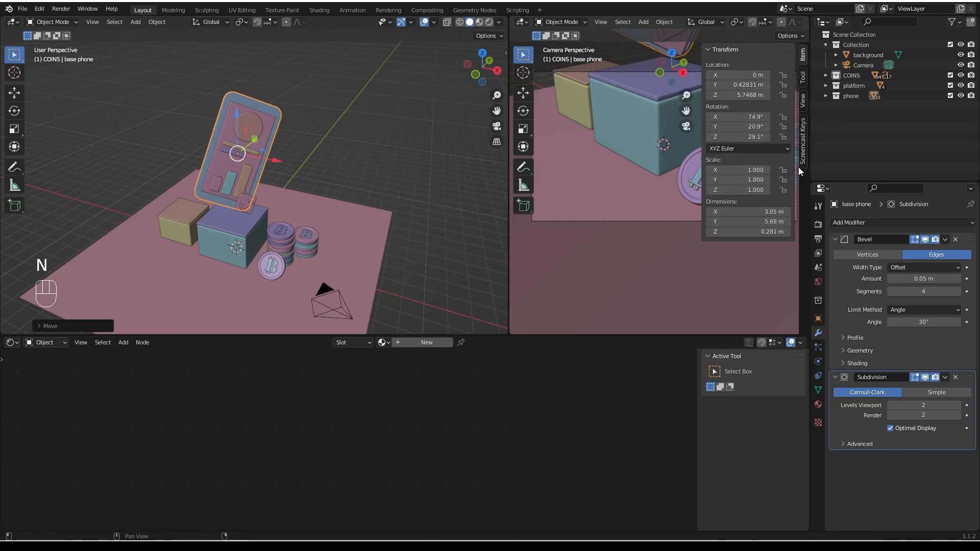
click(802, 100)
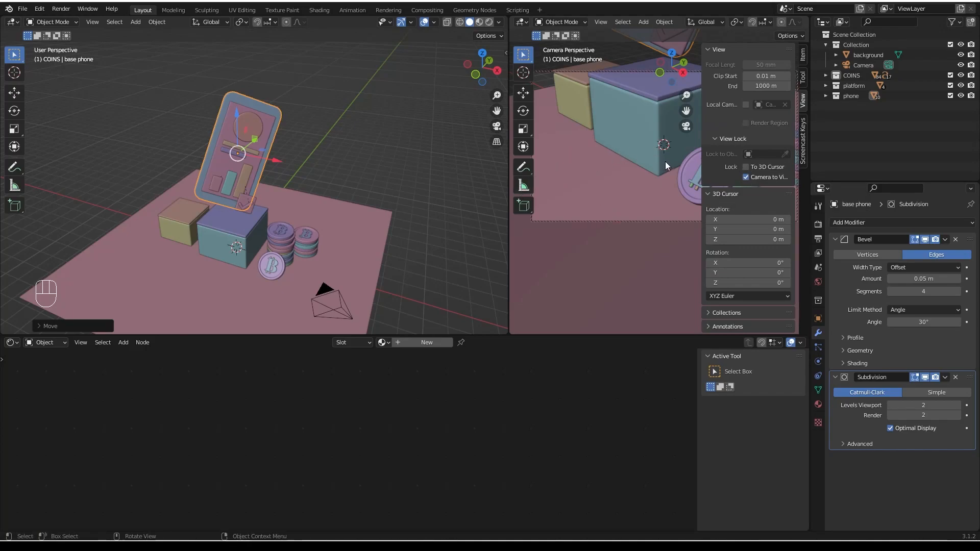
key(b)
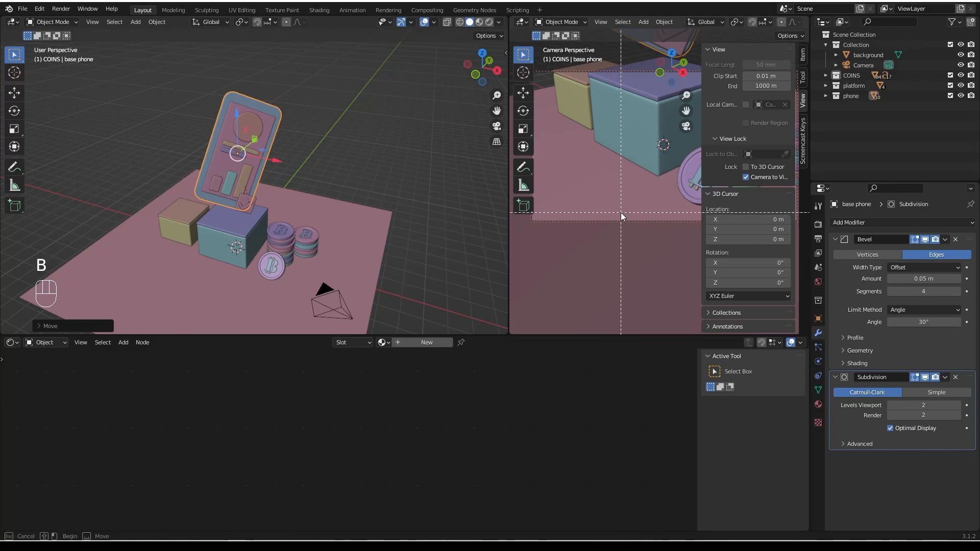
key(n)
Reposition the camera farther back and at a lower angle so the phone, blocks and coins all fit in the frame.
scroll(662, 163, down, 2)
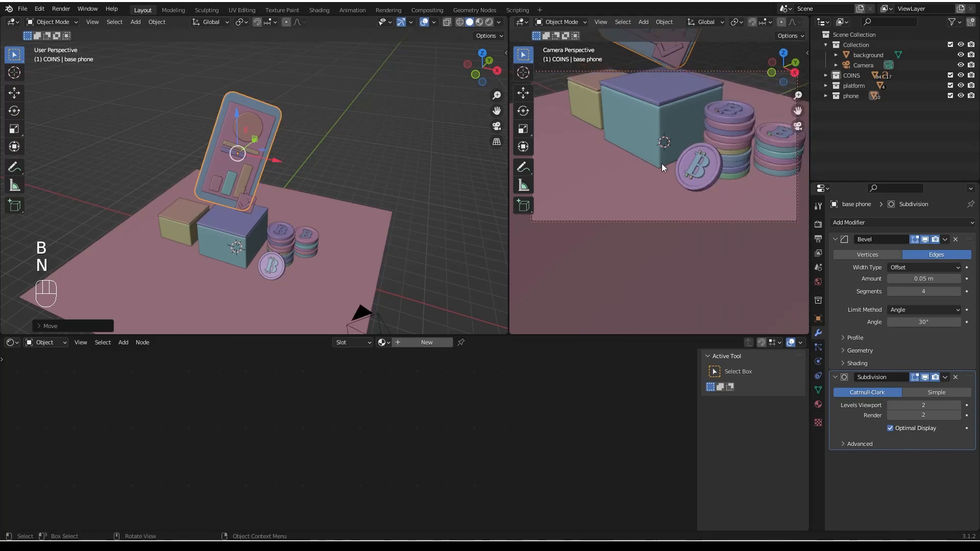
middle_drag(660, 164, 690, 200)
scroll(678, 194, up, 1)
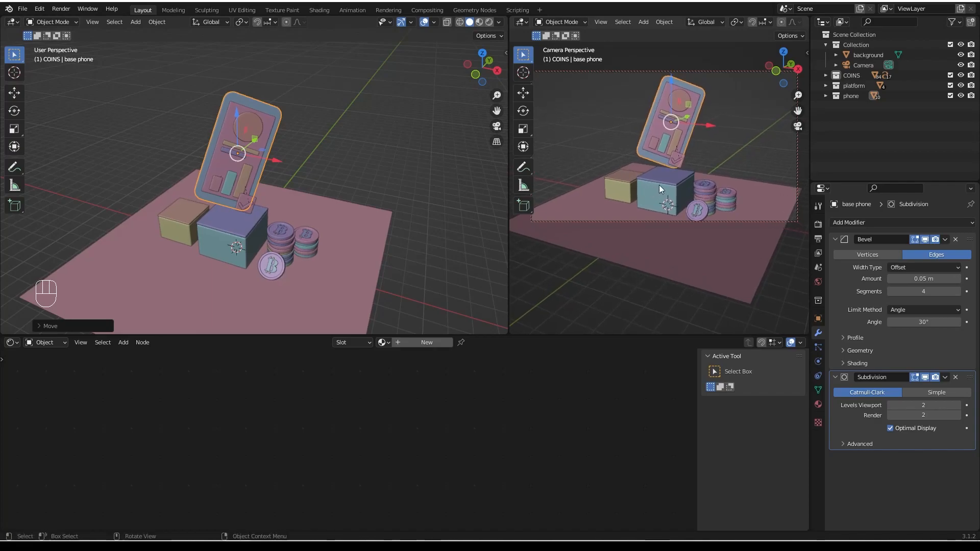
scroll(660, 185, down, 1)
scroll(686, 204, down, 1)
scroll(690, 200, up, 3)
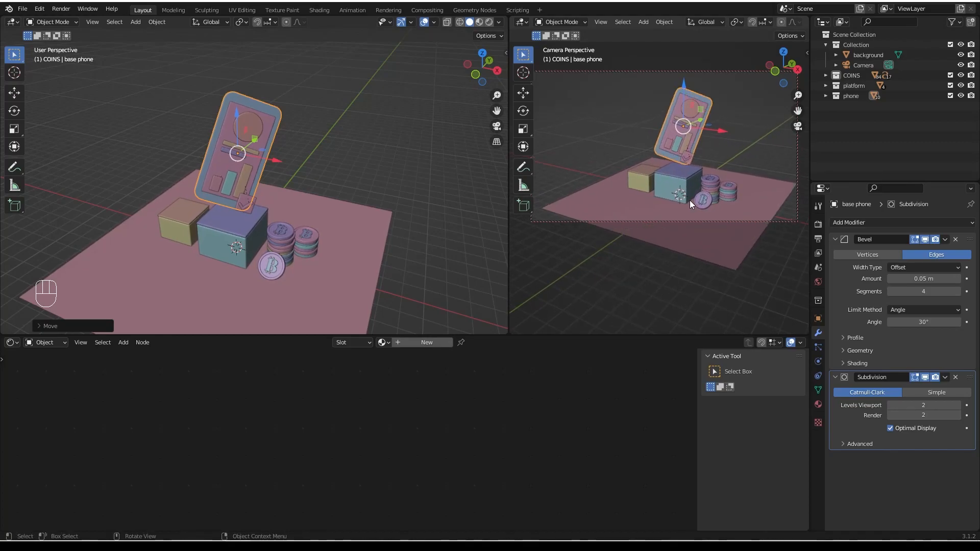
shift+middle_drag(690, 201, 690, 206)
Examine the coin stacks close up in front view to check how they sit on the ground, and clear the selection.
middle_drag(263, 277, 287, 256)
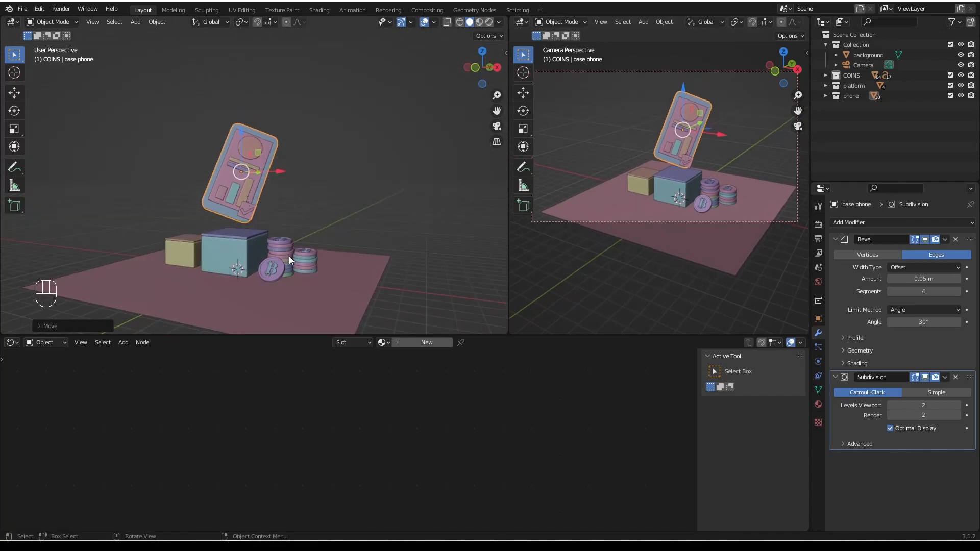
scroll(290, 259, up, 6)
mouse_move(317, 289)
middle_down()
mouse_move(263, 299)
mouse_move(255, 283)
mouse_move(311, 275)
mouse_move(344, 185)
mouse_move(304, 298)
middle_up()
key(super)
scroll(280, 290, up, 2)
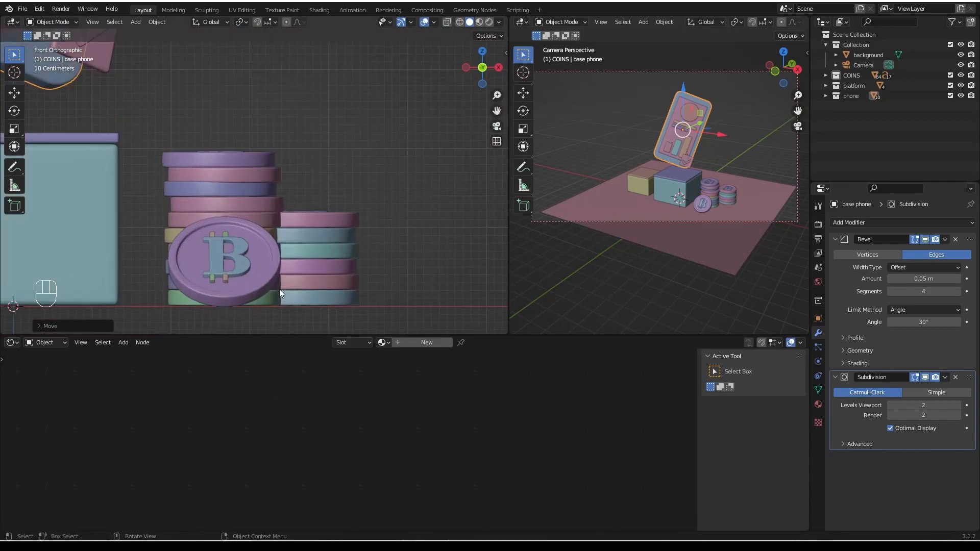
drag(409, 184, 299, 300)
middle_drag(299, 300, 384, 225)
click(384, 224)
scroll(321, 232, down, 3)
middle_drag(320, 231, 351, 216)
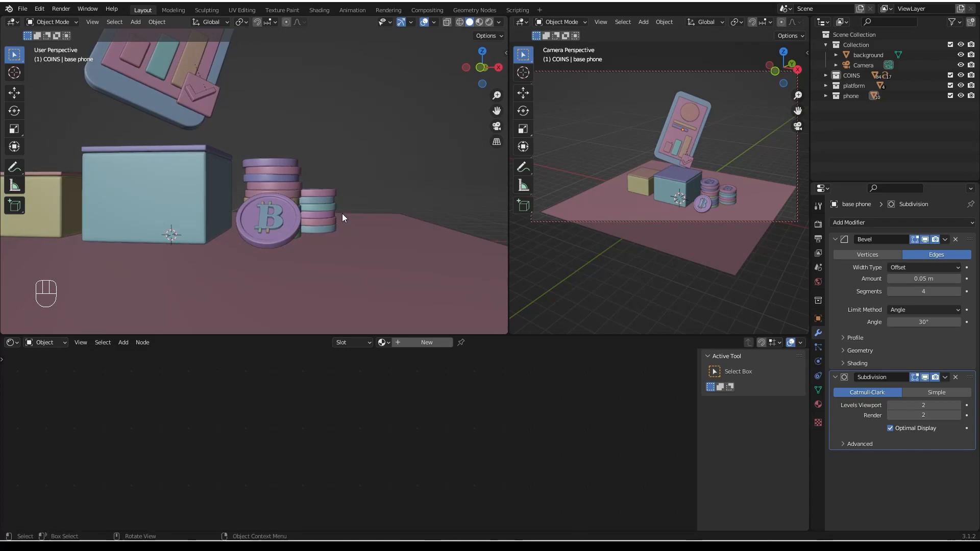
Duplicate the lower stub of the Bitcoin symbol on the shorter stack's top coin and shift the copy along positive X.
scroll(339, 203, up, 3)
middle_drag(295, 185, 277, 234)
scroll(280, 193, up, 5)
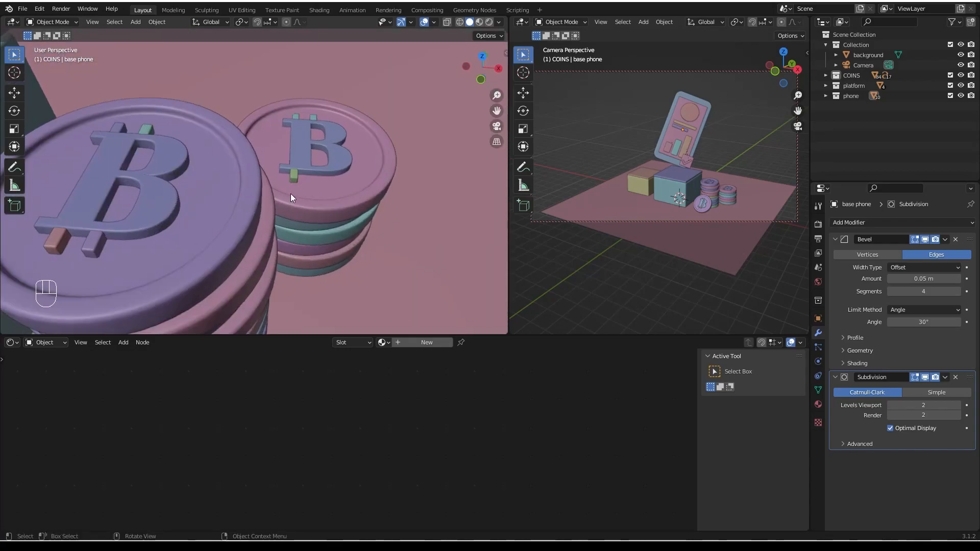
click(294, 175)
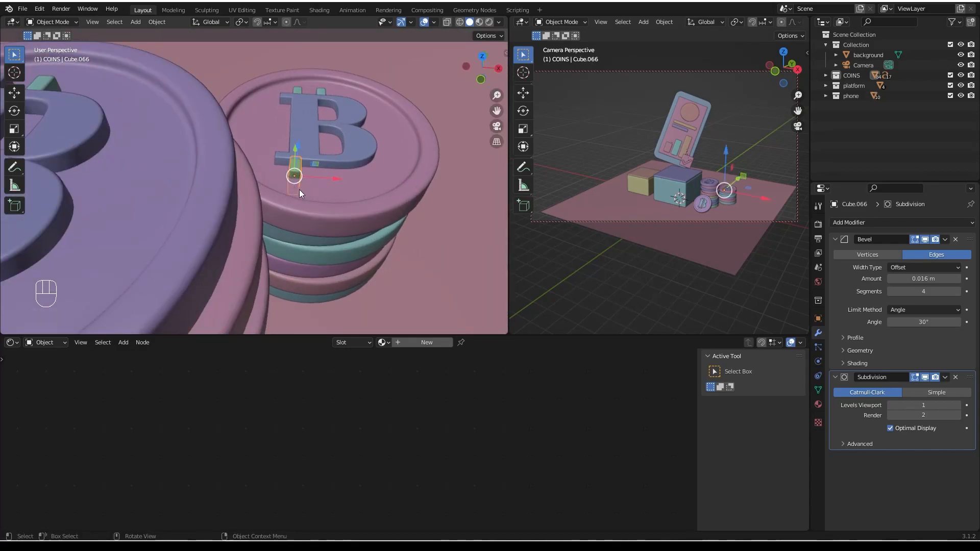
scroll(287, 179, up, 2)
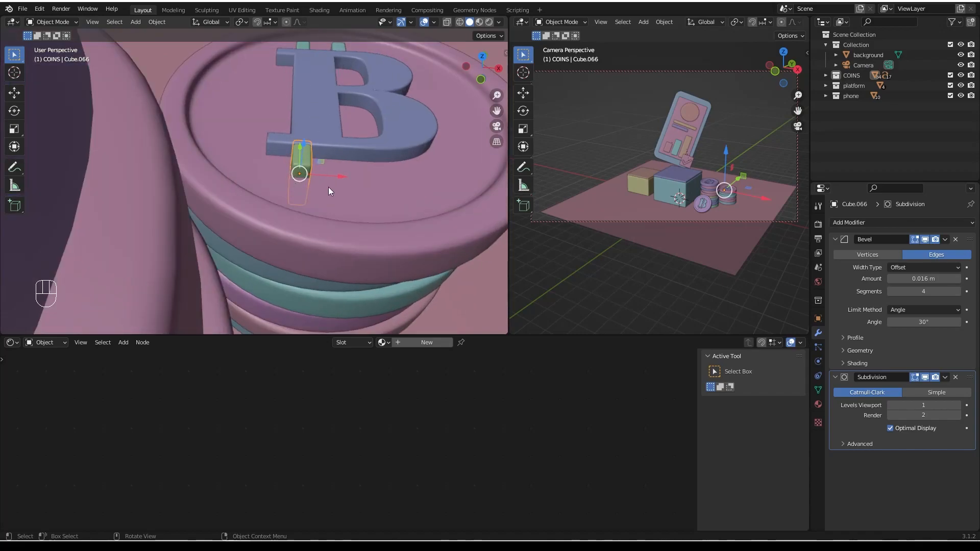
key(shift+d)
right_click(345, 186)
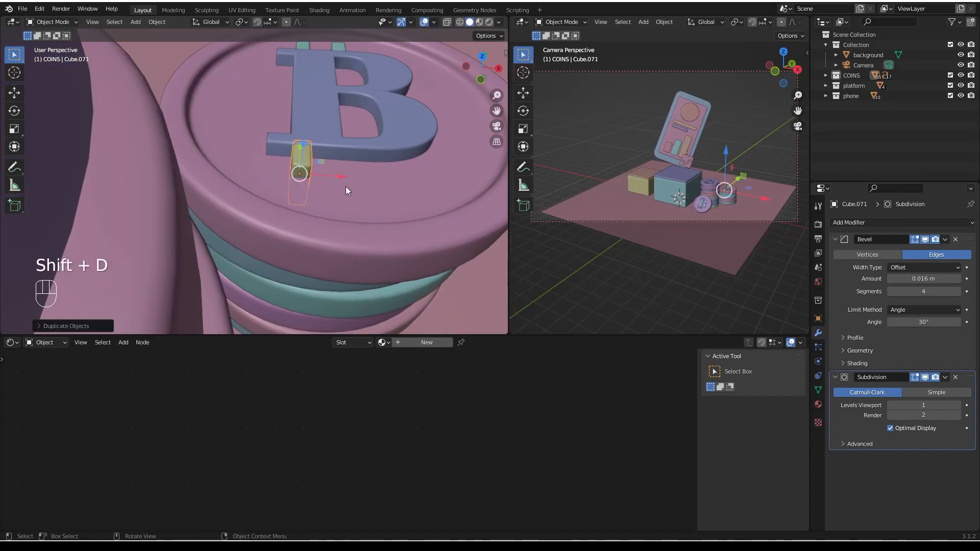
drag(335, 176, 390, 176)
middle_drag(390, 176, 312, 142)
scroll(426, 255, down, 4)
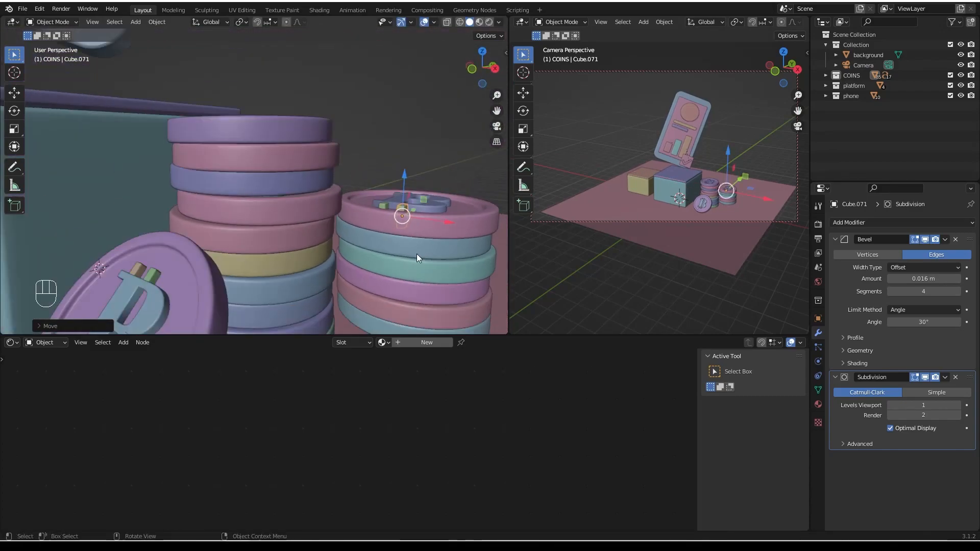
Scale up the background plane so the floor extends well beyond the blocks and coins.
scroll(399, 263, down, 3)
middle_drag(385, 308, 323, 189)
mouse_move(371, 273)
middle_down()
mouse_move(374, 252)
mouse_move(373, 274)
mouse_move(372, 261)
middle_up()
shift+middle_drag(380, 225, 263, 185)
middle_drag(325, 192, 280, 255)
middle_drag(332, 213, 291, 252)
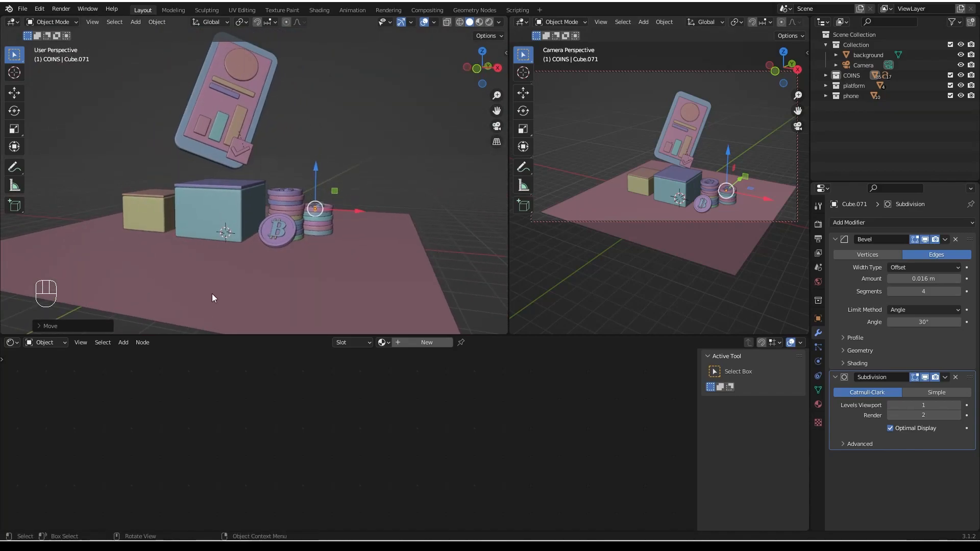
click(281, 302)
key(s)
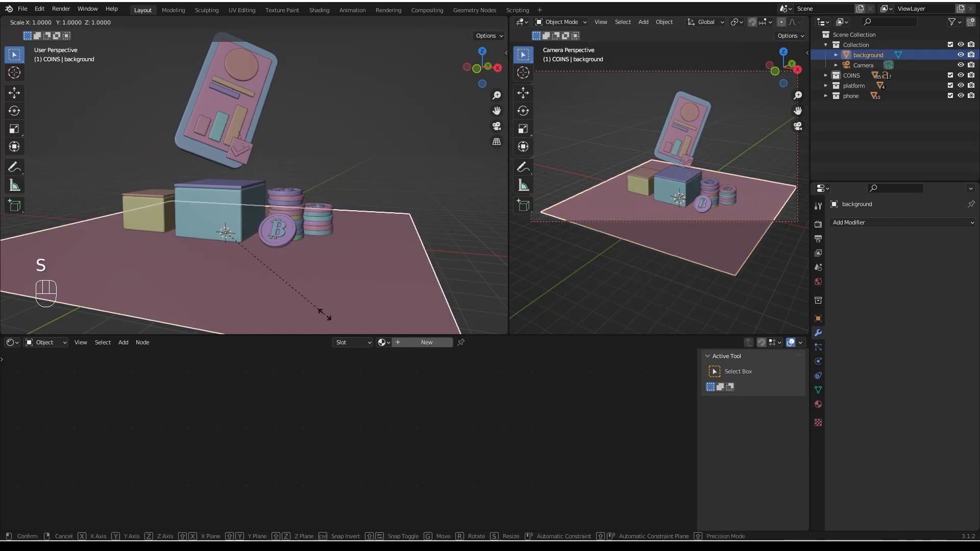
click(390, 330)
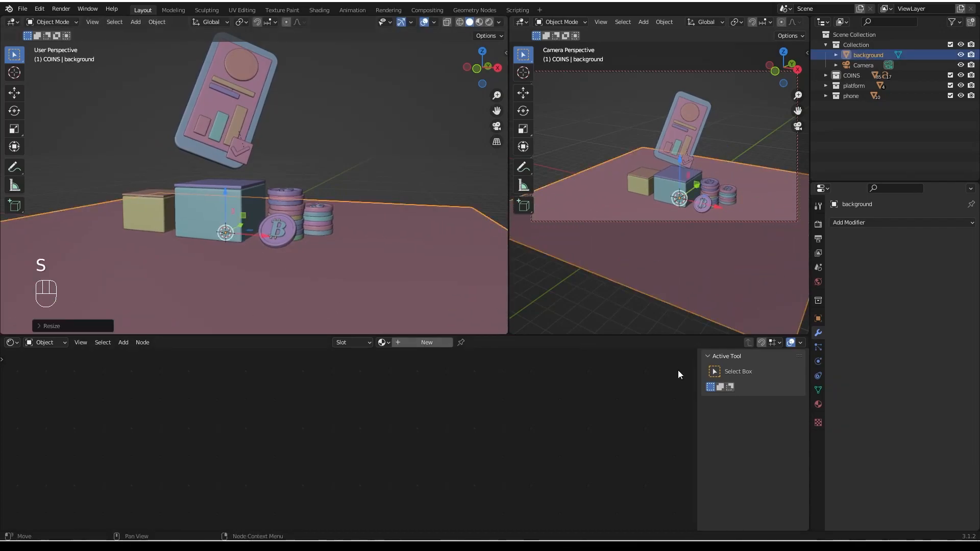
Orbit the camera to a more frontal view and move the background plane about 3.6 m along negative X.
middle_drag(636, 208, 753, 203)
key(g)
key(x)
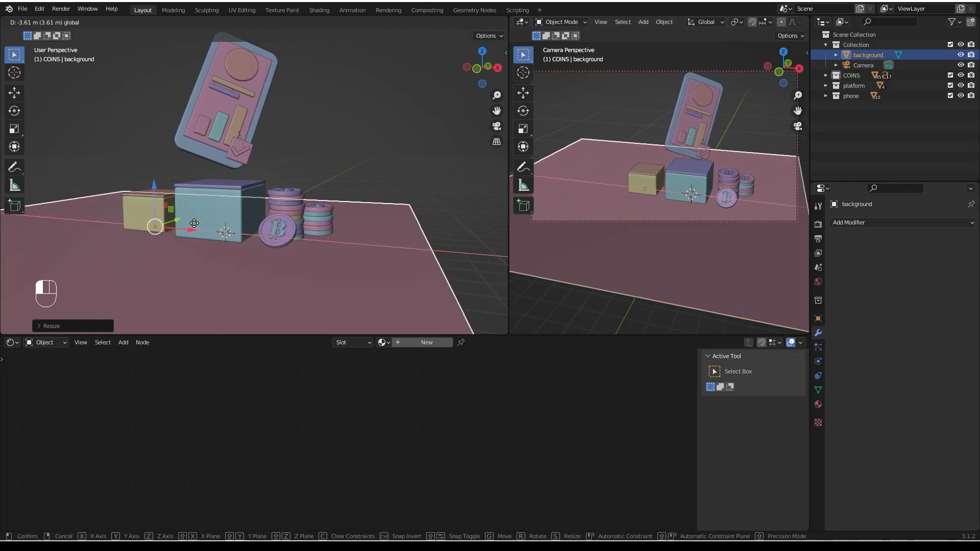
click(194, 223)
Extrude the background plane's rear edge about 9.4 m up along Z to form a back wall.
middle_drag(194, 223, 351, 243)
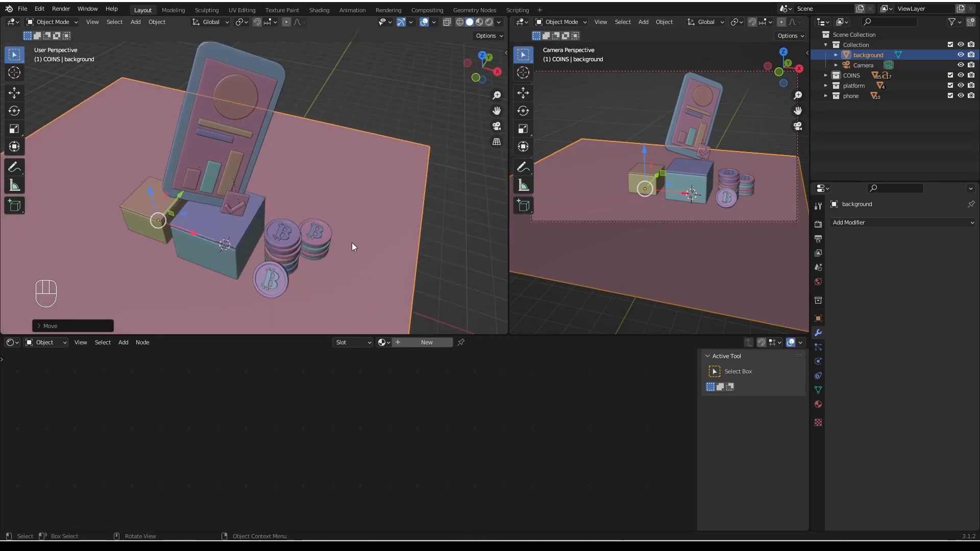
key(Tab)
click(379, 138)
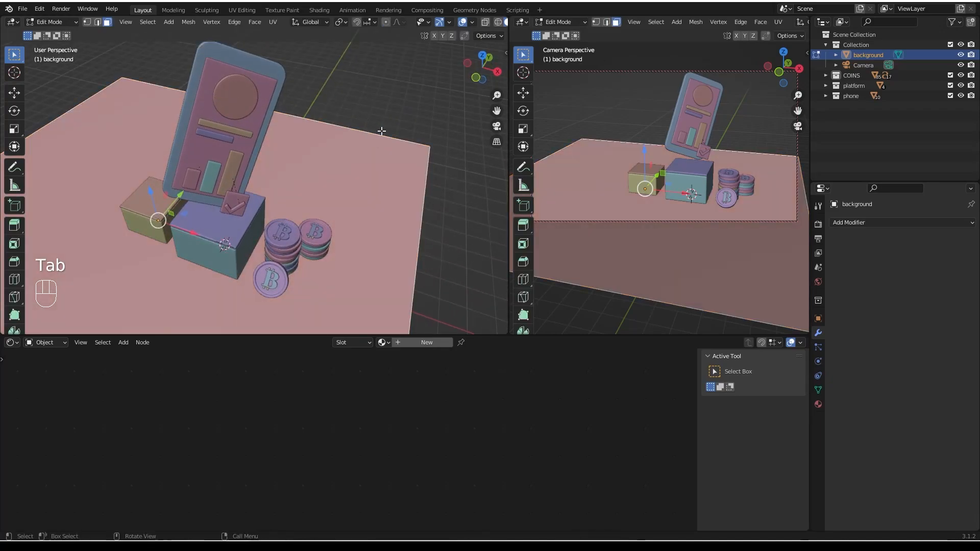
click(96, 22)
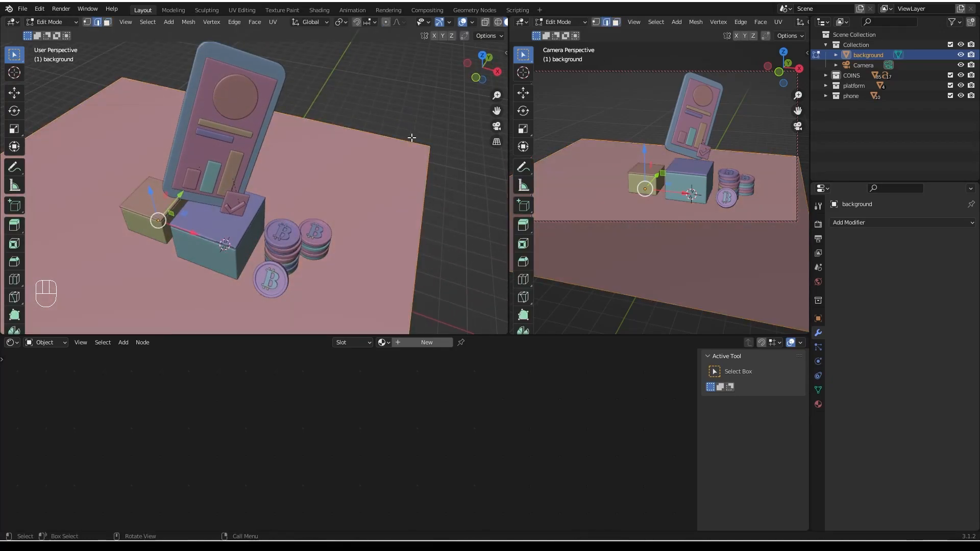
click(395, 141)
key(z)
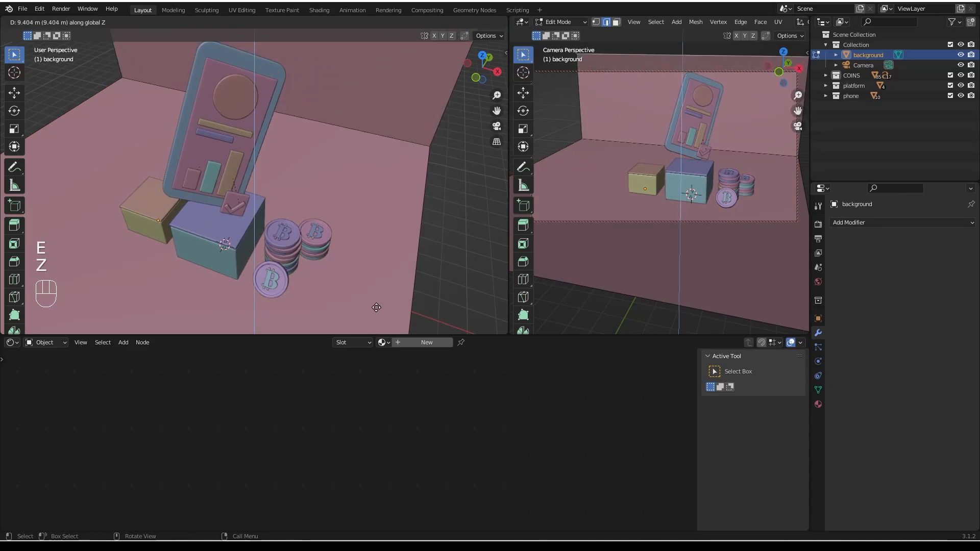
click(377, 310)
Bevel the edge between floor and back wall with 8 segments into a wide curve, and return to Object Mode.
click(376, 135)
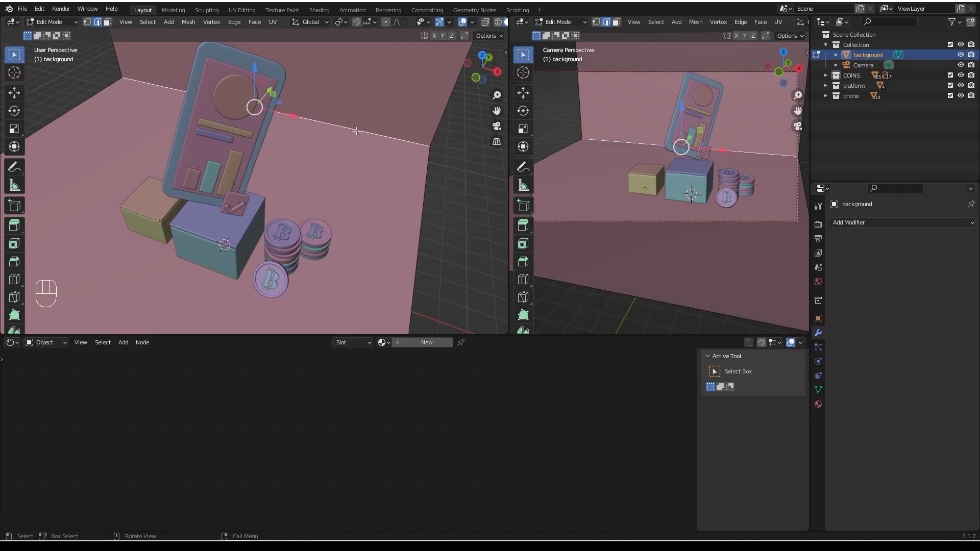
key(ctrl+b)
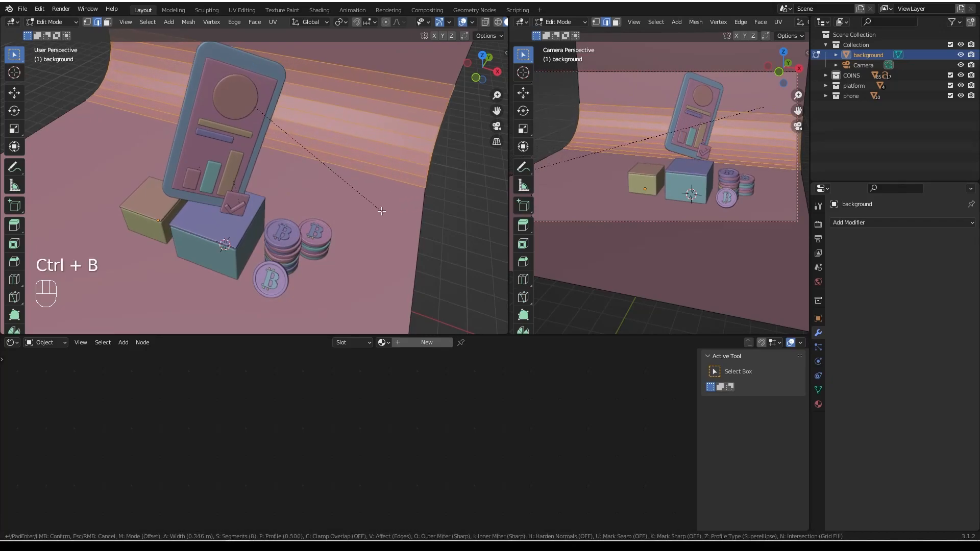
click(386, 244)
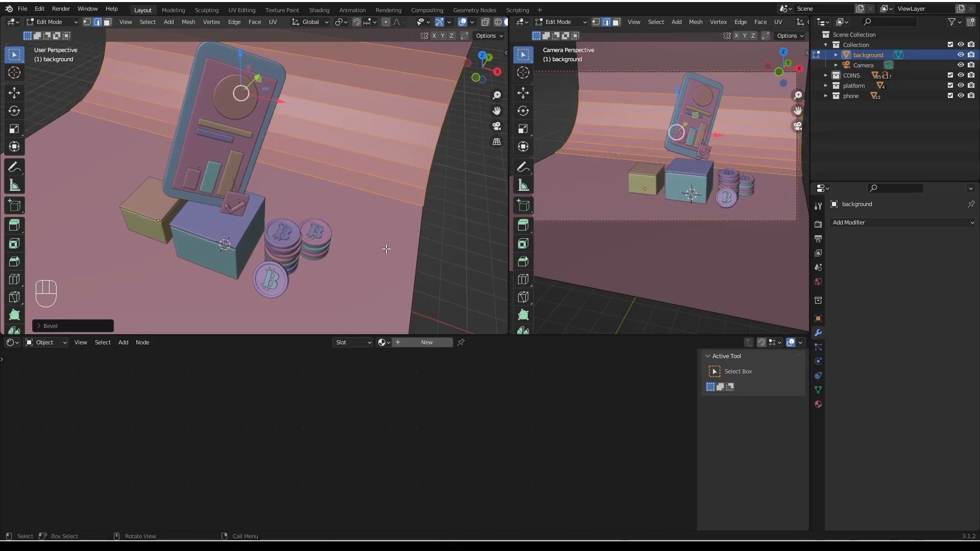
click(340, 266)
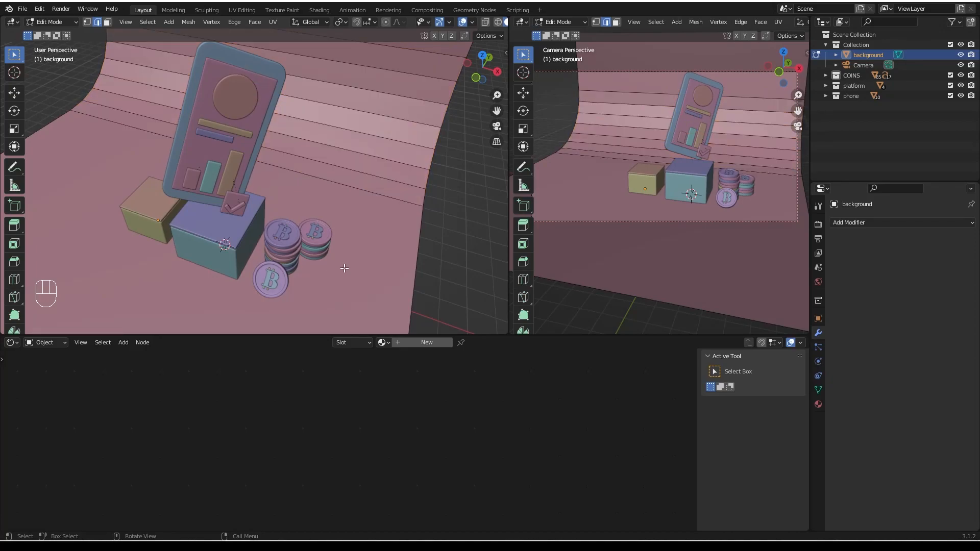
key(Tab)
Scale up the curved background and move it along negative X so it covers the camera frame.
key(s)
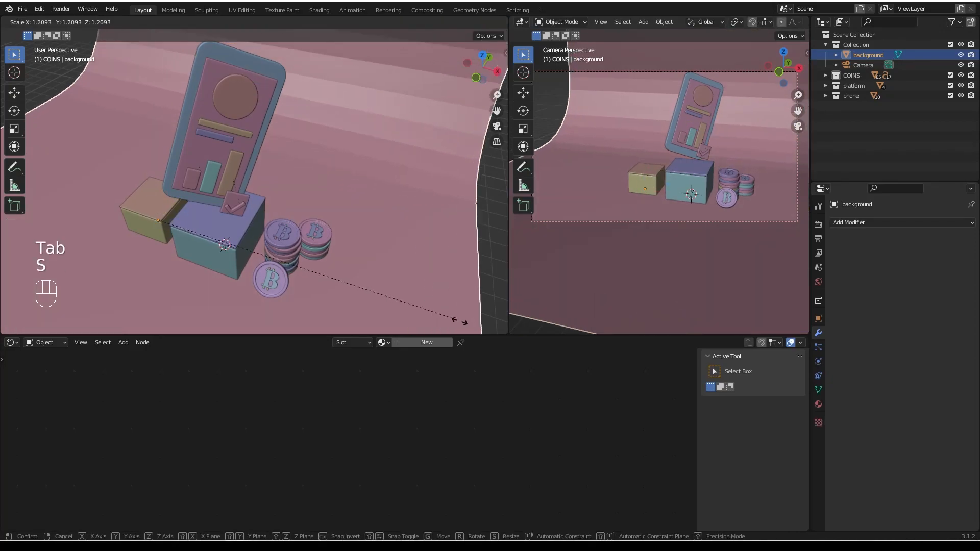
click(503, 331)
scroll(173, 251, down, 2)
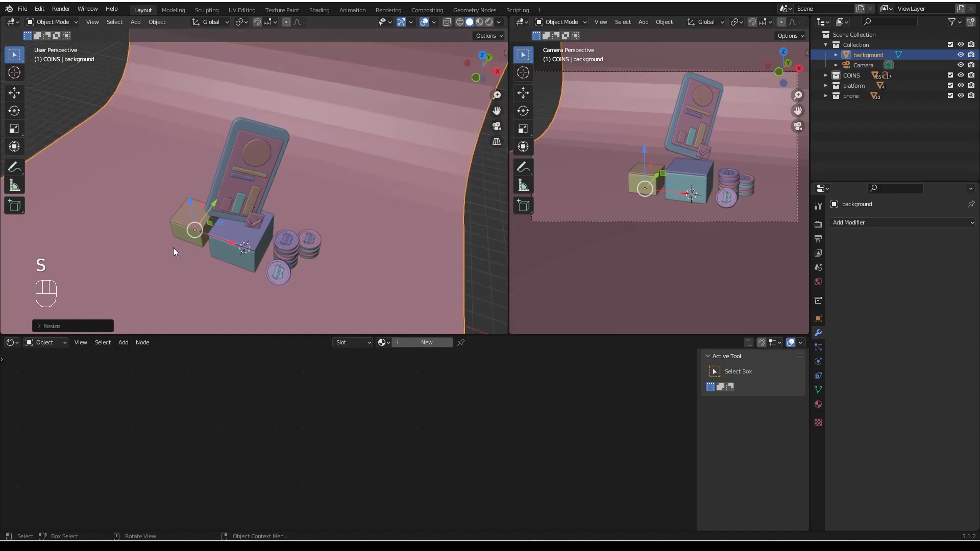
drag(219, 237, 162, 216)
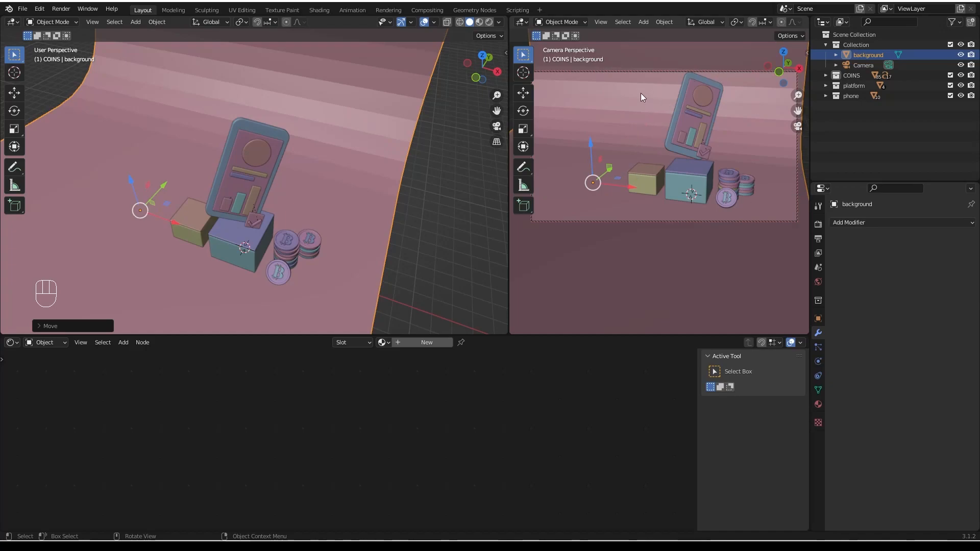
Hide the toolbar and the object gizmos in the camera viewport.
key(t)
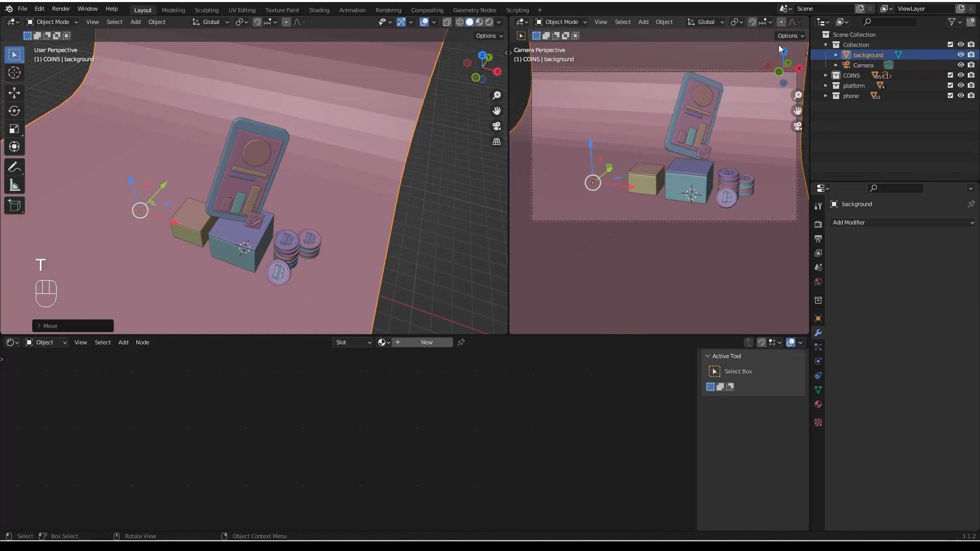
scroll(768, 23, down, 3)
click(773, 21)
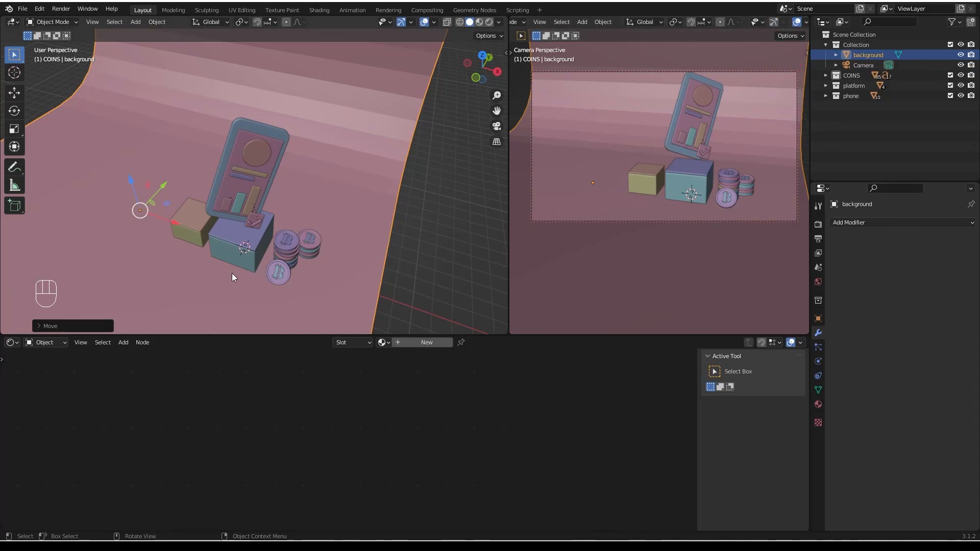
Enlarge the curved background again and shift it slightly along negative X while pulling the camera back.
key(s)
click(266, 291)
scroll(689, 149, down, 2)
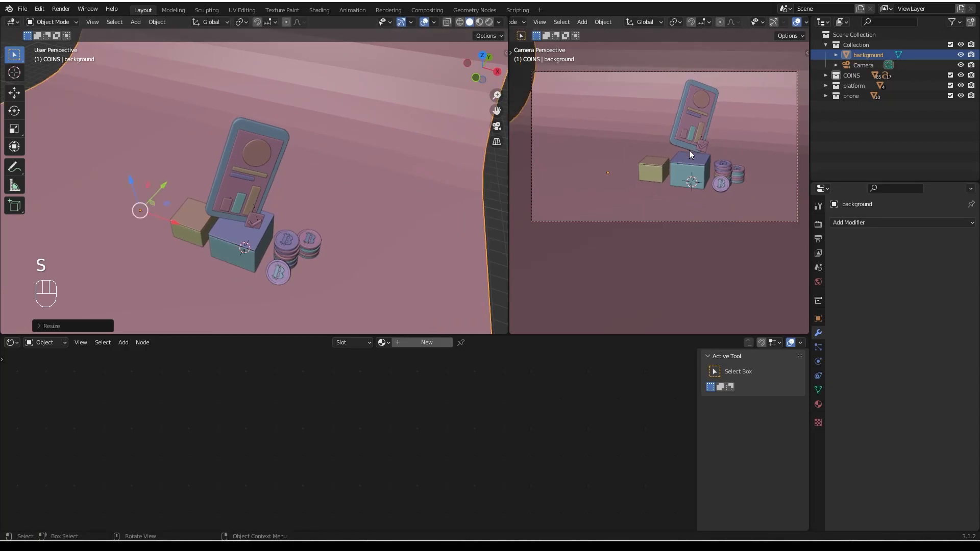
scroll(709, 148, down, 1)
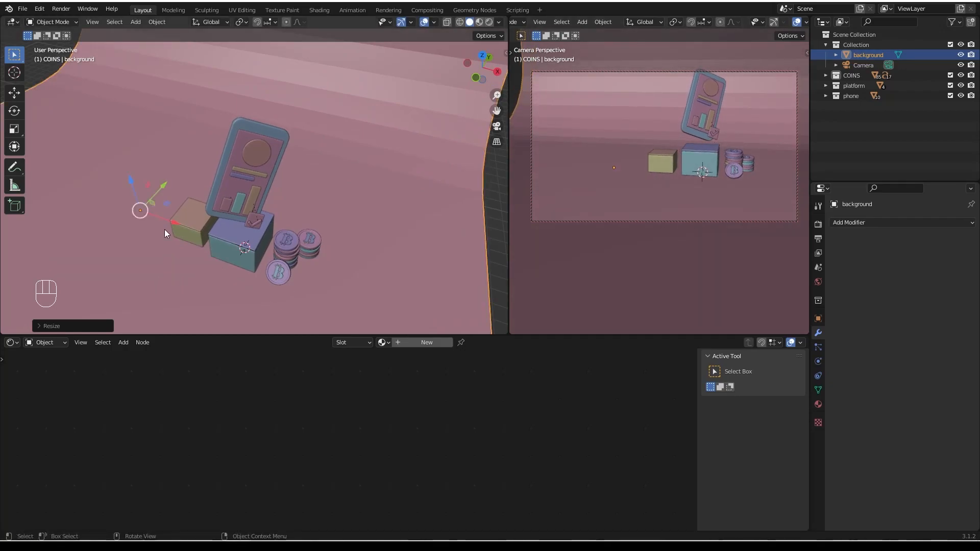
drag(171, 219, 636, 185)
Reframe the camera at a slightly higher angle with the phone, blocks and coins inside the frame.
scroll(635, 184, up, 2)
shift+middle_drag(636, 184, 642, 212)
scroll(642, 212, down, 1)
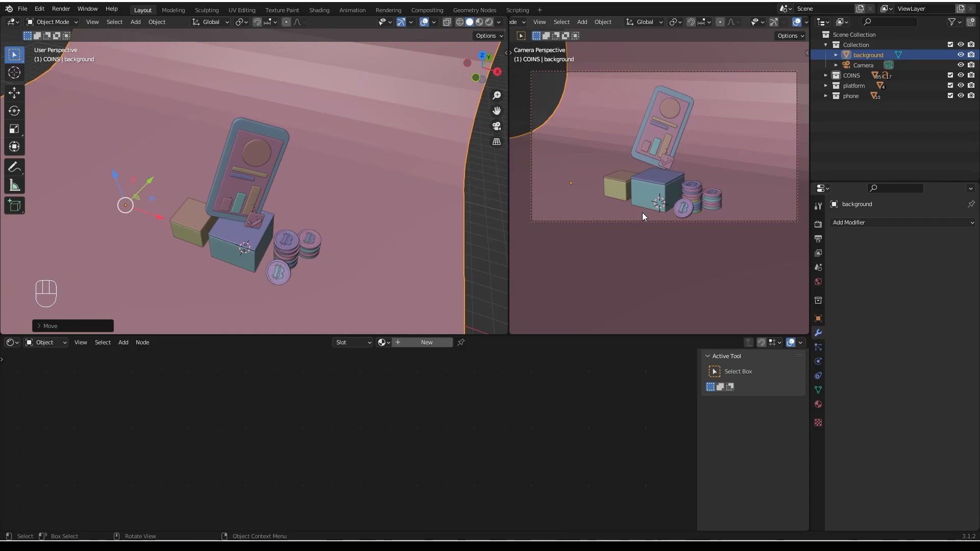
Adjust the camera framing of the phone, boxes and coins, and shade the curved background smooth.
drag(642, 213, 654, 214)
middle_drag(653, 209, 662, 207)
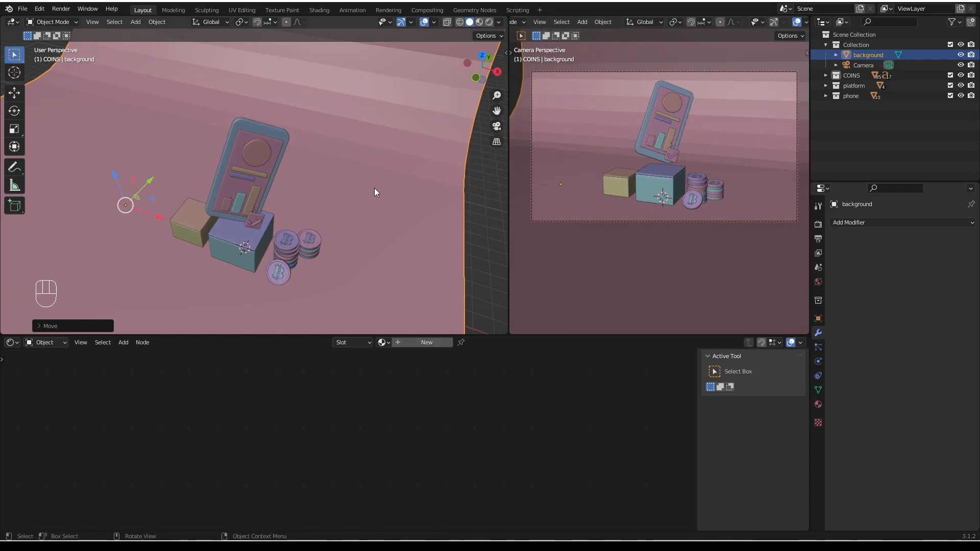
middle_drag(375, 192, 374, 164)
right_click(374, 162)
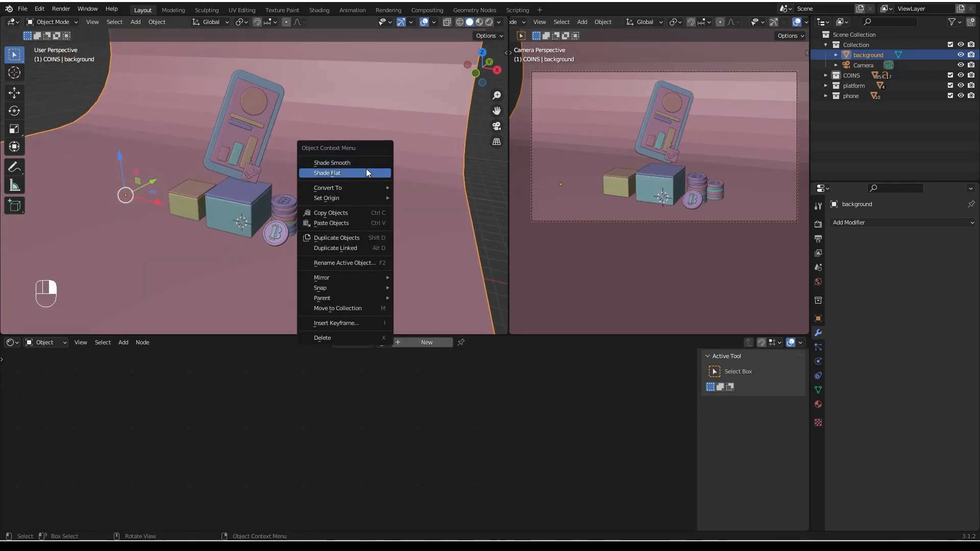
click(327, 162)
scroll(372, 179, down, 3)
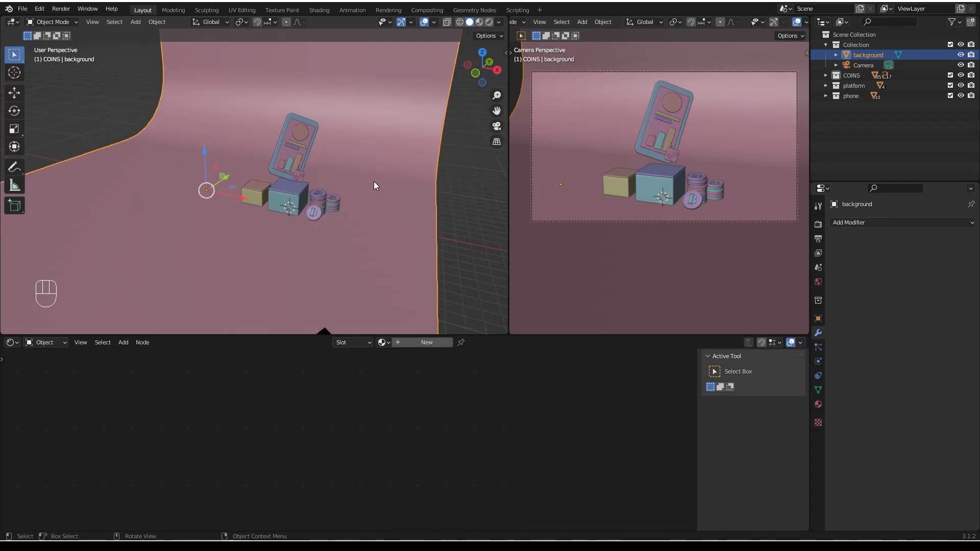
middle_drag(374, 181, 382, 207)
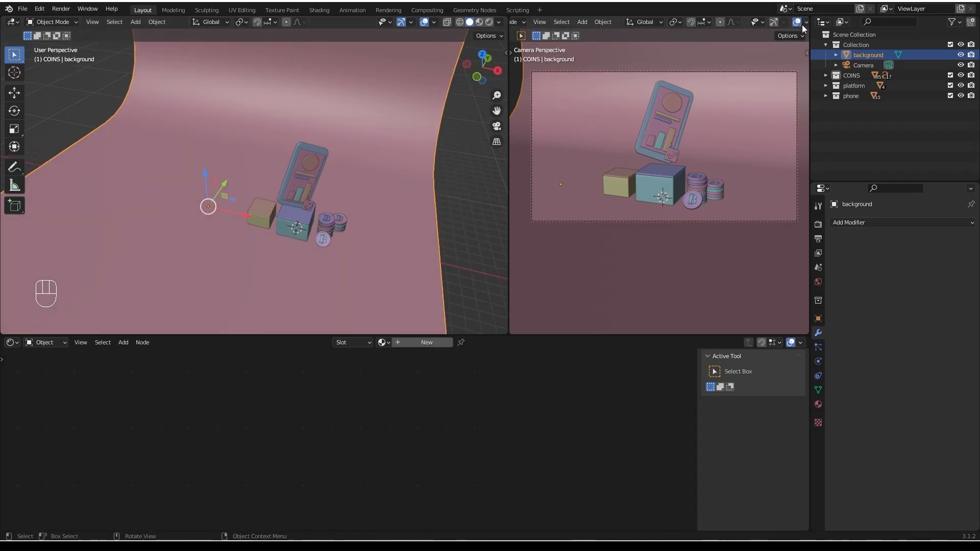
Show the camera view in rendered shading and set the render engine to Cycles.
scroll(780, 23, down, 5)
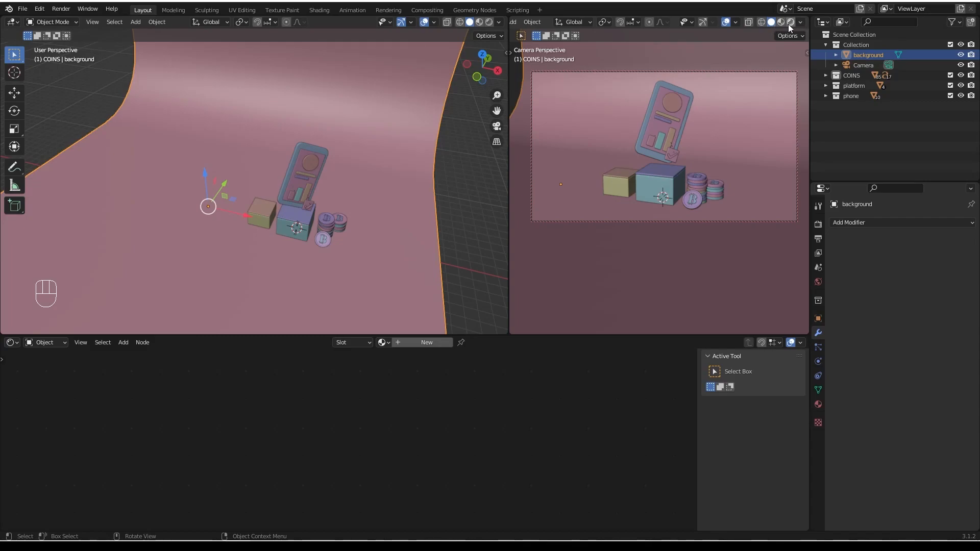
click(790, 23)
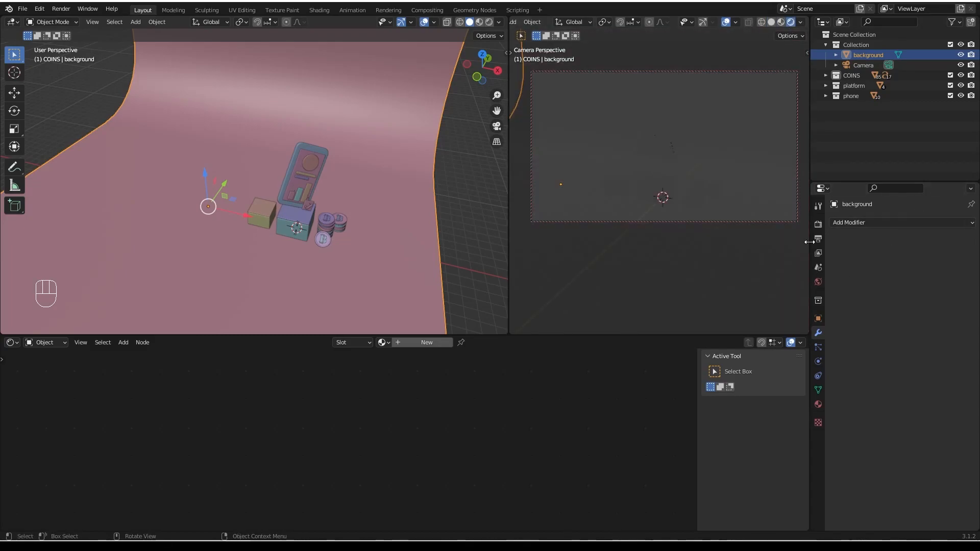
click(817, 225)
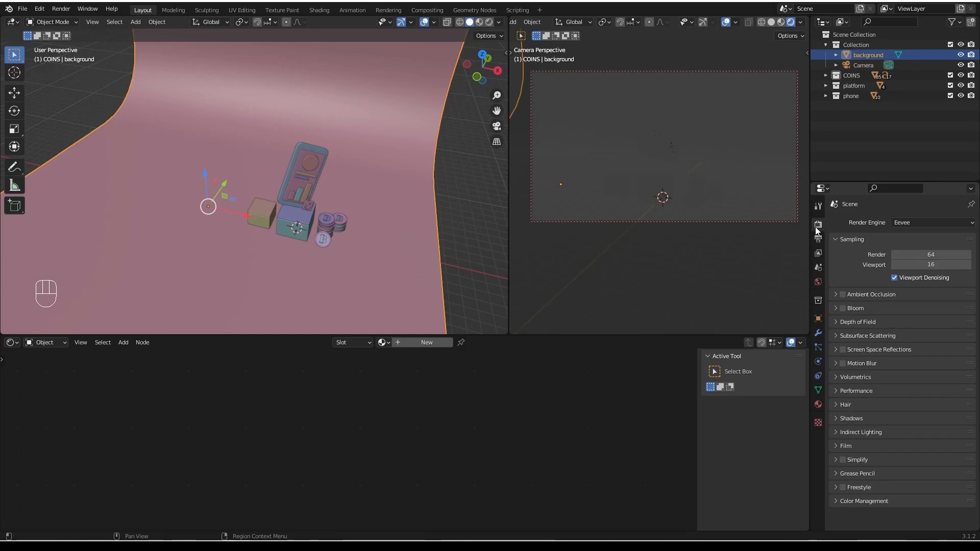
click(905, 225)
click(917, 256)
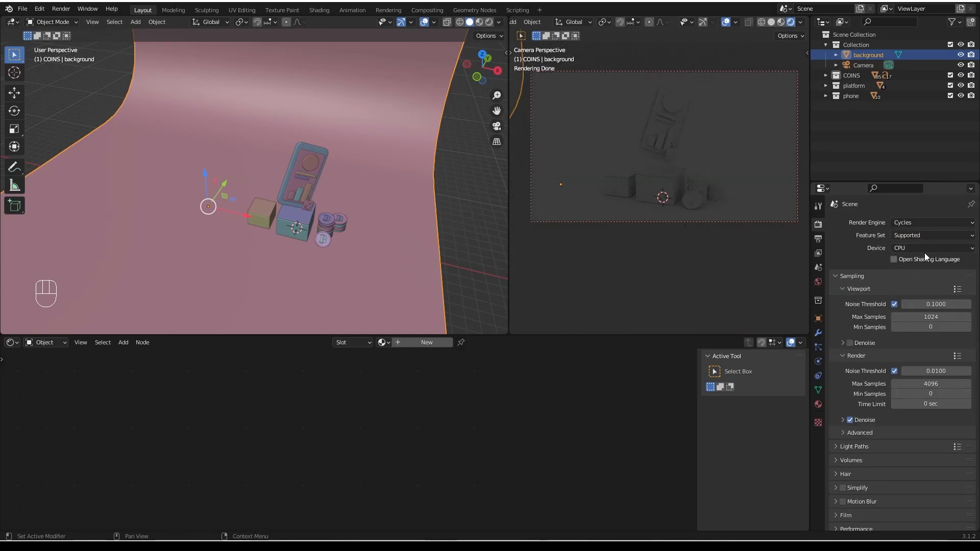
Set Cycles to GPU Compute with the Experimental feature set, and enable viewport denoising.
click(925, 249)
click(918, 271)
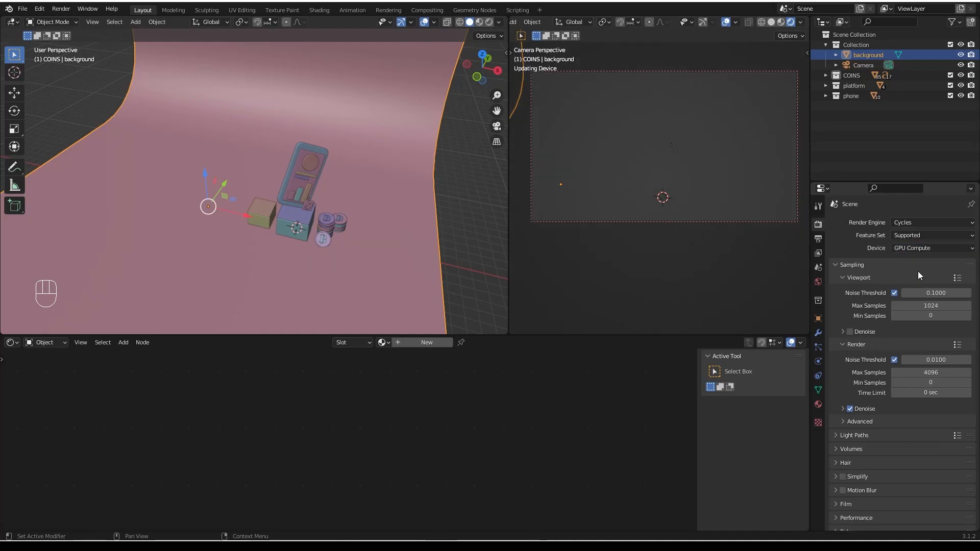
click(923, 233)
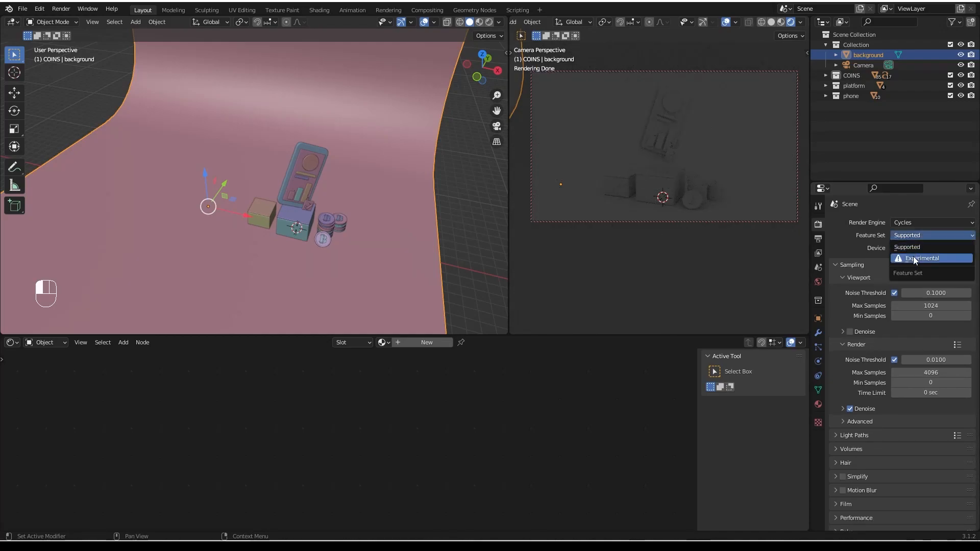
click(912, 259)
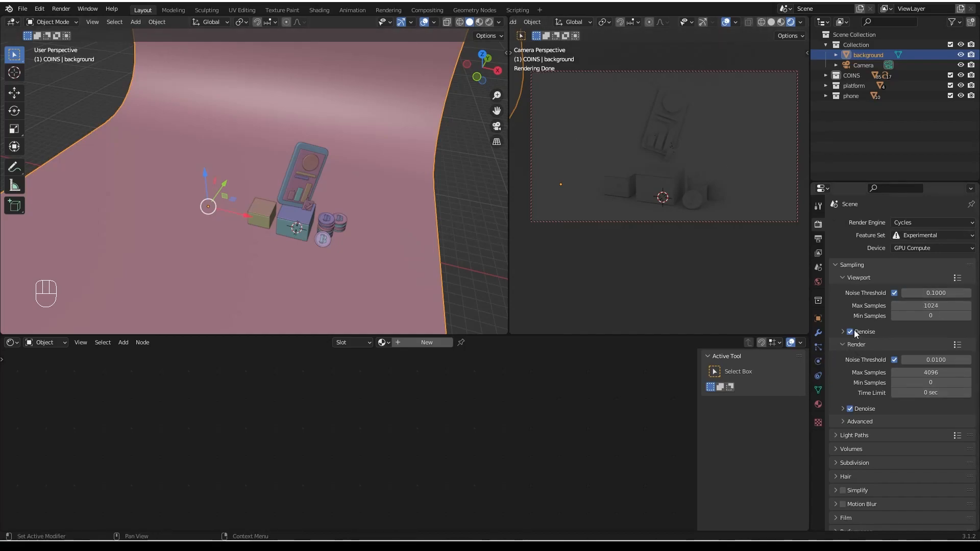
Switch the shader editor from object to World nodes and bring its Background and World Output nodes into view.
click(80, 343)
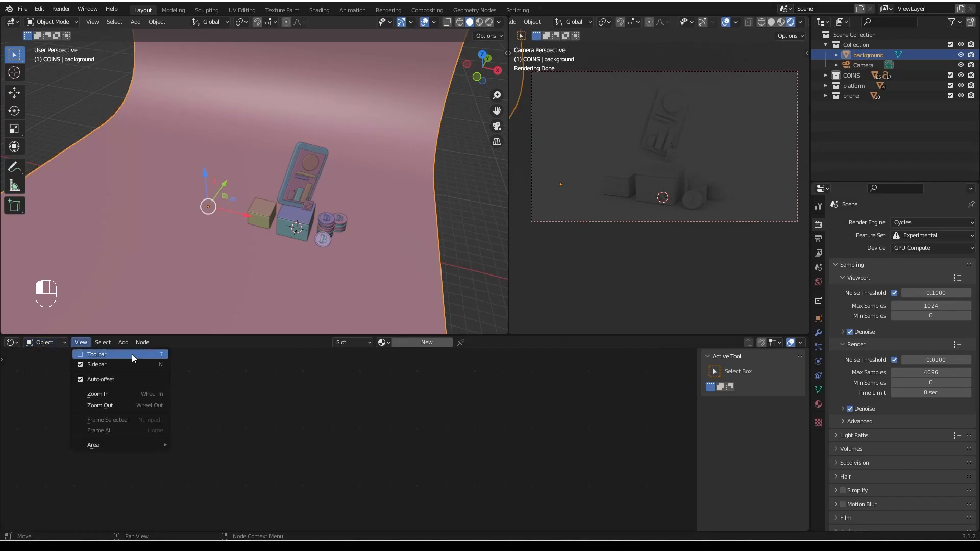
click(53, 343)
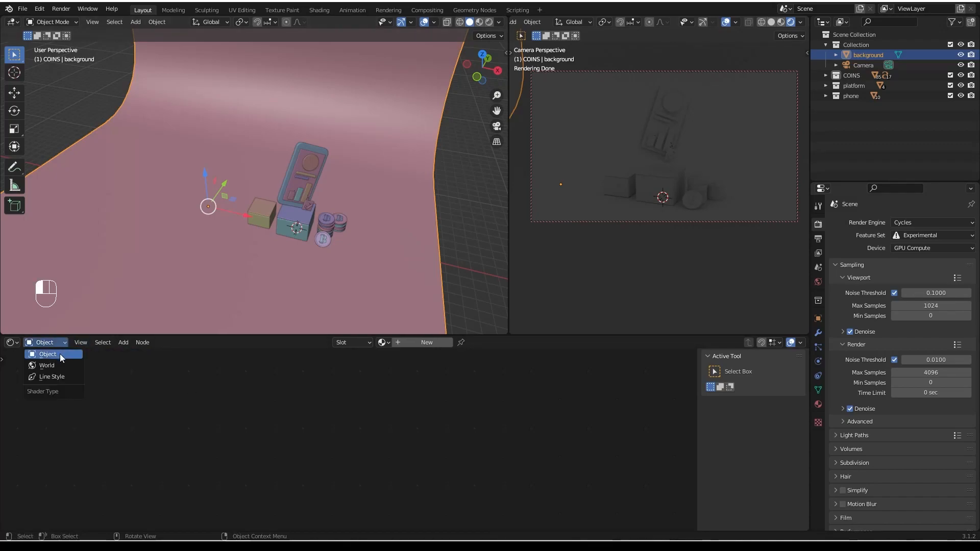
click(53, 366)
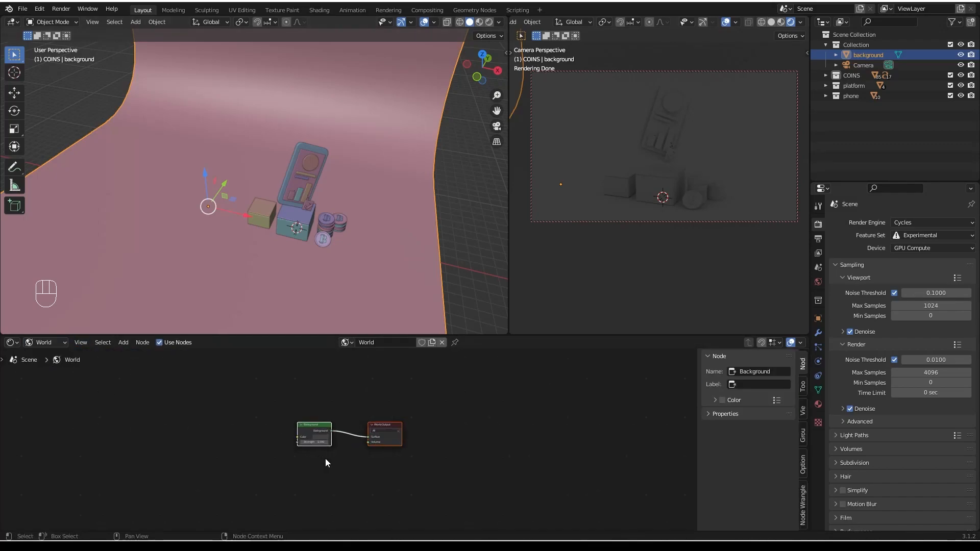
scroll(325, 459, up, 4)
middle_drag(334, 461, 414, 486)
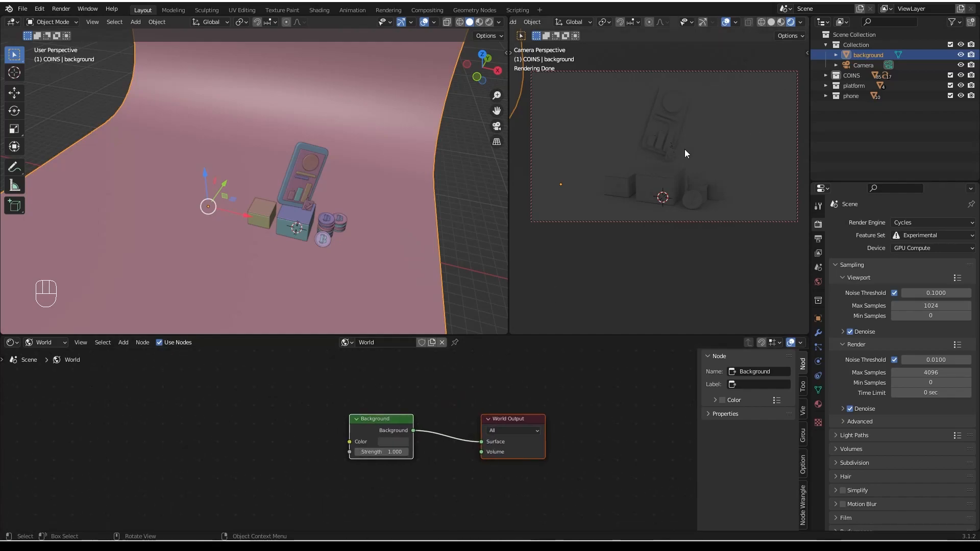
middle_drag(366, 489, 363, 469)
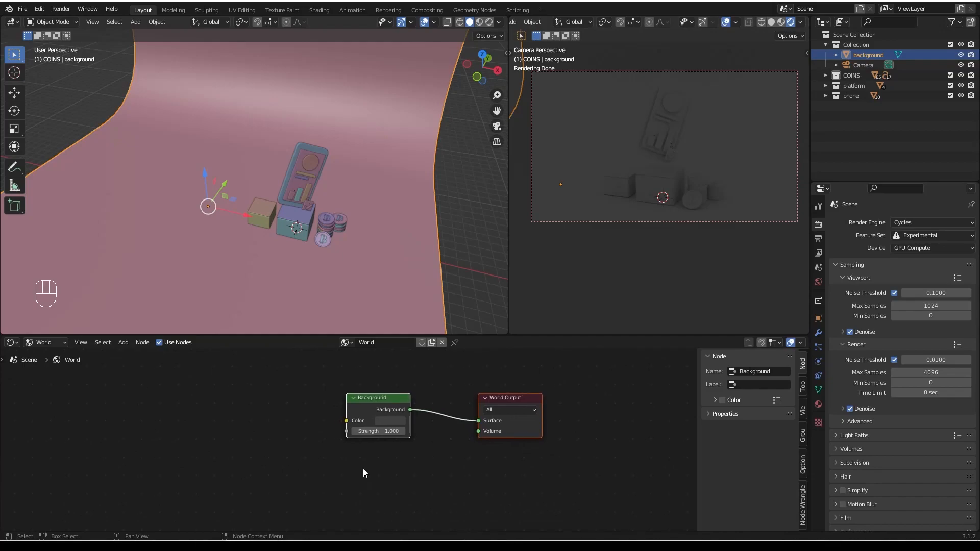
Add a connected Texture Coordinate, Mapping and Environment Texture setup to the Background node, and space the nodes apart.
click(384, 401)
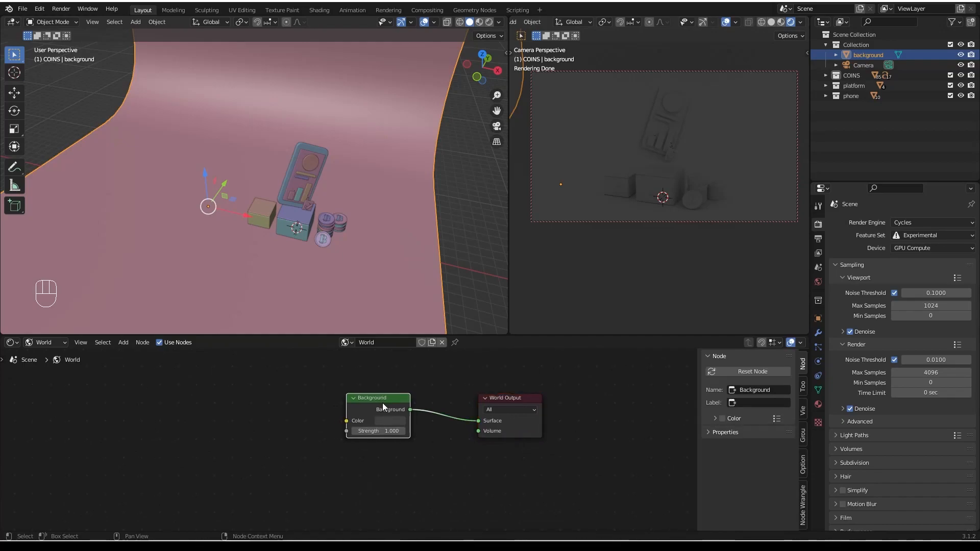
key(ctrl+t)
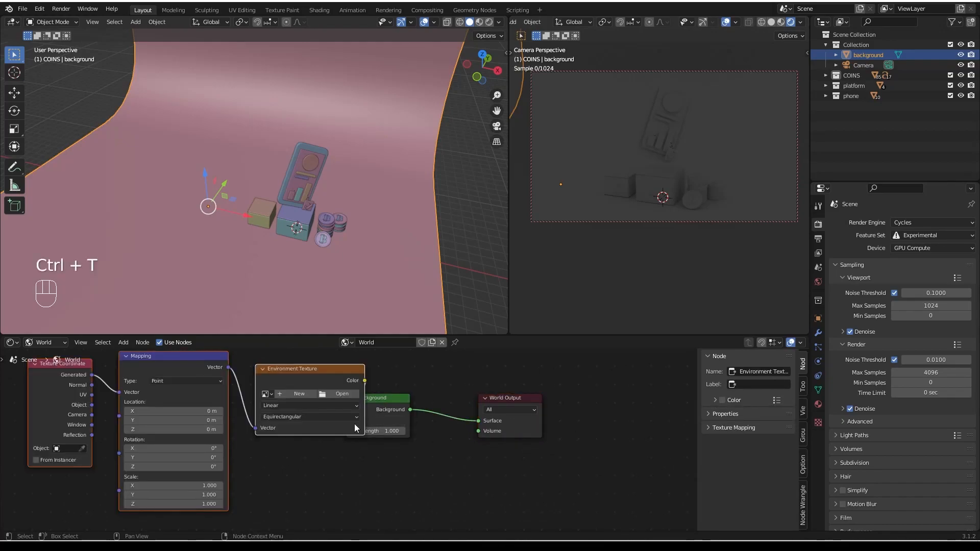
drag(522, 398, 598, 392)
drag(399, 398, 455, 386)
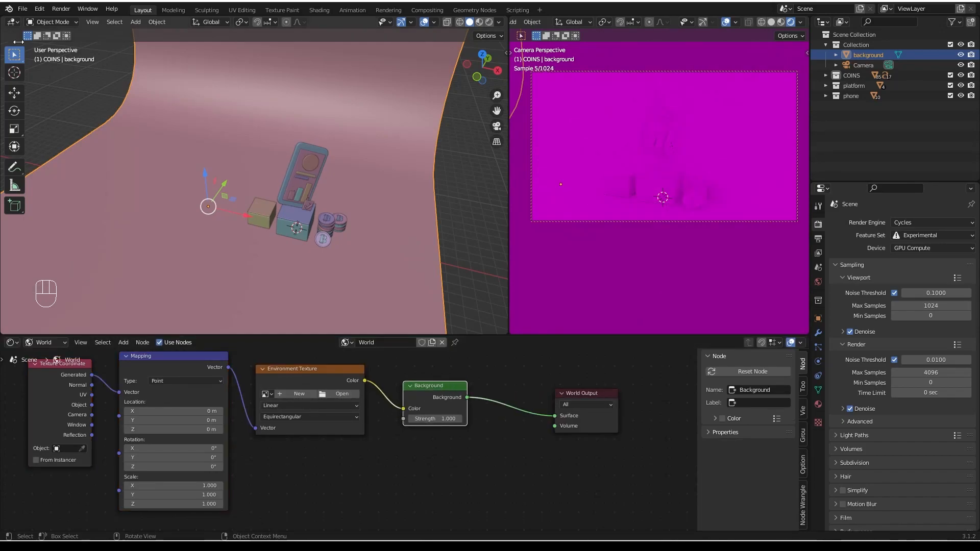
Search the add-on preferences for "node" to check whether Node Wrangler is enabled, and close the preferences.
click(39, 9)
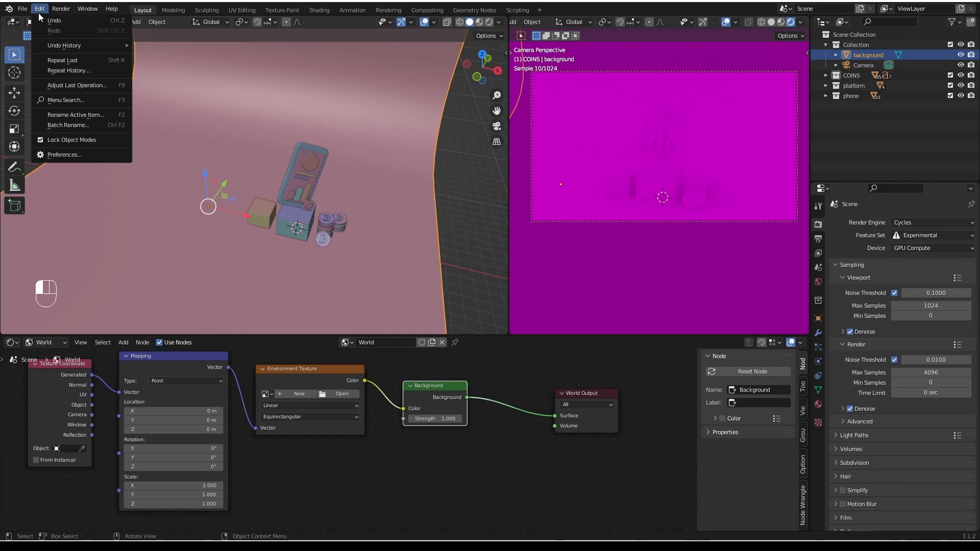
click(64, 155)
click(276, 40)
text(node)
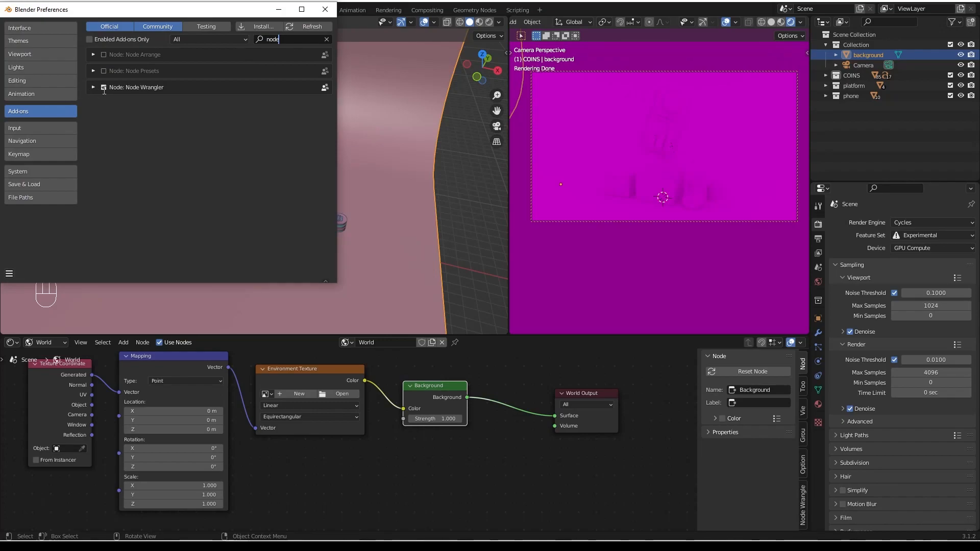
click(324, 9)
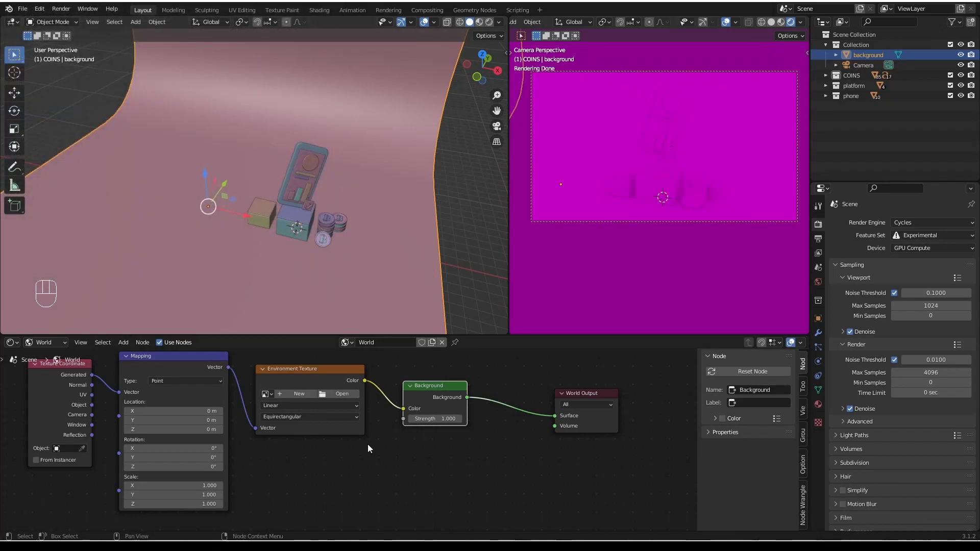
Load stuttgart_suburbs_4k.hdr from the hdri folder into the Environment Texture node.
middle_drag(323, 411, 343, 429)
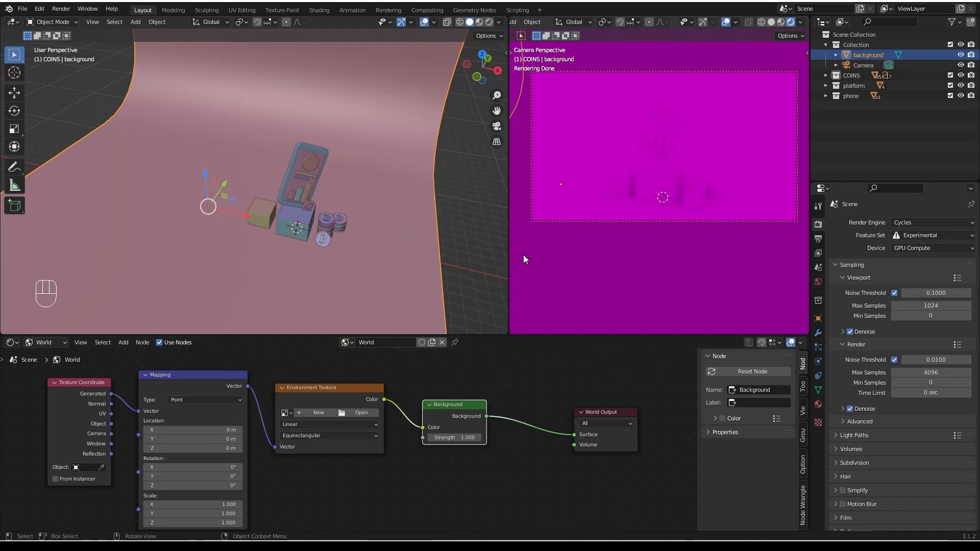
click(356, 412)
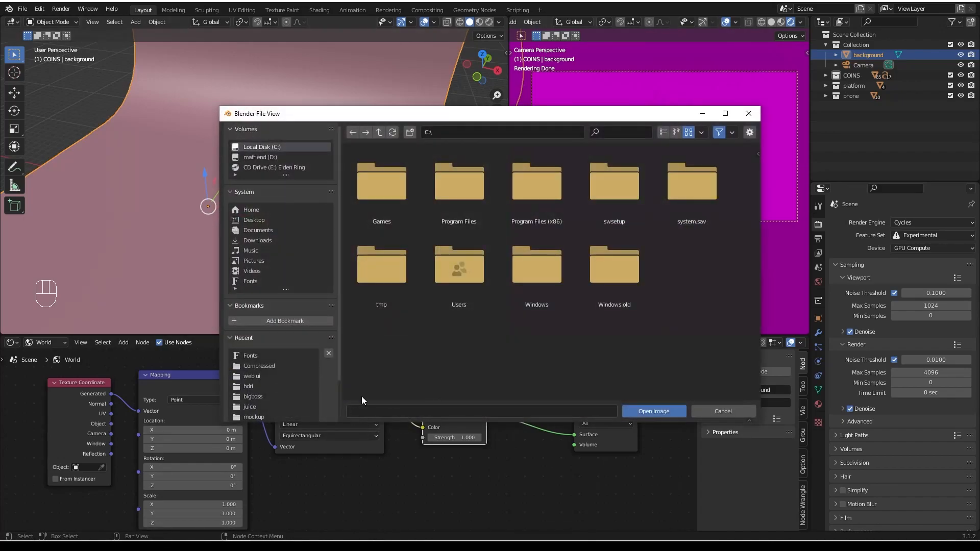
click(255, 386)
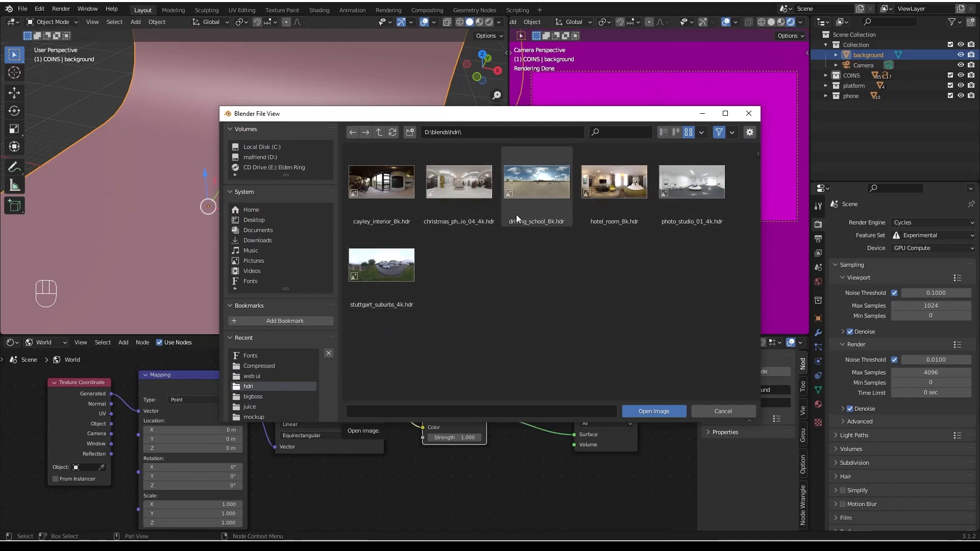
click(390, 274)
click(643, 412)
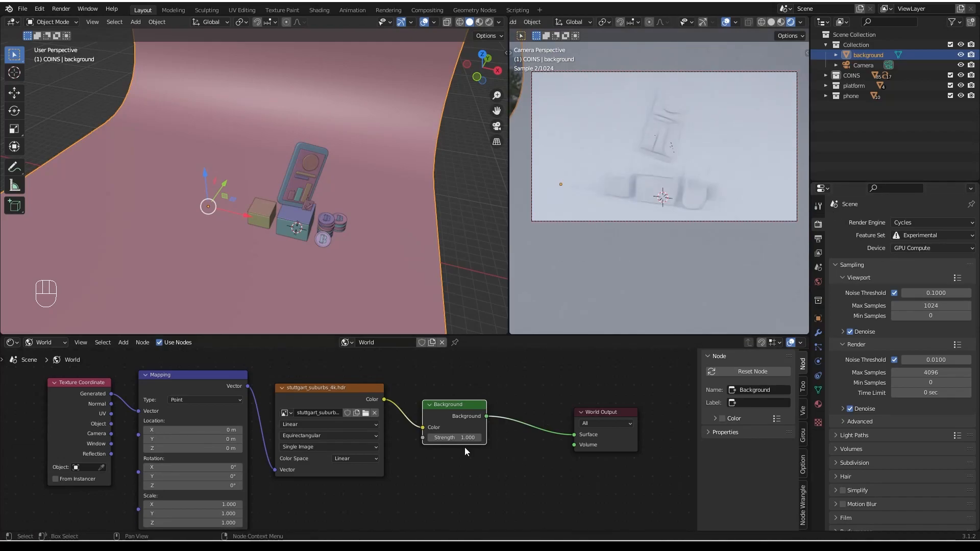
Set the world Background strength to 0.4 and turn off viewport denoising.
click(450, 439)
text(.4)
key(Return)
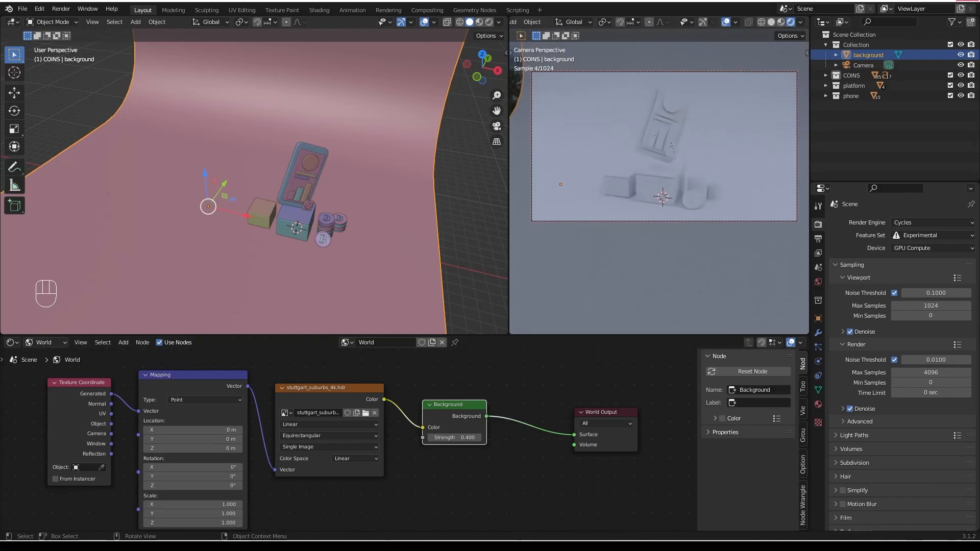
click(849, 332)
Select the leaning Bitcoin coin and create a new material for it in the object shader nodes.
scroll(330, 250, up, 8)
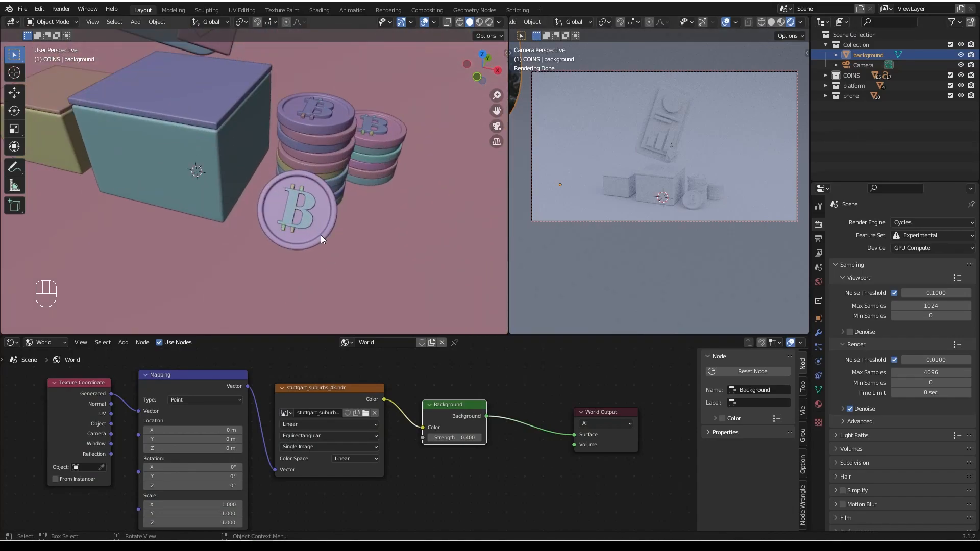
scroll(320, 235, up, 3)
middle_drag(308, 222, 316, 216)
click(324, 219)
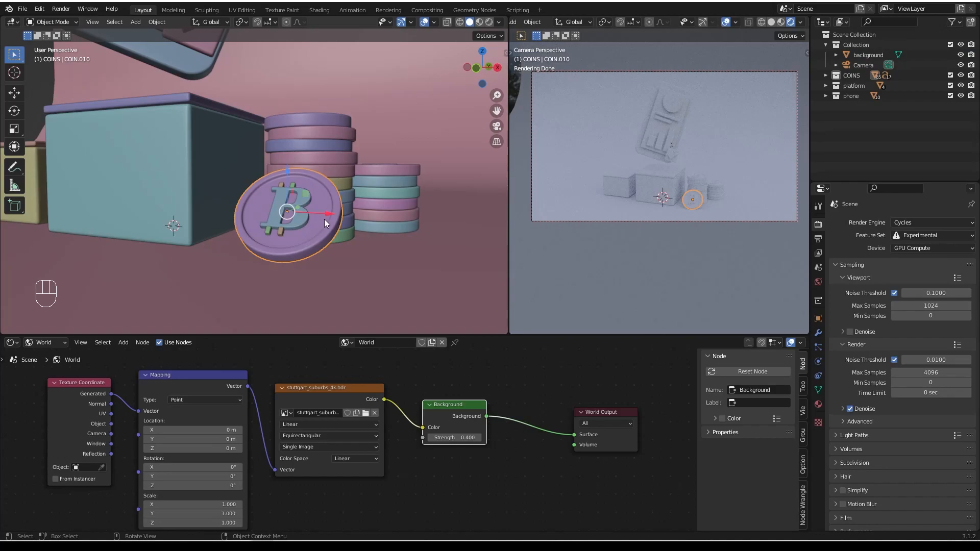
click(44, 343)
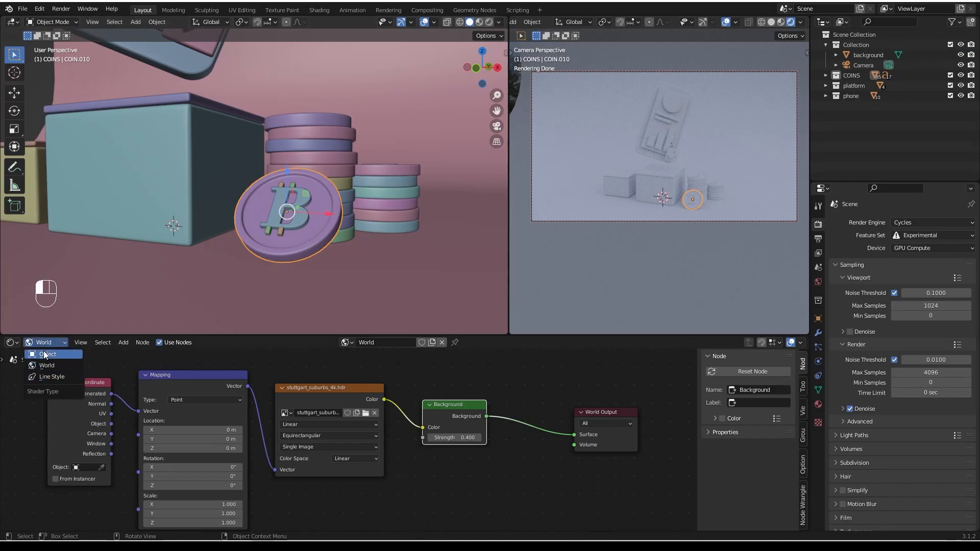
click(44, 351)
click(436, 343)
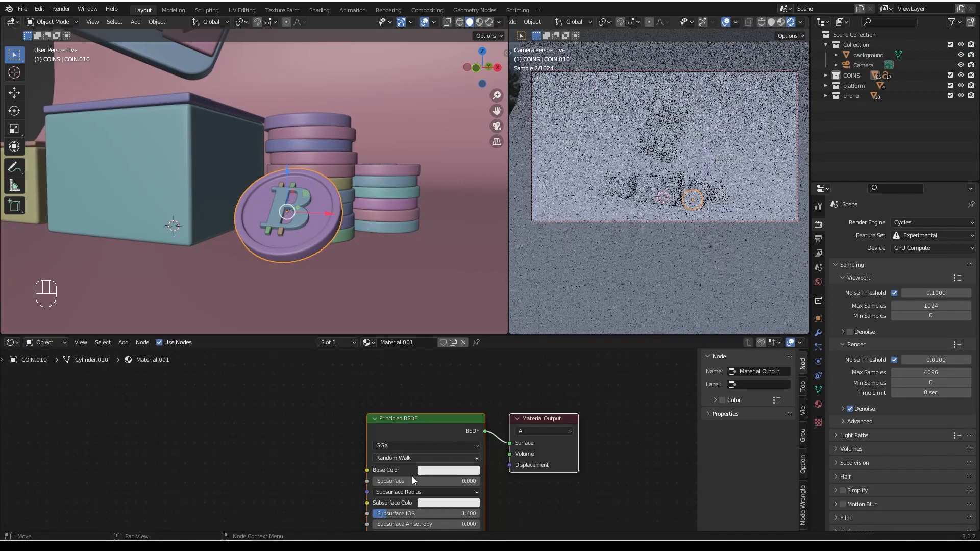
Set the base color of the leaning coin's new material to a saturated orange.
scroll(412, 475, up, 4)
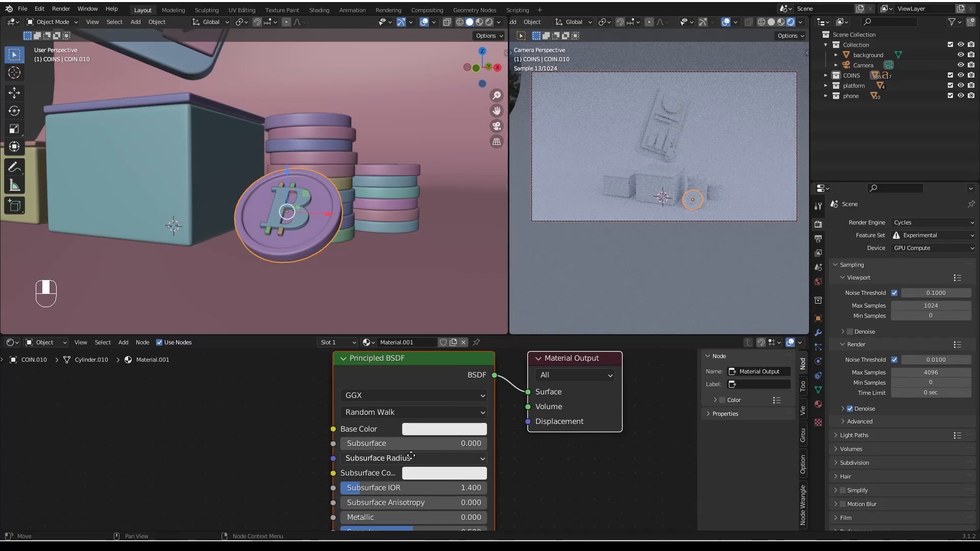
click(427, 432)
click(444, 317)
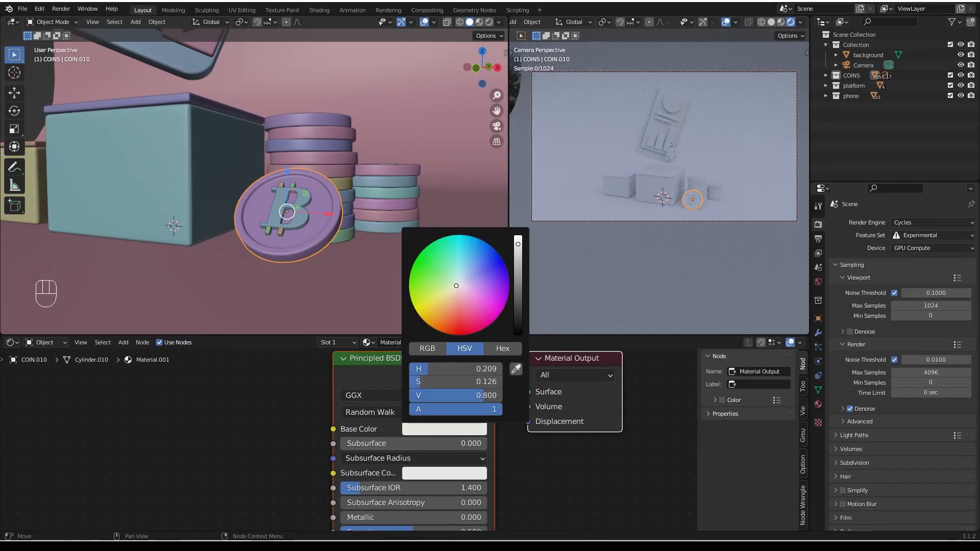
click(442, 315)
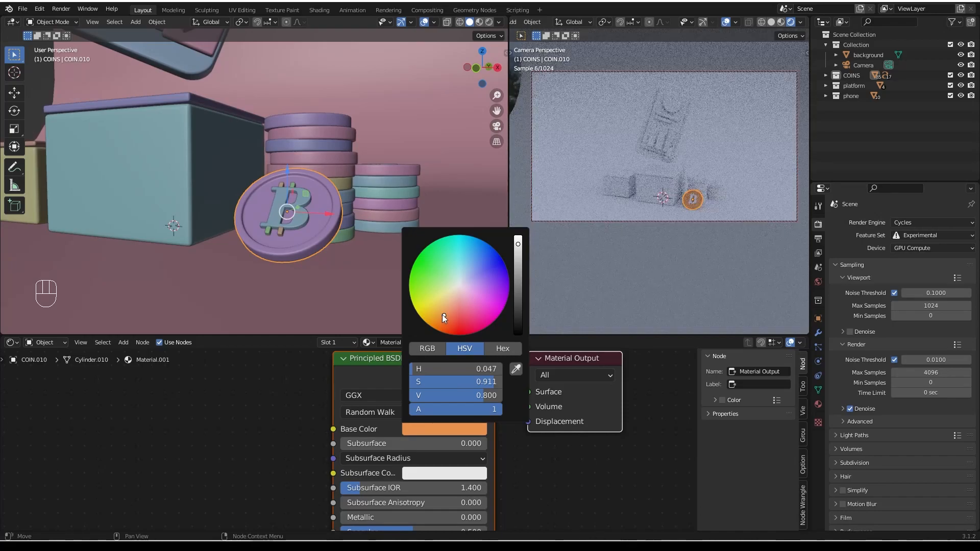
click(440, 316)
scroll(669, 216, up, 3)
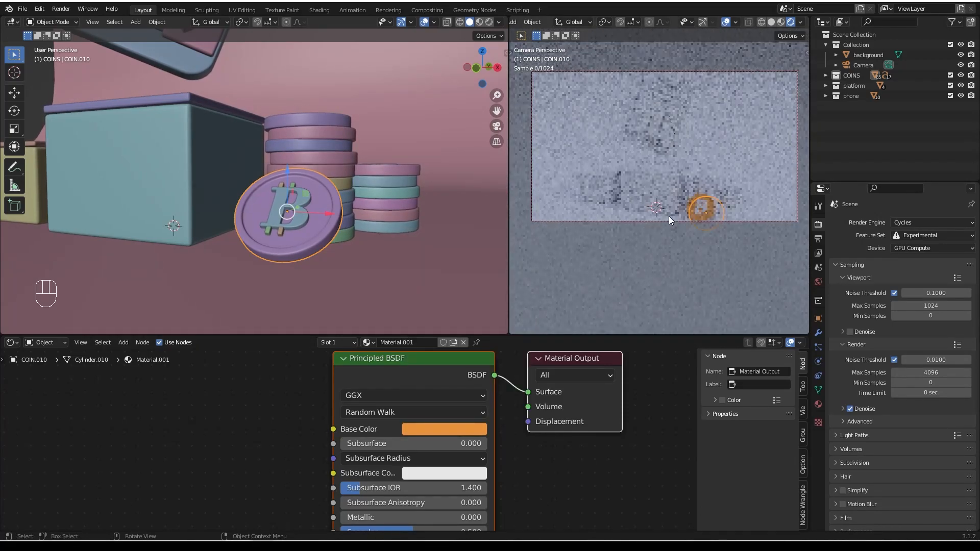
Set the roughness of the leaning coin's orange material to 0.15.
shift+middle_drag(706, 212, 688, 169)
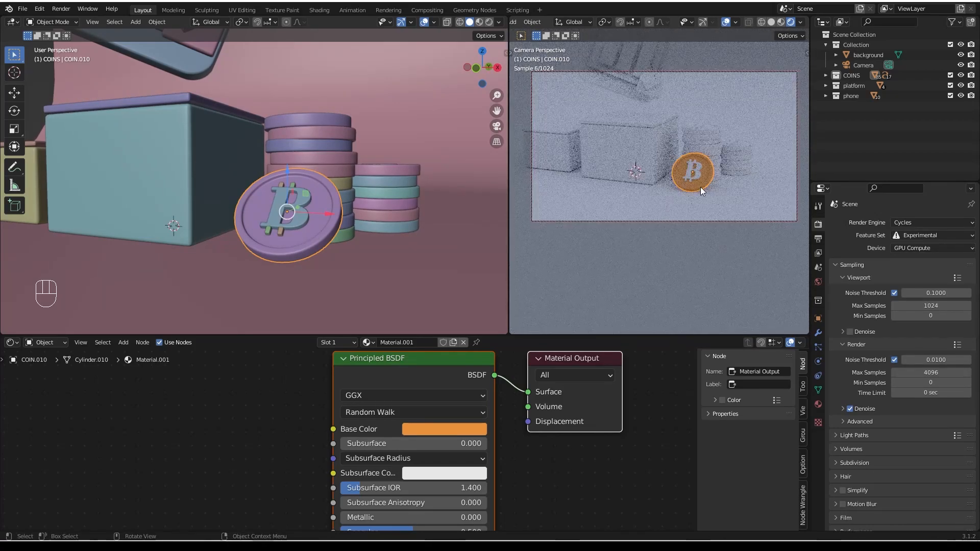
scroll(371, 457, down, 2)
shift+scroll(368, 485, down, 3)
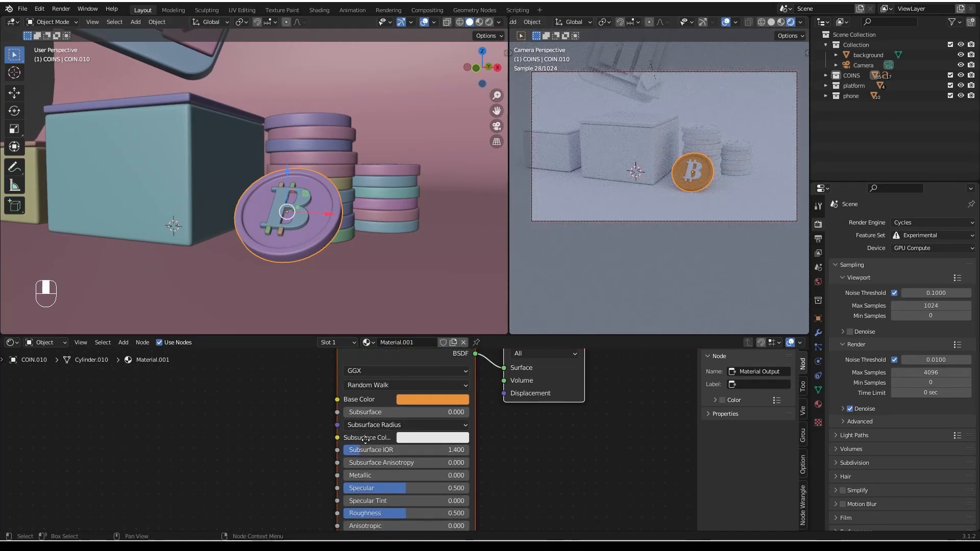
click(394, 510)
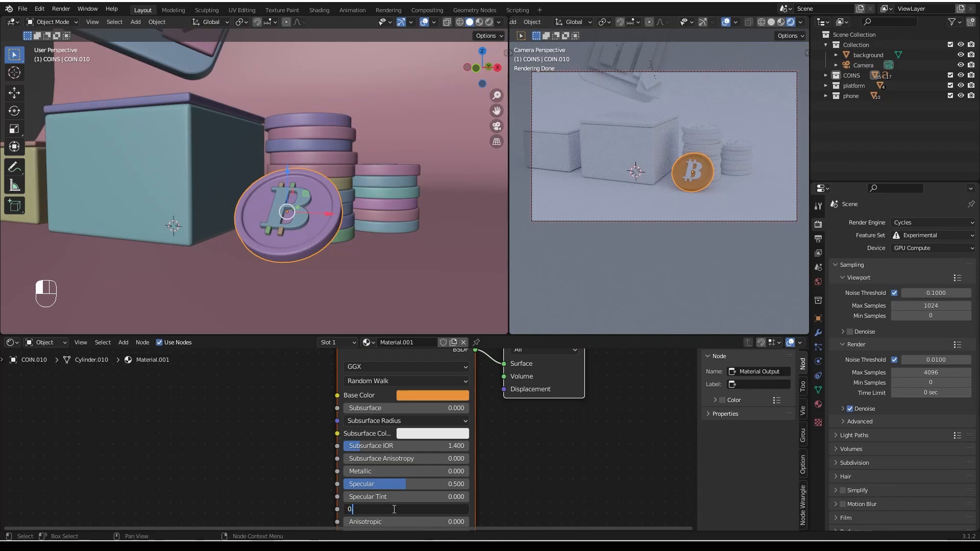
key(Return)
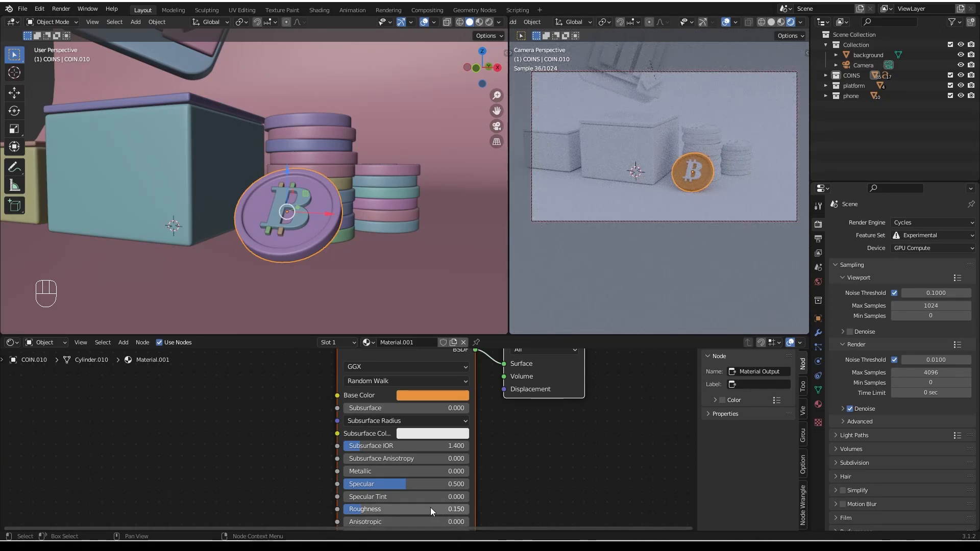
scroll(436, 471, down, 1)
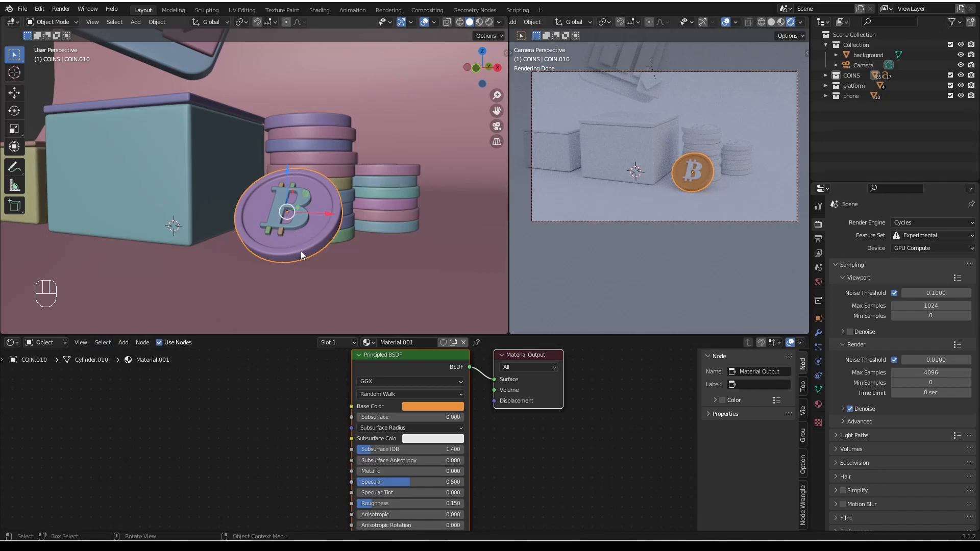
middle_drag(298, 249, 310, 262)
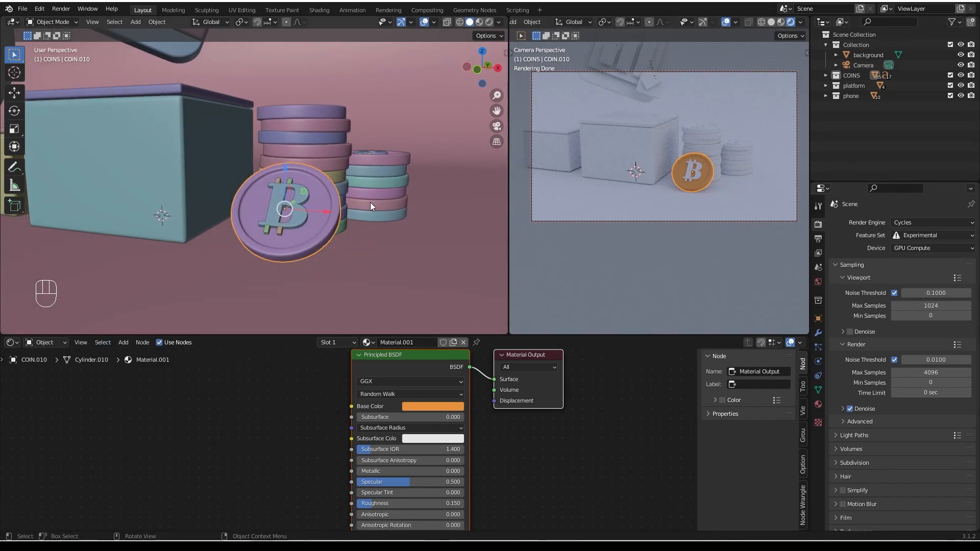
middle_drag(350, 167, 354, 116)
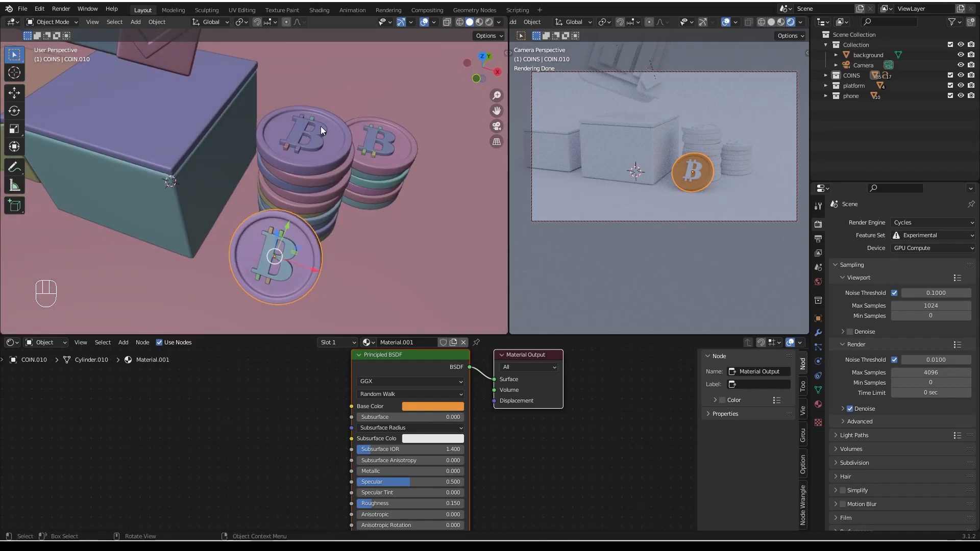
click(826, 75)
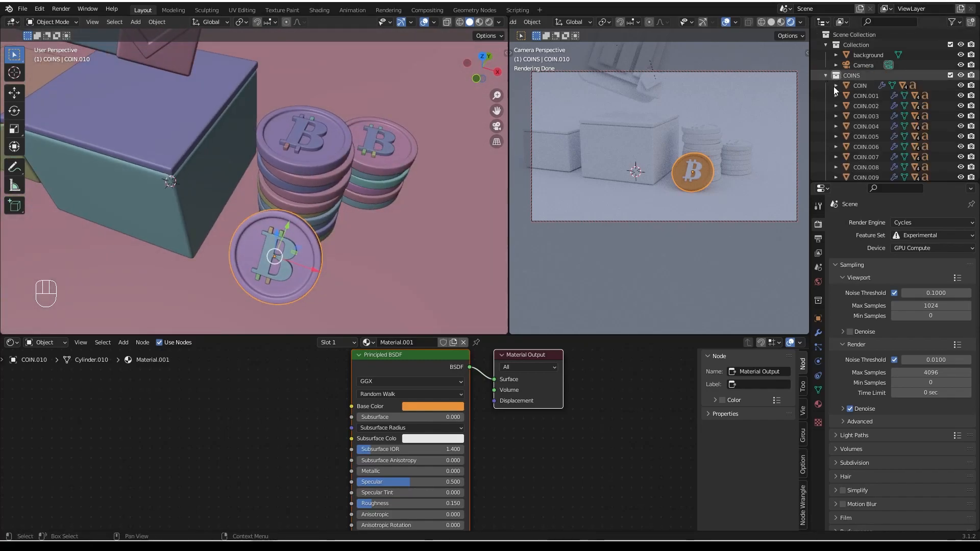
right_click(849, 78)
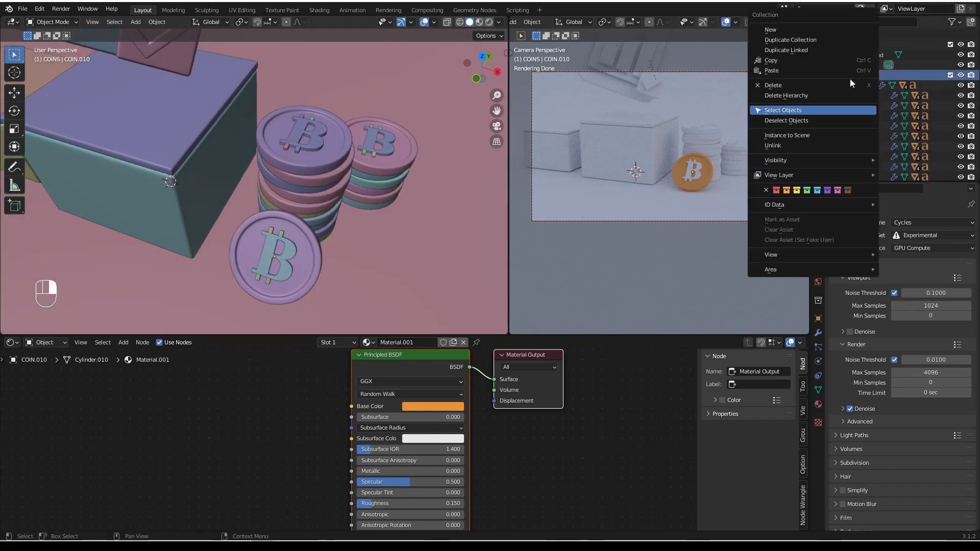
click(795, 112)
middle_drag(293, 261, 305, 283)
shift+click(293, 296)
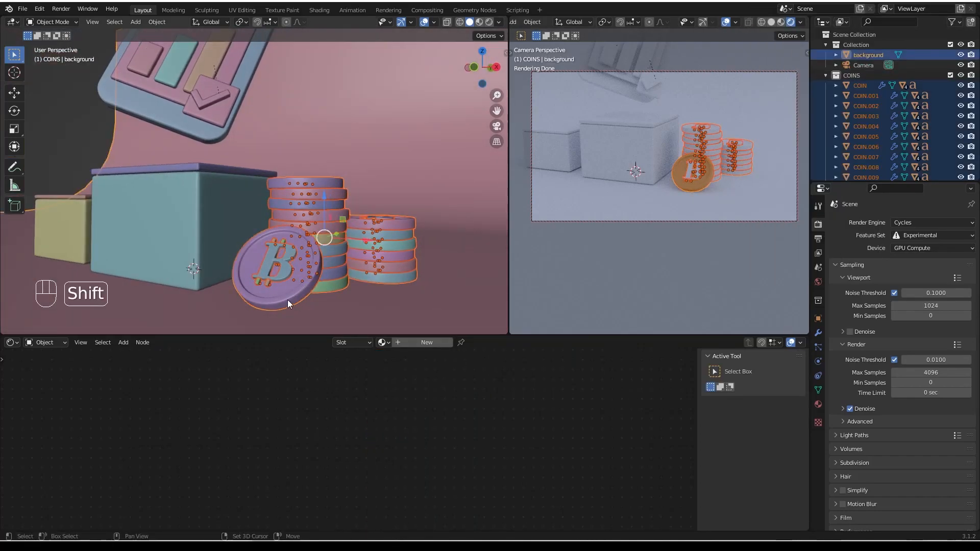
shift+click(287, 302)
middle_drag(287, 305, 239, 313)
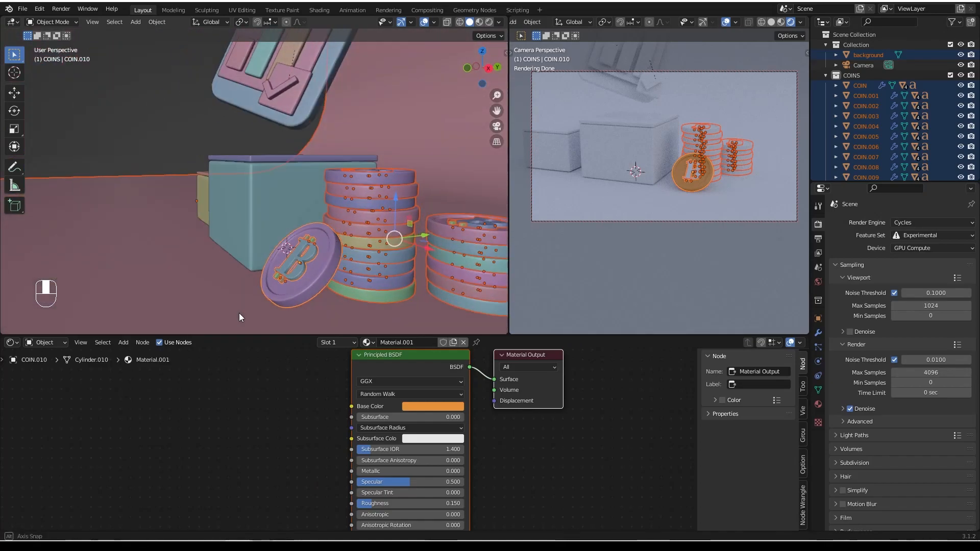
click(255, 287)
Select all objects in the COINS collection with the leaning coin active, and link its material to them.
click(852, 75)
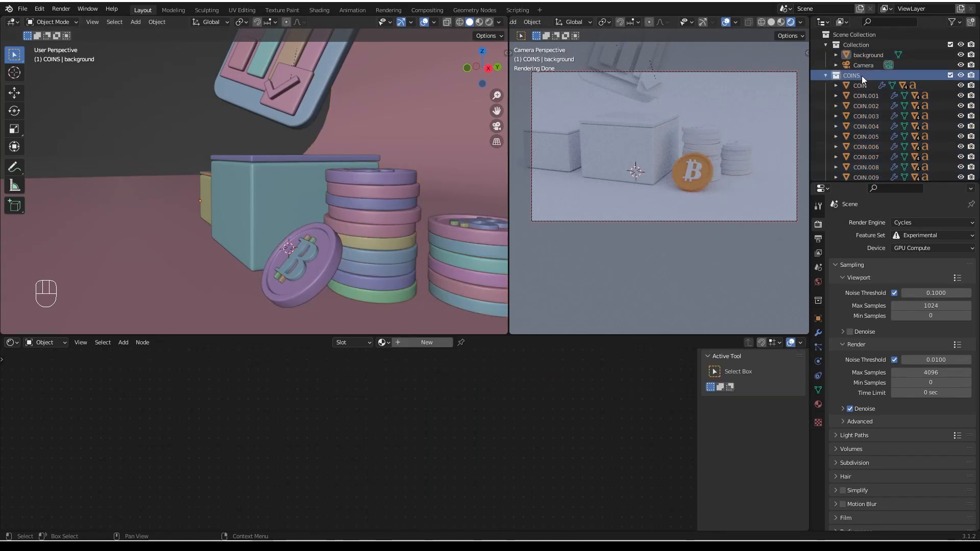
right_click(861, 76)
click(794, 110)
middle_drag(337, 240, 298, 290)
shift+click(296, 298)
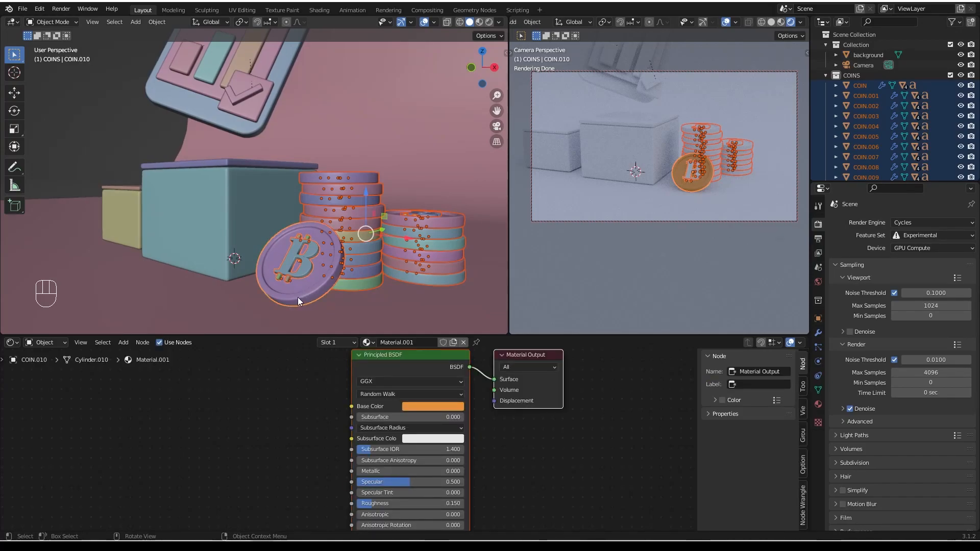
key(ctrl+l)
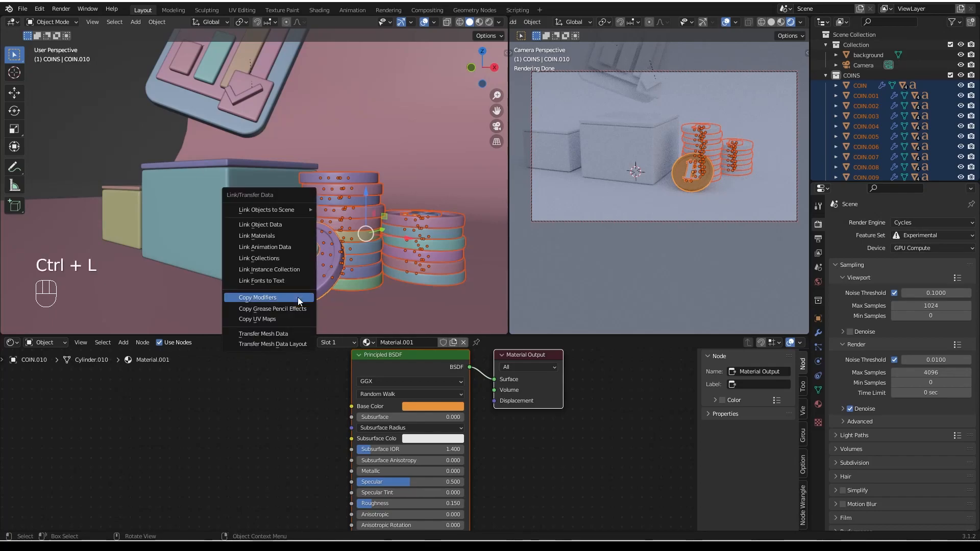
click(270, 235)
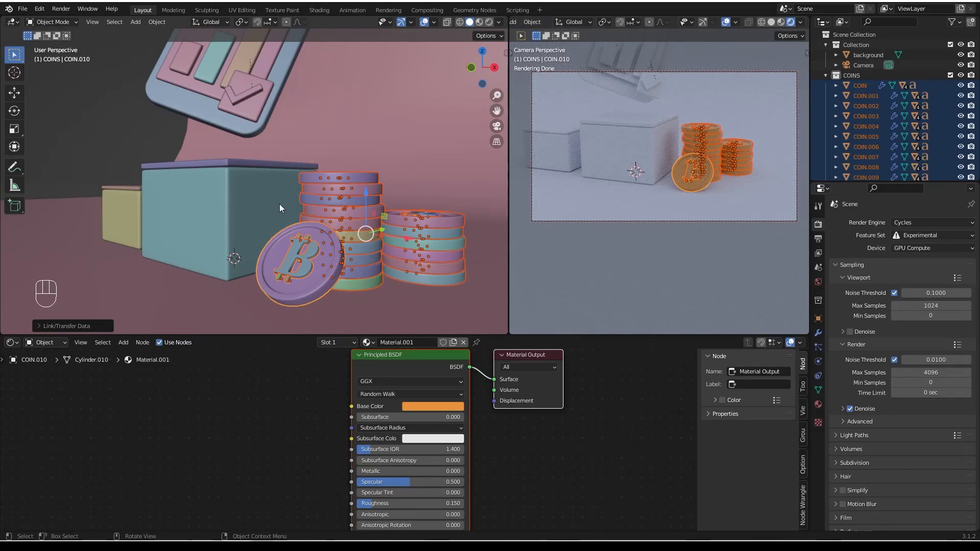
Adjust the base color of the shared coin material to a slightly yellower orange.
click(449, 407)
drag(433, 324, 430, 322)
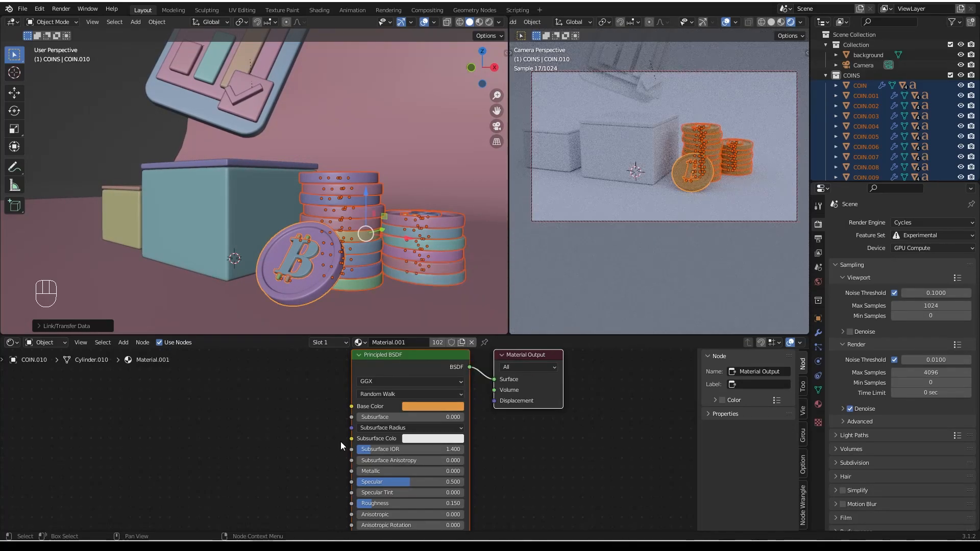
scroll(325, 289, down, 3)
middle_drag(325, 289, 337, 274)
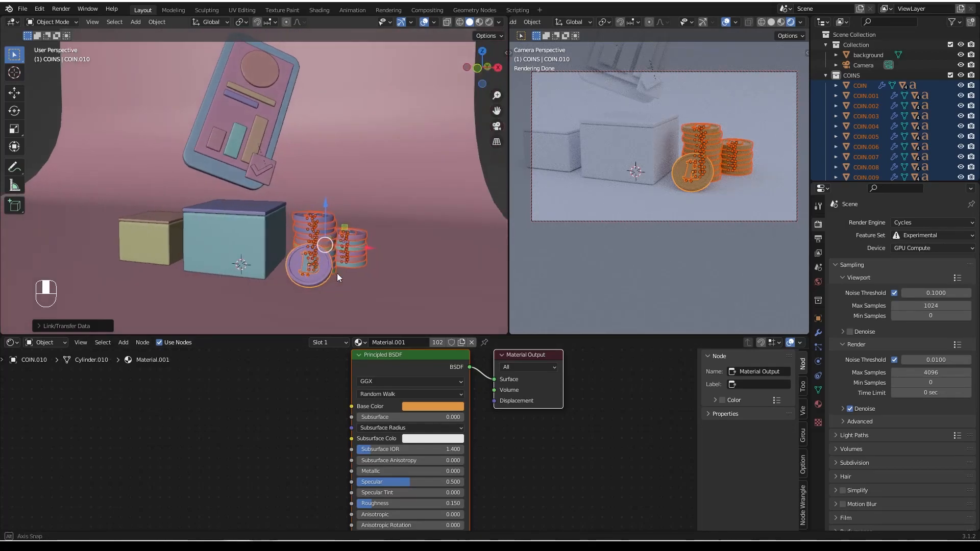
Deselect all objects and turn off the overlays in the rendered camera viewport.
click(495, 176)
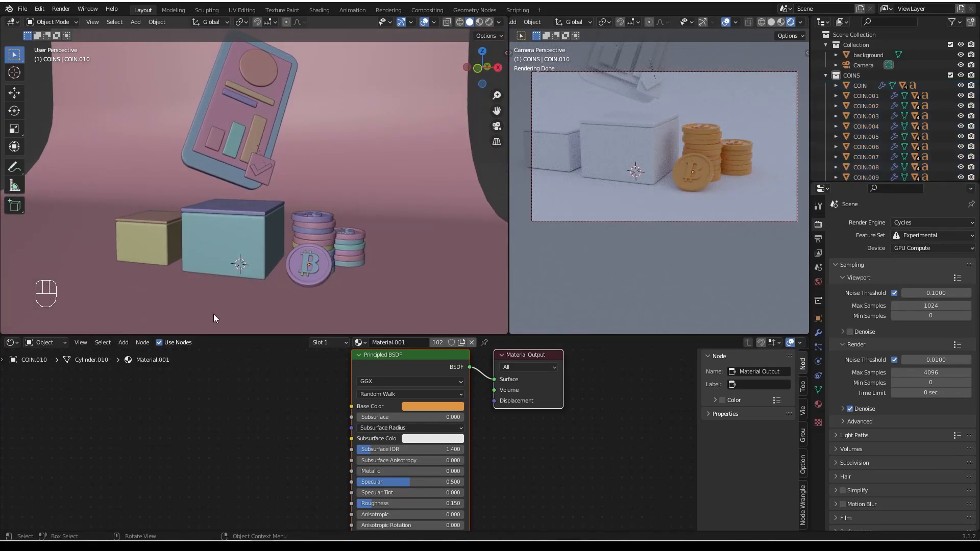
scroll(755, 24, down, 2)
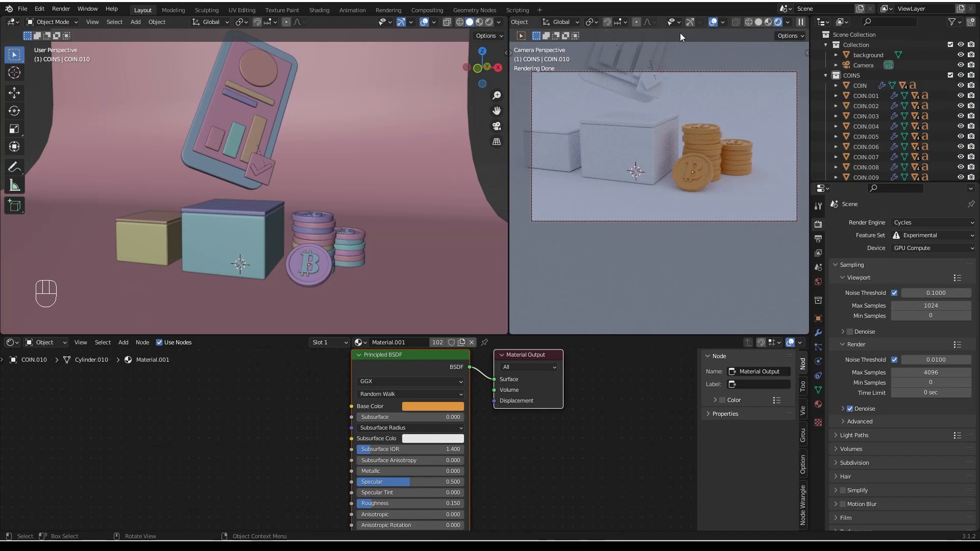
click(713, 23)
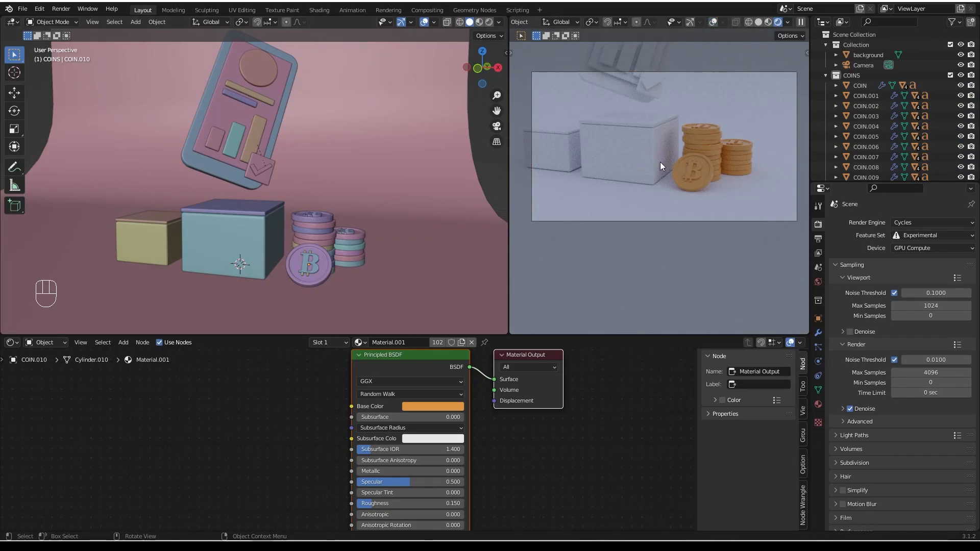
Create a new material for the body of the large box and set its roughness to 0.15.
middle_drag(277, 295, 258, 292)
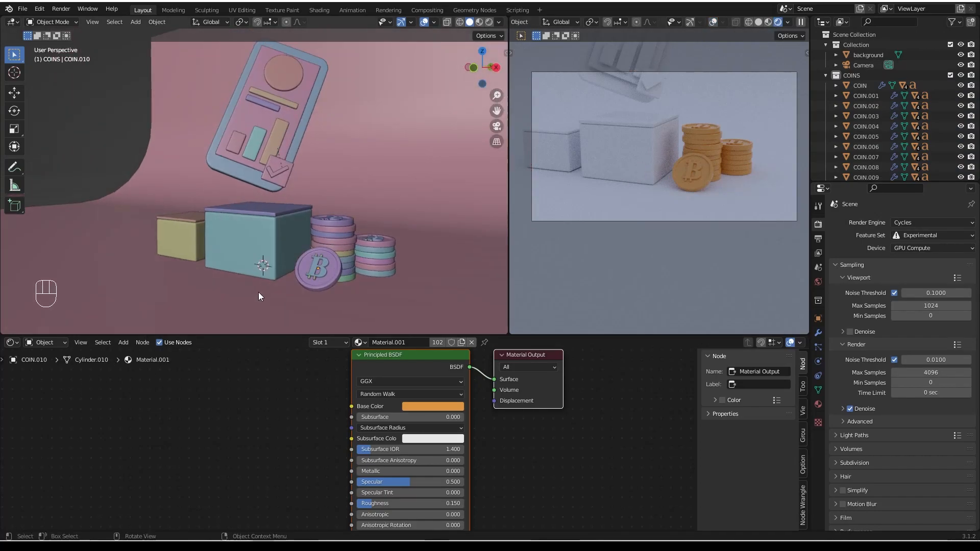
click(257, 241)
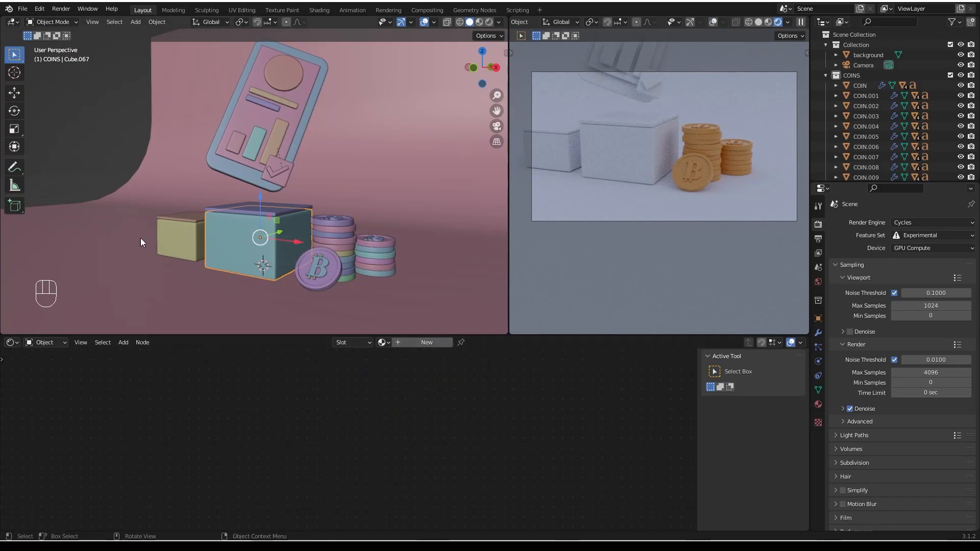
click(434, 341)
double_click(391, 497)
text(0.15)
key(Return)
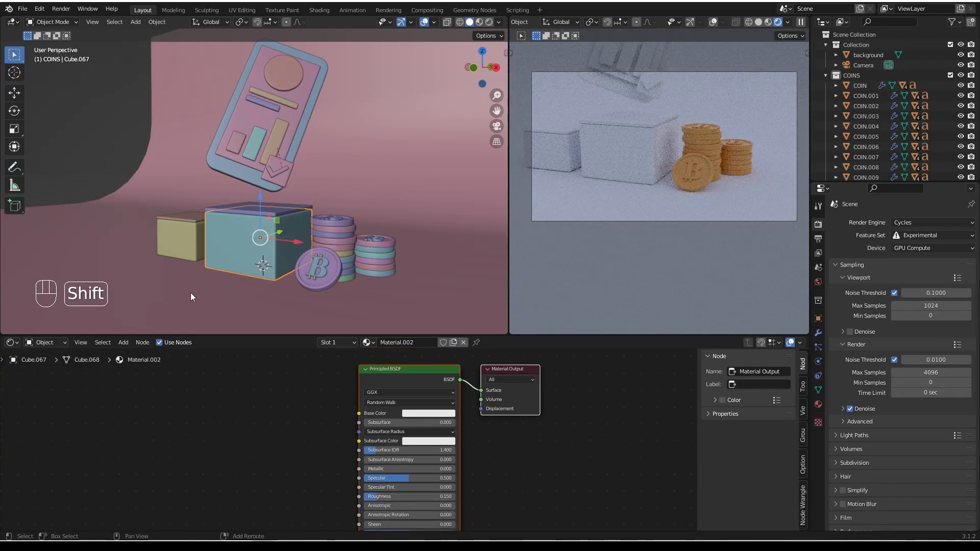
Link the large box body's material to the body of the small box.
shift+click(191, 225)
shift+click(251, 256)
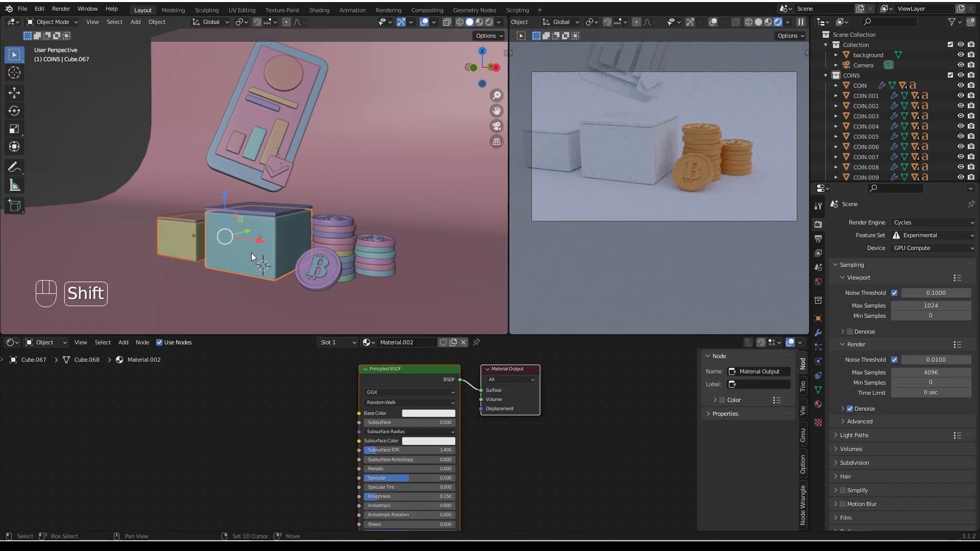
key(ctrl+l)
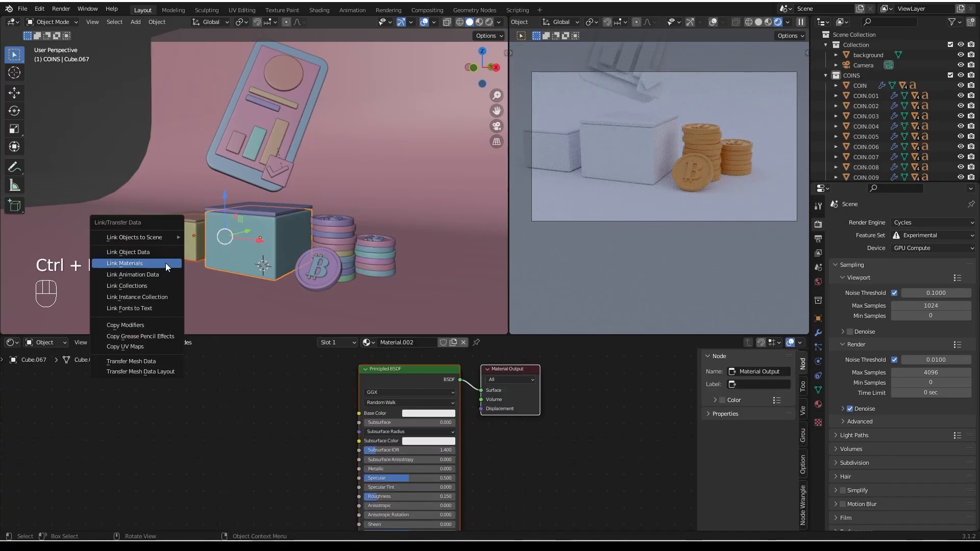
click(166, 262)
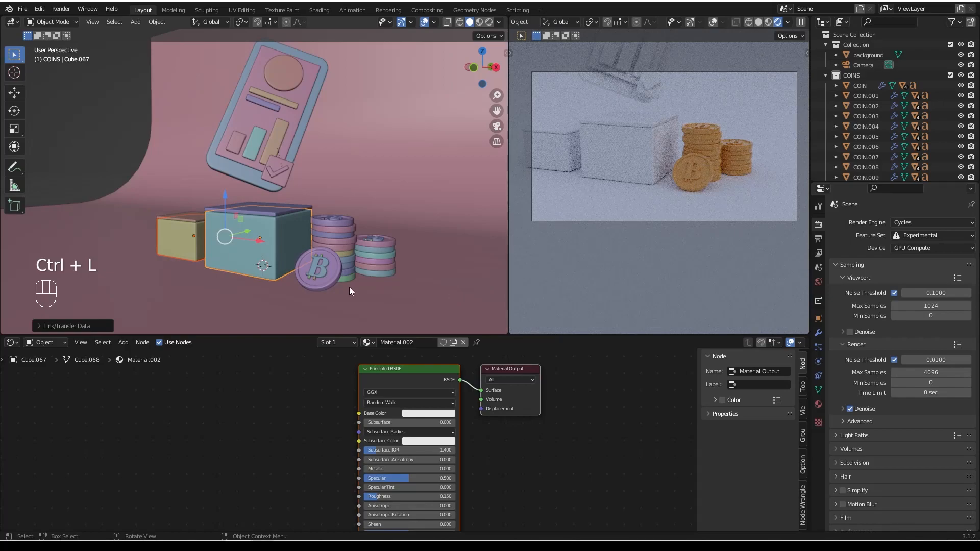
Select the lid of the large box and create a new material for it.
scroll(241, 271, down, 2)
shift+middle_drag(241, 271, 295, 268)
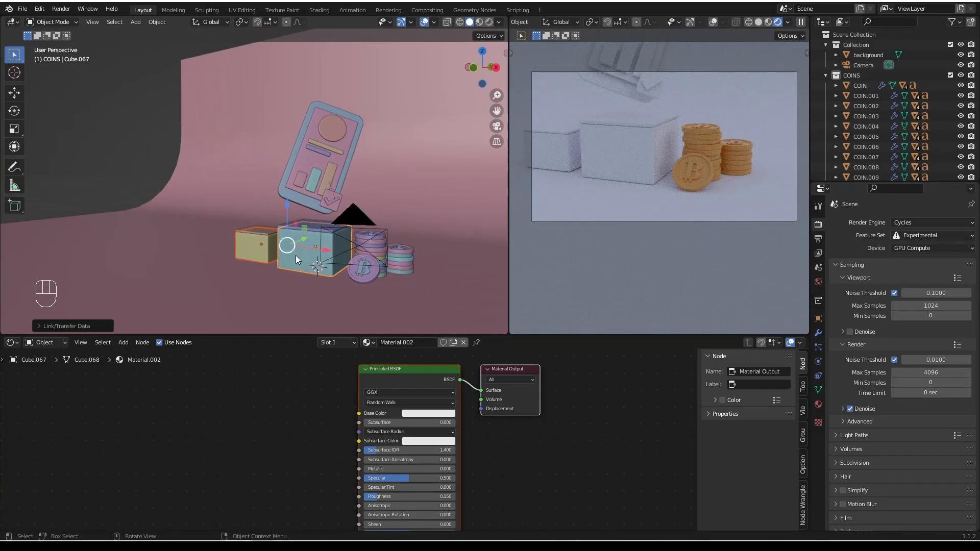
scroll(287, 259, up, 6)
click(359, 227)
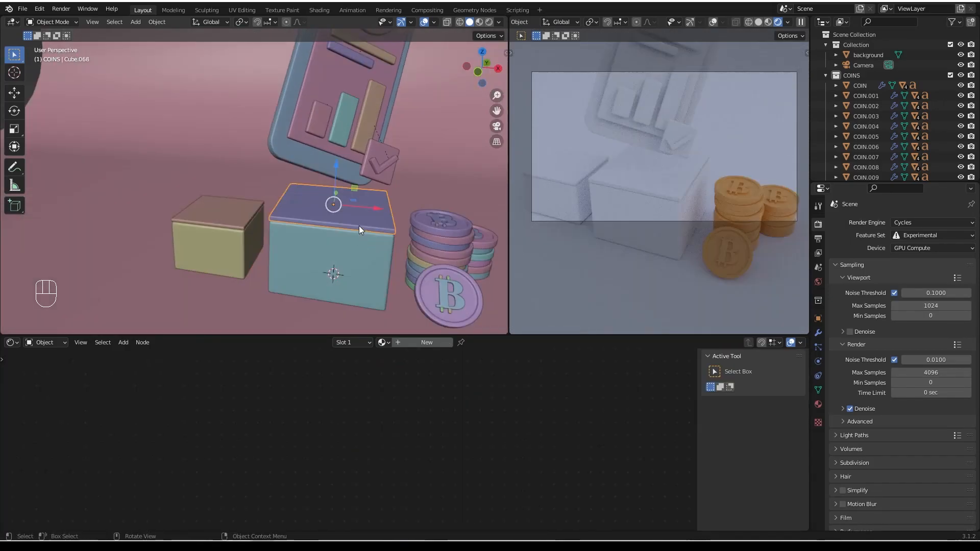
click(422, 342)
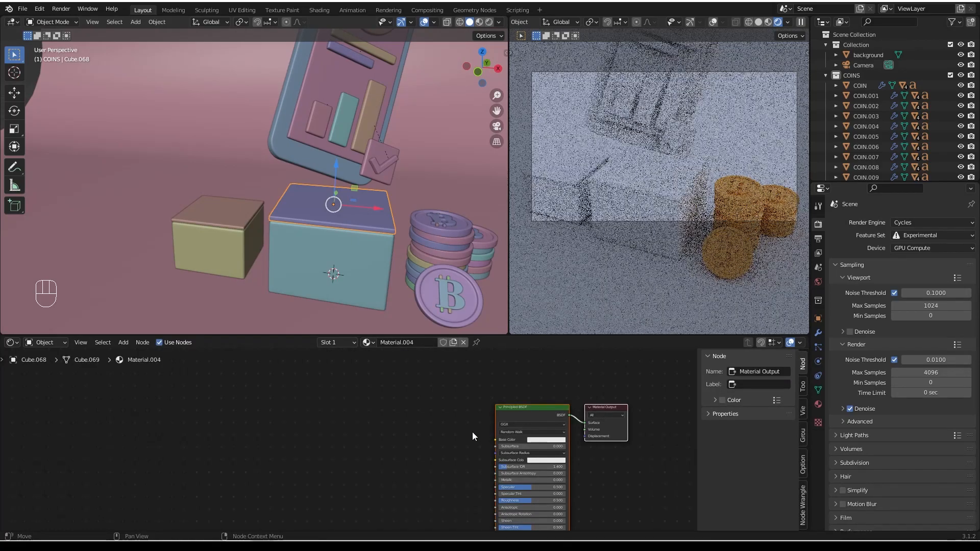
Set the base color of the large box lid's material to a saturated turquoise.
scroll(485, 434, up, 2)
click(531, 409)
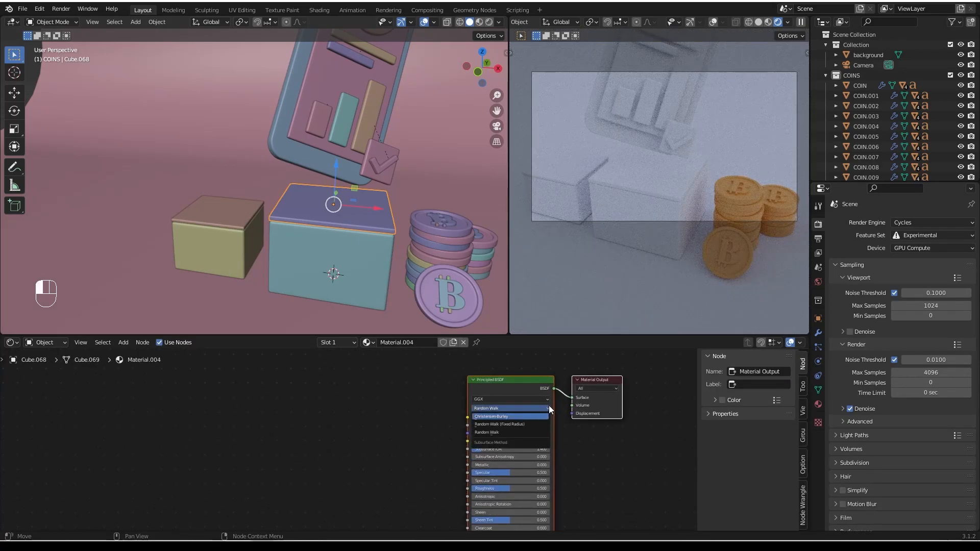
click(549, 409)
click(532, 416)
click(536, 329)
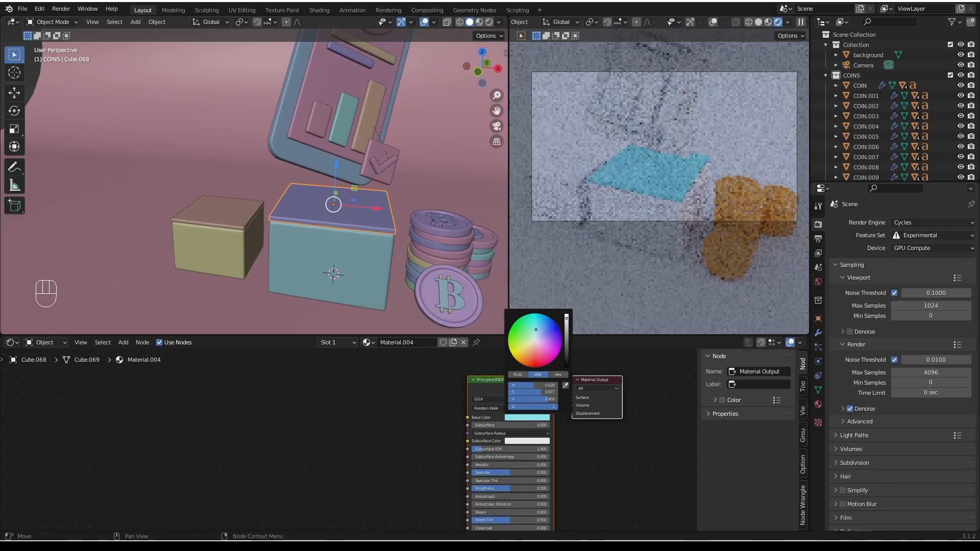
drag(536, 329, 533, 330)
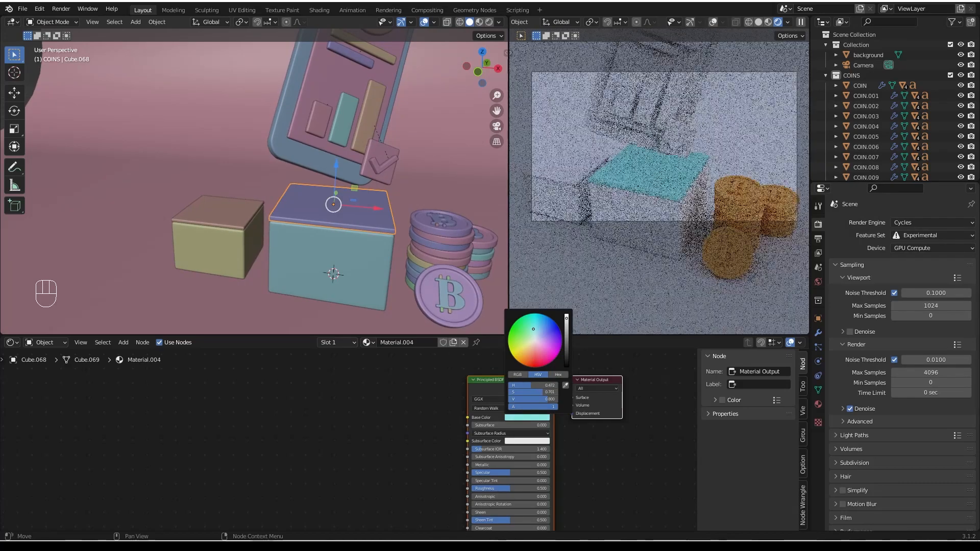
click(559, 374)
scroll(535, 390, down, 1)
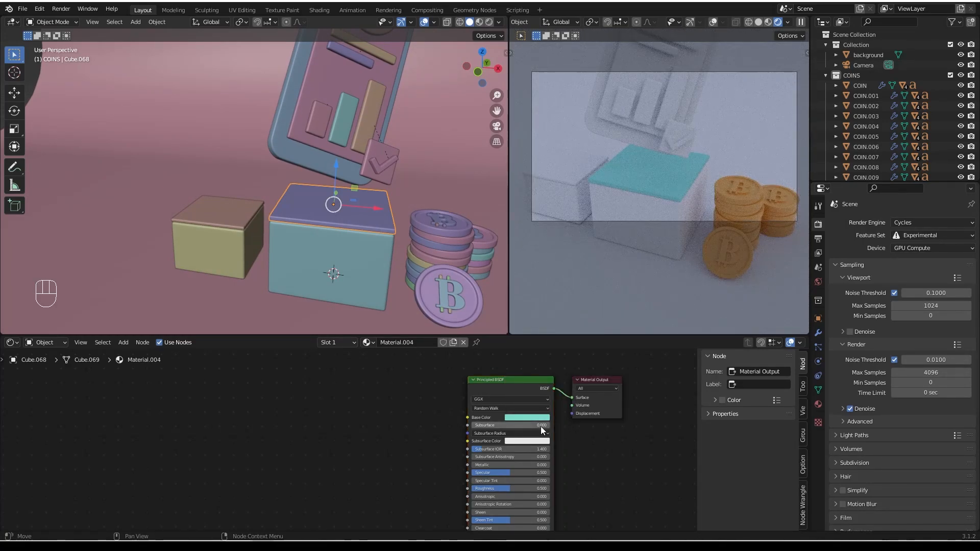
scroll(528, 419, up, 5)
click(528, 420)
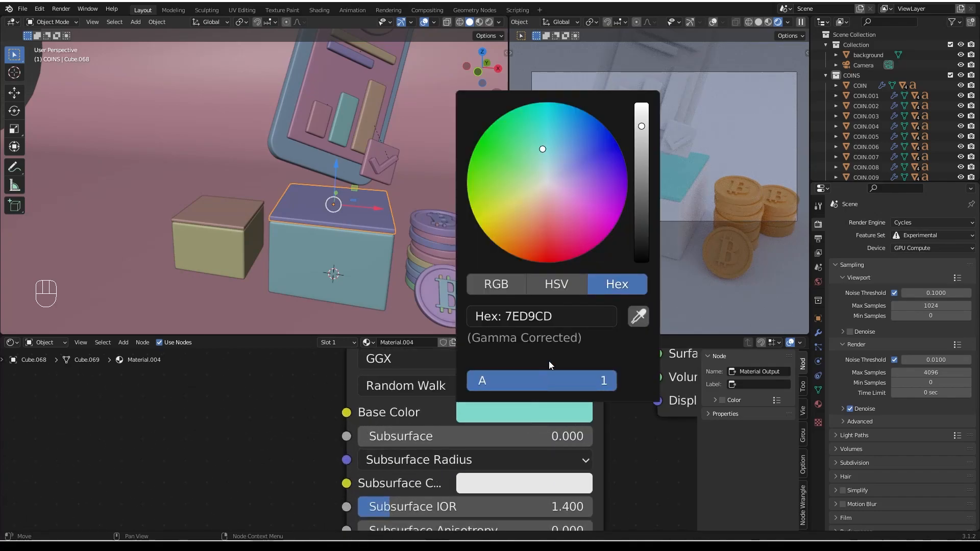
click(553, 142)
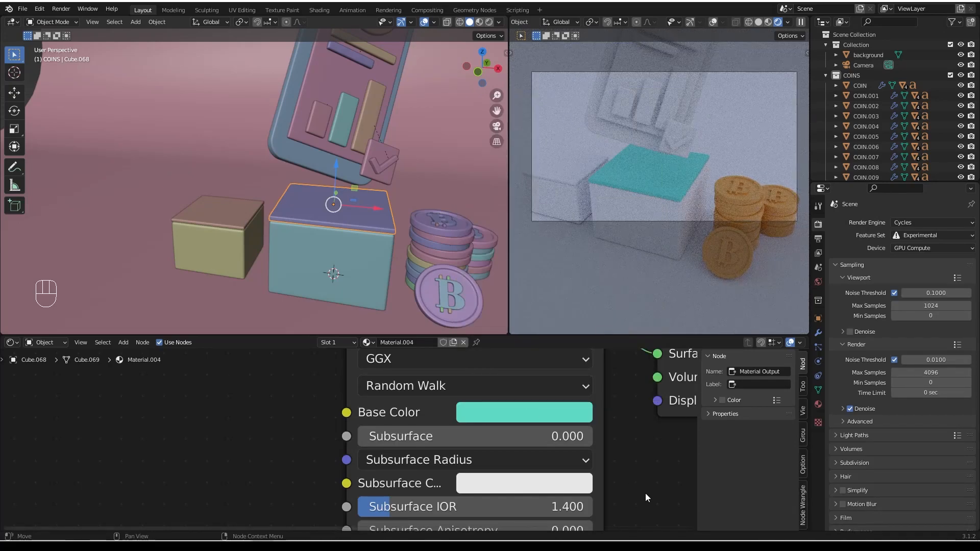
Add a Voronoi Texture node to the large box lid's material, placed before the Principled BSDF.
scroll(580, 452, down, 6)
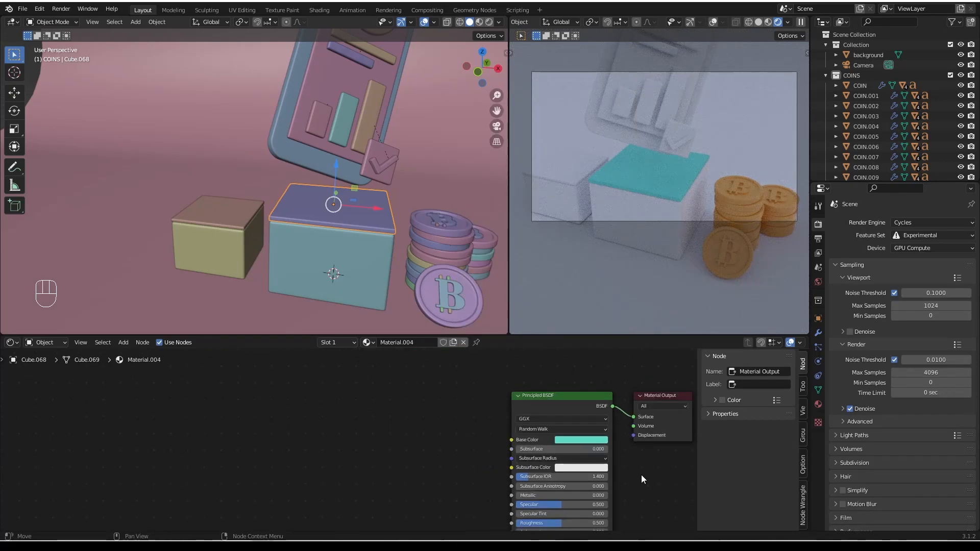
middle_drag(657, 430, 631, 418)
middle_drag(463, 433, 425, 444)
scroll(419, 453, down, 1)
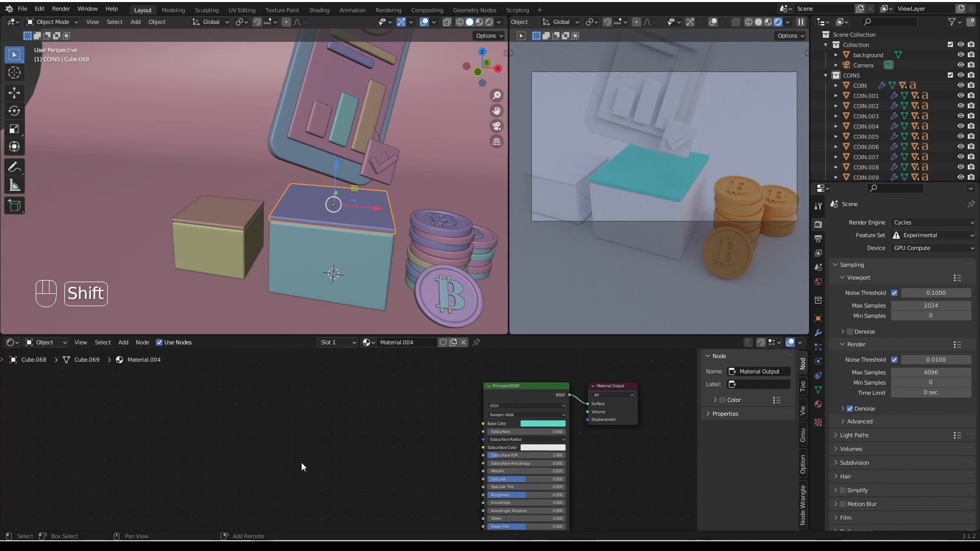
key(shift+a)
click(277, 423)
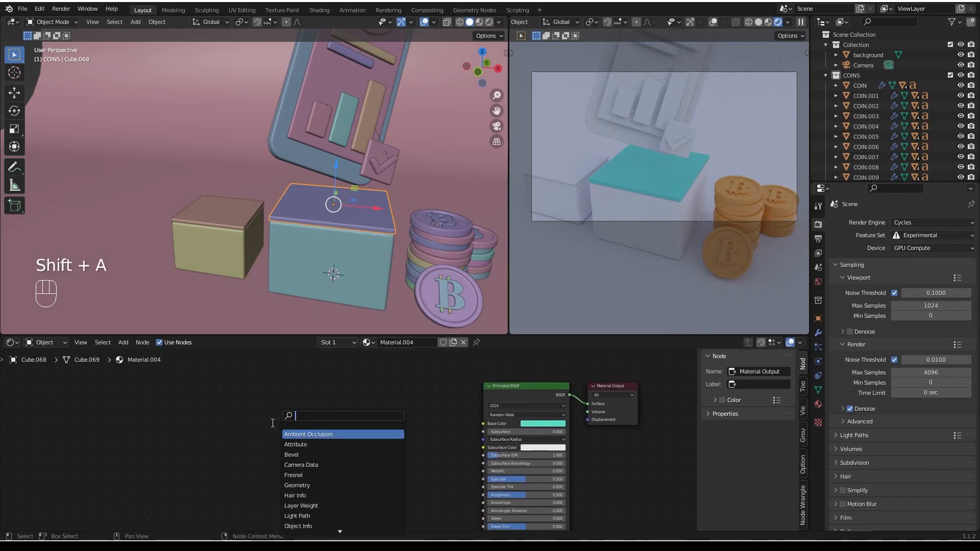
text(voro)
key(Return)
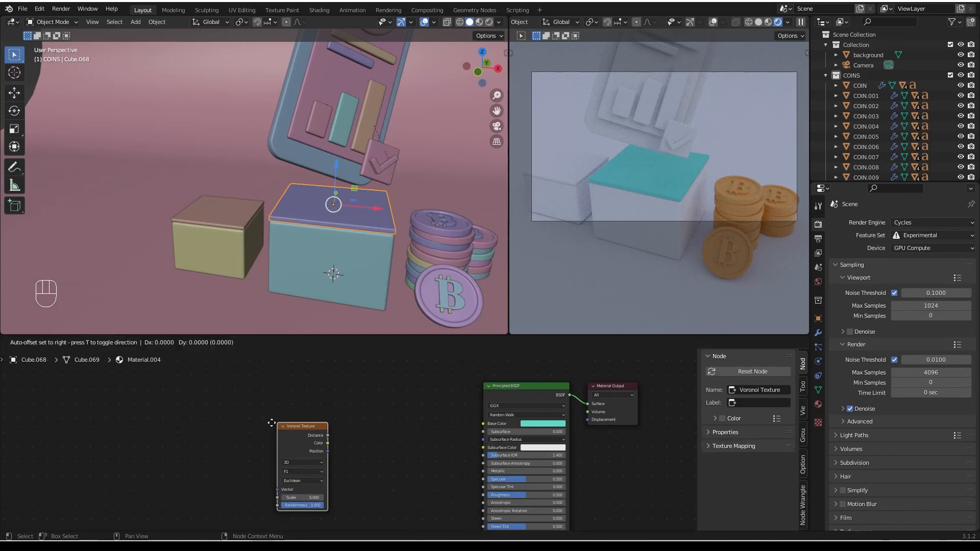
click(274, 416)
scroll(332, 449, up, 2)
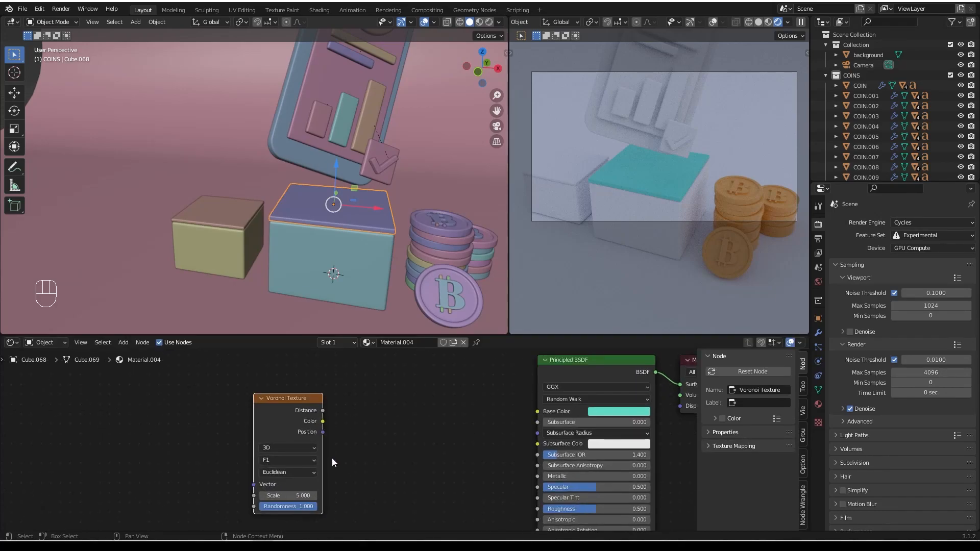
Feed the Voronoi texture's Color output into a new ColorRamp node and connect the ramp's Color to the Base Color.
drag(322, 421, 341, 420)
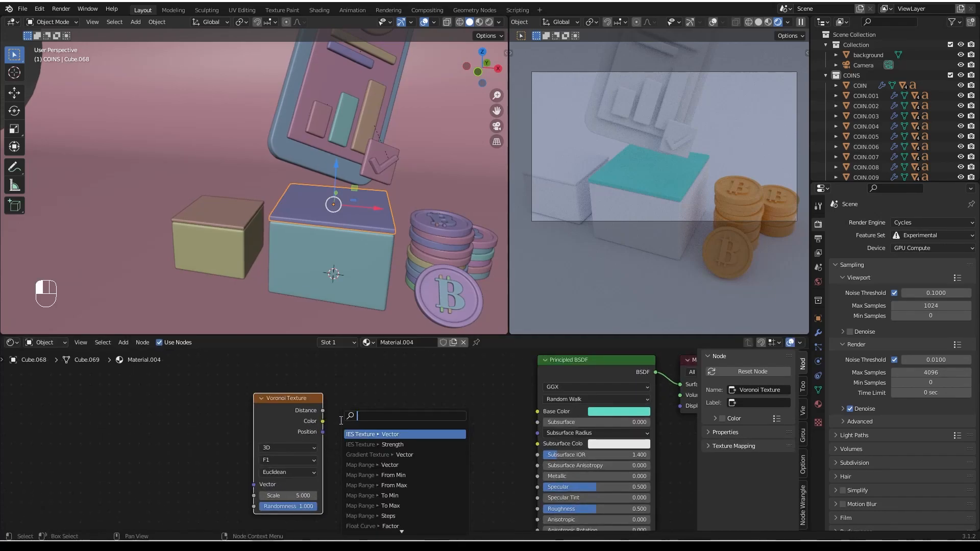
text(col)
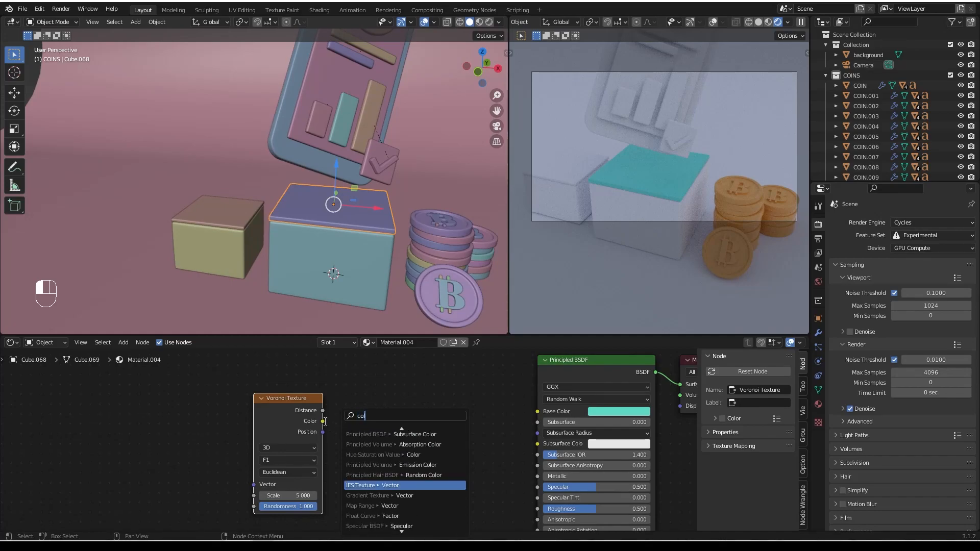
text(orram)
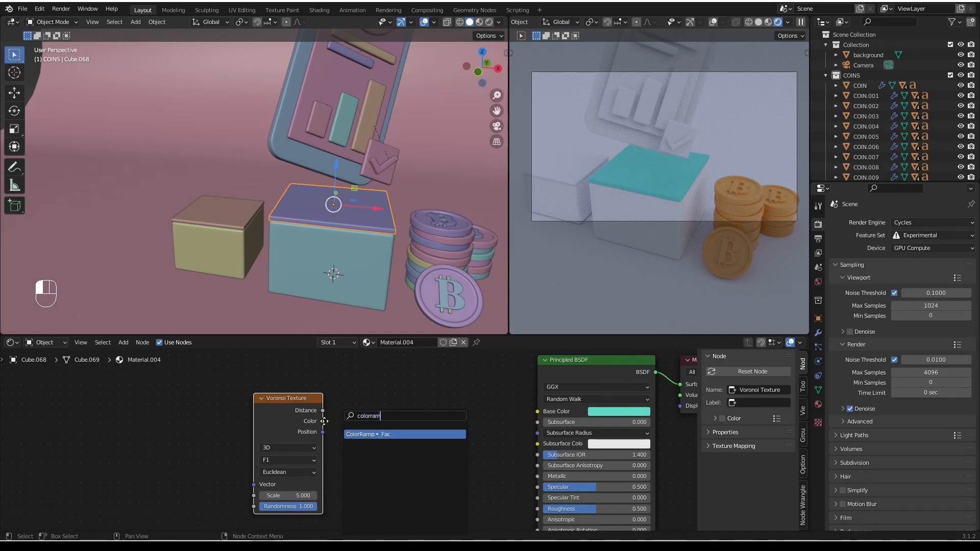
key(Return)
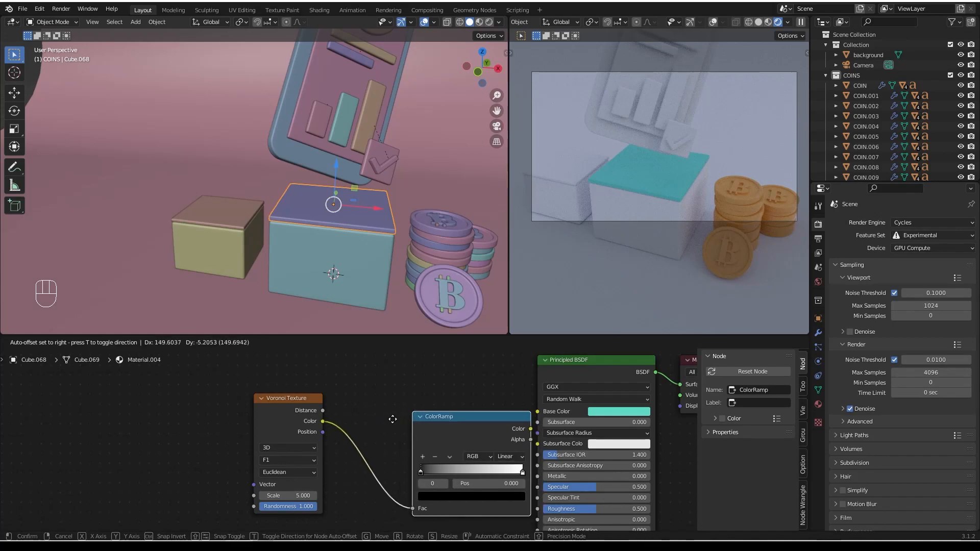
click(363, 408)
drag(494, 410, 535, 411)
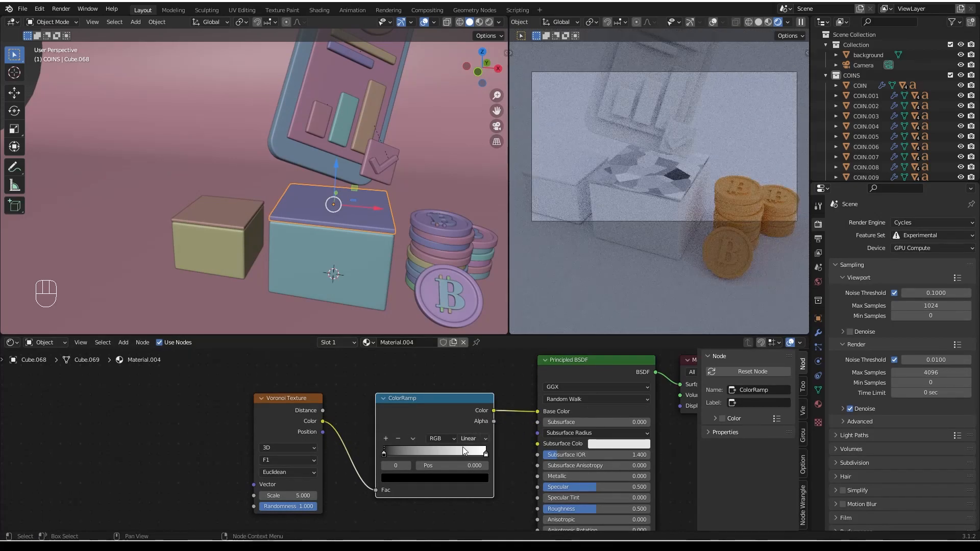
Set the color ramp's interpolation to Constant with the white stop at 0.295, and set the Voronoi scale to 37.5.
click(478, 438)
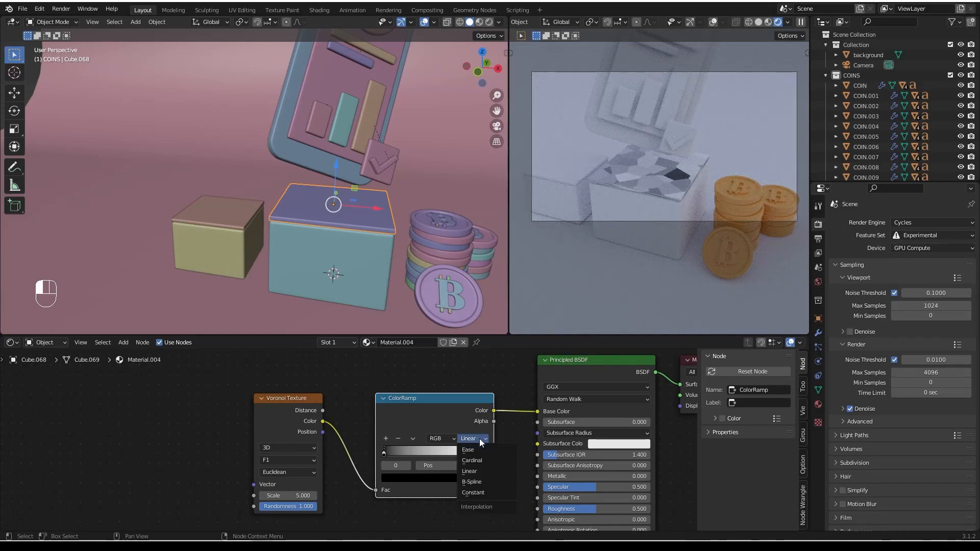
click(481, 491)
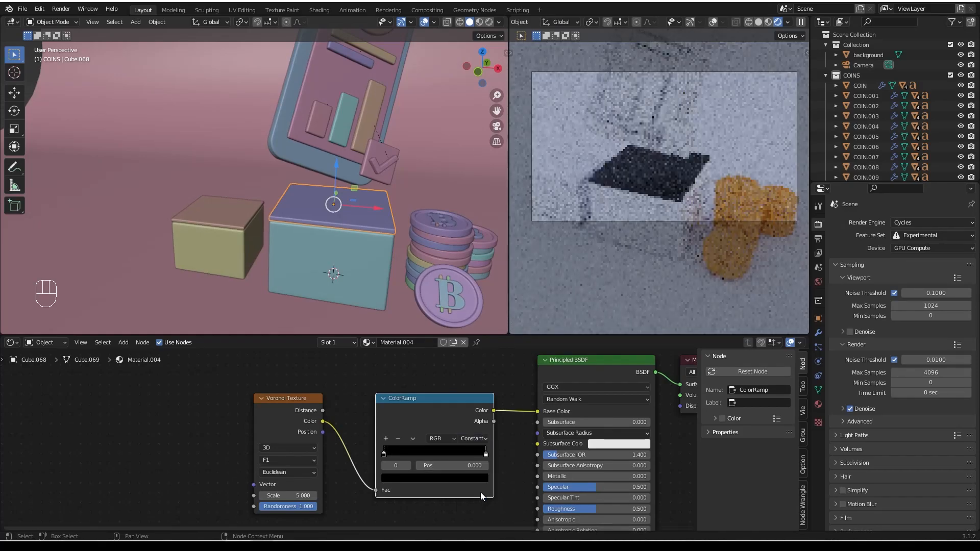
drag(485, 457, 413, 462)
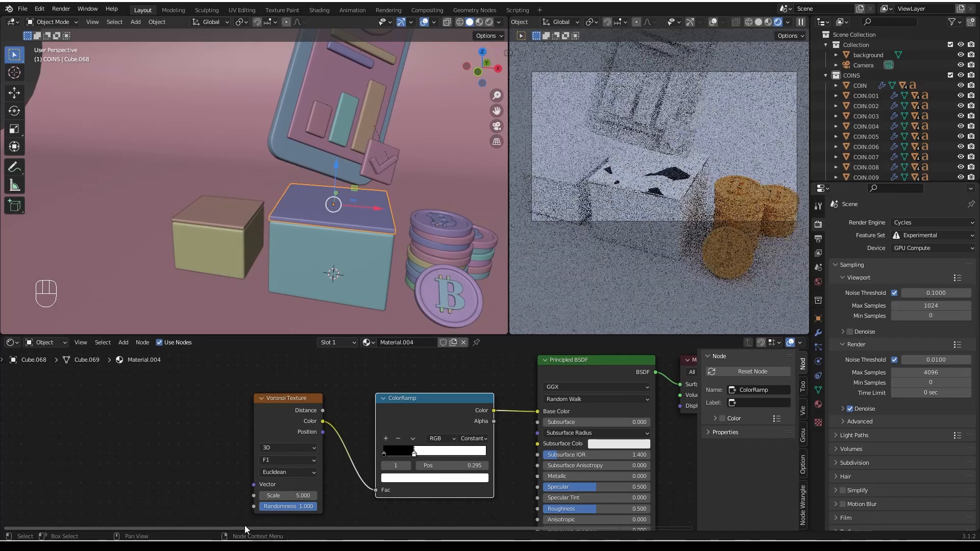
drag(286, 495, 326, 496)
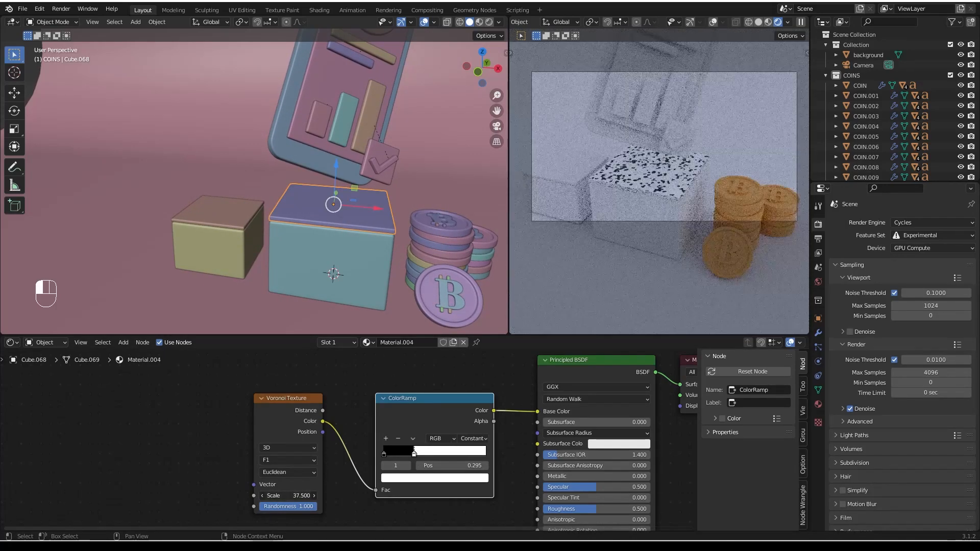
Add Texture Coordinate and Mapping nodes to the Voronoi texture and drive the mapping with Object coordinates.
click(285, 397)
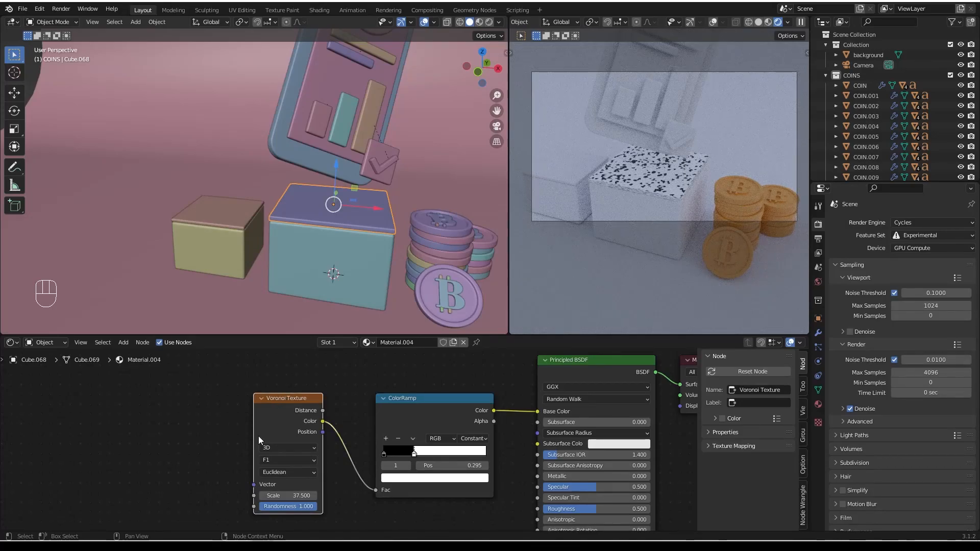
key(ctrl)
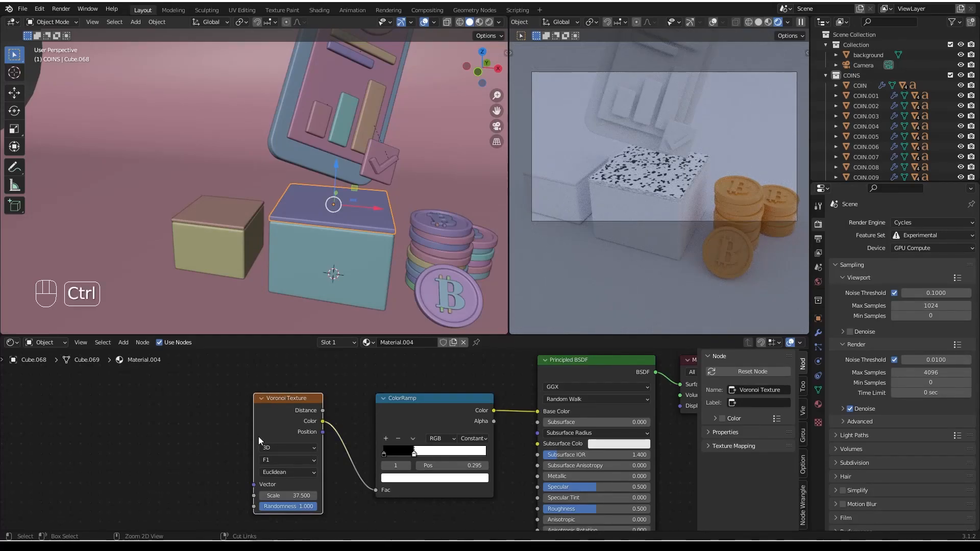
key(ctrl+t)
middle_drag(95, 446, 160, 430)
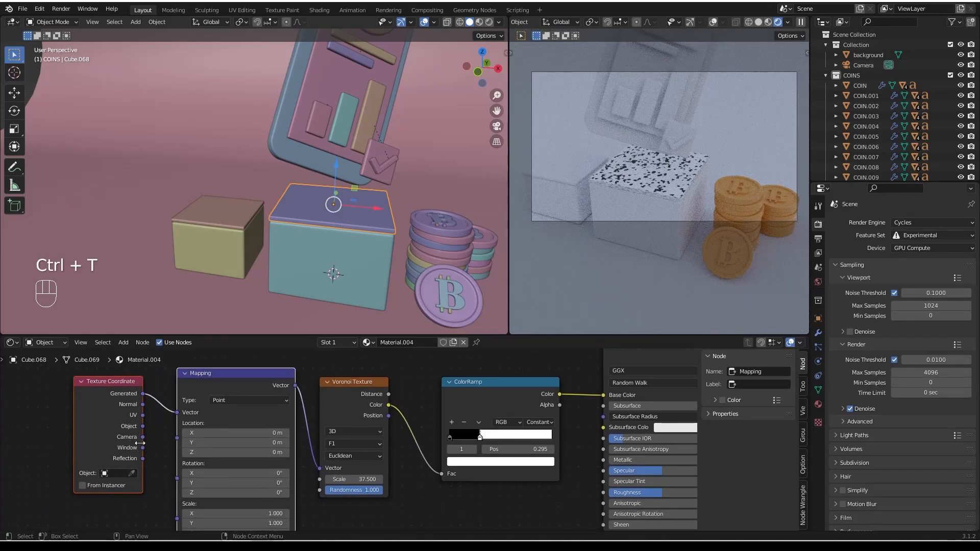
drag(143, 426, 177, 412)
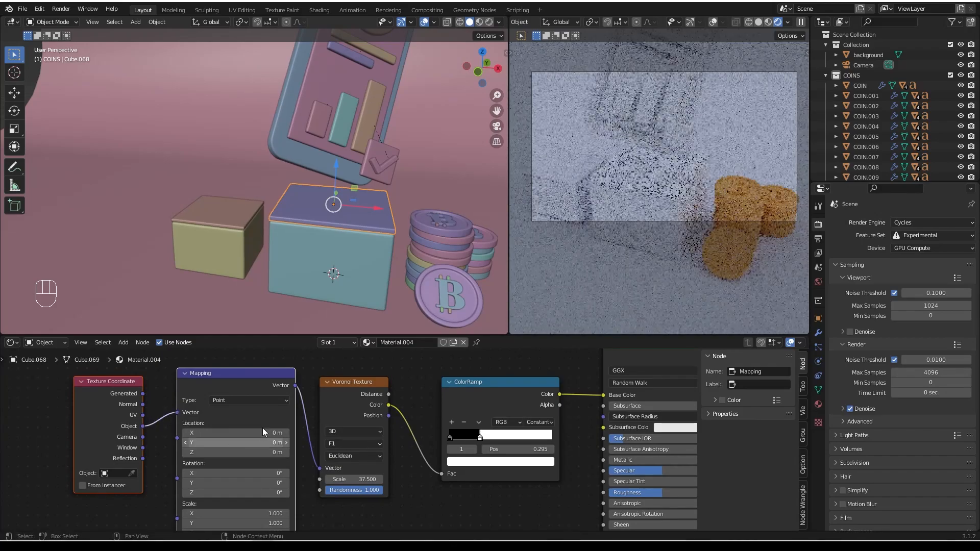
Set the Voronoi scale to 28.4 and move the color ramp's white stop to 0.245.
drag(354, 479, 327, 479)
drag(478, 442, 470, 436)
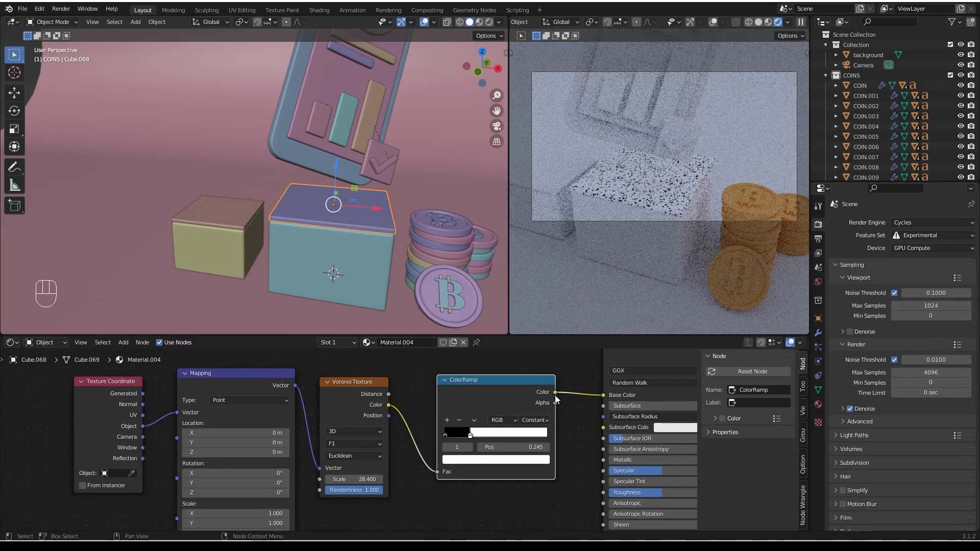
Reroute the color ramp's Color output from Base Color to Roughness and change its white stop to light grey B3B3B3.
drag(556, 392, 576, 467)
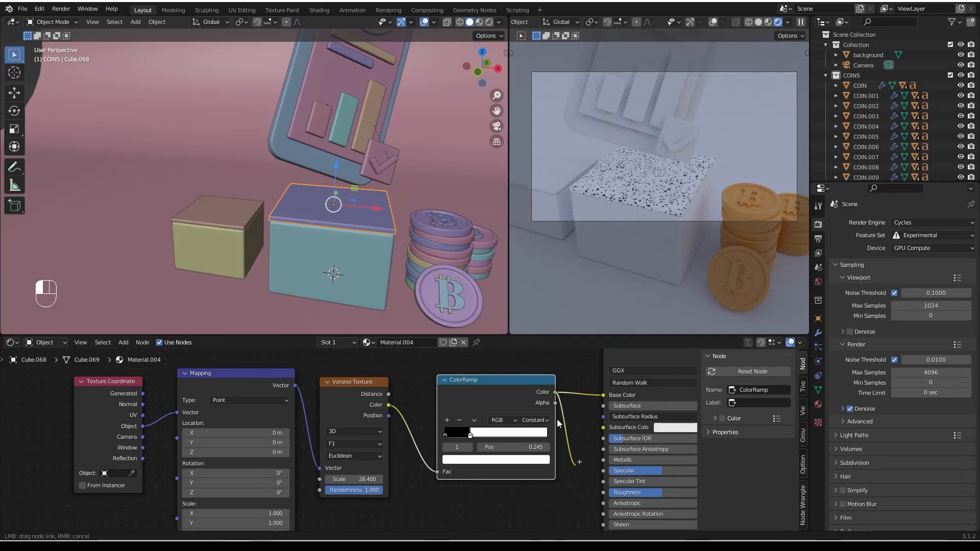
drag(574, 400, 586, 455)
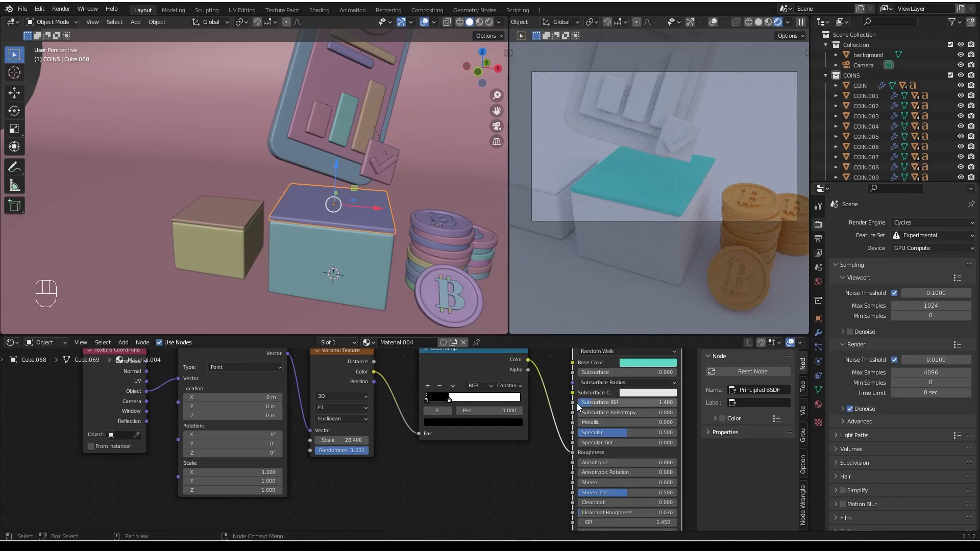
drag(449, 402, 465, 401)
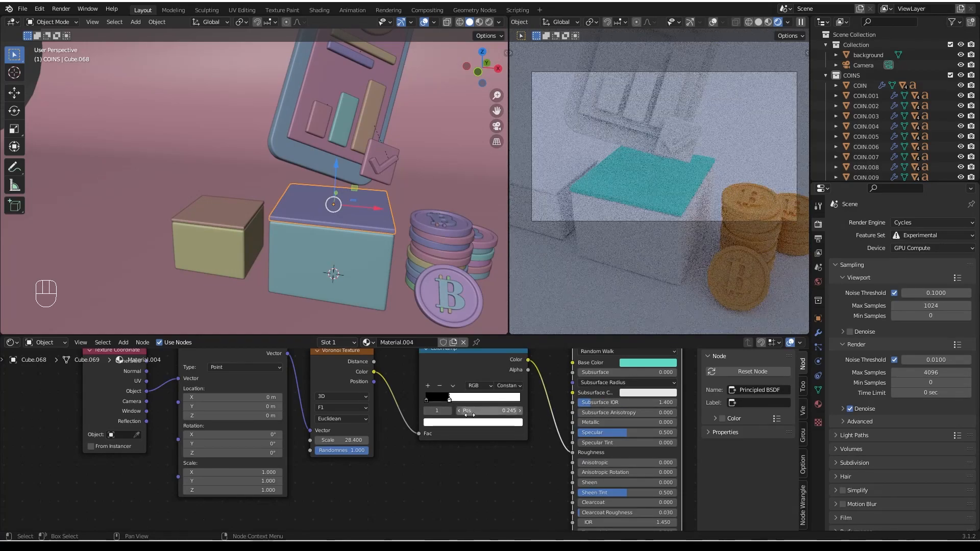
click(472, 422)
drag(502, 297, 502, 329)
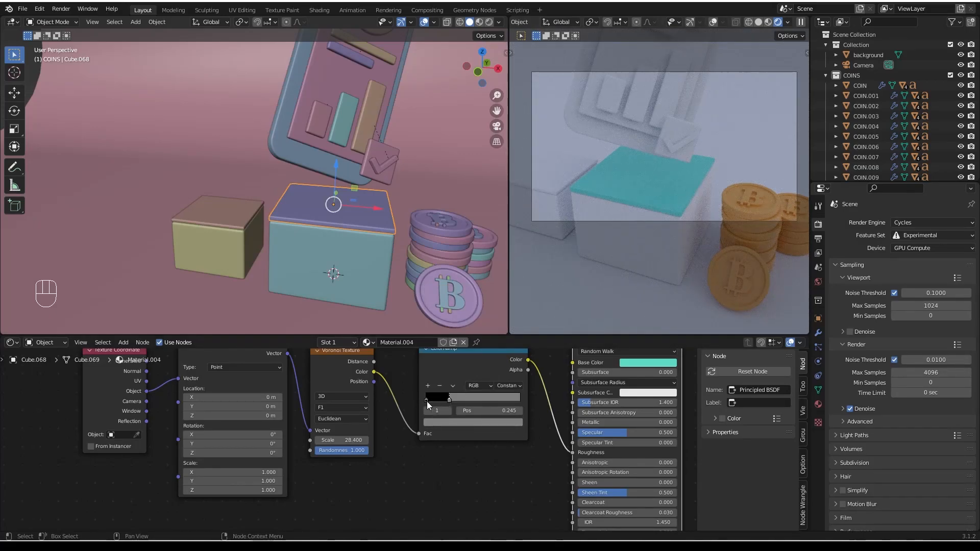
click(454, 422)
drag(502, 324, 502, 310)
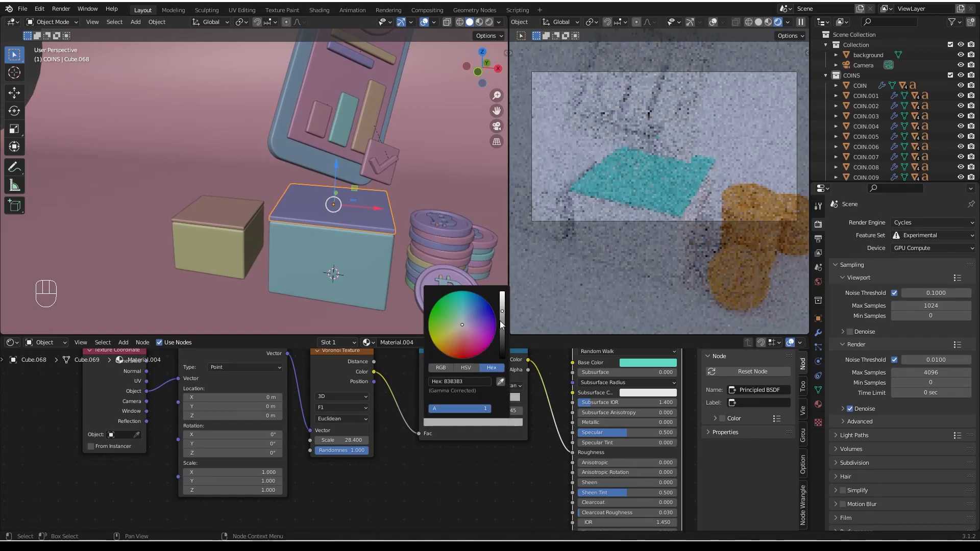
click(472, 462)
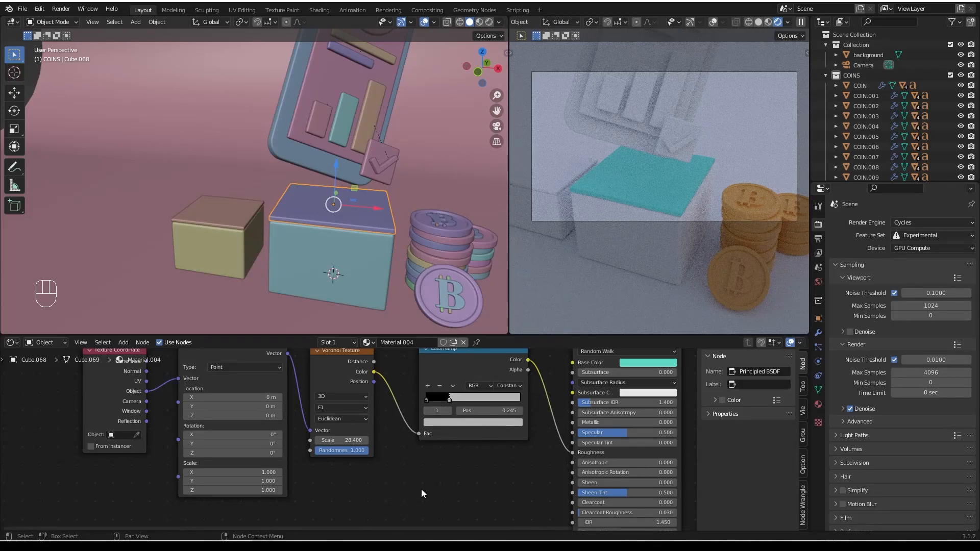
Link the large box lid's material to the lid of the small box.
scroll(416, 494, down, 3)
middle_drag(413, 483, 415, 466)
click(225, 219)
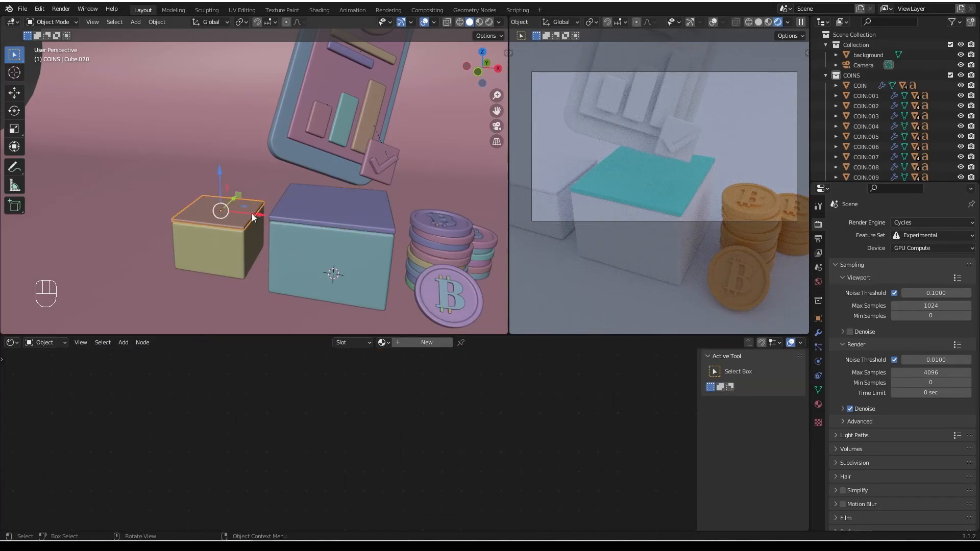
shift+click(293, 211)
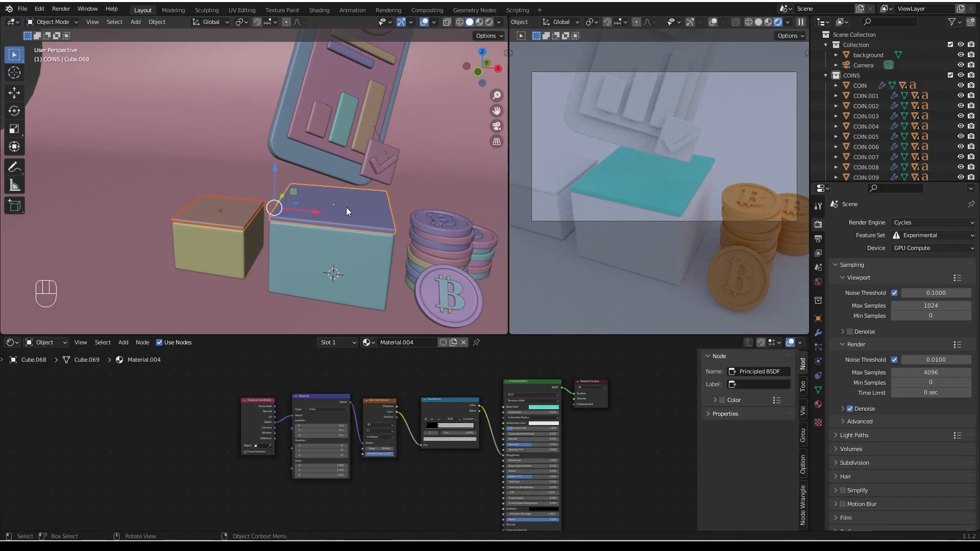
key(ctrl+l)
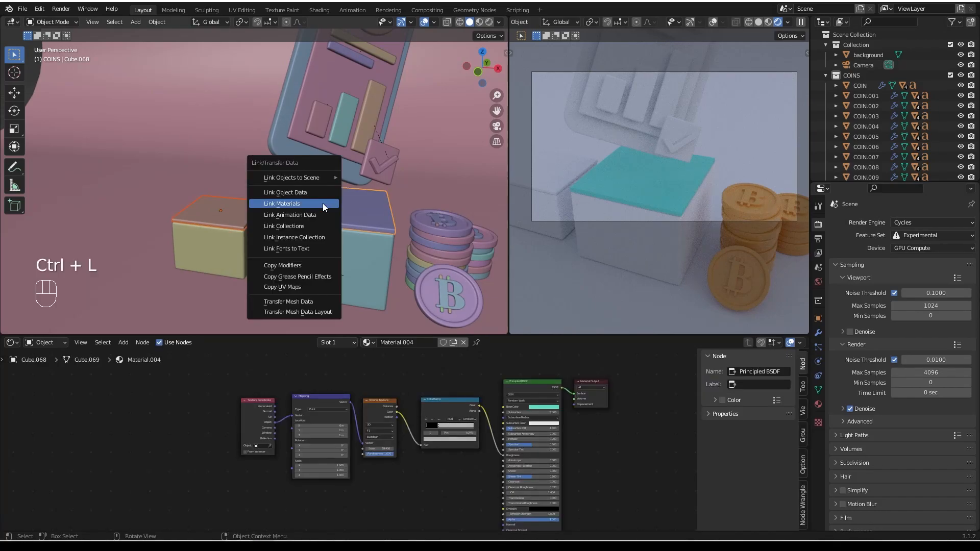
click(322, 203)
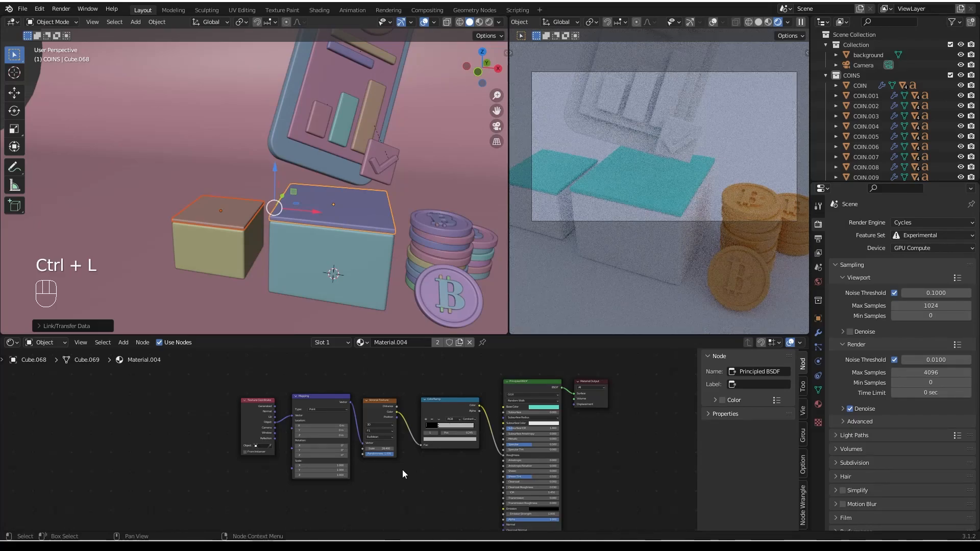
Select the small box's lid and make its shared material an independent copy.
middle_drag(599, 196, 639, 171)
scroll(657, 160, down, 1)
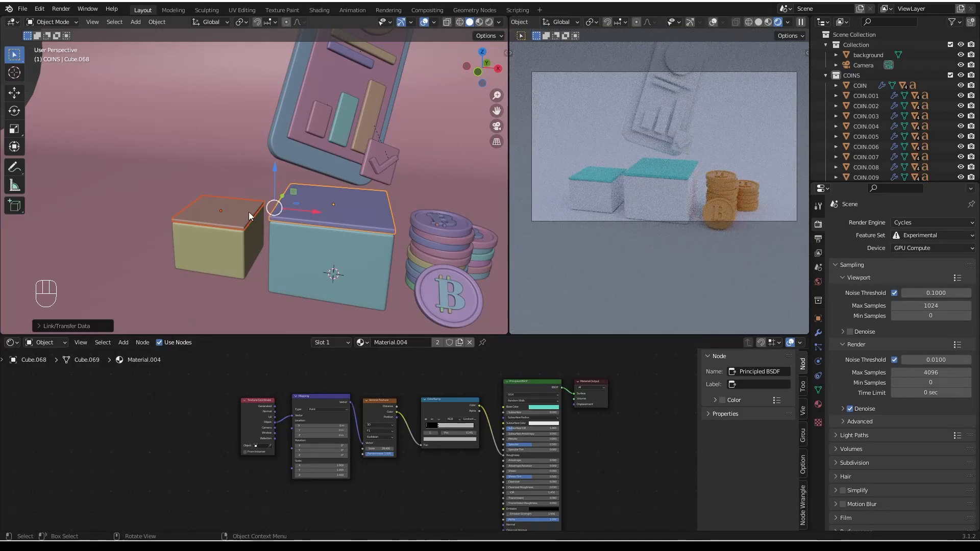
click(230, 220)
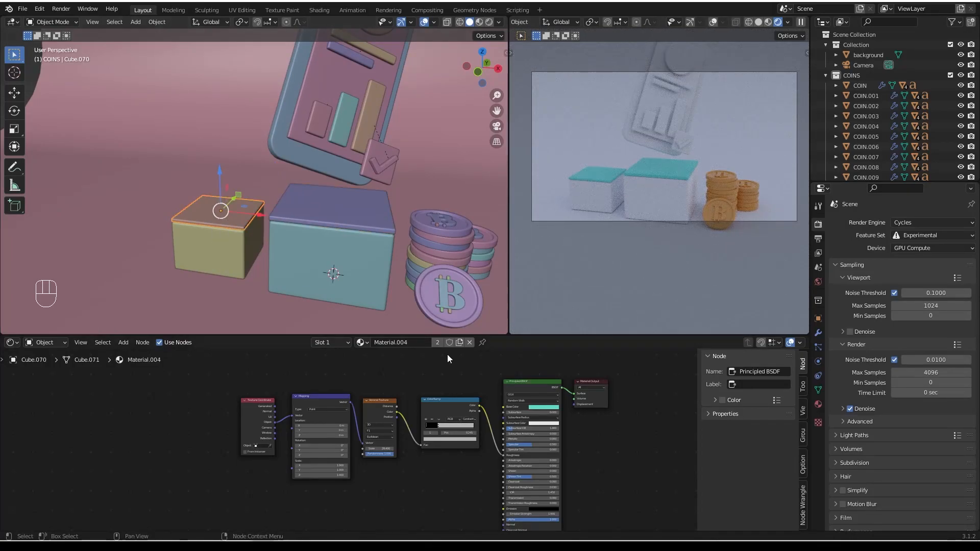
scroll(491, 428, up, 2)
middle_drag(531, 432, 449, 456)
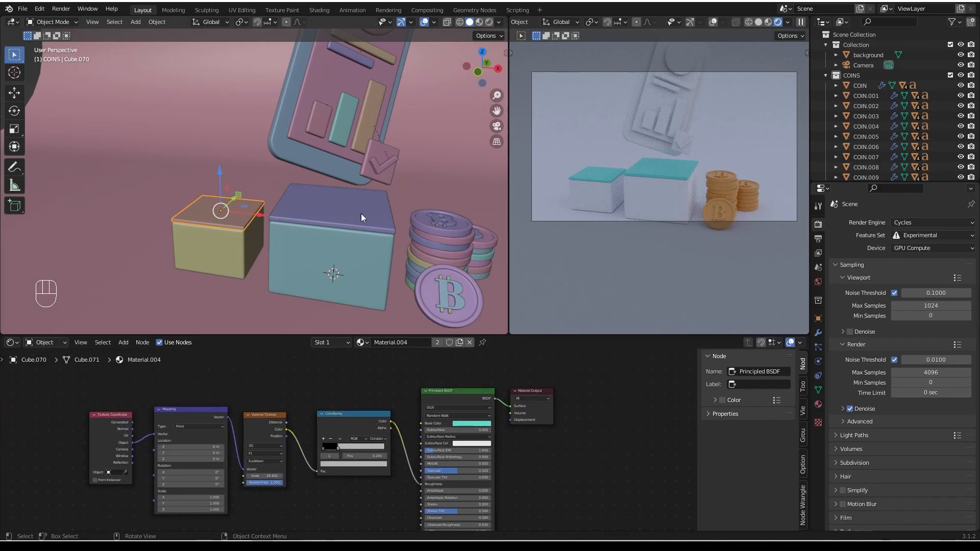
click(459, 342)
Set the base color of the small box lid's material to purple-blue, hex 8178D9.
scroll(431, 430, up, 1)
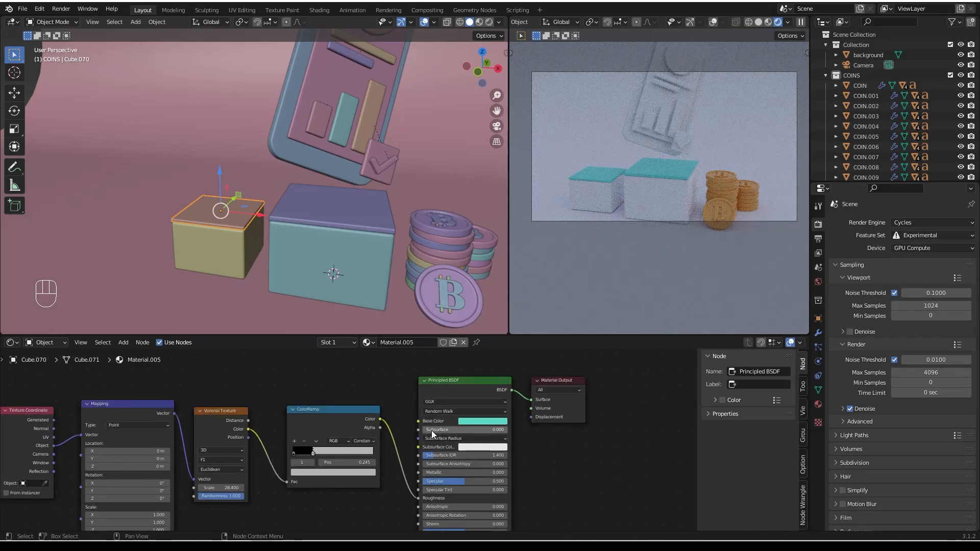
click(462, 424)
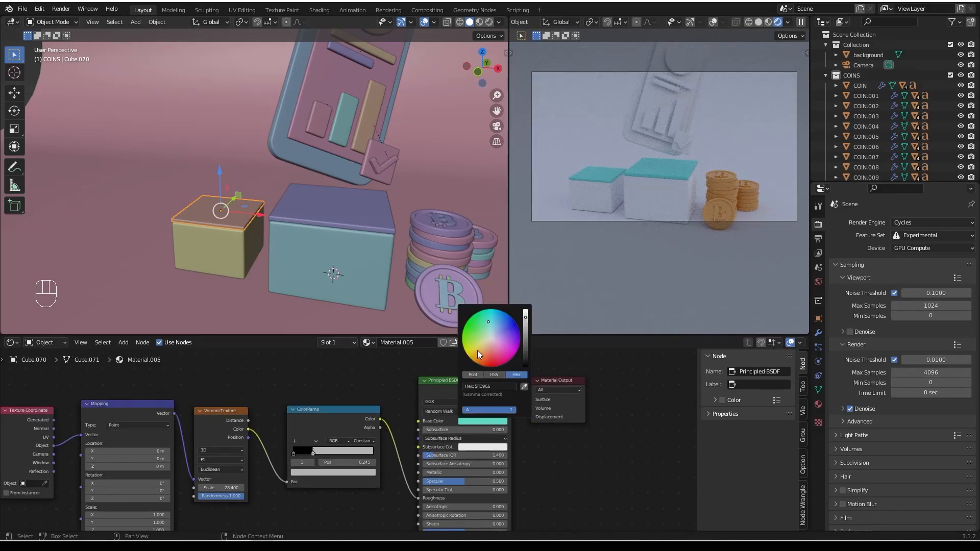
drag(488, 322, 500, 335)
drag(500, 334, 502, 332)
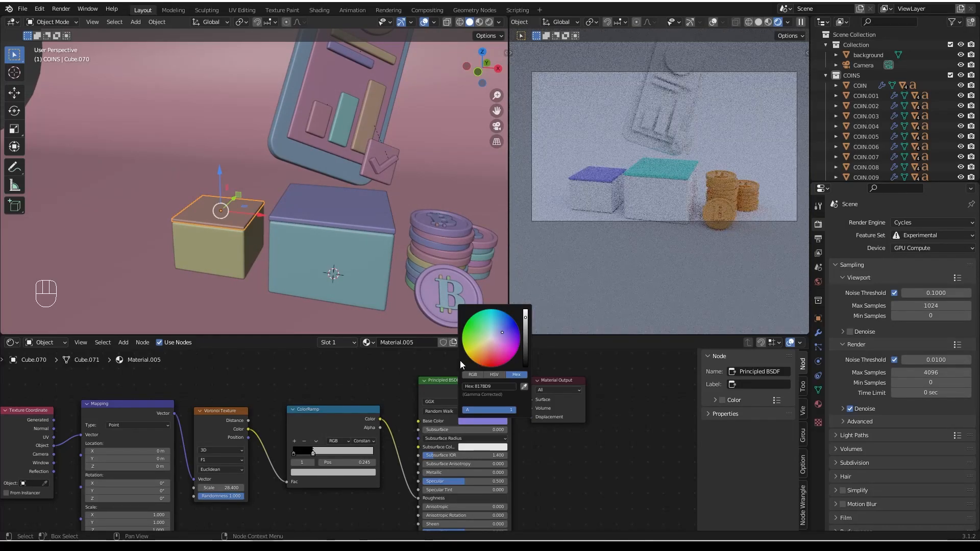
Shift the base color of the small box lid's material from purple-blue to a warmer purple.
drag(503, 331, 502, 336)
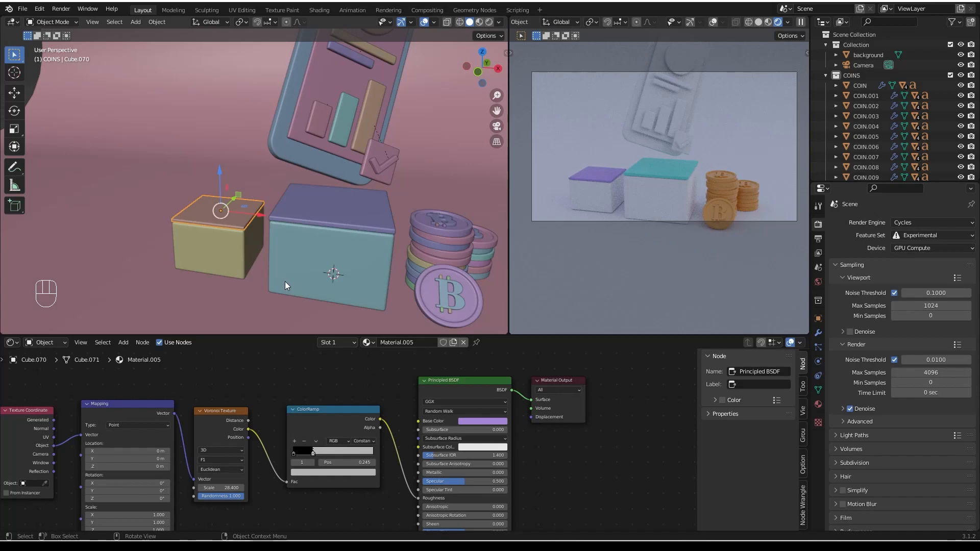
scroll(277, 292, down, 8)
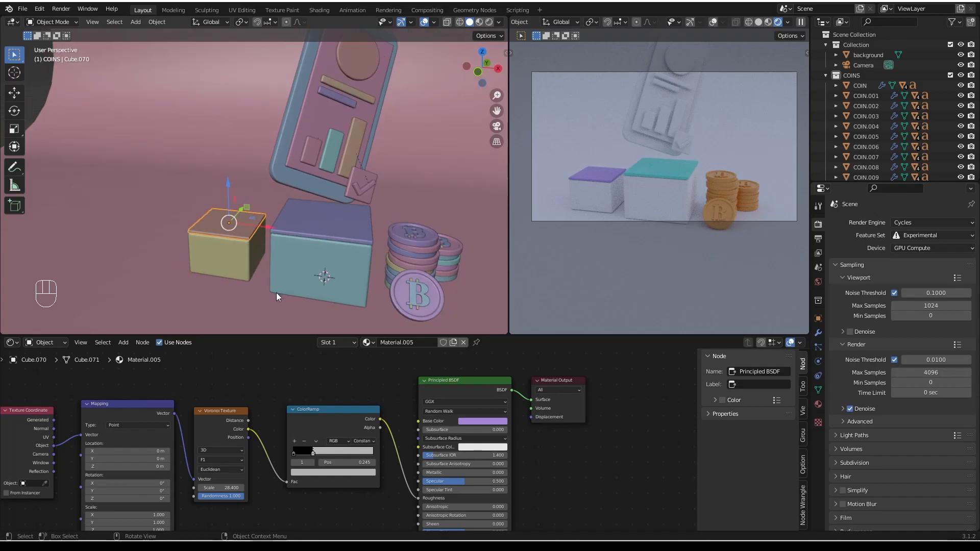
scroll(297, 240, up, 6)
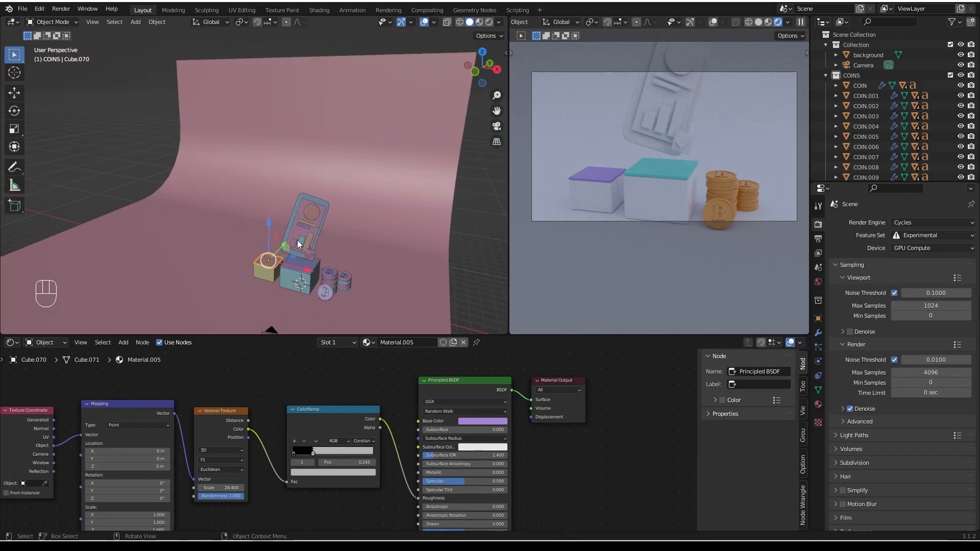
Give the phone's screen panel a new material with roughness 0.2 and a blue-violet base color.
shift+middle_drag(685, 135, 703, 168)
click(360, 171)
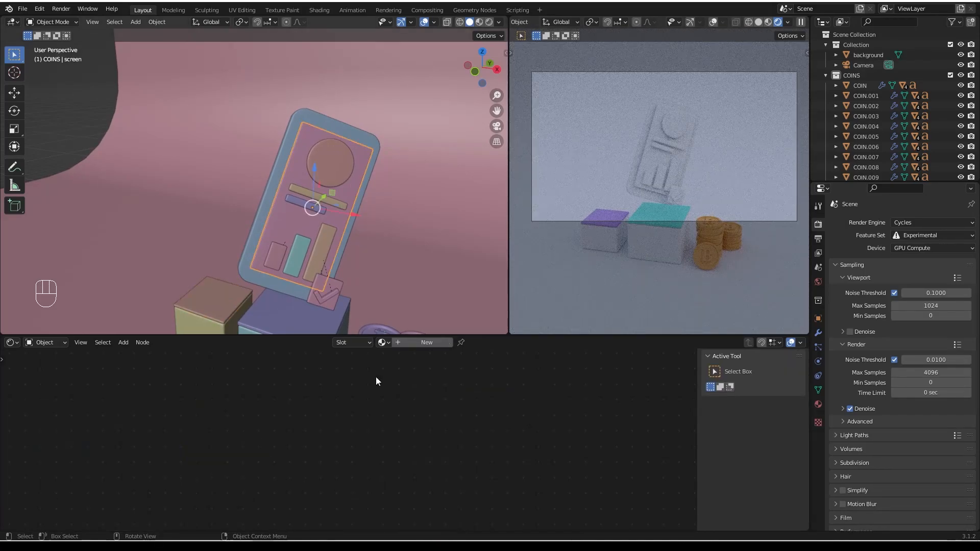
click(426, 342)
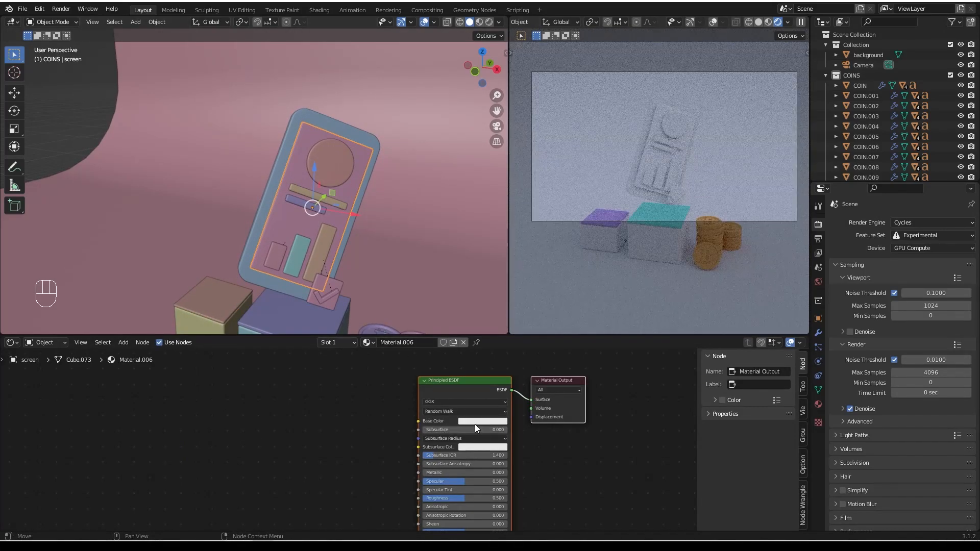
click(460, 499)
key(BackSpace)
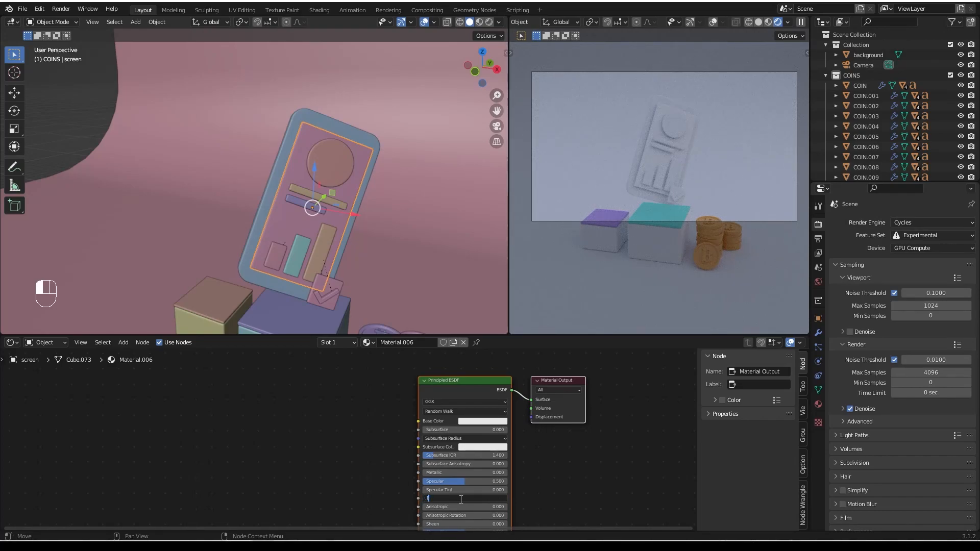
text(.2)
key(Return)
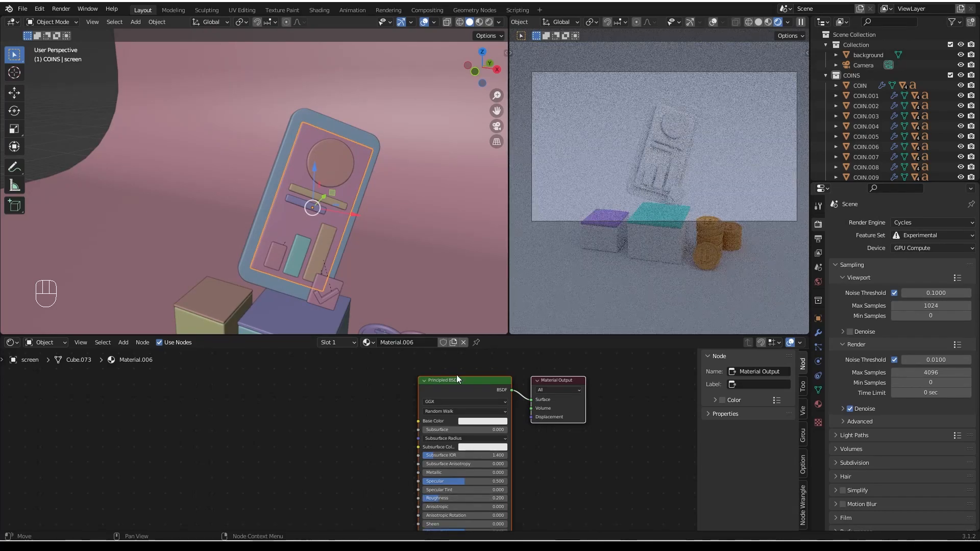
click(478, 421)
drag(492, 333, 502, 331)
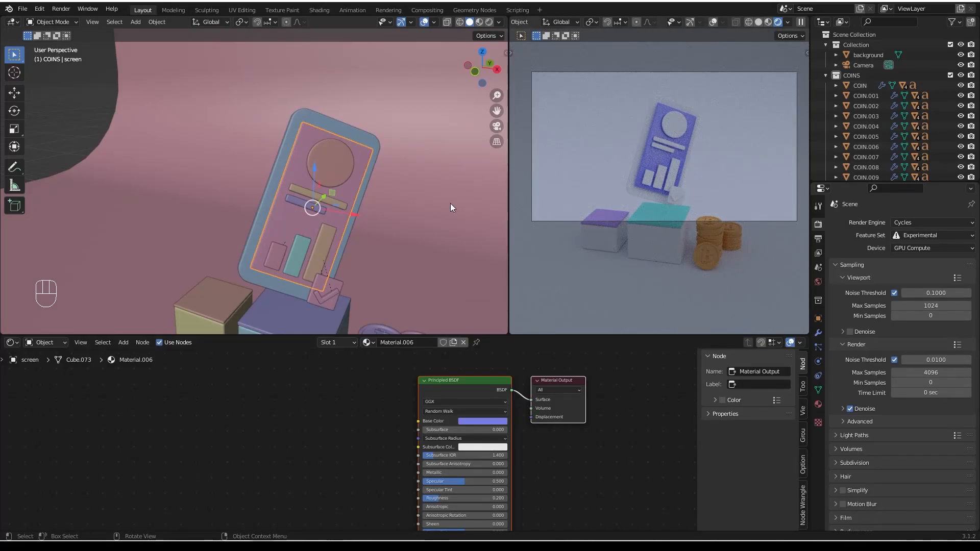
Give the tallest chart bar on the phone screen a new material with roughness 0.2 and a pink base color.
click(319, 258)
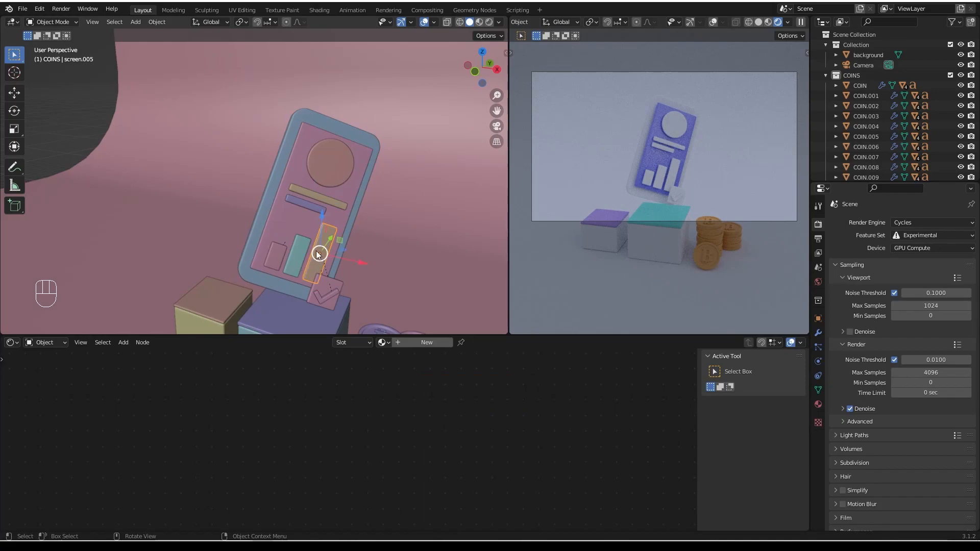
click(426, 343)
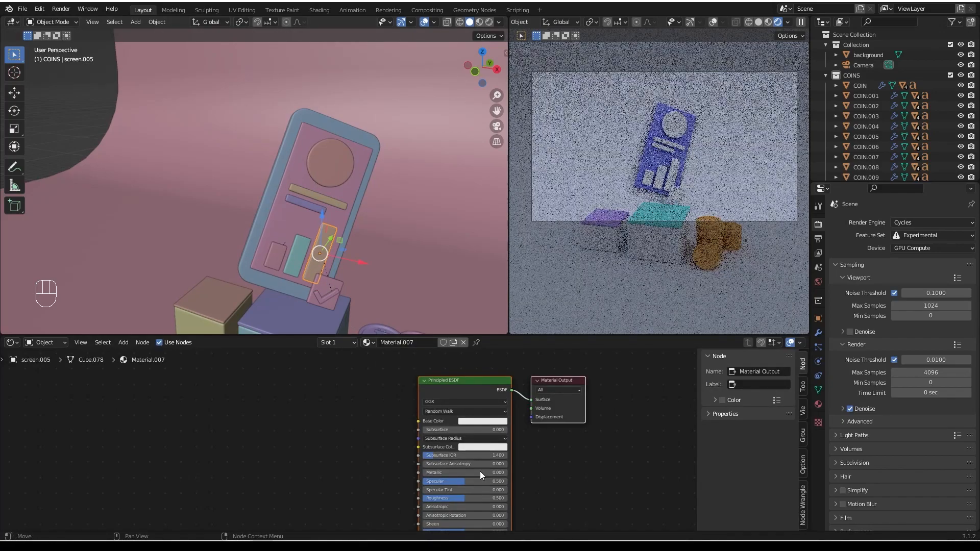
click(432, 498)
text(2)
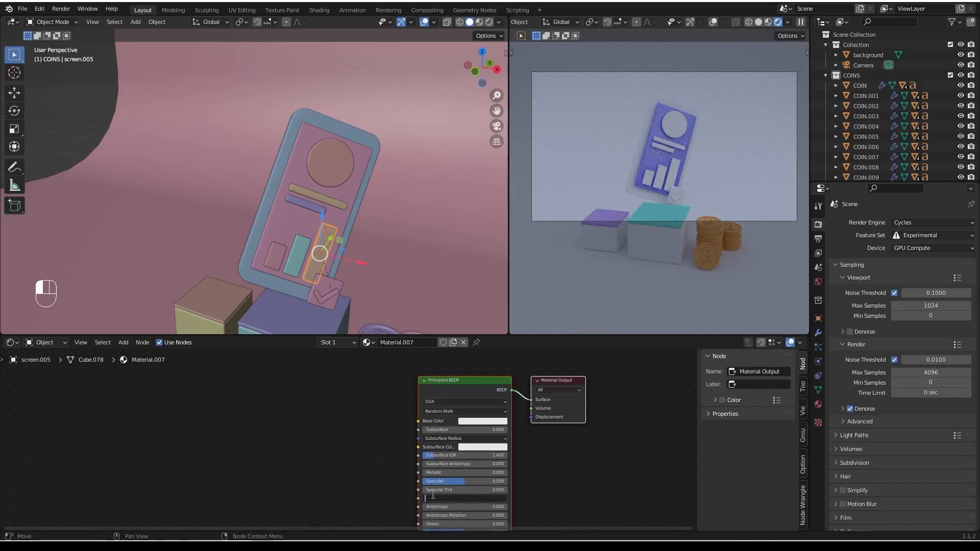
text(.2)
key(Return)
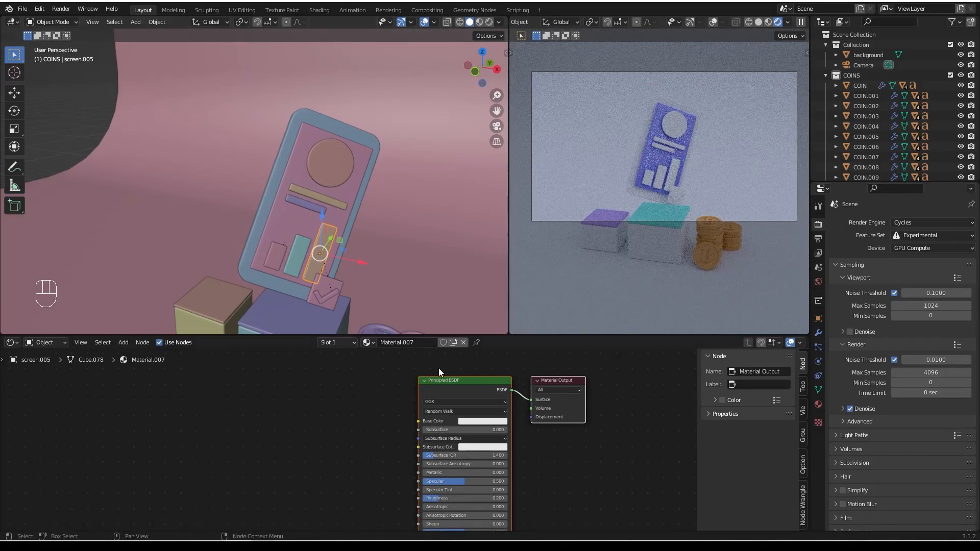
click(475, 421)
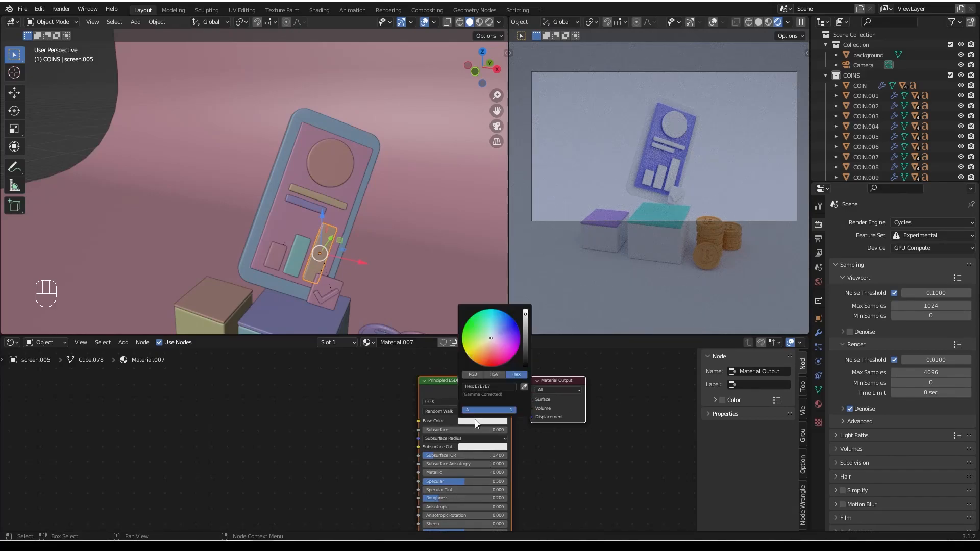
drag(497, 341, 494, 345)
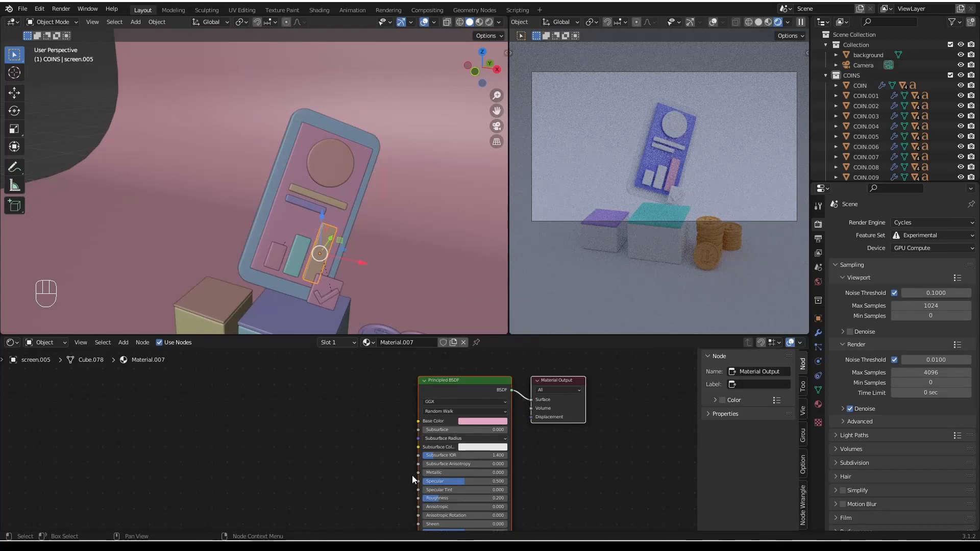
Link the tallest chart bar's pink material to the two shorter chart bars.
click(300, 264)
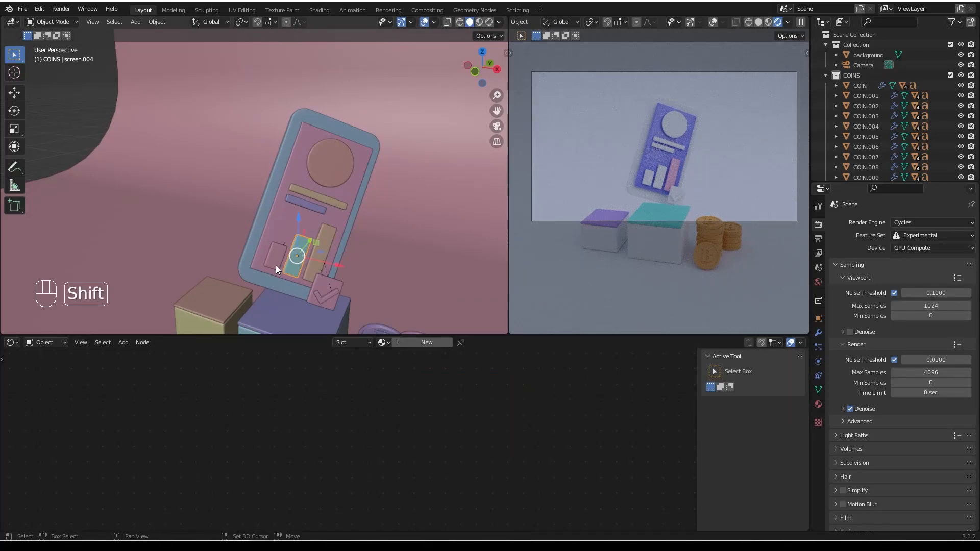
shift+click(329, 243)
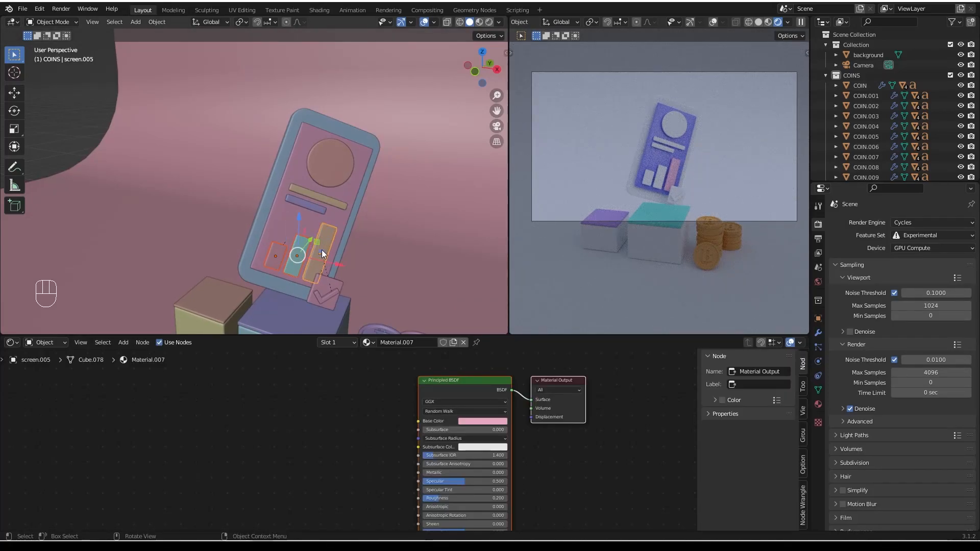
key(ctrl+l)
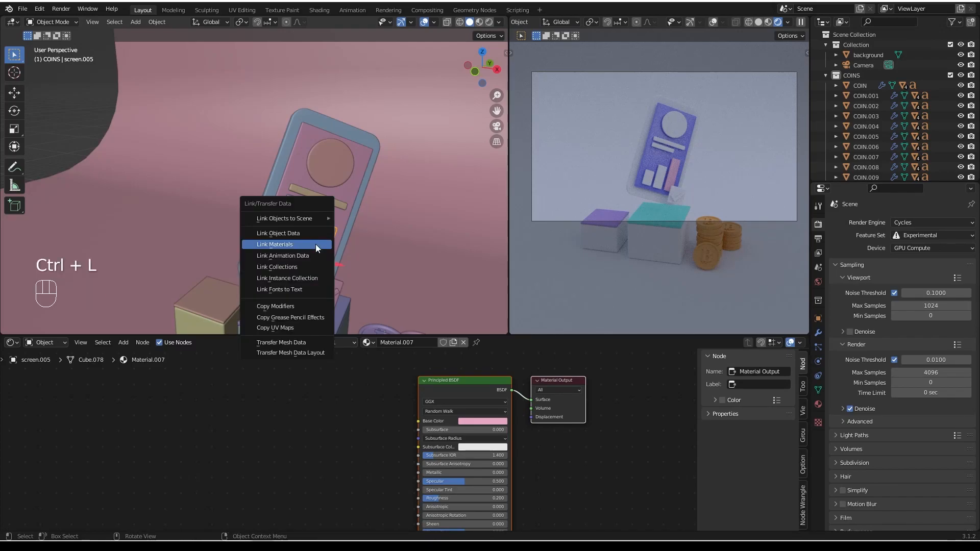
click(315, 244)
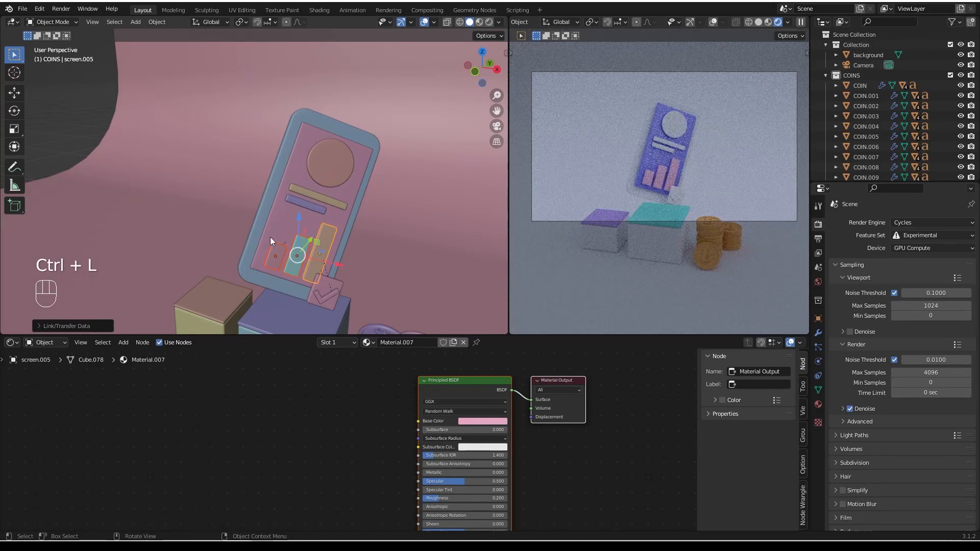
Give the upper, longer text strip on the phone screen a new material with roughness 0.2.
scroll(305, 234, up, 2)
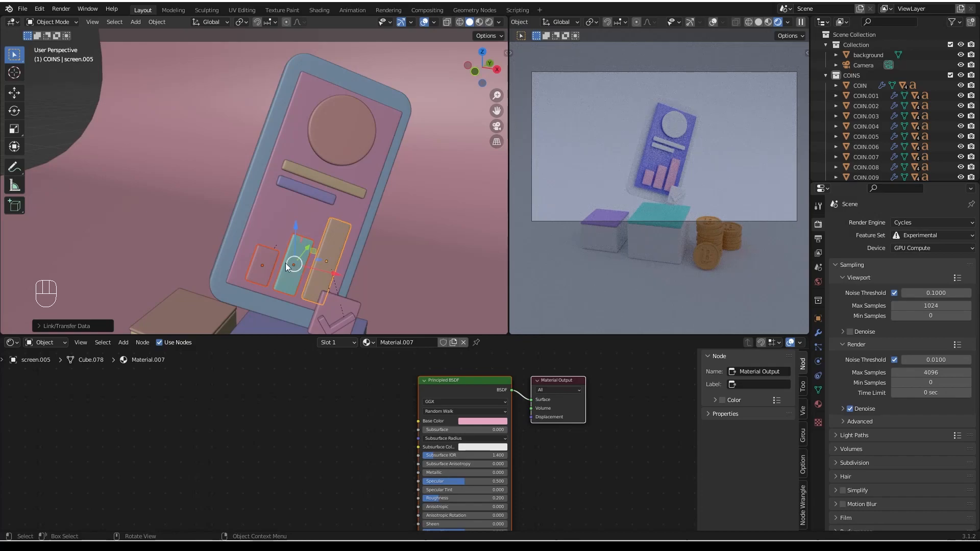
click(317, 180)
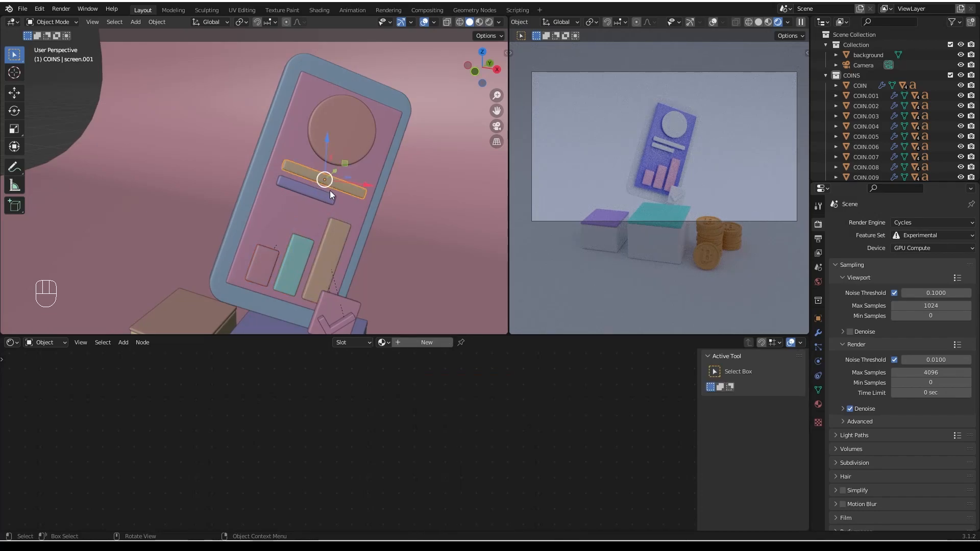
click(419, 342)
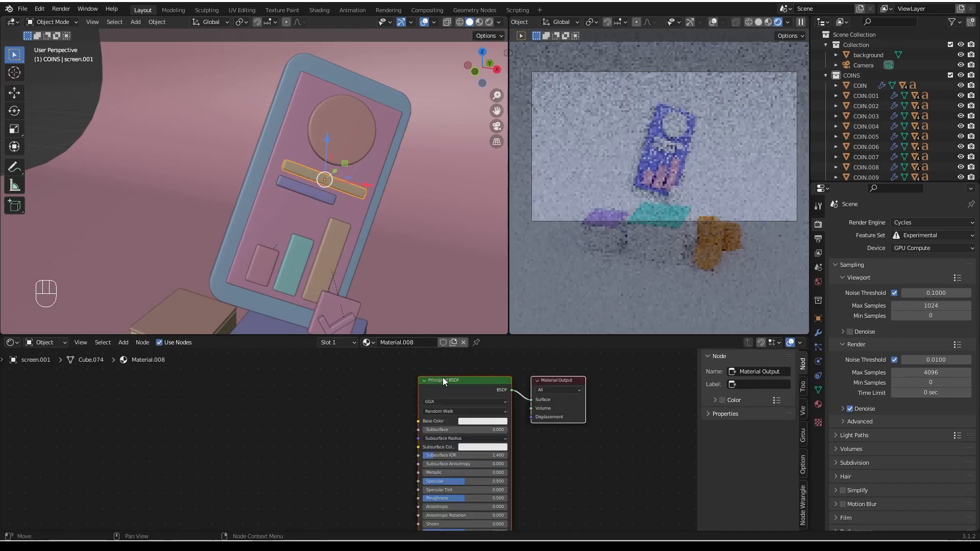
click(461, 498)
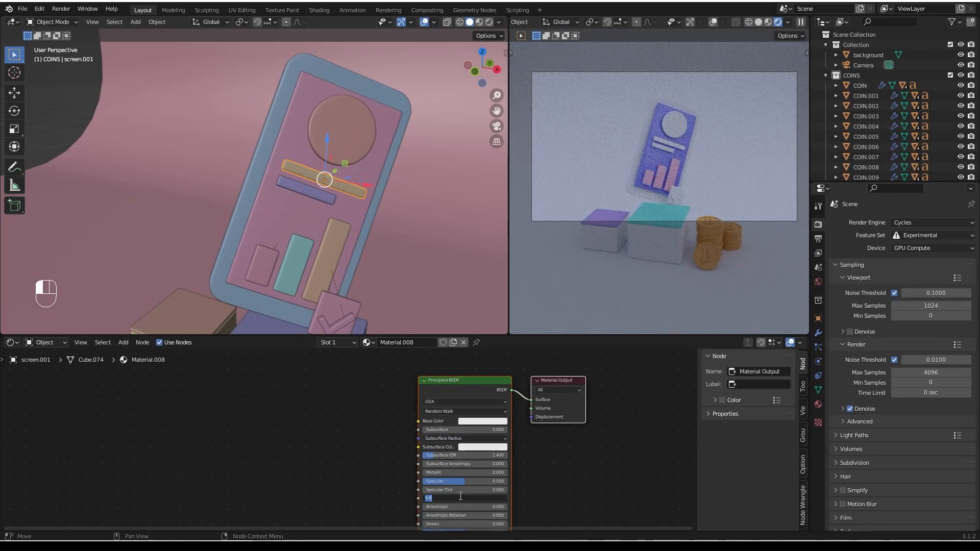
text(0.2)
key(Return)
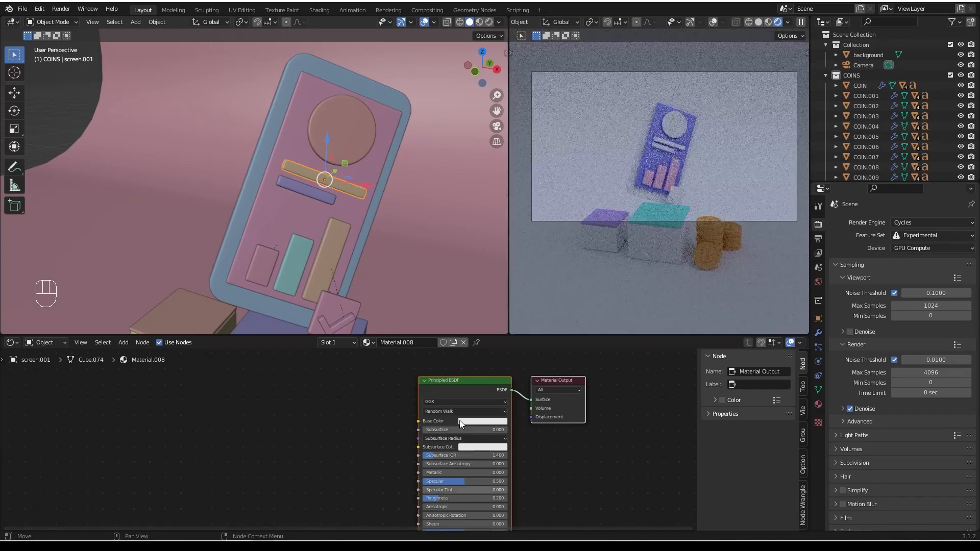
Link the upper text strip's material to the shorter strip below it.
click(289, 184)
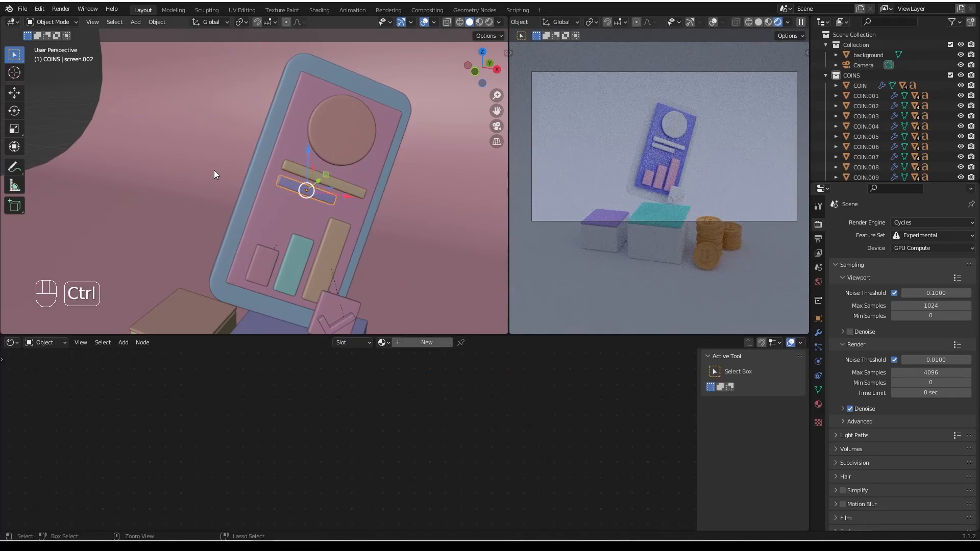
shift+click(297, 171)
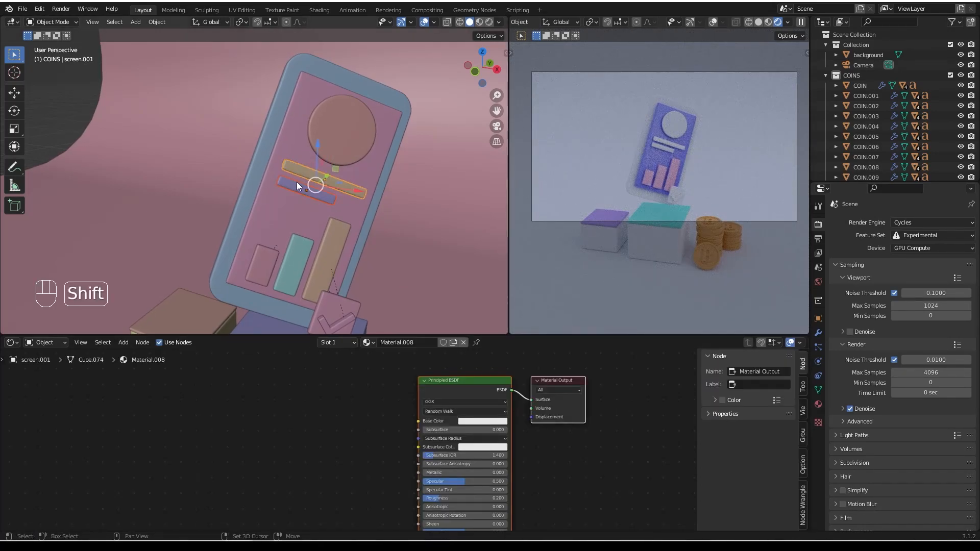
key(ctrl+l)
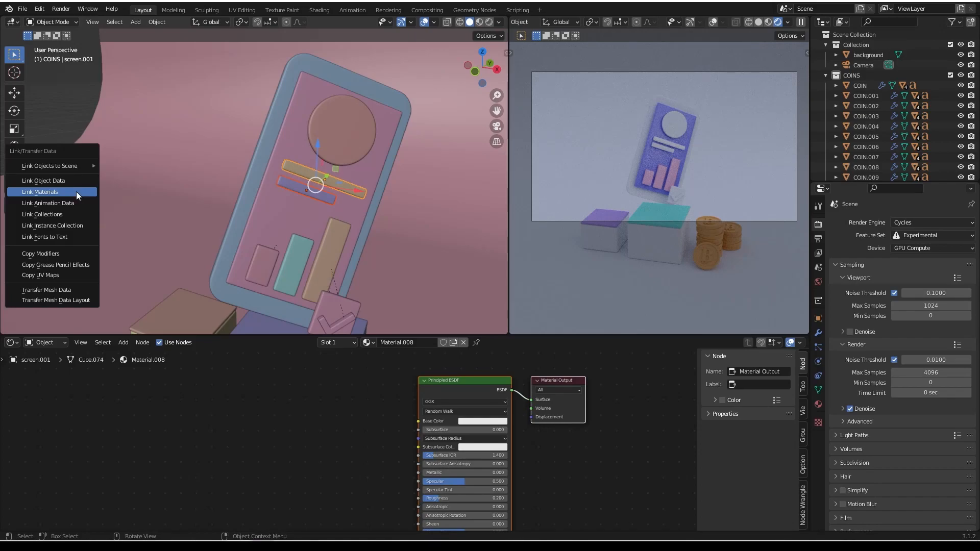
click(76, 191)
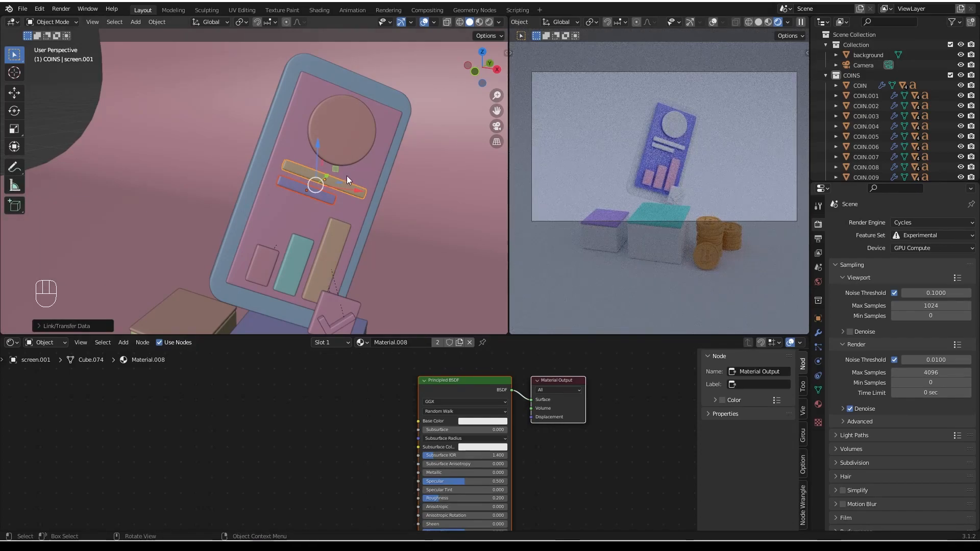
Give the phone's base body a new material with roughness 0.2.
scroll(340, 182, down, 1)
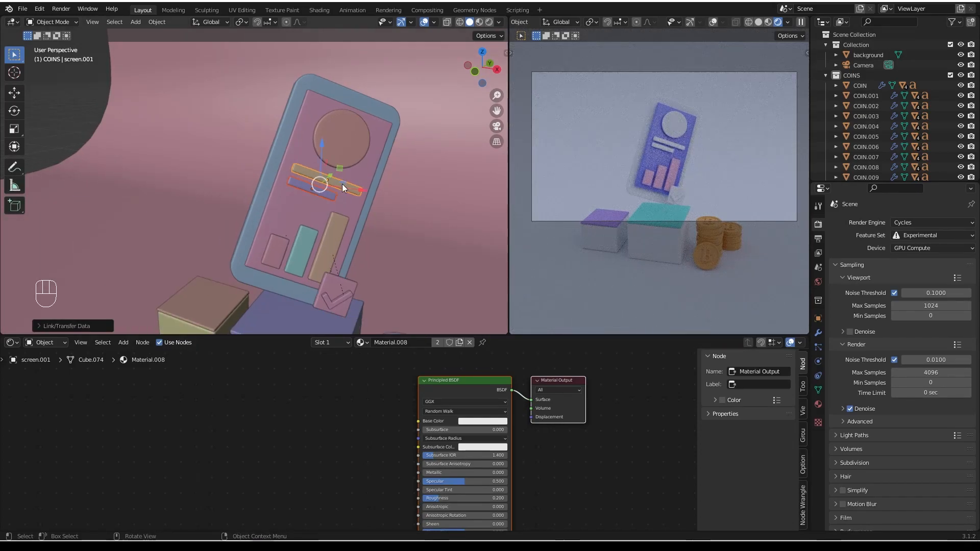
click(384, 116)
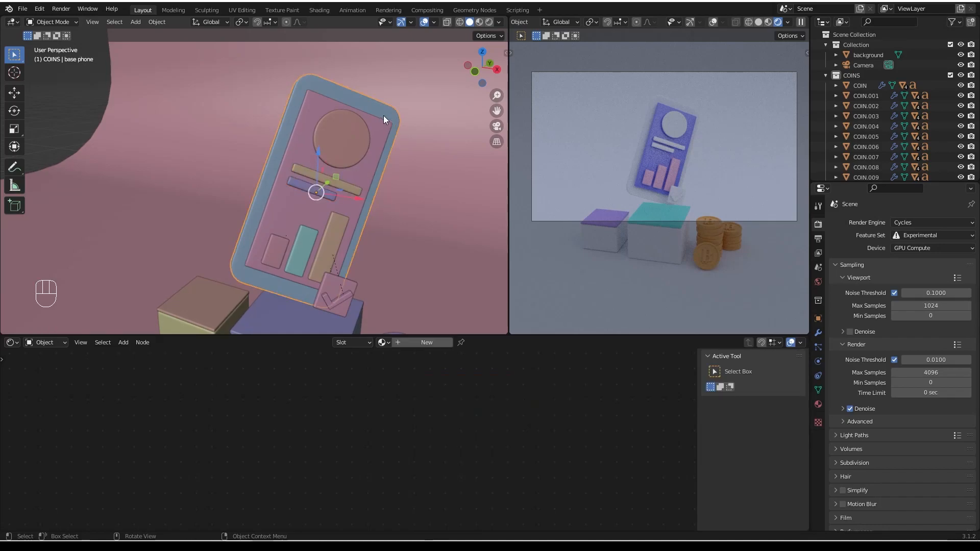
click(420, 340)
scroll(460, 501, up, 1)
click(457, 490)
text(.2)
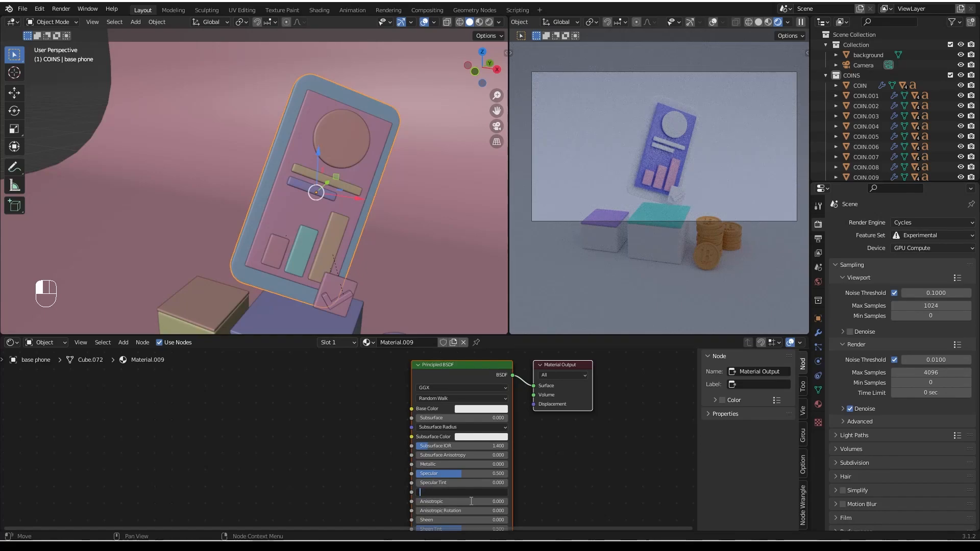
key(Return)
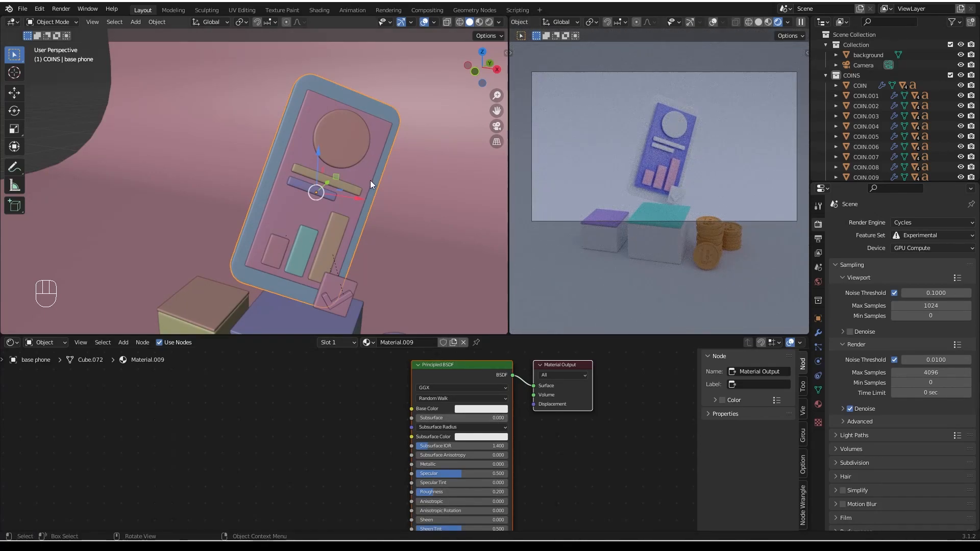
scroll(332, 240, down, 3)
mouse_move(331, 241)
middle_down()
mouse_move(335, 218)
mouse_move(371, 245)
mouse_move(346, 252)
mouse_move(341, 268)
mouse_move(314, 225)
mouse_move(320, 240)
middle_up()
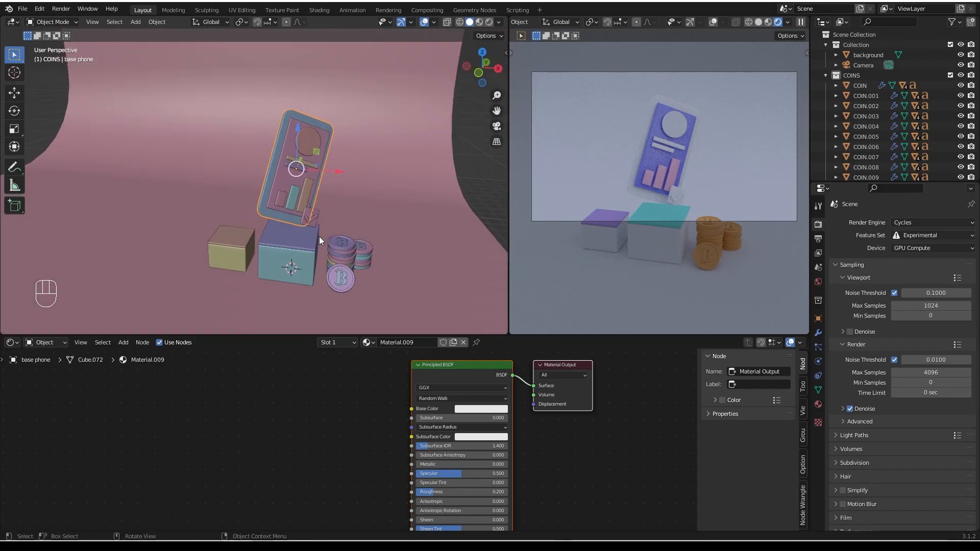
key(ctrl+a)
click(319, 240)
key(shift+a)
mouse_move(256, 236)
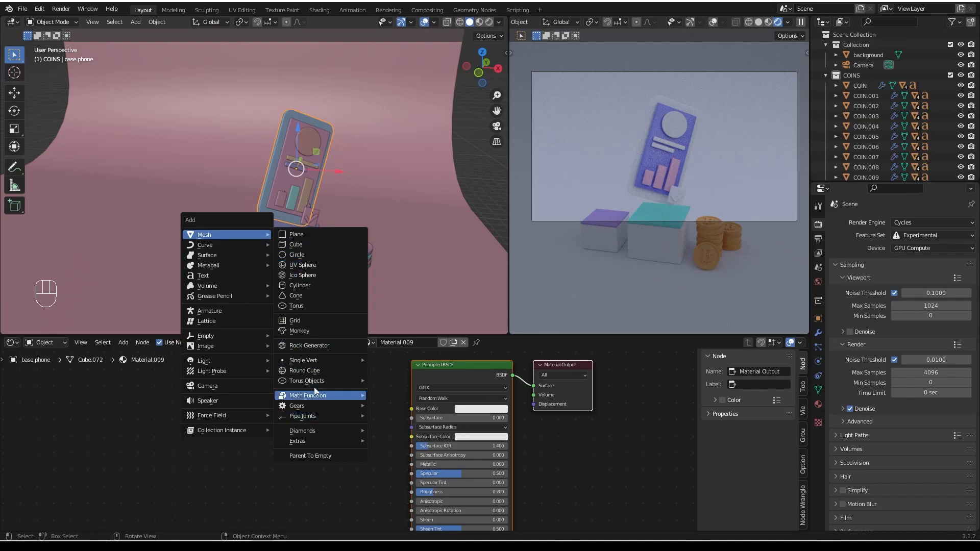
mouse_move(329, 380)
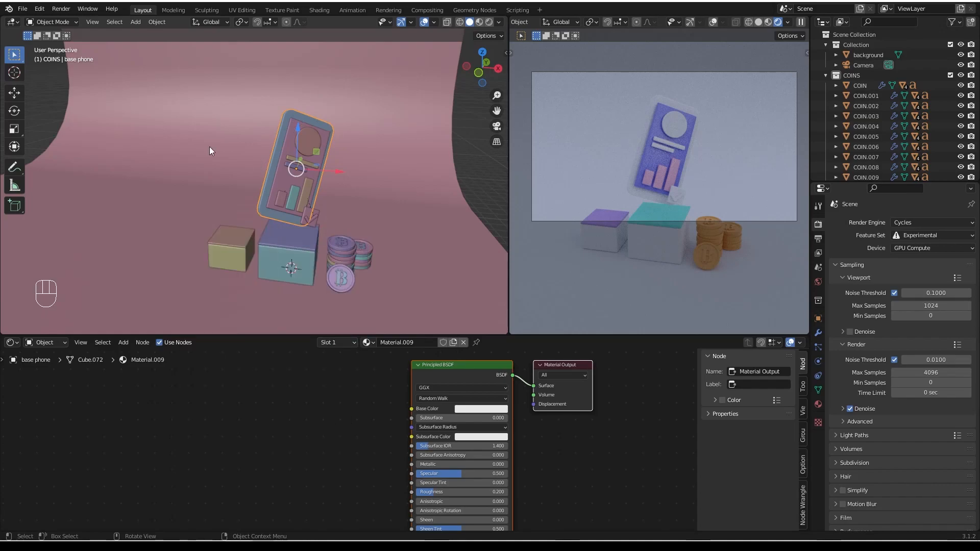
Search the add-ons in the preferences for "EXTRA" to check the Extra Objects add-ons.
click(38, 10)
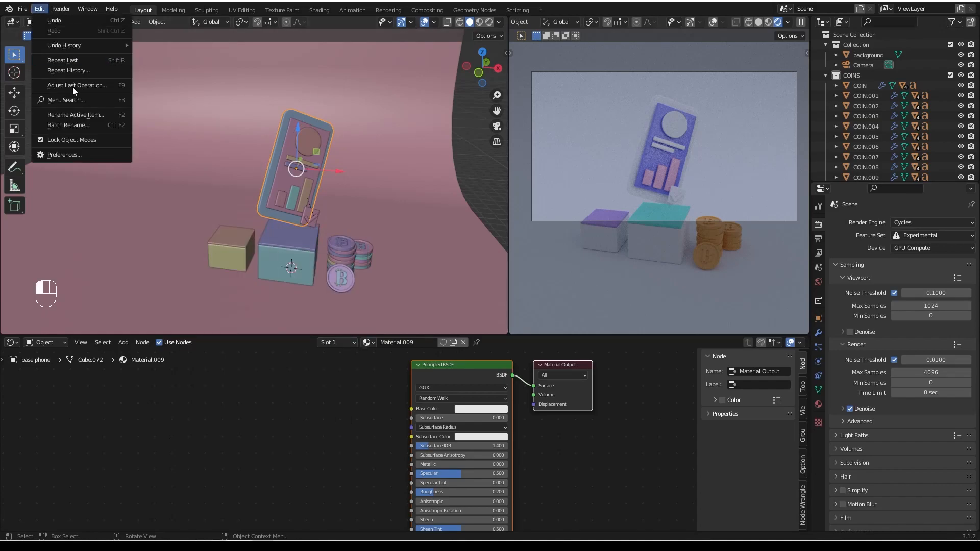
click(77, 155)
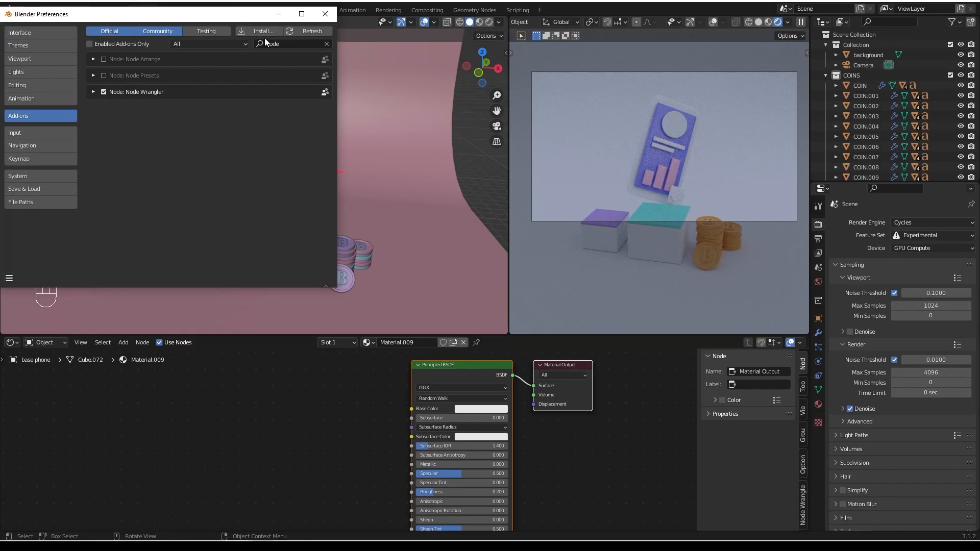
key(BackSpace)
key(BackSpace)
key(BackSpace)
key(BackSpace)
text(EXTRA)
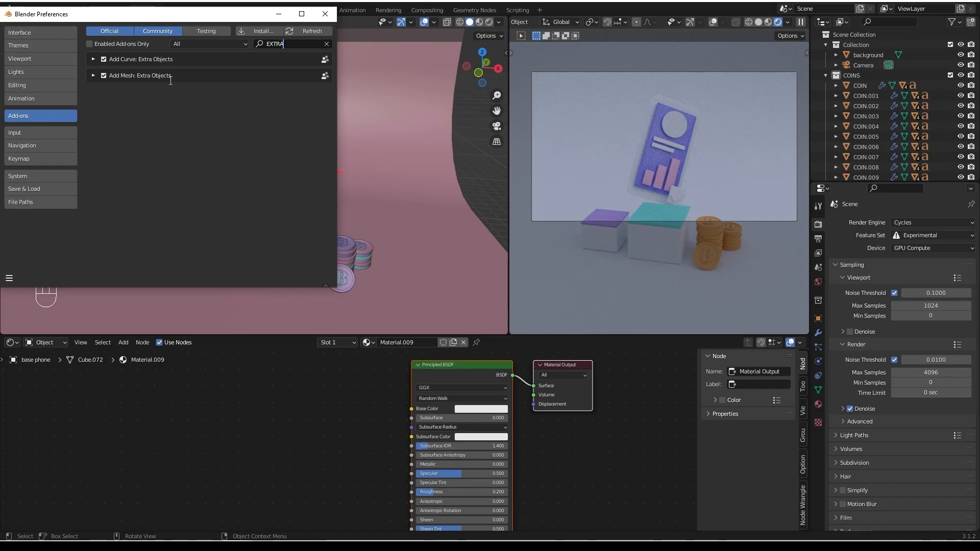
click(326, 13)
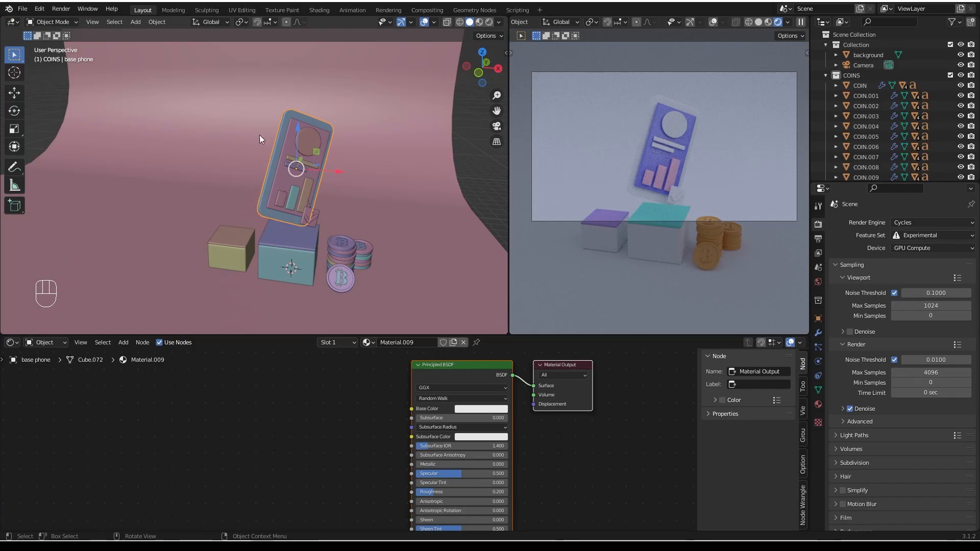
Add a Torus Knot mesh to the scene.
key(shift+a)
mouse_move(250, 179)
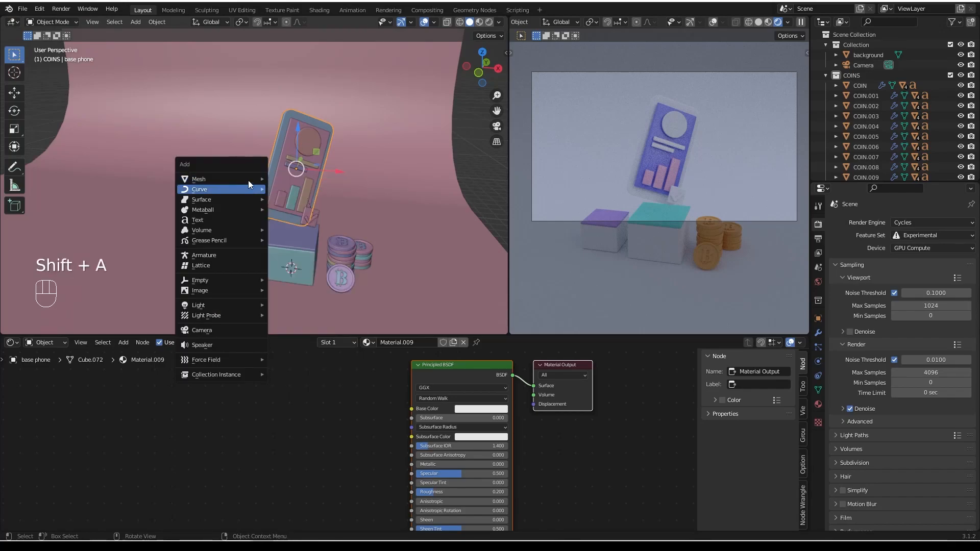
mouse_move(331, 326)
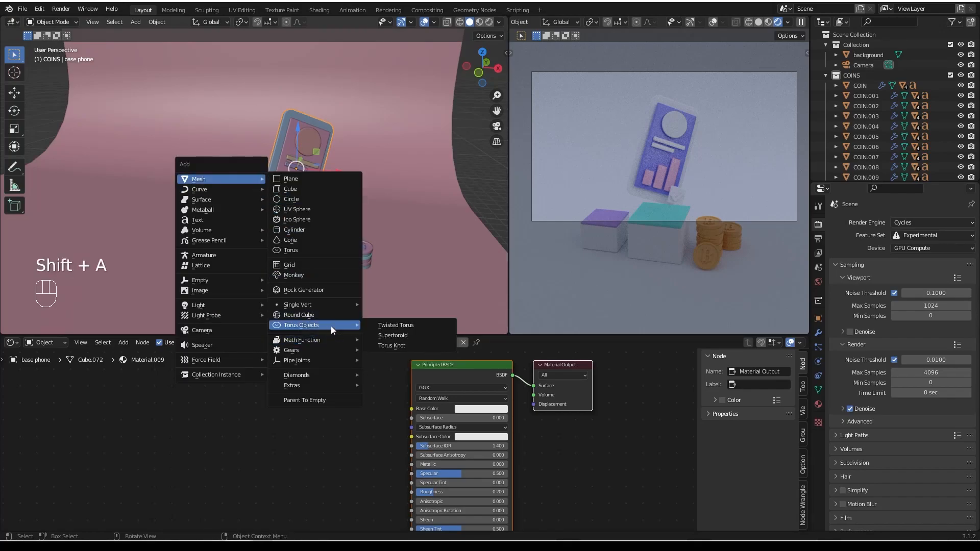
click(396, 344)
mouse_move(323, 238)
middle_down()
mouse_move(310, 238)
mouse_move(331, 235)
middle_up()
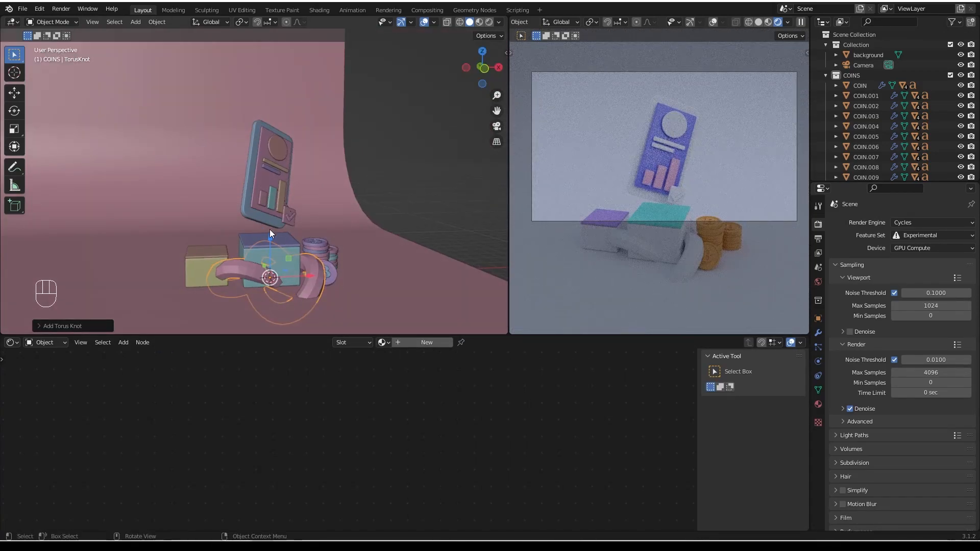
Move the torus knot above the smaller box and scale it down to roughly the box's width.
drag(272, 235, 220, 209)
key(s)
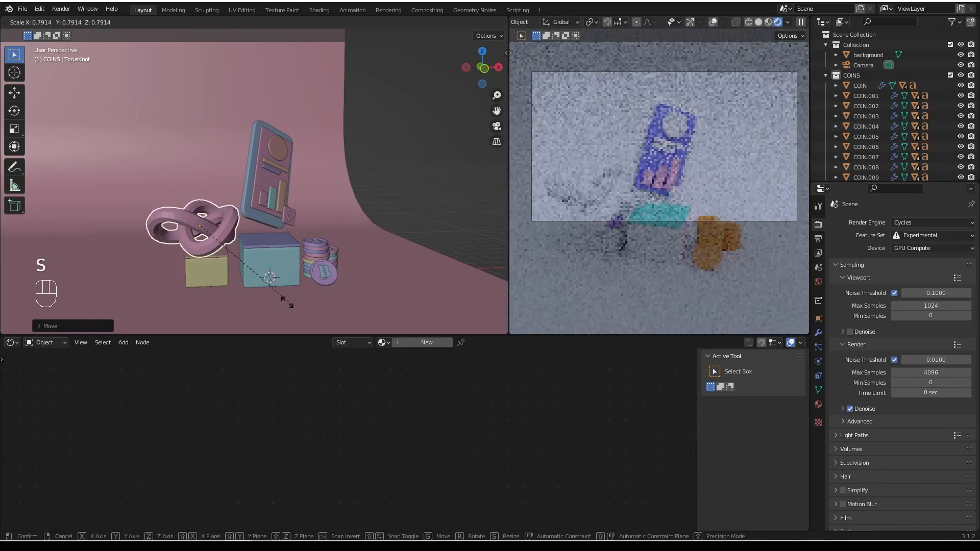
click(240, 281)
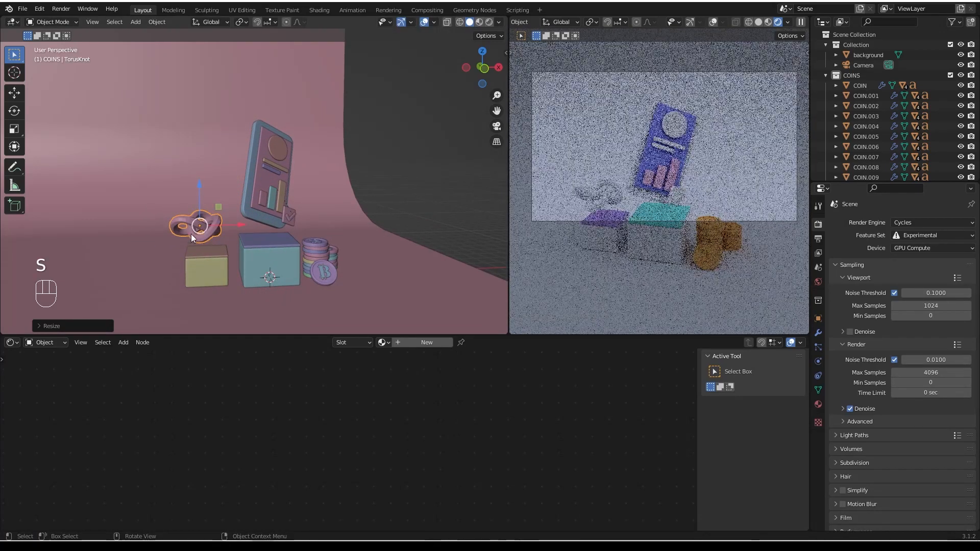
In the front view, lower the torus knot onto the smaller box and centre it horizontally over the box.
middle_drag(190, 234, 167, 262)
scroll(166, 261, up, 4)
middle_drag(302, 241, 263, 174)
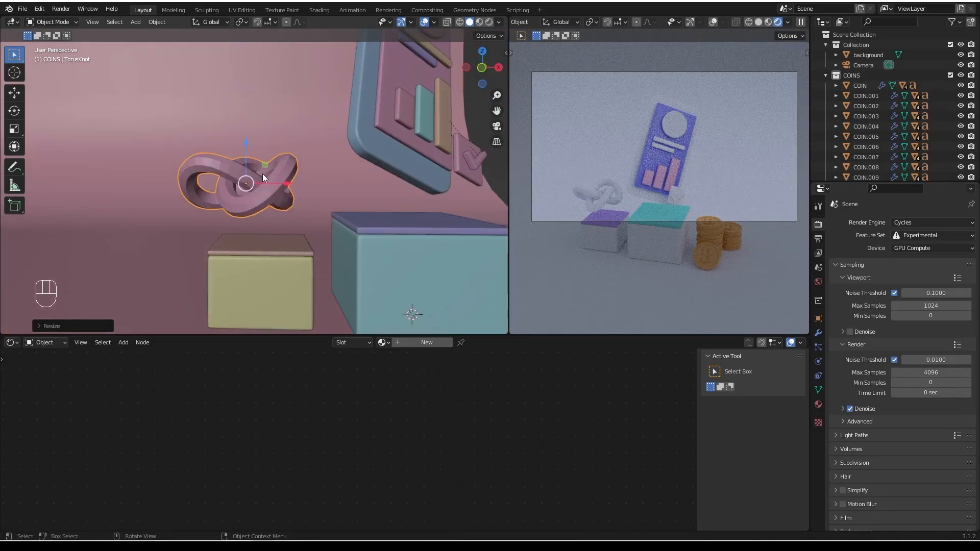
click(482, 71)
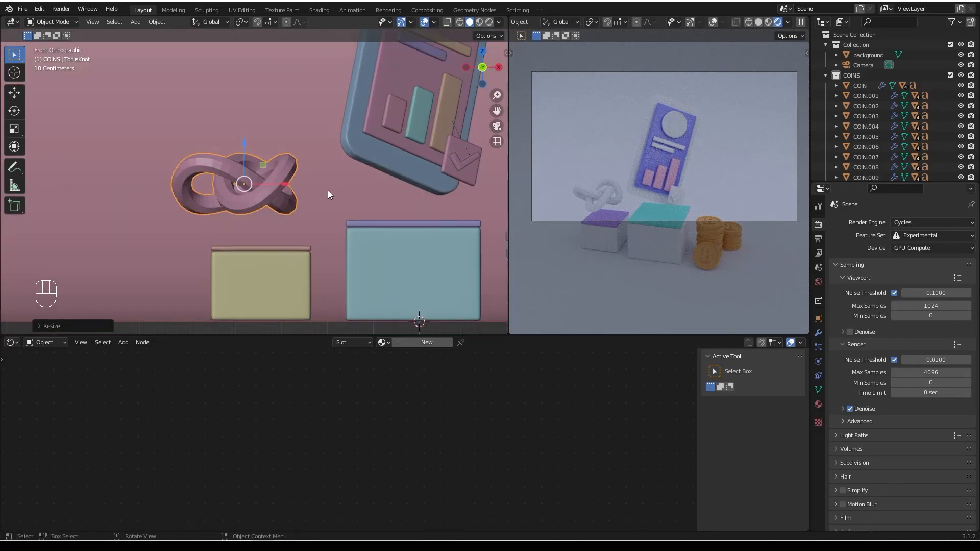
scroll(244, 148, up, 2)
drag(252, 141, 266, 189)
drag(295, 227, 327, 228)
Shade the torus knot smooth and add a Subdivision Surface modifier to it.
middle_drag(335, 250, 293, 252)
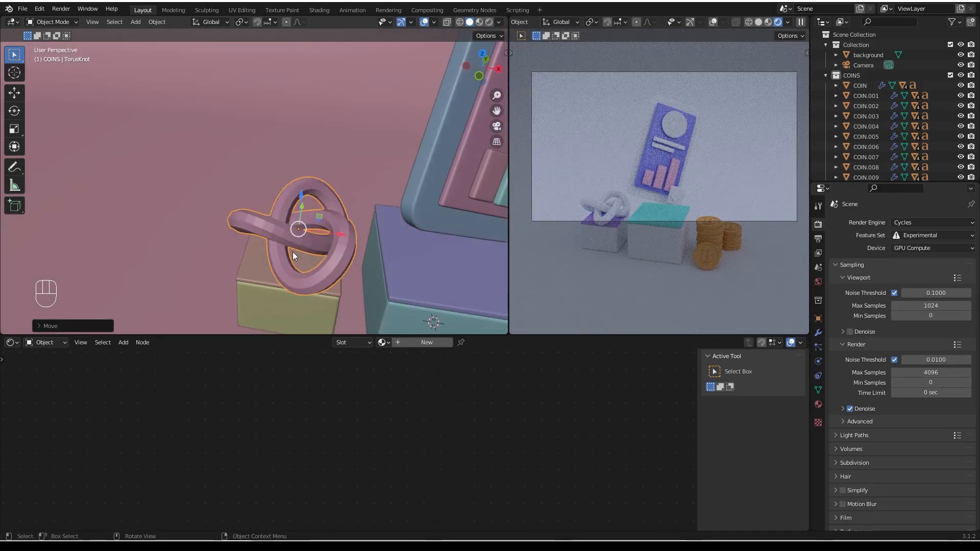
right_click(335, 241)
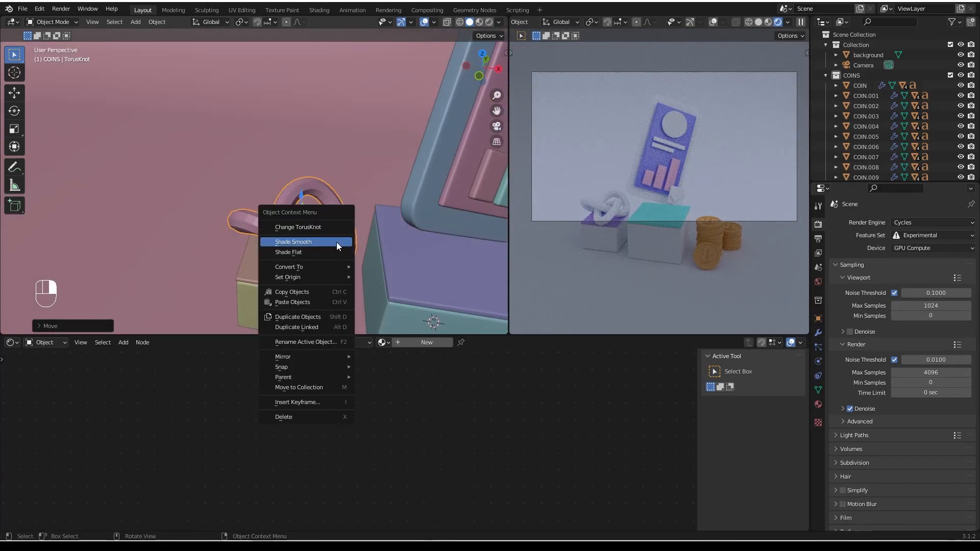
click(335, 241)
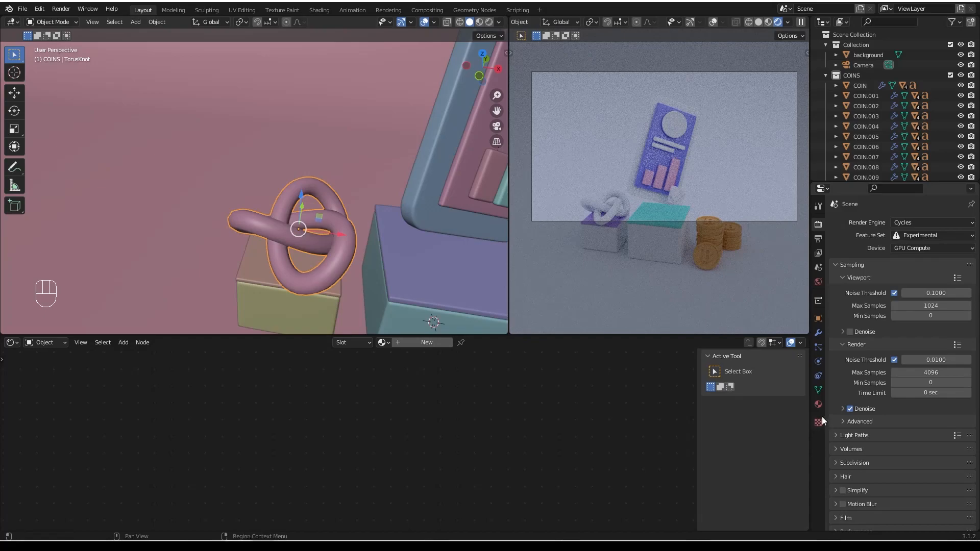
click(818, 390)
click(818, 333)
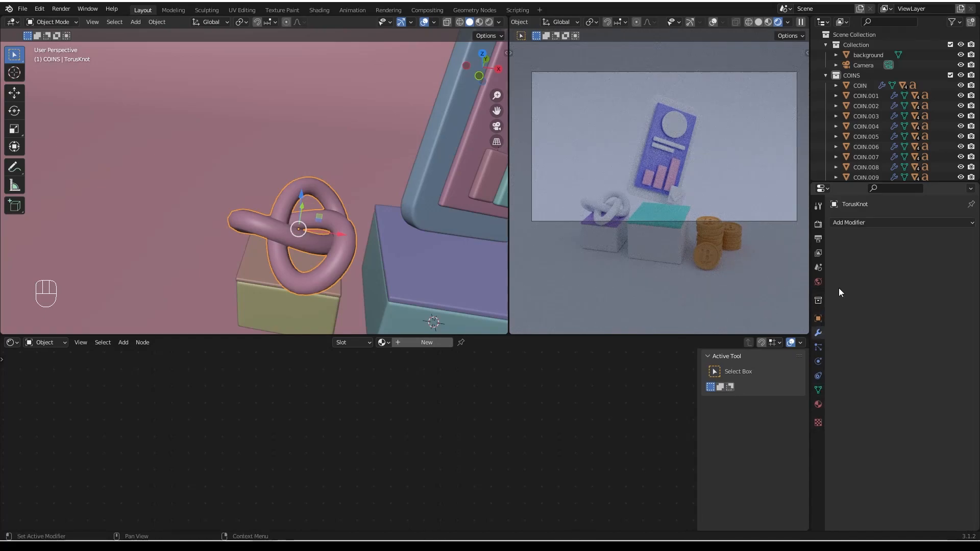
click(872, 222)
click(781, 408)
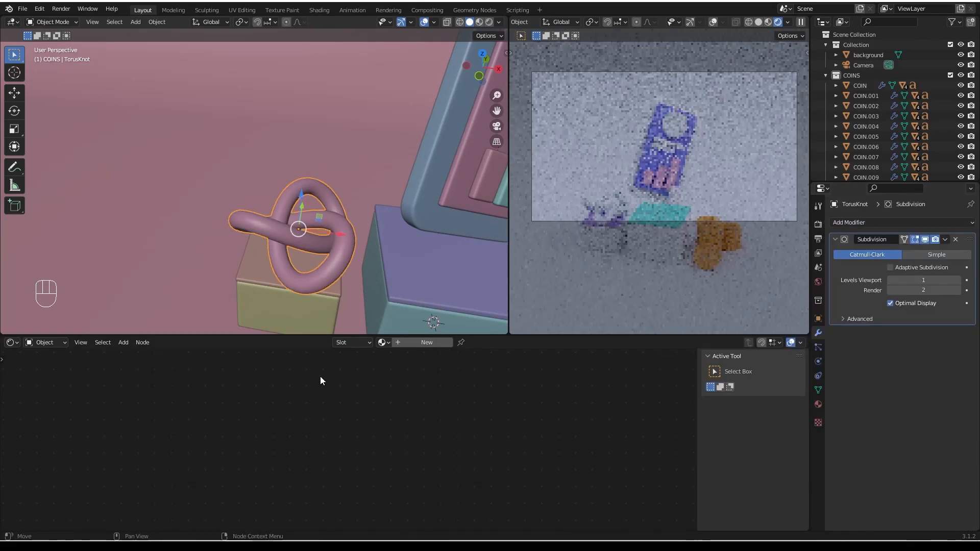
Link the teal material of the larger box's lid to the torus knot.
middle_drag(277, 306, 287, 259)
scroll(276, 268, down, 3)
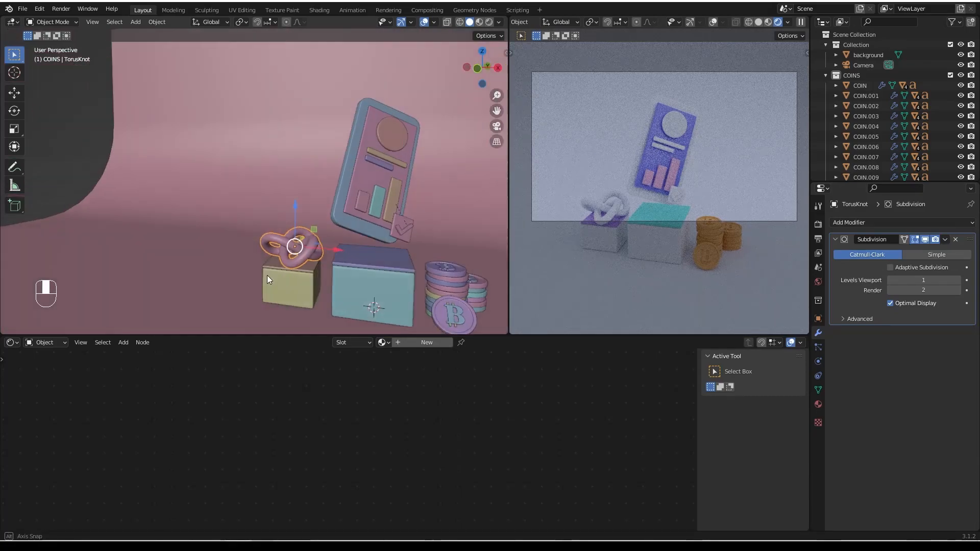
mouse_move(661, 189)
shift+middle_down()
mouse_move(661, 143)
mouse_move(650, 154)
mouse_move(657, 177)
shift+middle_up()
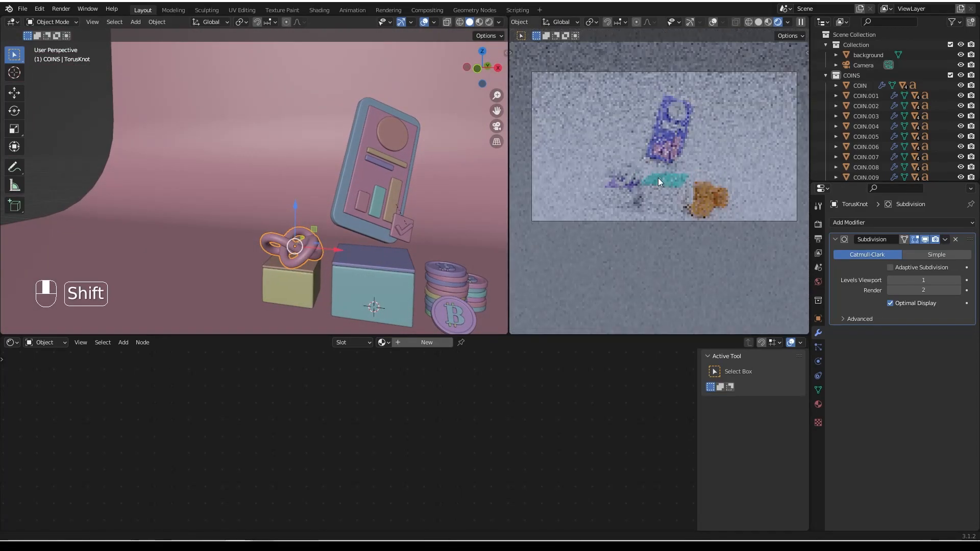
shift+click(356, 256)
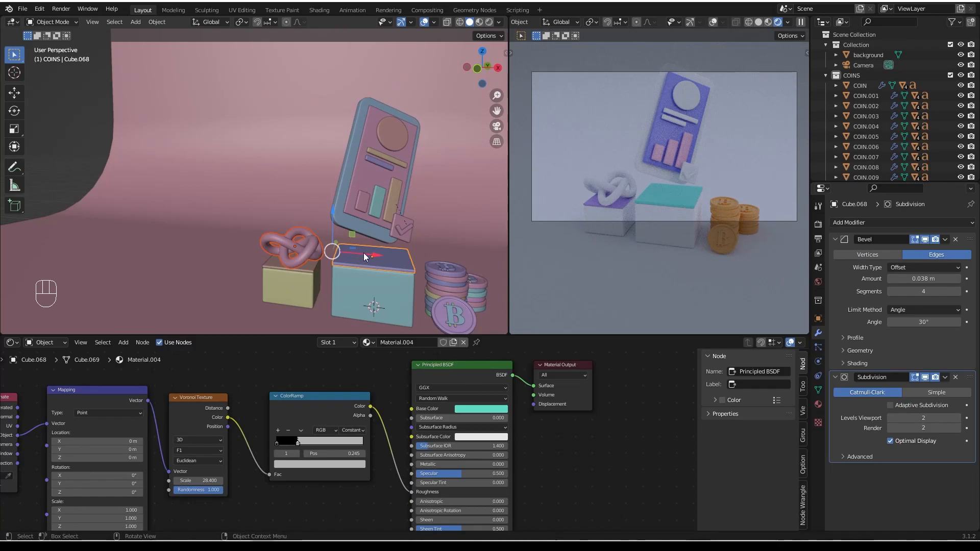
scroll(377, 257, up, 2)
key(ctrl+l)
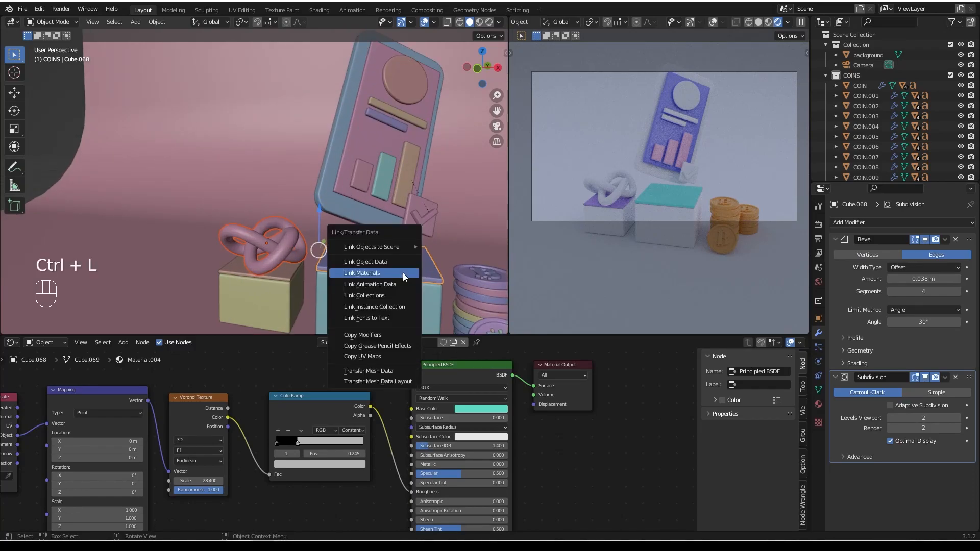
click(402, 272)
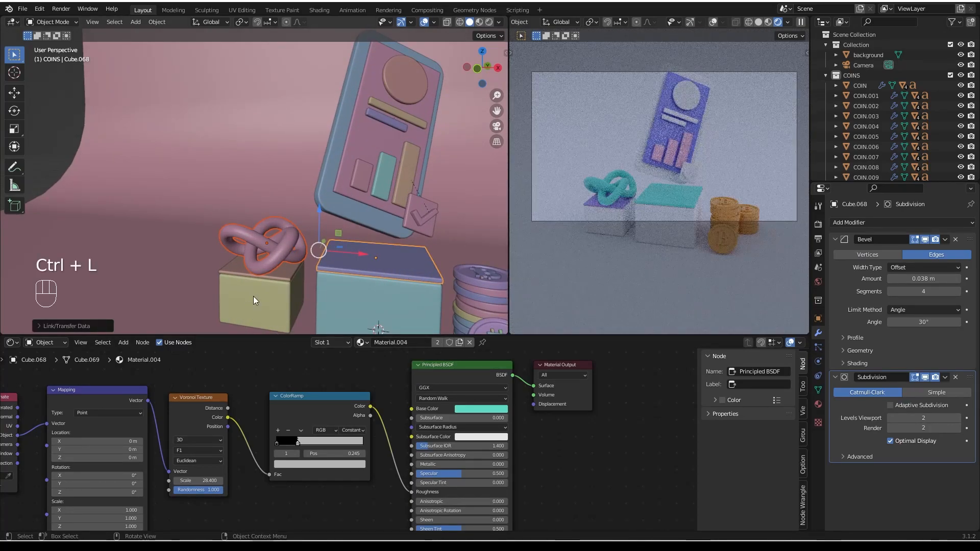
Make the torus knot's material a separate copy and change its base color to near white.
click(278, 267)
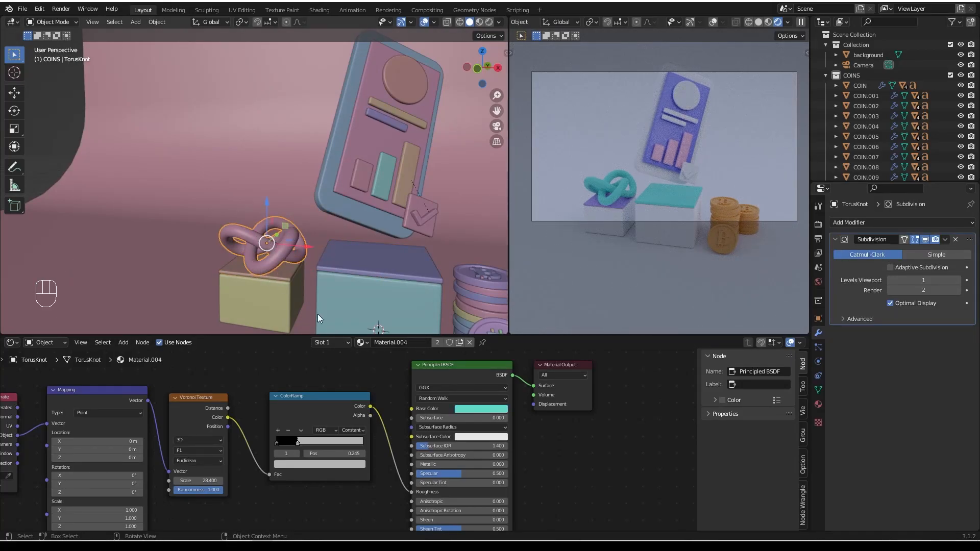
click(459, 342)
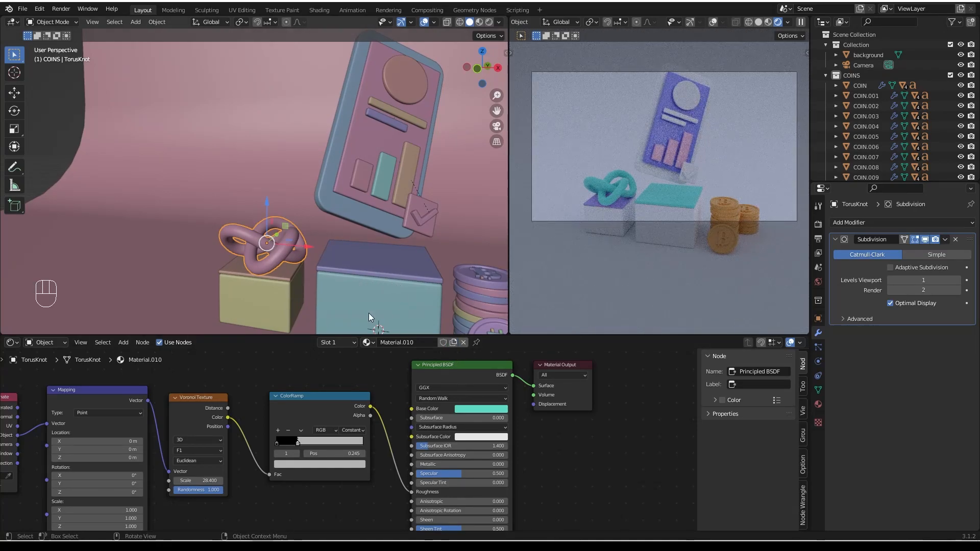
click(473, 408)
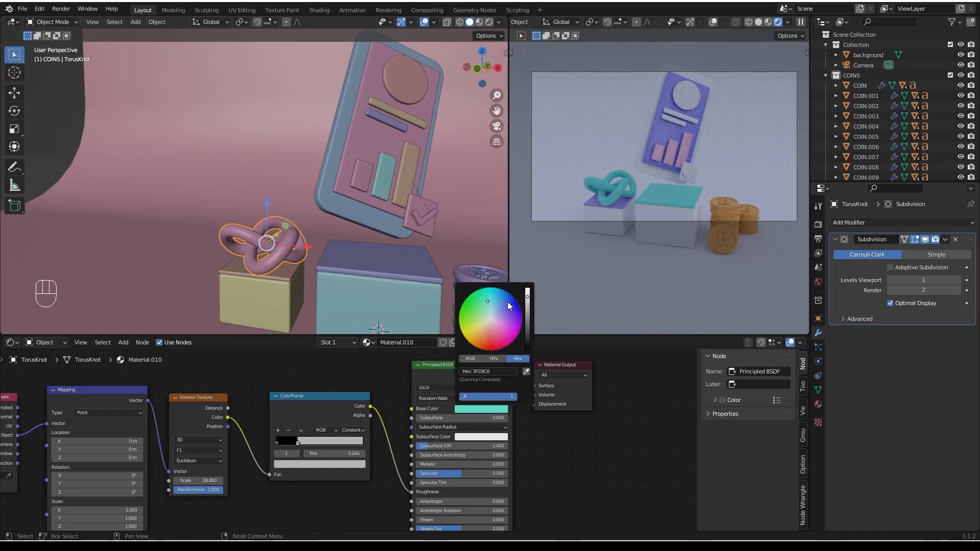
drag(488, 304, 491, 322)
Duplicate the ColorRamp node in the torus knot's material and place the copy above the original.
scroll(305, 478, down, 2)
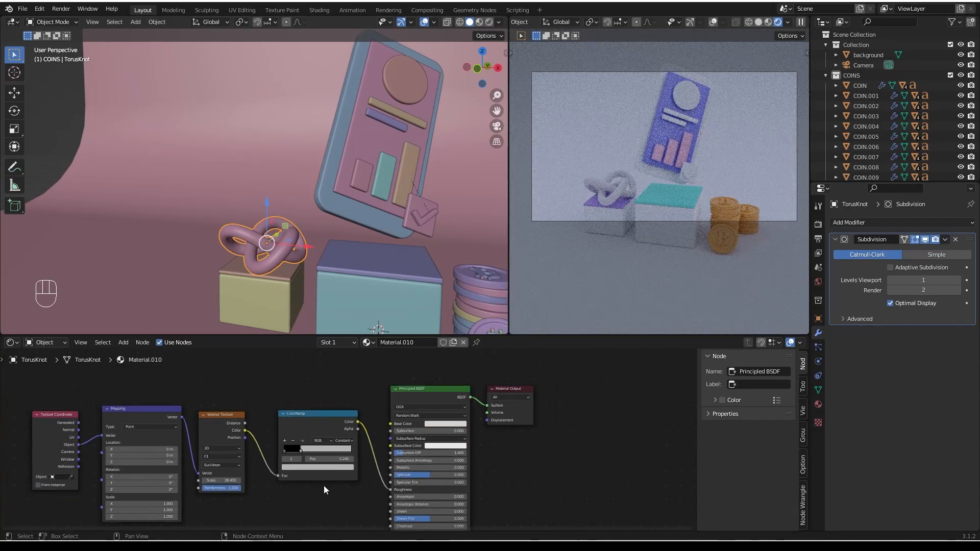
drag(355, 379, 342, 402)
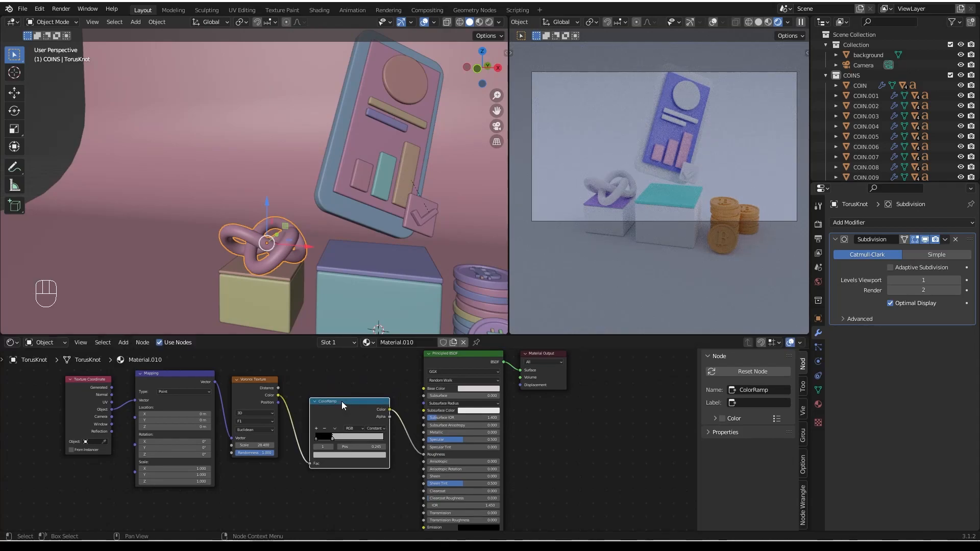
scroll(345, 412, down, 1)
middle_drag(341, 399, 340, 455)
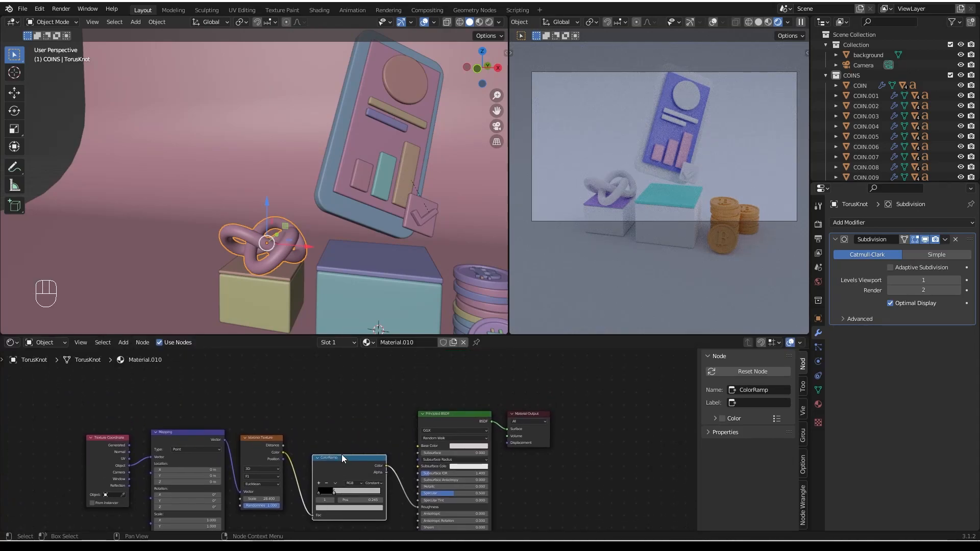
key(shift+d)
click(317, 439)
scroll(317, 439, up, 1)
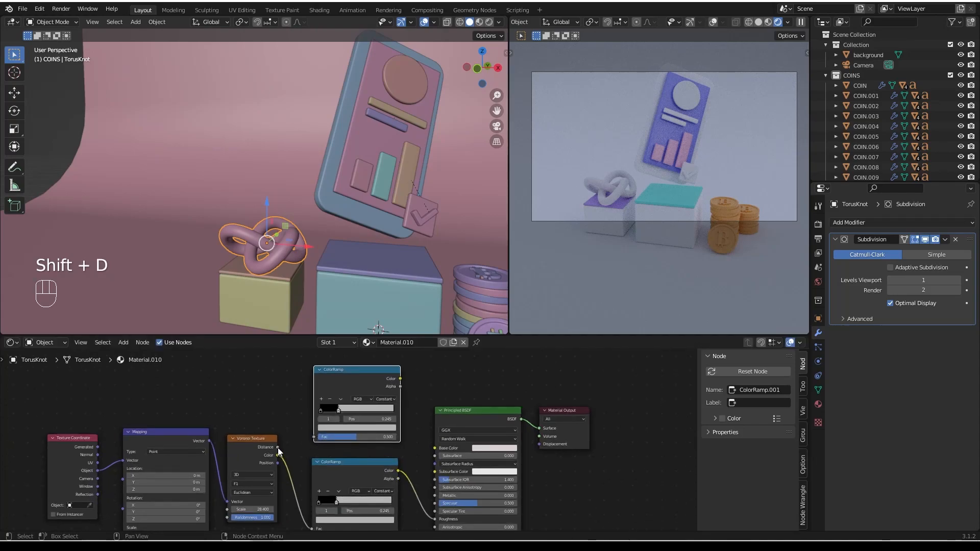
Connect the Voronoi Texture's Color to the duplicated ColorRamp's Fac, and that ramp's Color to the Principled BSDF's Base Color.
drag(277, 455, 314, 437)
drag(399, 379, 407, 394)
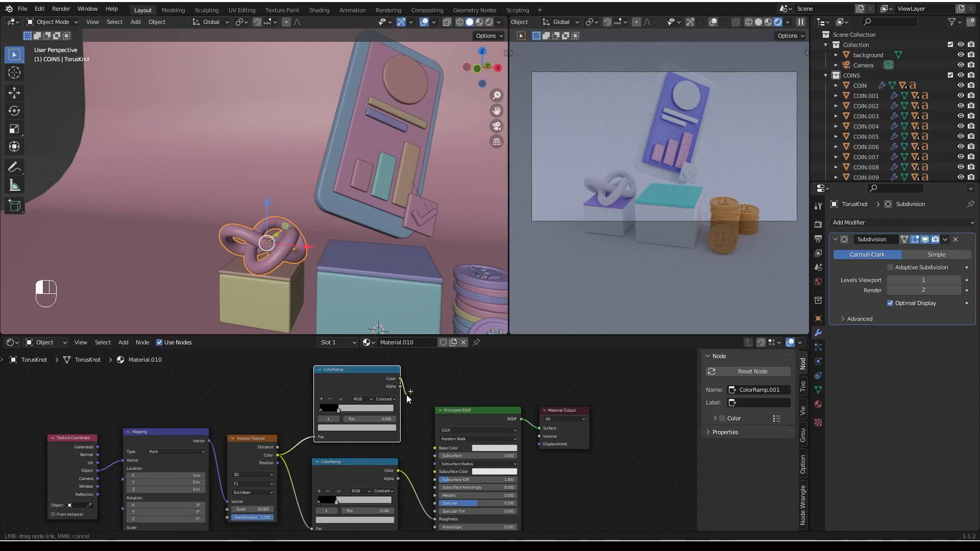
drag(436, 452, 434, 448)
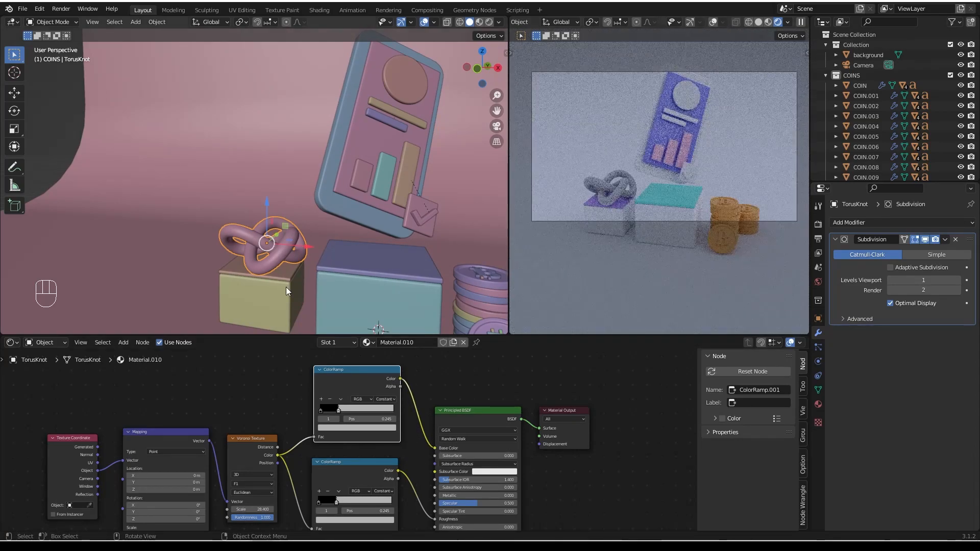
Set the light stop of the upper ColorRamp to pure white, FFFFFF.
scroll(341, 405, up, 1)
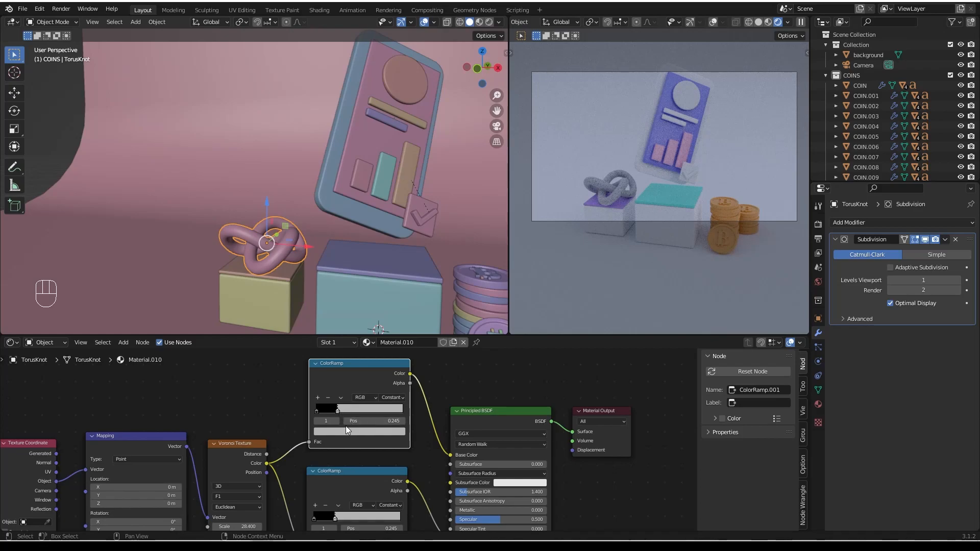
click(348, 431)
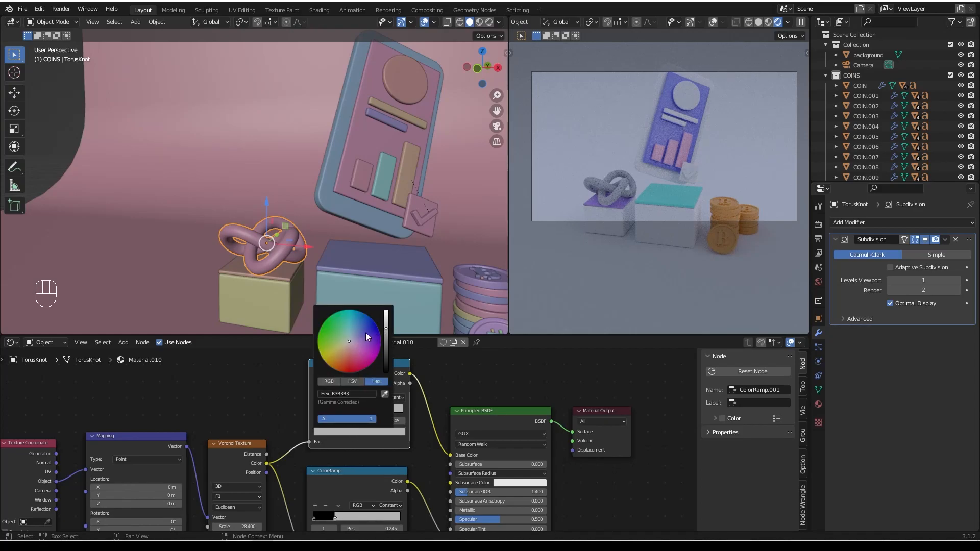
drag(385, 331, 387, 312)
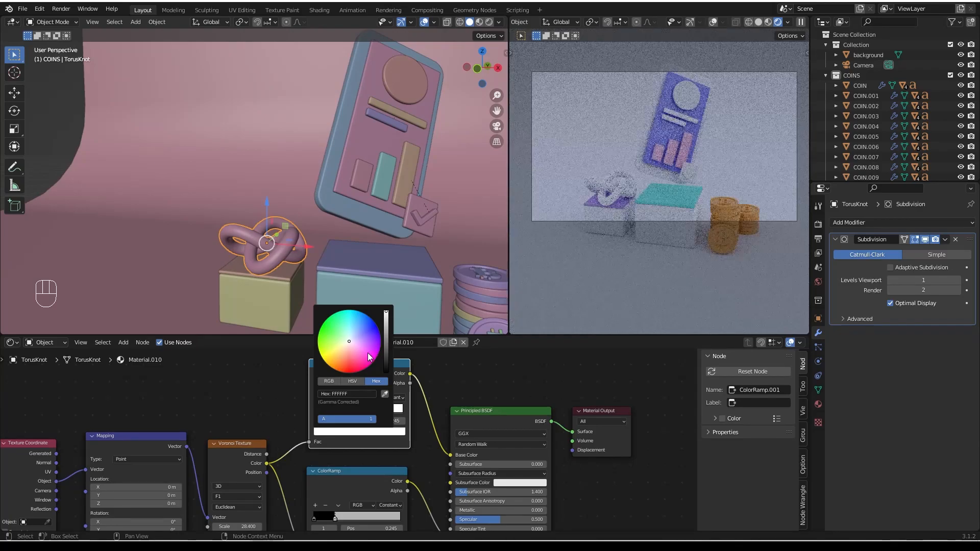
click(329, 431)
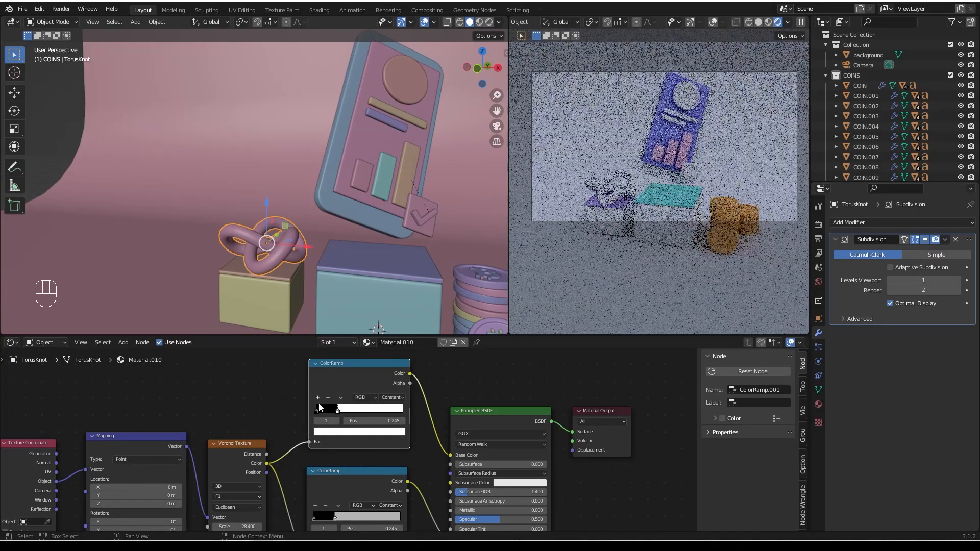
Change the dark stop of the upper ColorRamp to a soft pink in the torus knot's material.
click(322, 410)
click(327, 432)
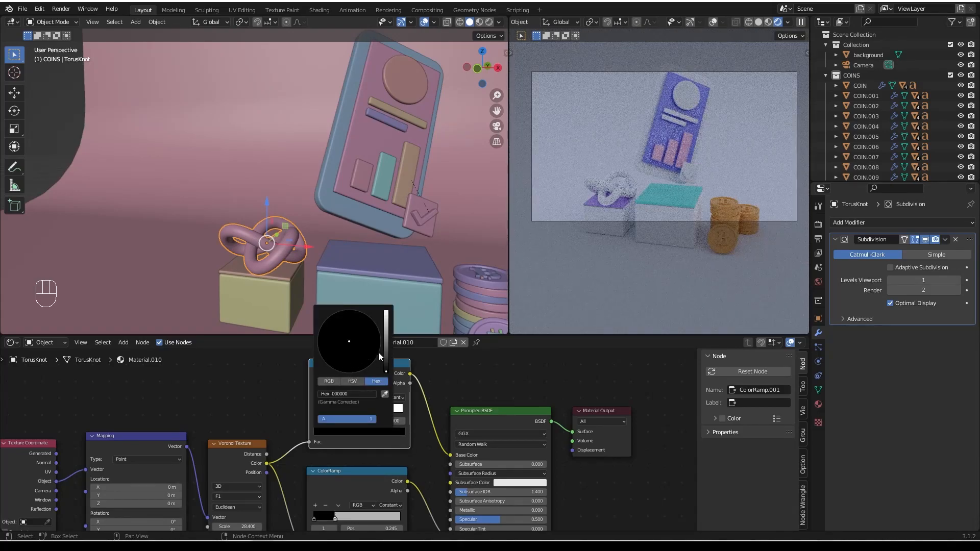
drag(386, 355, 354, 347)
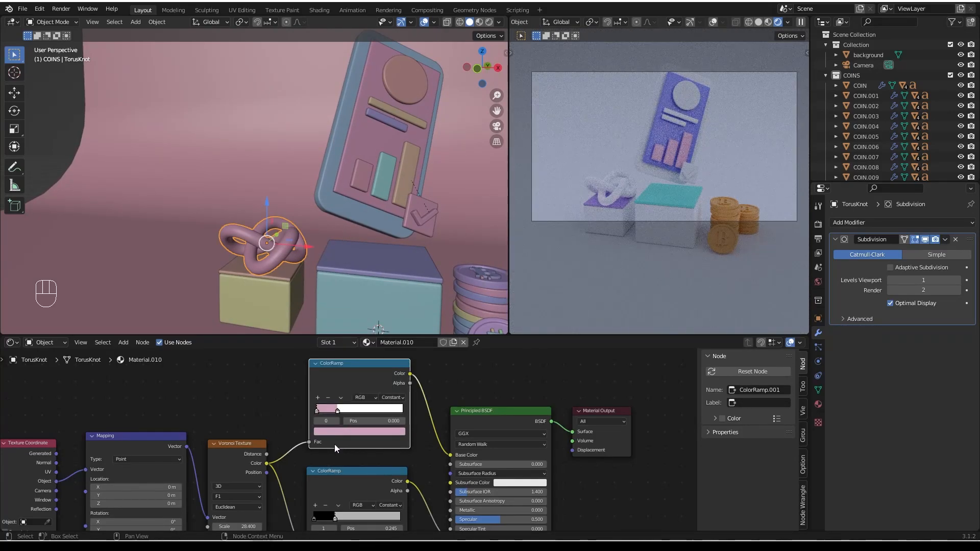
Examine the torus knot's speckled material close up in the rendered view and review its texture nodes.
middle_drag(296, 506, 328, 506)
scroll(577, 195, up, 4)
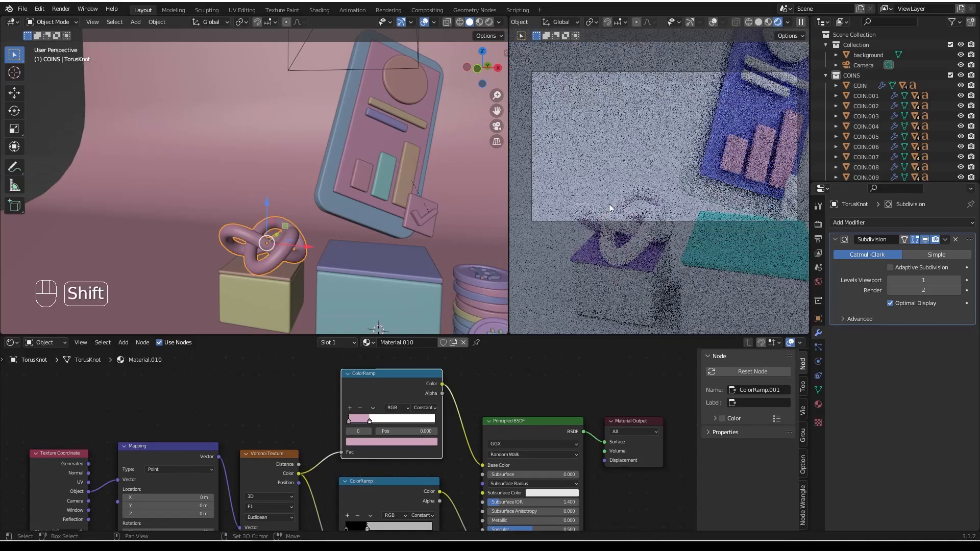
shift+middle_drag(611, 210, 617, 148)
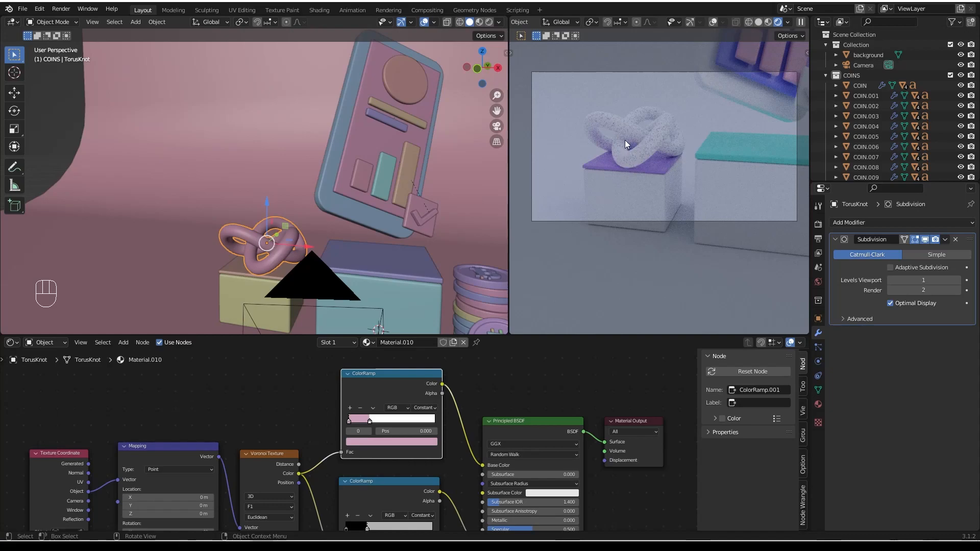
middle_drag(99, 481, 154, 416)
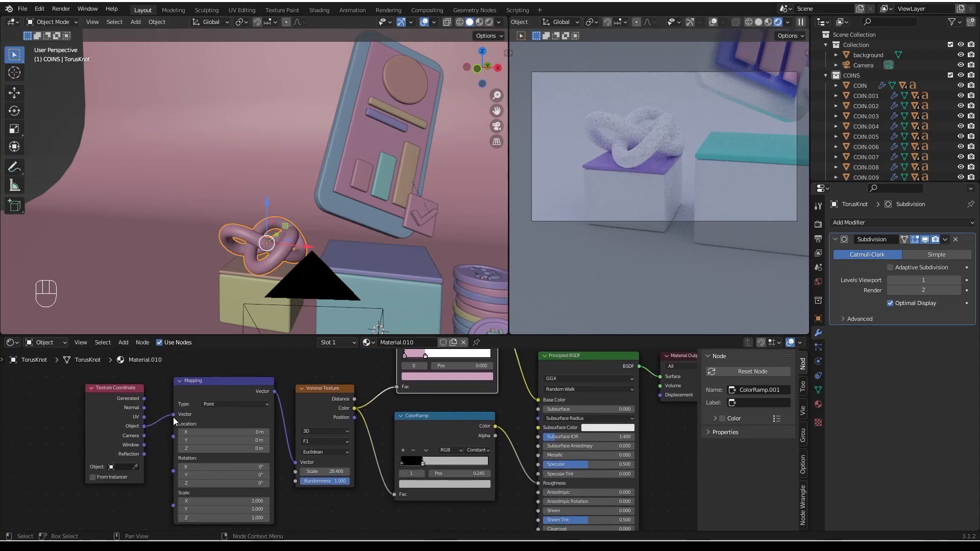
scroll(659, 161, down, 2)
shift+middle_drag(670, 163, 671, 197)
scroll(674, 199, down, 1)
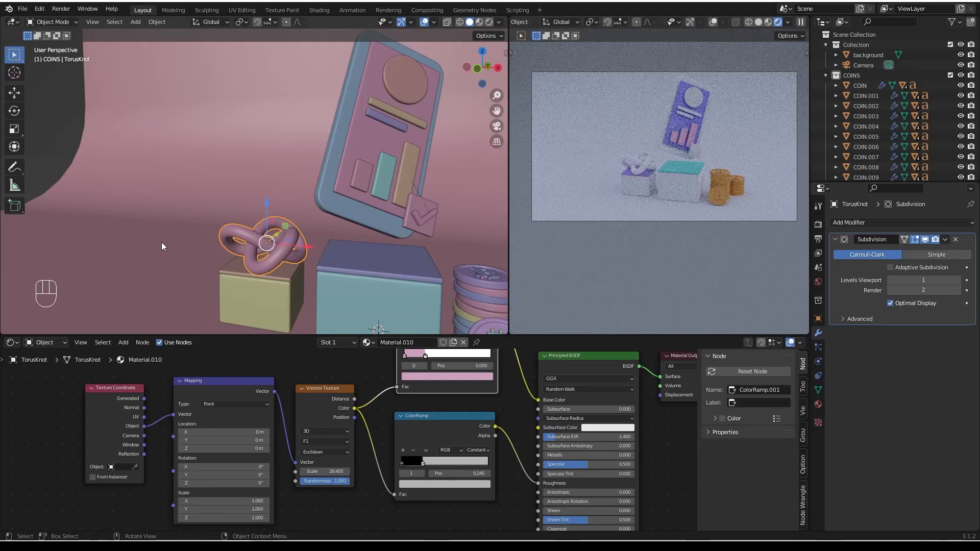
Add an ico sphere at the world origin with its subdivisions set to 1.
scroll(162, 242, down, 3)
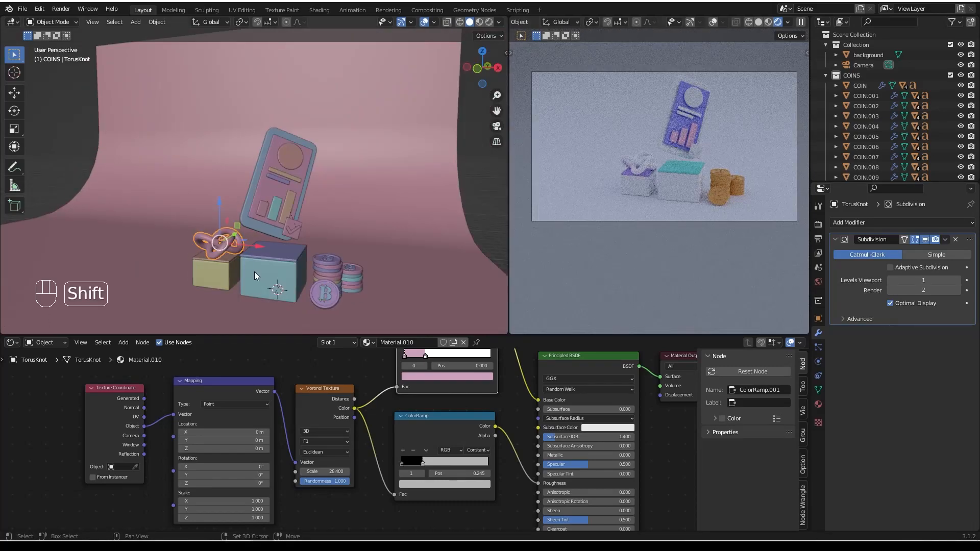
shift+middle_drag(254, 271, 284, 225)
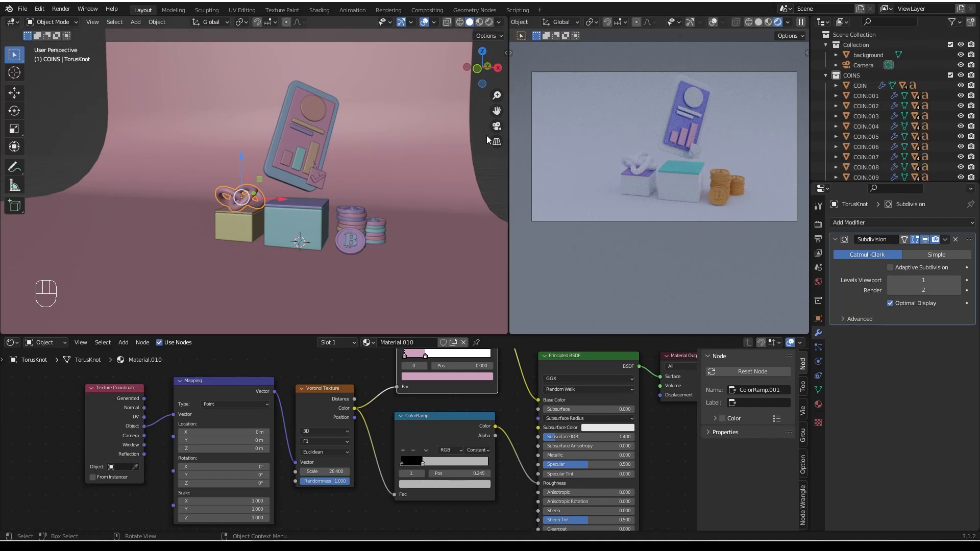
mouse_move(292, 246)
middle_down()
mouse_move(270, 255)
mouse_move(325, 246)
mouse_move(299, 252)
middle_up()
key(shift+a)
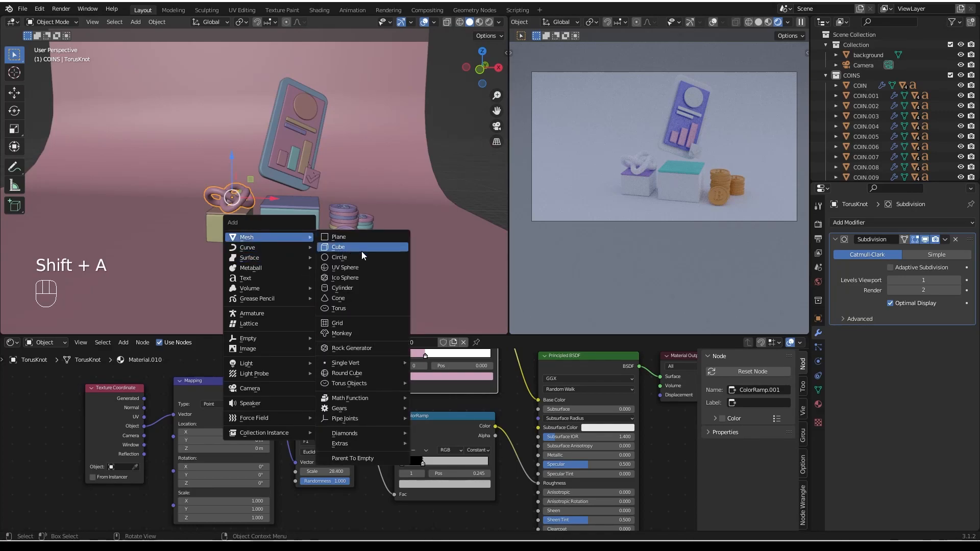
click(354, 278)
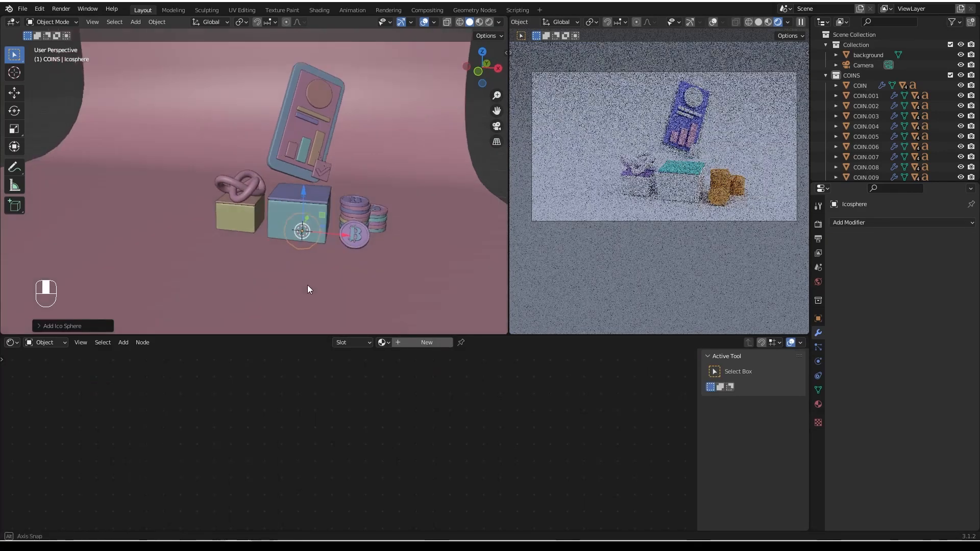
middle_drag(307, 287, 313, 284)
click(34, 326)
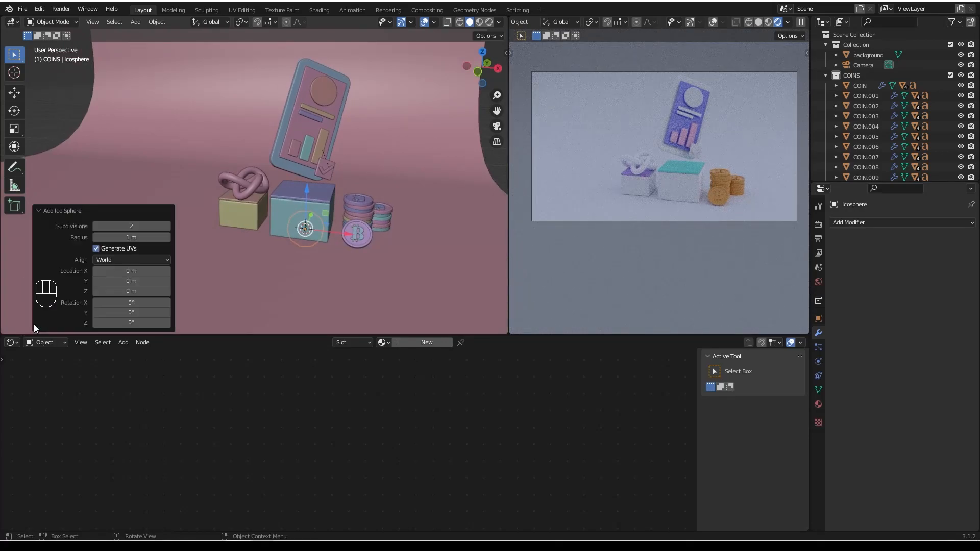
click(99, 226)
Move the icosphere in front of the small box and raise it about 1.45 m along Z.
middle_drag(277, 240, 307, 211)
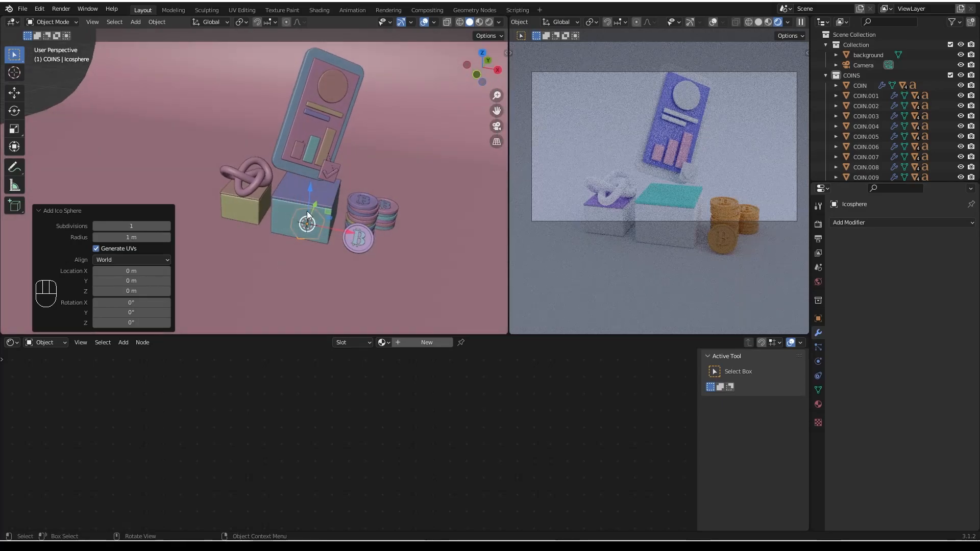
drag(314, 207, 273, 249)
drag(250, 195, 248, 166)
middle_drag(250, 208, 298, 188)
scroll(709, 154, down, 3)
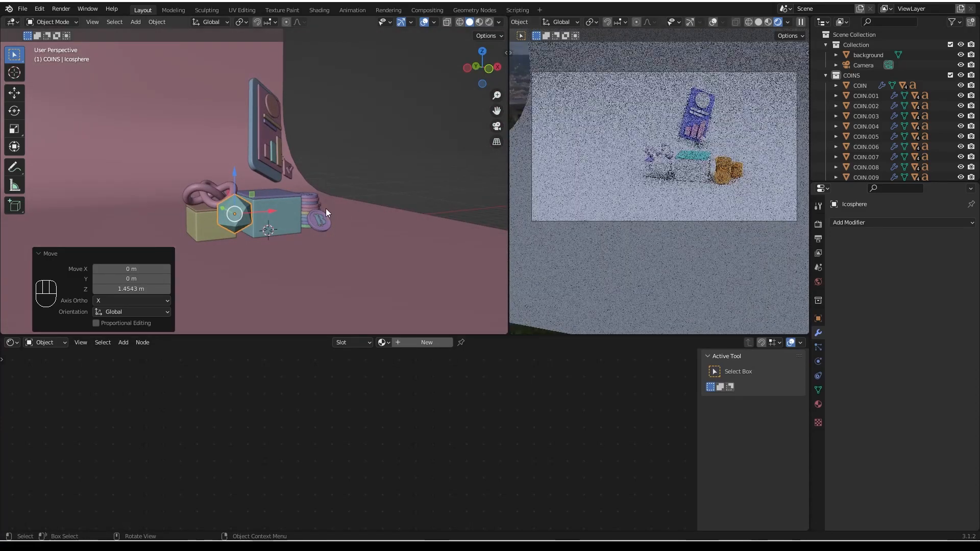
click(487, 70)
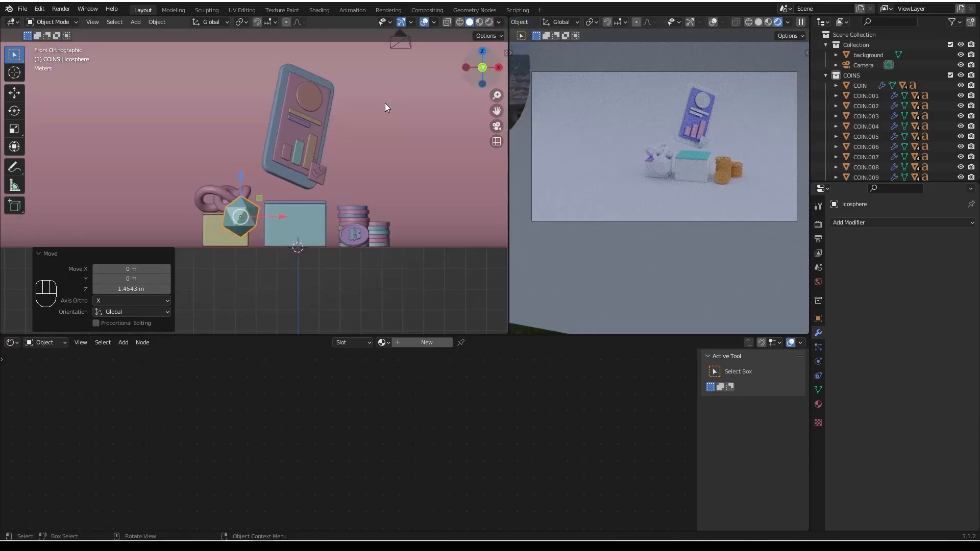
Lower the icosphere about 0.47 m along Z and scale it uniformly by about 0.746.
drag(239, 171, 239, 183)
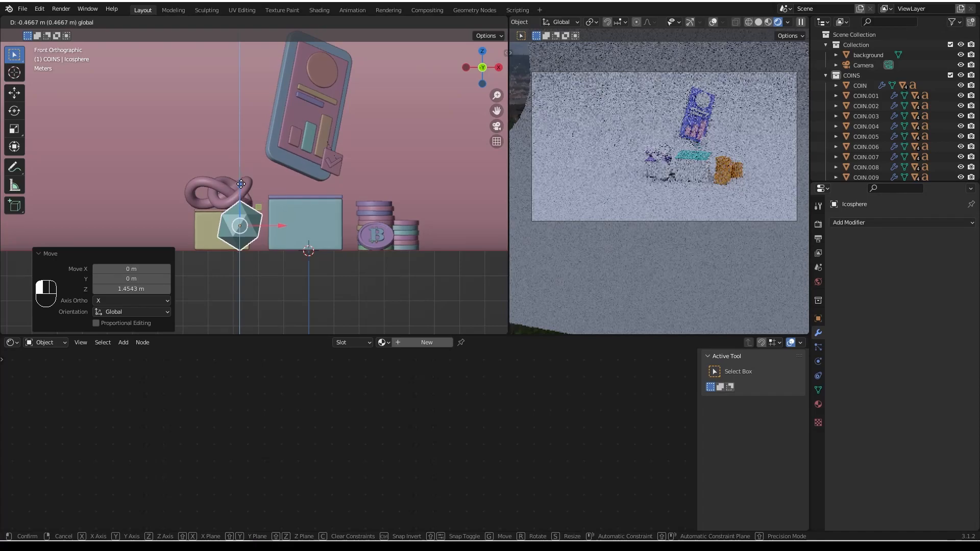
key(s)
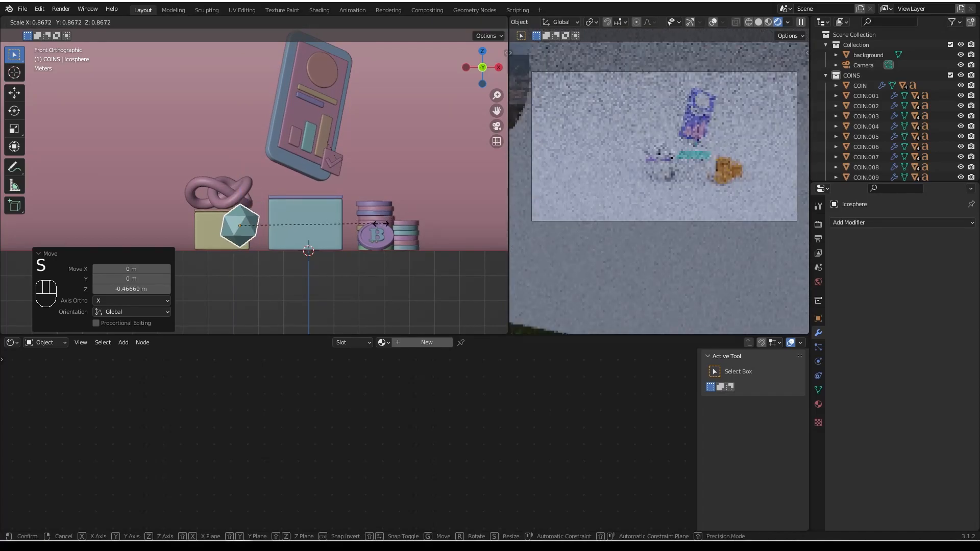
click(364, 231)
Lower the icosphere about 0.29 m along Z and tilt it with a trackball rotation of about 25.8° and 0.6°.
middle_drag(255, 225, 360, 108)
scroll(295, 225, down, 2)
scroll(348, 176, up, 4)
scroll(353, 156, up, 2)
middle_drag(353, 156, 362, 125)
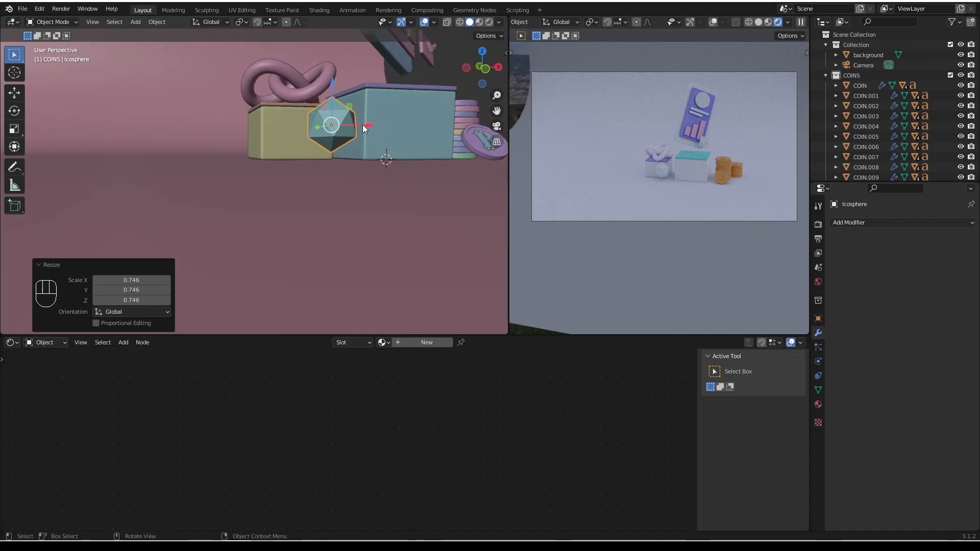
drag(332, 81, 335, 99)
key(r)
key(r)
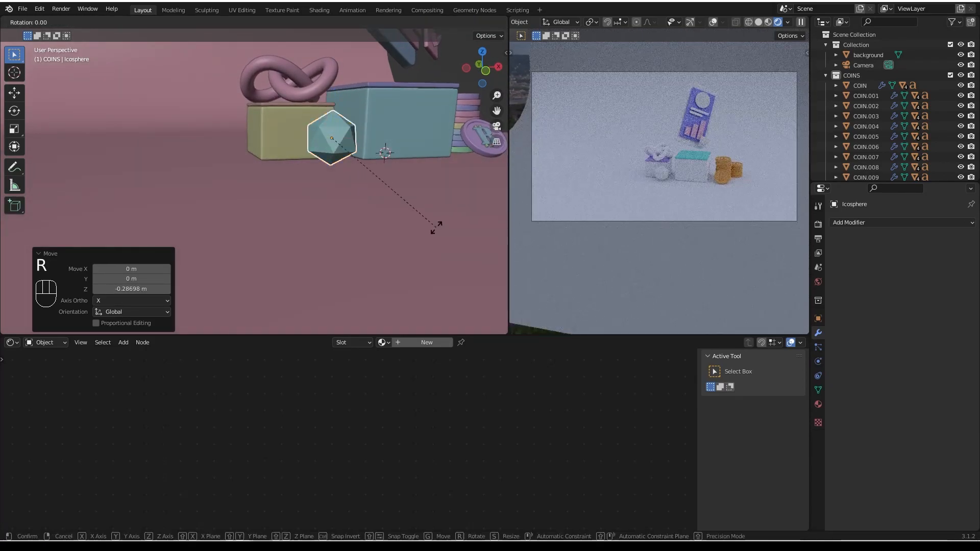
click(435, 256)
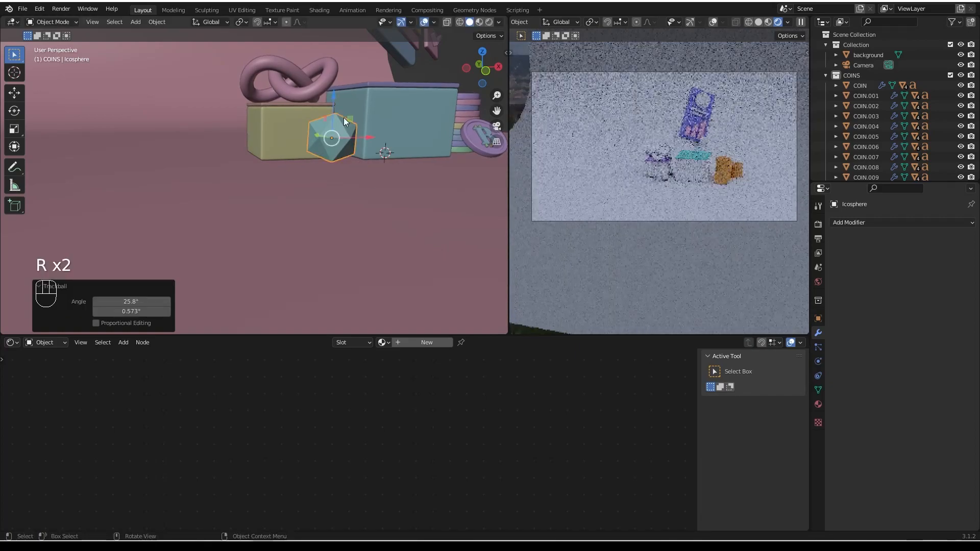
Lower the icosphere about 0.04 m and refine its tilt with trackball rotations of about 6.9°, -7.5° and 4.6°, -2.3°.
middle_drag(338, 194, 349, 134)
alt+middle_drag(344, 226, 405, 220)
drag(397, 113, 402, 132)
key(r)
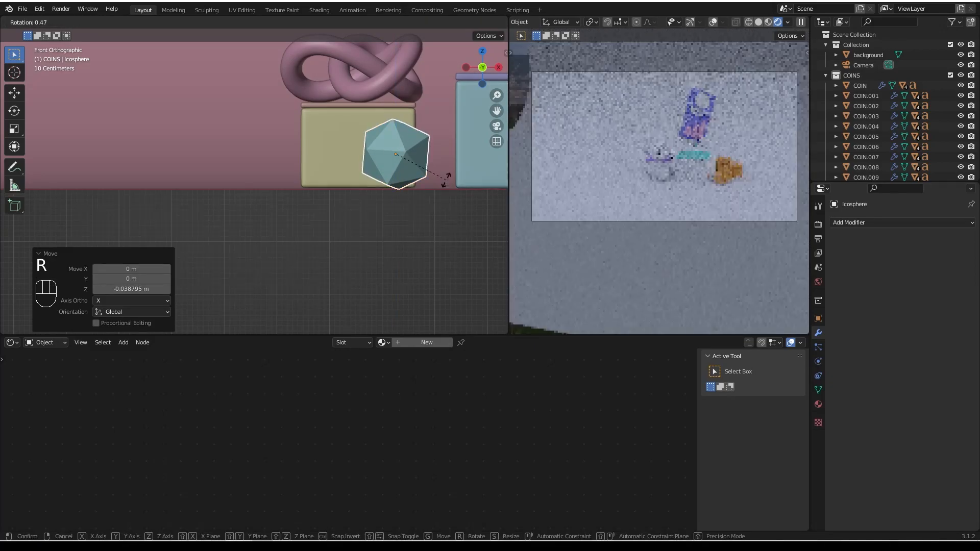
key(r)
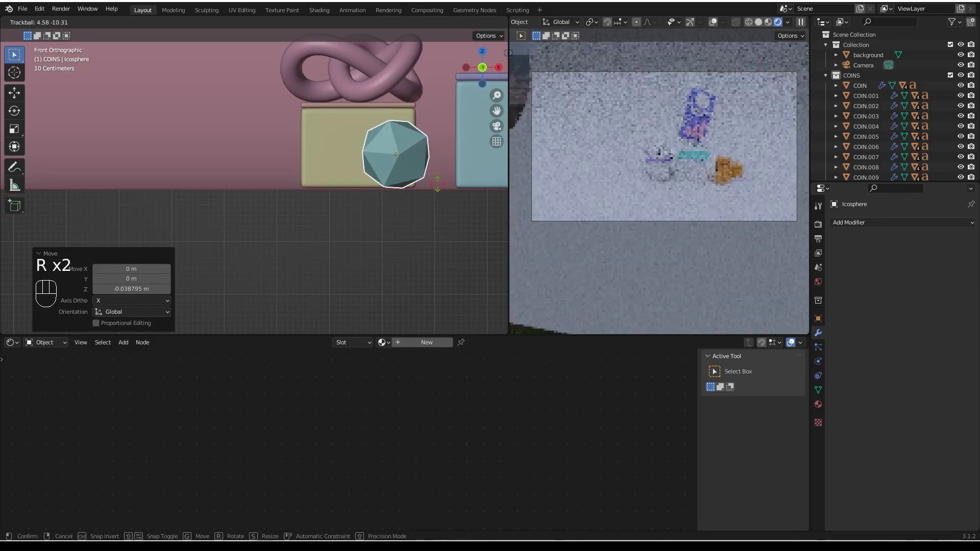
click(440, 185)
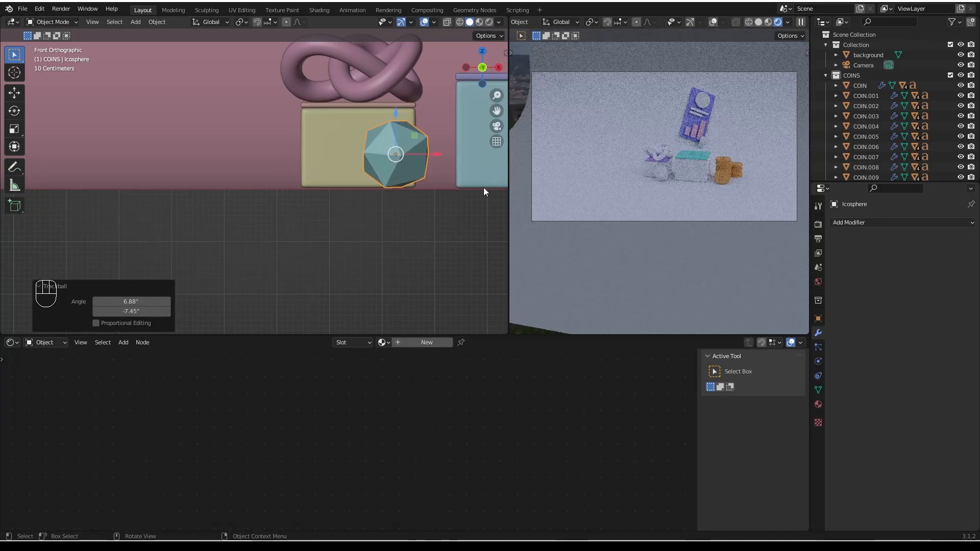
key(r)
key(r)
click(476, 201)
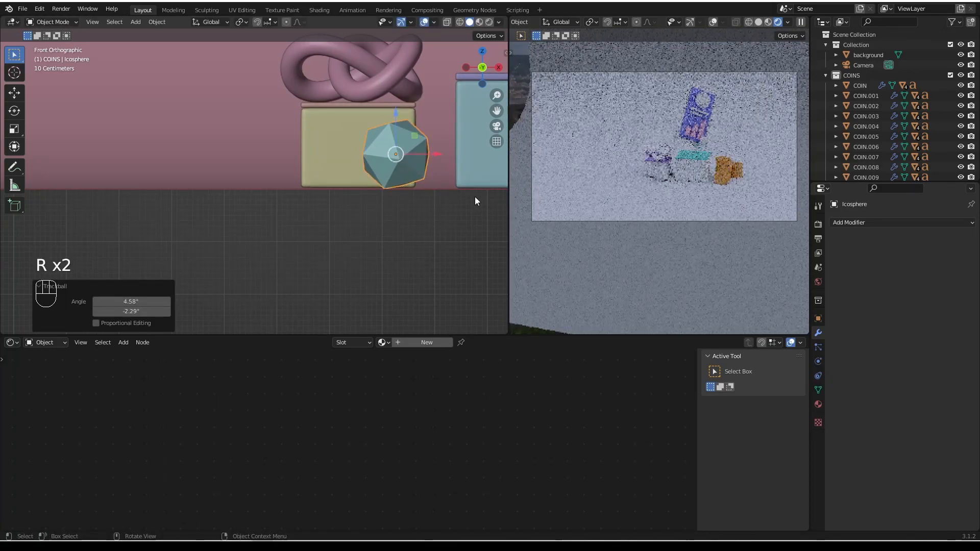
Rotate the icosphere about the global Y axis to level its underside, and lower it about 0.04 m onto the floor.
key(r)
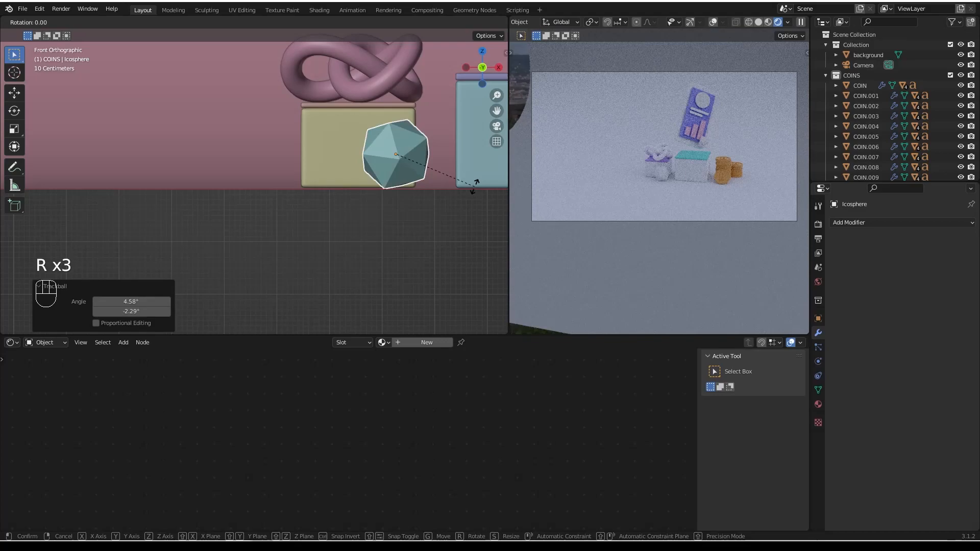
key(y)
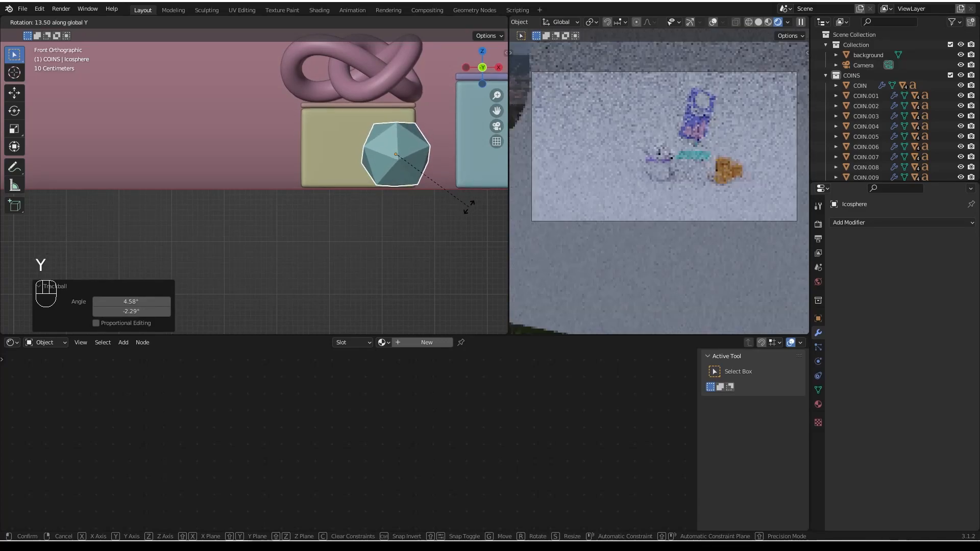
click(427, 166)
drag(399, 119, 401, 123)
Bring the icosphere farther in front of the small box, about 0.52 m along negative Y, and lower it about 0.25 m.
middle_drag(401, 120, 385, 209)
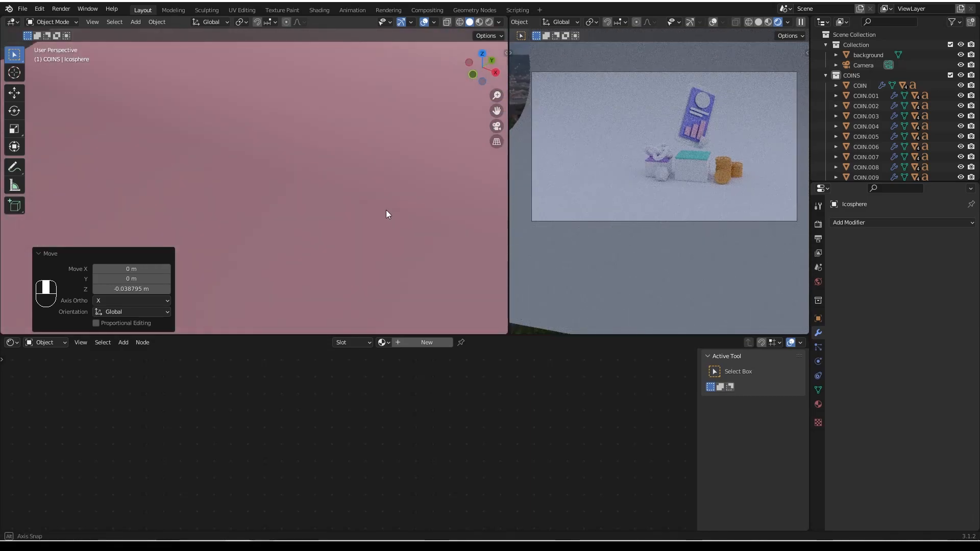
scroll(360, 207, down, 8)
middle_drag(267, 272, 289, 216)
scroll(303, 237, up, 1)
scroll(303, 238, up, 5)
drag(305, 179, 306, 213)
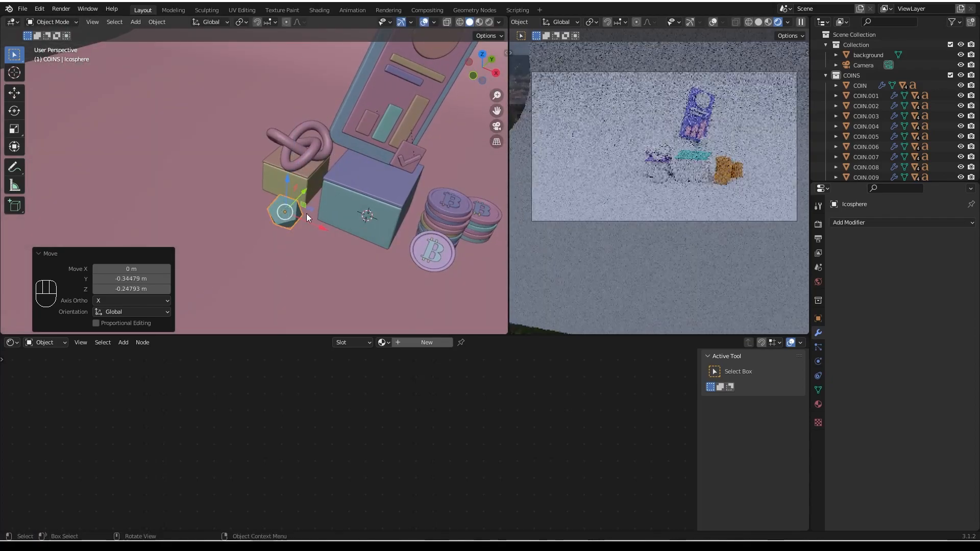
scroll(667, 179, up, 2)
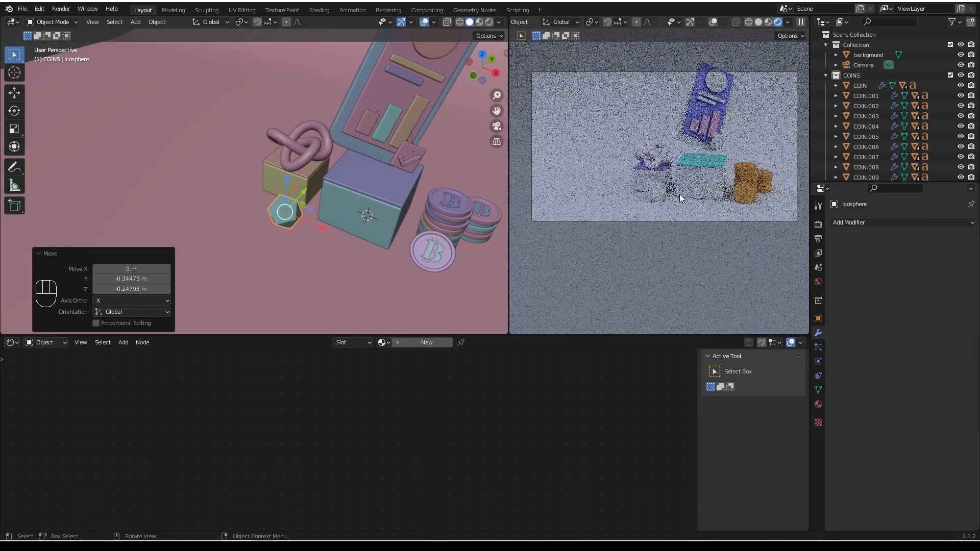
drag(303, 192, 324, 238)
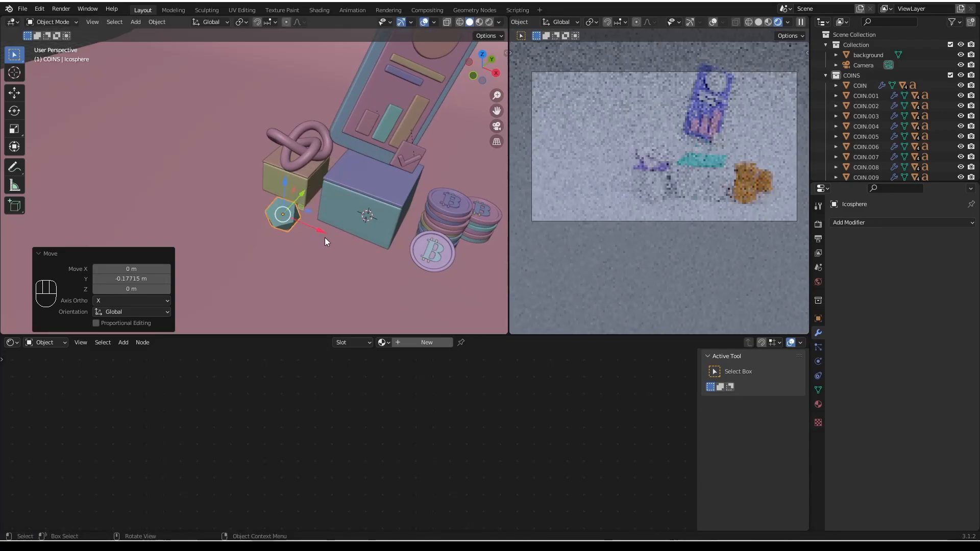
Adjust the icosphere's height along Z, lowering it about 0.16 m and raising it about 0.34 m to sit on the floor.
middle_drag(319, 260, 323, 228)
drag(278, 209, 290, 224)
middle_drag(285, 252, 255, 232)
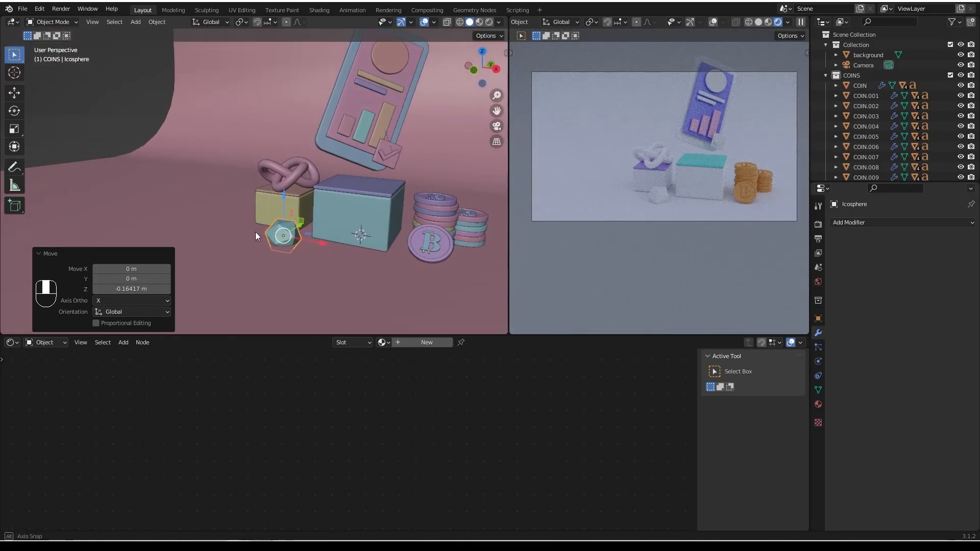
key(g)
key(z)
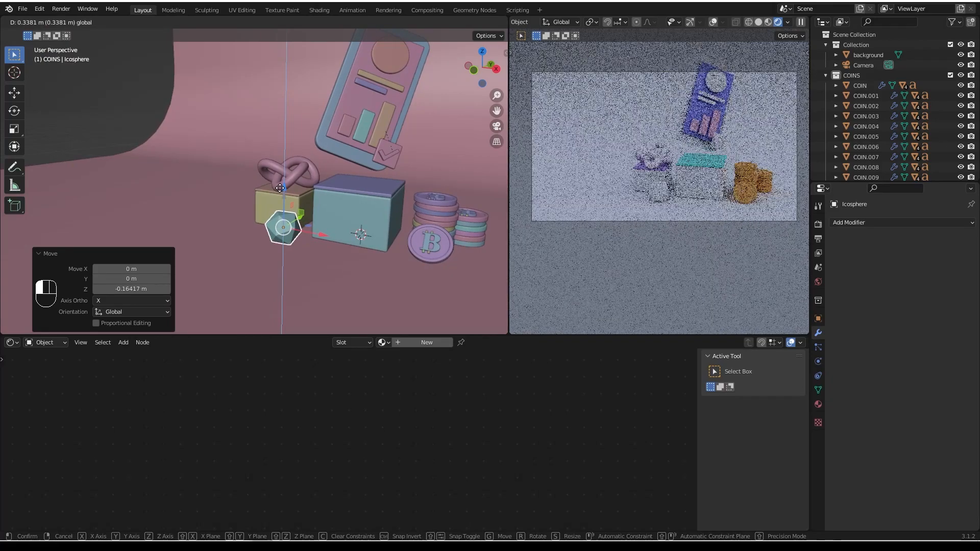
click(279, 187)
Link the torus knot's material to the icosphere.
mouse_move(332, 295)
middle_down()
mouse_move(344, 299)
mouse_move(337, 288)
middle_up()
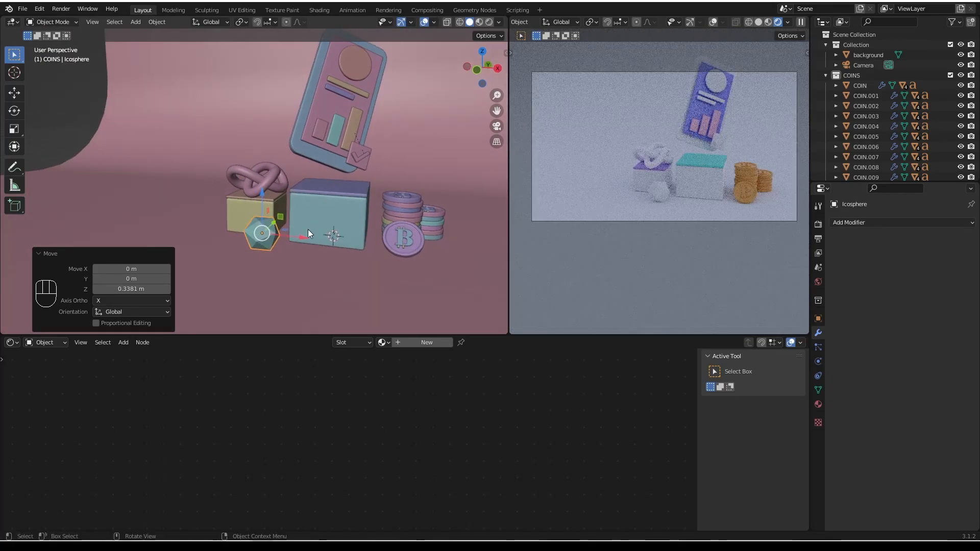
shift+click(264, 181)
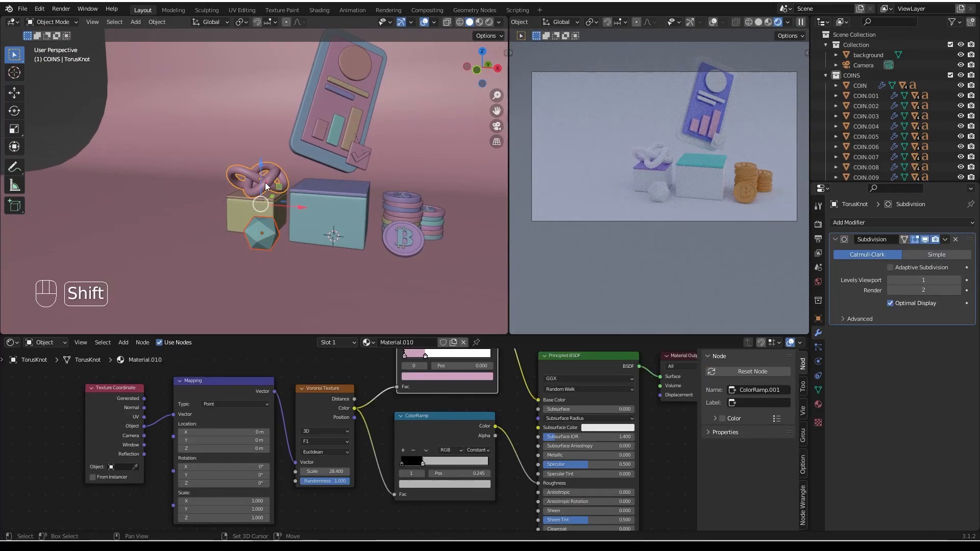
key(ctrl+l)
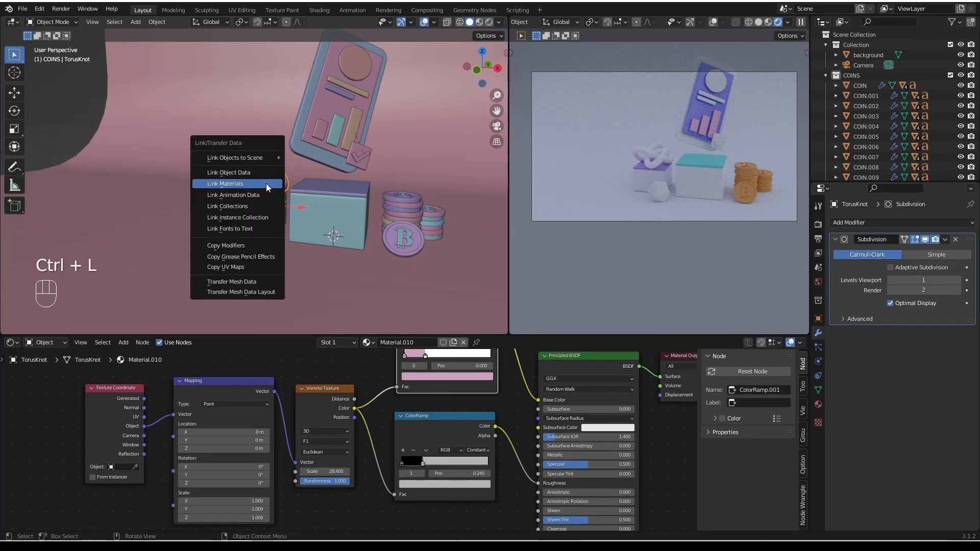
click(265, 183)
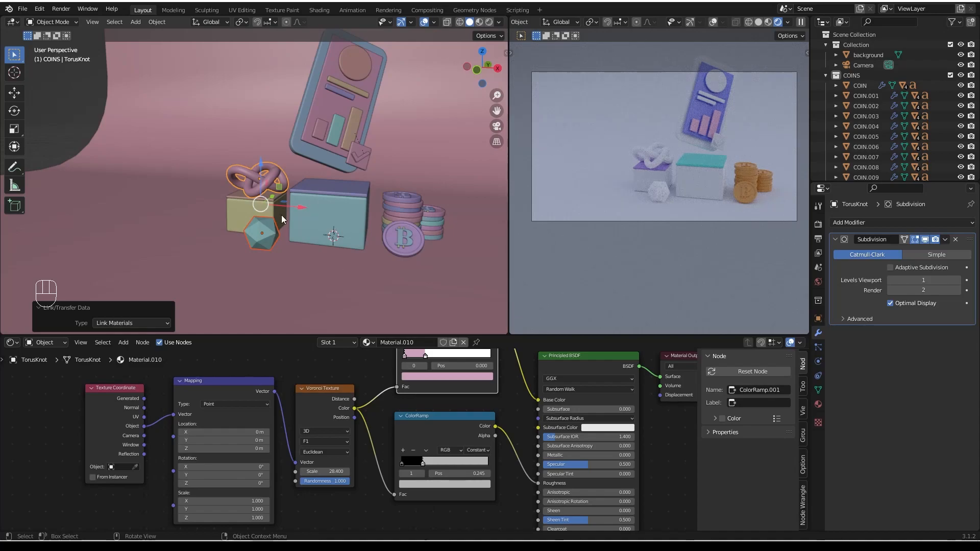
Link the material of the large box's lid to the icosphere.
click(263, 234)
shift+click(327, 187)
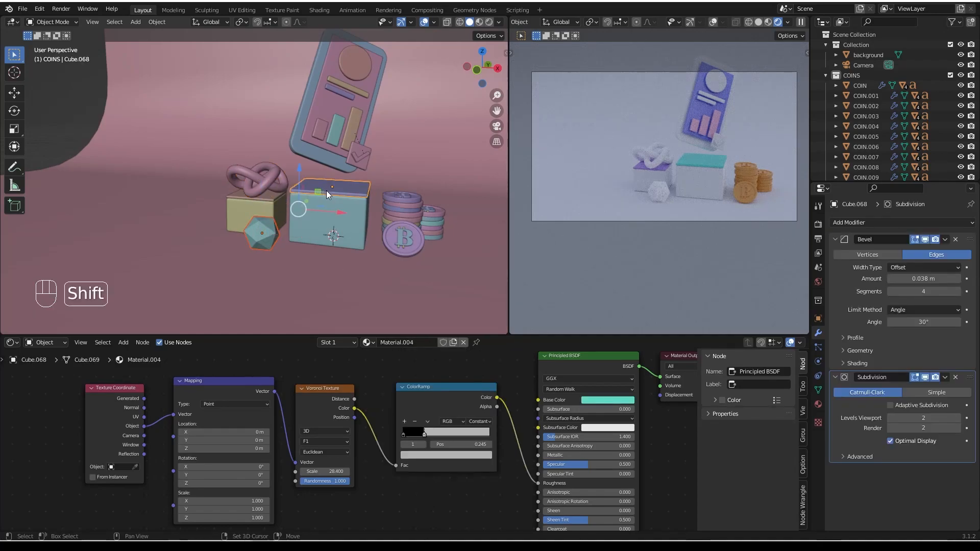
key(ctrl+l)
click(246, 134)
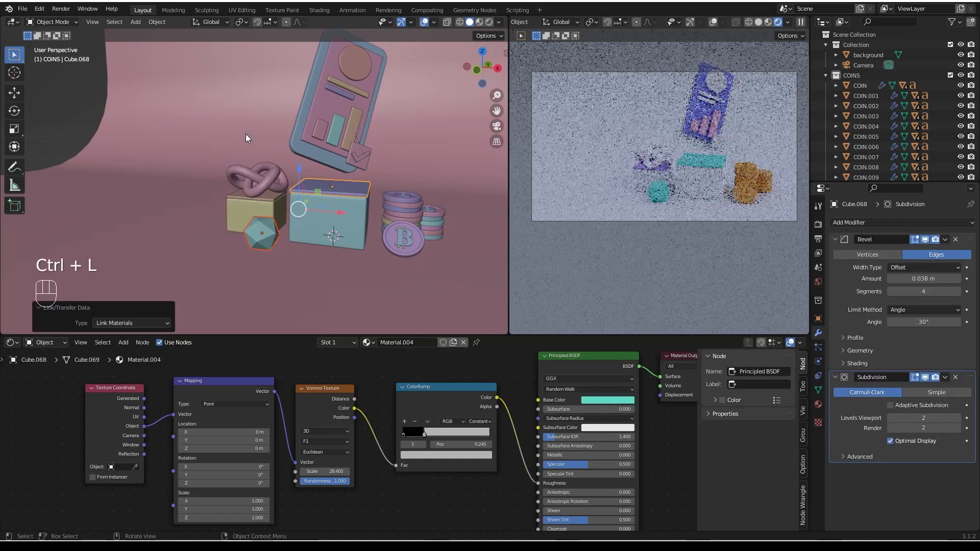
Raise the icosphere about 0.29 m along Z.
middle_drag(293, 243, 246, 240)
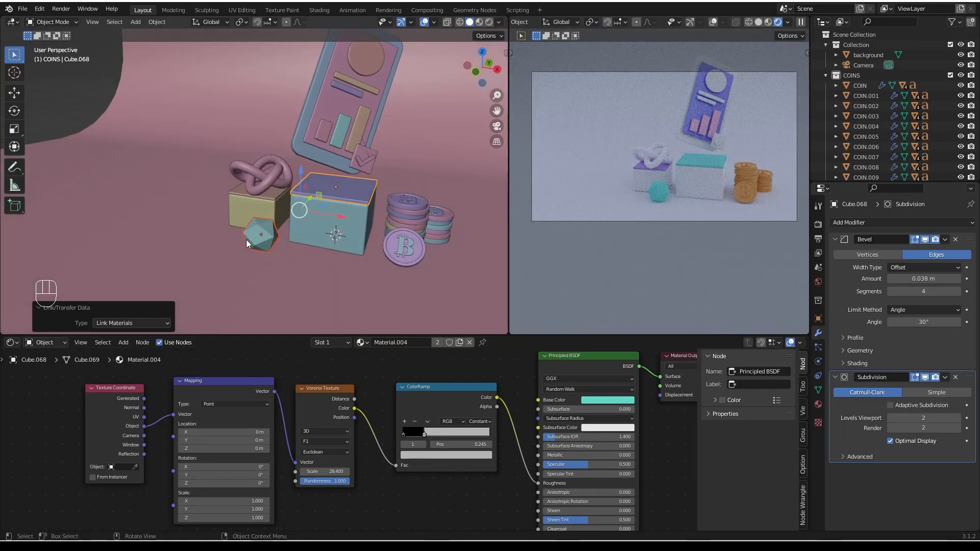
click(246, 237)
drag(277, 219, 261, 203)
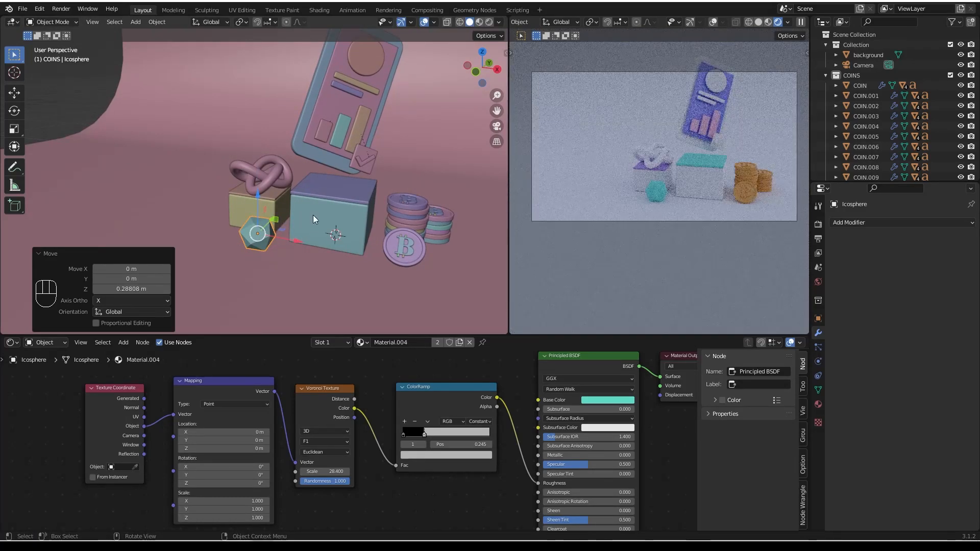
Add a torus mesh with the default settings at the world origin.
scroll(313, 215, down, 1)
key(shift+a)
mouse_move(307, 262)
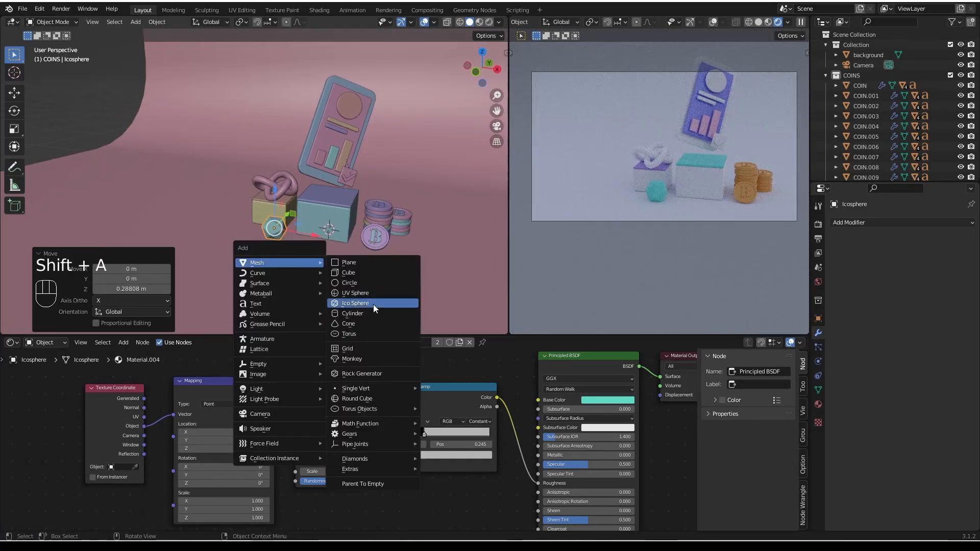
click(362, 333)
Try moving the torus freely, about 2.34 m along negative X and 1.88 m down, and undo the move.
middle_drag(317, 320, 404, 228)
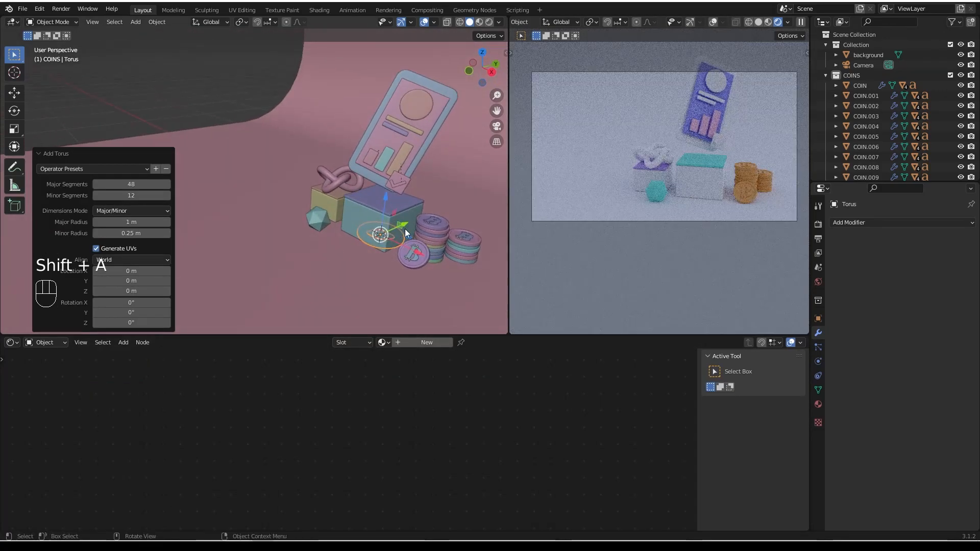
key(g)
click(382, 230)
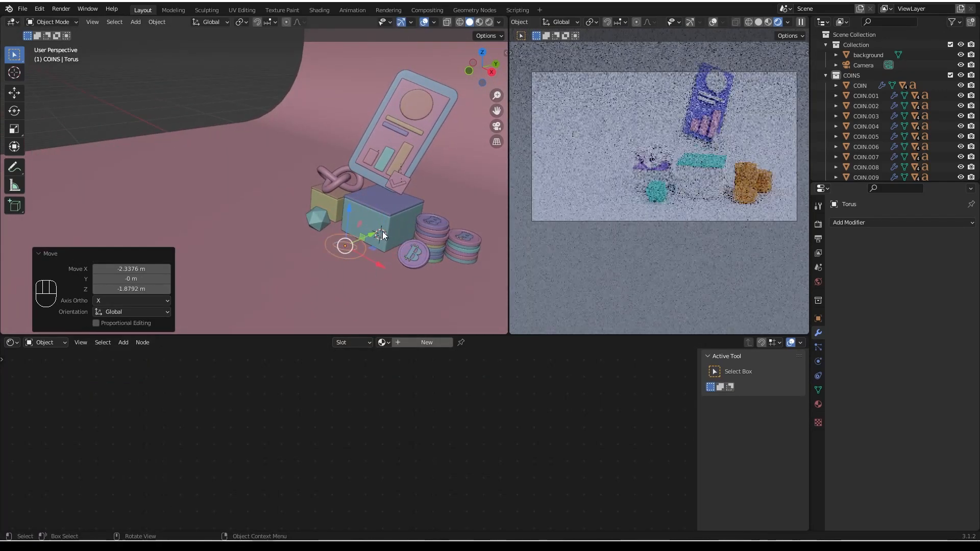
key(ctrl+z)
Move the torus about 2.96 m along negative Y, raise it about 0.27 m onto the floor, and bring it another 0.38 m along negative Y.
drag(407, 220, 360, 277)
middle_drag(360, 277, 415, 264)
middle_drag(323, 301, 230, 280)
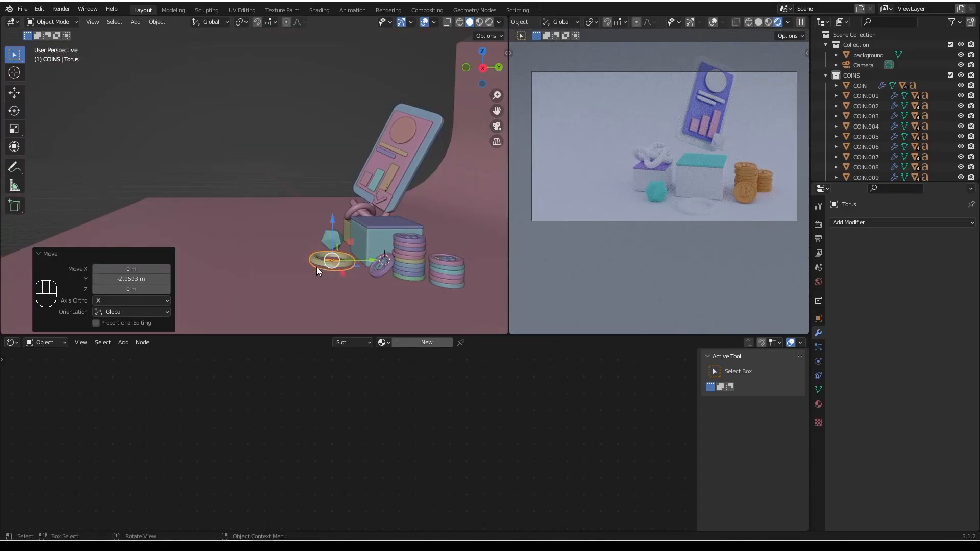
alt+middle_drag(317, 268, 320, 197)
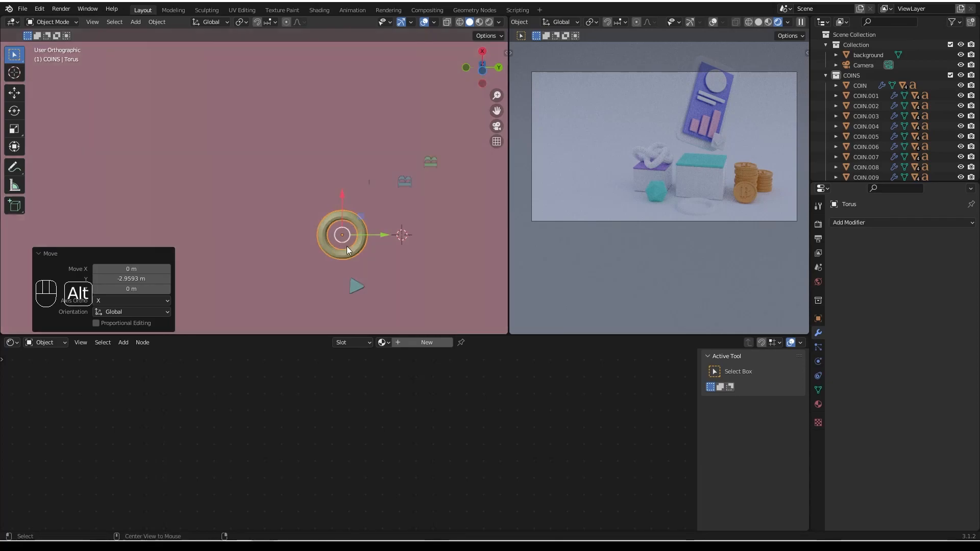
alt+middle_drag(347, 246, 339, 265)
scroll(336, 240, up, 4)
key(g)
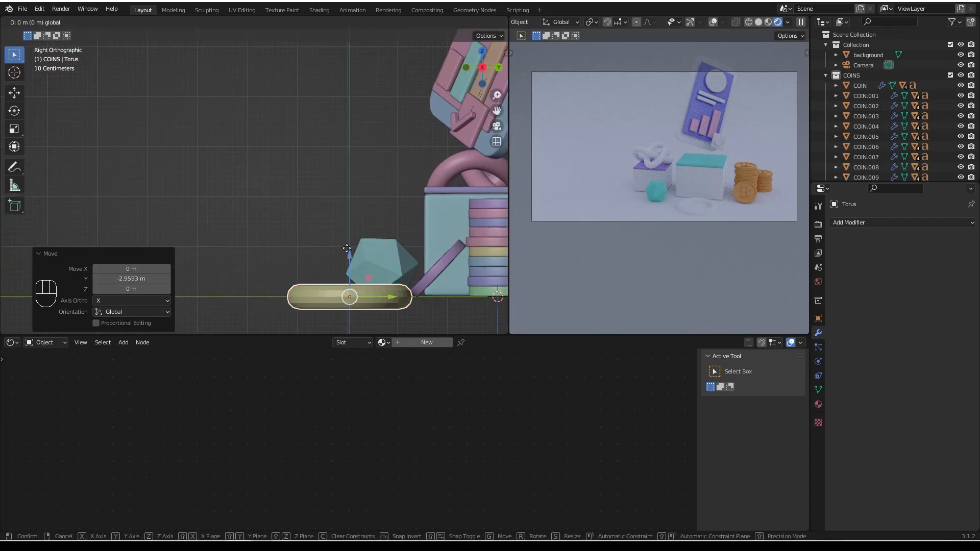
key(z)
click(345, 239)
middle_drag(345, 245, 261, 283)
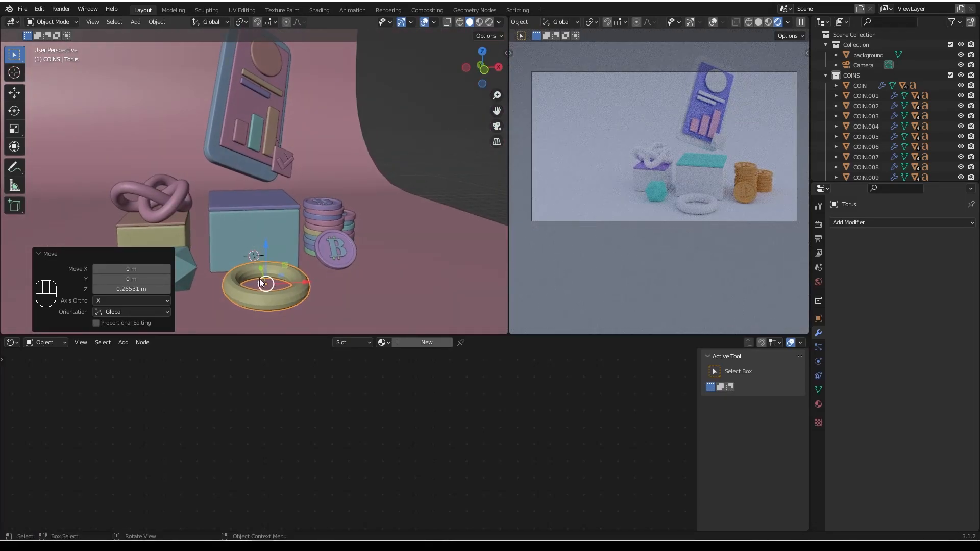
drag(259, 266, 262, 274)
Shade the torus smooth and add a Subdivision Surface modifier to it.
right_click(270, 281)
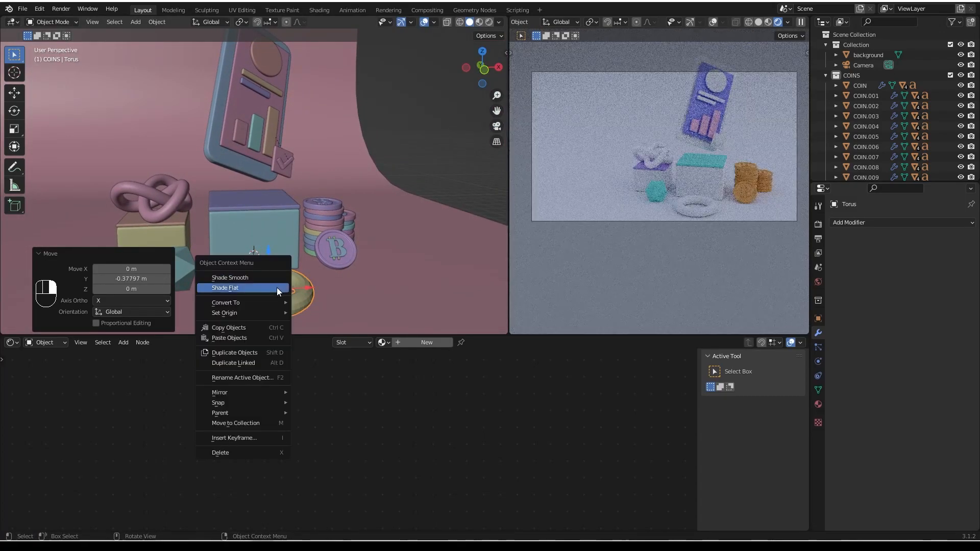
click(262, 278)
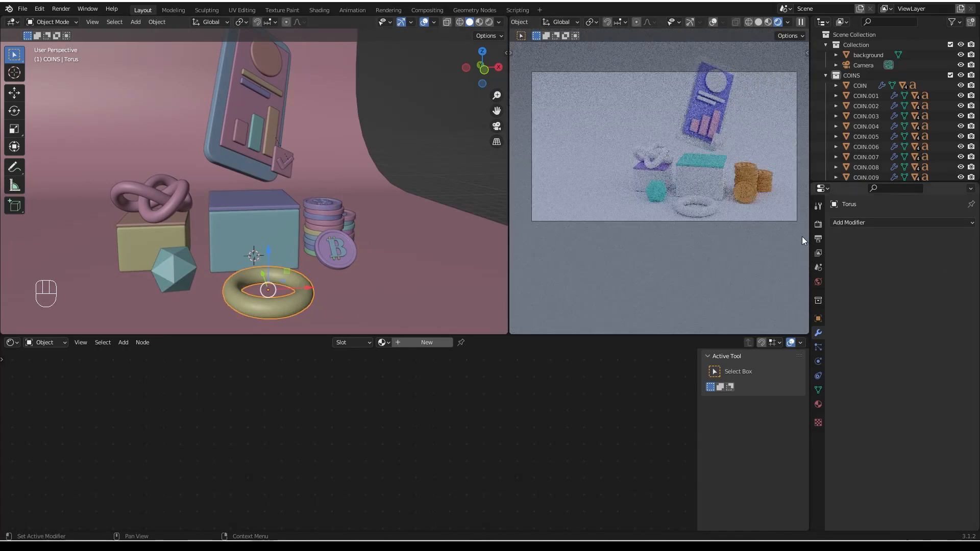
click(860, 224)
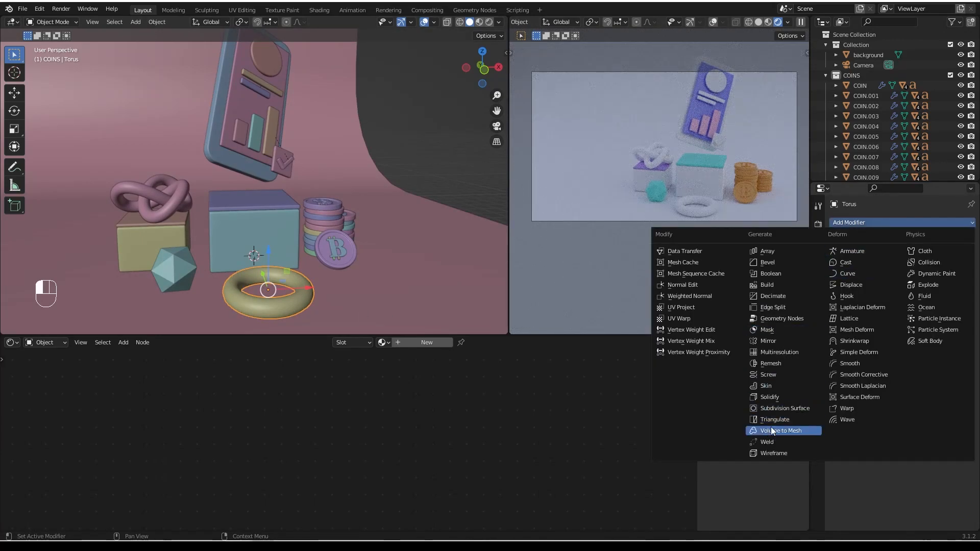
click(781, 407)
Link the torus knot's material to the torus and reframe the camera view on the objects.
mouse_move(253, 273)
middle_down()
mouse_move(198, 272)
mouse_move(229, 254)
mouse_move(238, 266)
middle_up()
scroll(230, 256, down, 2)
shift+click(199, 210)
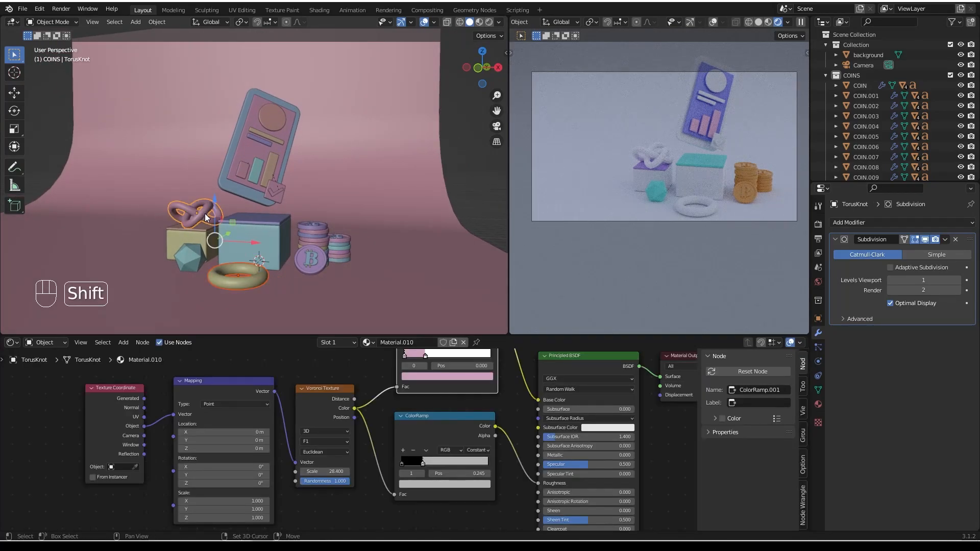
click(243, 286)
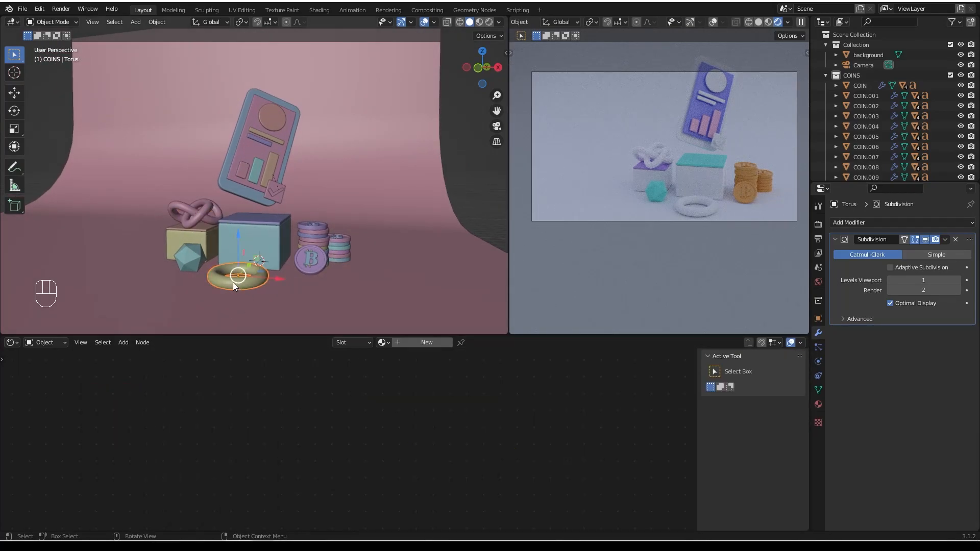
shift+click(203, 220)
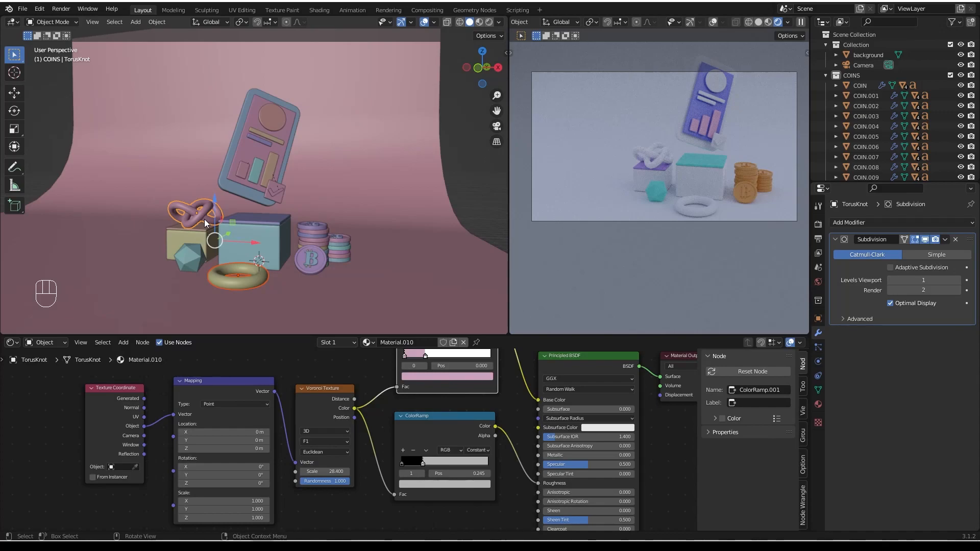
key(ctrl+l)
click(204, 219)
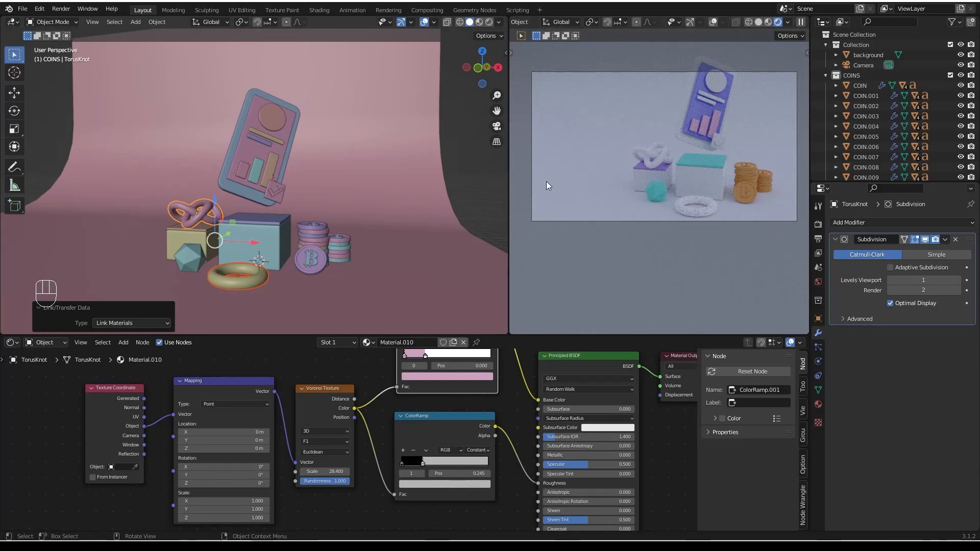
mouse_move(761, 146)
shift+middle_down()
mouse_move(759, 155)
mouse_move(794, 158)
mouse_move(760, 161)
shift+middle_up()
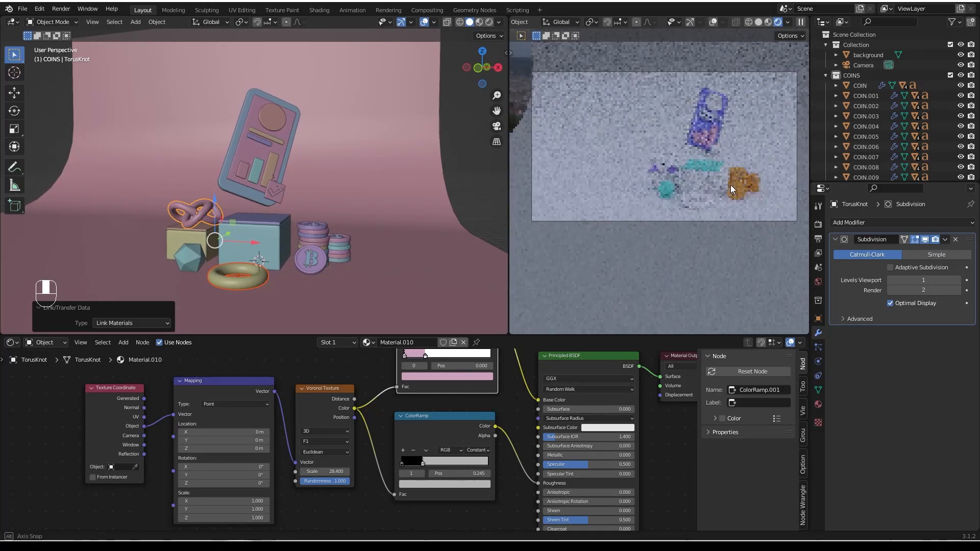
Give the background a new material with a roughness of 0.409 and a pale pinkish-lilac base color.
click(381, 216)
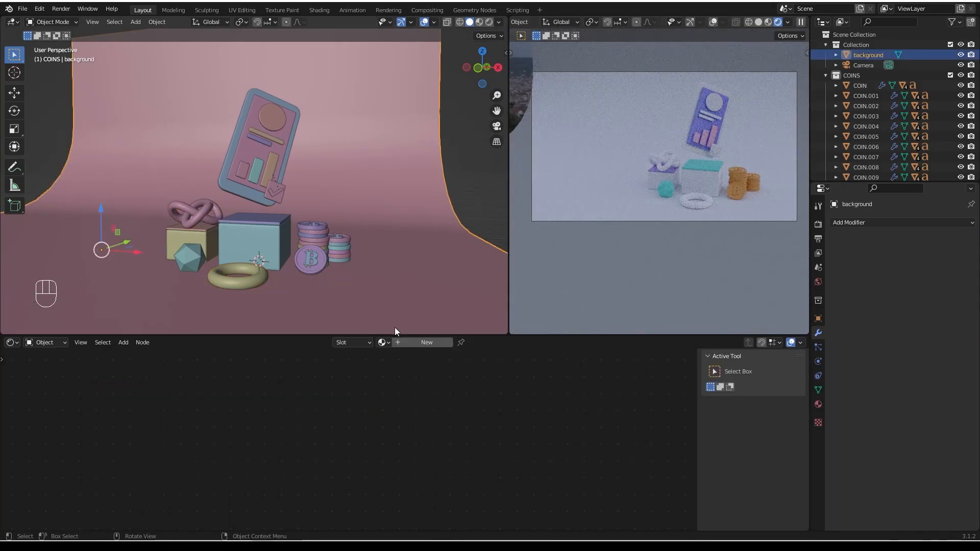
click(407, 343)
drag(584, 484, 576, 484)
click(608, 401)
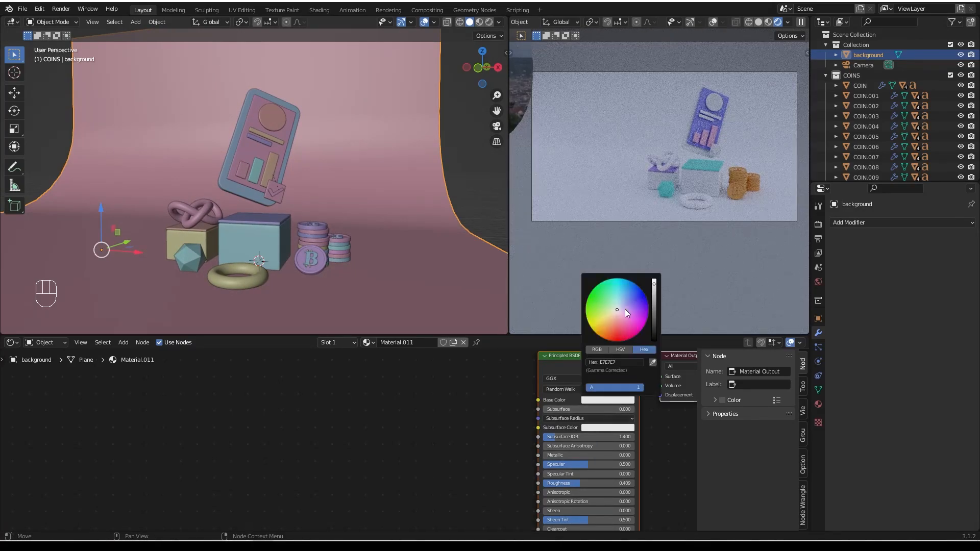
click(619, 312)
Add an area light and raise it about 12.02 m above the objects along Z.
middle_drag(380, 204, 289, 227)
scroll(280, 227, down, 4)
key(shift+a)
mouse_move(289, 227)
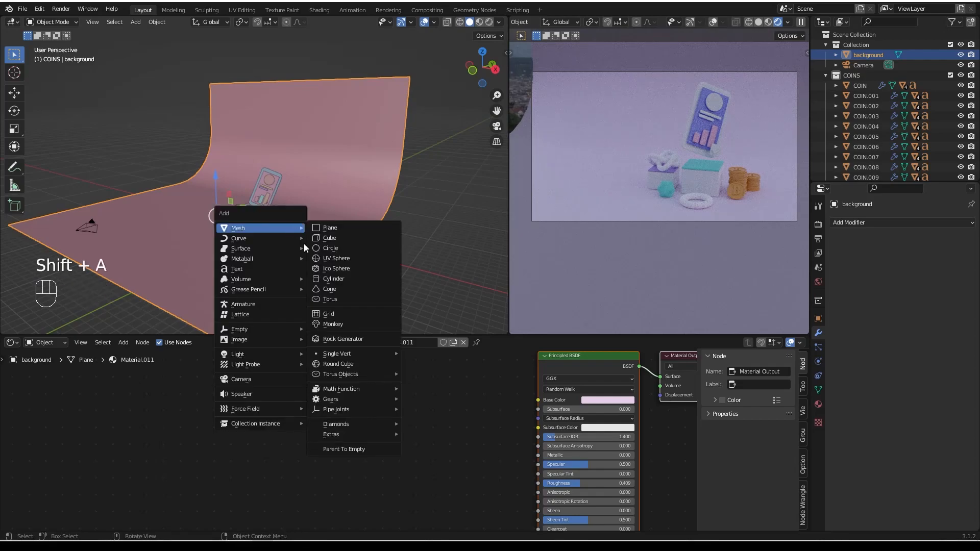
mouse_move(255, 355)
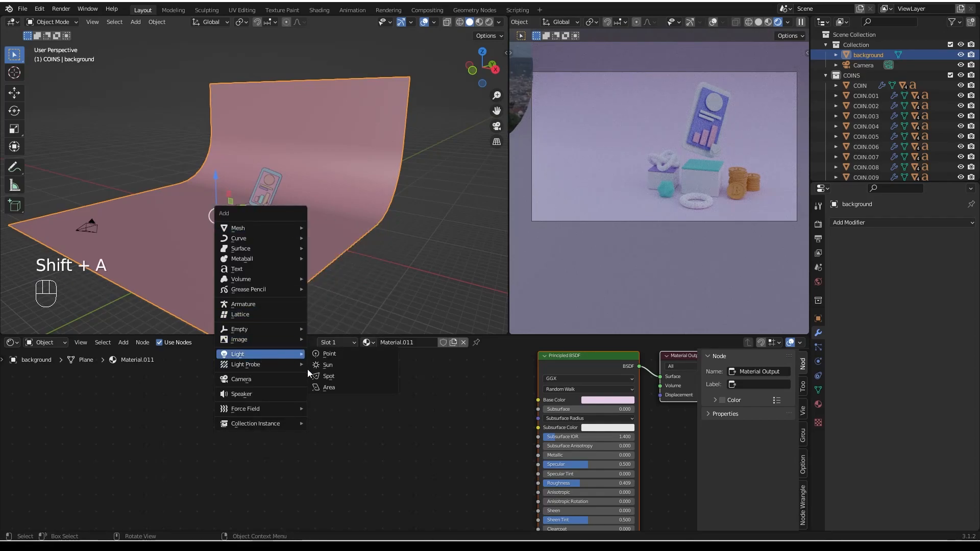
click(329, 387)
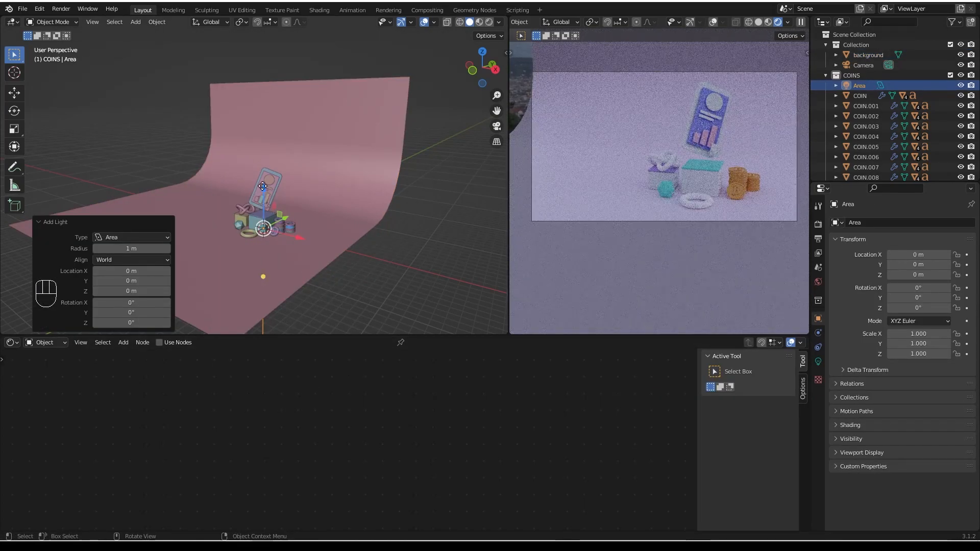
key(g)
key(z)
click(283, 175)
Scale the area light up to about 6.84 and set its power to 1000 W.
key(s)
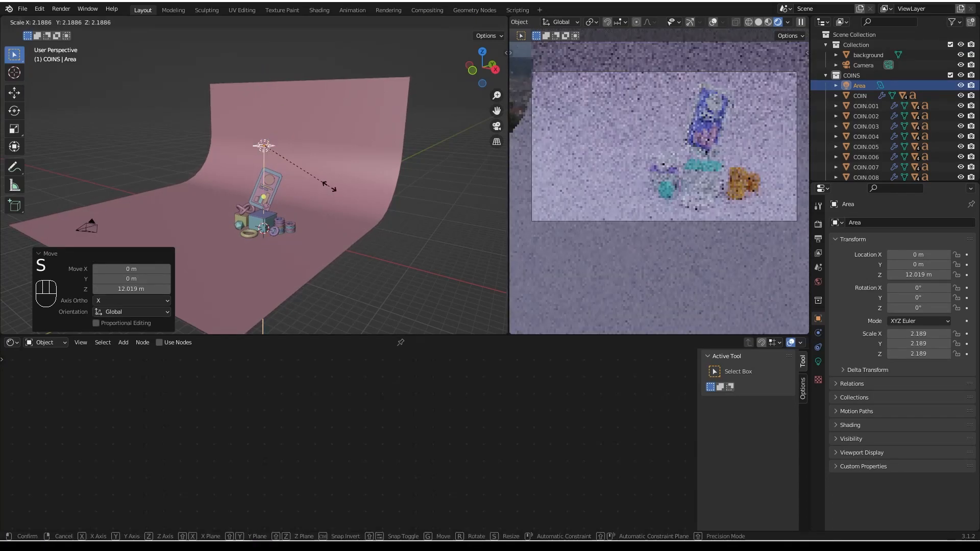
click(465, 277)
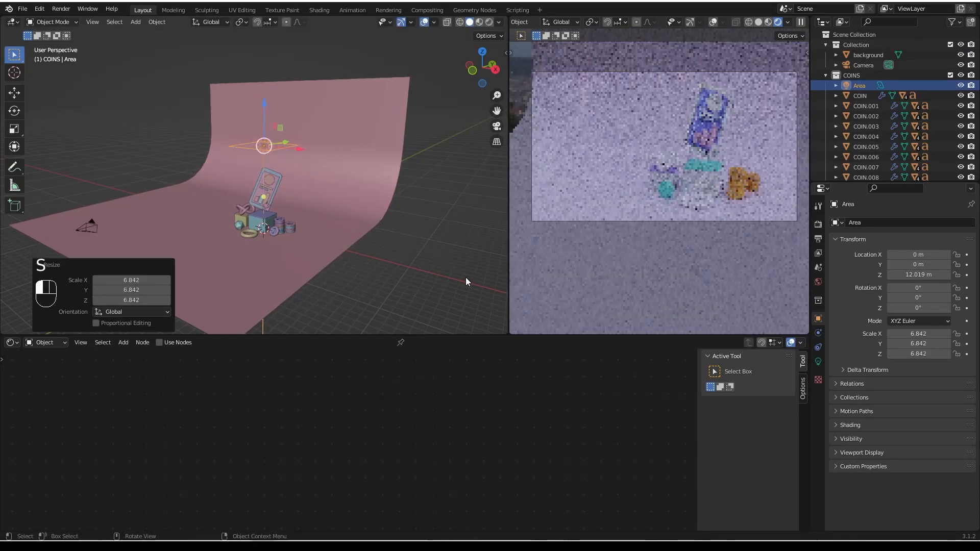
click(818, 362)
click(913, 292)
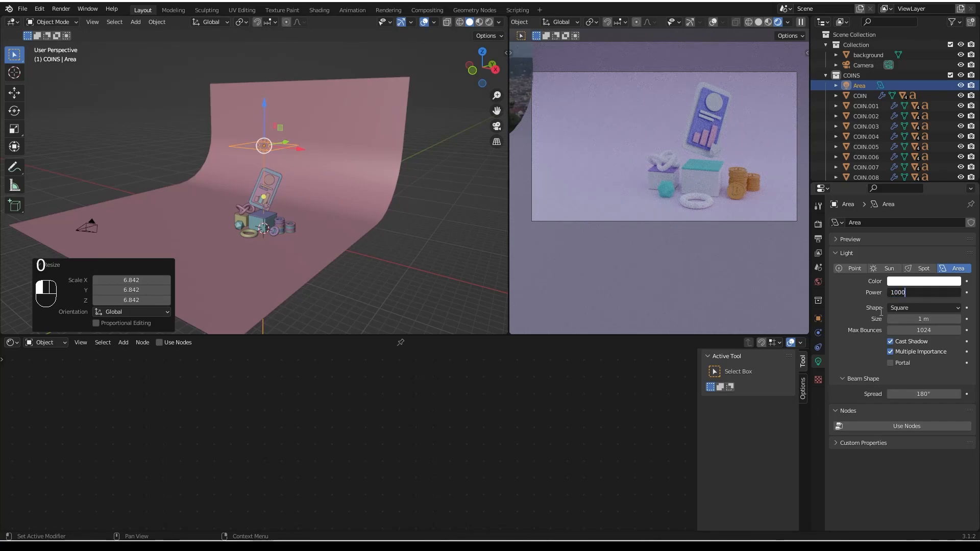
key(Return)
Enlarge the area light further and raise it about 4.16 m along Z.
middle_drag(302, 169, 347, 212)
key(s)
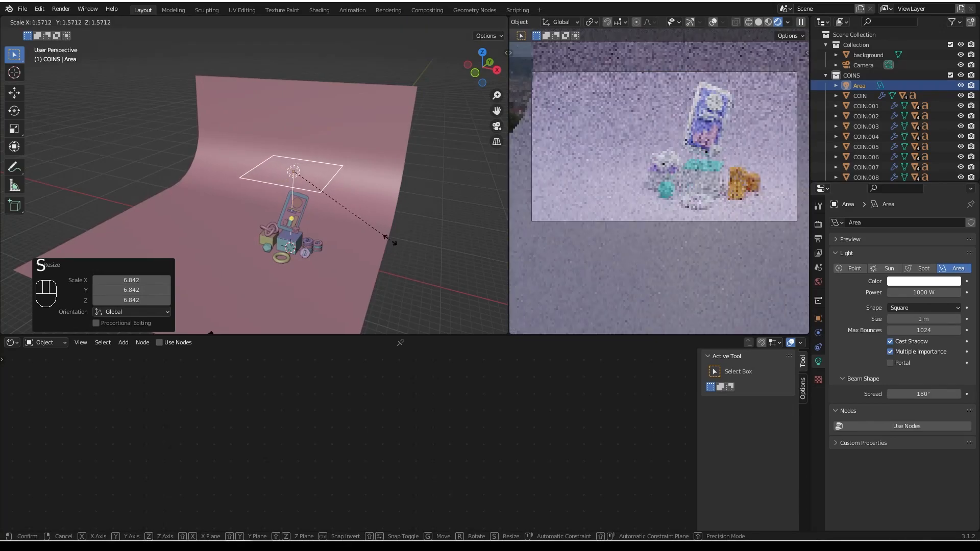
click(409, 244)
drag(292, 126, 294, 105)
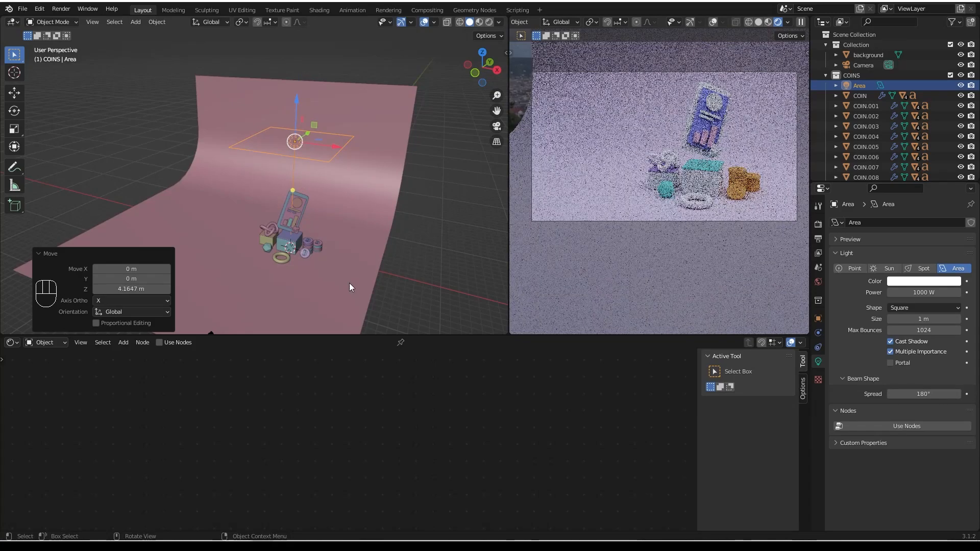
Duplicate the area light, place the copy on the positive X side of the scene, and tilt it toward the objects.
shift+middle_drag(320, 286, 294, 276)
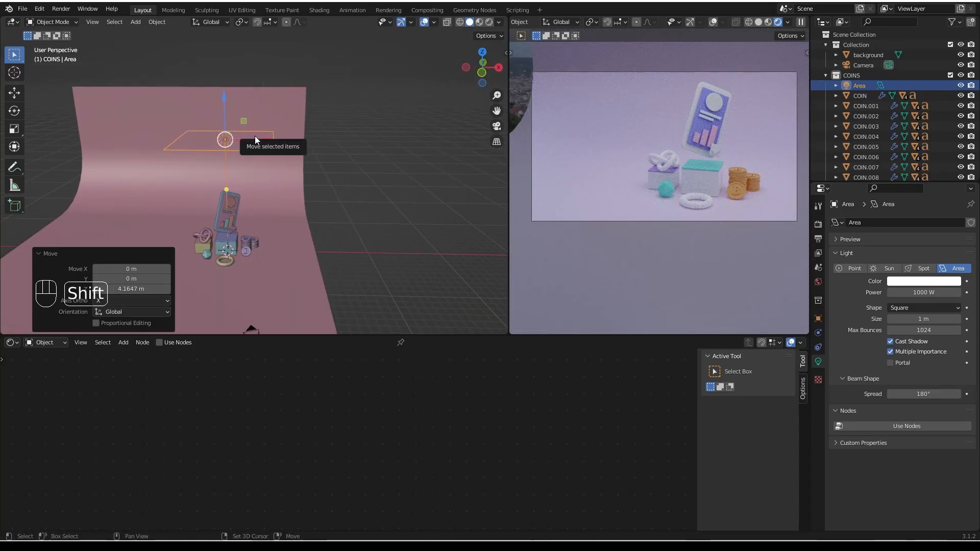
key(shift+d)
click(342, 191)
drag(342, 191, 235, 245)
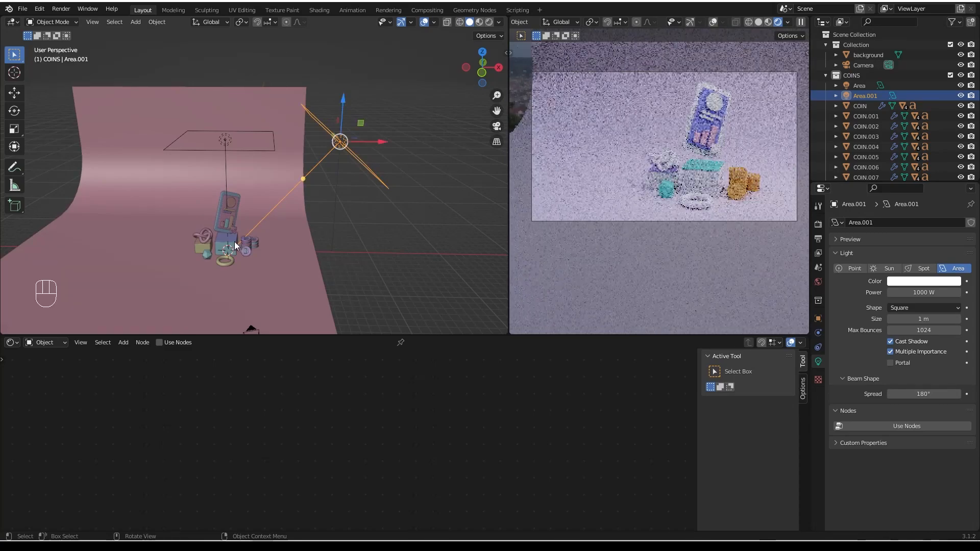
Set the power of the area light on the positive X side to 500 W.
click(906, 293)
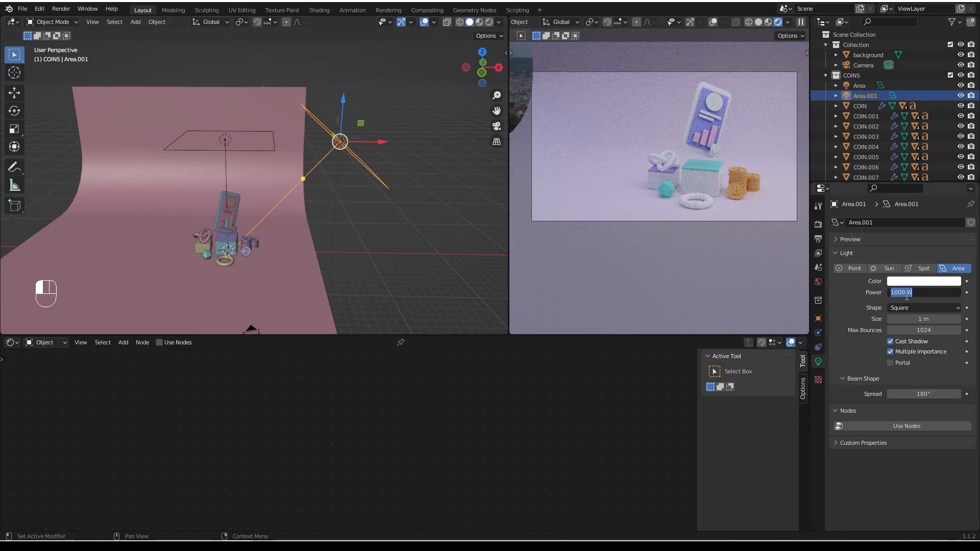
key(Return)
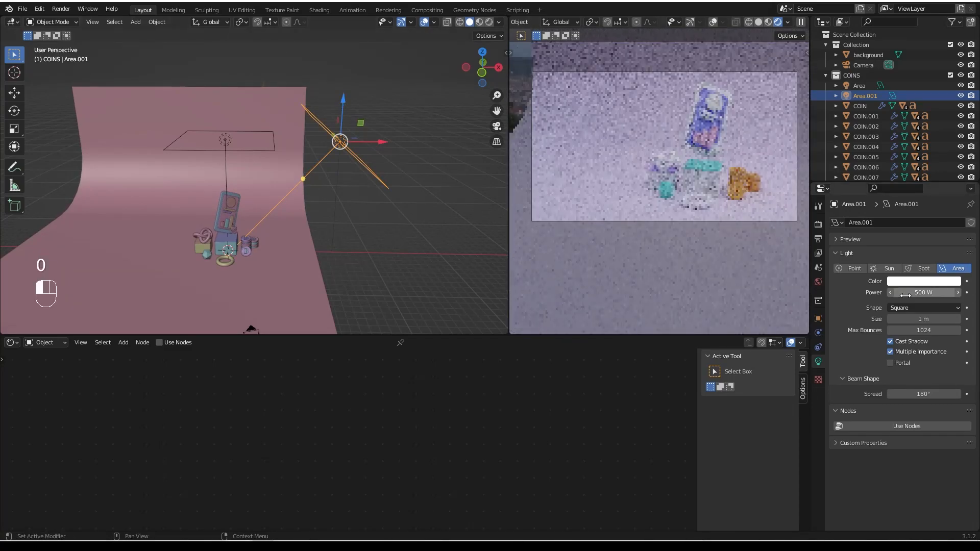
click(905, 296)
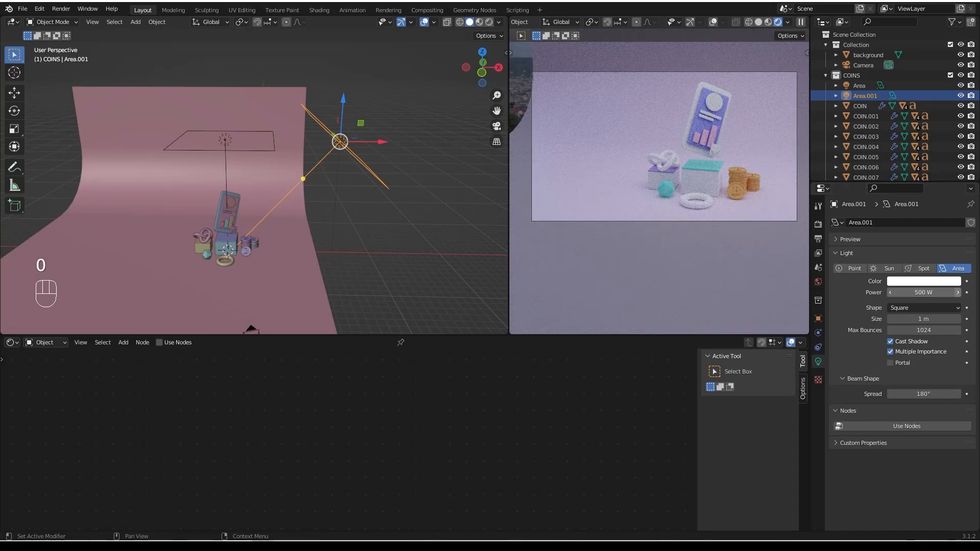
Tint that area light pale periwinkle blue and lower it about 1.54 m along Z.
click(936, 281)
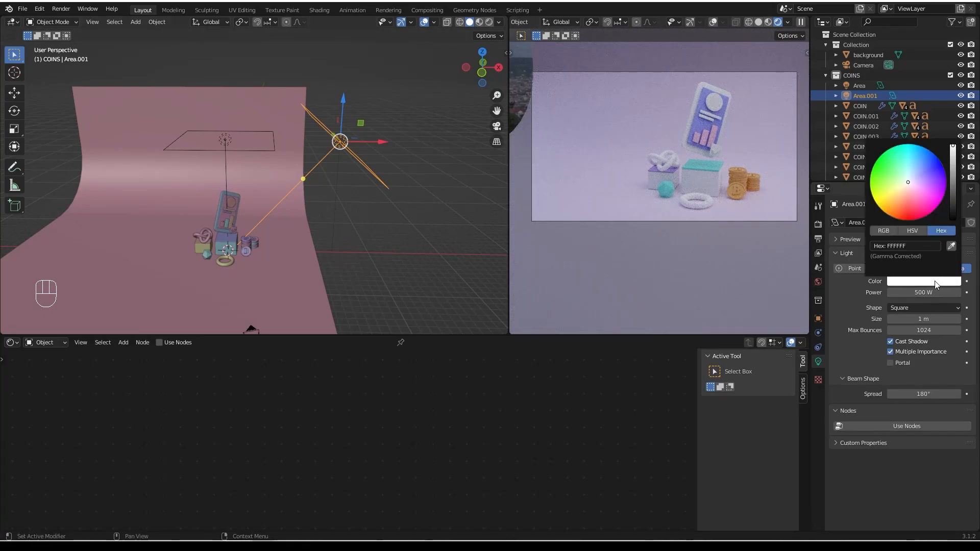
drag(899, 151, 916, 175)
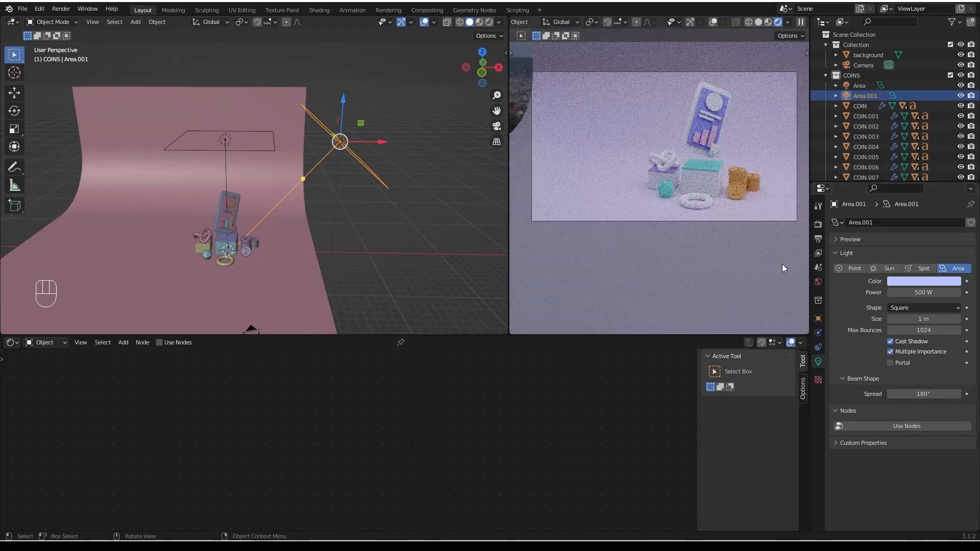
middle_drag(198, 229, 273, 235)
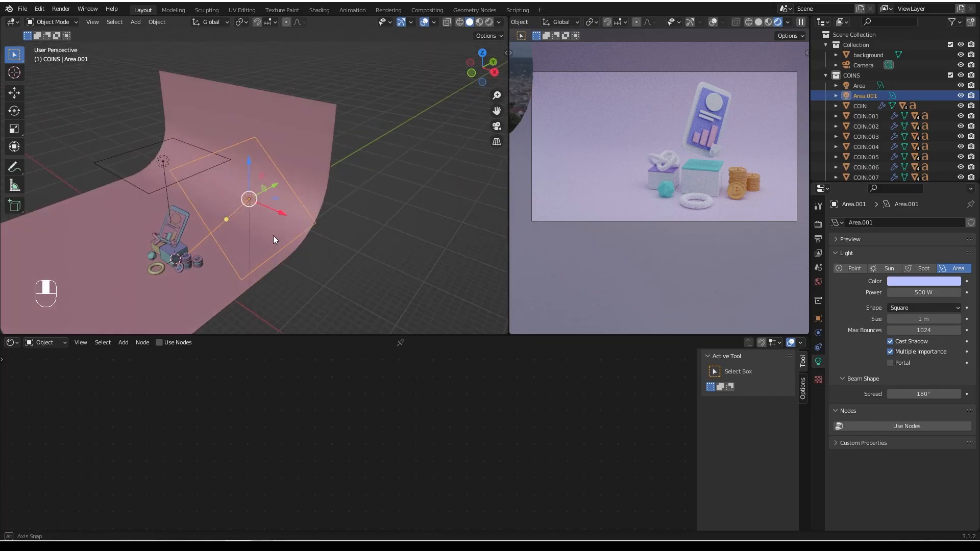
drag(254, 168, 249, 200)
Duplicate the blue area light and place the copy on the opposite side of the scene, about 32.8 m along negative X.
middle_drag(250, 201, 406, 167)
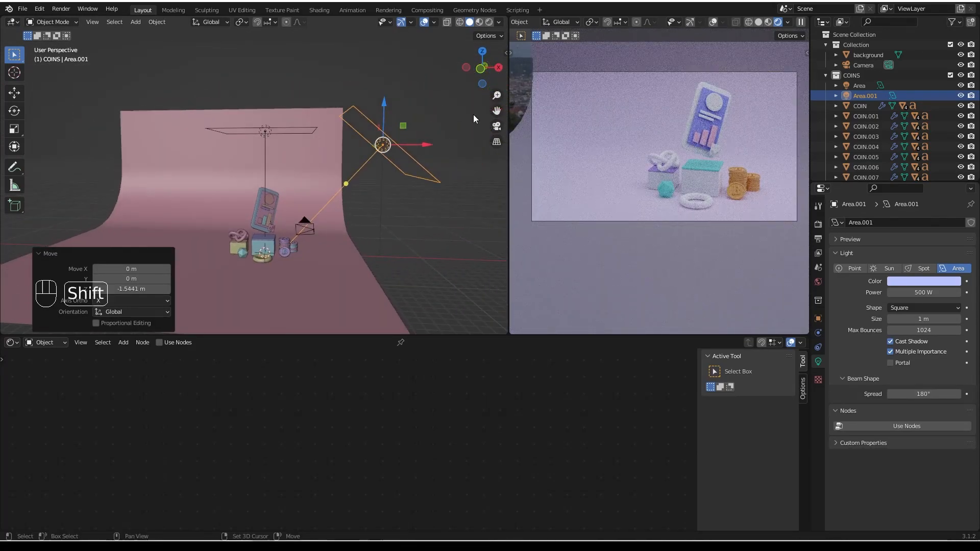
key(shift+d)
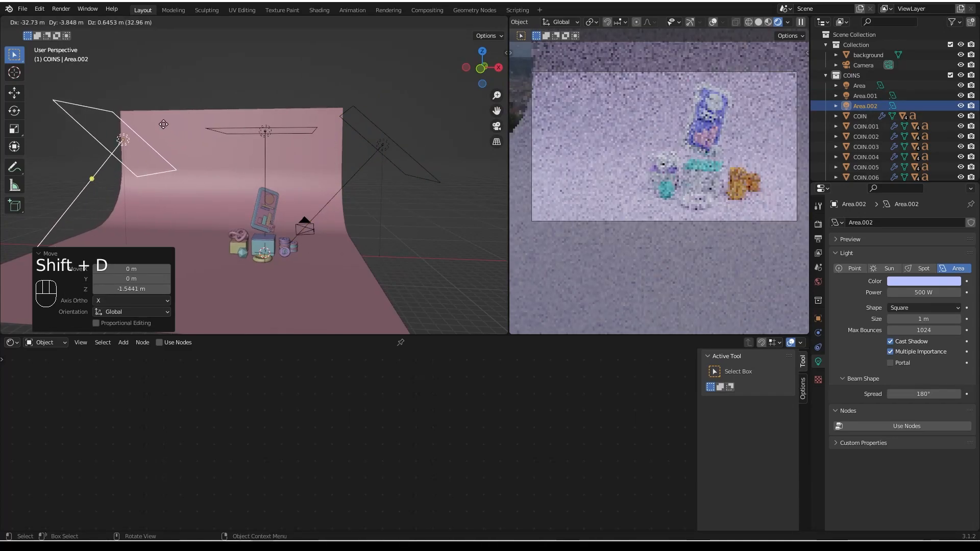
click(168, 168)
Aim the copied area light at the objects and set its power to 200 W.
middle_drag(159, 189, 244, 120)
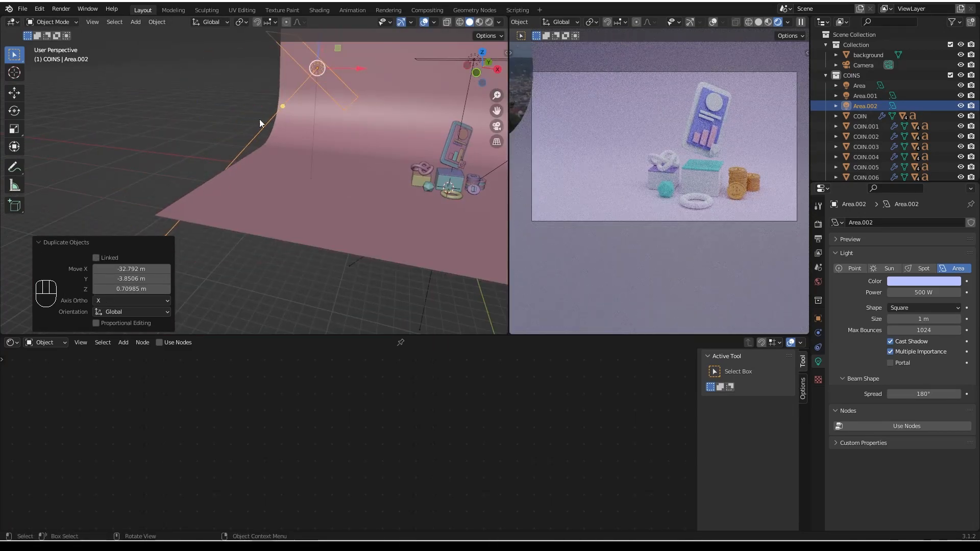
drag(283, 108, 425, 179)
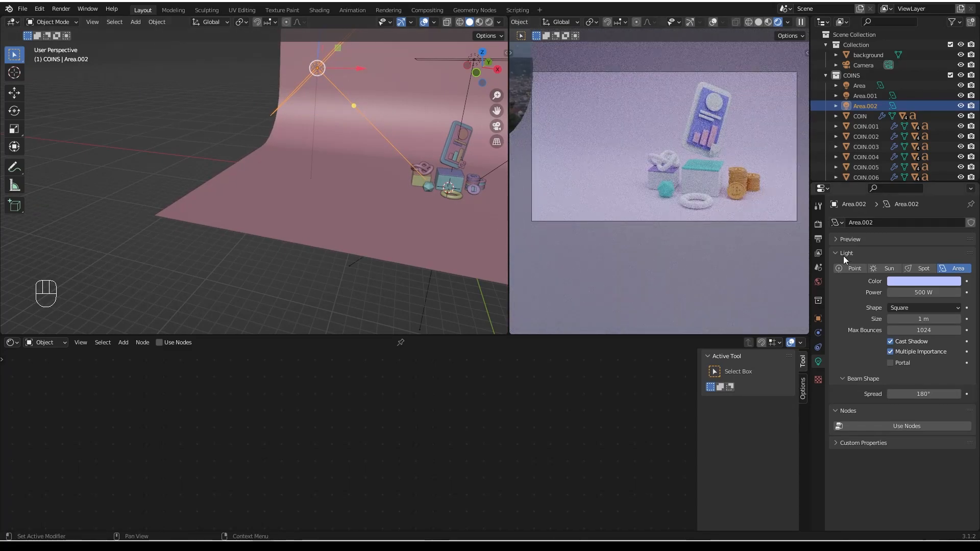
click(907, 289)
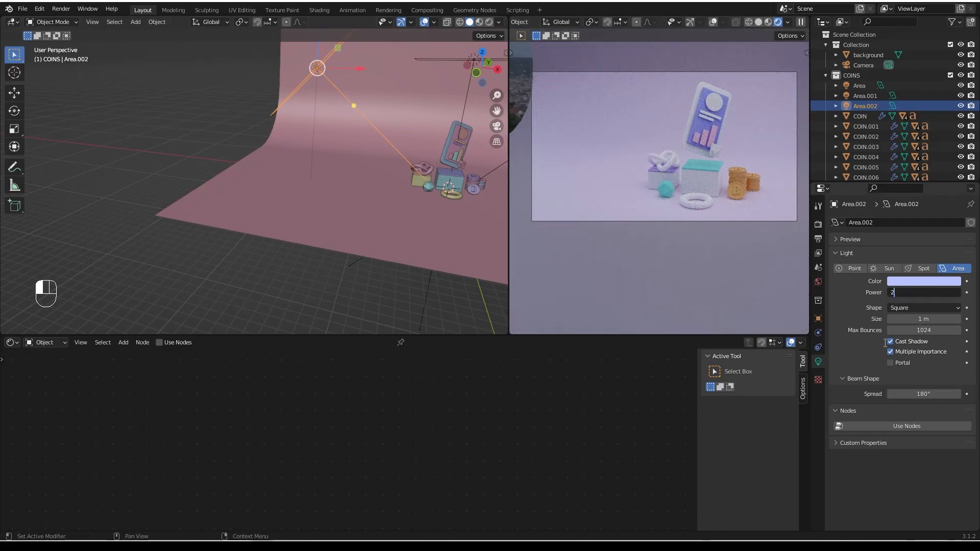
key(Return)
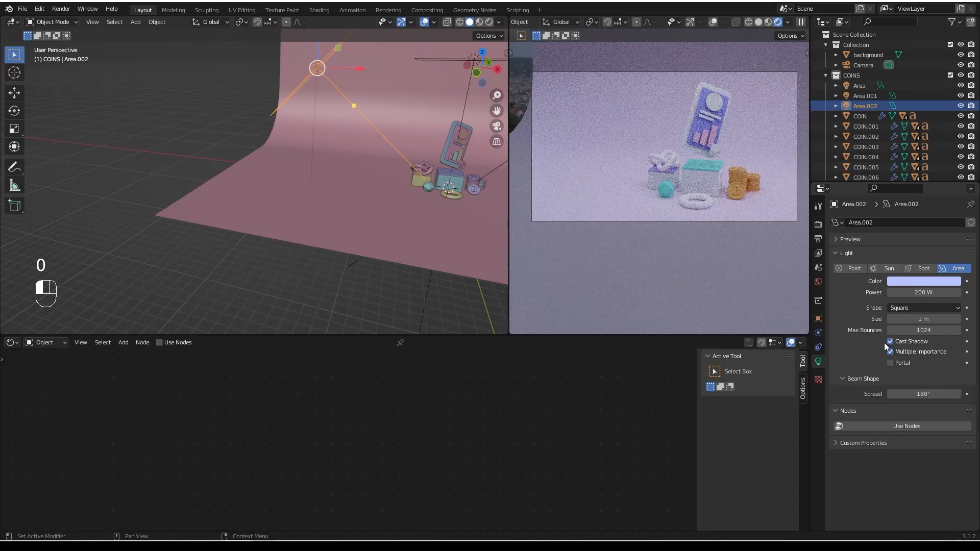
Adjust the camera framing in the rendered preview so the phone, boxes and coins sit slightly lower in the frame.
shift+middle_drag(666, 140, 697, 171)
scroll(716, 166, down, 1)
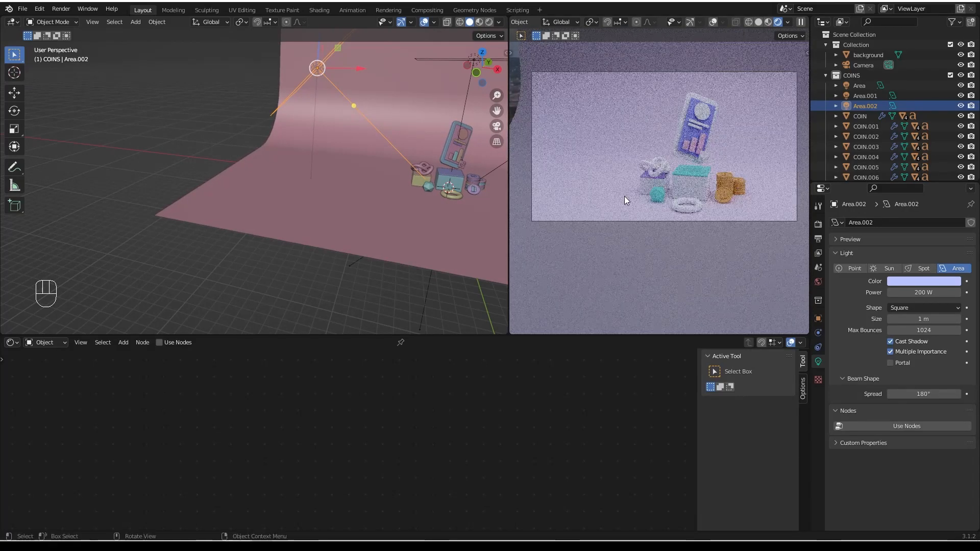
mouse_move(626, 202)
shift+middle_down()
mouse_move(619, 196)
mouse_move(631, 197)
shift+middle_up()
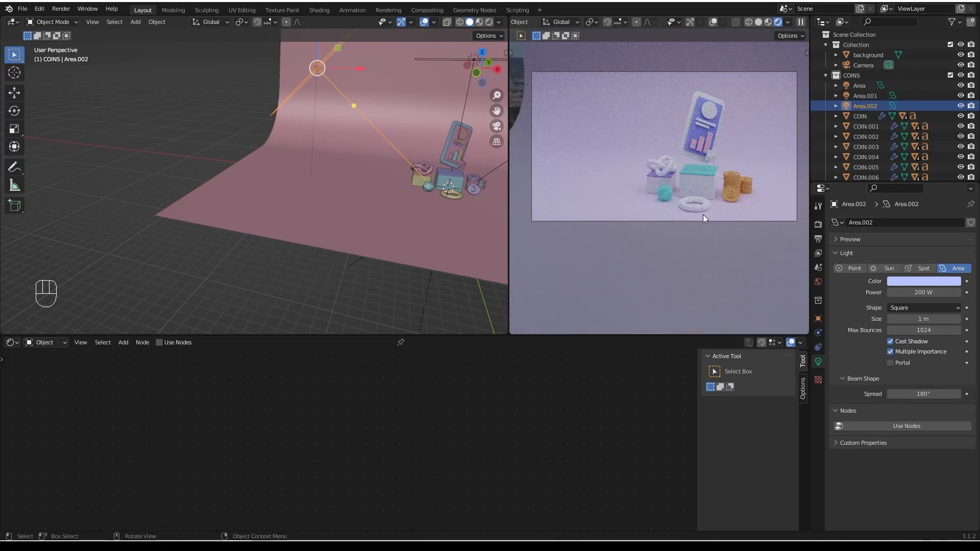
middle_drag(748, 201, 749, 207)
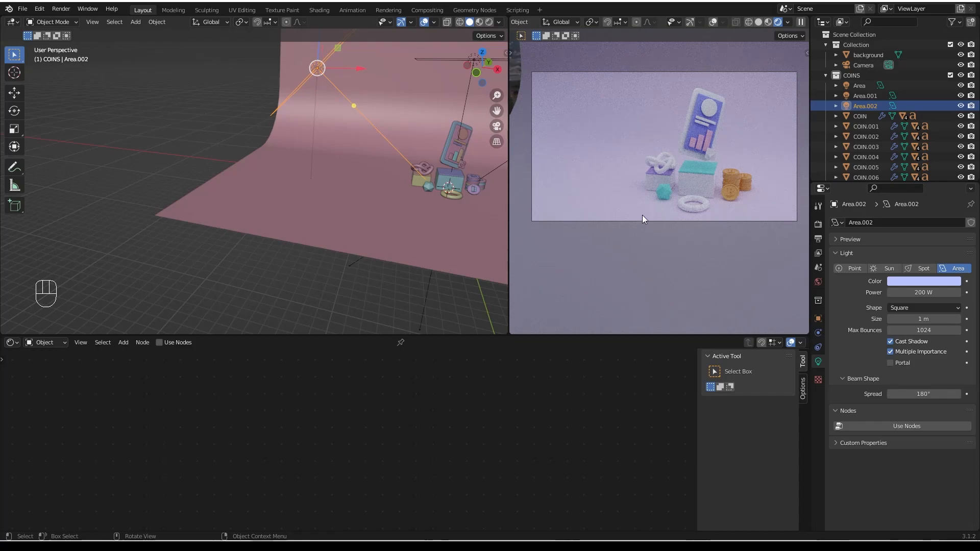
middle_drag(451, 192, 439, 192)
shift+middle_drag(439, 192, 350, 201)
scroll(370, 194, down, 2)
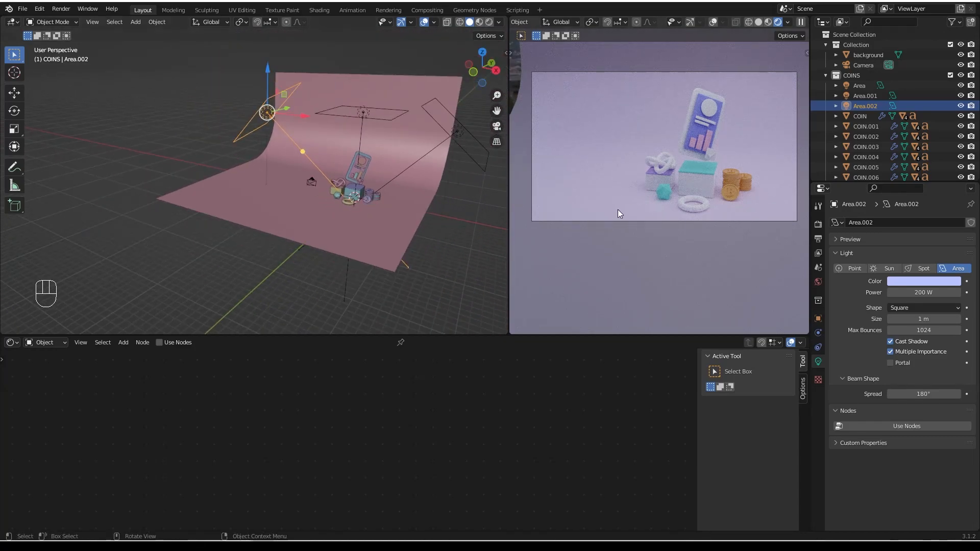
middle_drag(321, 162, 524, 230)
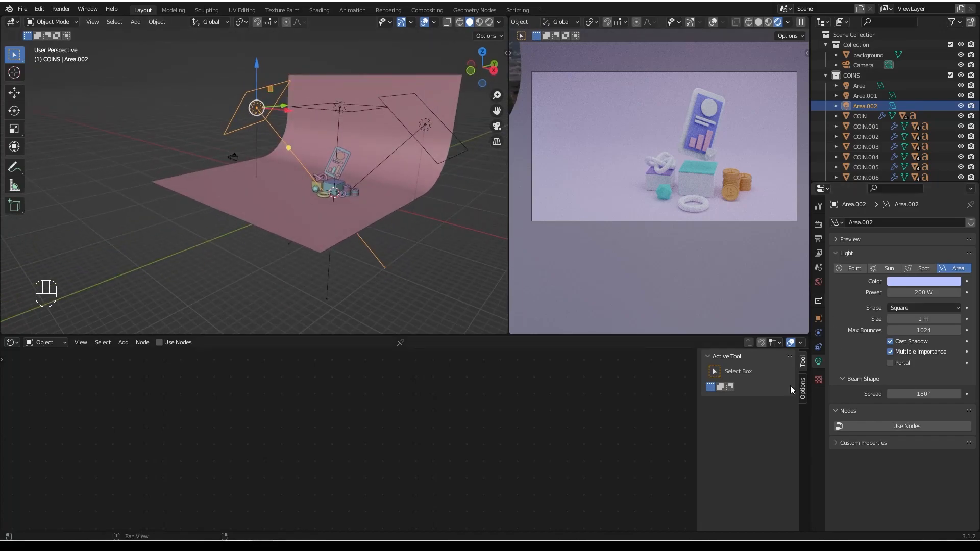
Set the Color Management look to High Contrast with the Filmic view transform in the render settings.
click(818, 224)
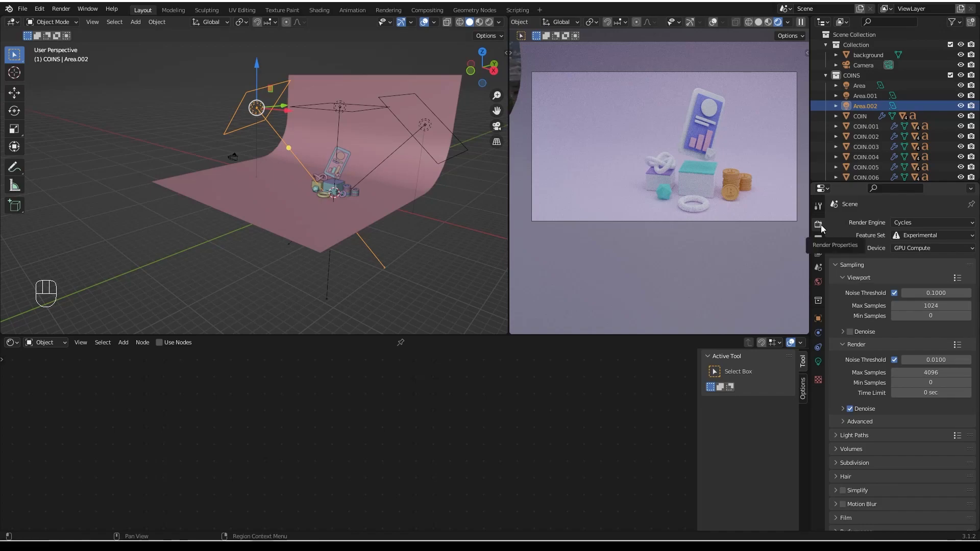
scroll(866, 466, down, 3)
click(844, 521)
scroll(872, 513, down, 5)
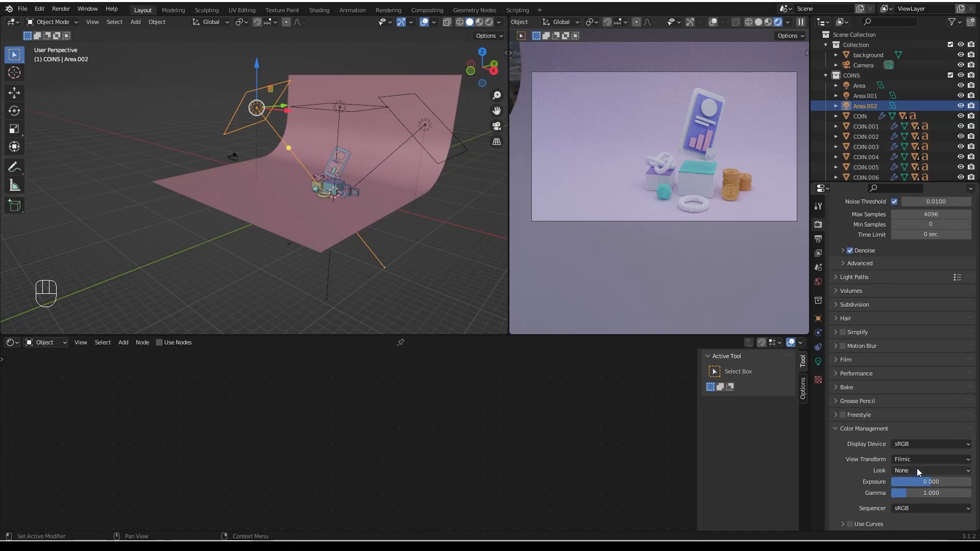
click(916, 470)
click(914, 446)
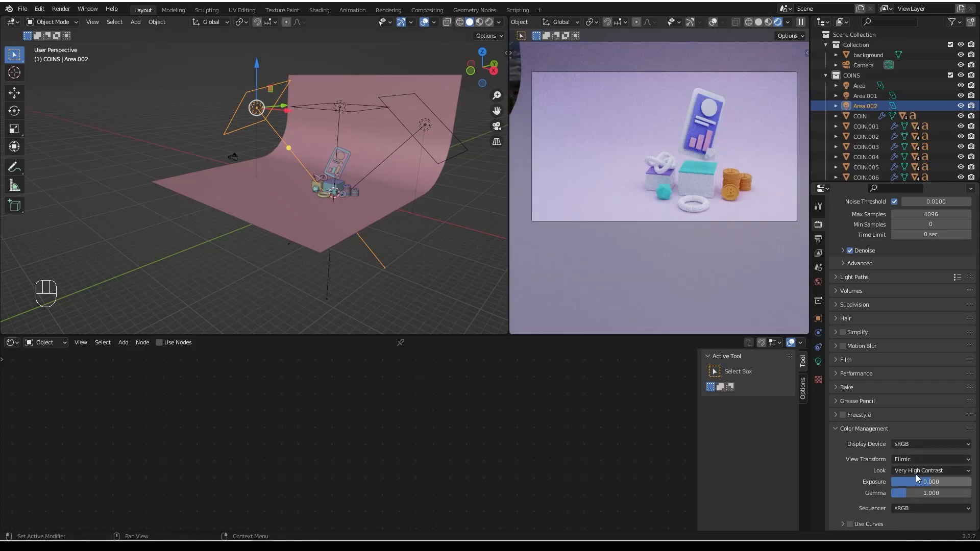
click(913, 470)
click(909, 436)
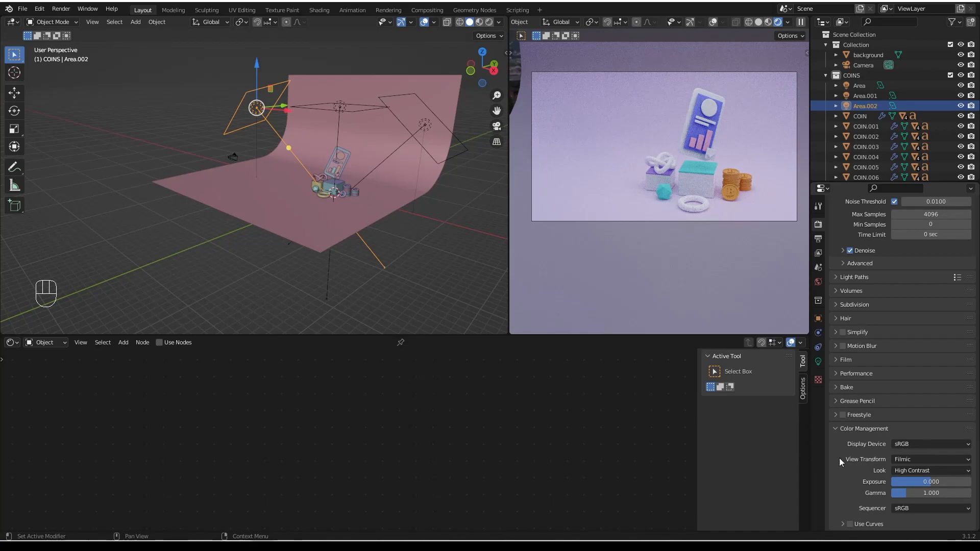
Fine-tune the camera angle and pull it back slightly to frame the whole object group in the rendered preview.
middle_drag(718, 153, 712, 150)
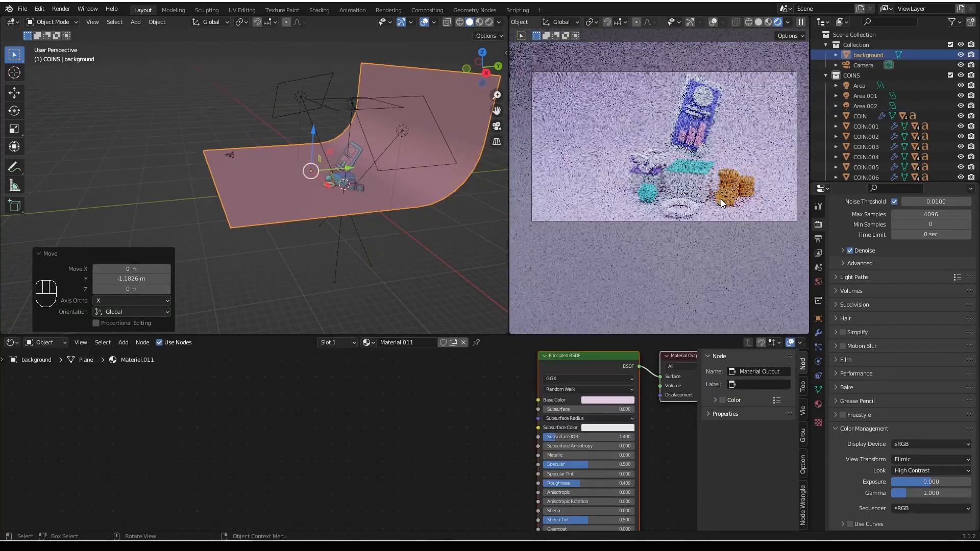
scroll(721, 199, down, 1)
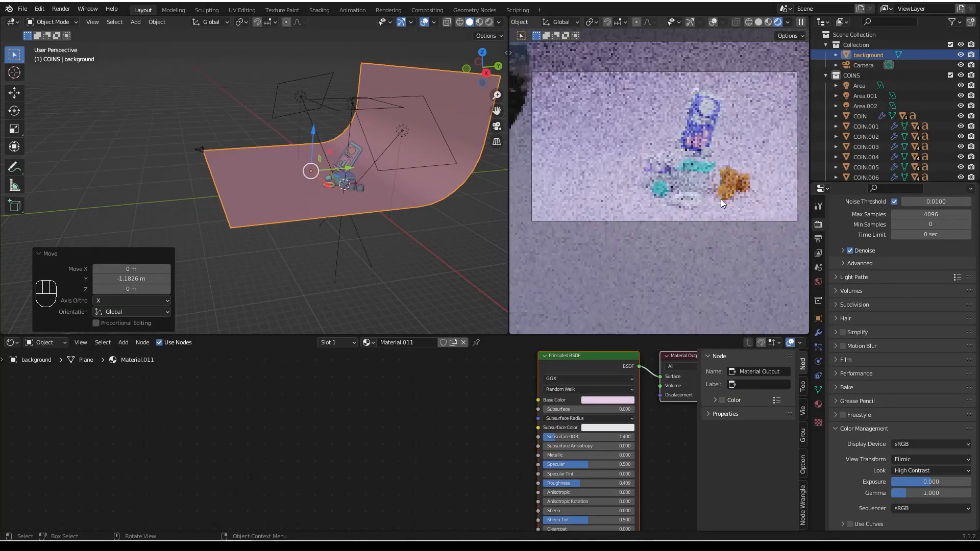
shift+middle_drag(719, 200, 715, 200)
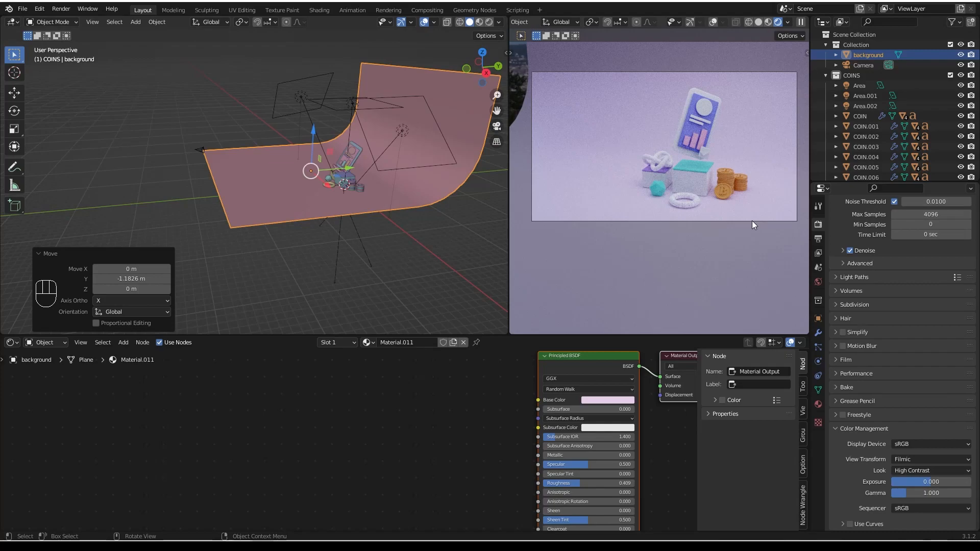
Render the current camera view as a still image.
click(54, 8)
click(76, 21)
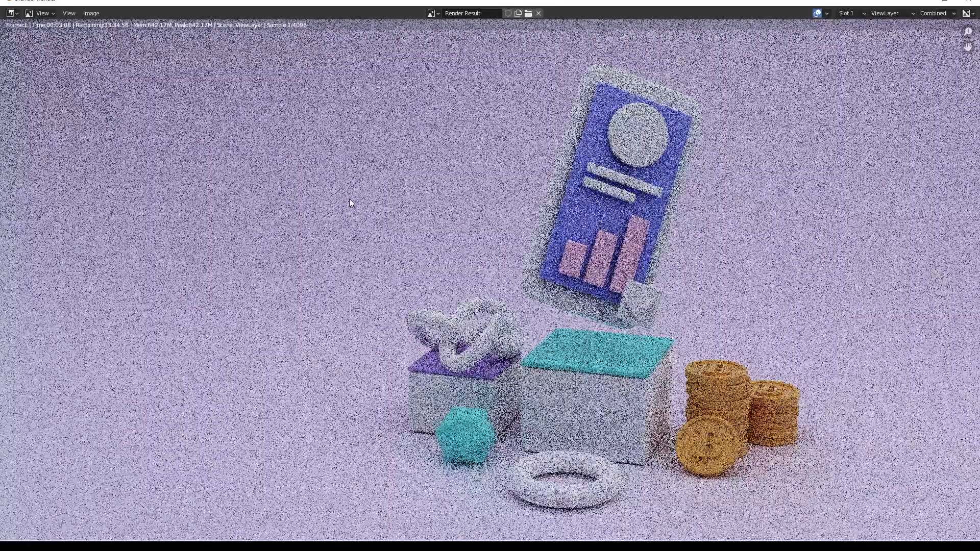
Start saving the render as an RGBA PNG with 16-bit color depth and 3% compression.
click(91, 14)
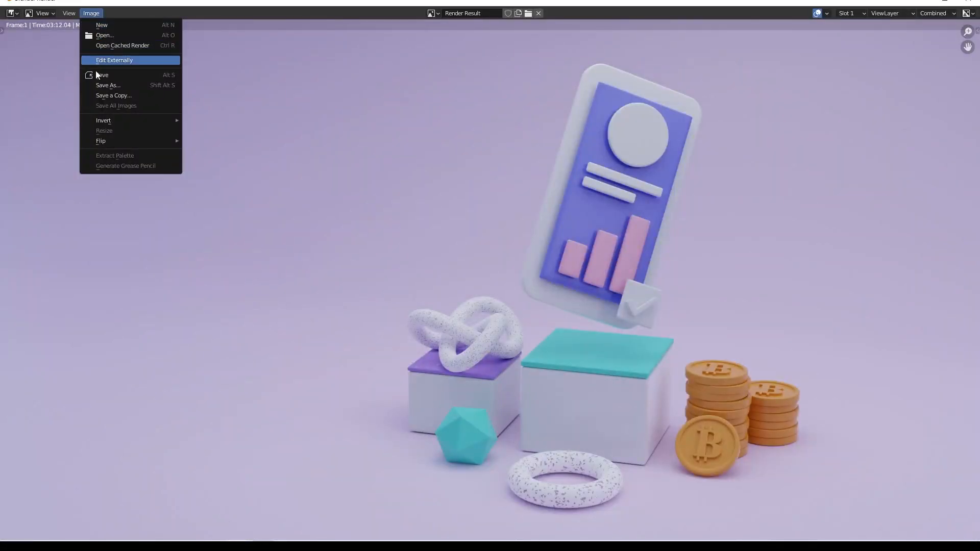
click(101, 85)
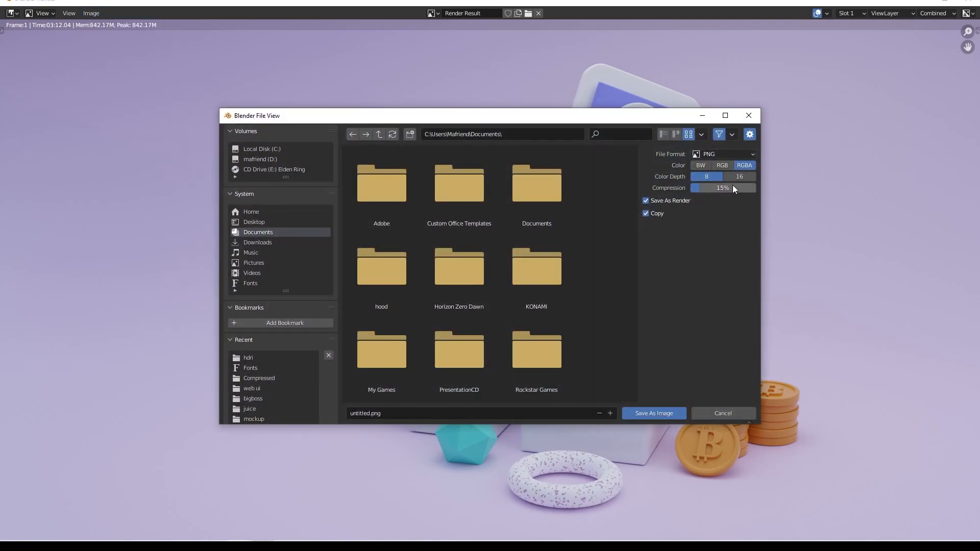
drag(693, 187, 664, 189)
Create a folder named "bitcoin ui" on the Desktop for the rendered image.
click(263, 222)
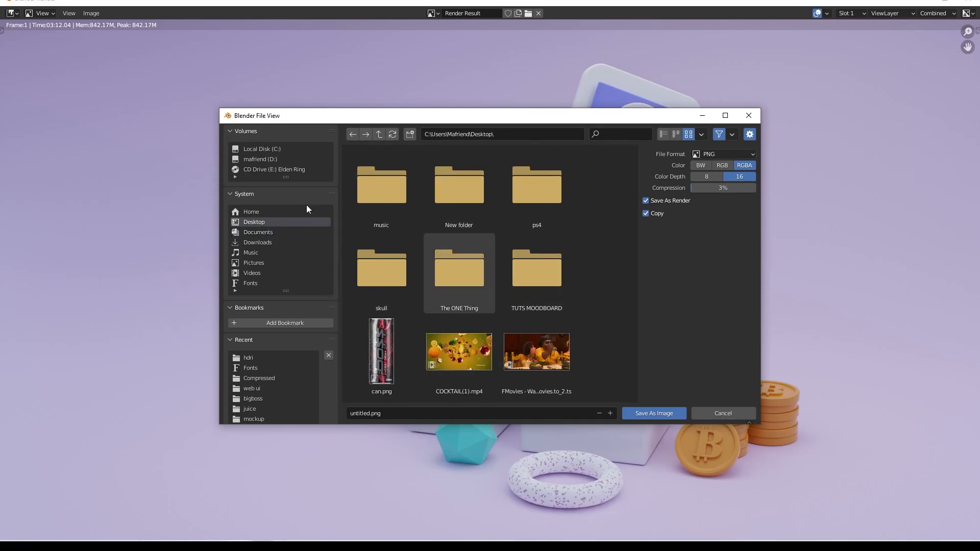
click(409, 133)
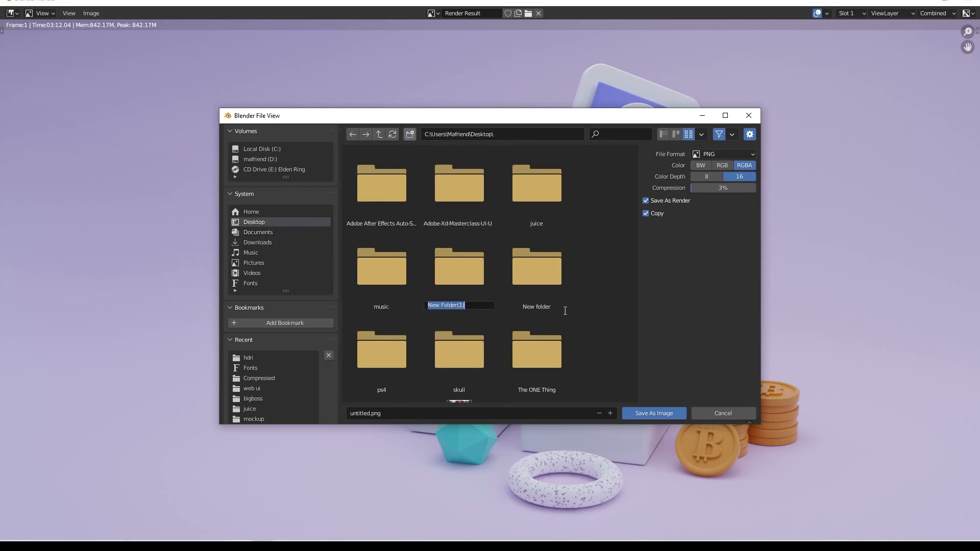
text(u)
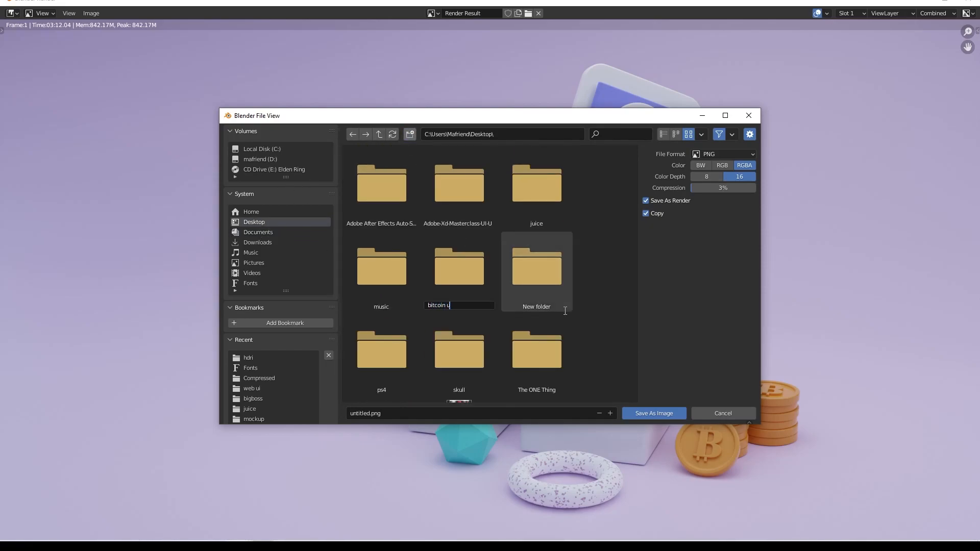
text(itcoin ui)
key(Return)
Open the "bitcoin ui" folder as the save location and begin the image's file name with "ui".
double_click(454, 282)
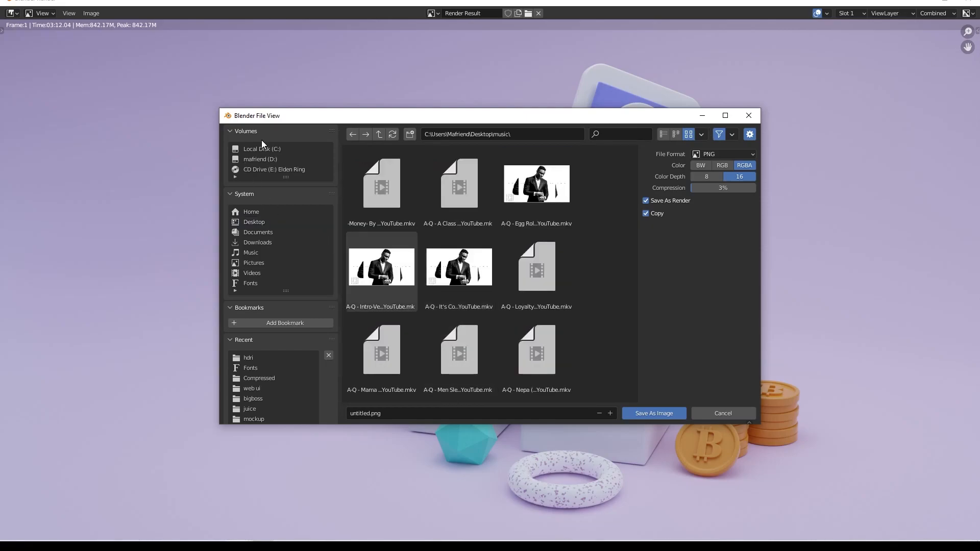
click(357, 134)
double_click(543, 206)
click(366, 407)
text(ui)
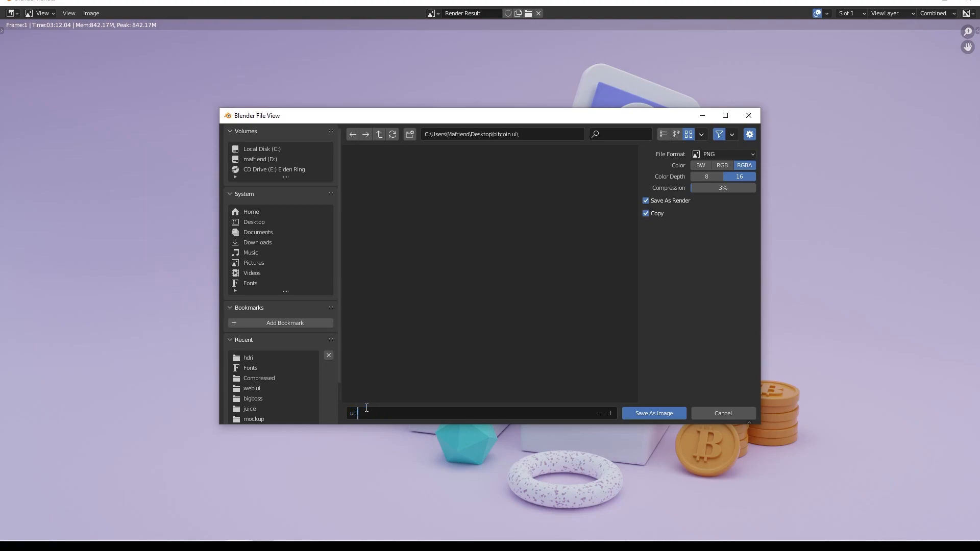